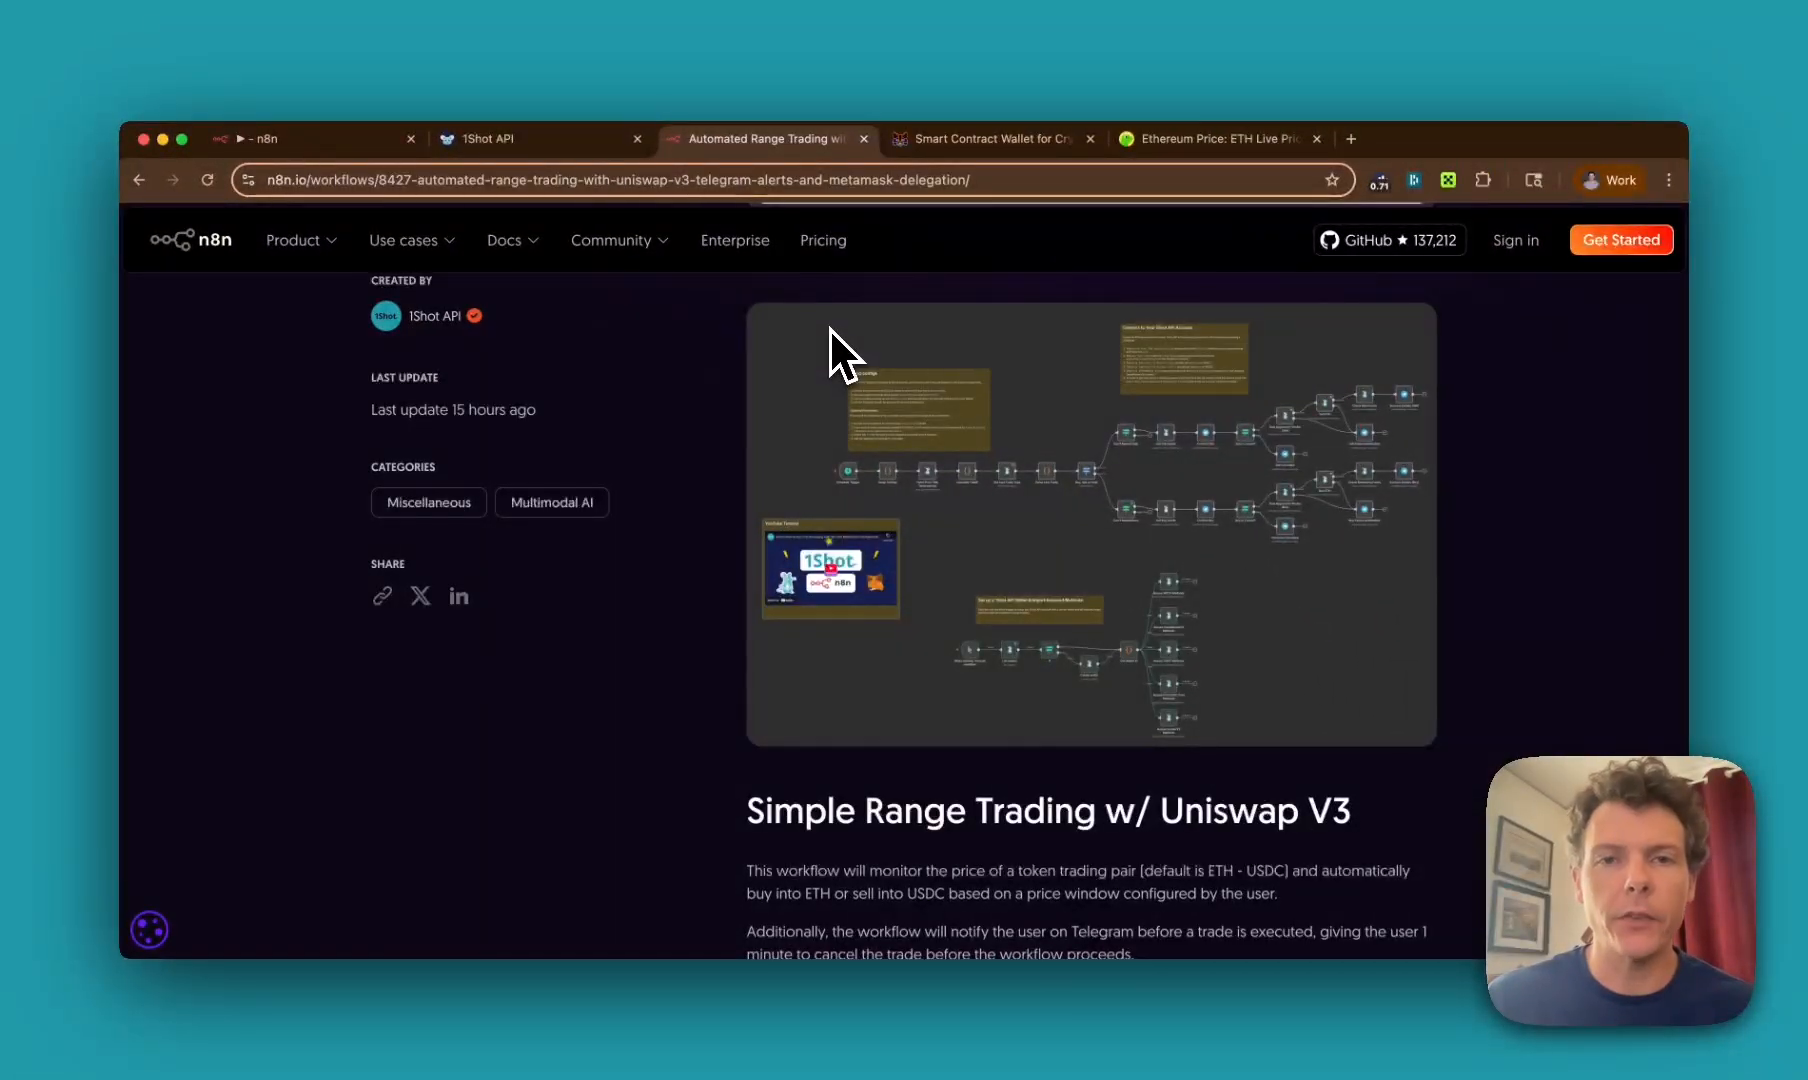
Step: Switch to MetaMask, review the Testnet Funds account's smart contract network settings, including Arbitrum One, and dismiss the wallet's connect-account notice
{"action": "key", "text": "ctrl+Up"}
{"action": "left_click", "coordinate": [1380, 275]}
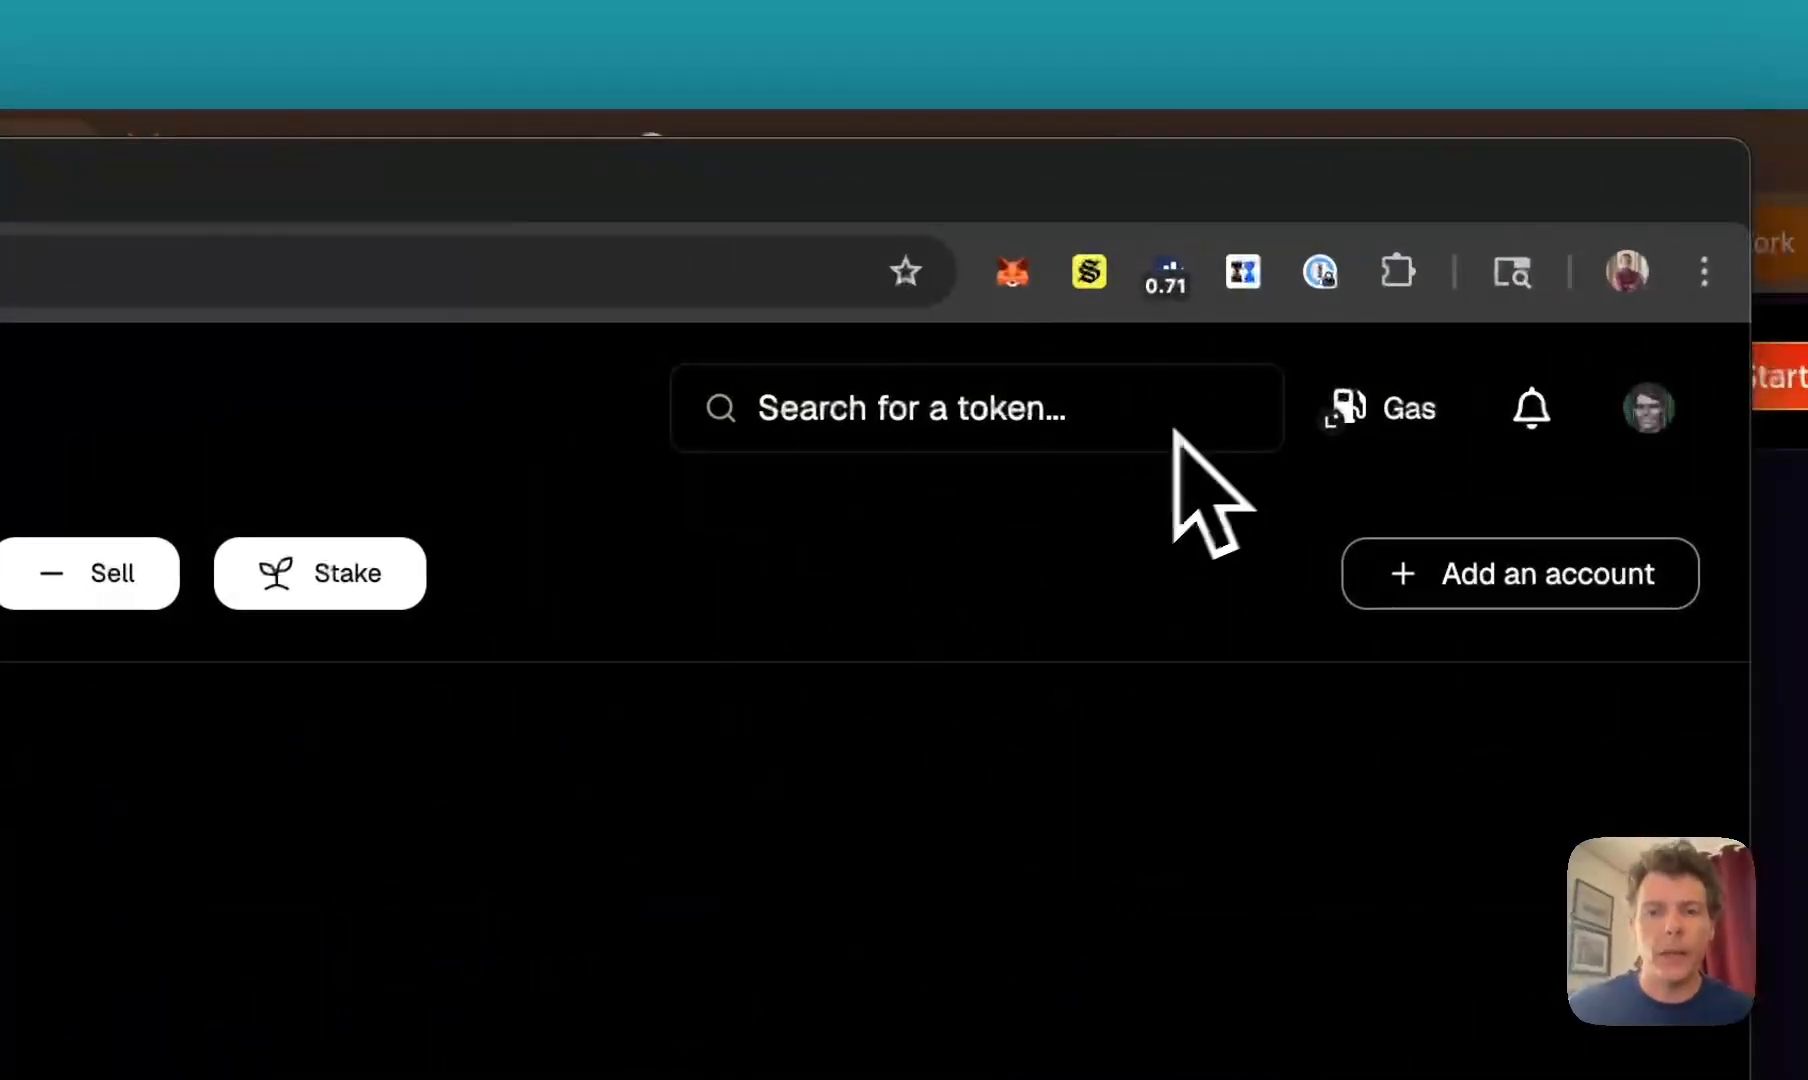
{"action": "left_click", "coordinate": [1012, 272]}
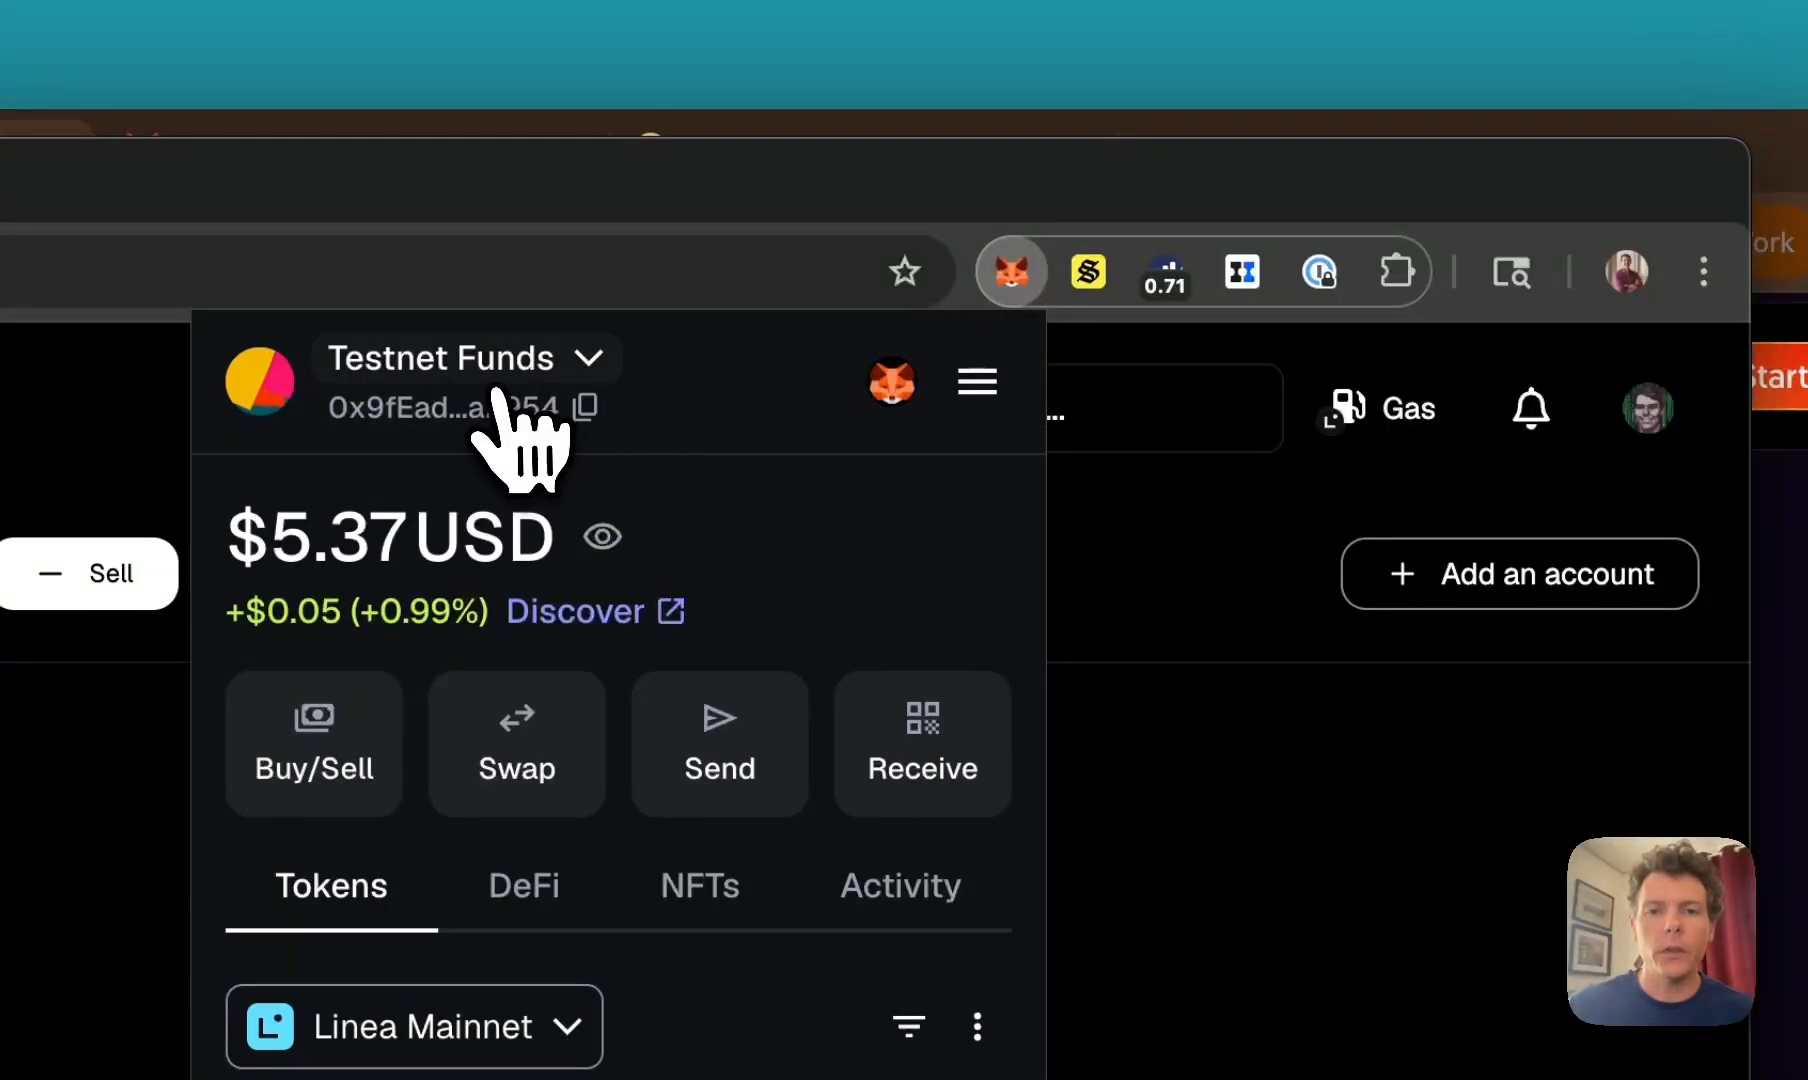
{"action": "left_click", "coordinate": [589, 372]}
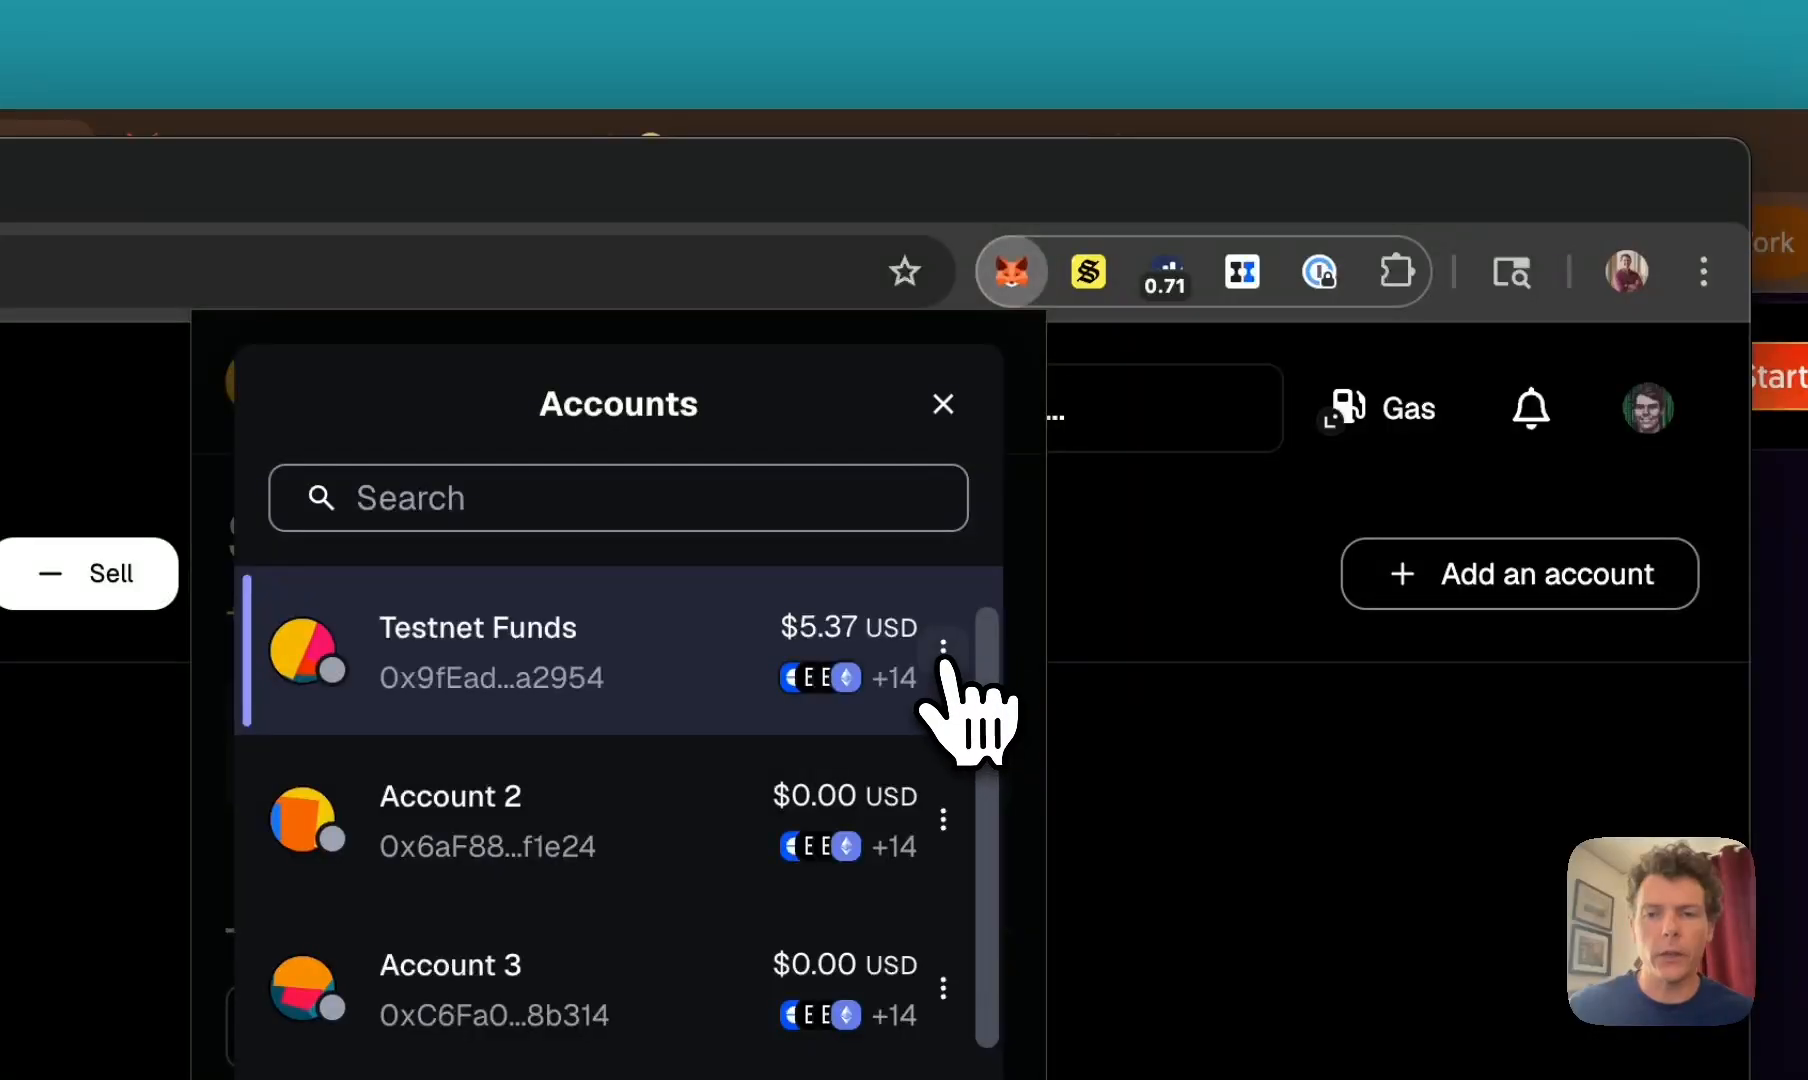
{"action": "left_click", "coordinate": [943, 650]}
{"action": "left_click", "coordinate": [800, 738]}
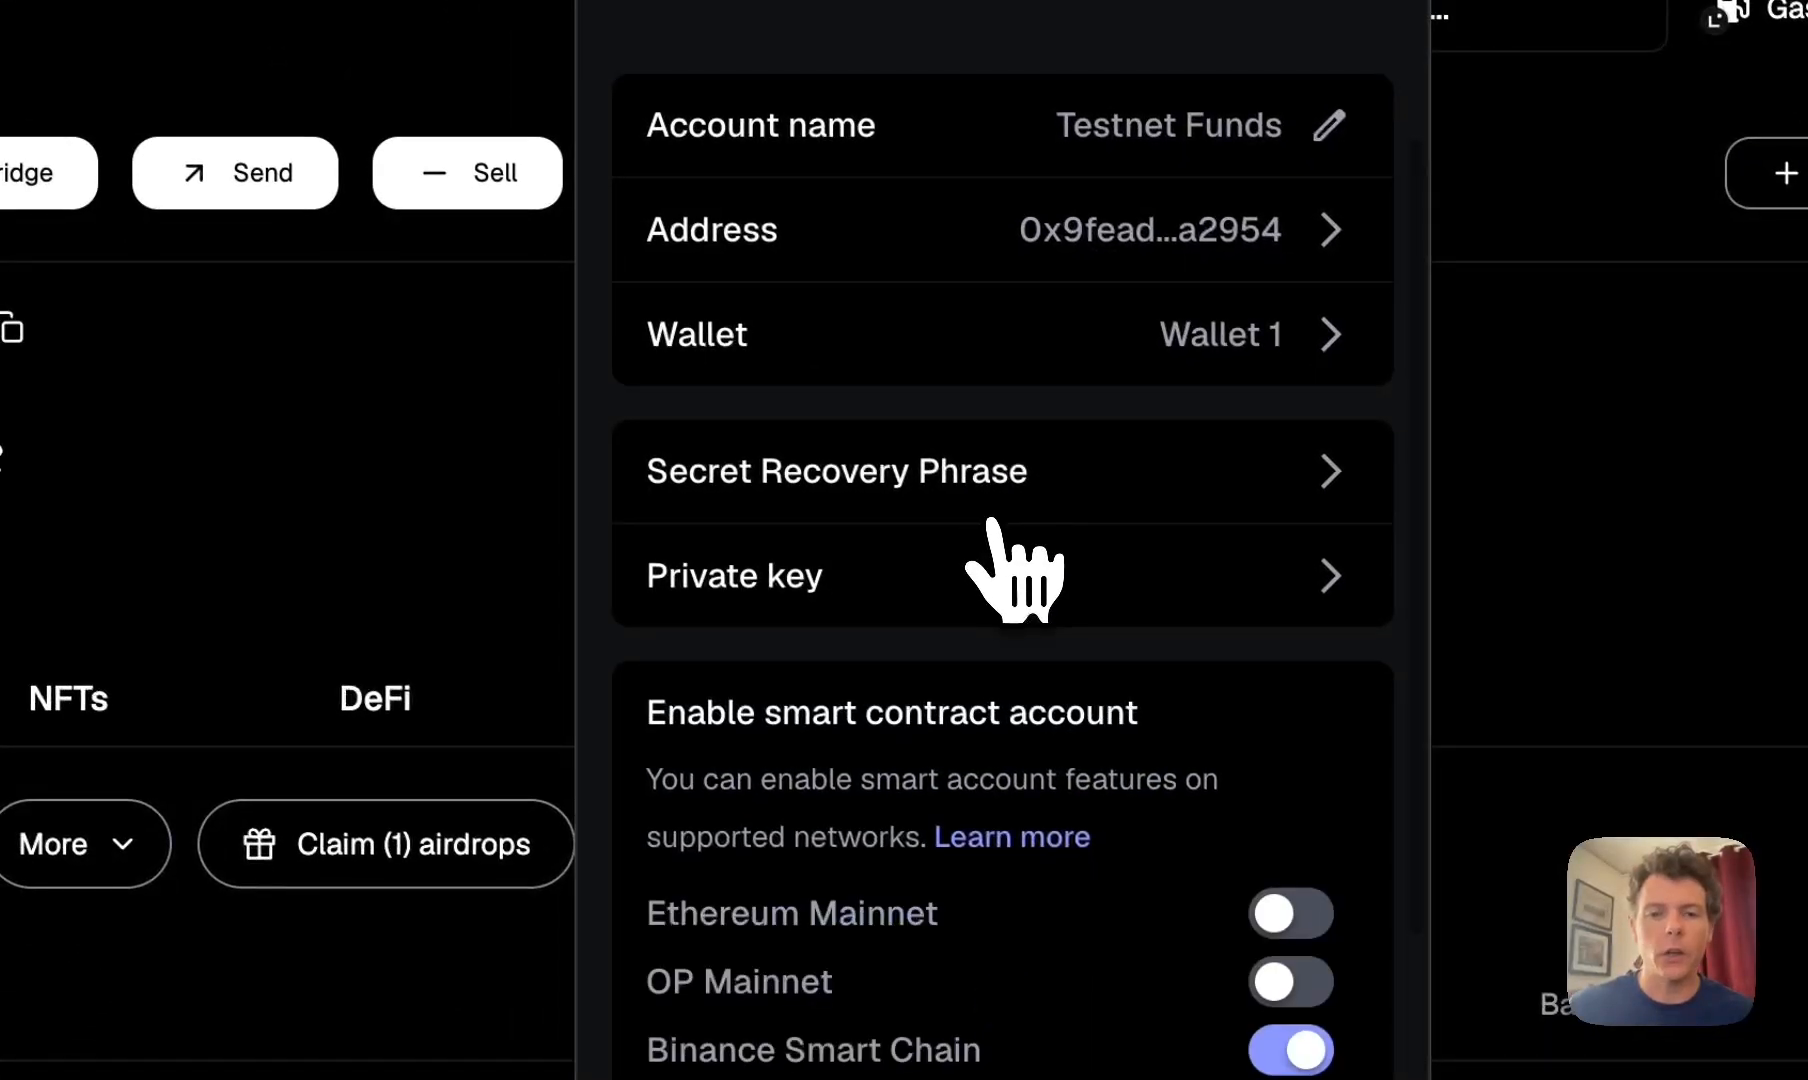
{"action": "scroll", "coordinate": [790, 950], "scroll_direction": "down", "scroll_amount": 2}
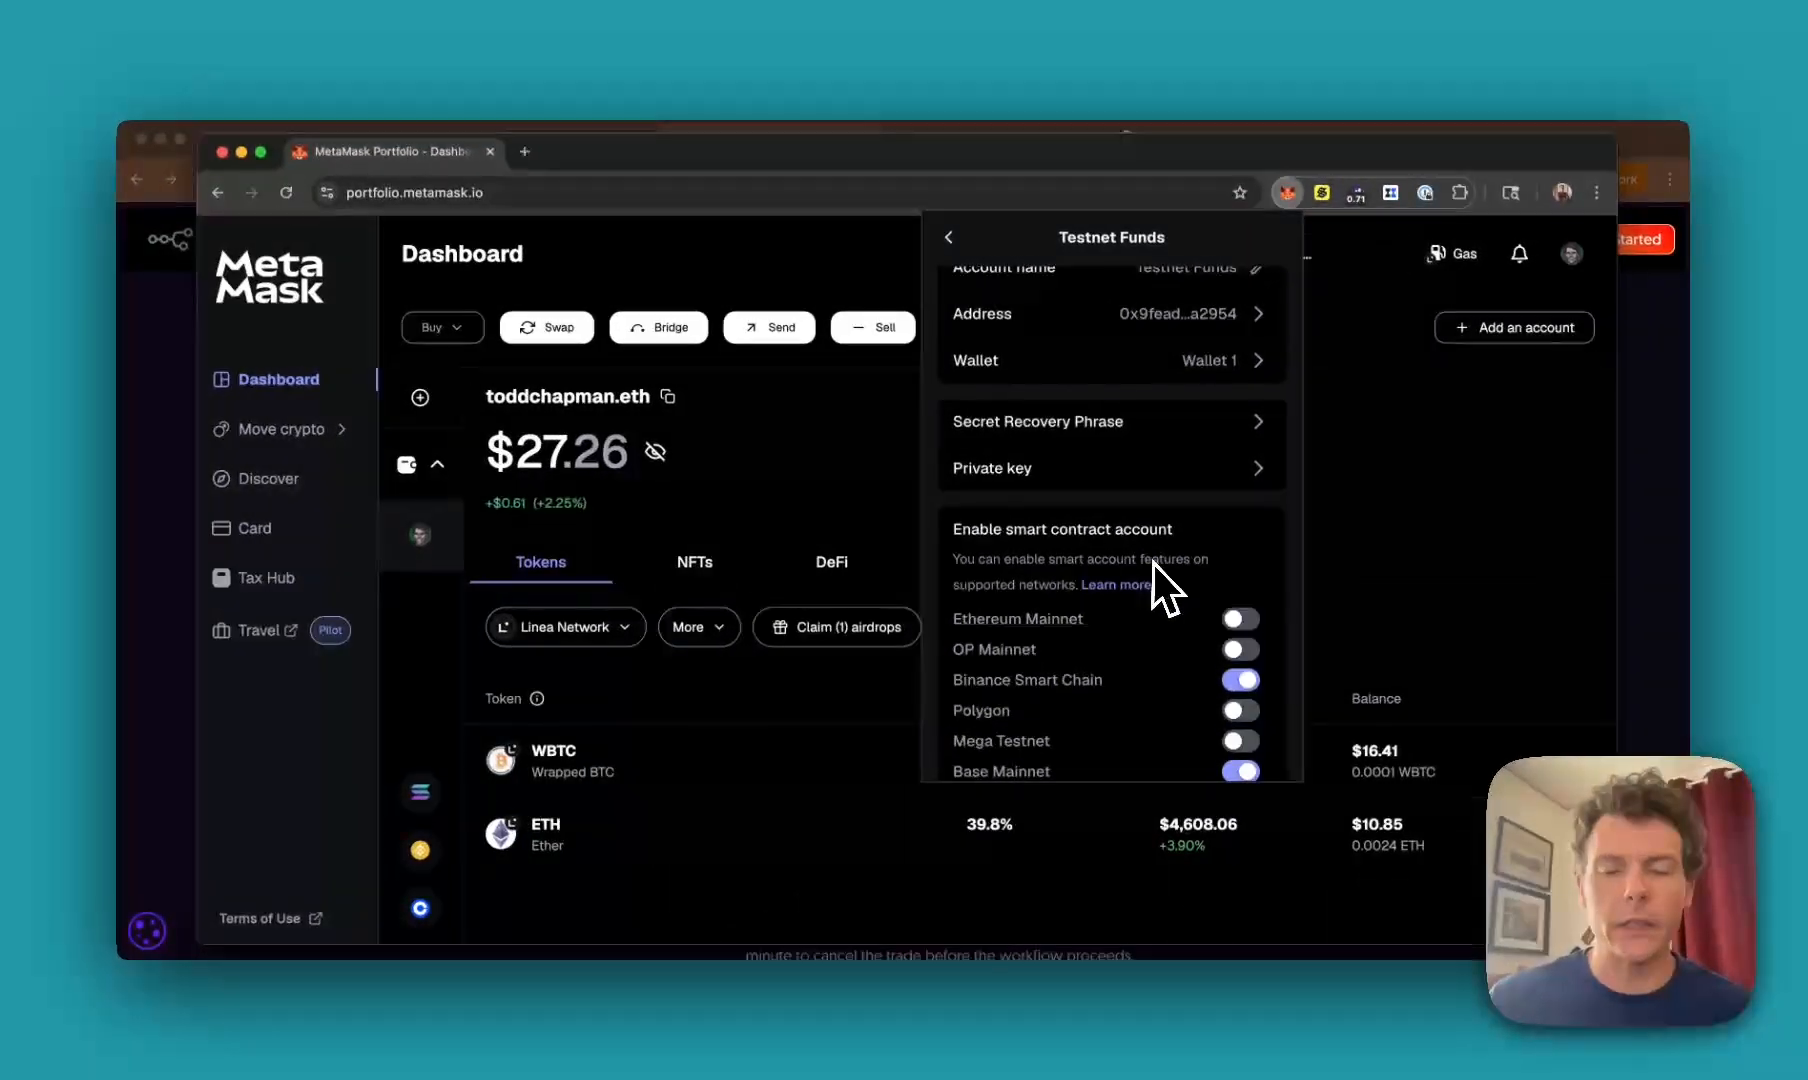
{"action": "scroll", "coordinate": [1140, 612], "scroll_direction": "down", "scroll_amount": 2}
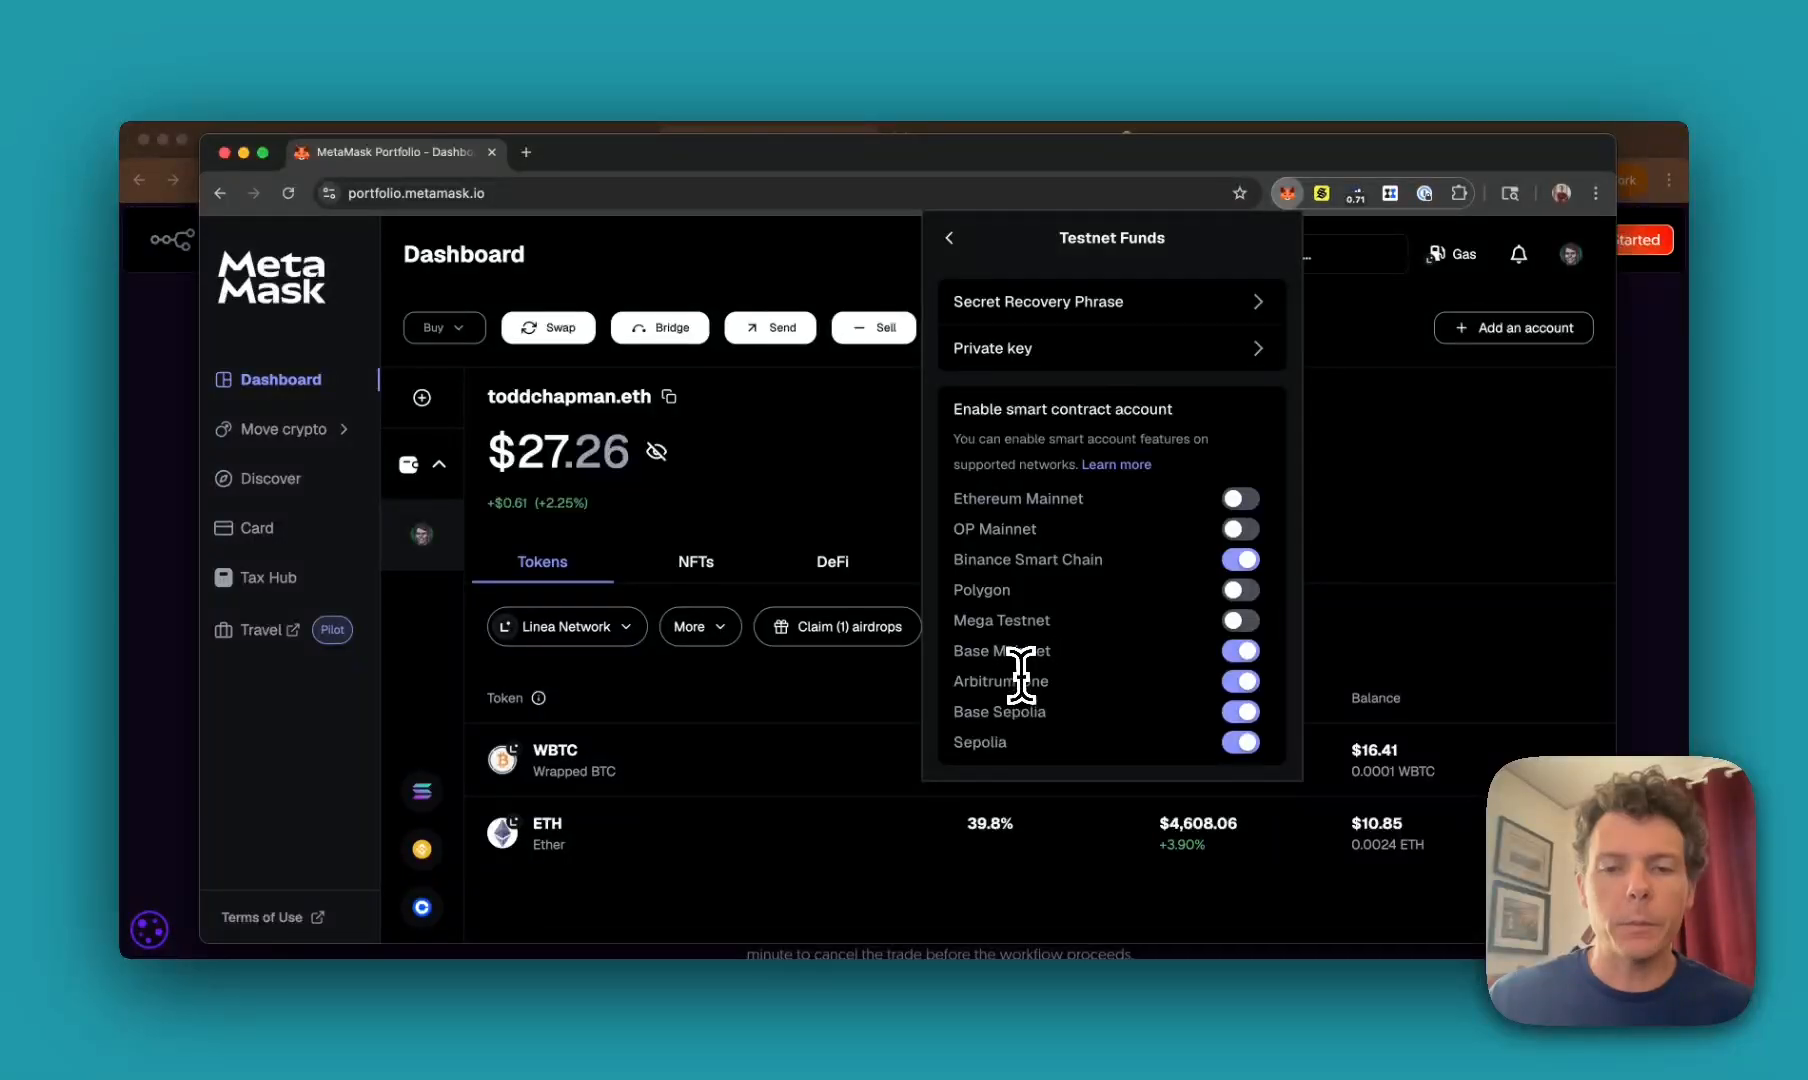
{"action": "double_click", "coordinate": [977, 681]}
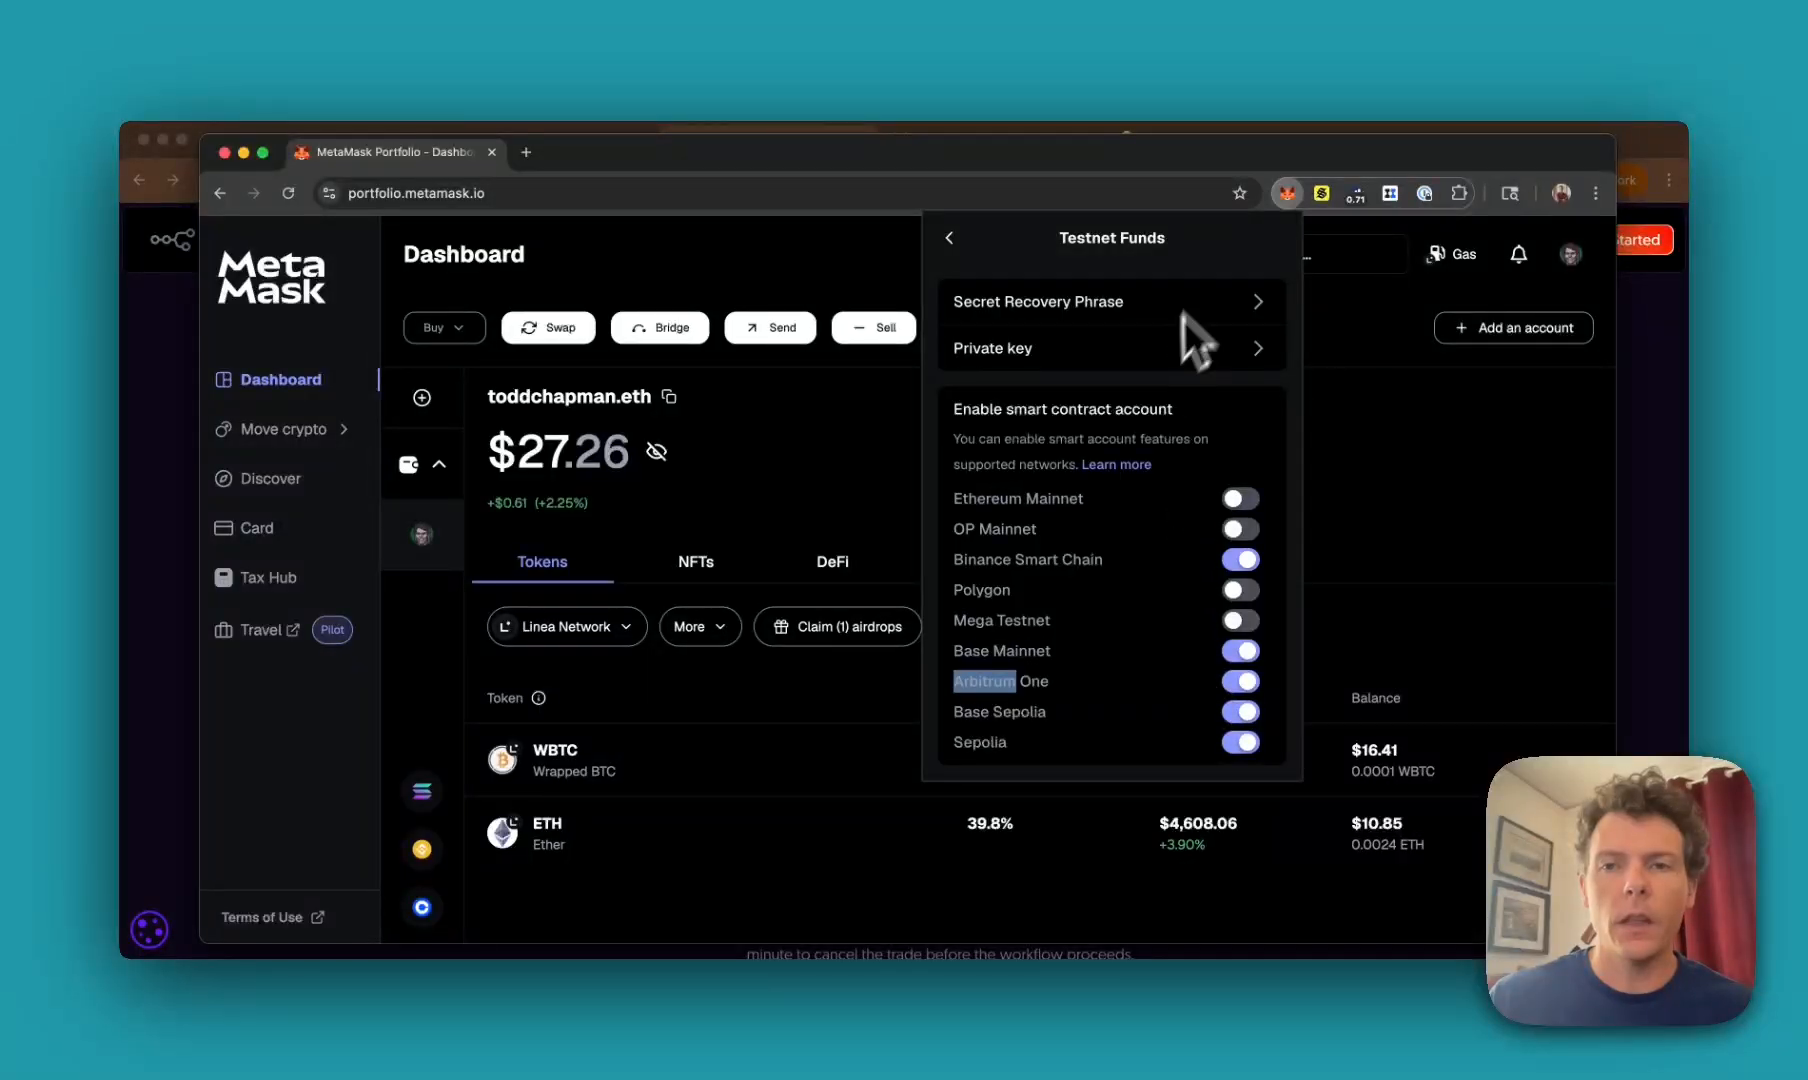
{"action": "left_click", "coordinate": [1282, 198]}
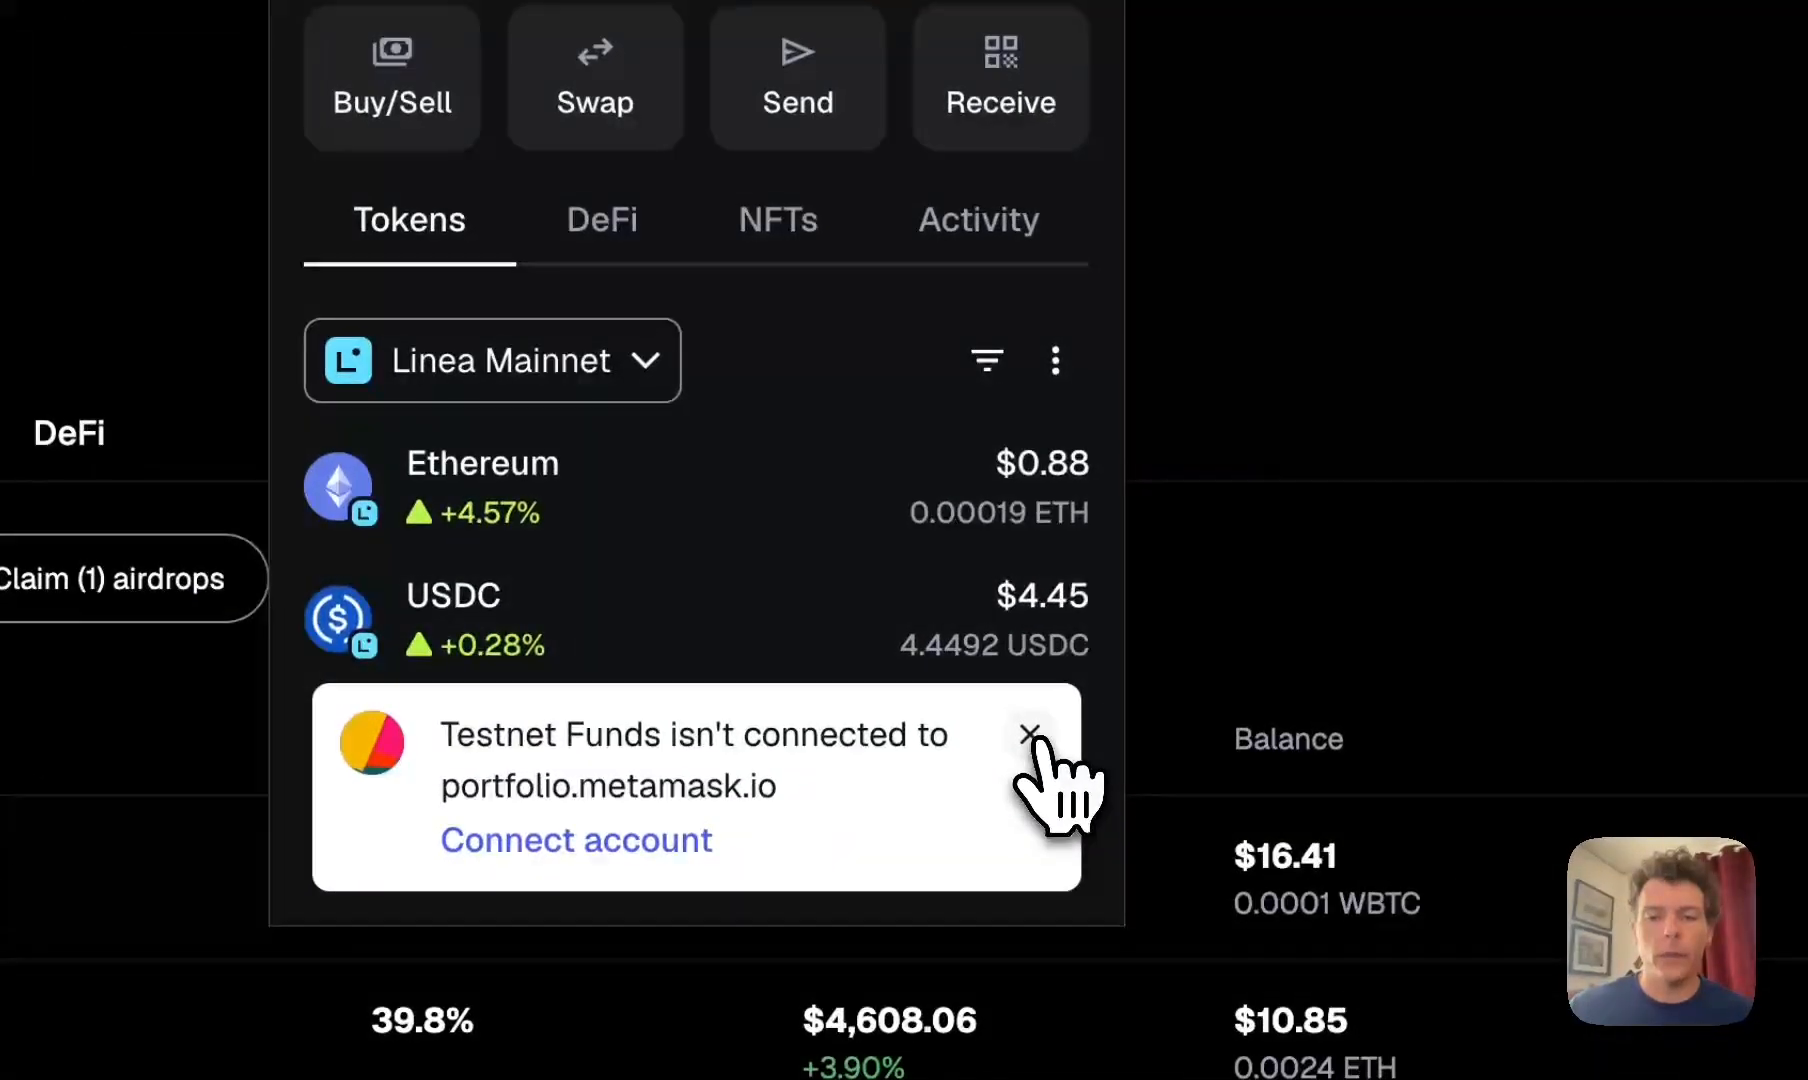
{"action": "left_click", "coordinate": [1033, 736]}
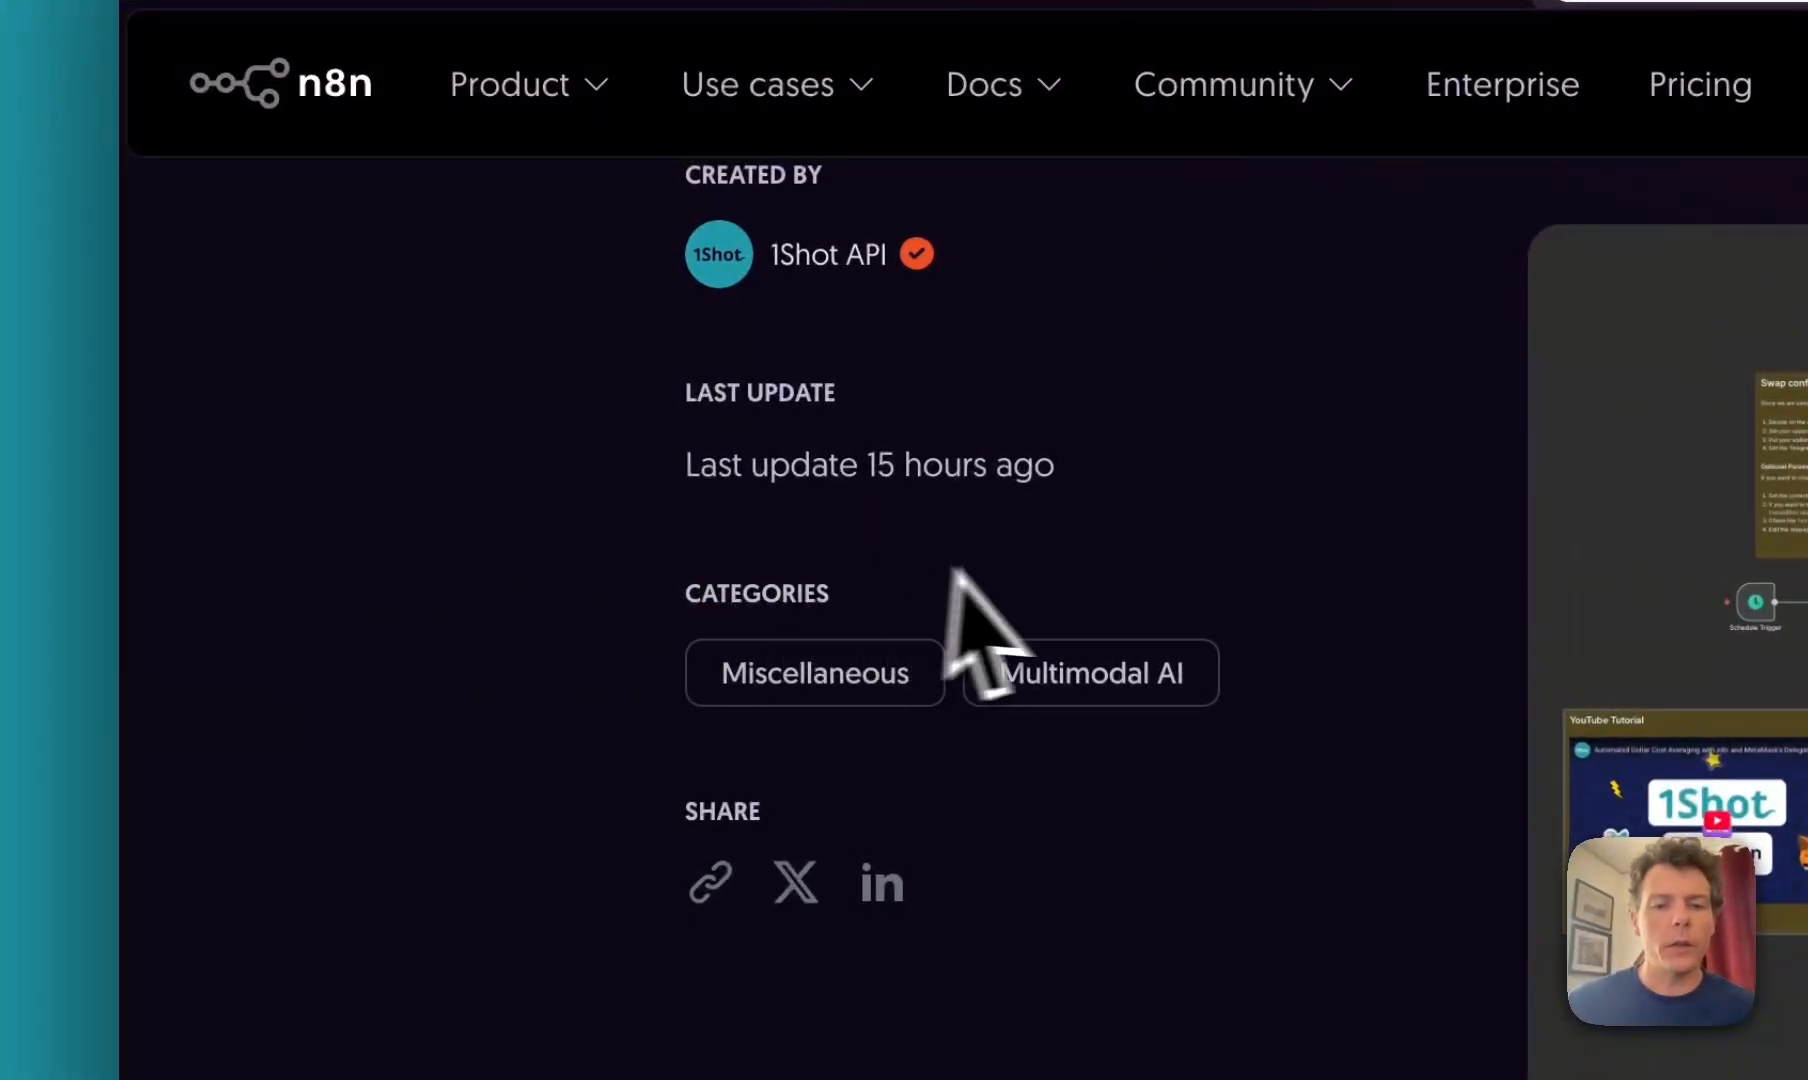
Step: Return to the n8n Automated Range Trading template page, examine its workflow preview, and view the options for using the template
{"action": "scroll", "coordinate": [1549, 721], "scroll_direction": "down", "scroll_amount": 3}
{"action": "scroll", "coordinate": [1549, 721], "scroll_direction": "up", "scroll_amount": 4}
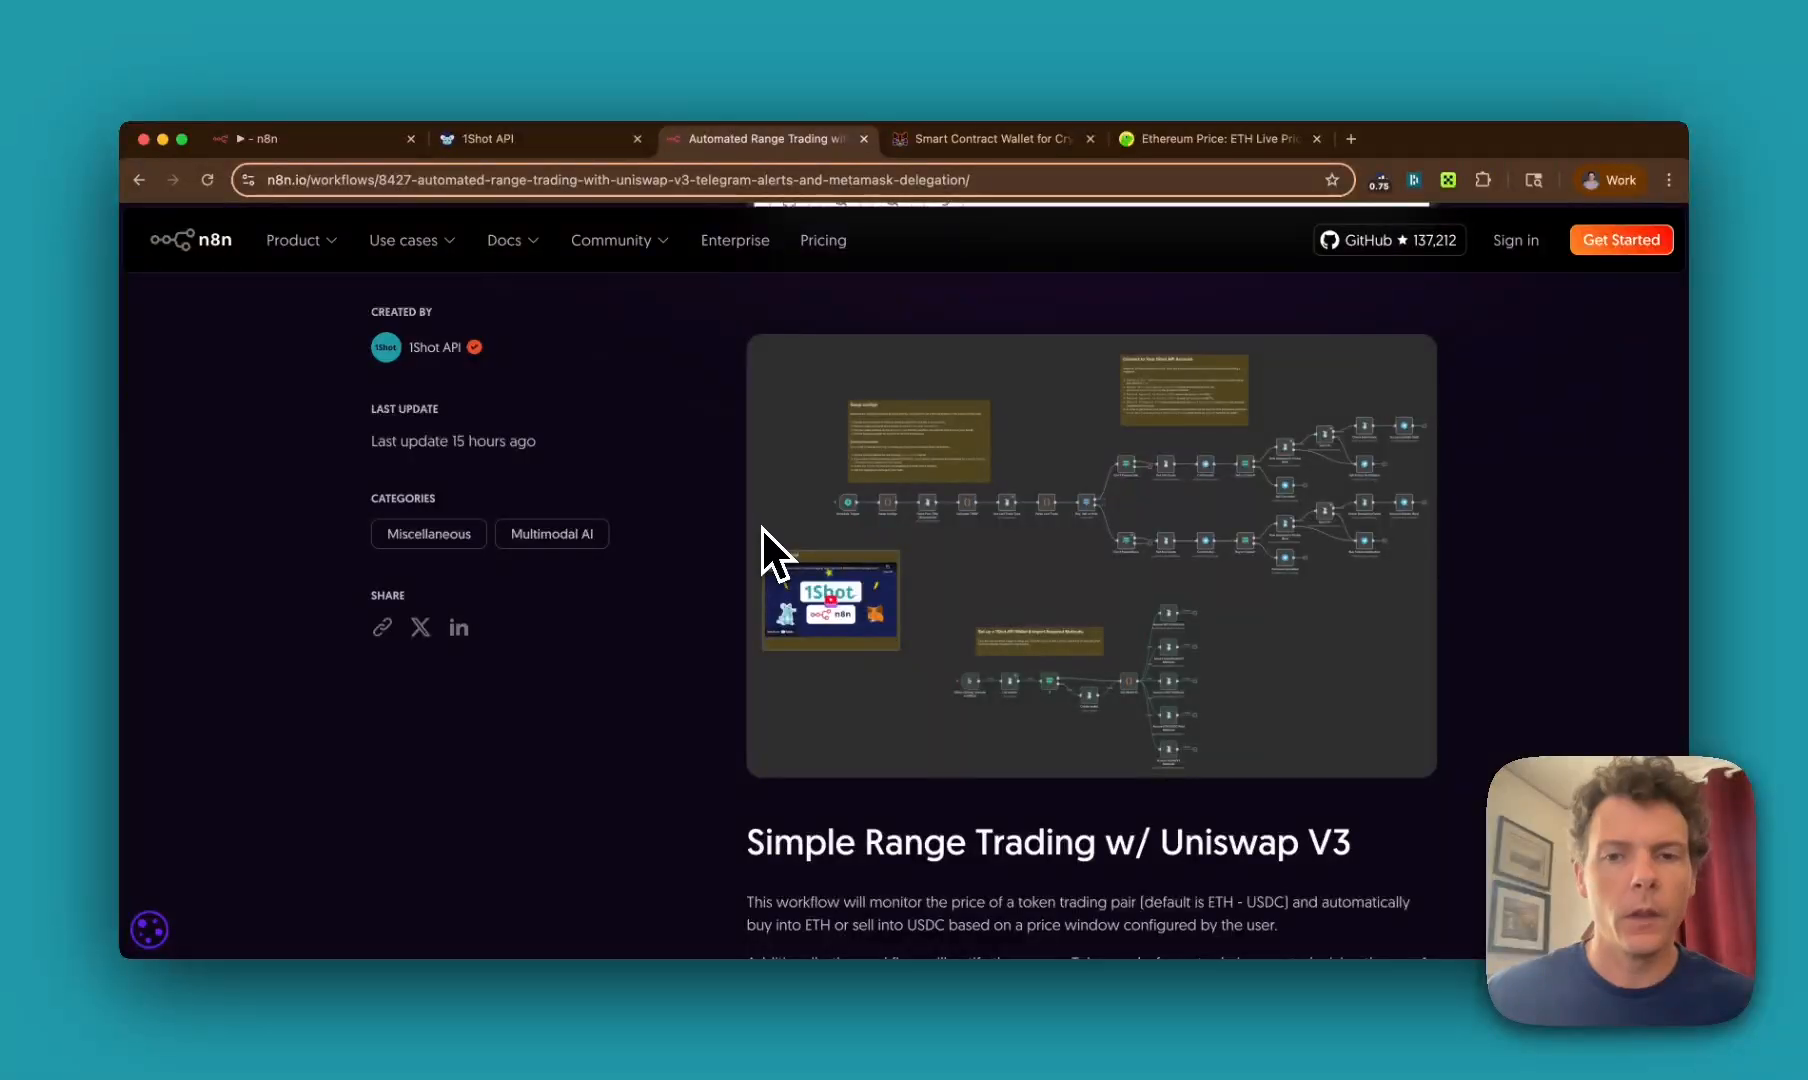
{"action": "scroll", "coordinate": [761, 525], "scroll_direction": "up", "scroll_amount": 3}
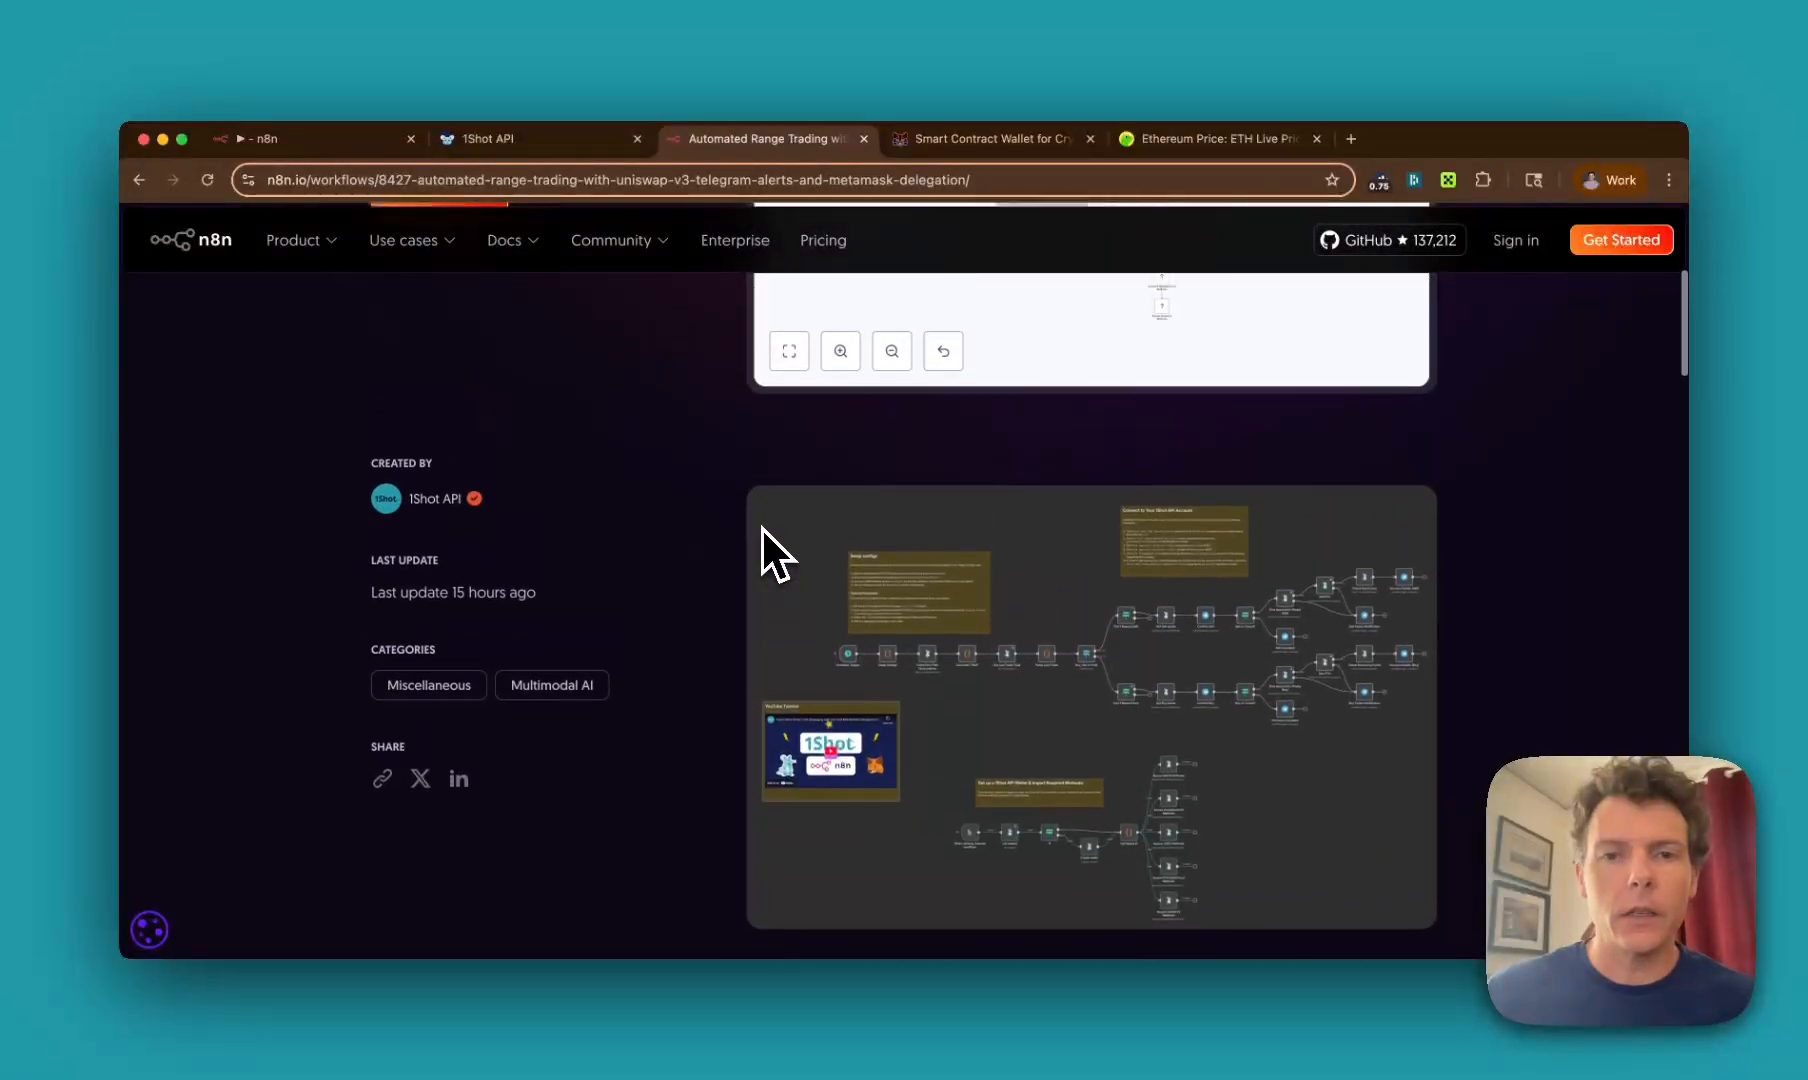
{"action": "scroll", "coordinate": [761, 525], "scroll_direction": "up", "scroll_amount": 8}
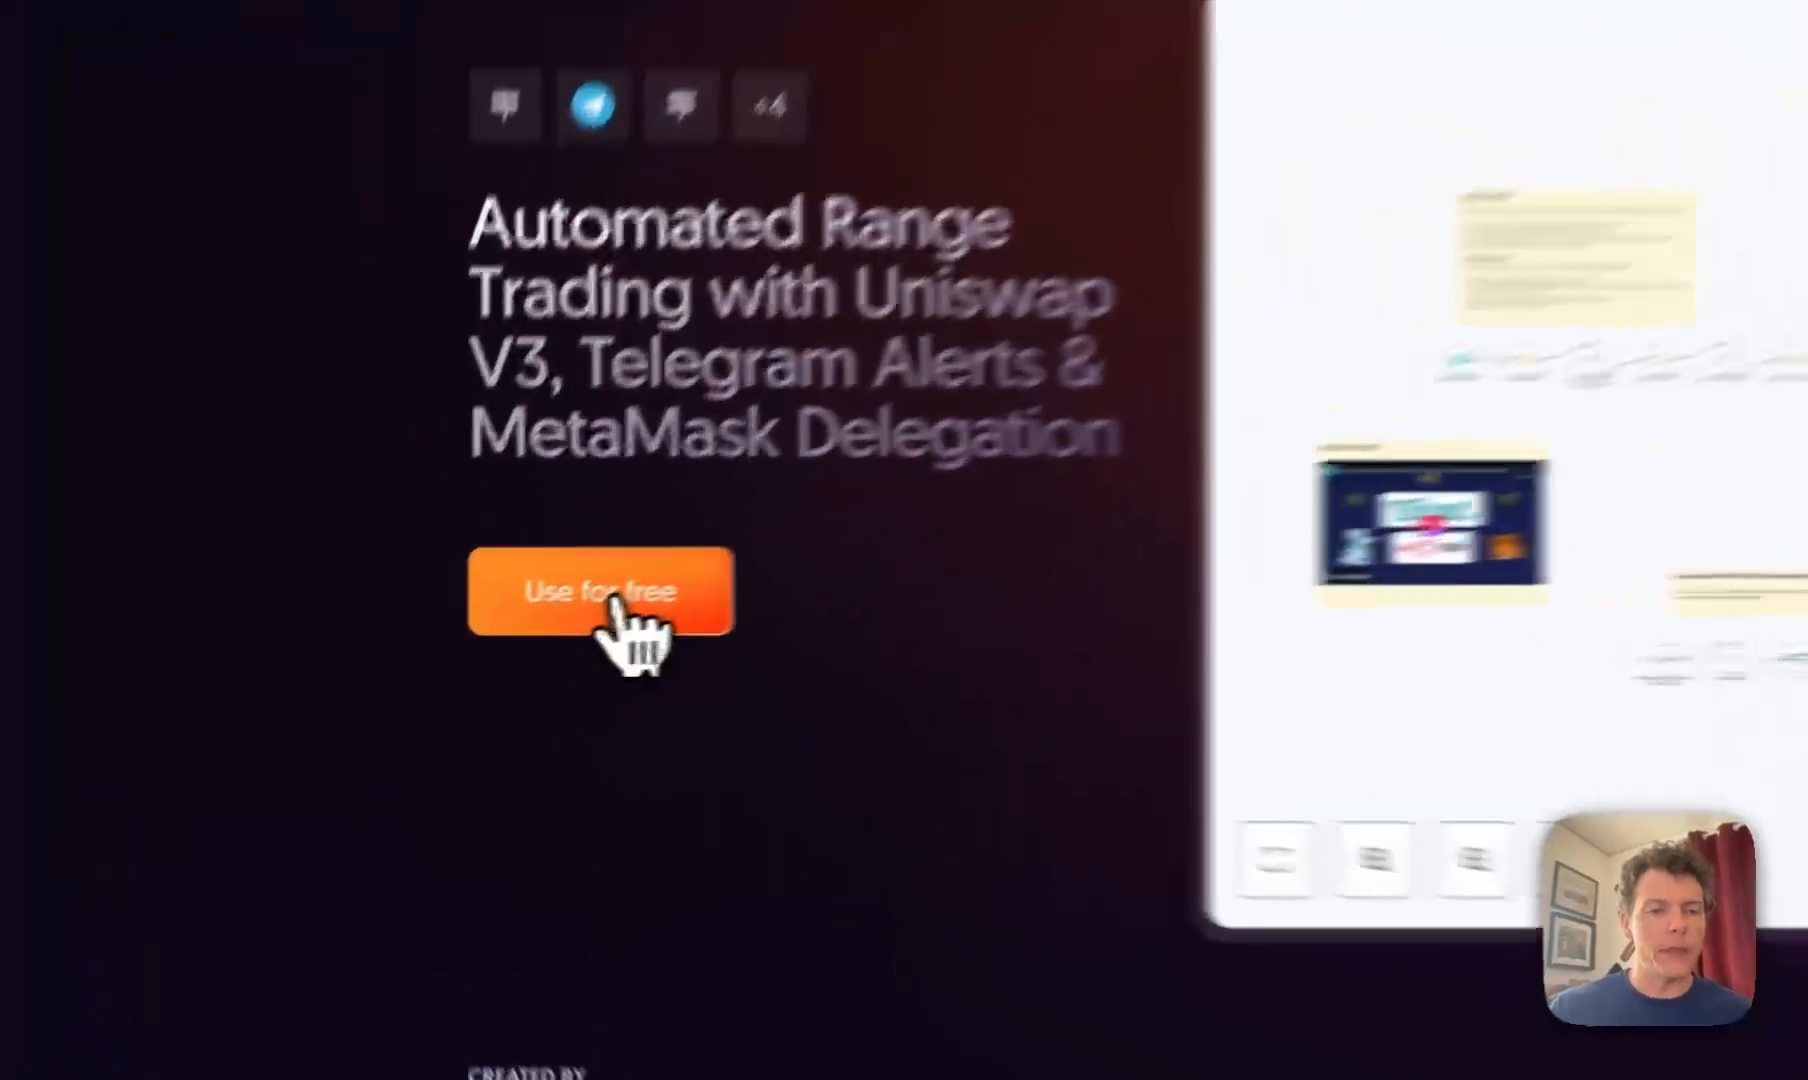
{"action": "left_click", "coordinate": [450, 645]}
{"action": "left_click", "coordinate": [1303, 476]}
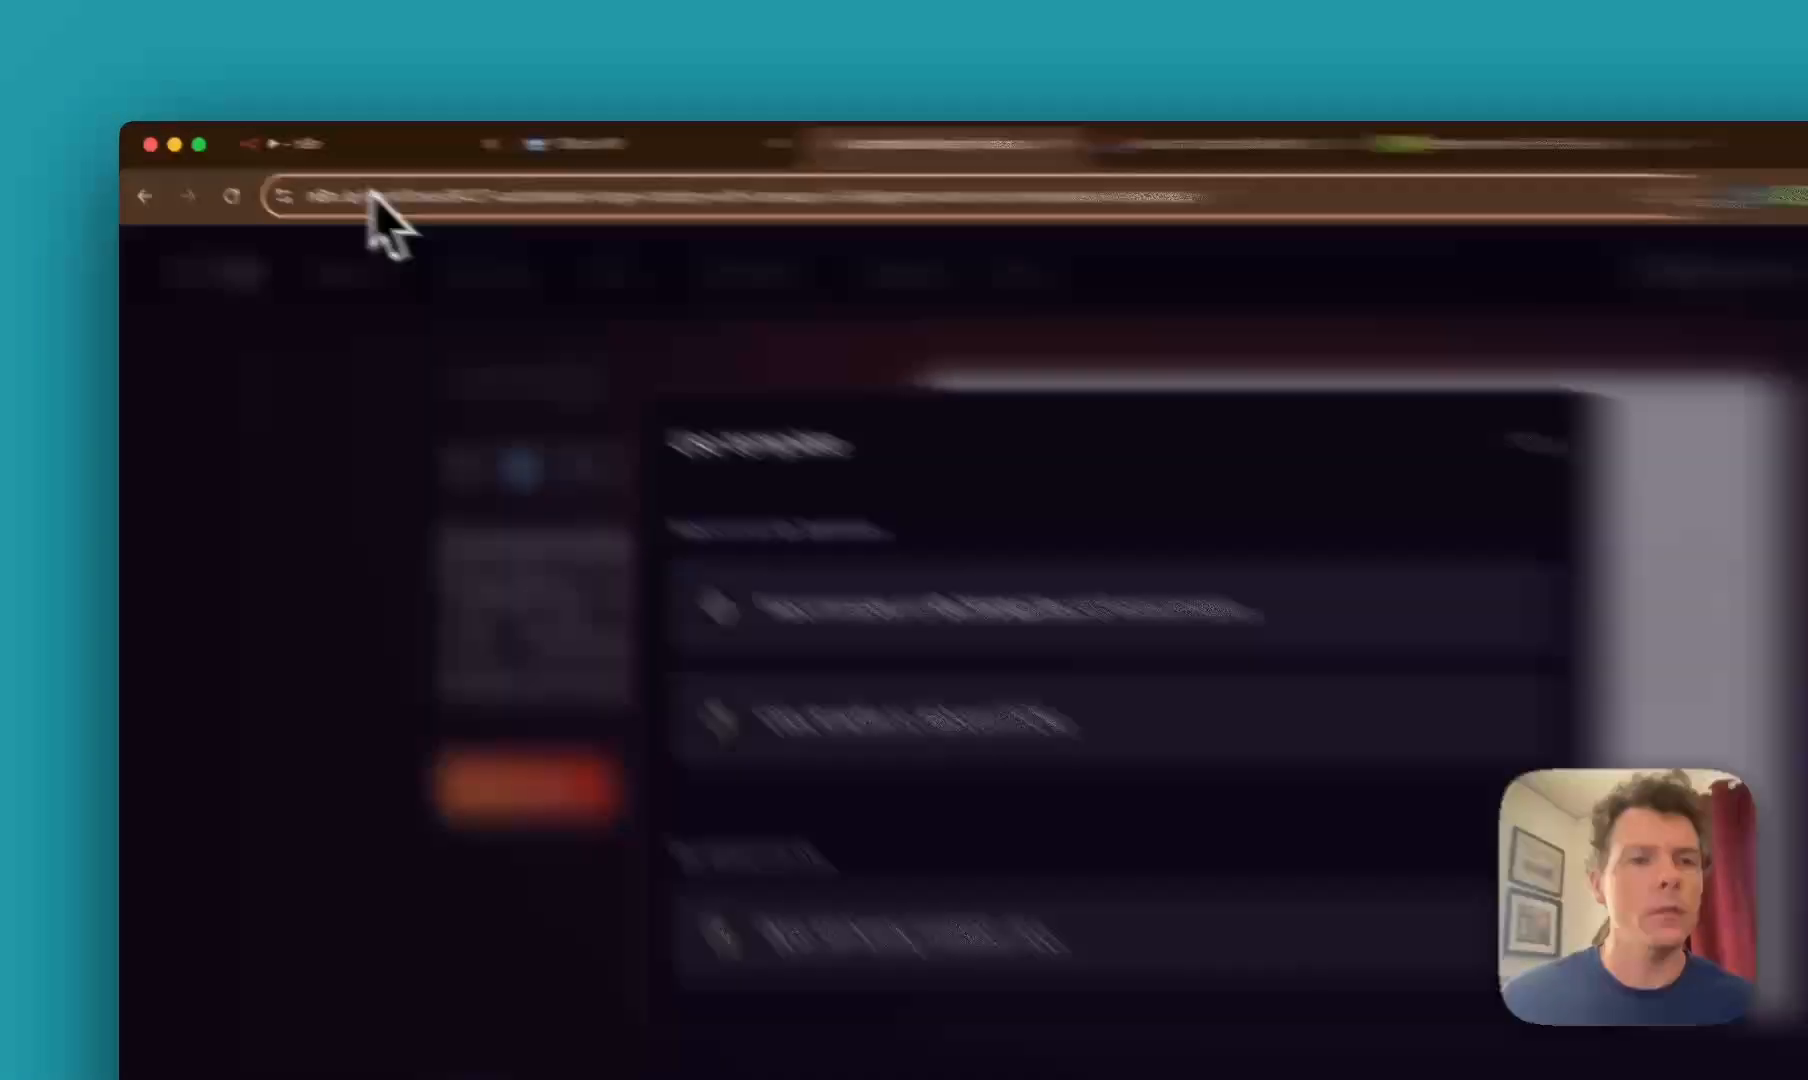
Step: Examine the Uniswap V3 Range Trader (take 2) workflow in the n8n editor, from the Schedule Trigger through the sell and buy branches
{"action": "left_click", "coordinate": [300, 142]}
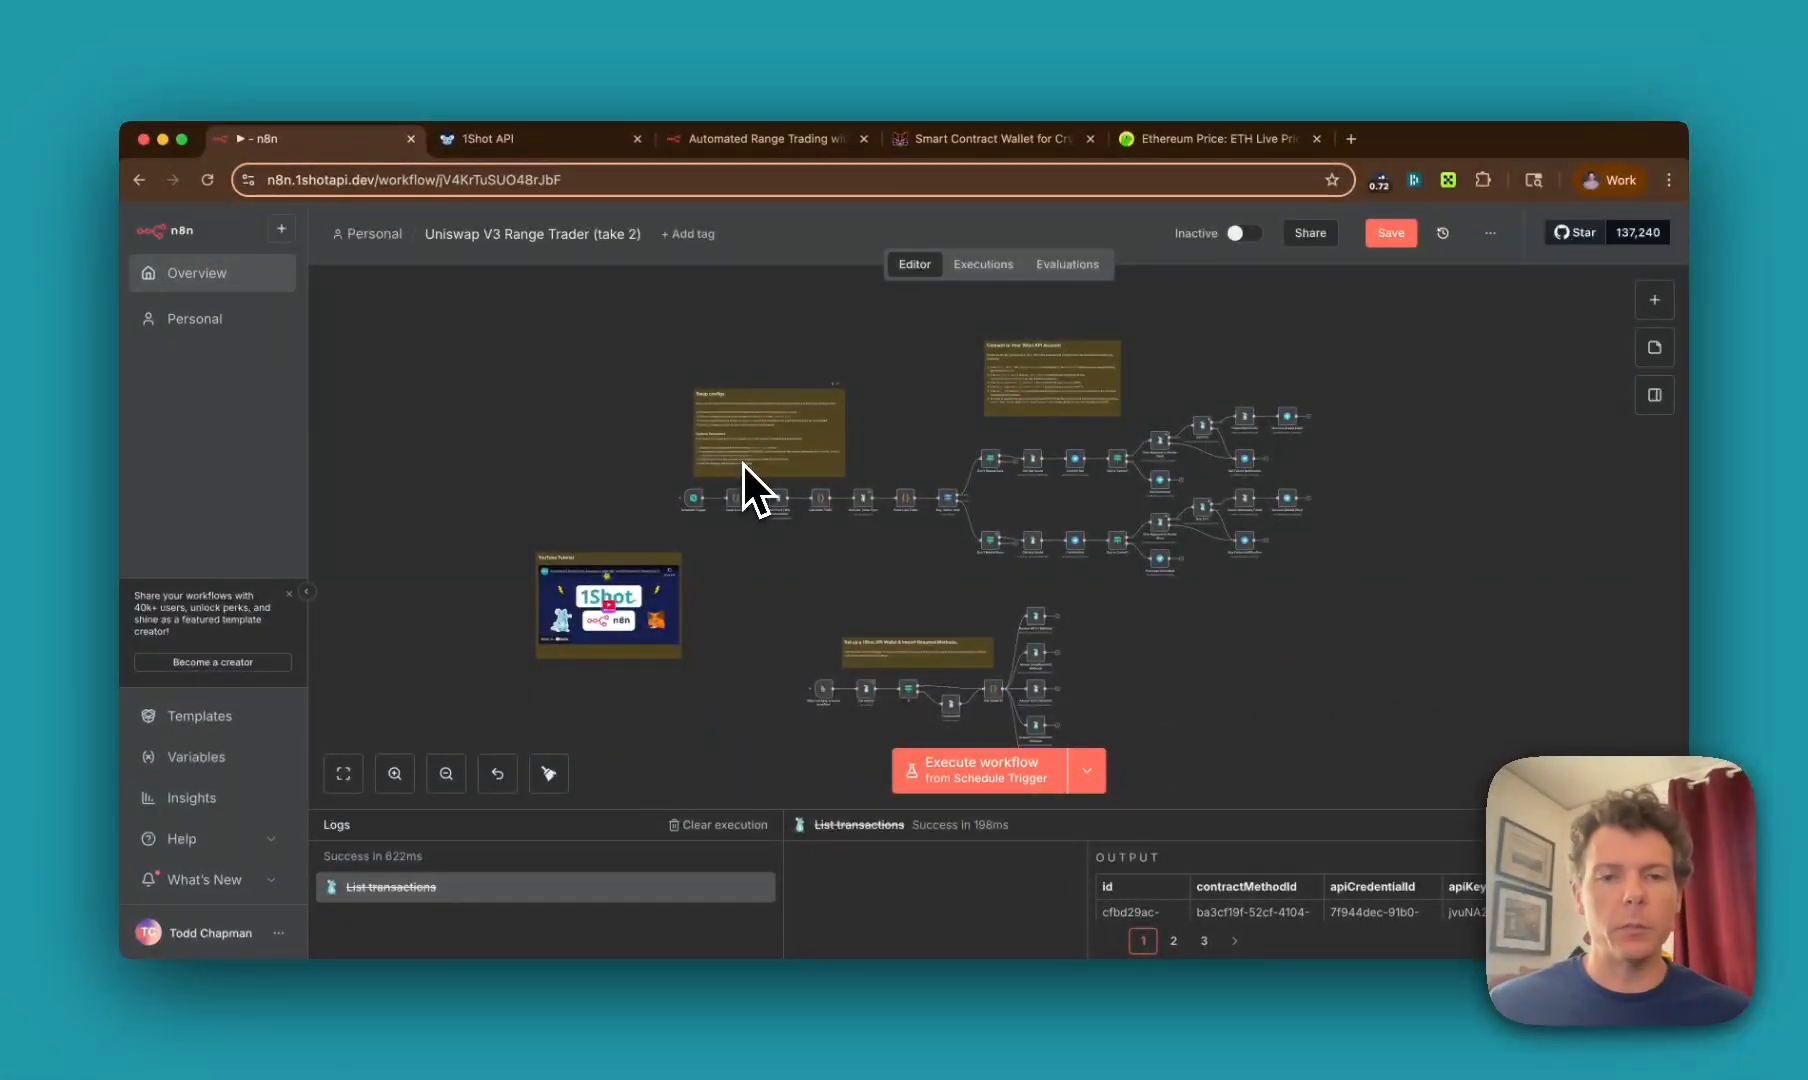
{"action": "scroll", "coordinate": [743, 463], "scroll_direction": "up", "scroll_amount": 5}
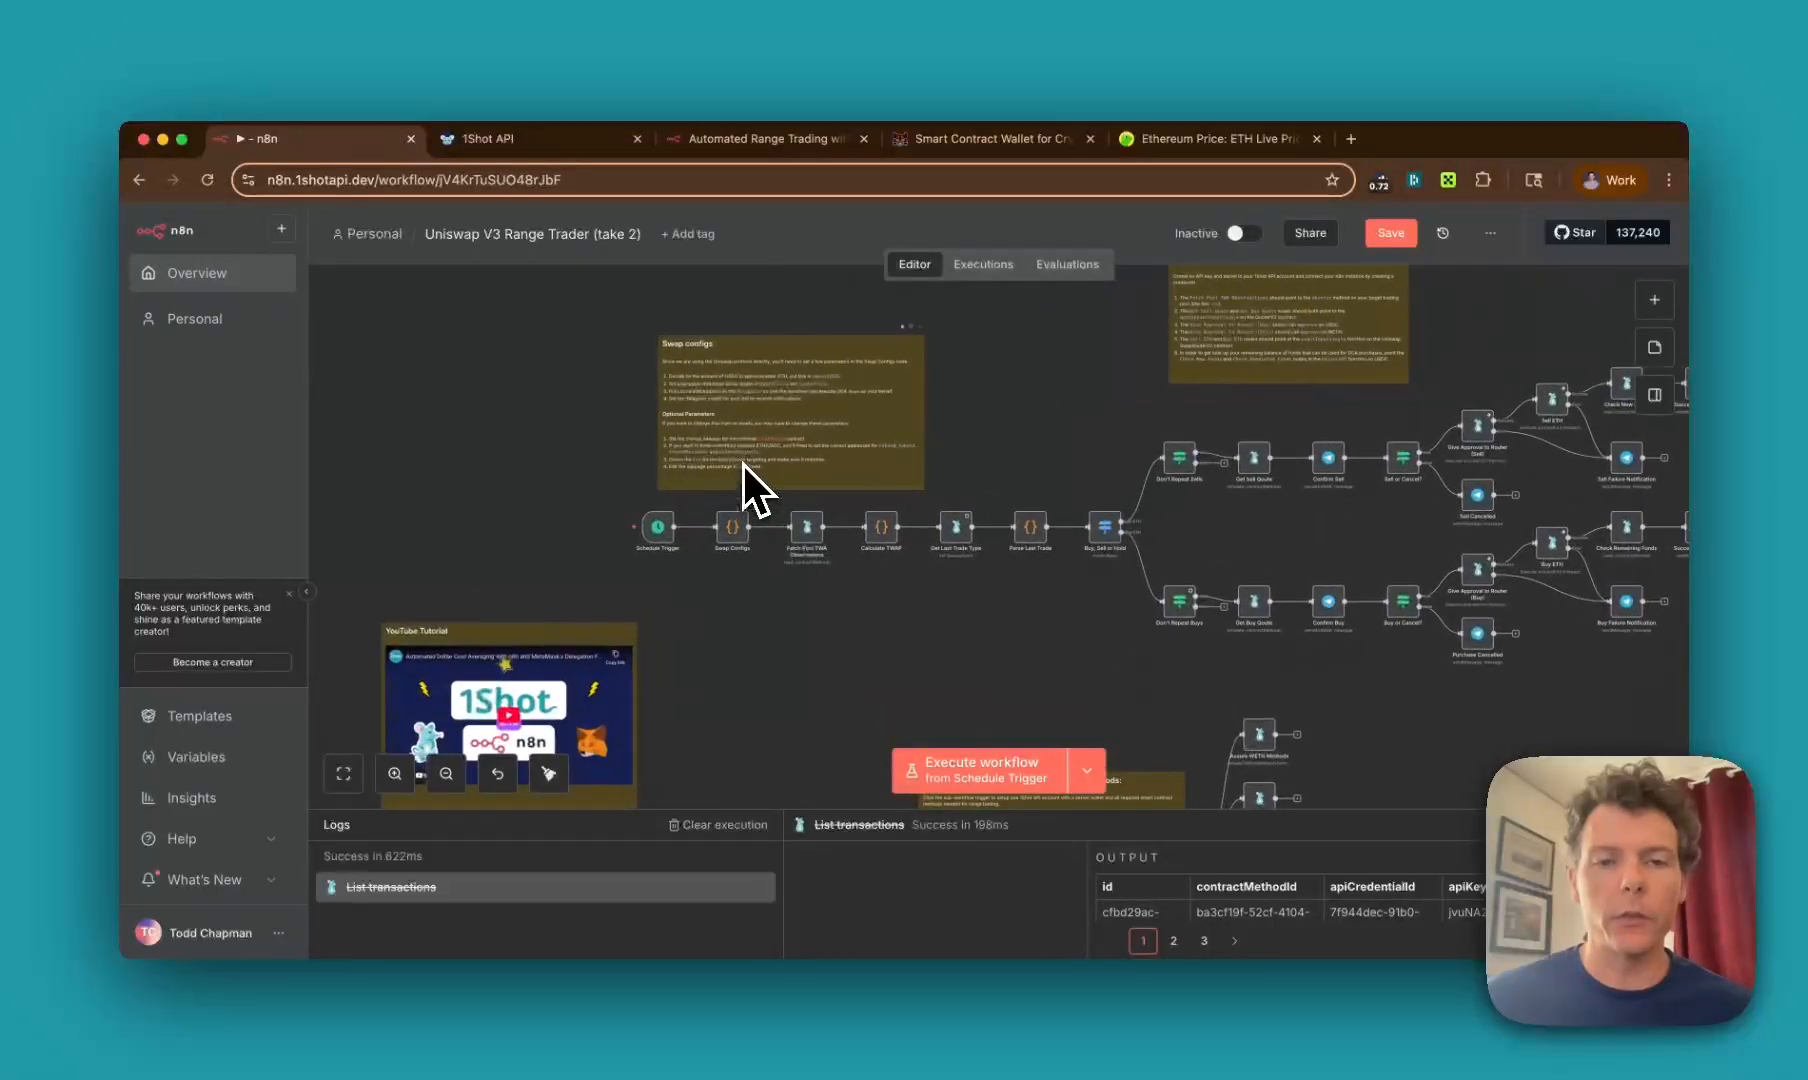
{"action": "scroll", "coordinate": [743, 463], "scroll_direction": "right", "scroll_amount": 3}
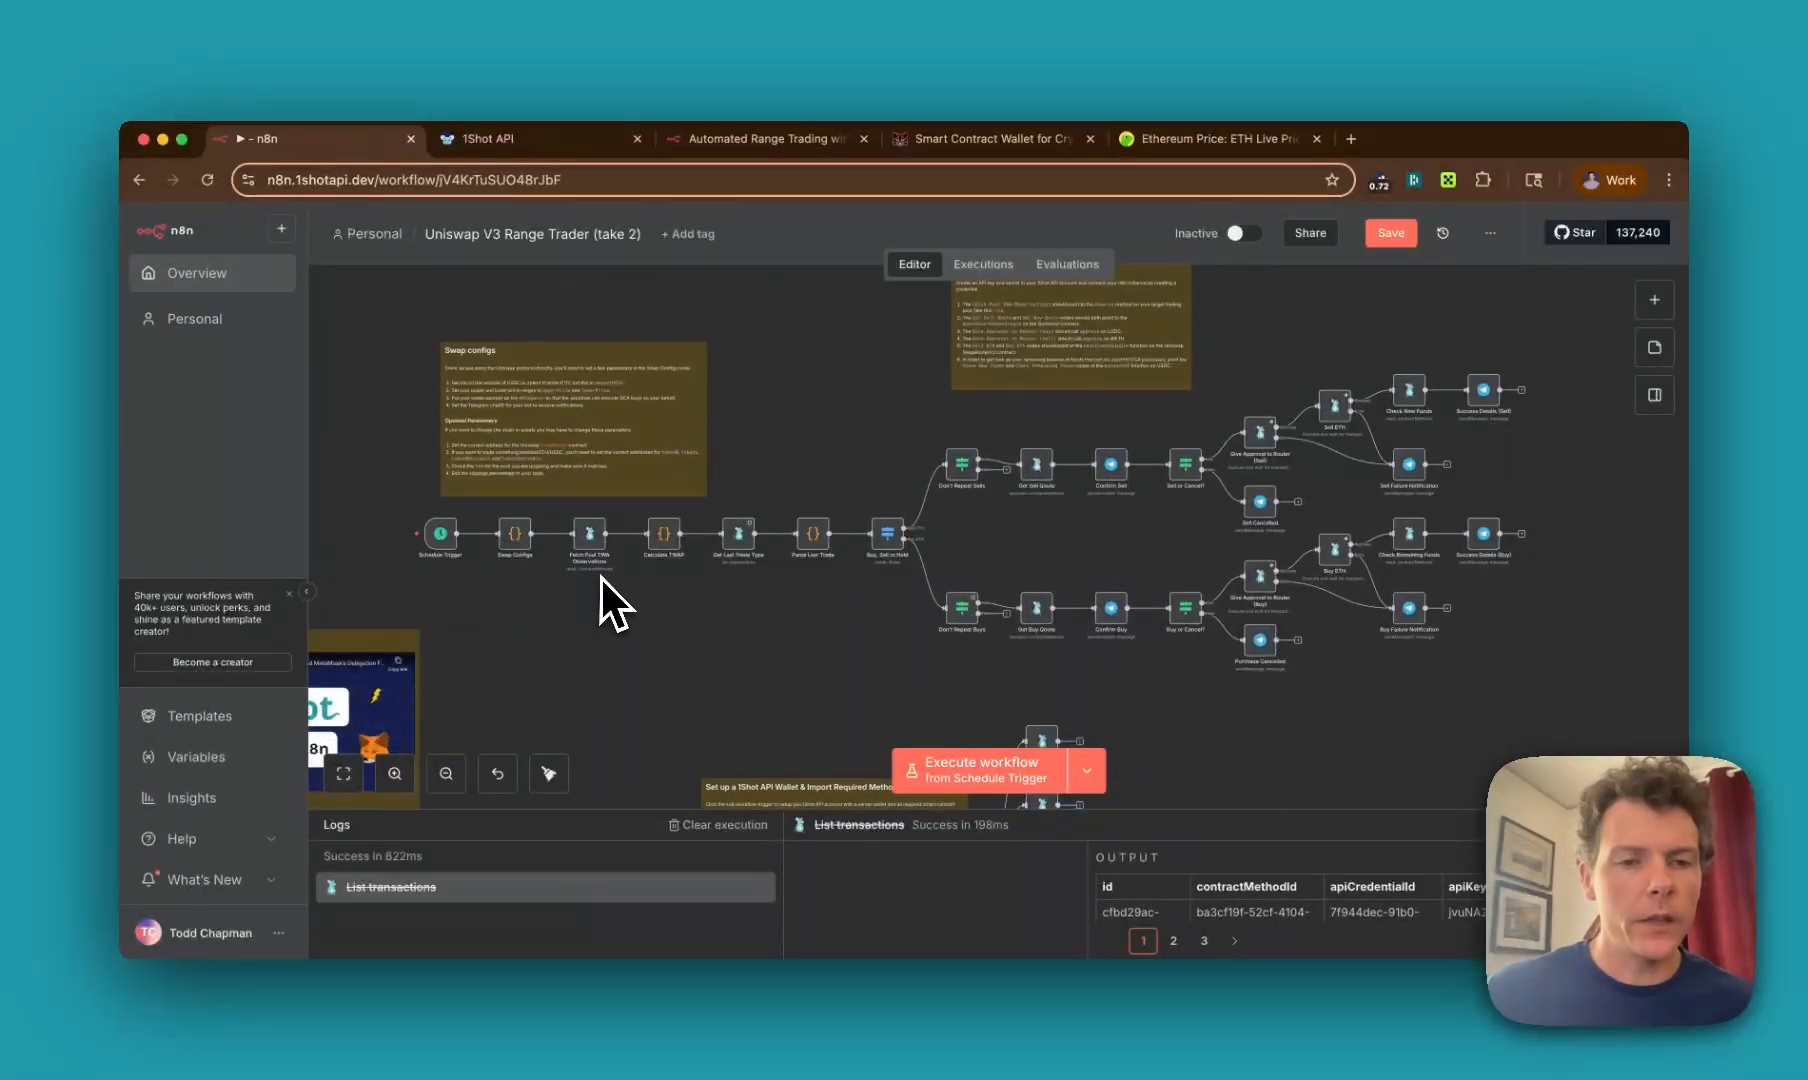
{"action": "scroll", "coordinate": [600, 576], "scroll_direction": "up", "scroll_amount": 2}
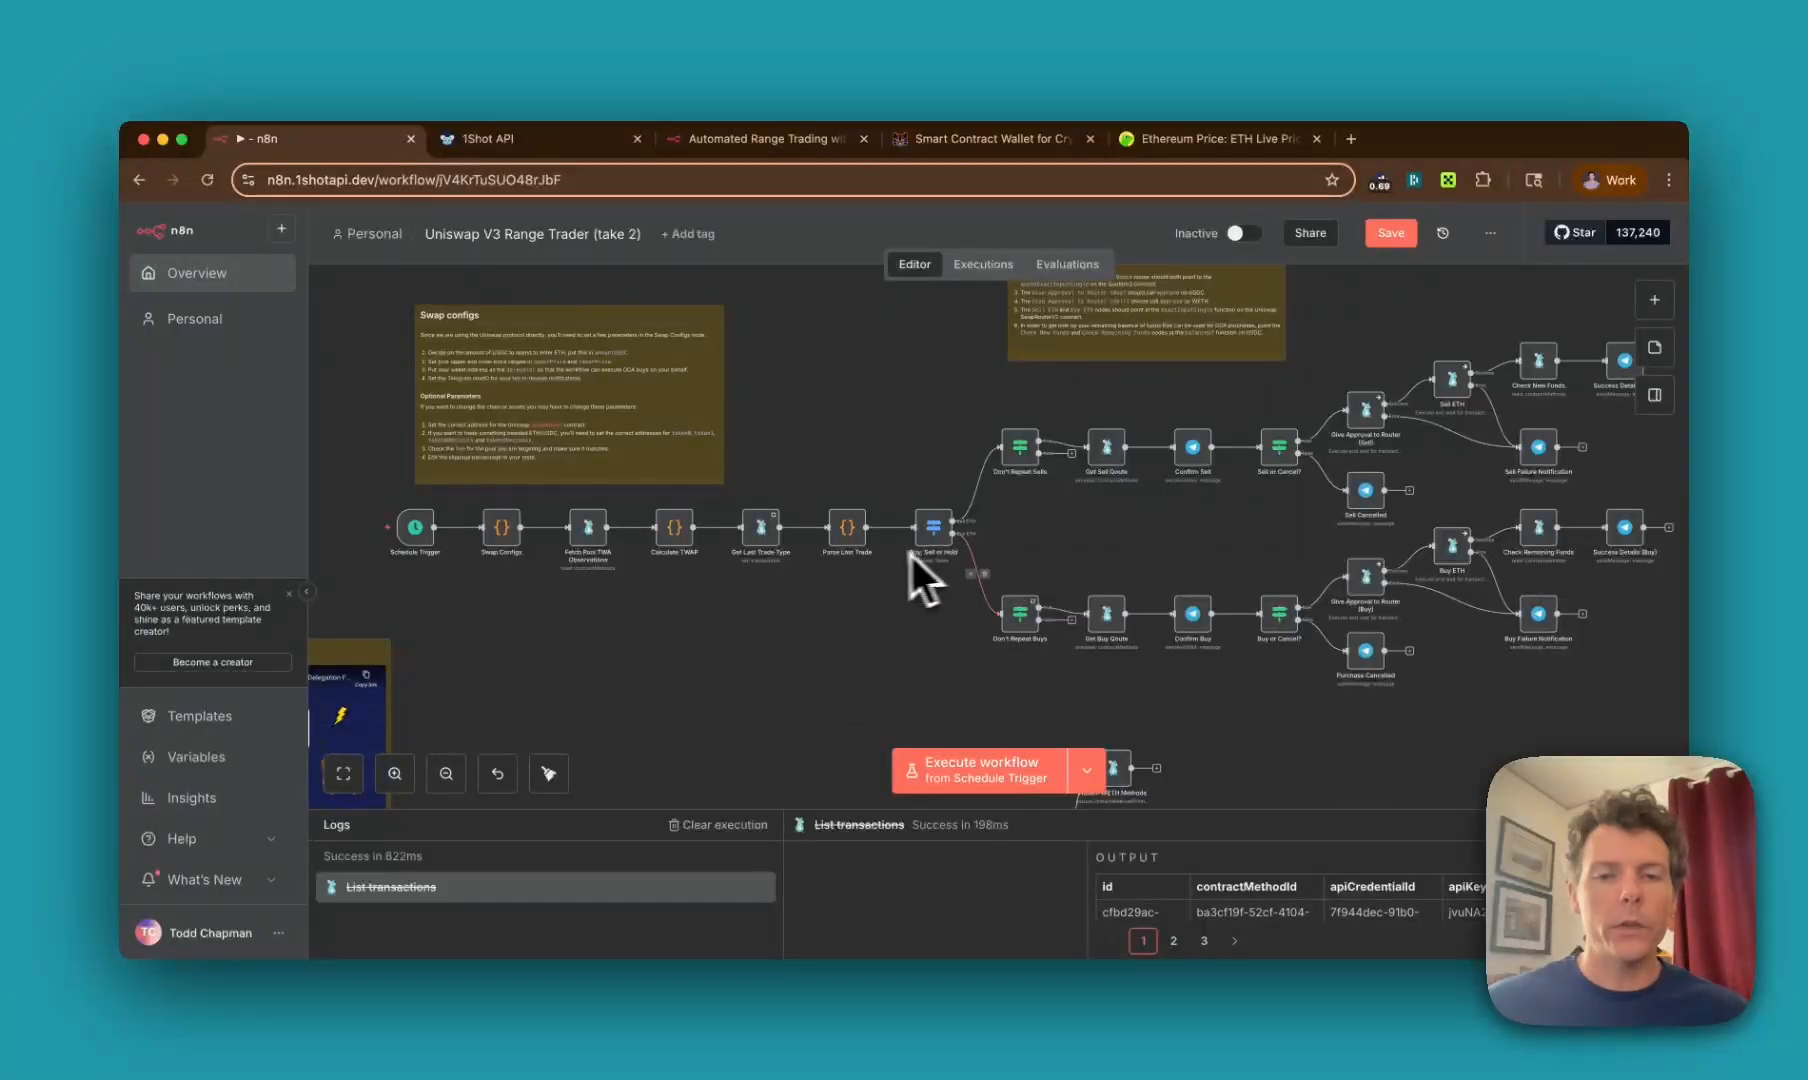
{"action": "scroll", "coordinate": [956, 528], "scroll_direction": "right", "scroll_amount": 2}
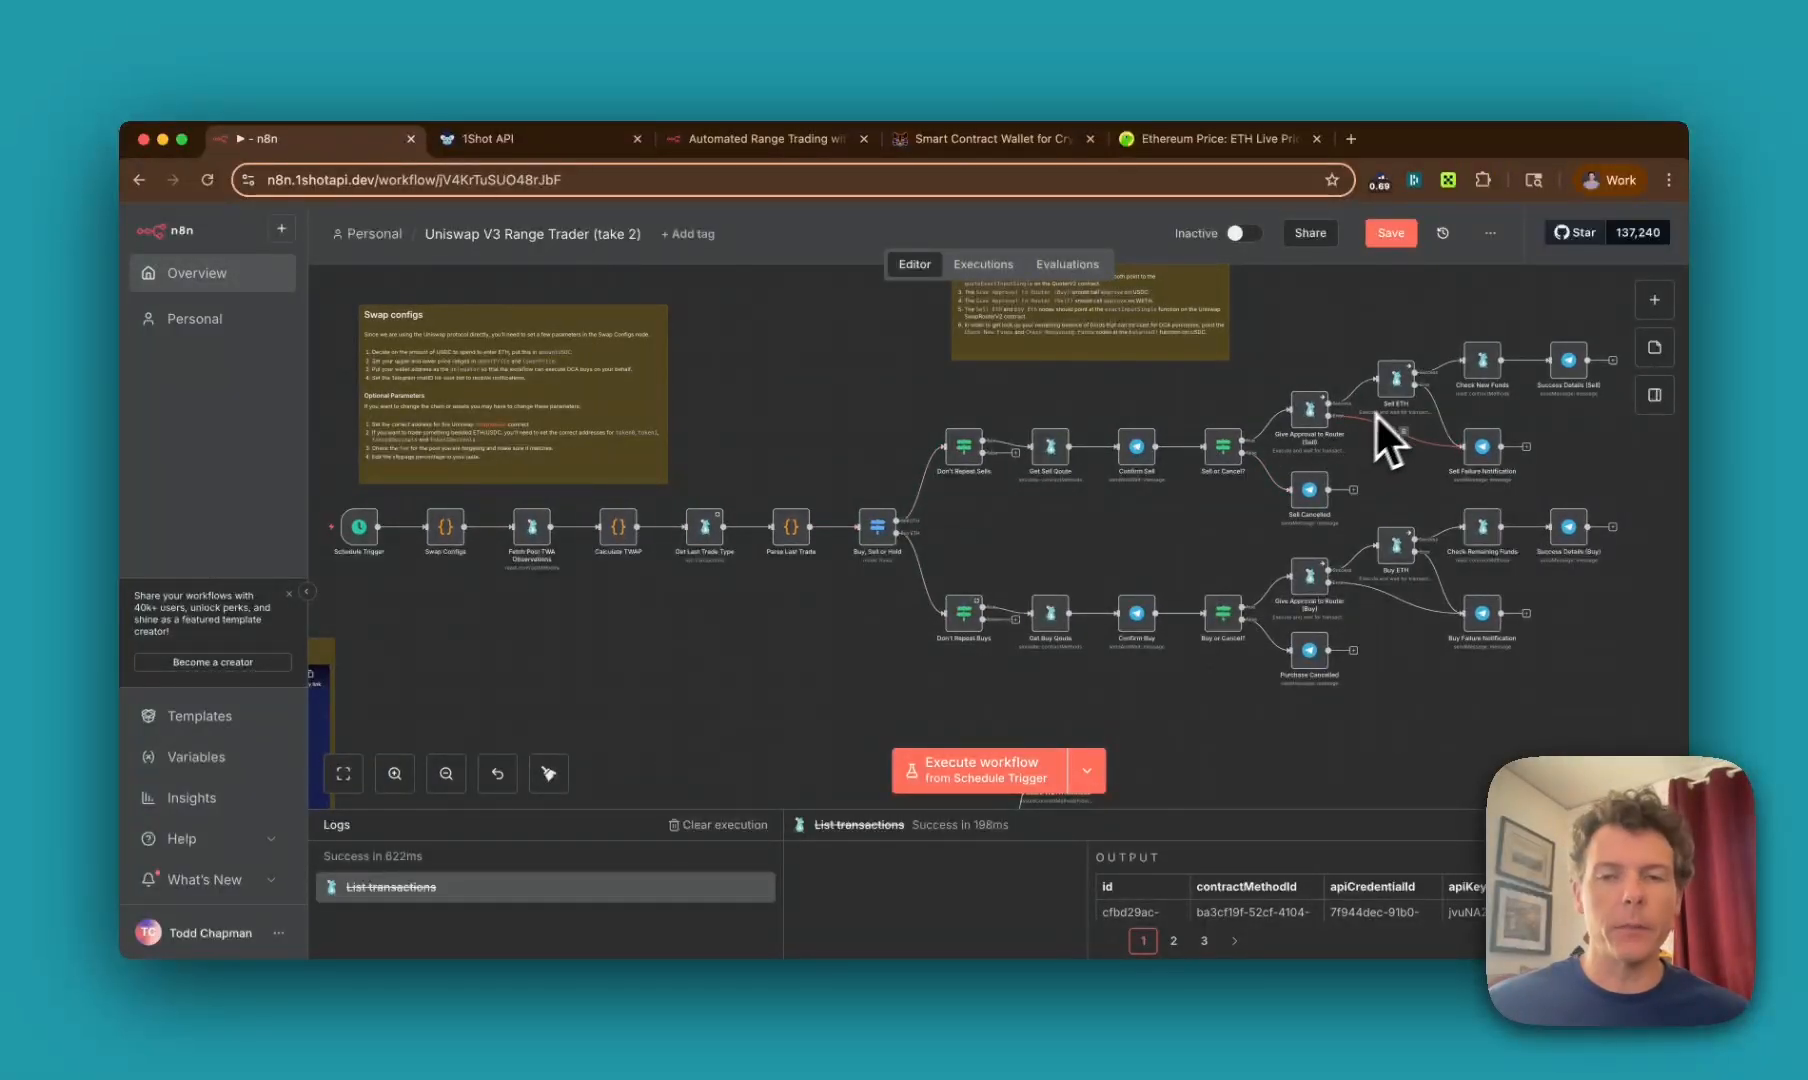
{"action": "scroll", "coordinate": [1098, 535], "scroll_direction": "up", "scroll_amount": 5}
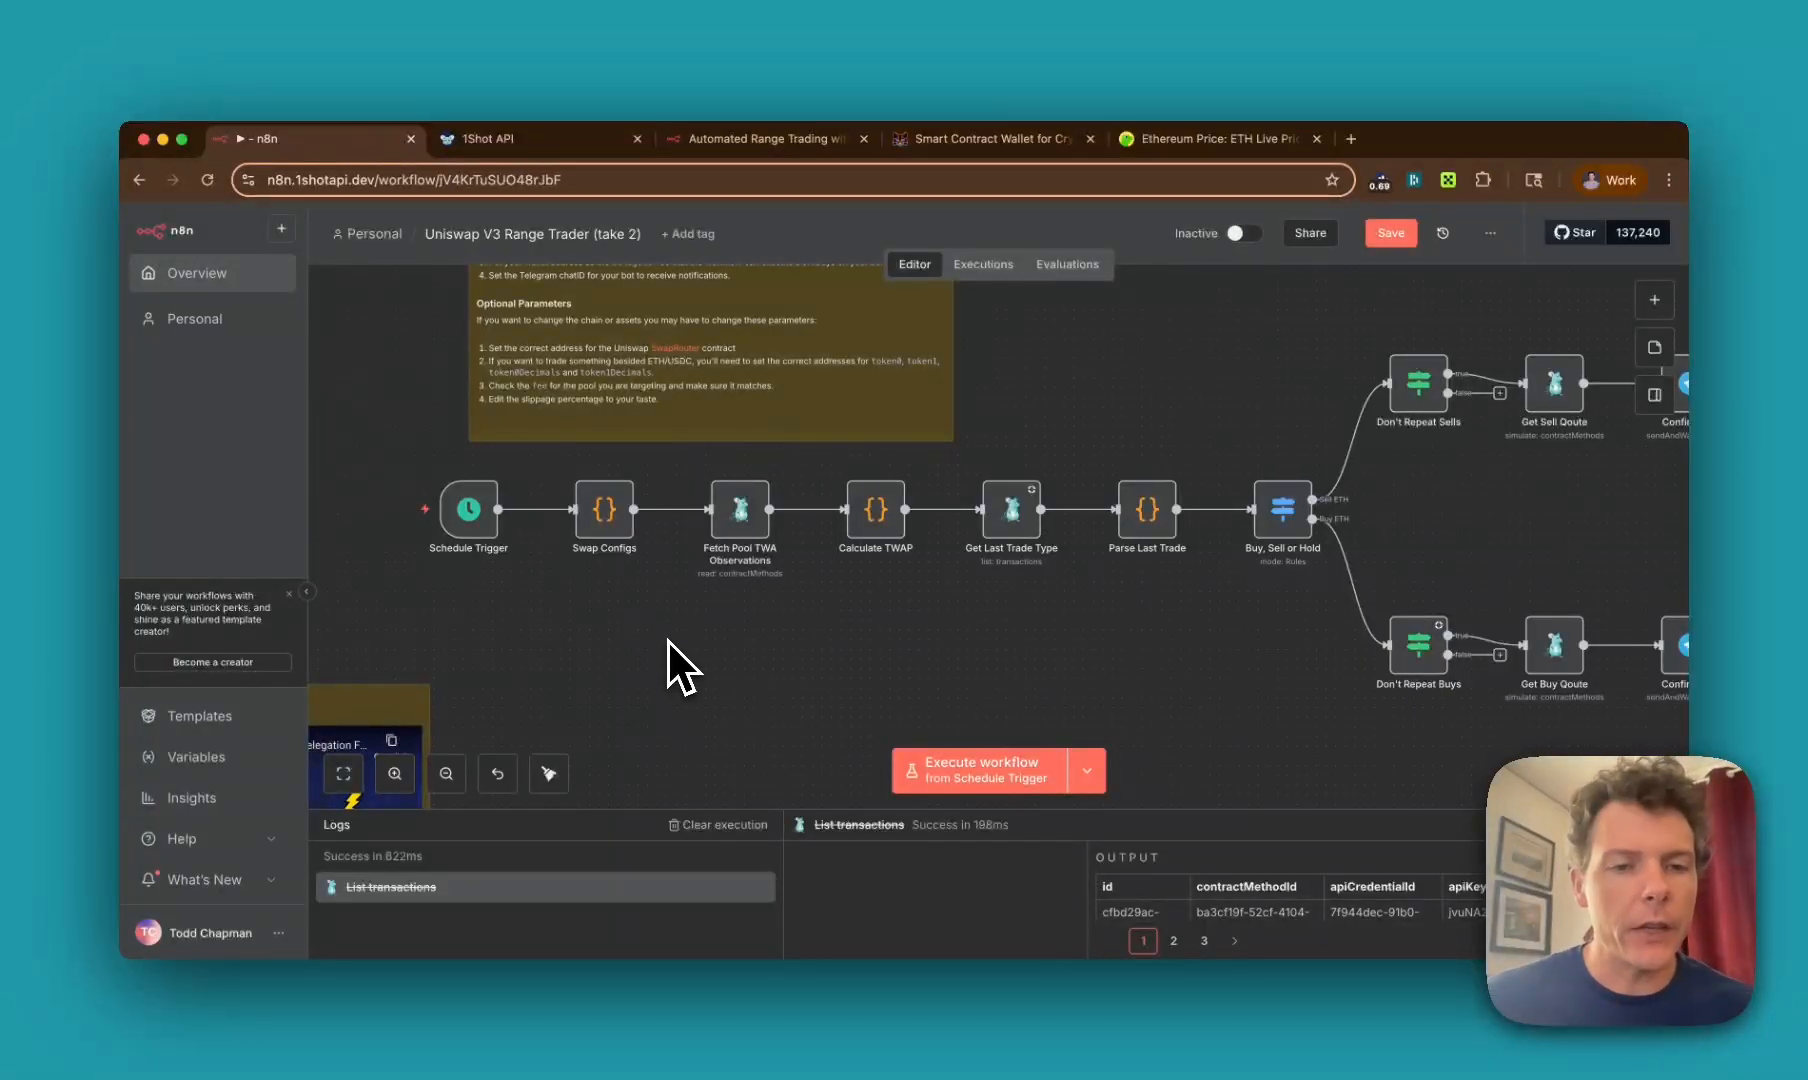
{"action": "scroll", "coordinate": [667, 642], "scroll_direction": "left", "scroll_amount": 1}
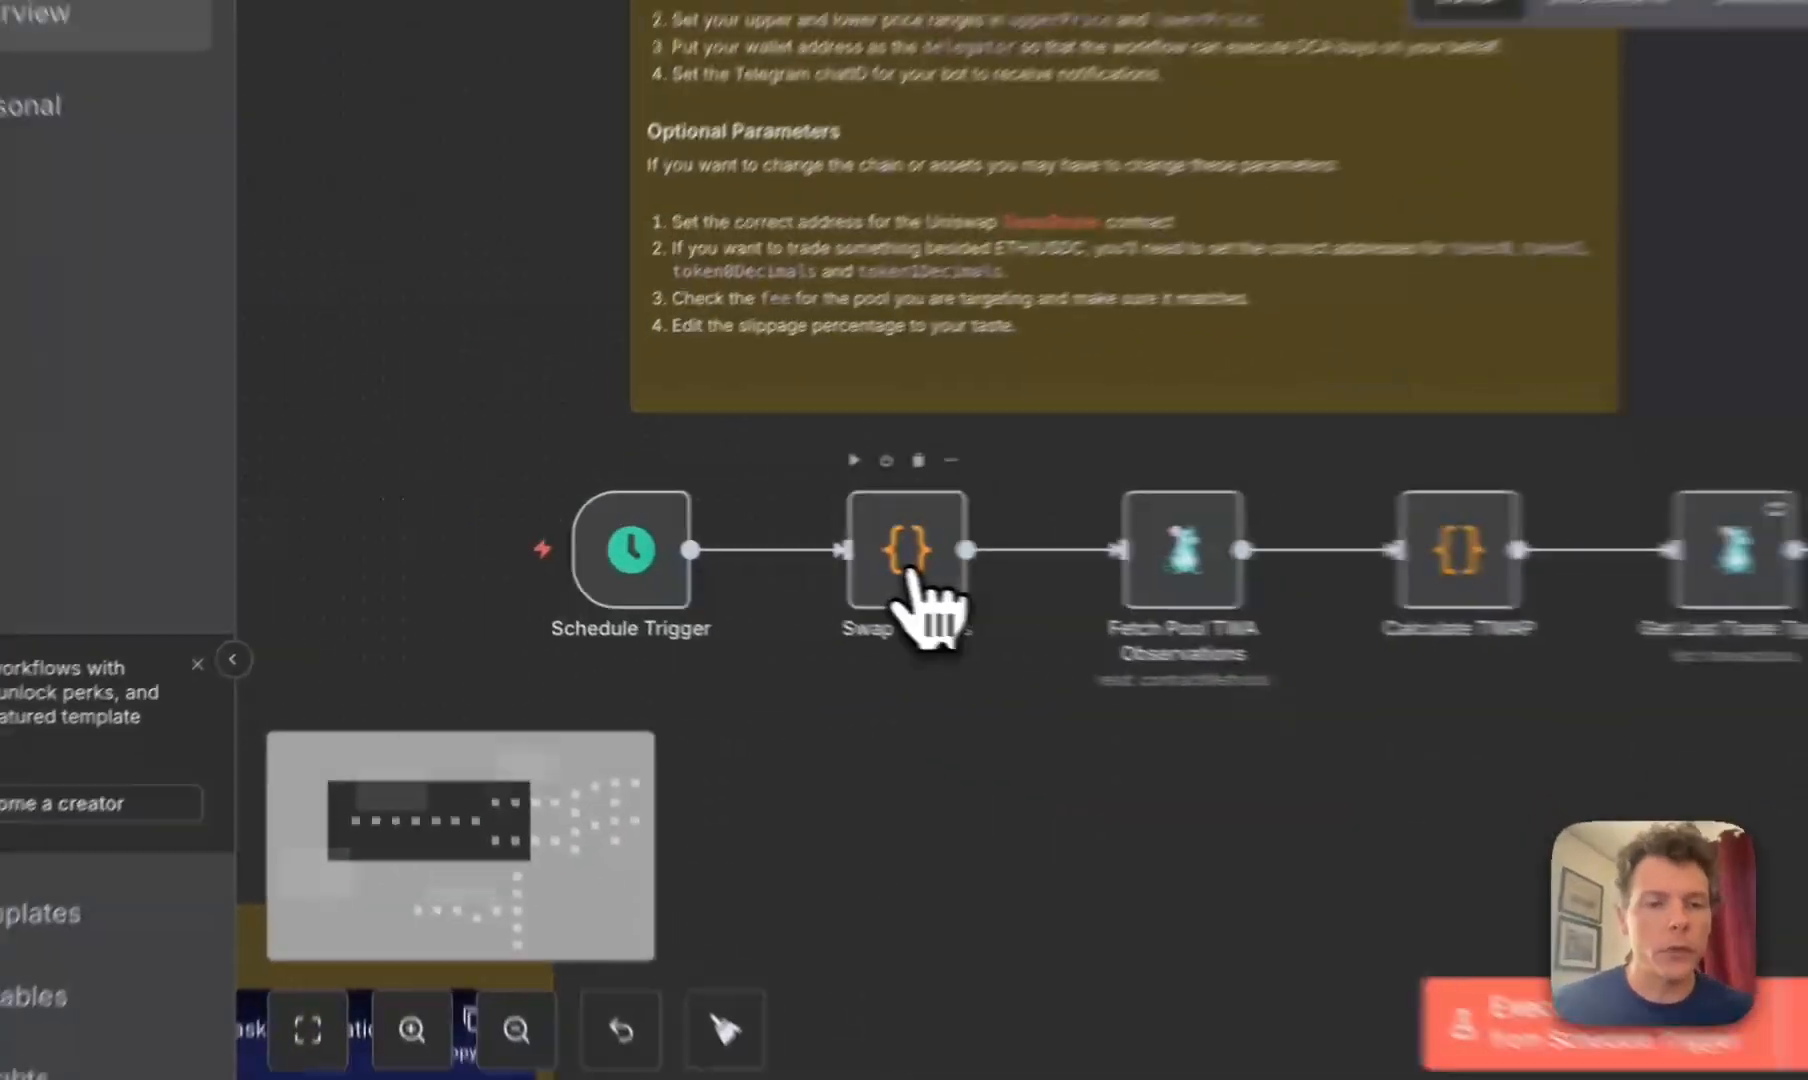
Step: Open the Swap Configs node and examine the amountDCA parameter and its value in the JavaScript code
{"action": "double_click", "coordinate": [641, 542]}
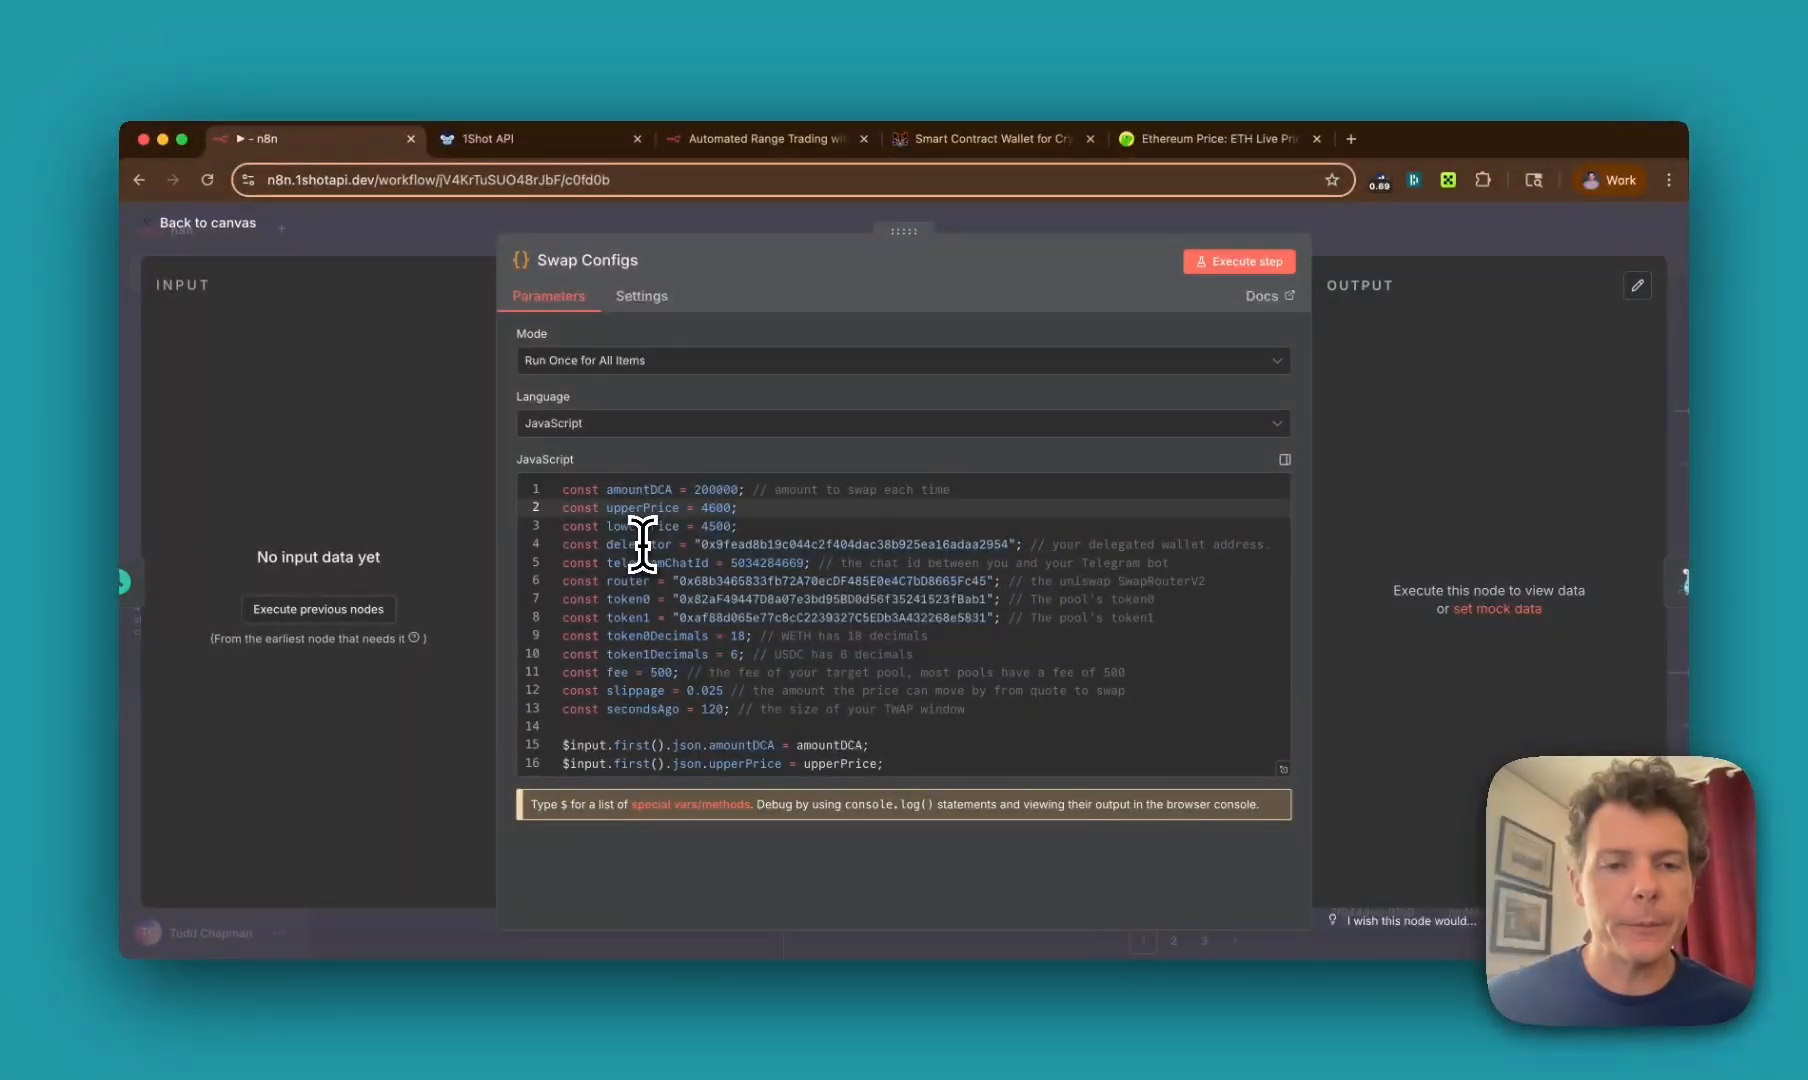
{"action": "double_click", "coordinate": [644, 492]}
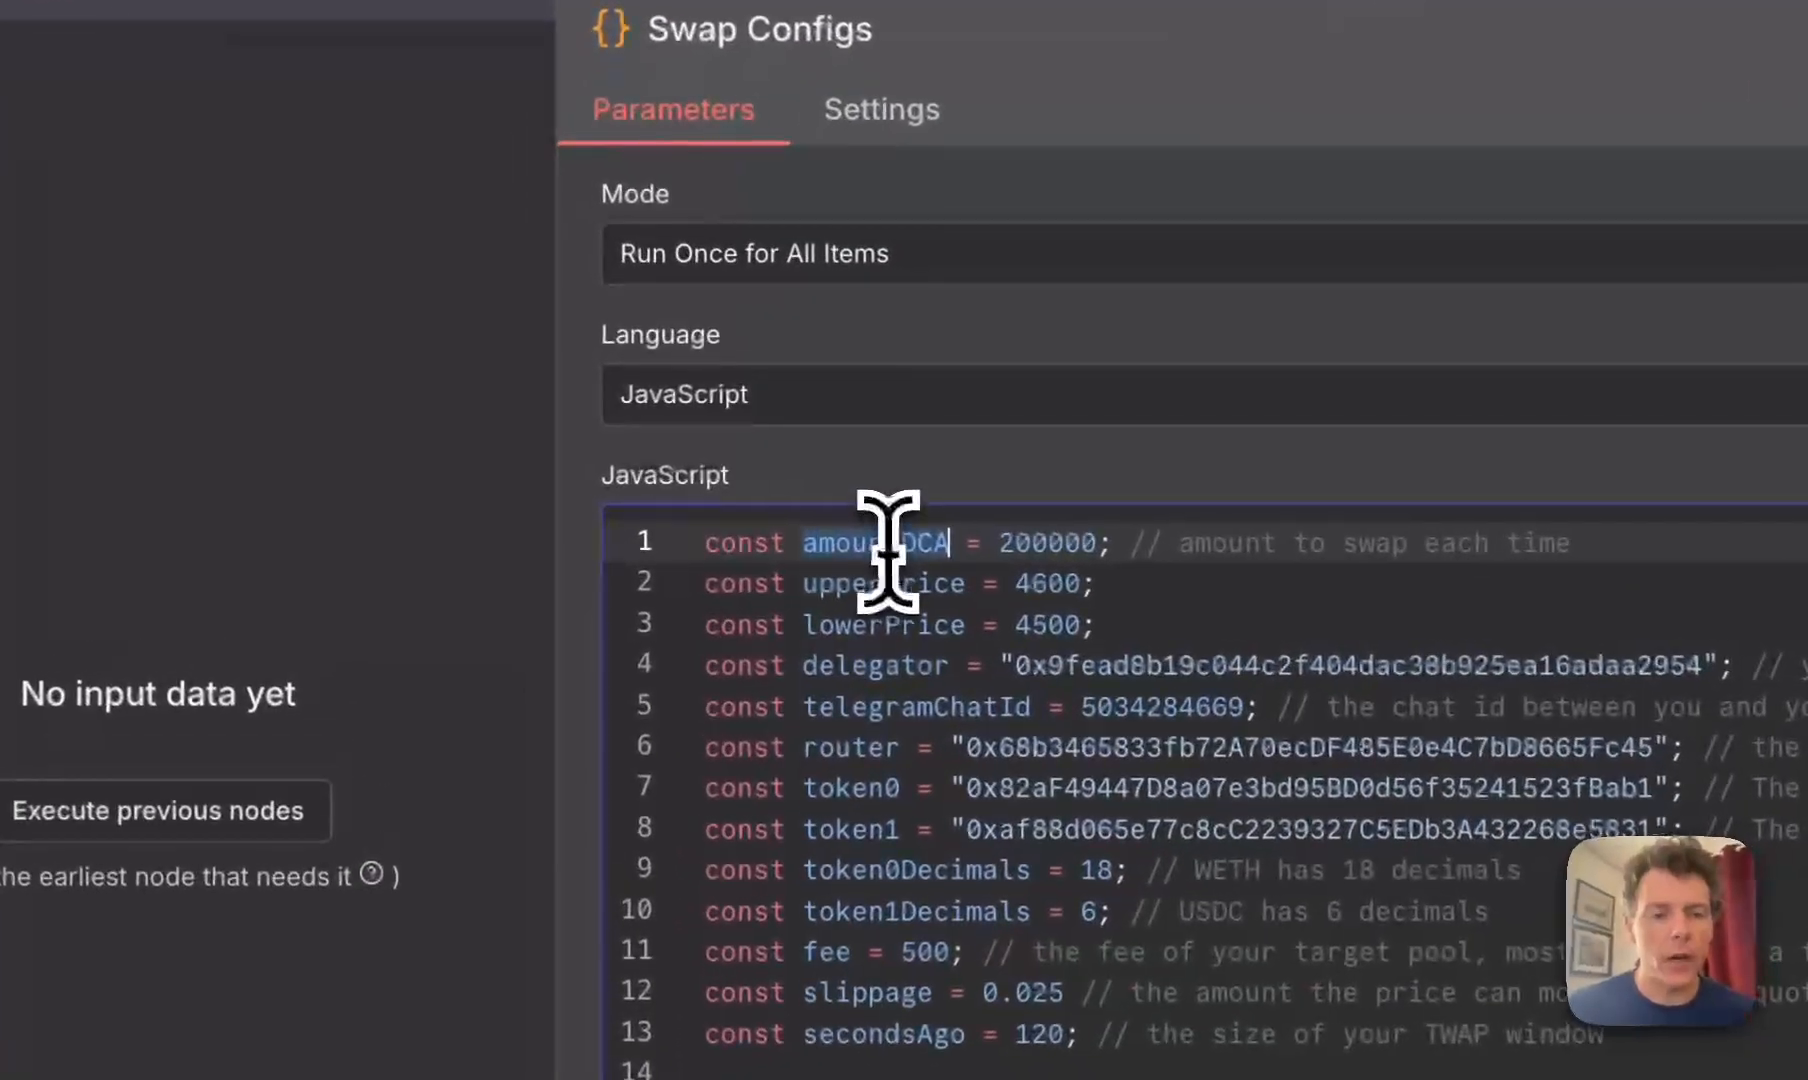
{"action": "double_click", "coordinate": [1030, 543]}
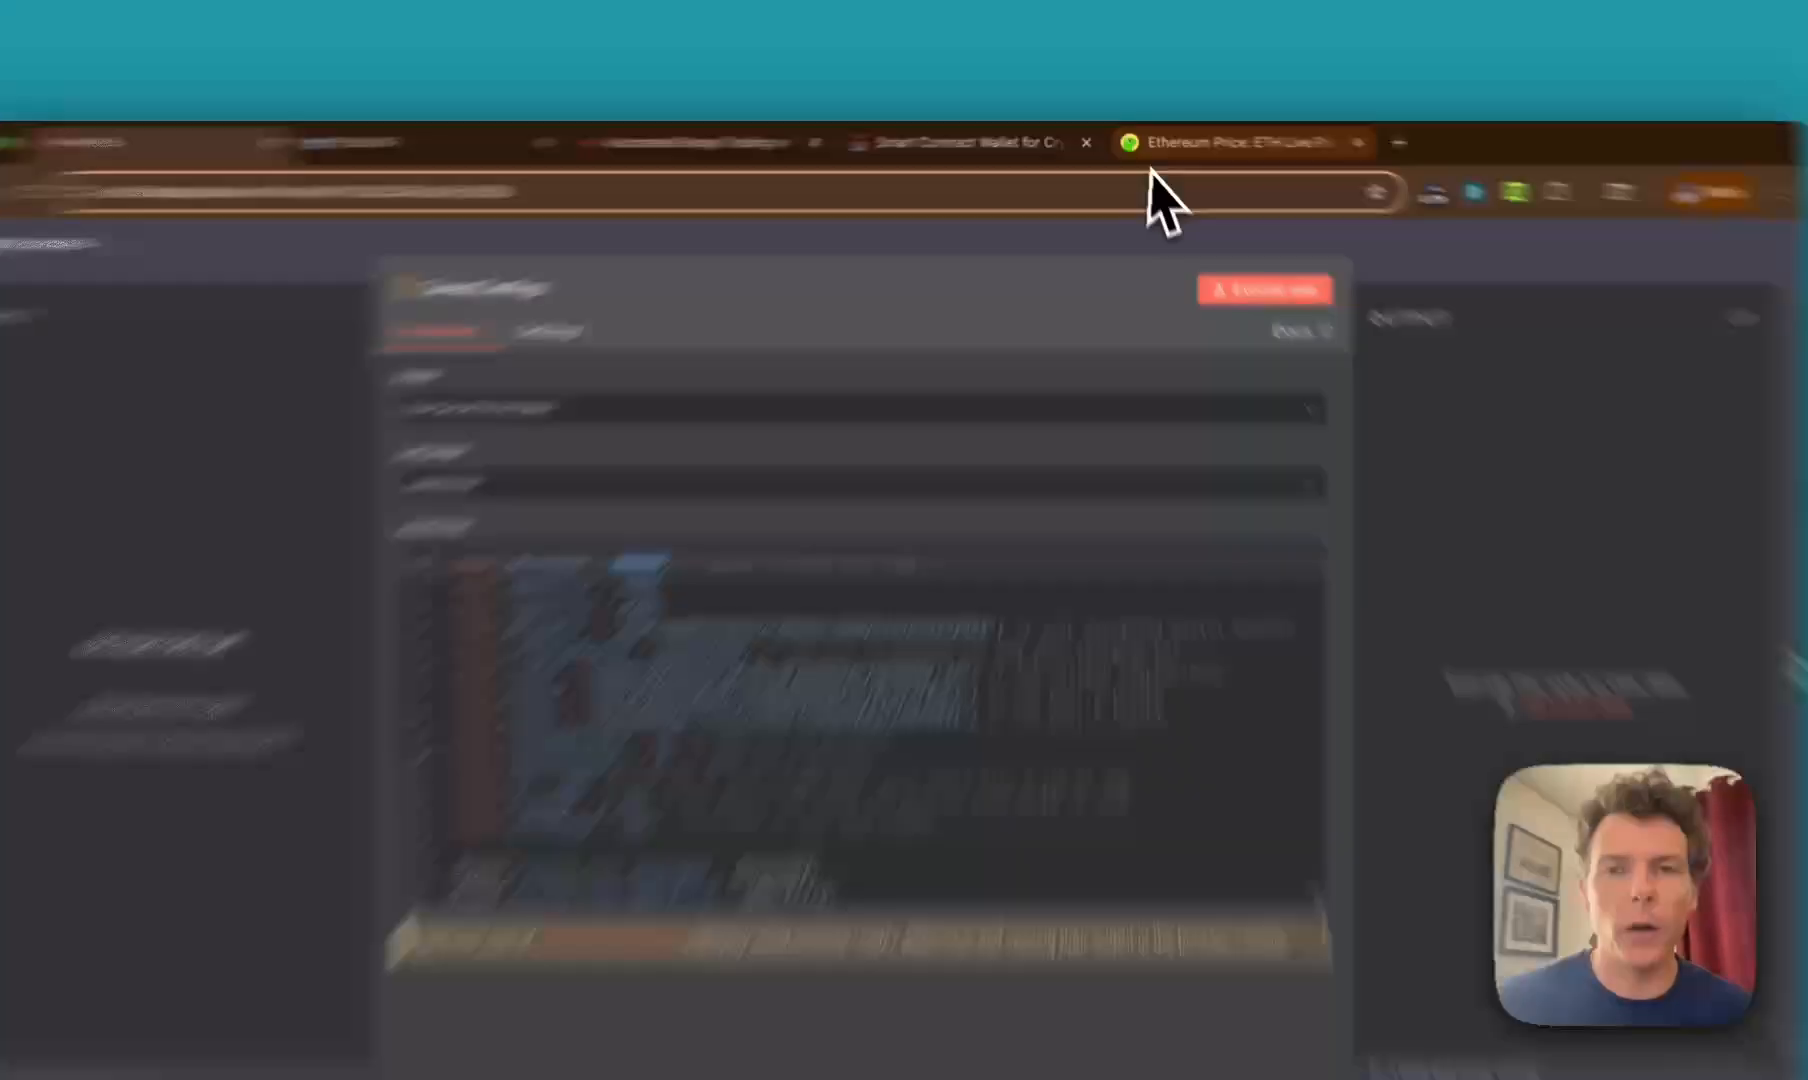
Step: Refresh Ethereum's price on CoinGecko and set lowerPrice to 4650 and upperPrice to 4700 in the n8n Swap Configs node
{"action": "left_click", "coordinate": [1205, 139]}
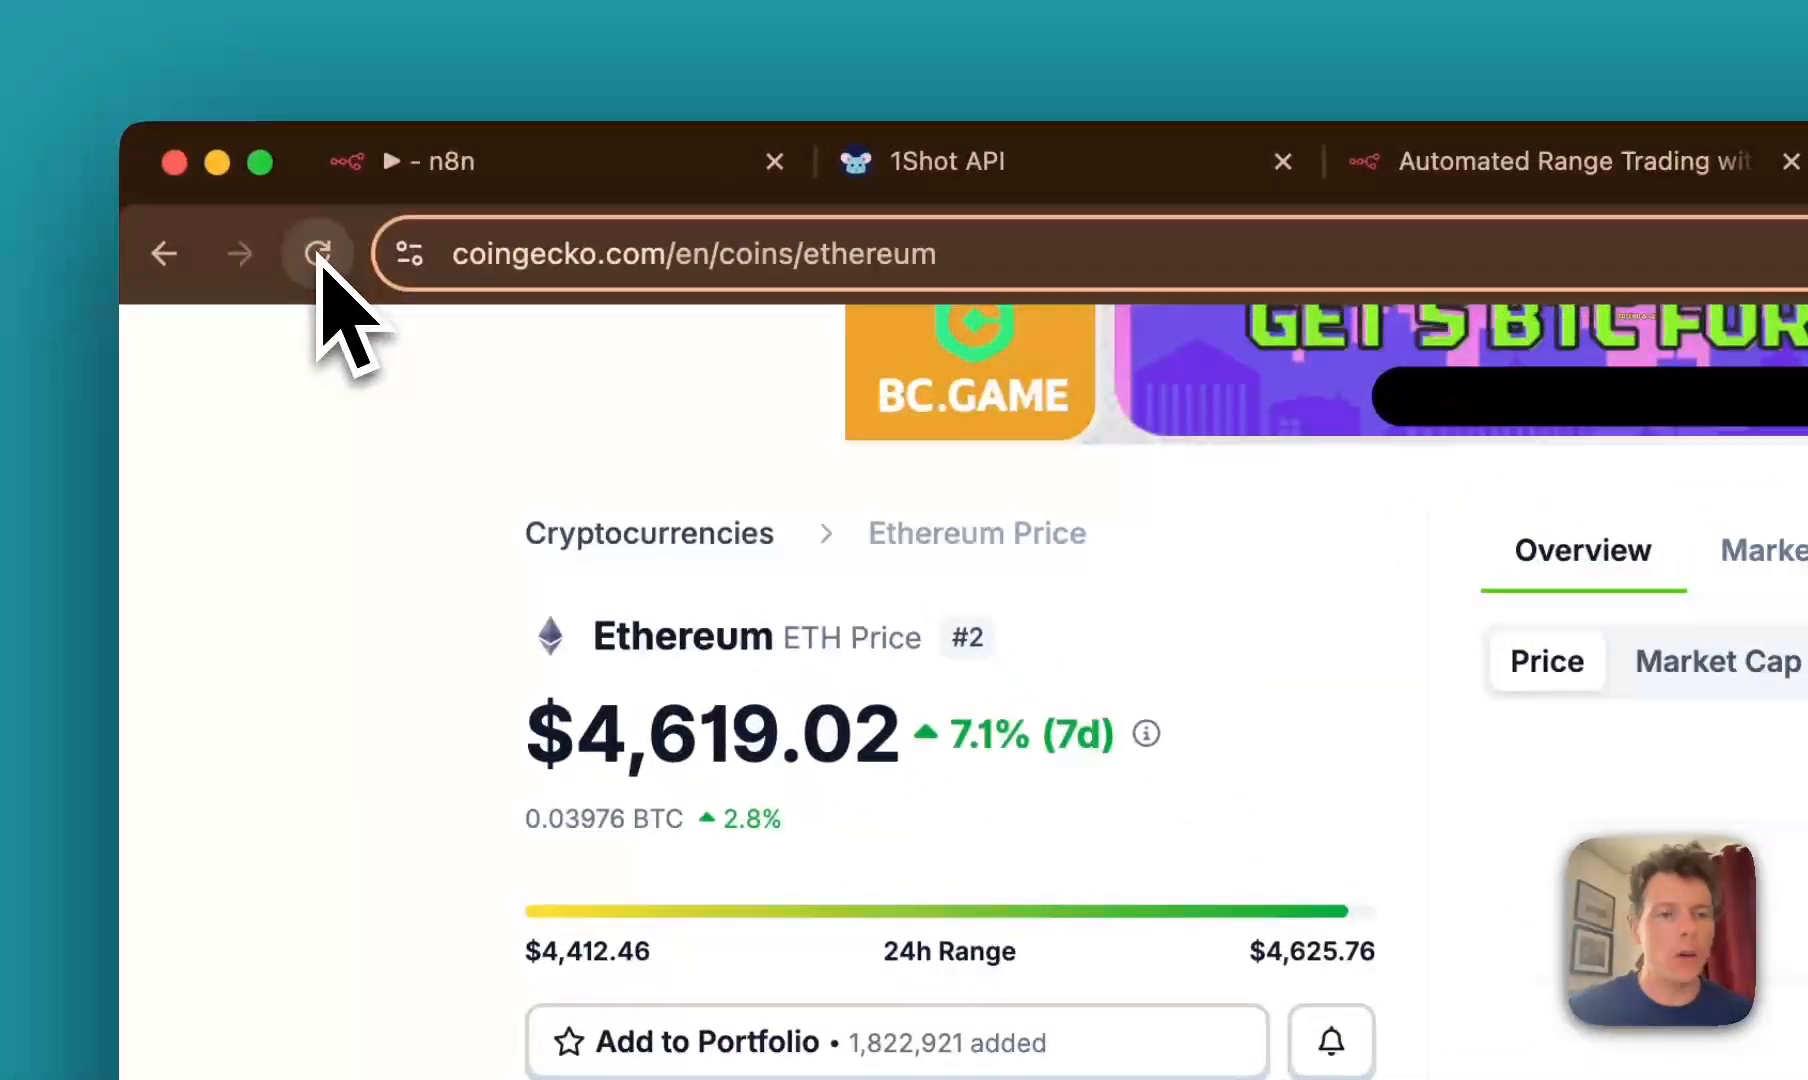
{"action": "left_click", "coordinate": [318, 255]}
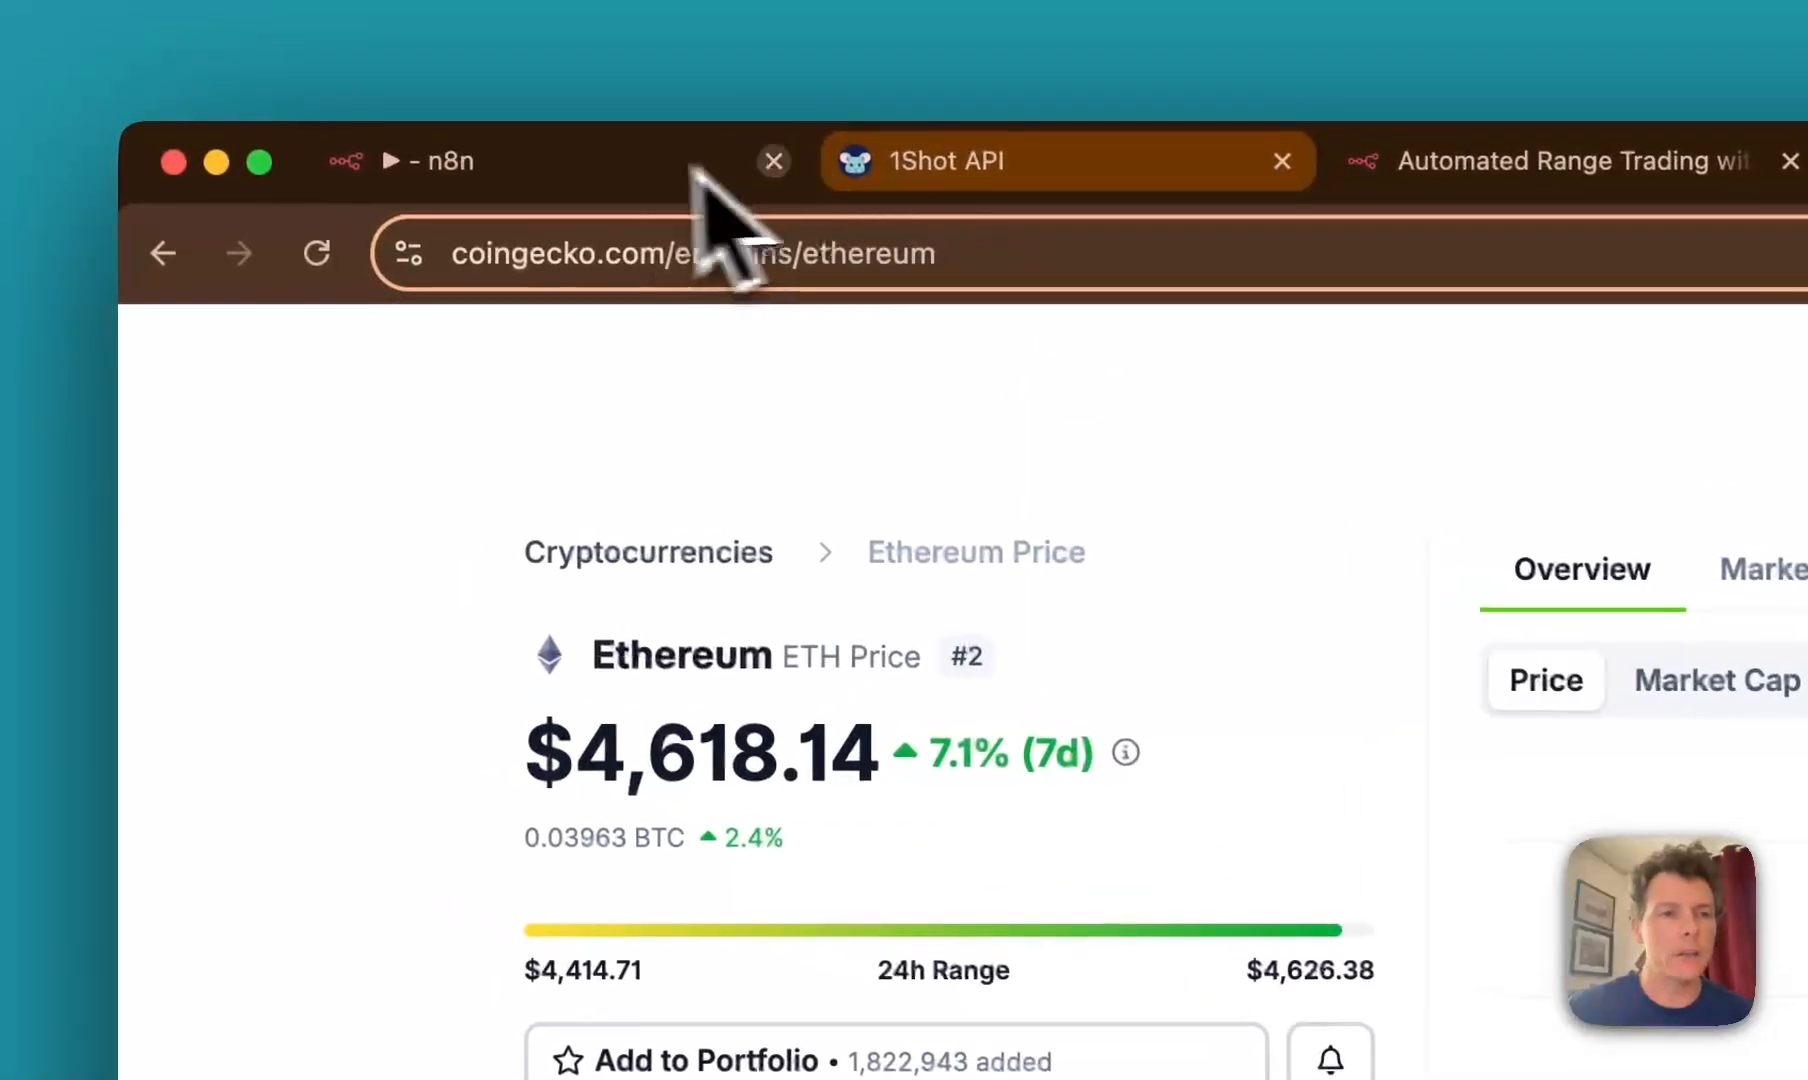
{"action": "left_click", "coordinate": [540, 135]}
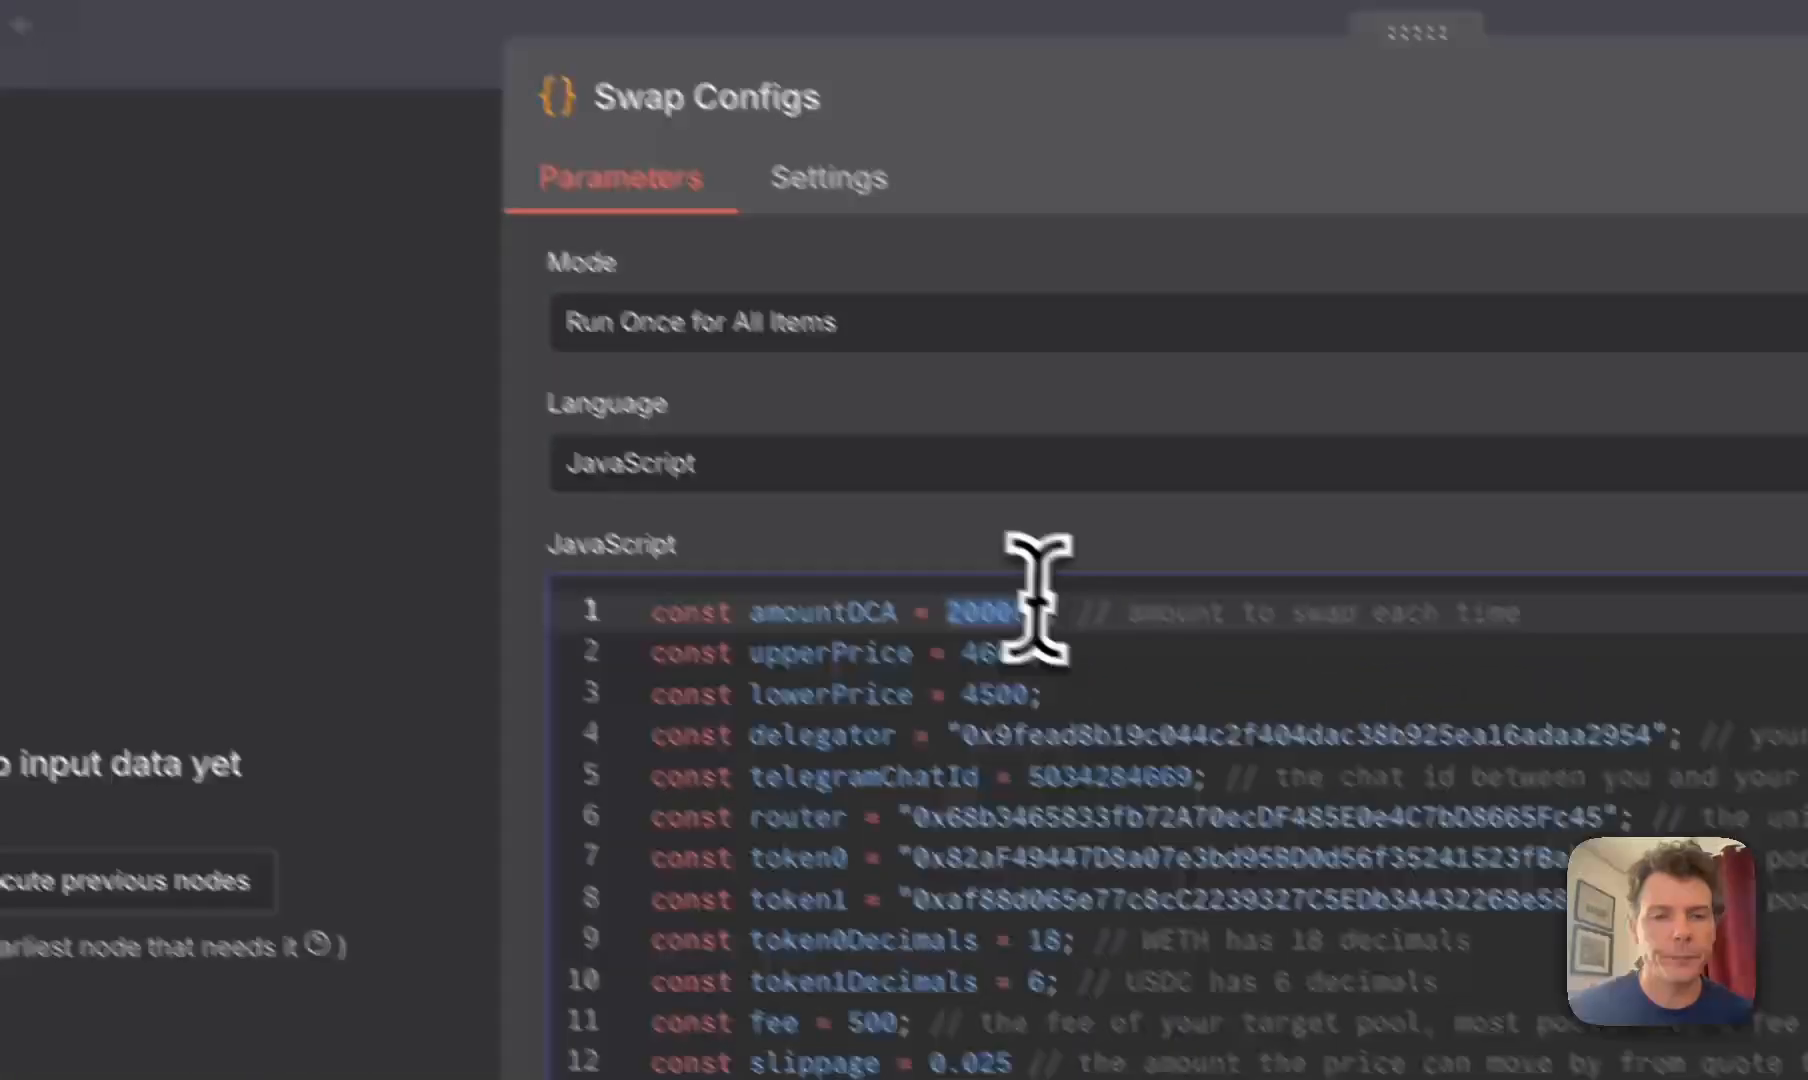
{"action": "double_click", "coordinate": [1005, 694]}
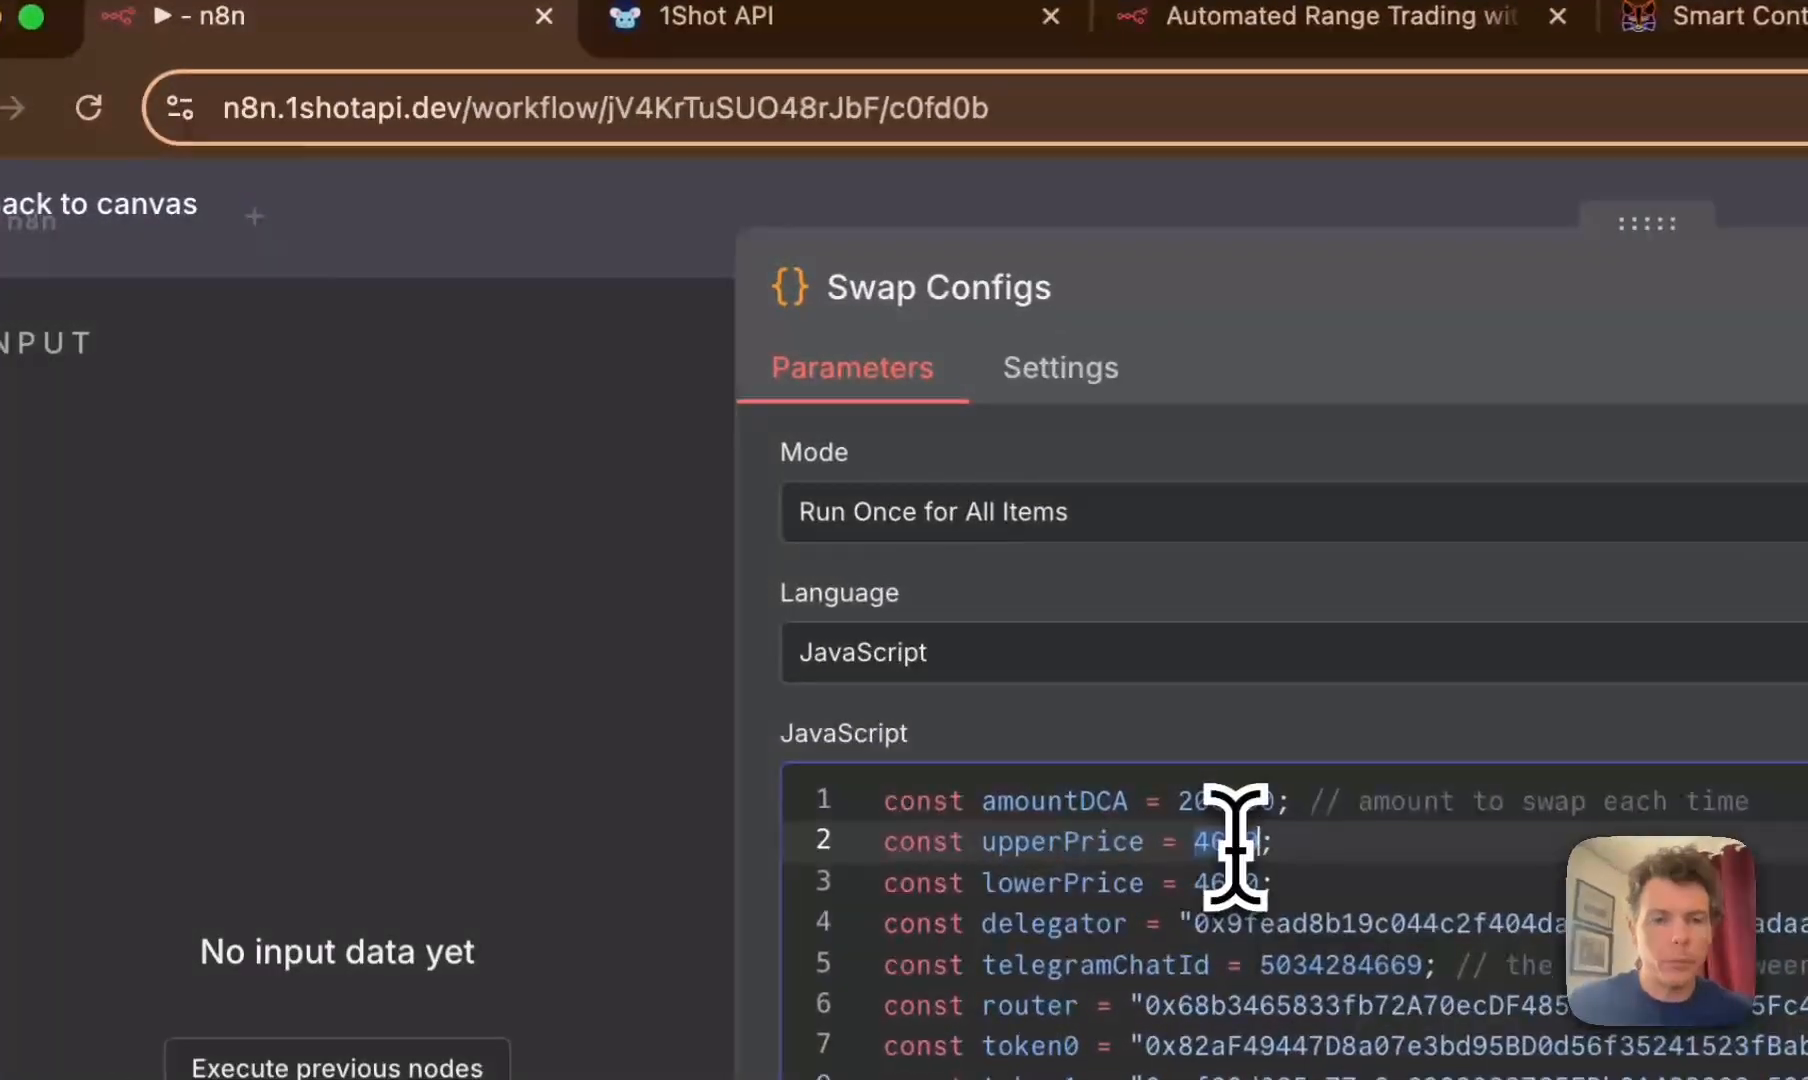
{"action": "double_click", "coordinate": [717, 508]}
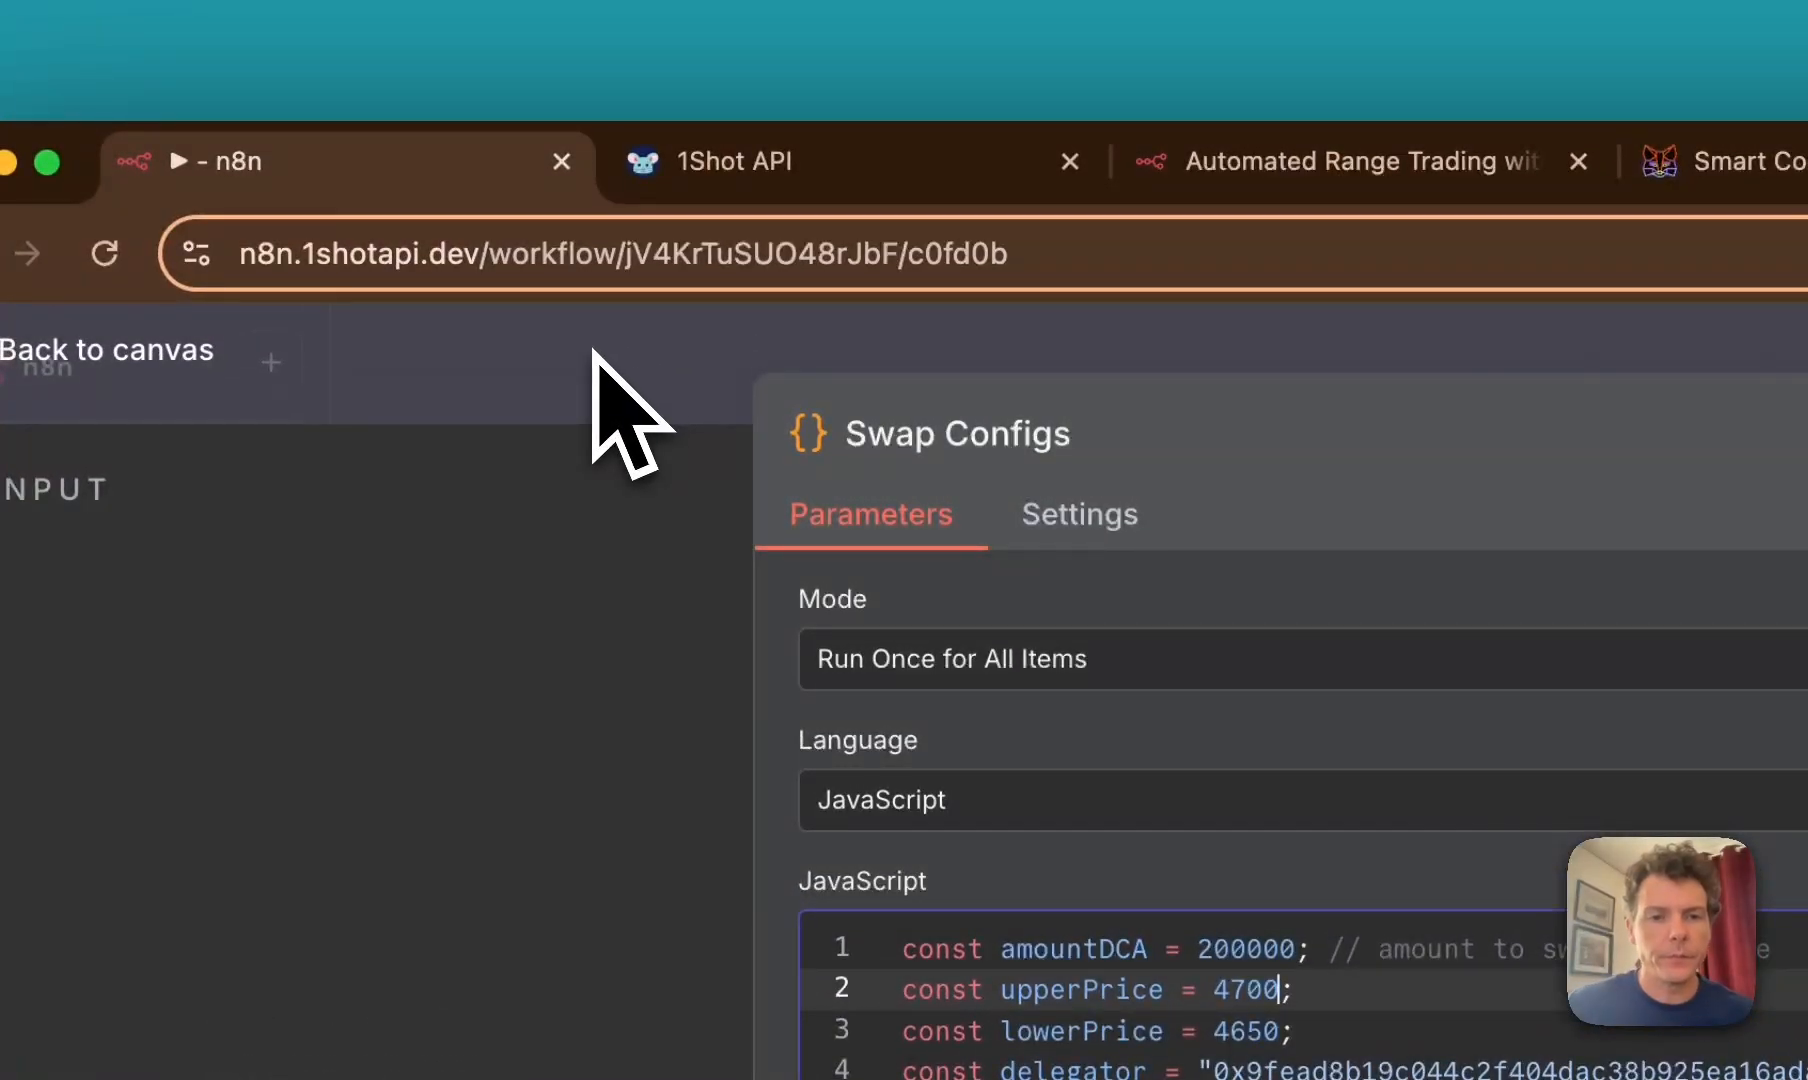
{"action": "left_click", "coordinate": [593, 352]}
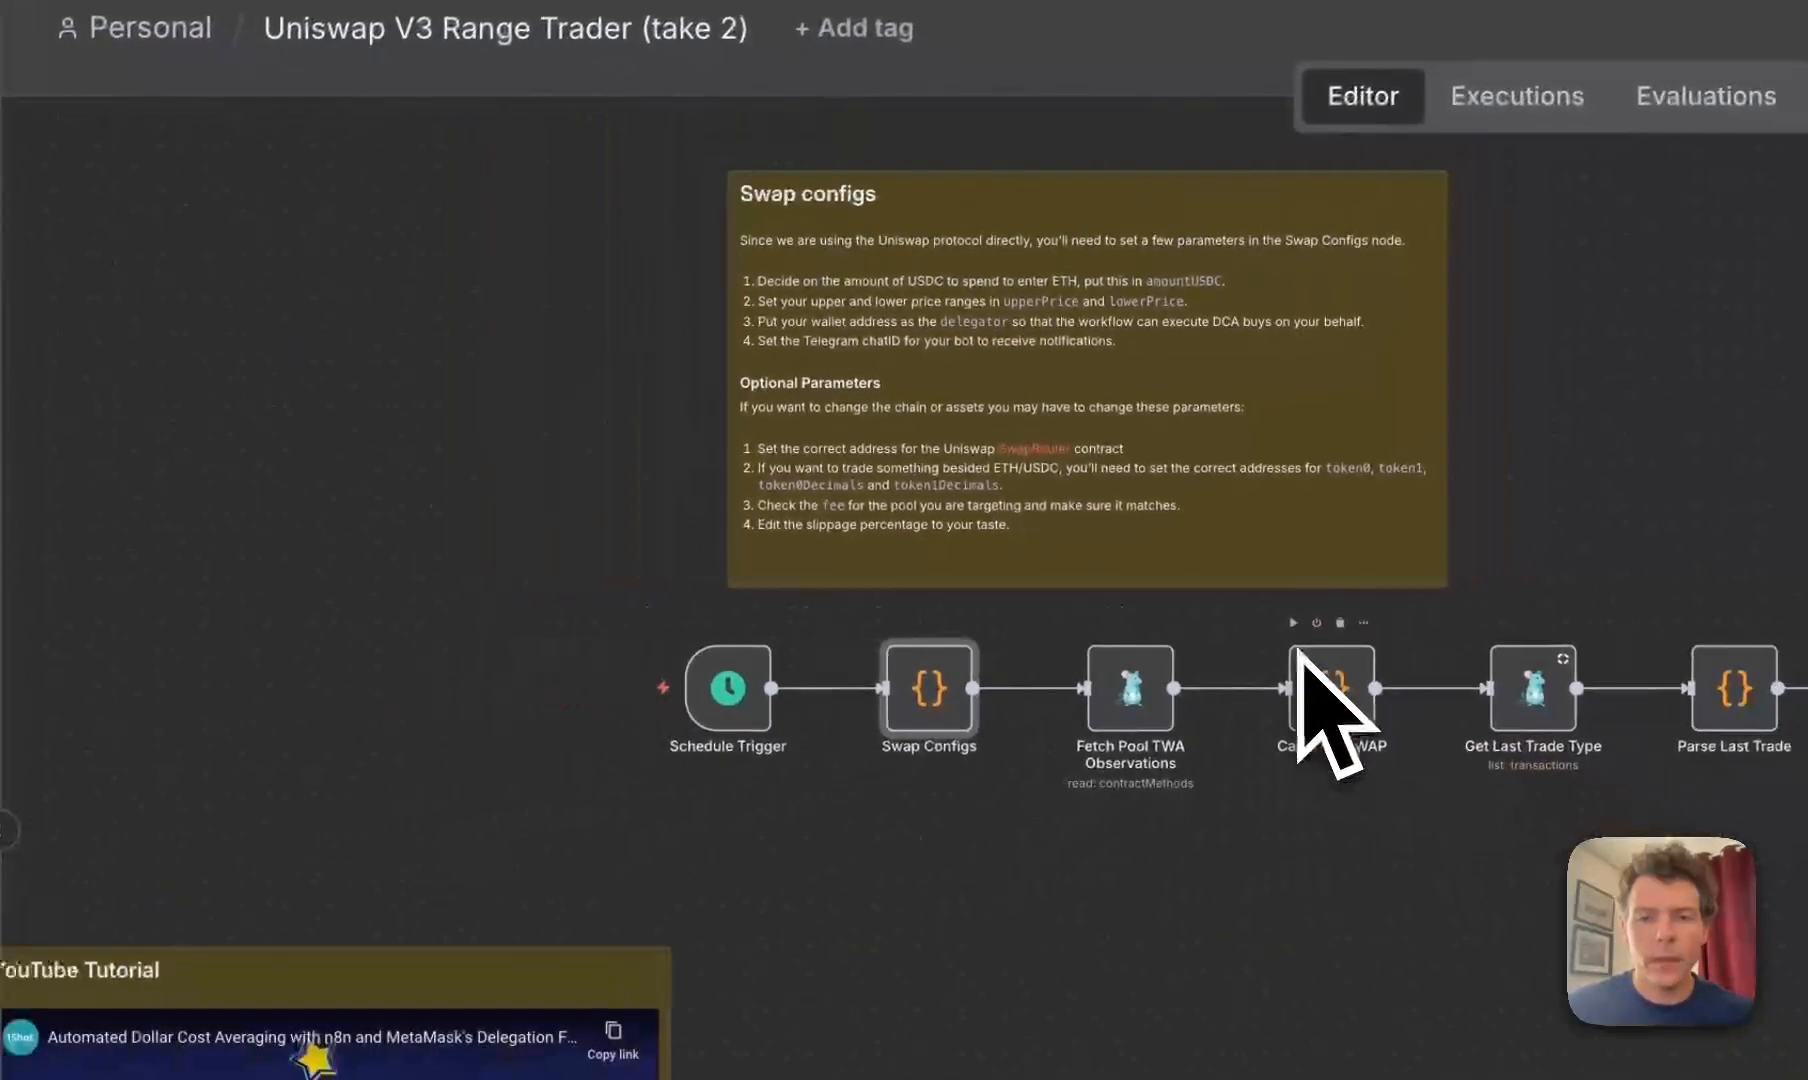
Step: Execute the range trading workflow from its Schedule Trigger and follow its progress on the canvas
{"action": "scroll", "coordinate": [1300, 660], "scroll_direction": "down", "scroll_amount": 5}
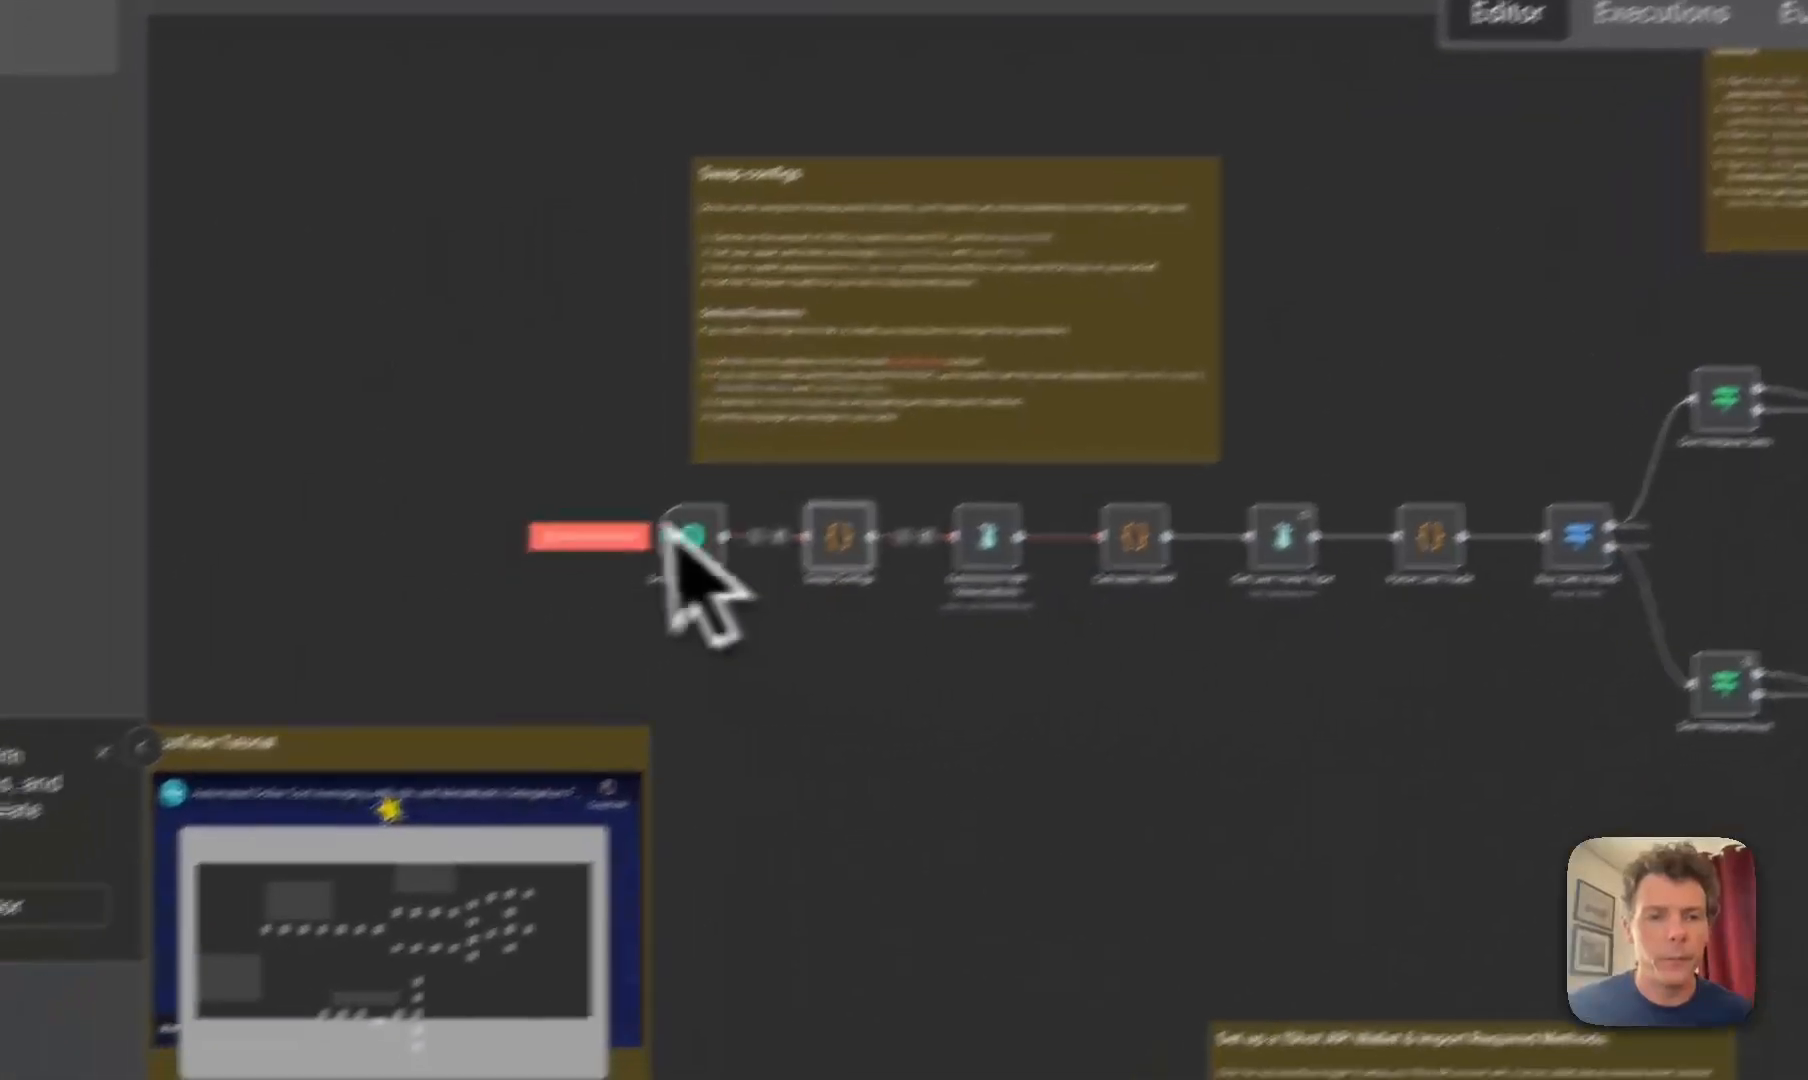
{"action": "left_click", "coordinate": [590, 537]}
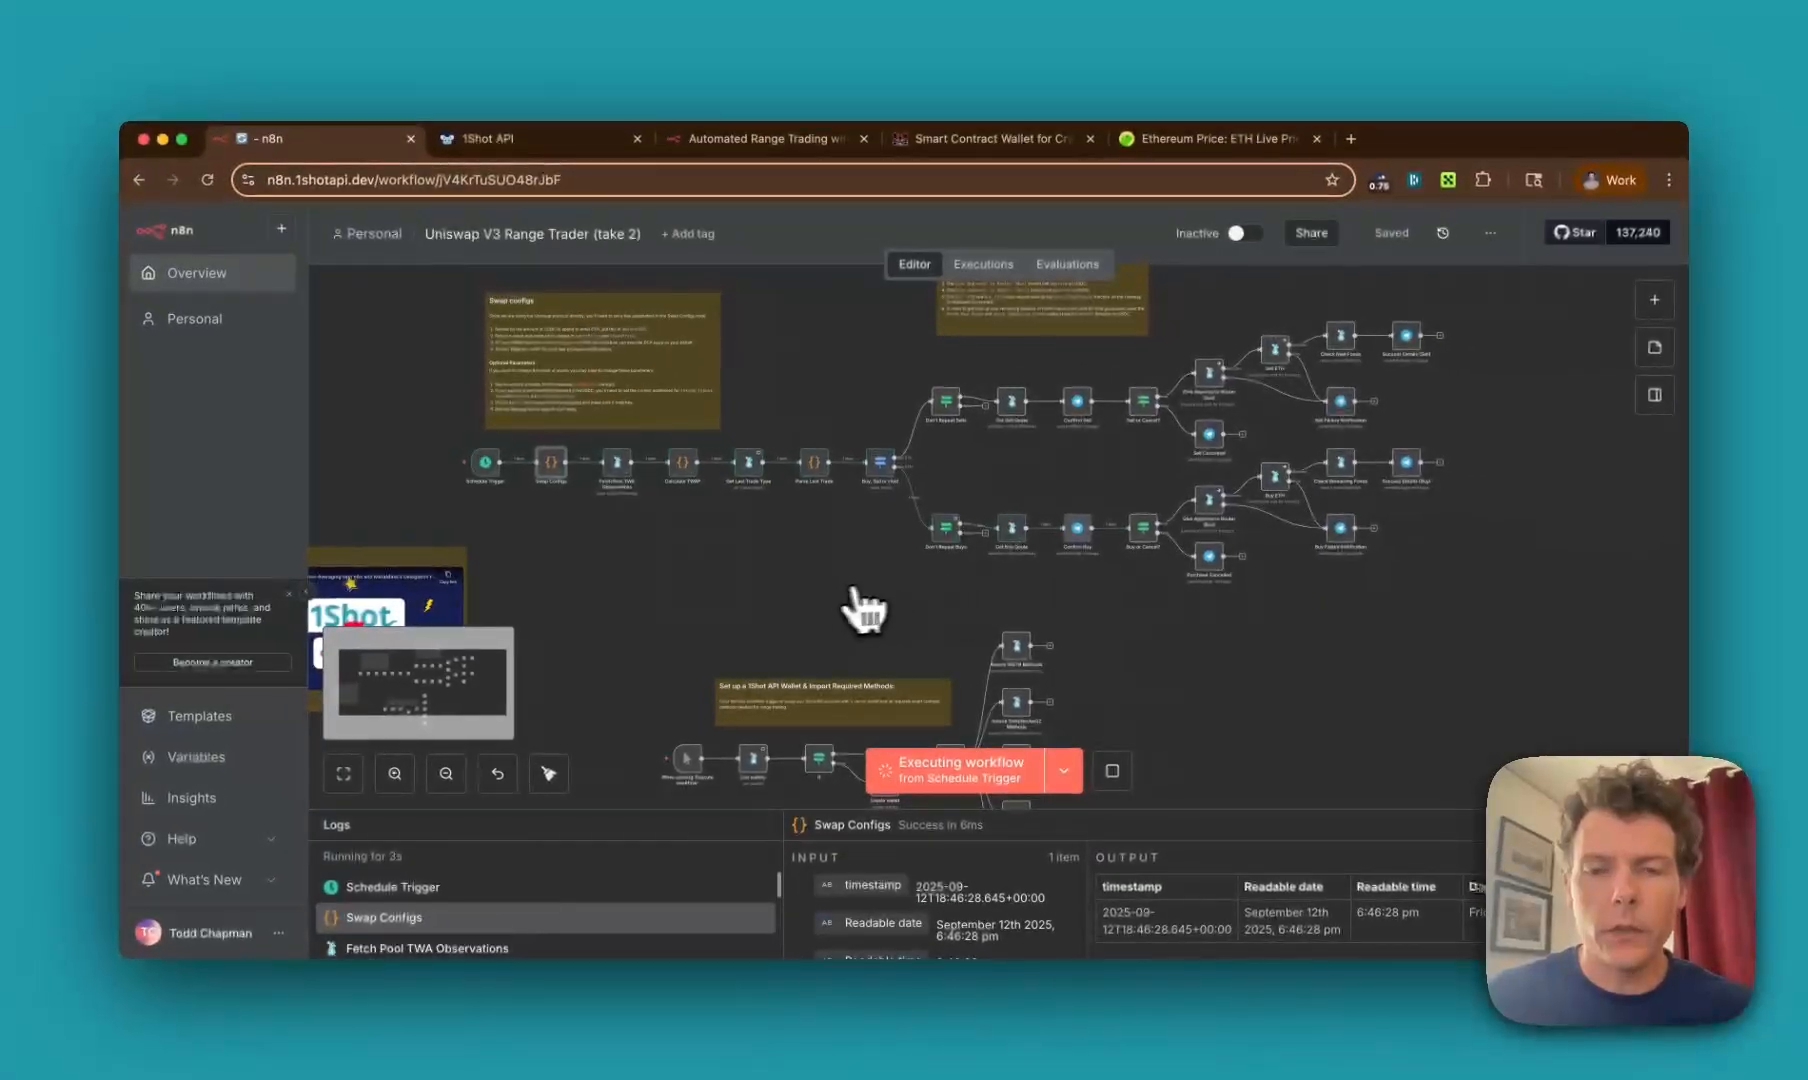
{"action": "scroll", "coordinate": [1085, 545], "scroll_direction": "up", "scroll_amount": 5}
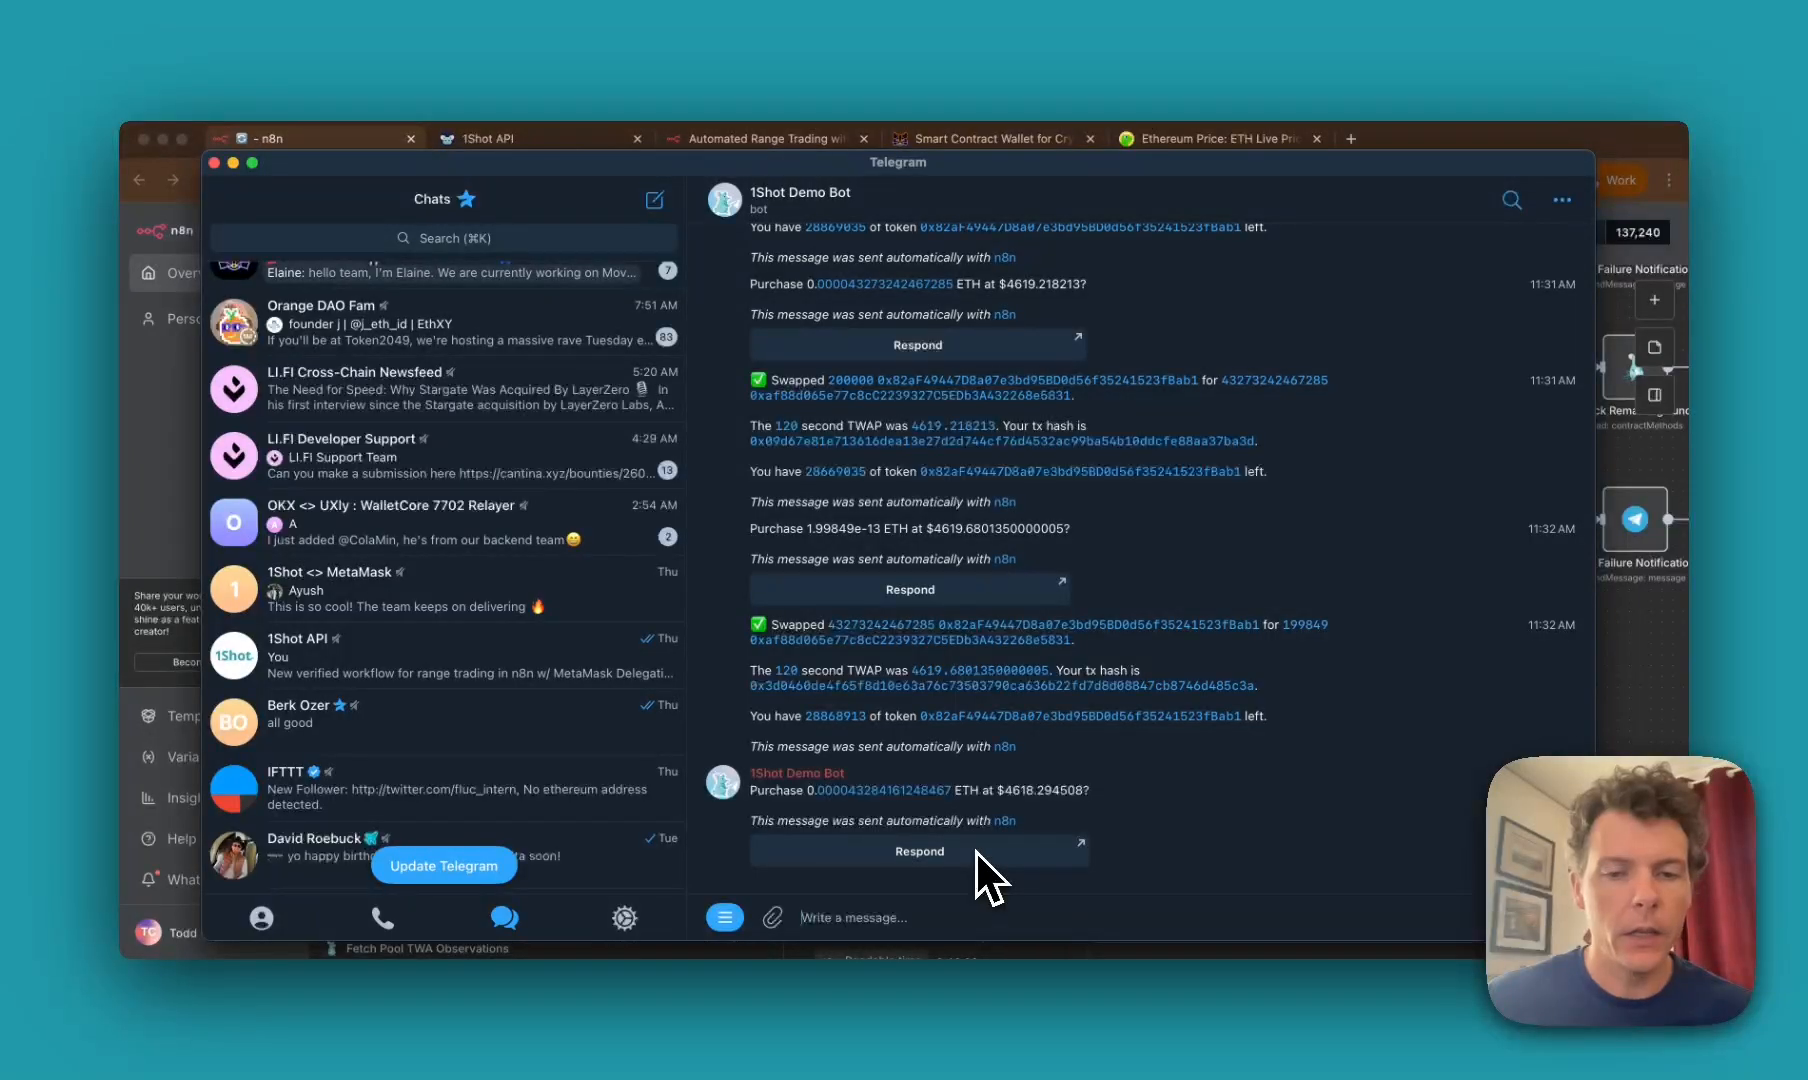
Step: Open the response form from the 1Shot Demo Bot's latest purchase request in Telegram and submit it with Confirm set to yes
{"action": "left_click", "coordinate": [962, 857]}
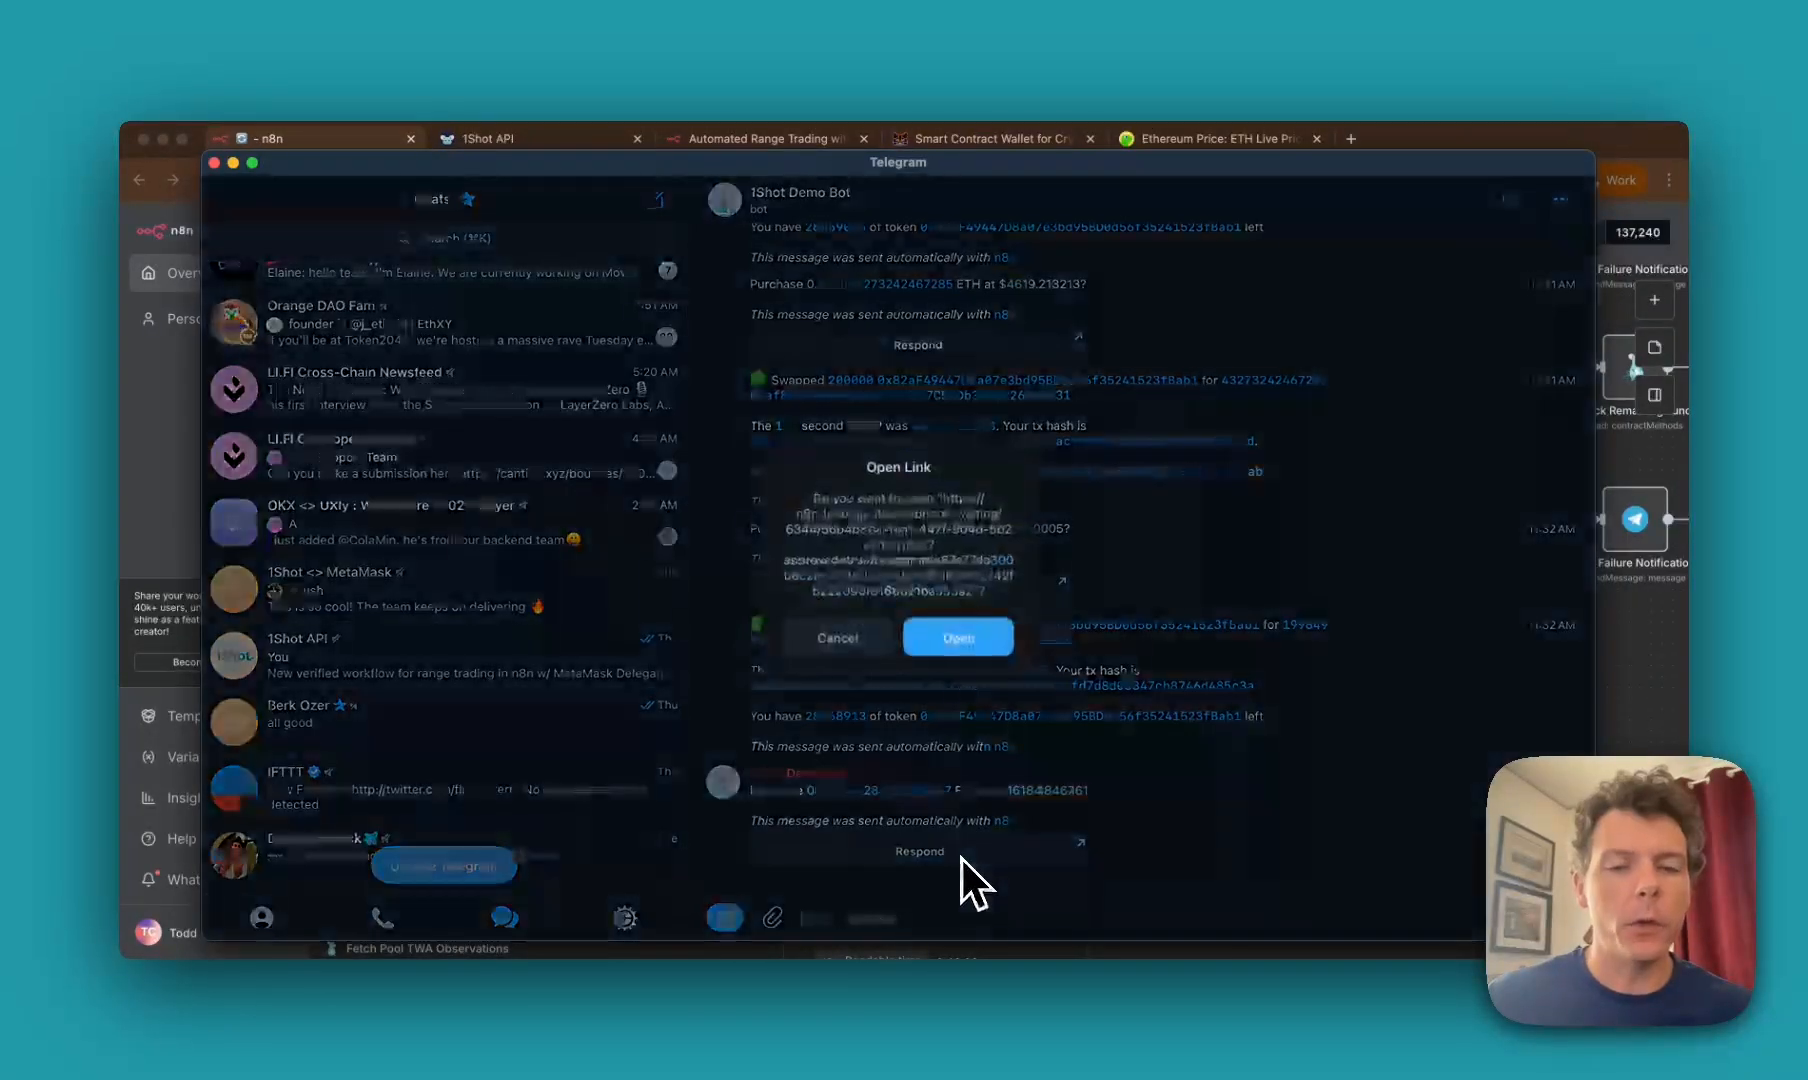
{"action": "left_click", "coordinate": [957, 637]}
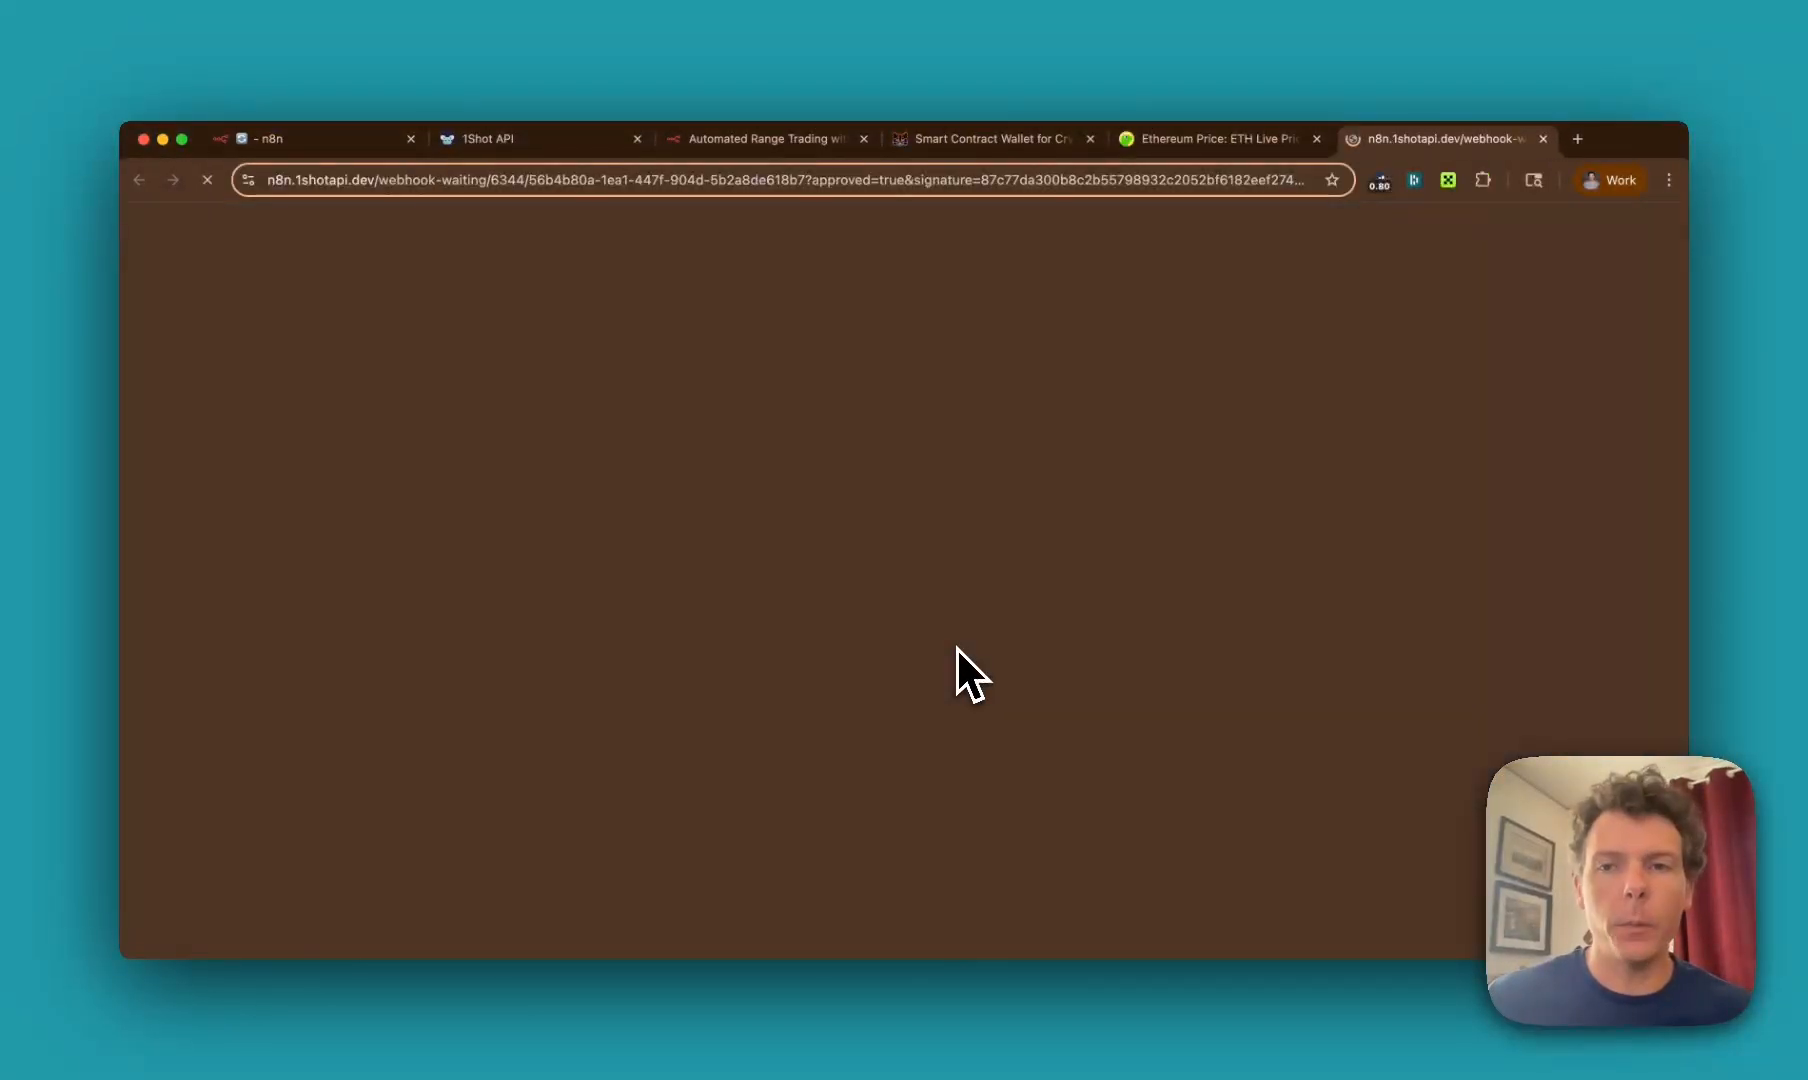
{"action": "left_click", "coordinate": [1010, 340]}
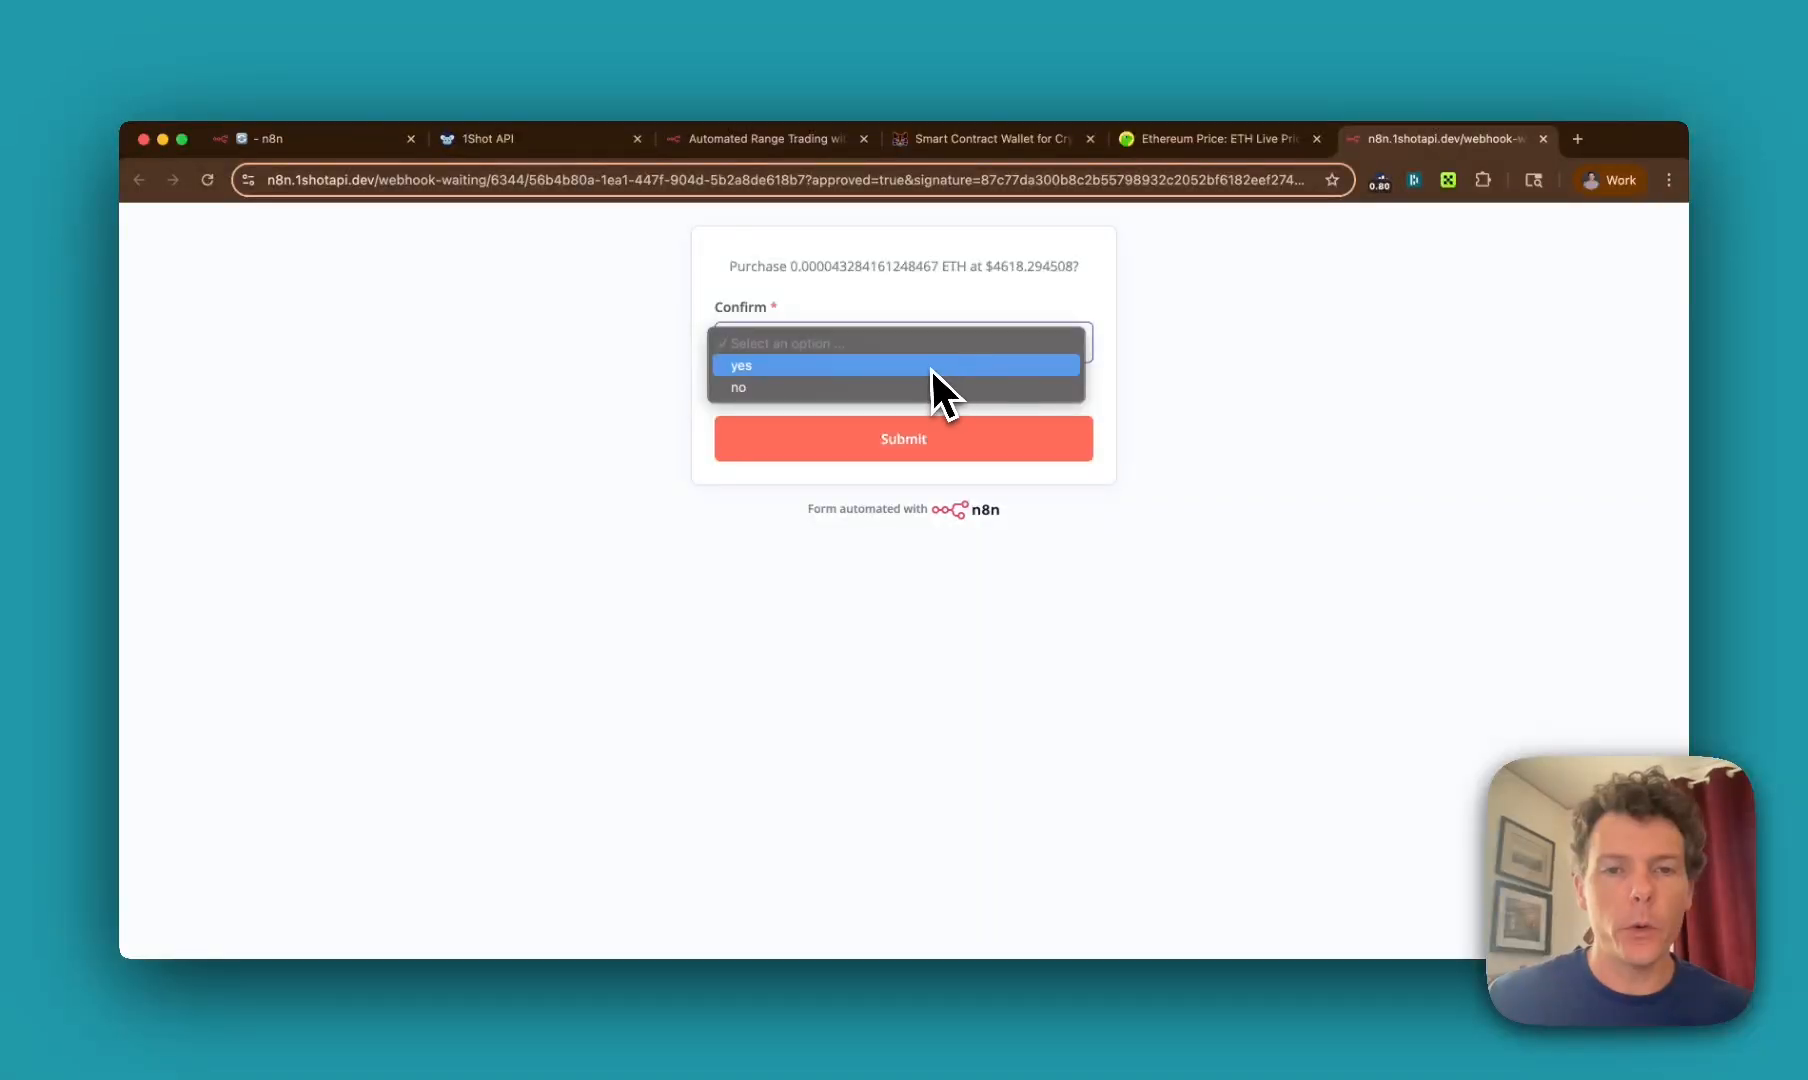
{"action": "left_click", "coordinate": [933, 366]}
{"action": "left_click", "coordinate": [940, 442]}
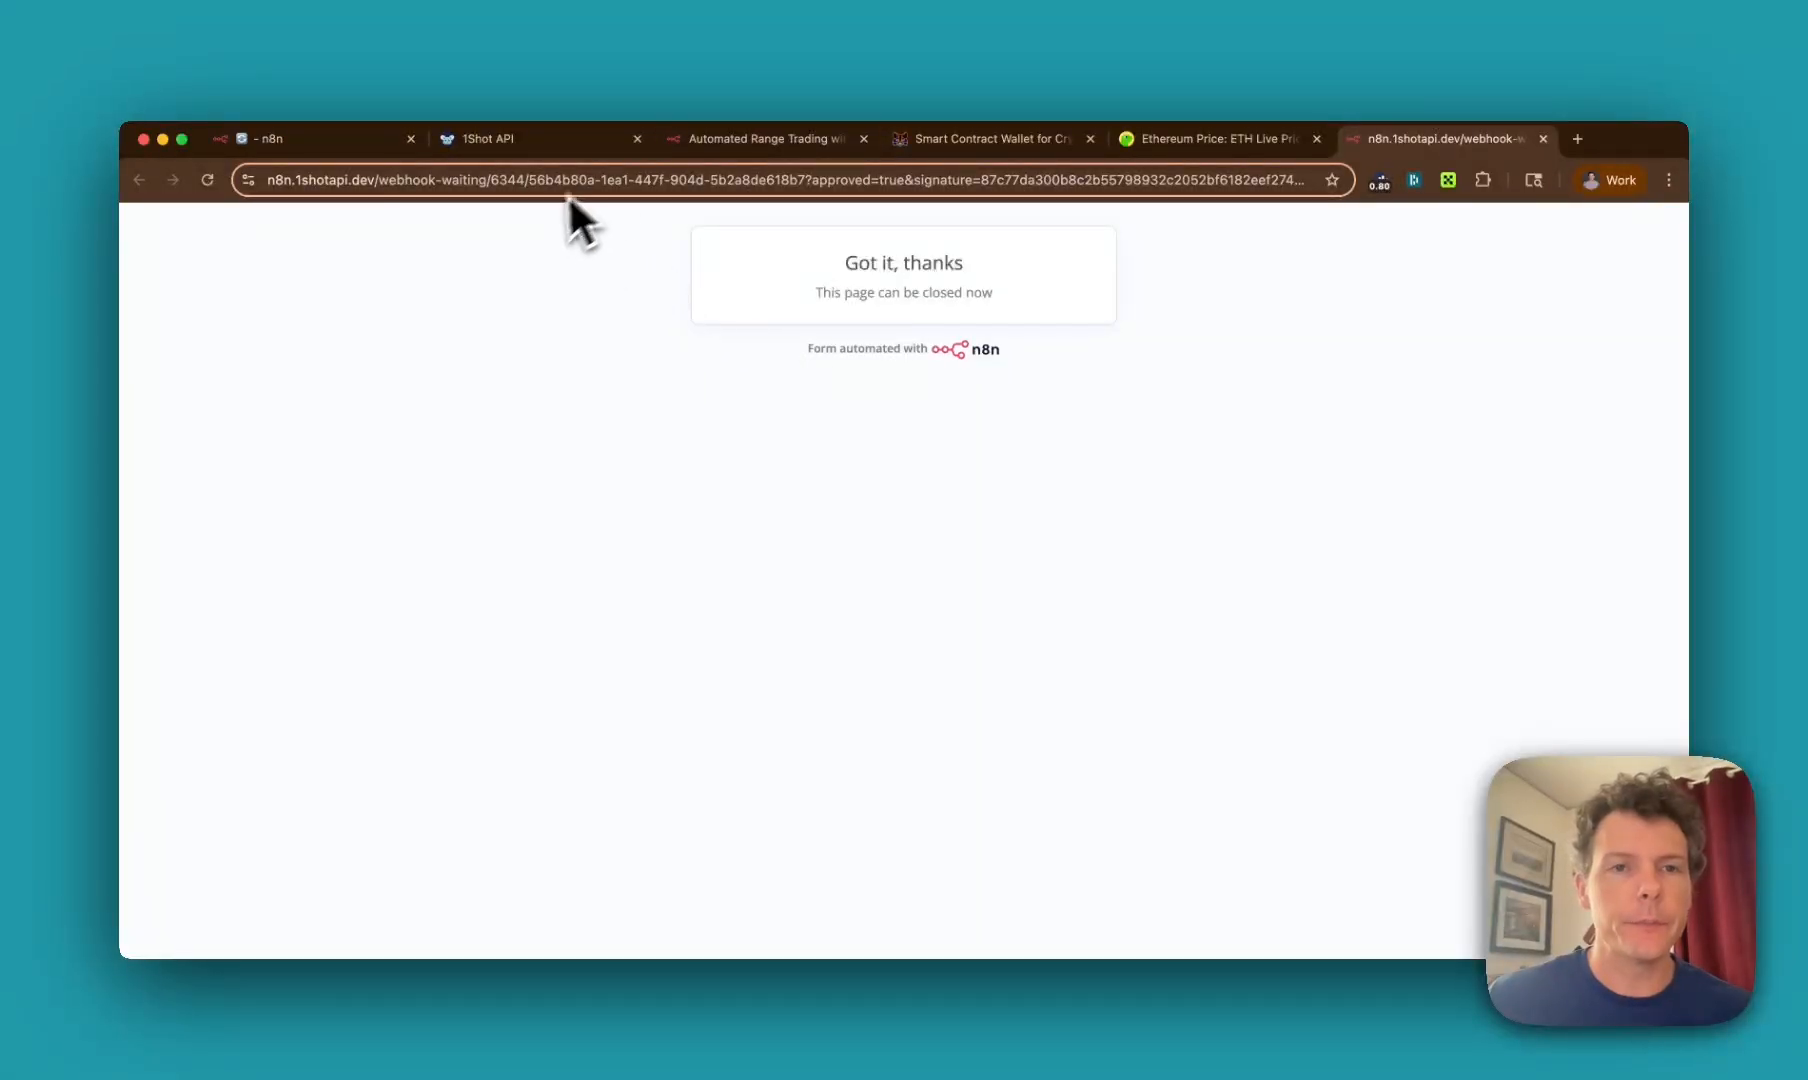
Step: Return to the n8n workflow and follow the execution along the buy branch through to the Success Details (Buy) node
{"action": "left_click", "coordinate": [360, 148]}
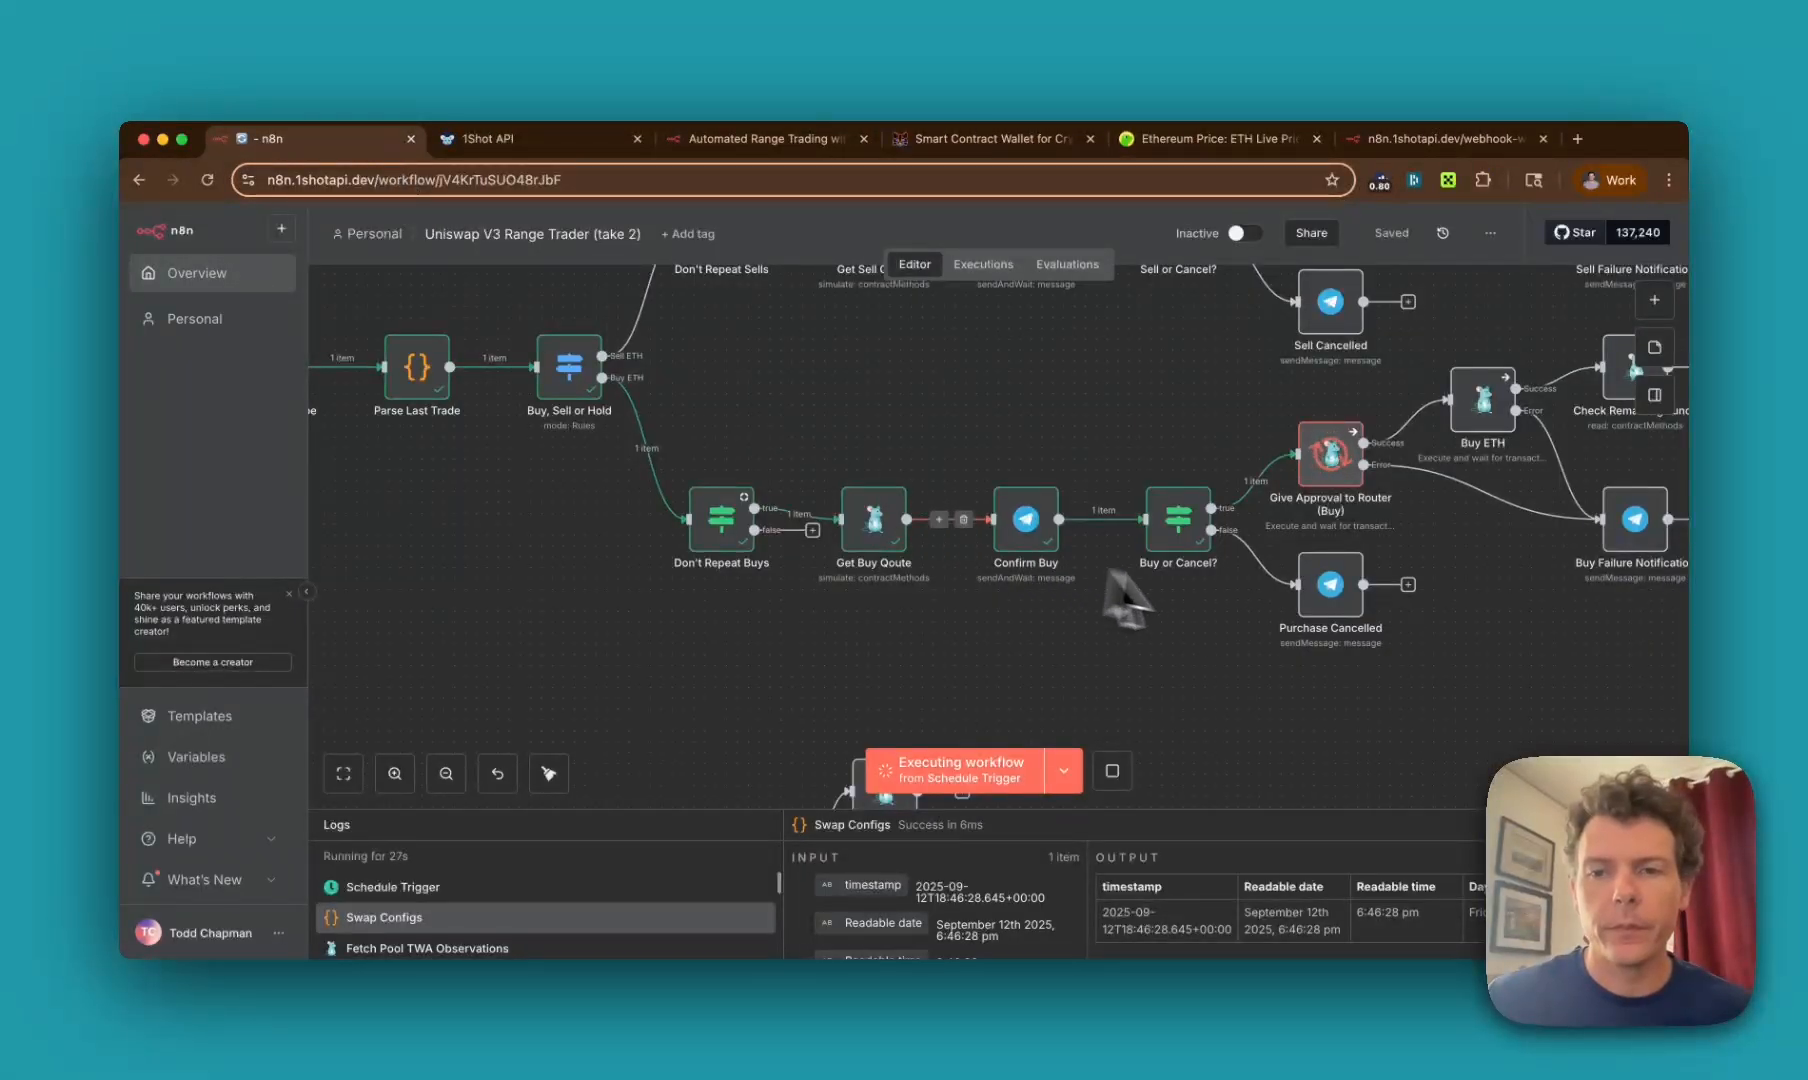
{"action": "scroll", "coordinate": [1122, 593], "scroll_direction": "right", "scroll_amount": 5}
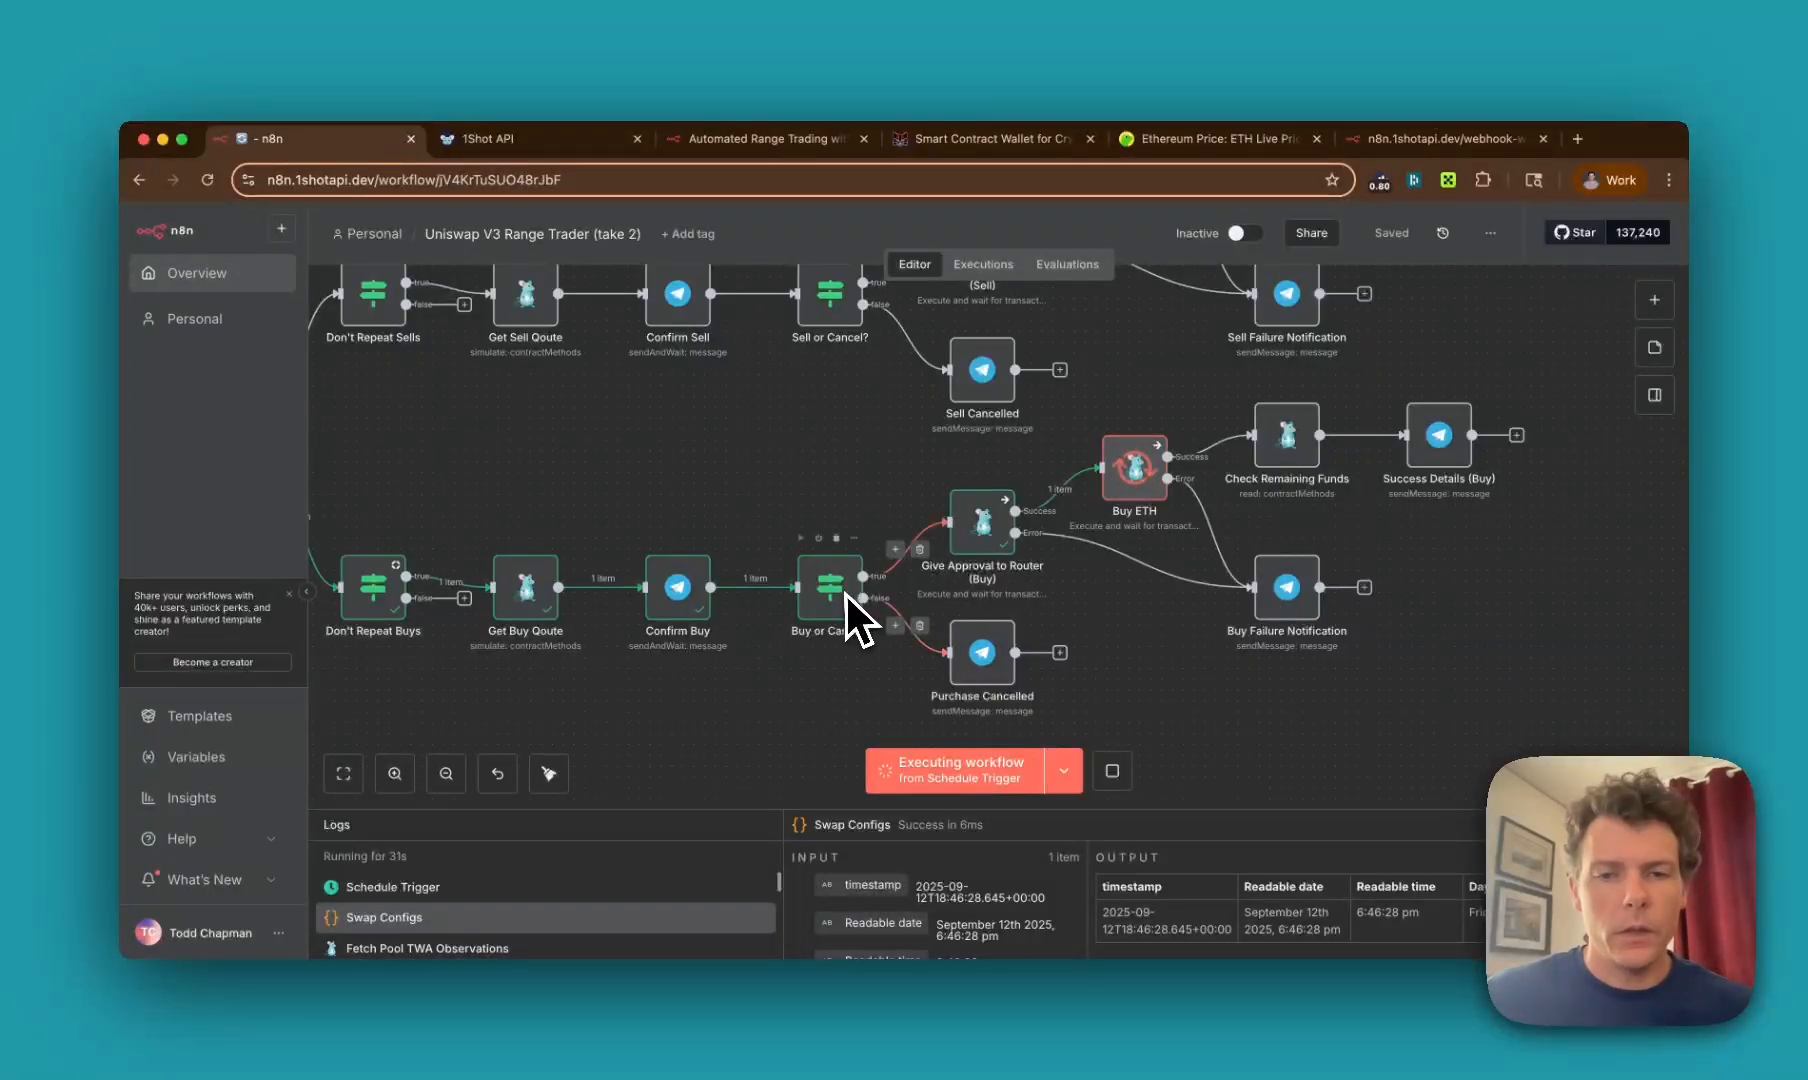
{"action": "scroll", "coordinate": [994, 528], "scroll_direction": "right", "scroll_amount": 1}
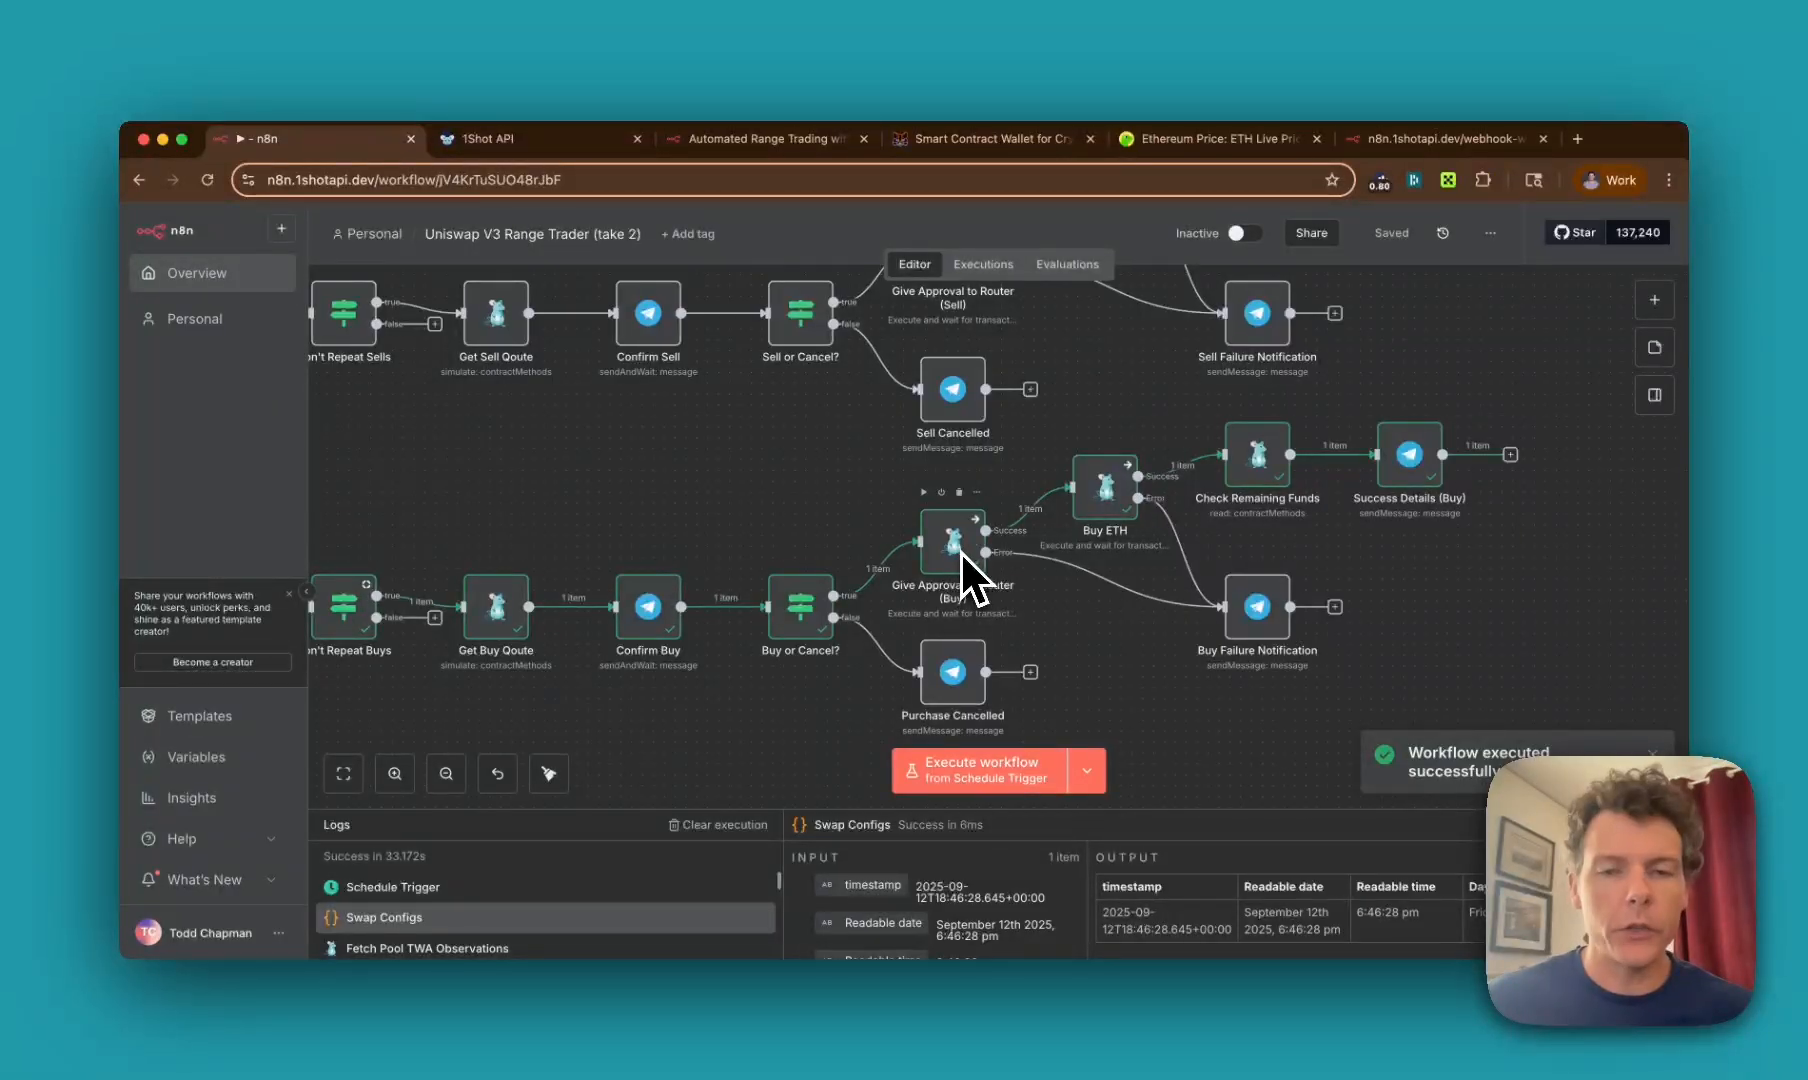
{"action": "scroll", "coordinate": [1084, 576], "scroll_direction": "right", "scroll_amount": 2}
{"action": "scroll", "coordinate": [1084, 576], "scroll_direction": "up", "scroll_amount": 1}
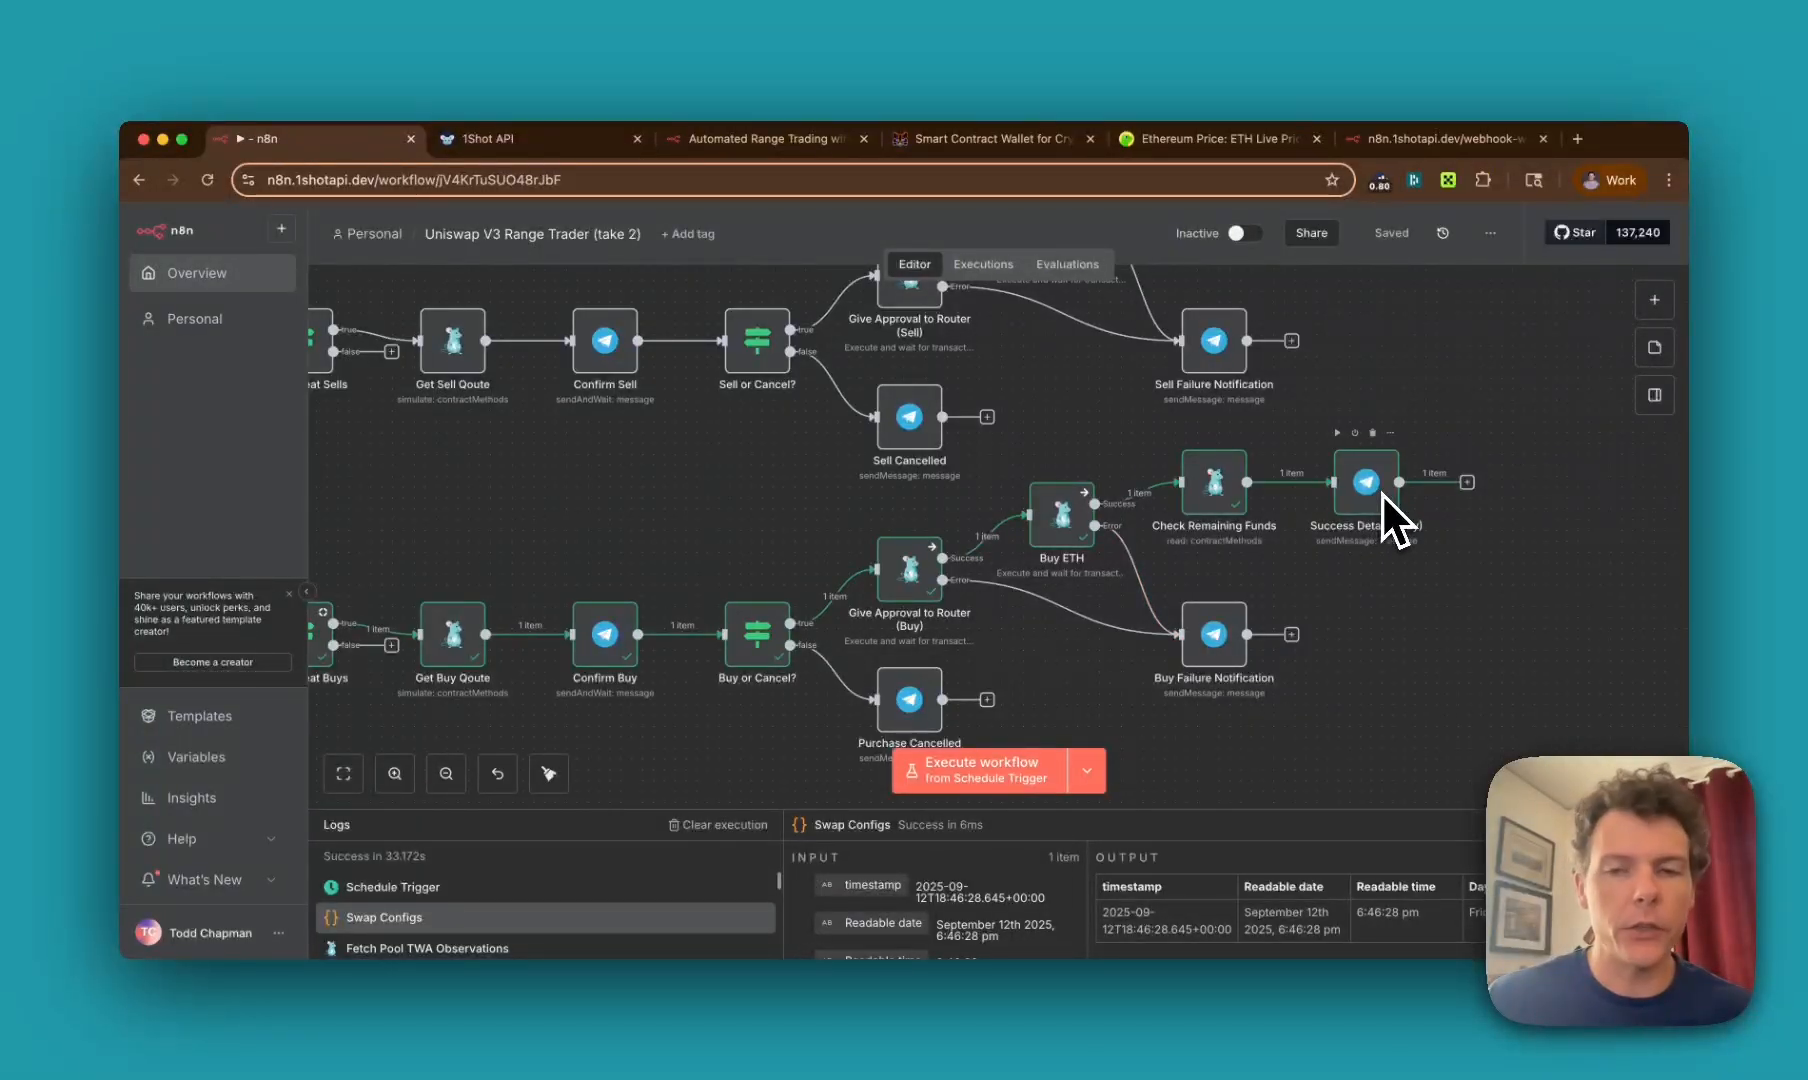
Step: Switch to Telegram and examine the bot's swap message with the TWAP, transaction hash and remaining token balance
{"action": "left_click", "coordinate": [1158, 1040]}
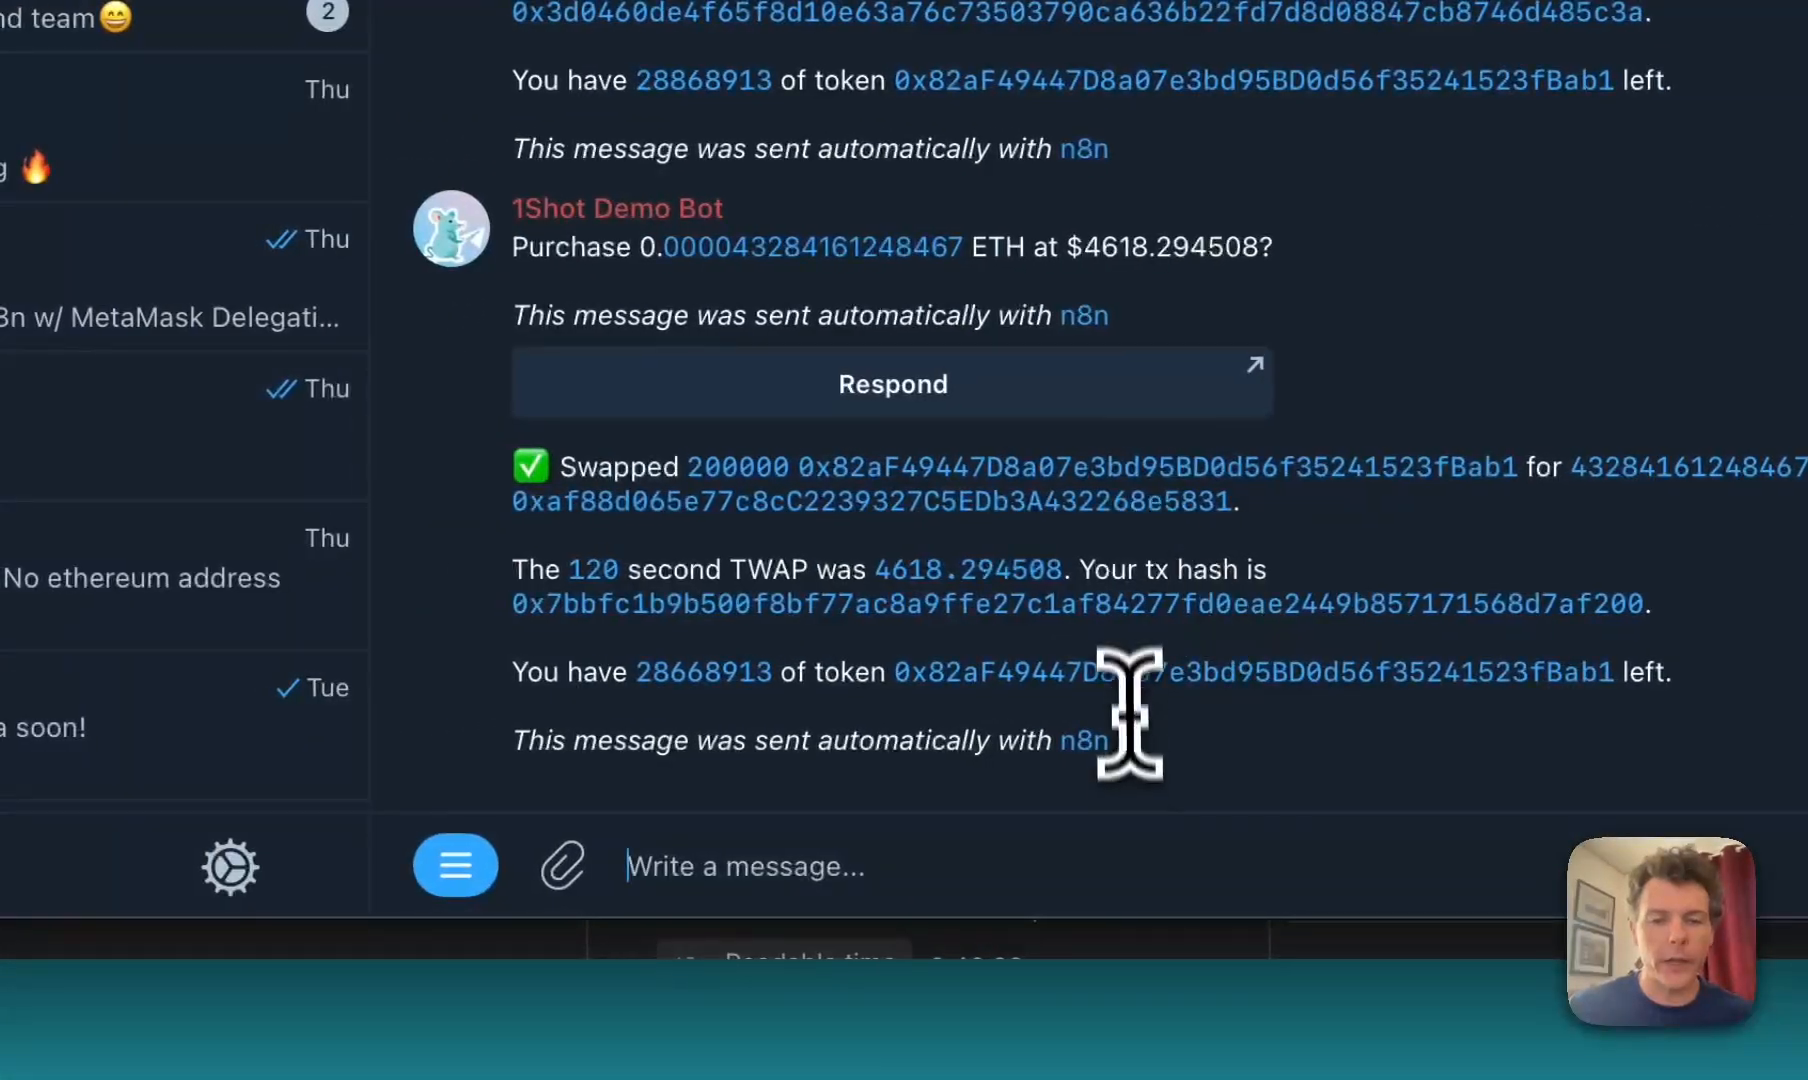
{"action": "left_click_drag", "start_coordinate": [1134, 750], "coordinate": [512, 280]}
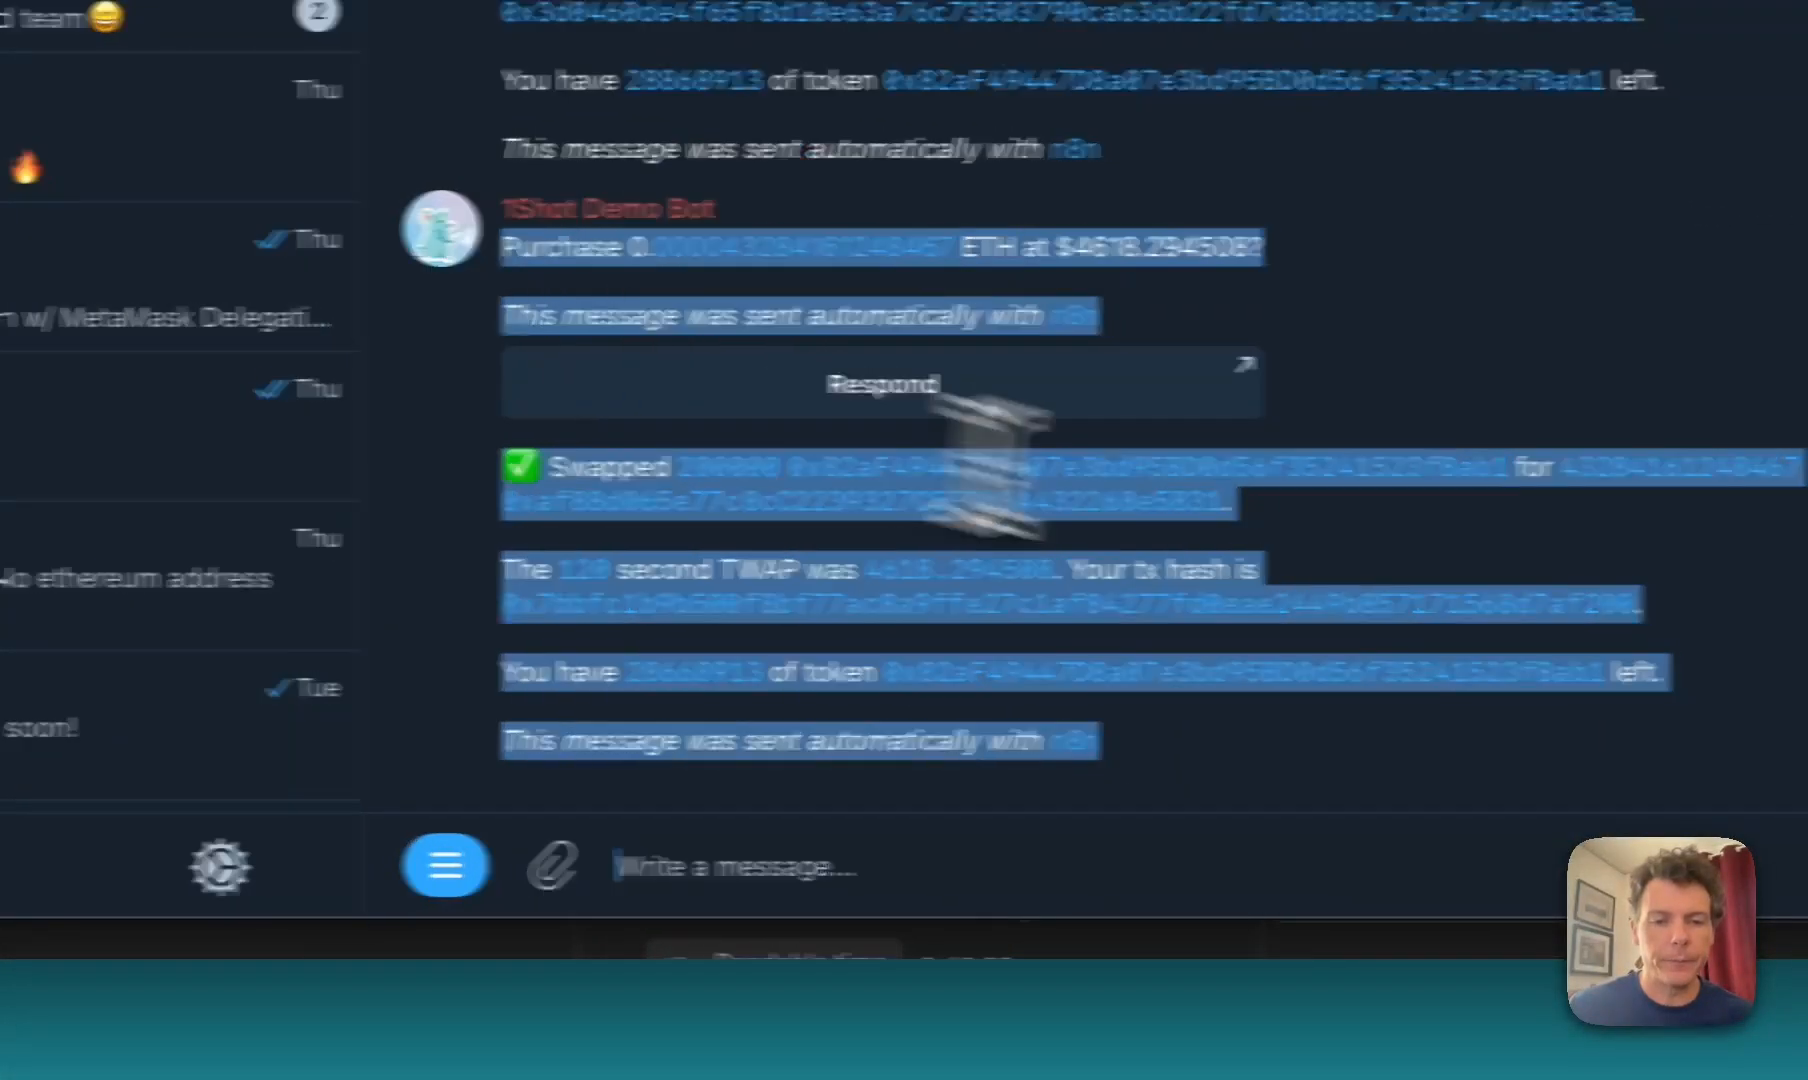
{"action": "left_click", "coordinate": [1618, 581]}
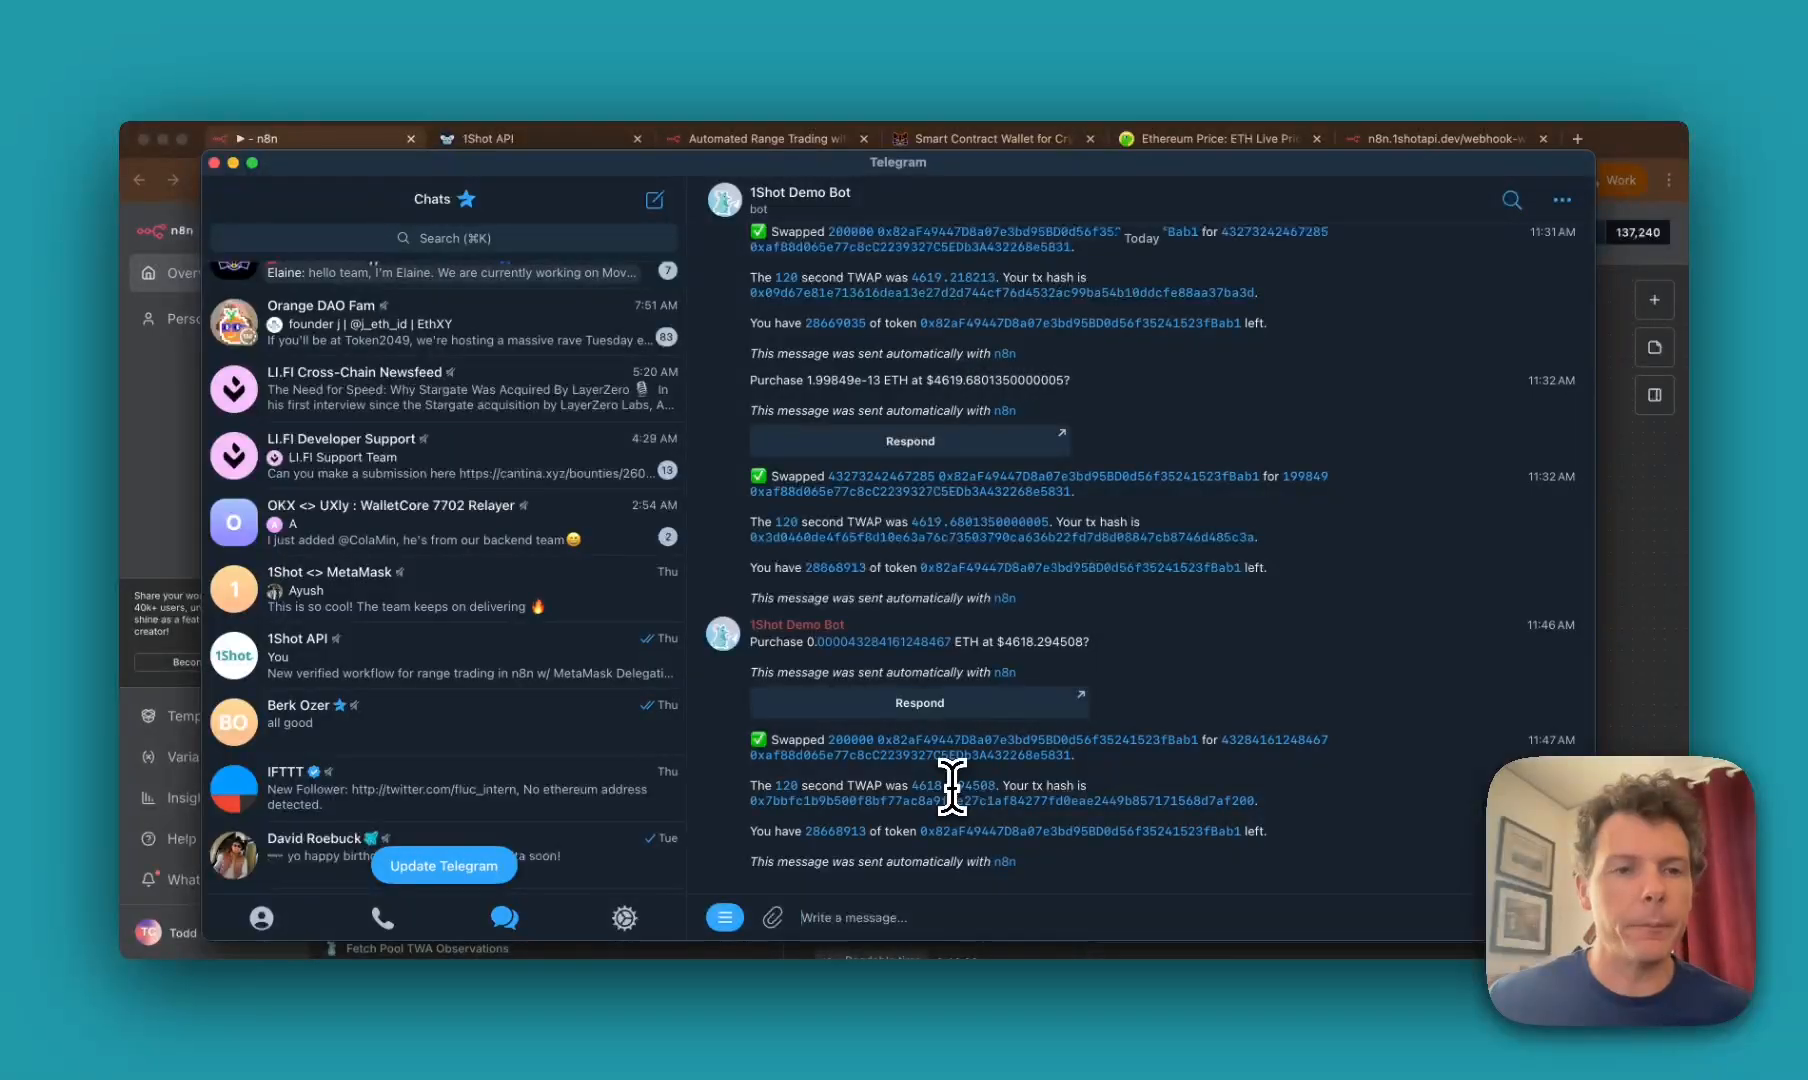
Step: Back in n8n, set upperPrice to 4600 and lowerPrice to 4500 in the Swap Configs node's JavaScript and return to the canvas
{"action": "left_click", "coordinate": [162, 492]}
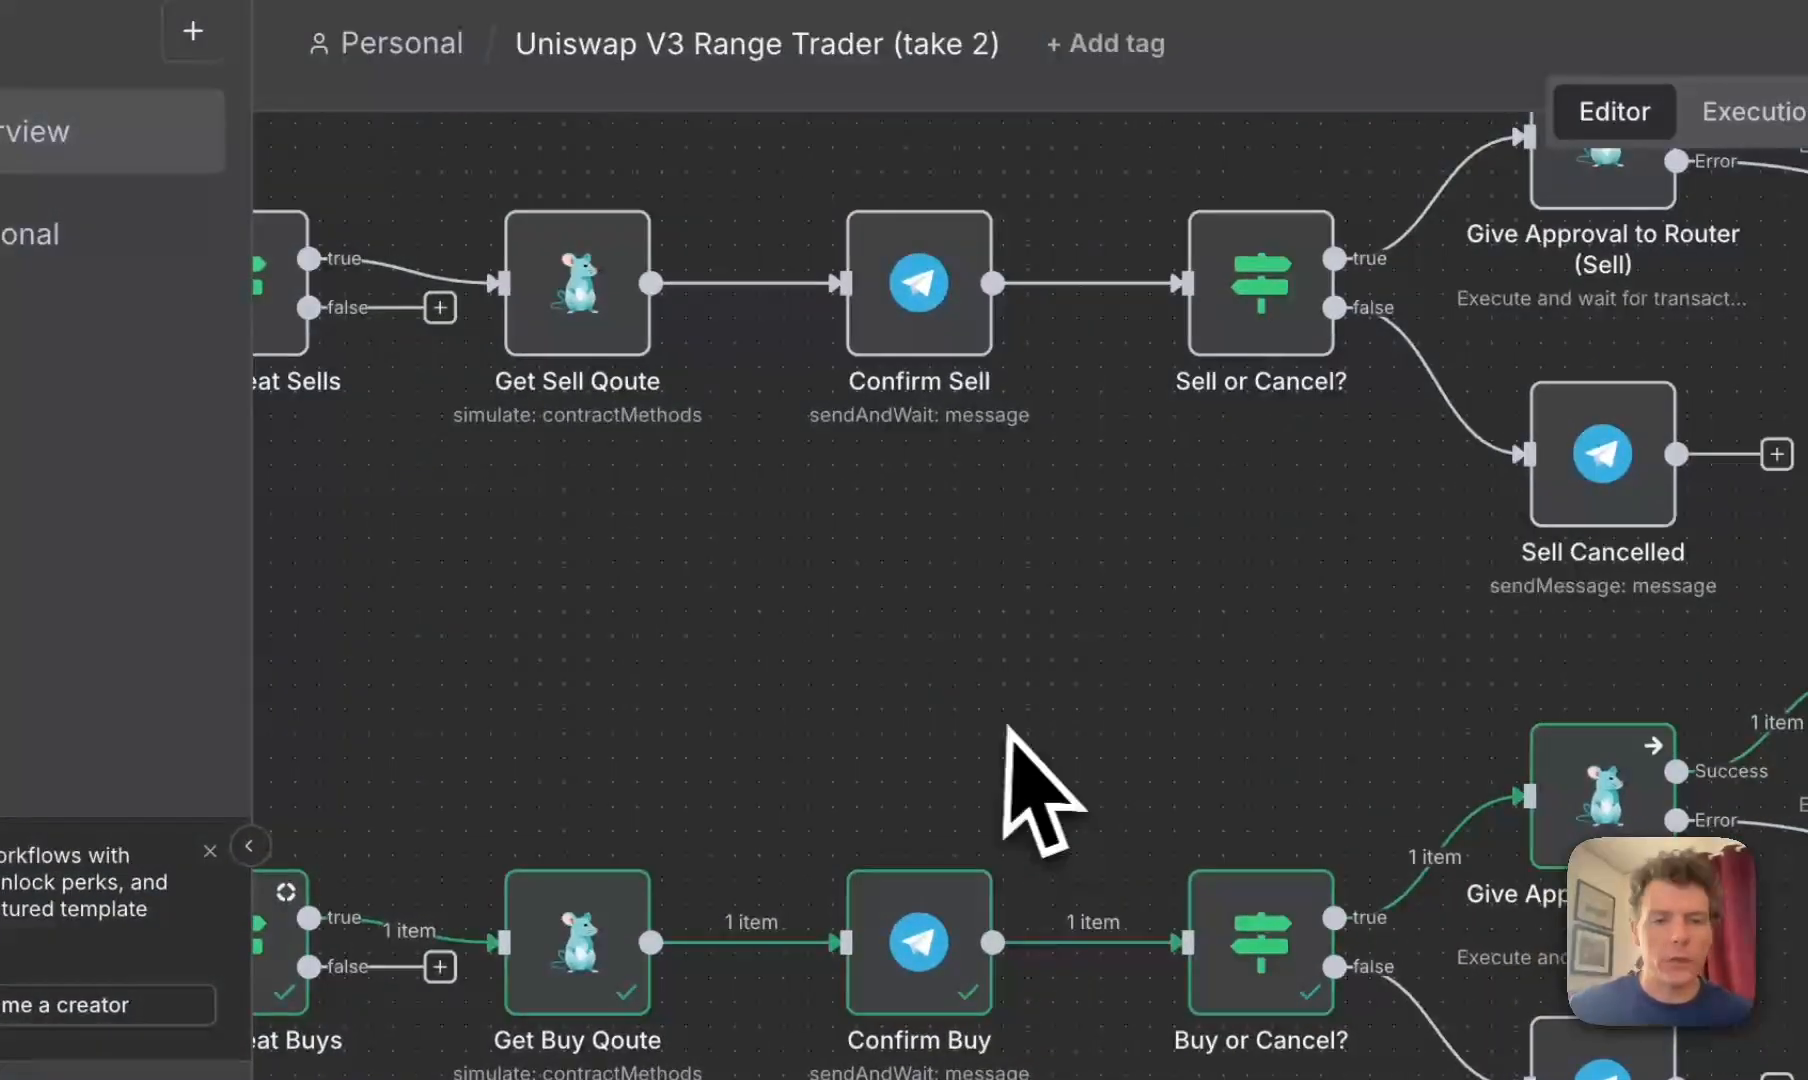
{"action": "scroll", "coordinate": [1150, 740], "scroll_direction": "left", "scroll_amount": 15}
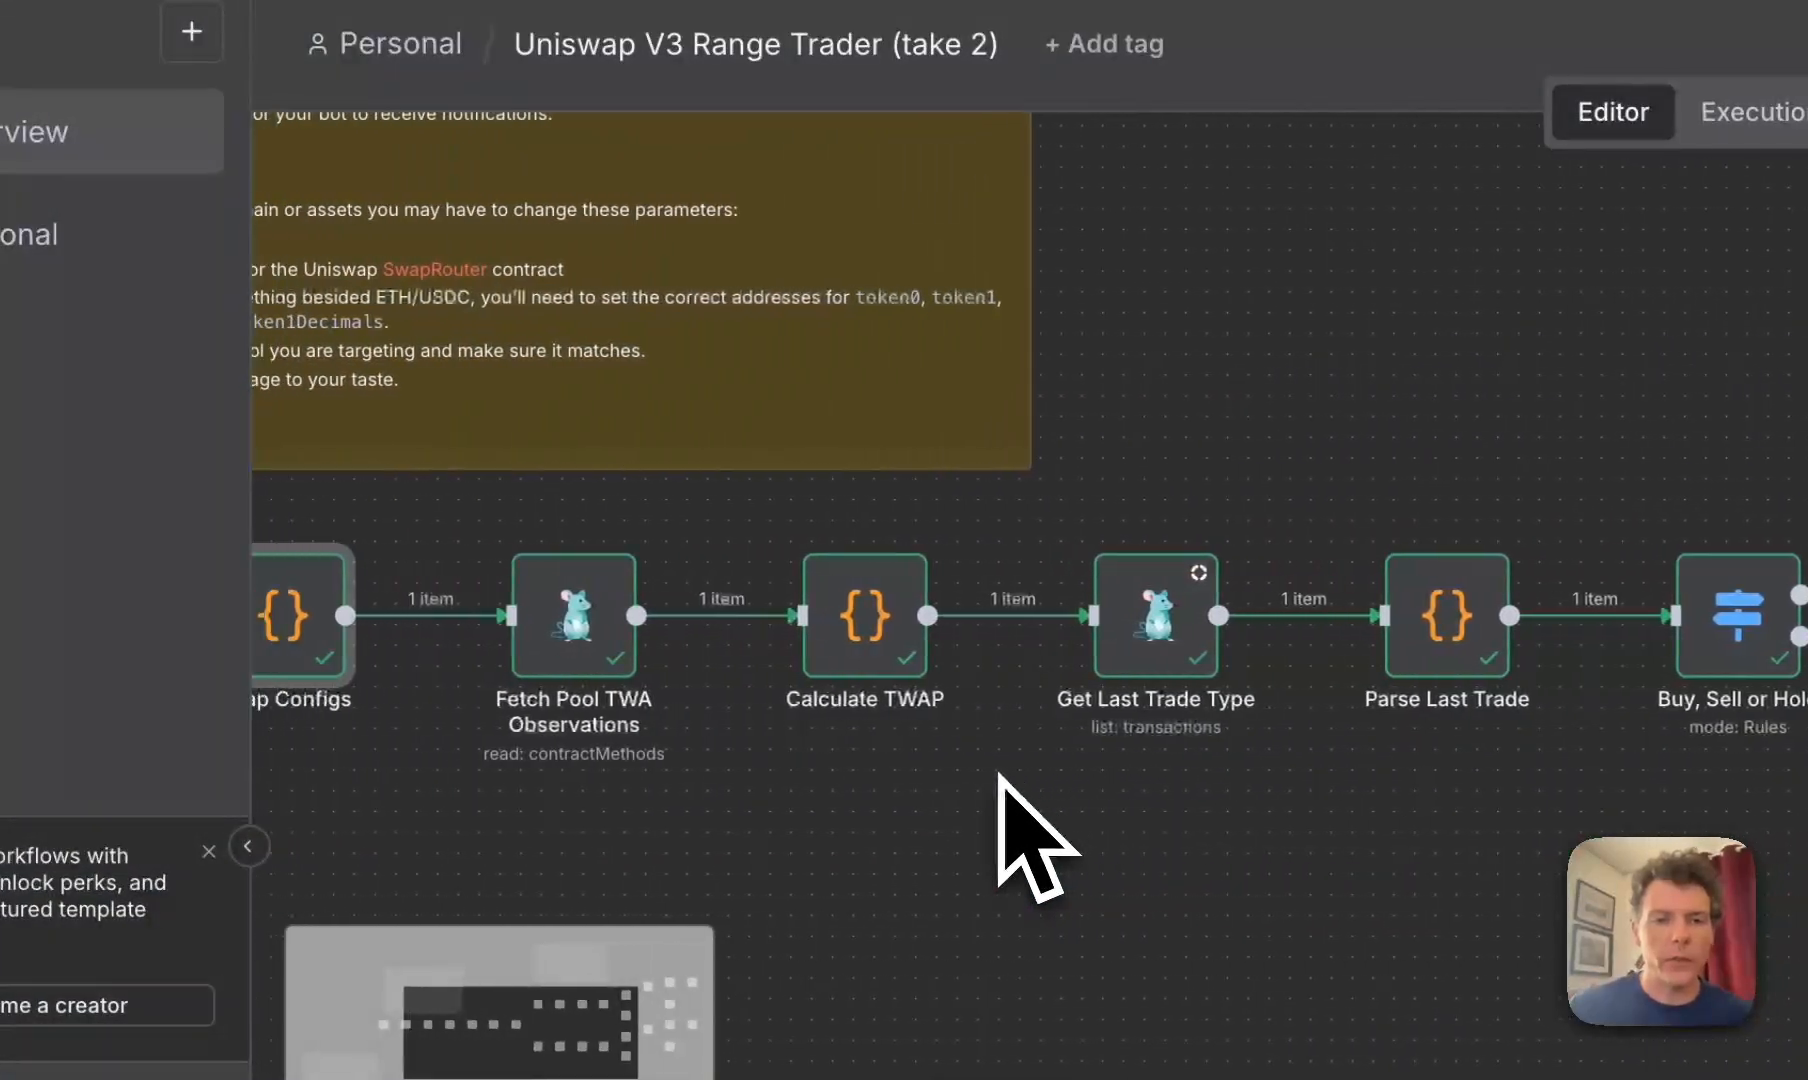
{"action": "scroll", "coordinate": [1000, 775], "scroll_direction": "left", "scroll_amount": 5}
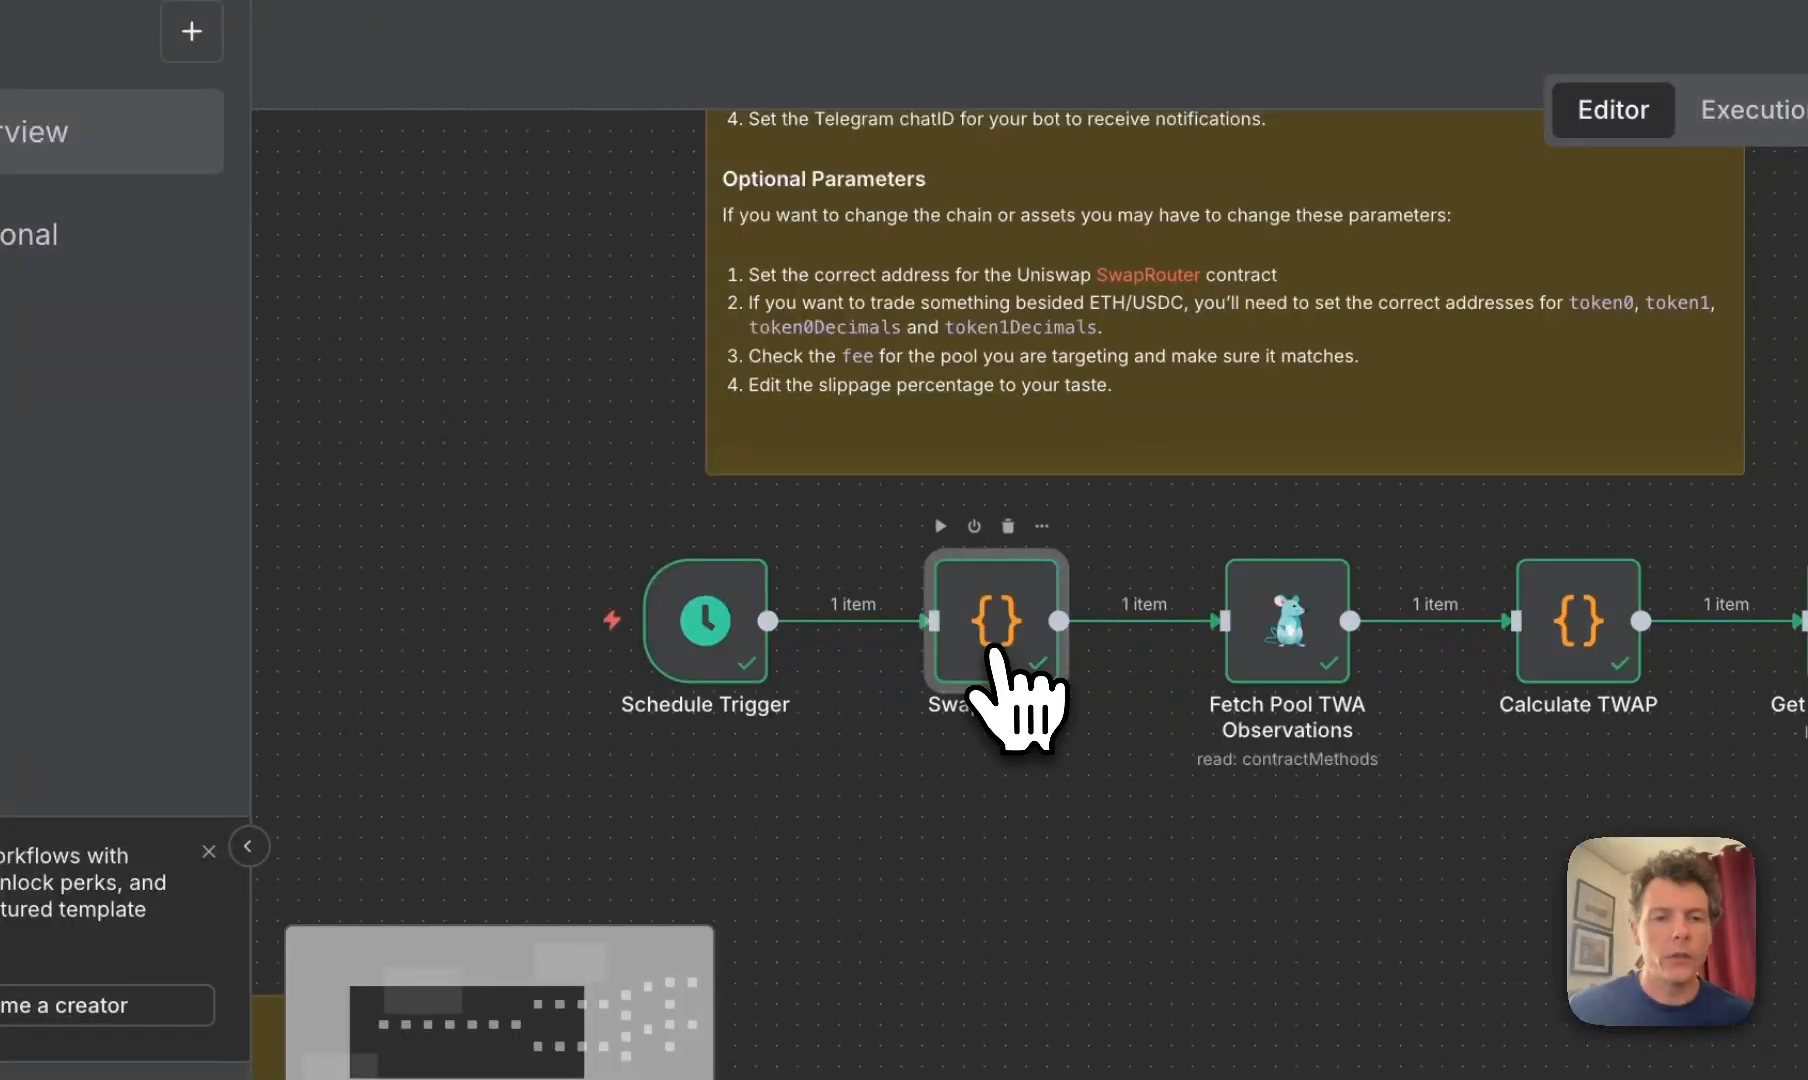
{"action": "double_click", "coordinate": [1000, 660]}
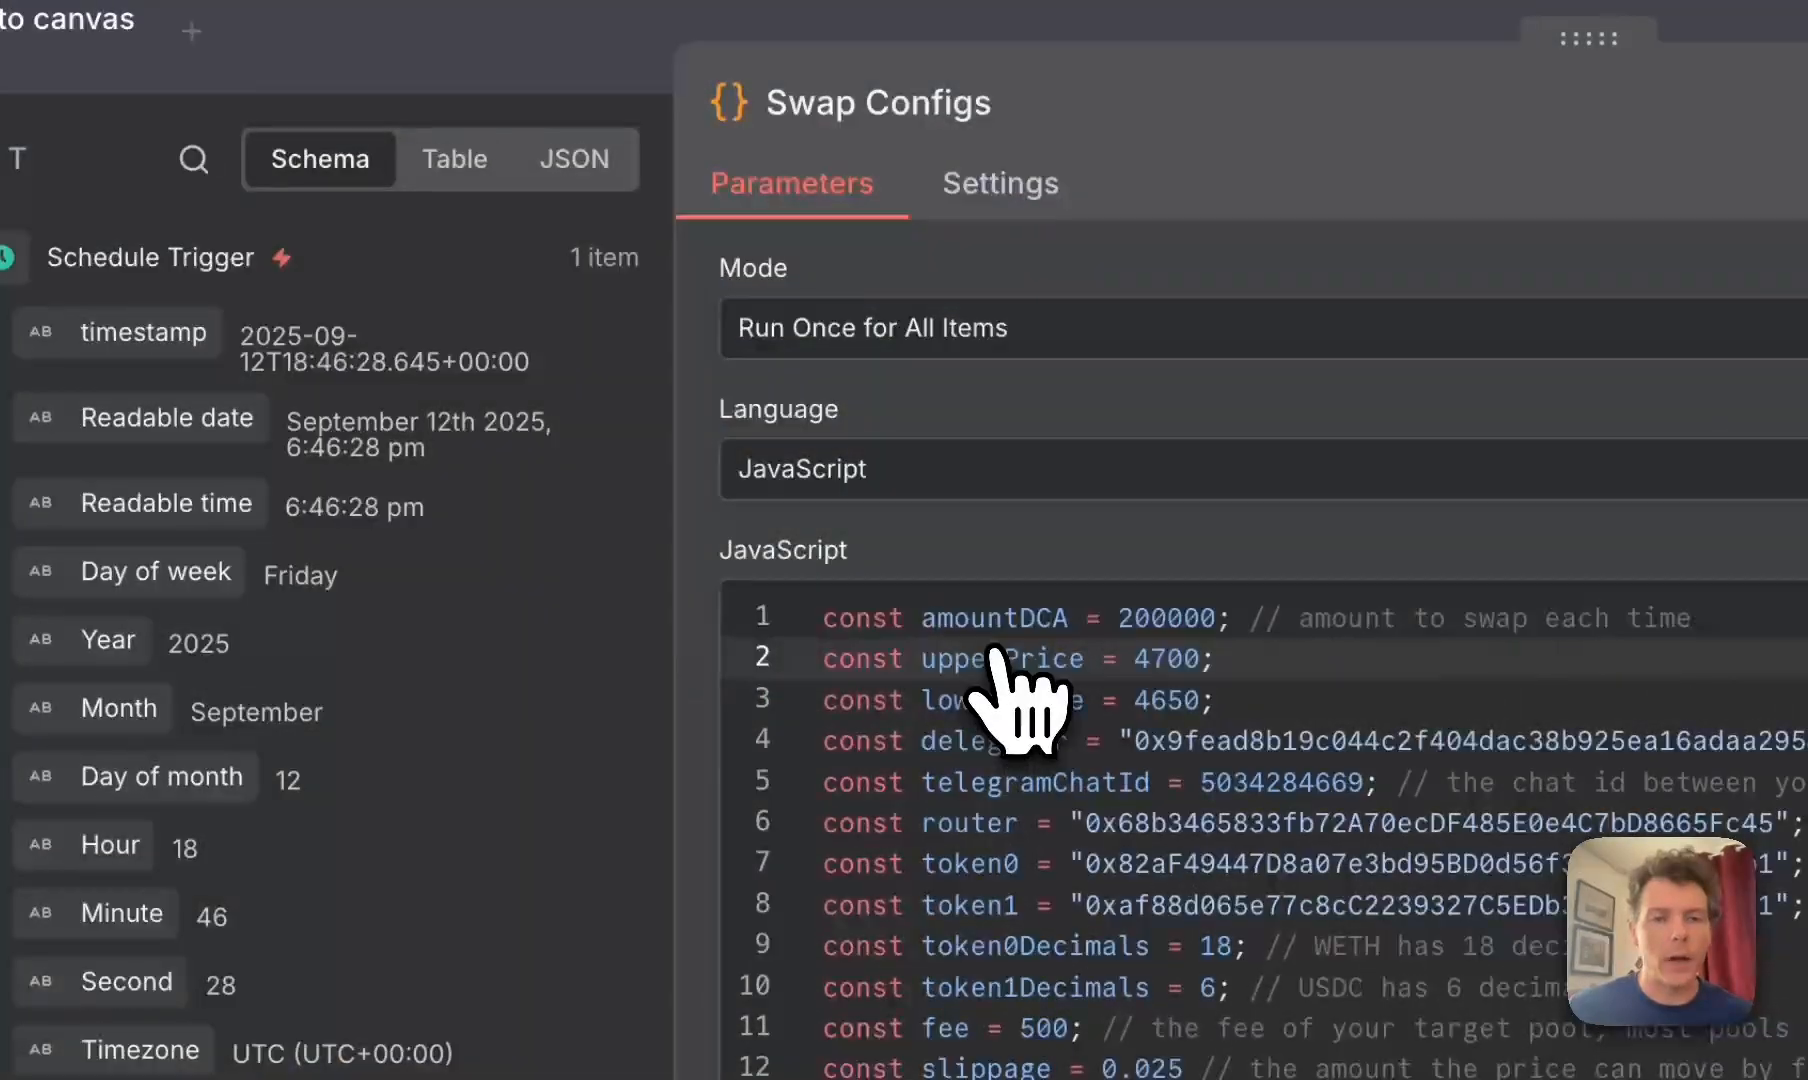
{"action": "double_click", "coordinate": [1175, 658]}
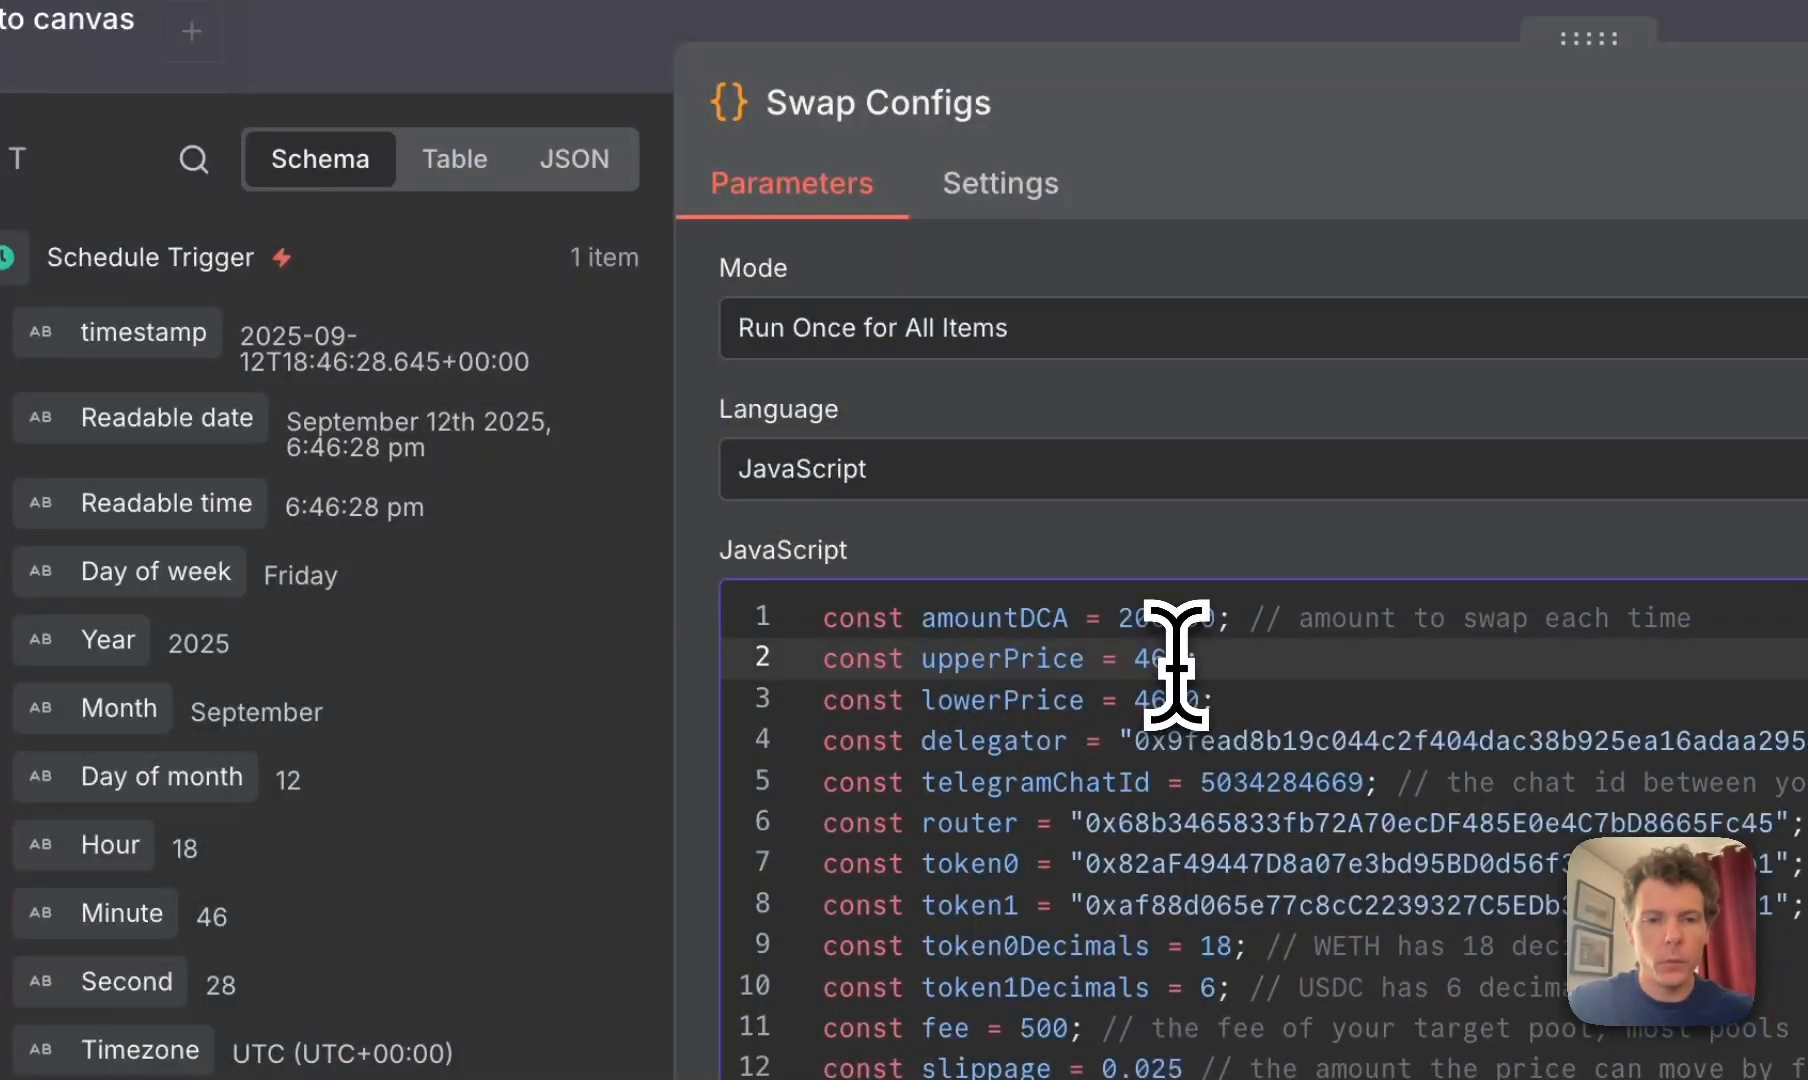
{"action": "double_click", "coordinate": [1166, 700]}
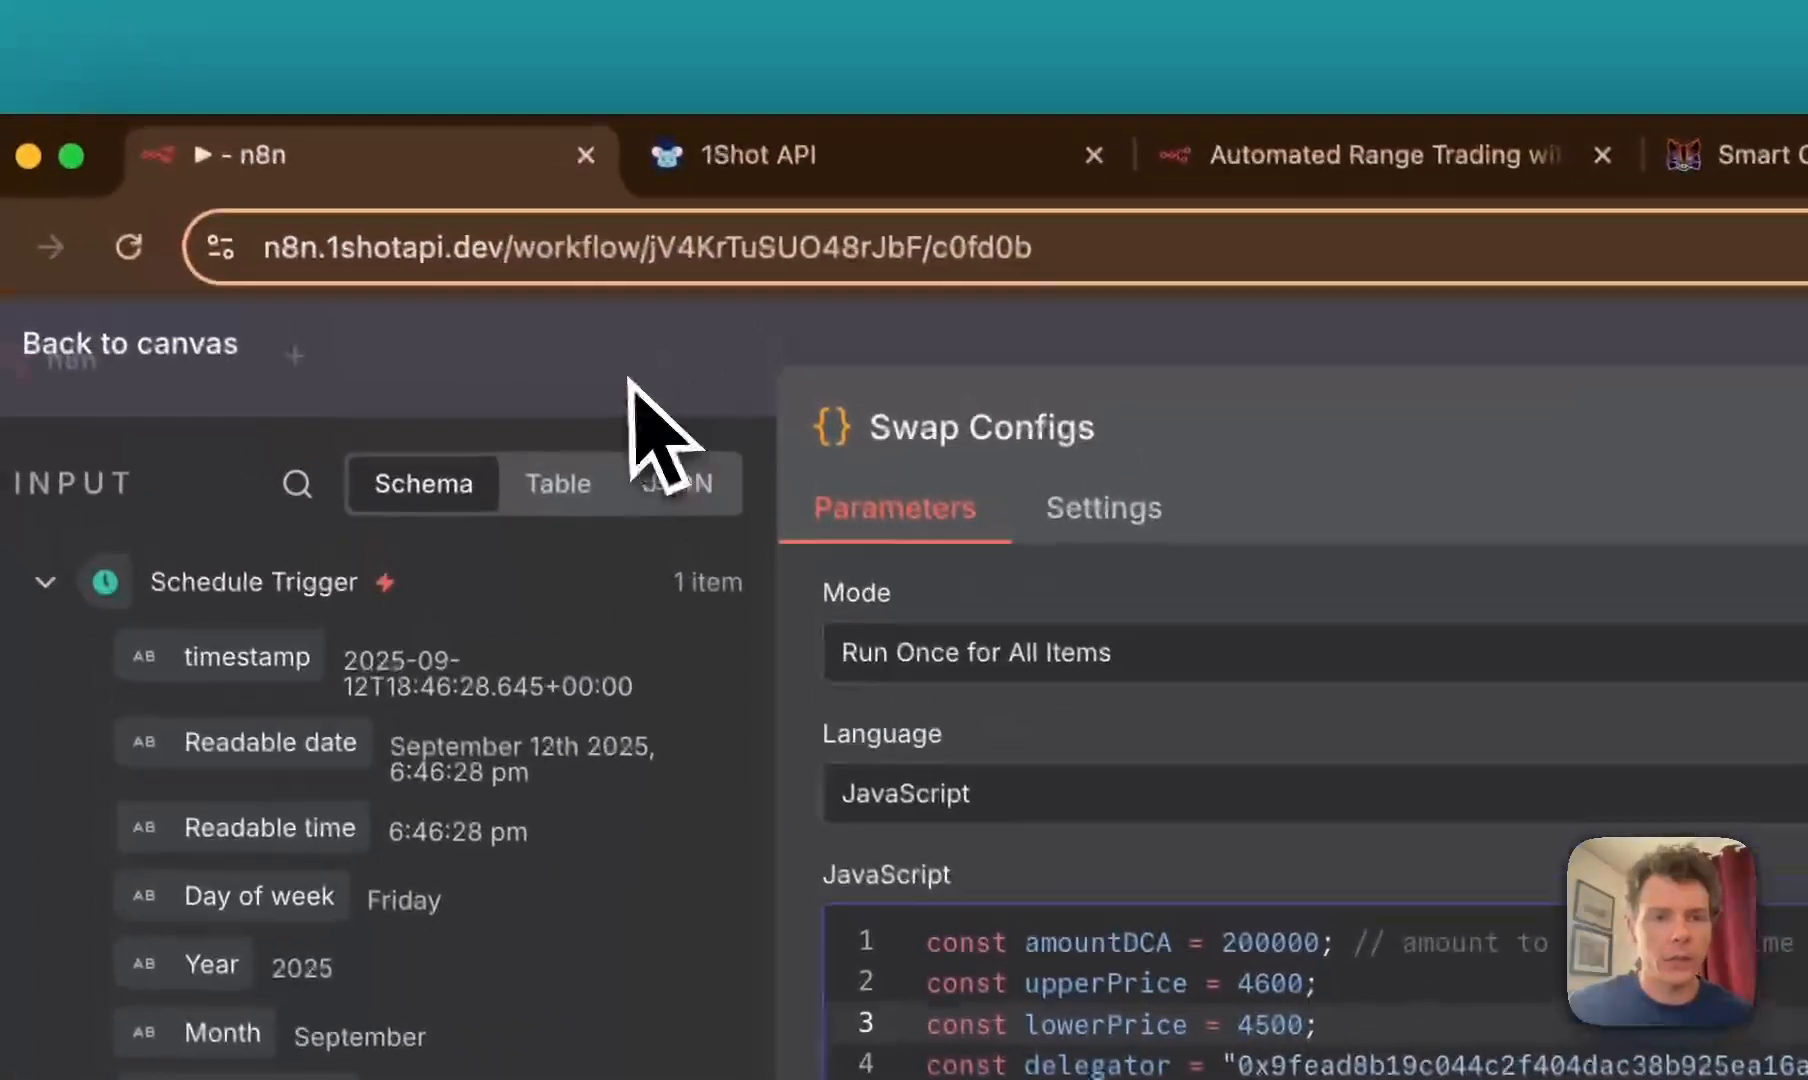
{"action": "left_click", "coordinate": [526, 52]}
Step: Execute the workflow from its Schedule Trigger and follow the run along the sell branch to the Confirm Sell node
{"action": "scroll", "coordinate": [1409, 578], "scroll_direction": "down", "scroll_amount": 5}
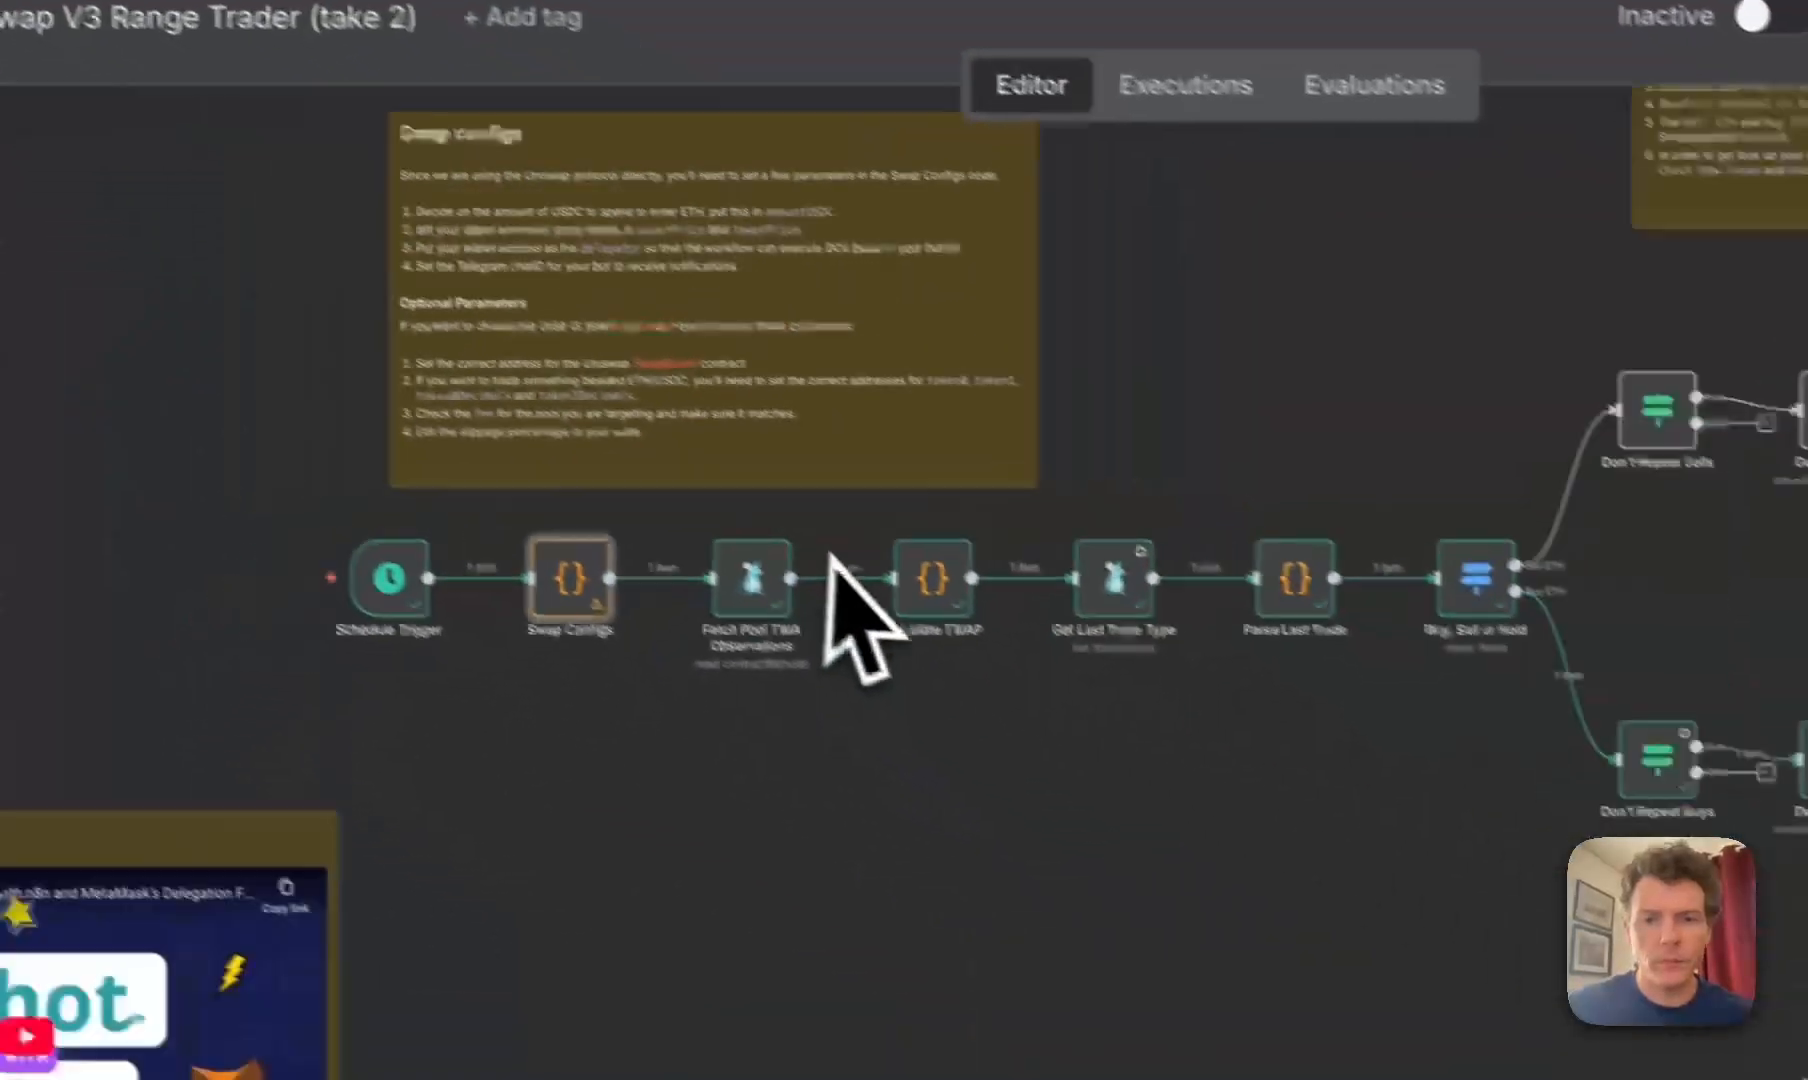
{"action": "scroll", "coordinate": [828, 554], "scroll_direction": "down", "scroll_amount": 2}
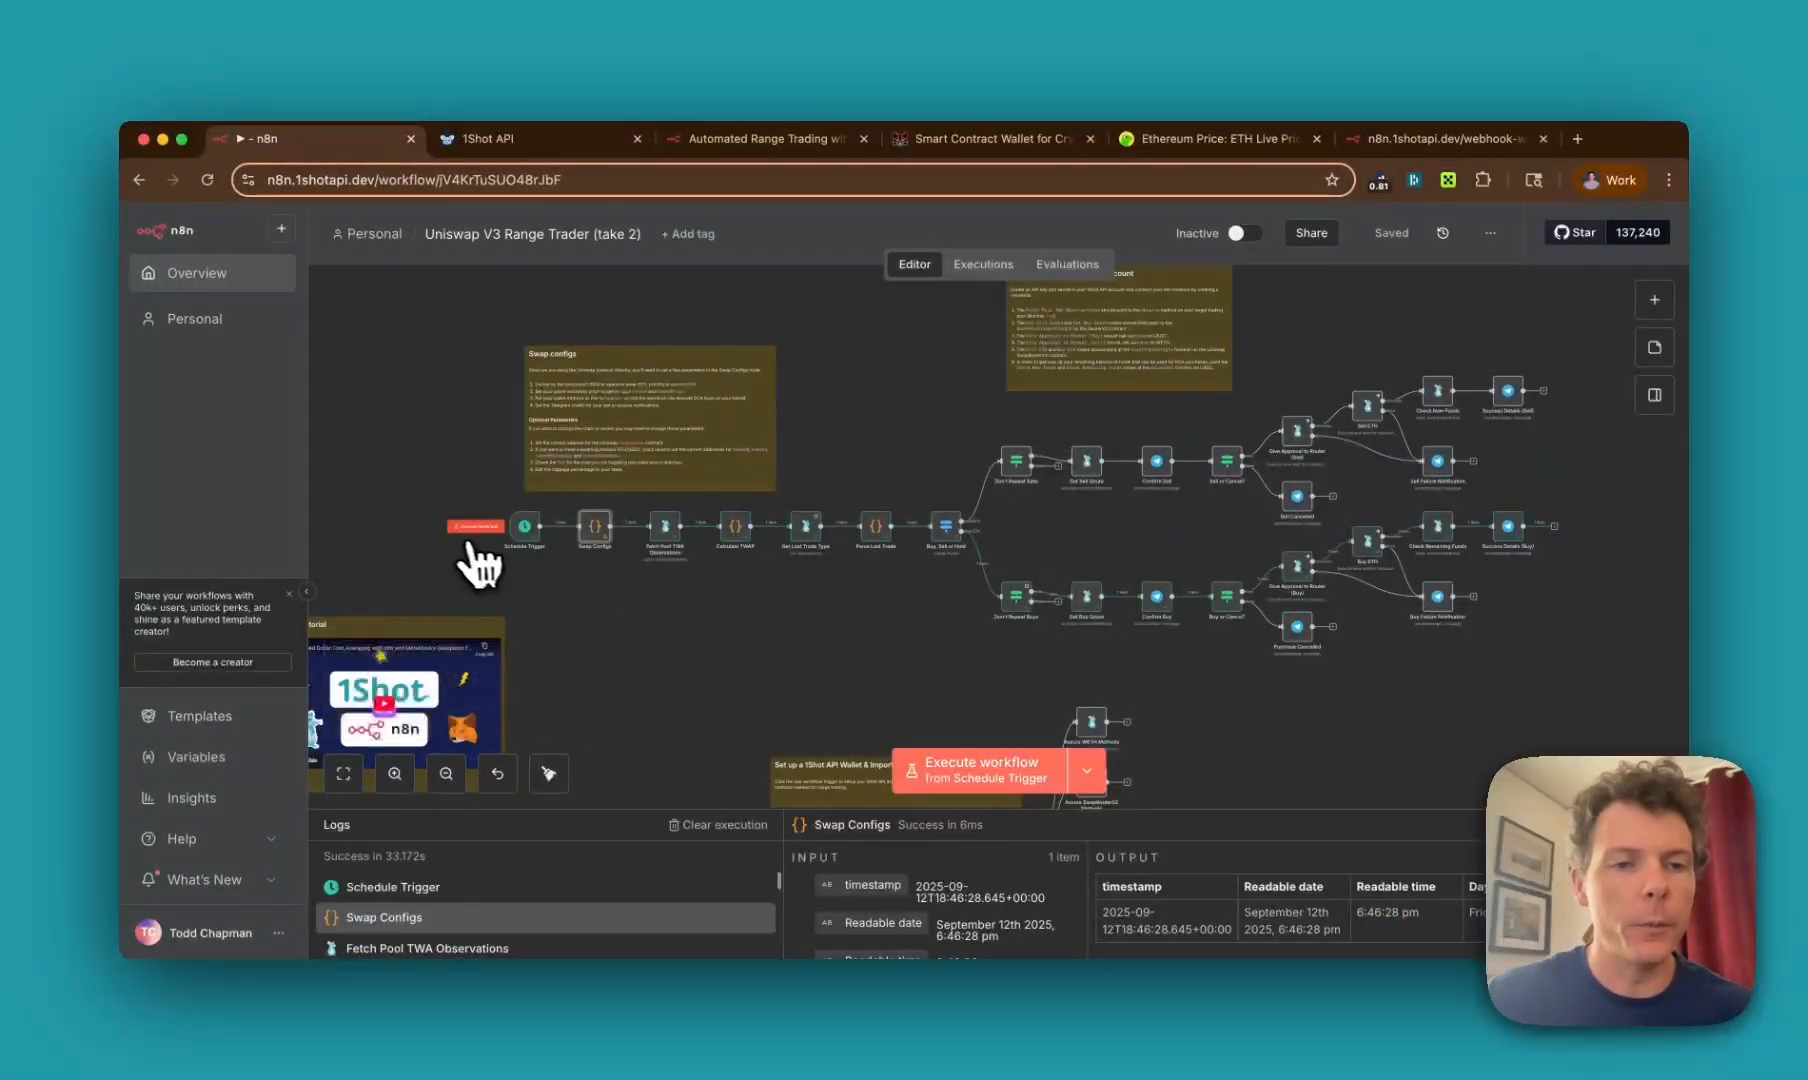
{"action": "left_click", "coordinate": [474, 527]}
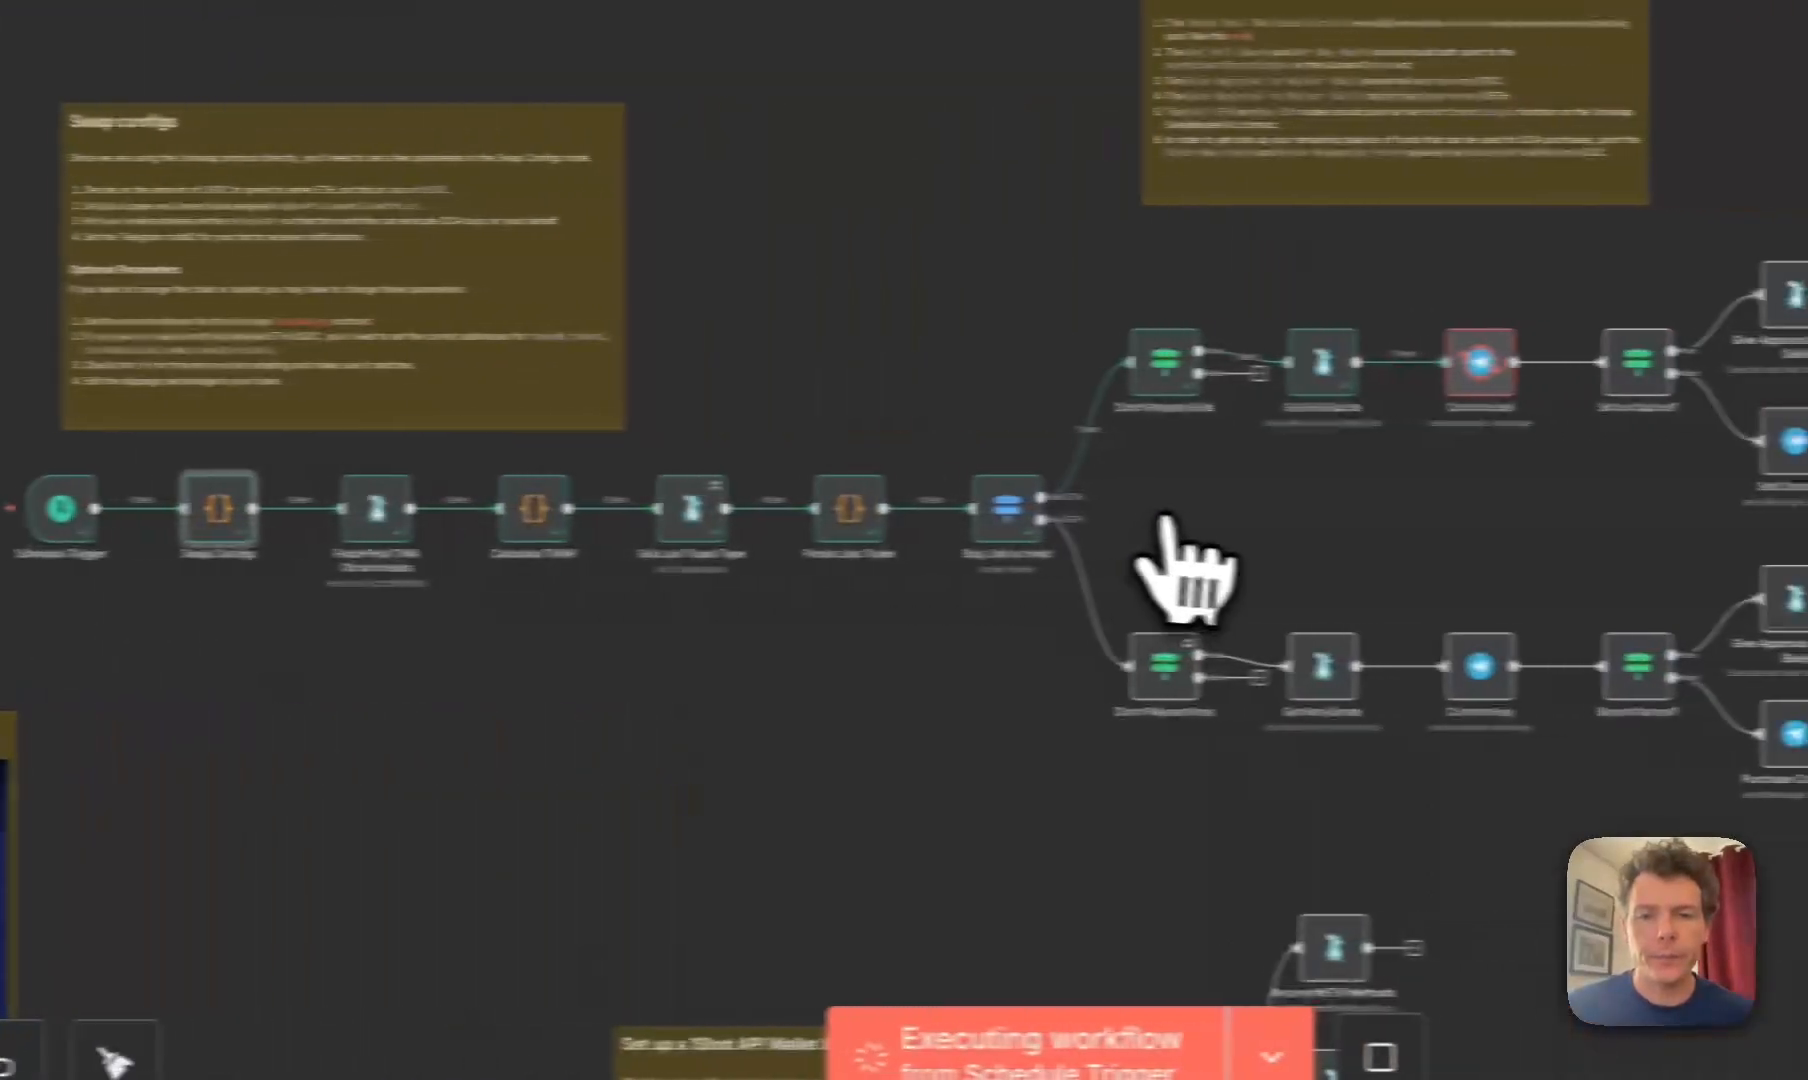
{"action": "scroll", "coordinate": [1150, 535], "scroll_direction": "right", "scroll_amount": 3}
{"action": "scroll", "coordinate": [1140, 540], "scroll_direction": "up", "scroll_amount": 2}
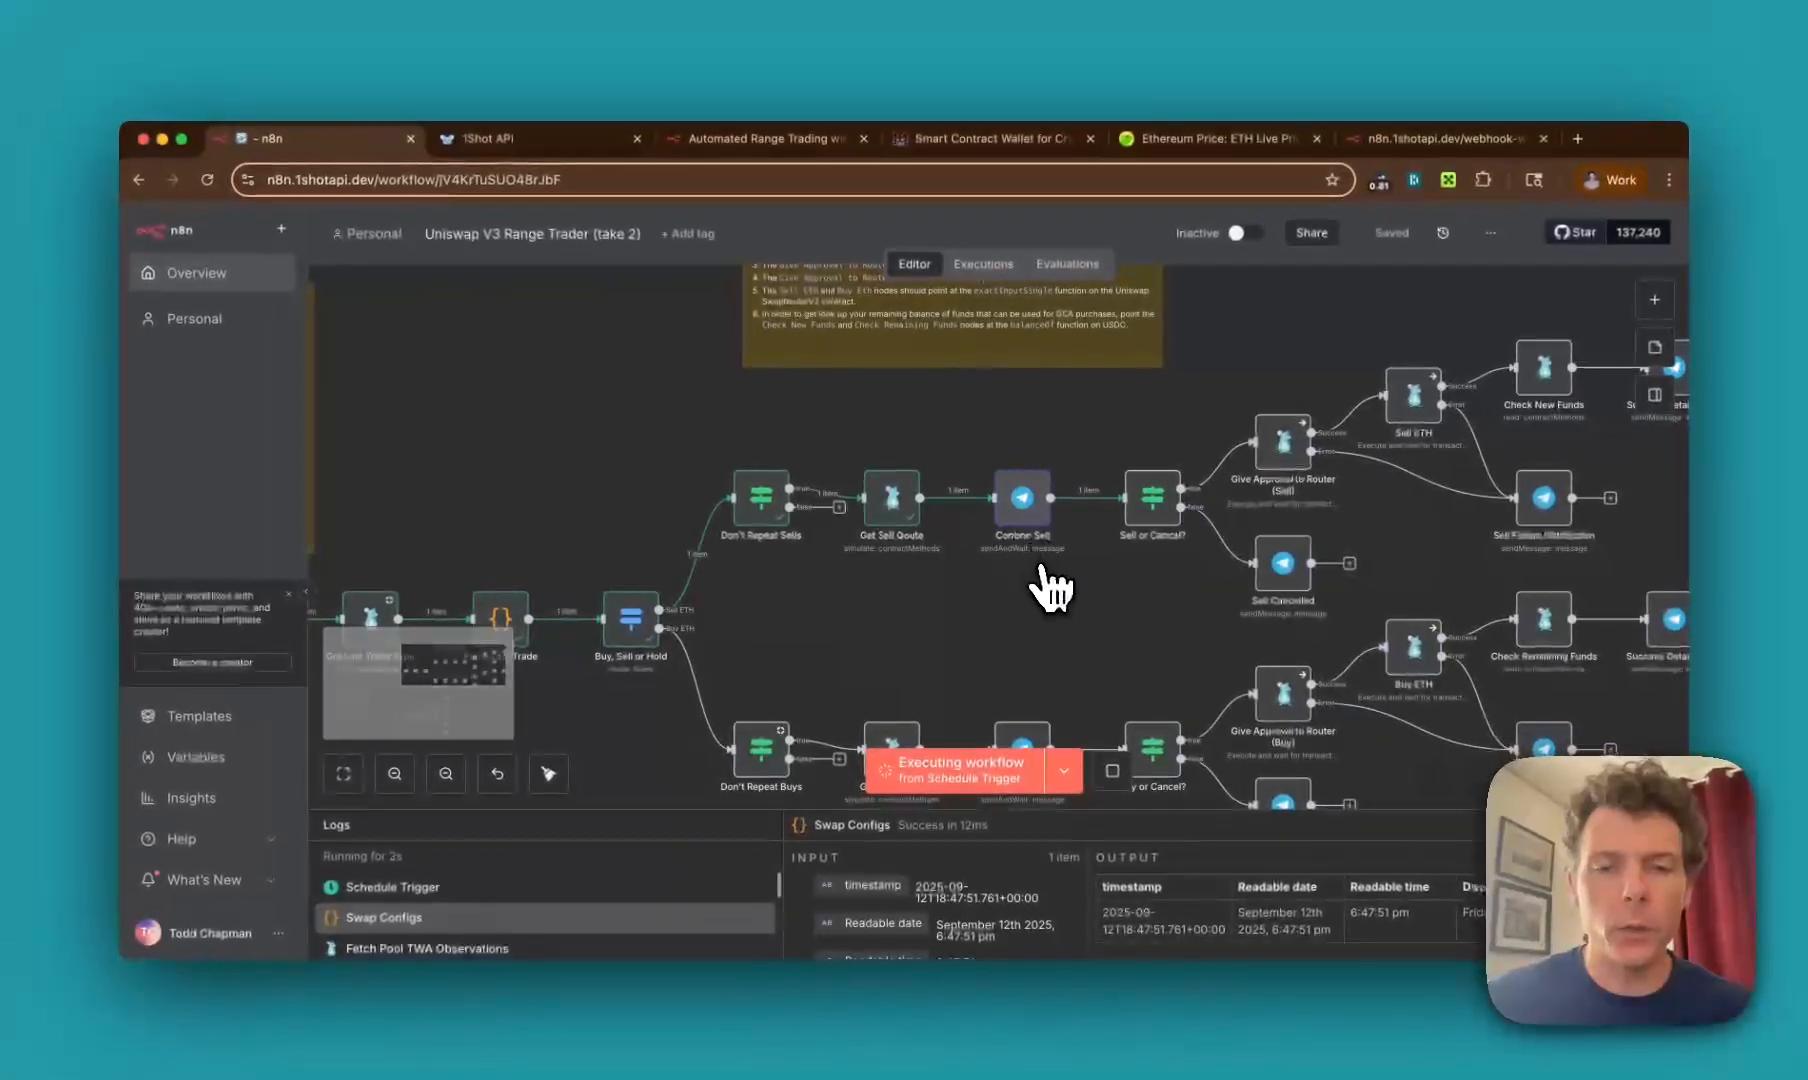
{"action": "scroll", "coordinate": [1050, 590], "scroll_direction": "right", "scroll_amount": 2}
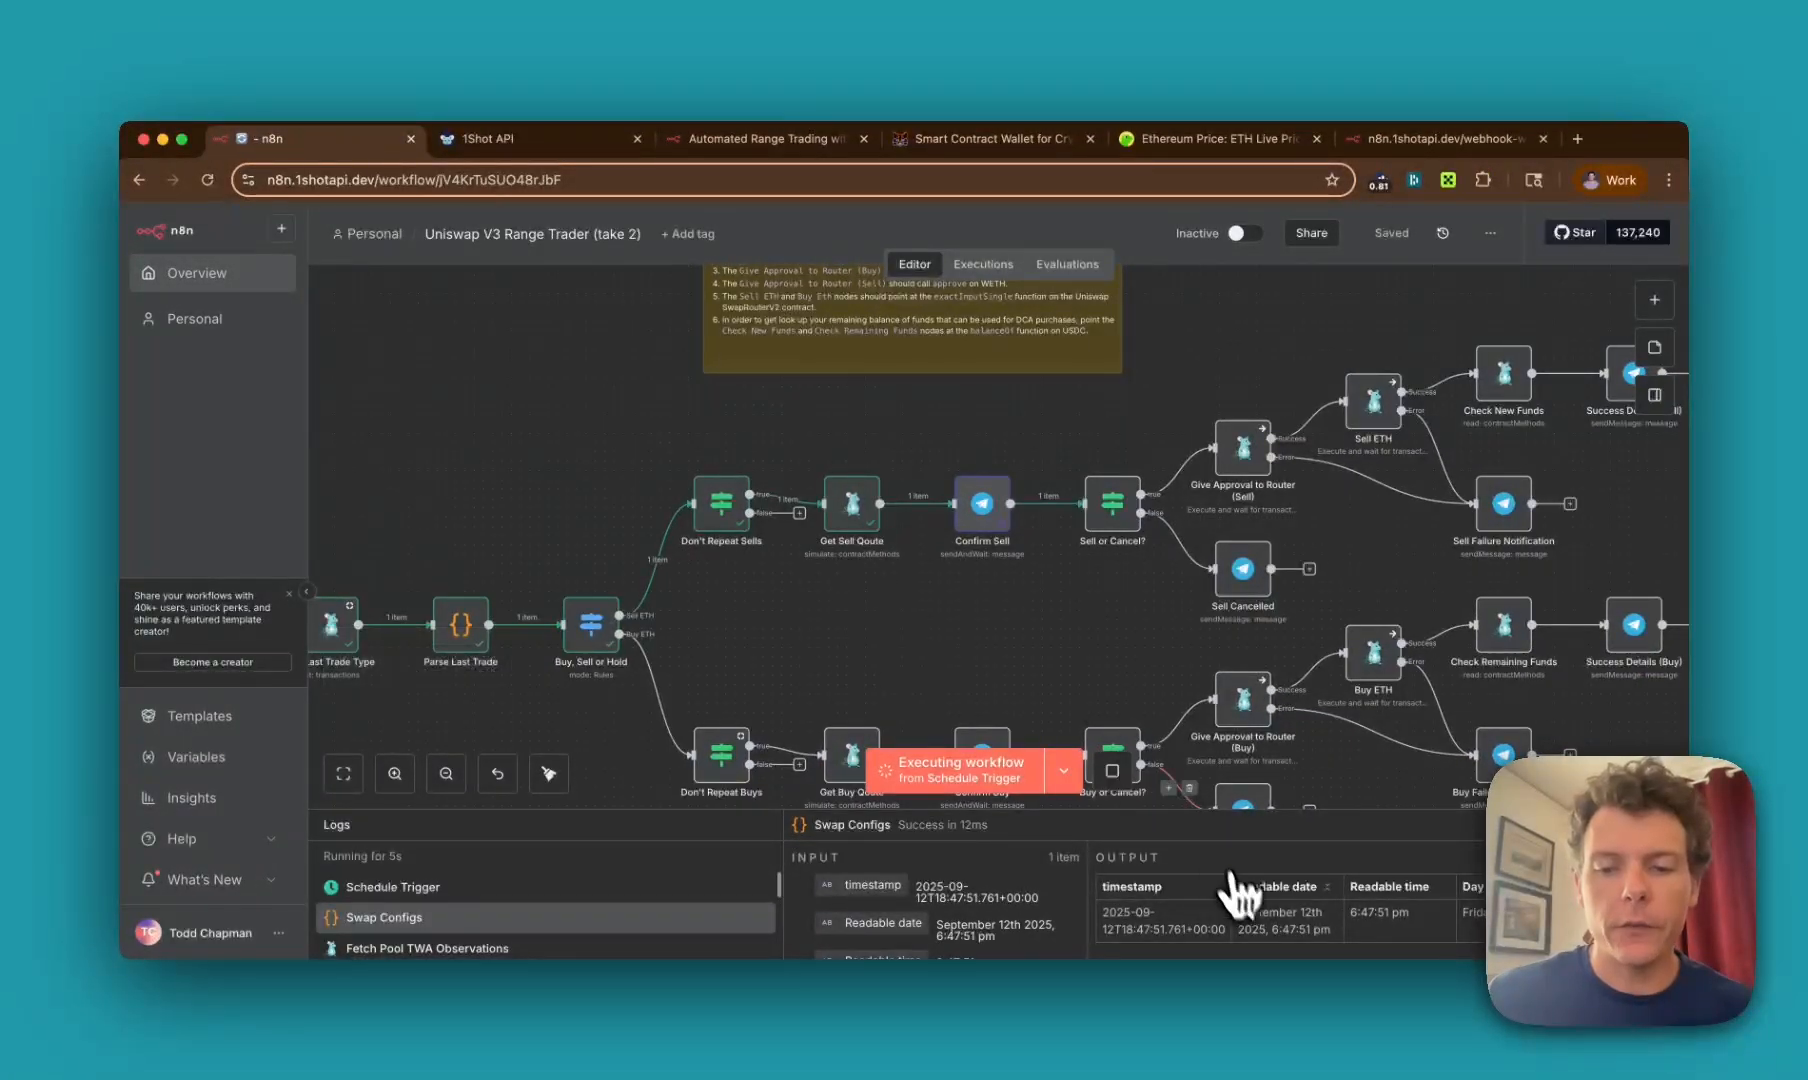
Step: Switch to Telegram, open the newest trade request's response form, submit it with Confirm set to yes, and close the webhook pages
{"action": "key", "text": "super+Tab"}
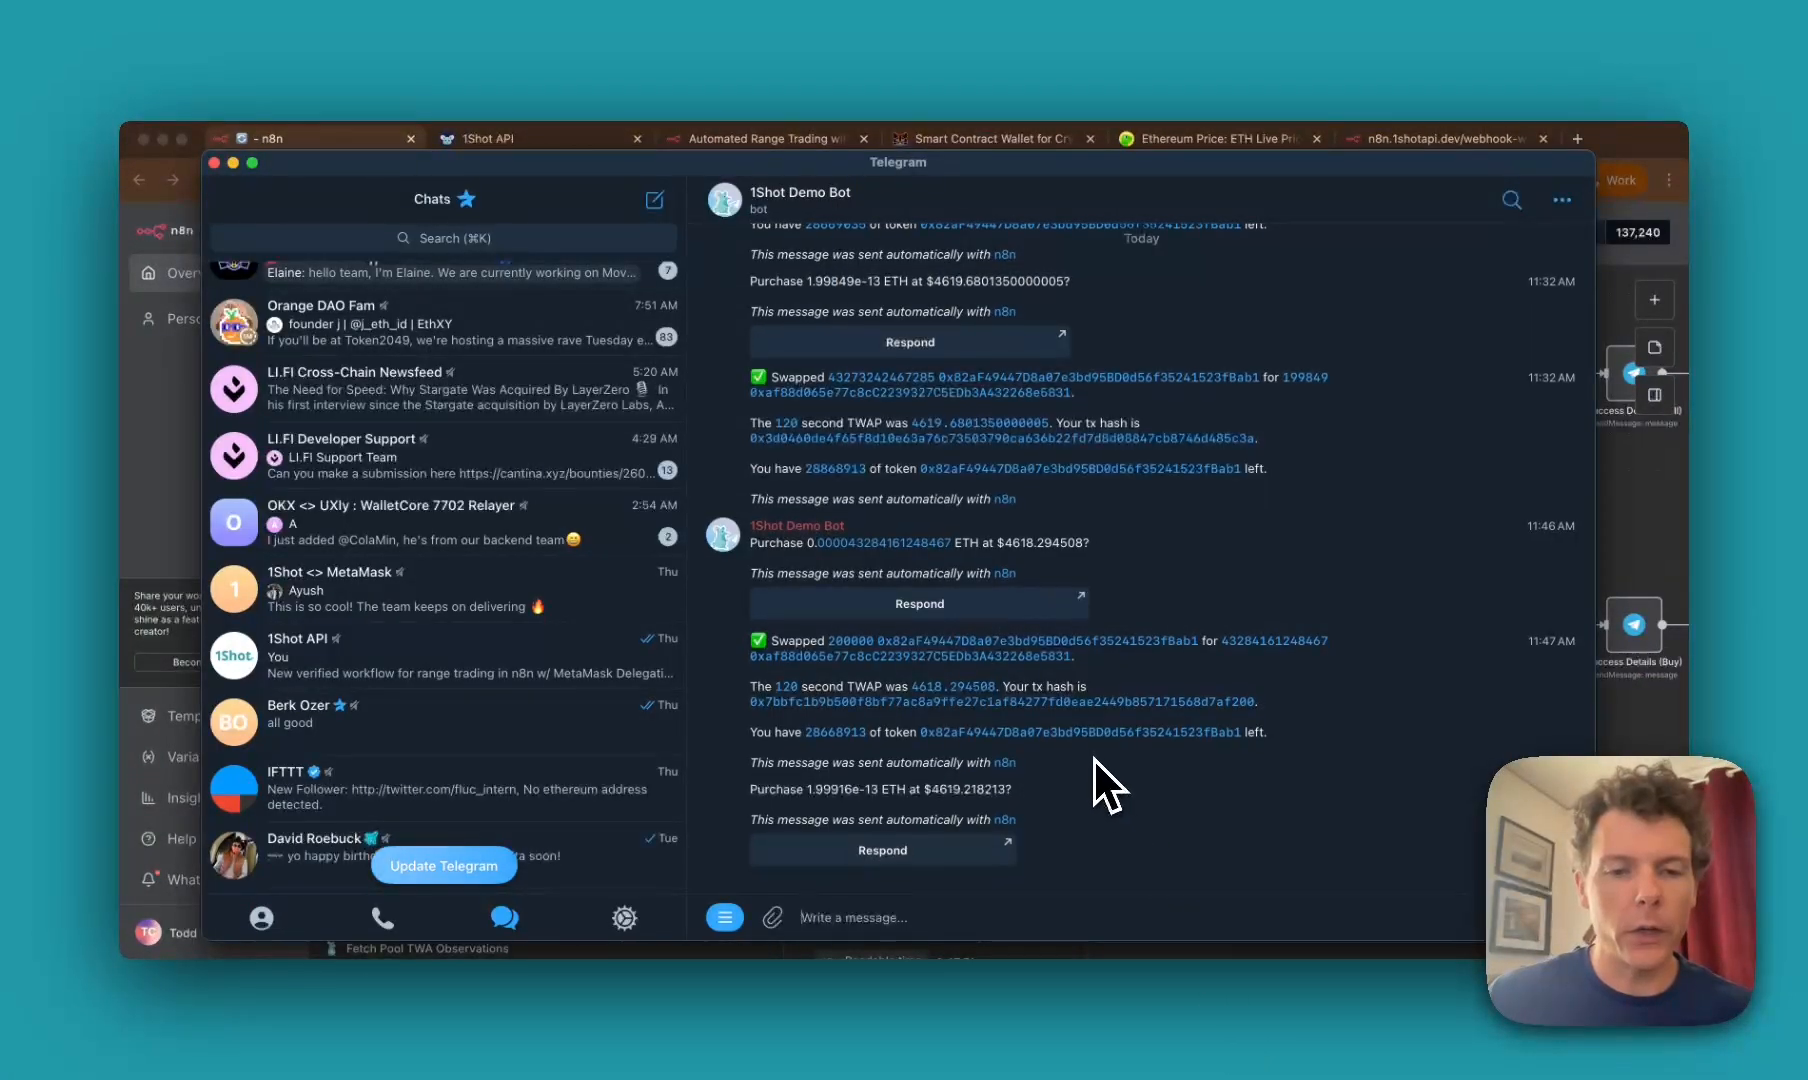
{"action": "left_click", "coordinate": [904, 856]}
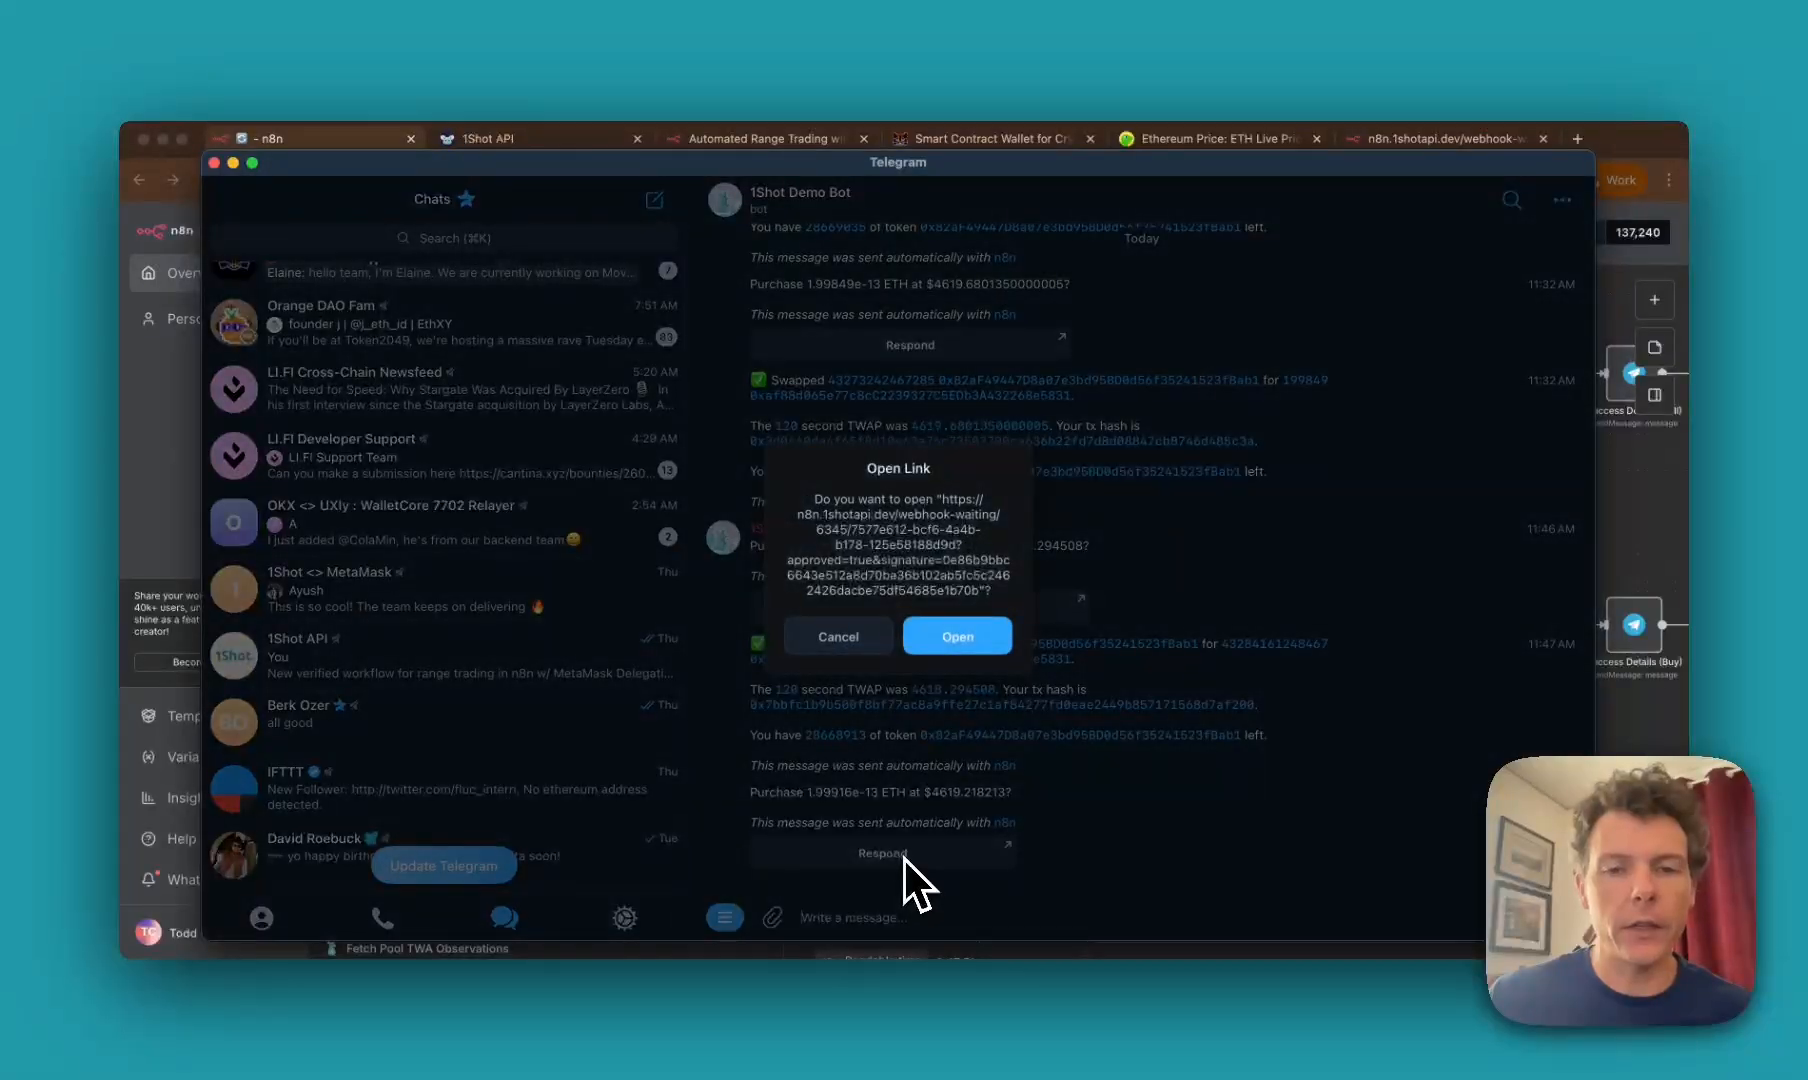
{"action": "left_click", "coordinate": [966, 648]}
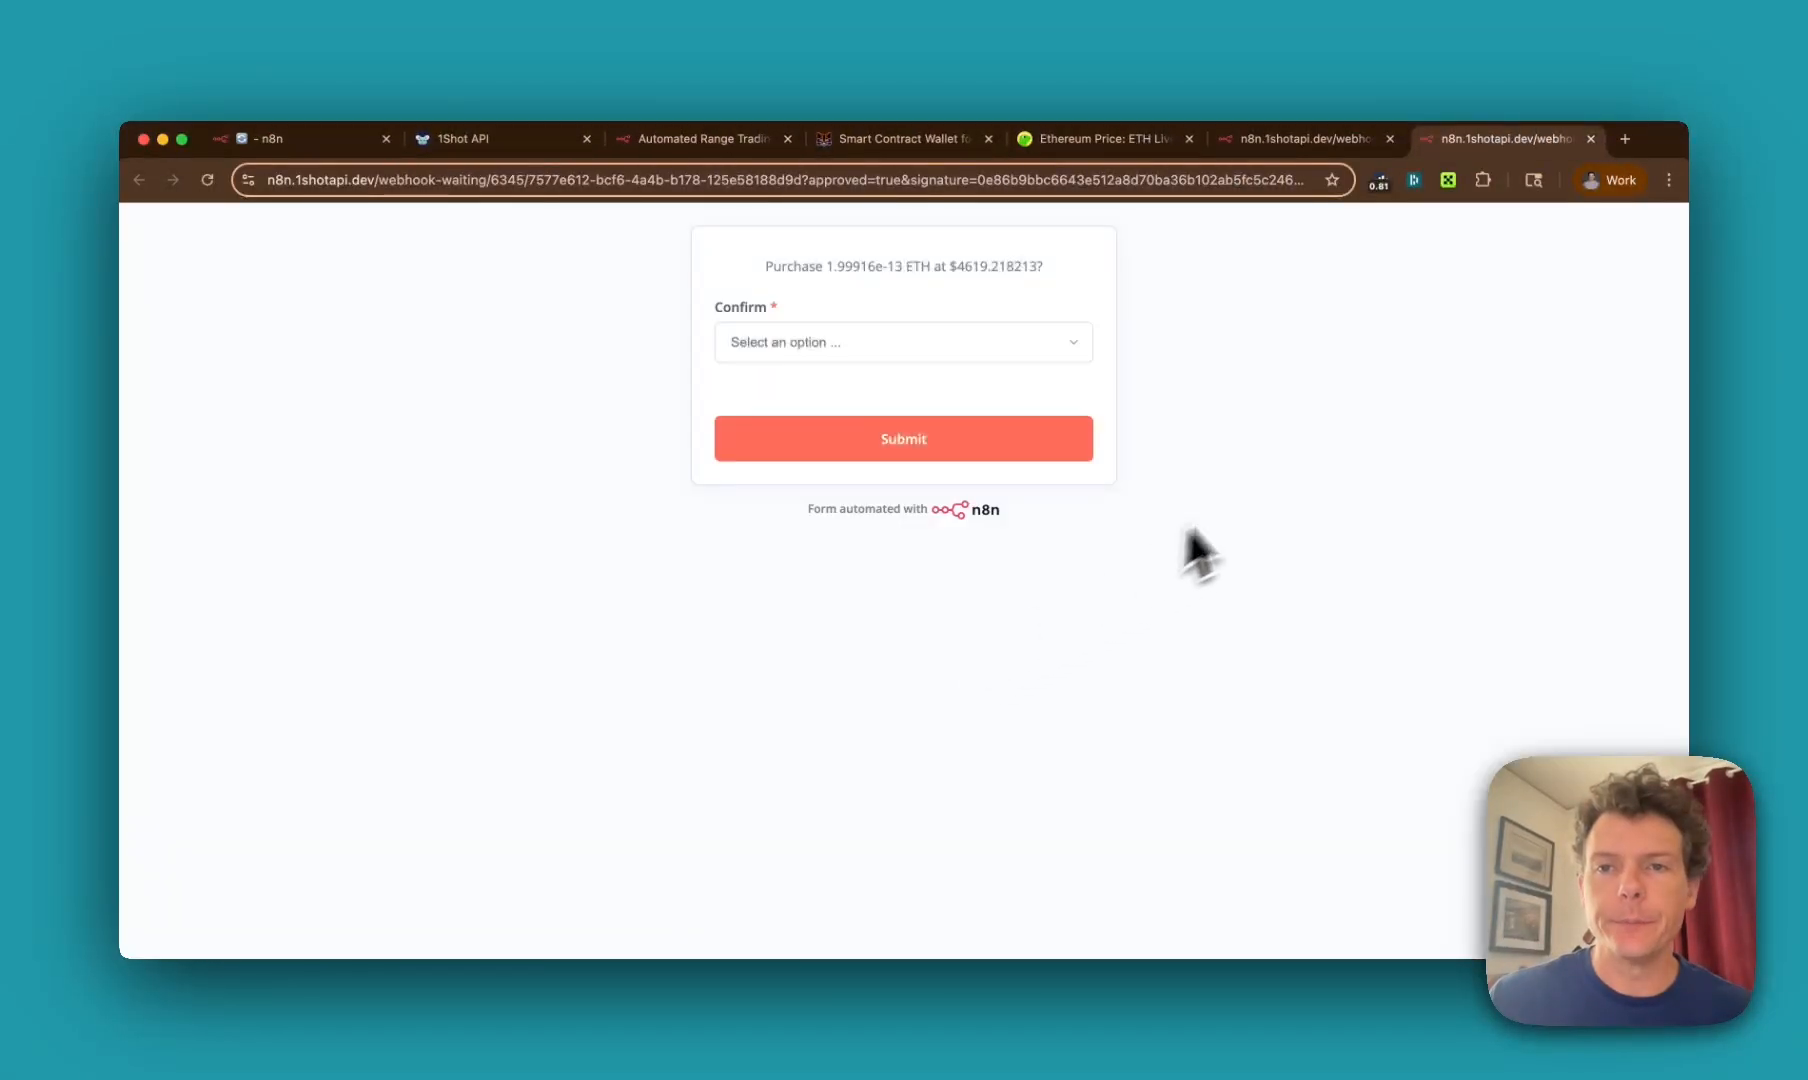
{"action": "left_click", "coordinate": [1384, 140]}
{"action": "left_click", "coordinate": [1027, 342]}
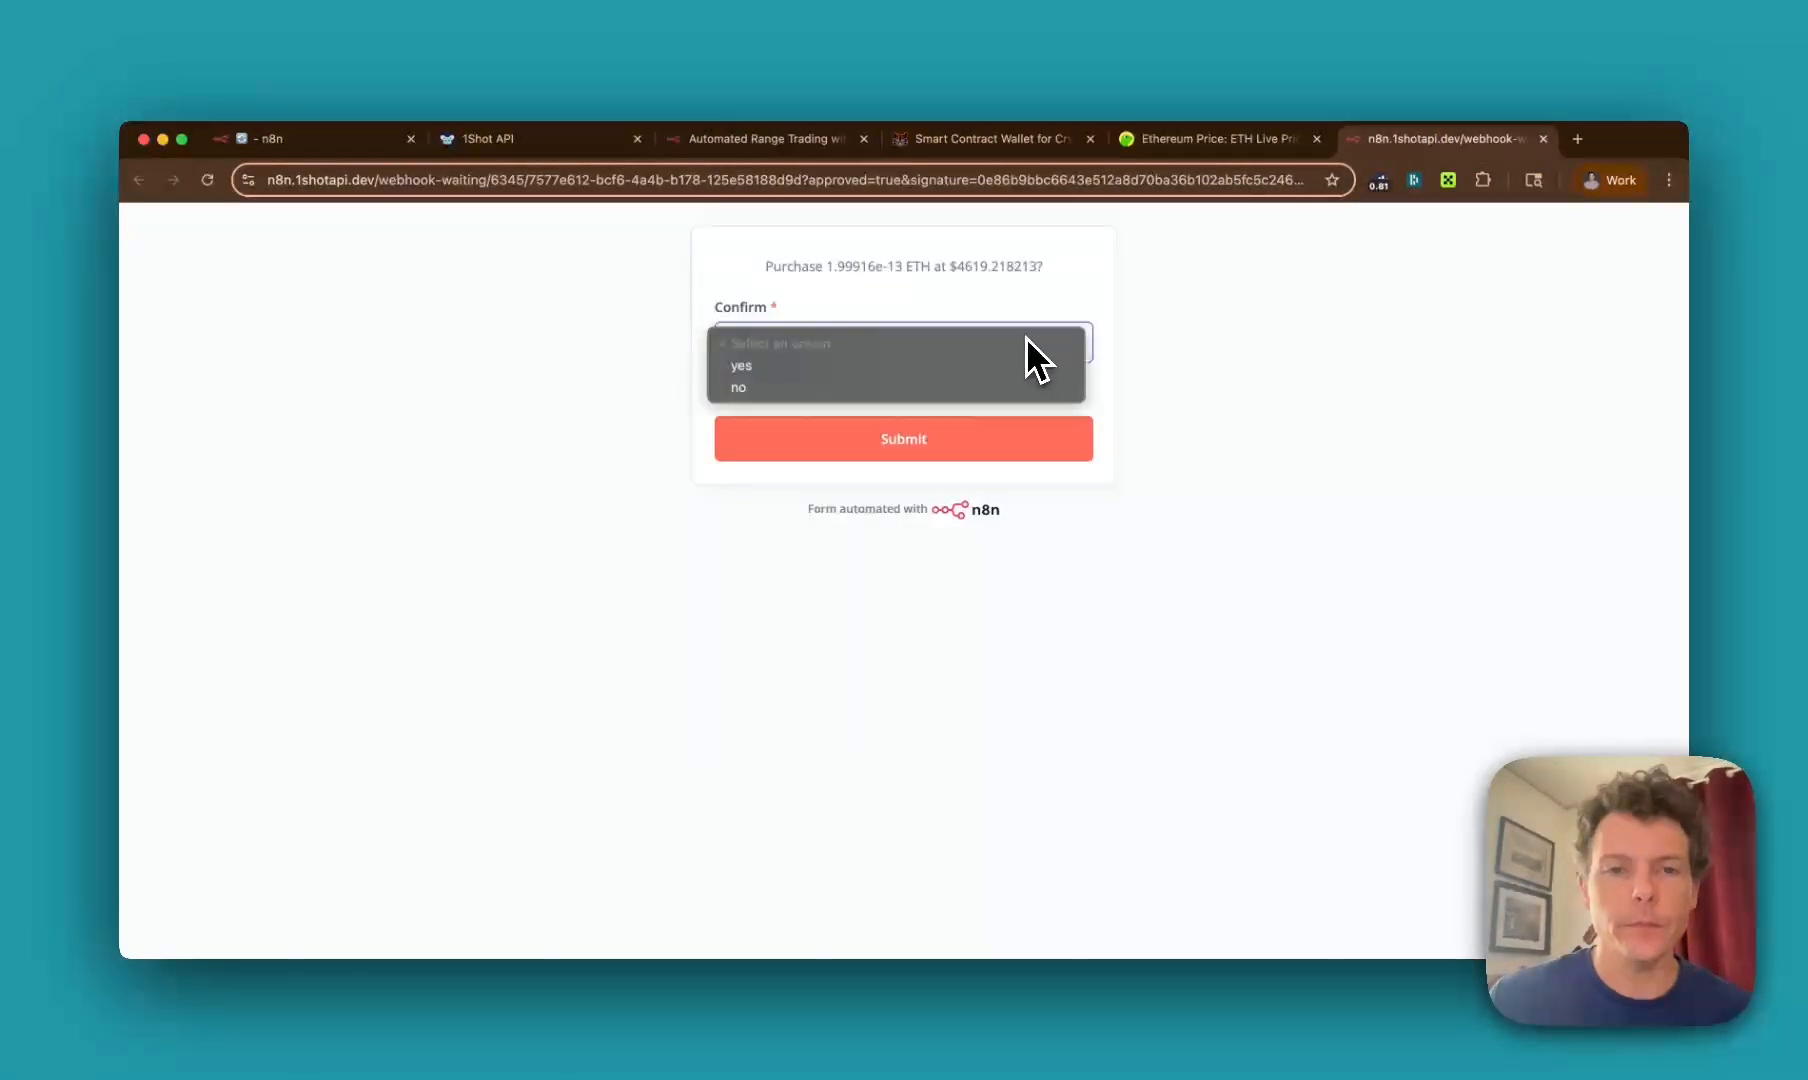
{"action": "left_click", "coordinate": [970, 367]}
{"action": "left_click", "coordinate": [962, 445]}
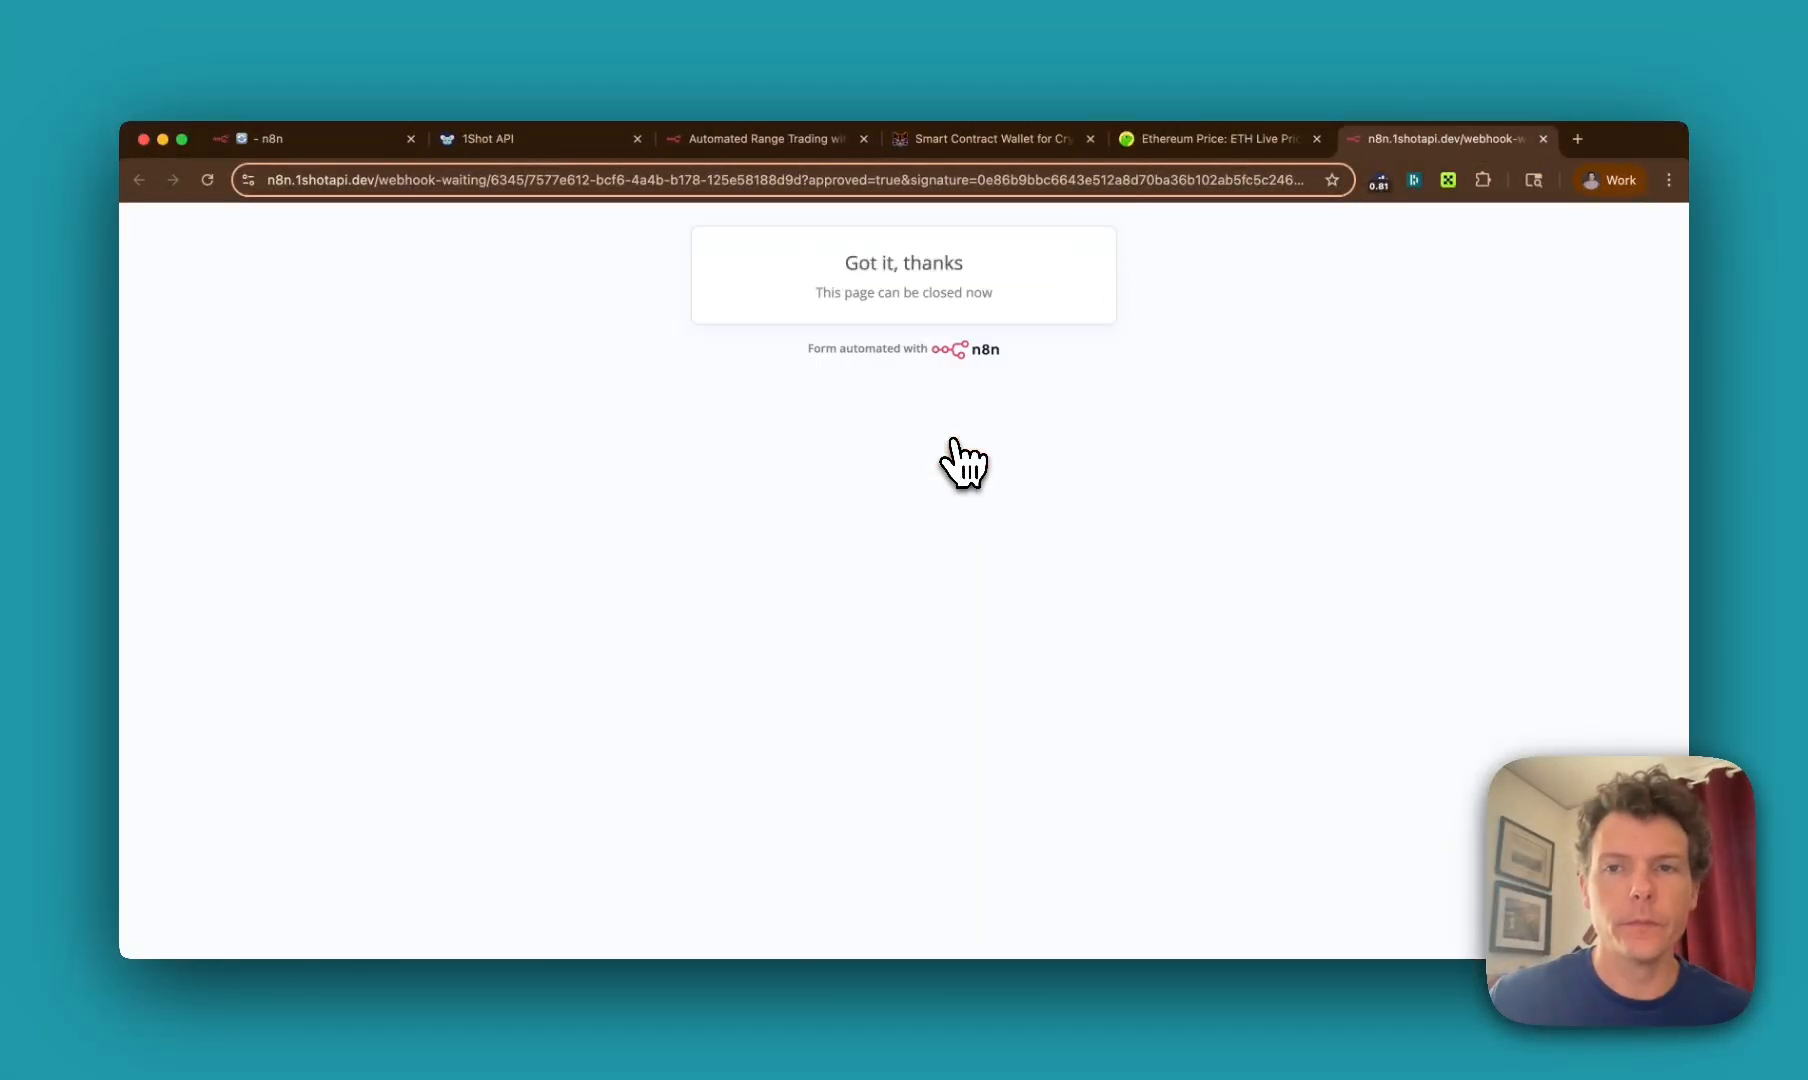
{"action": "left_click", "coordinate": [1543, 139]}
Step: Follow the sell branch's execution in the n8n workflow, and examine the bot's new swap message in Telegram
{"action": "left_click", "coordinate": [364, 150]}
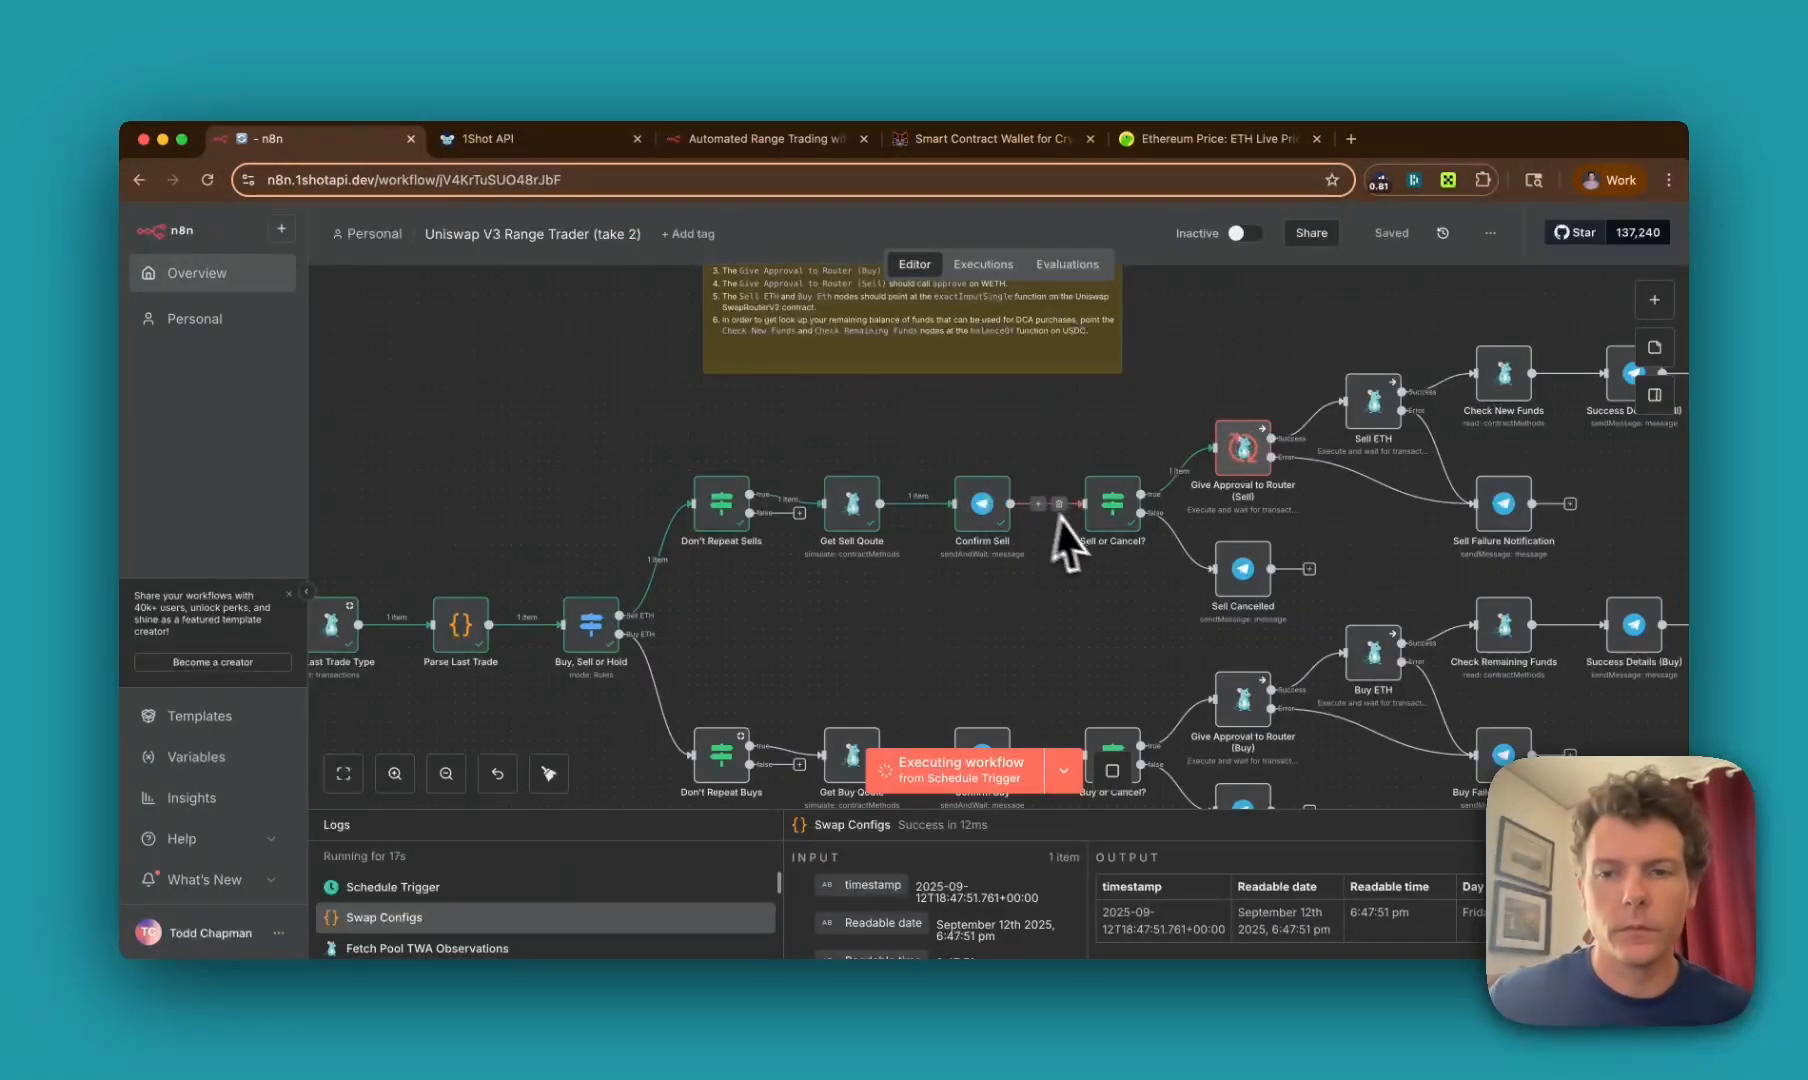
{"action": "scroll", "coordinate": [1082, 525], "scroll_direction": "down", "scroll_amount": 3}
{"action": "scroll", "coordinate": [1082, 525], "scroll_direction": "right", "scroll_amount": 2}
{"action": "scroll", "coordinate": [1081, 523], "scroll_direction": "right", "scroll_amount": 2}
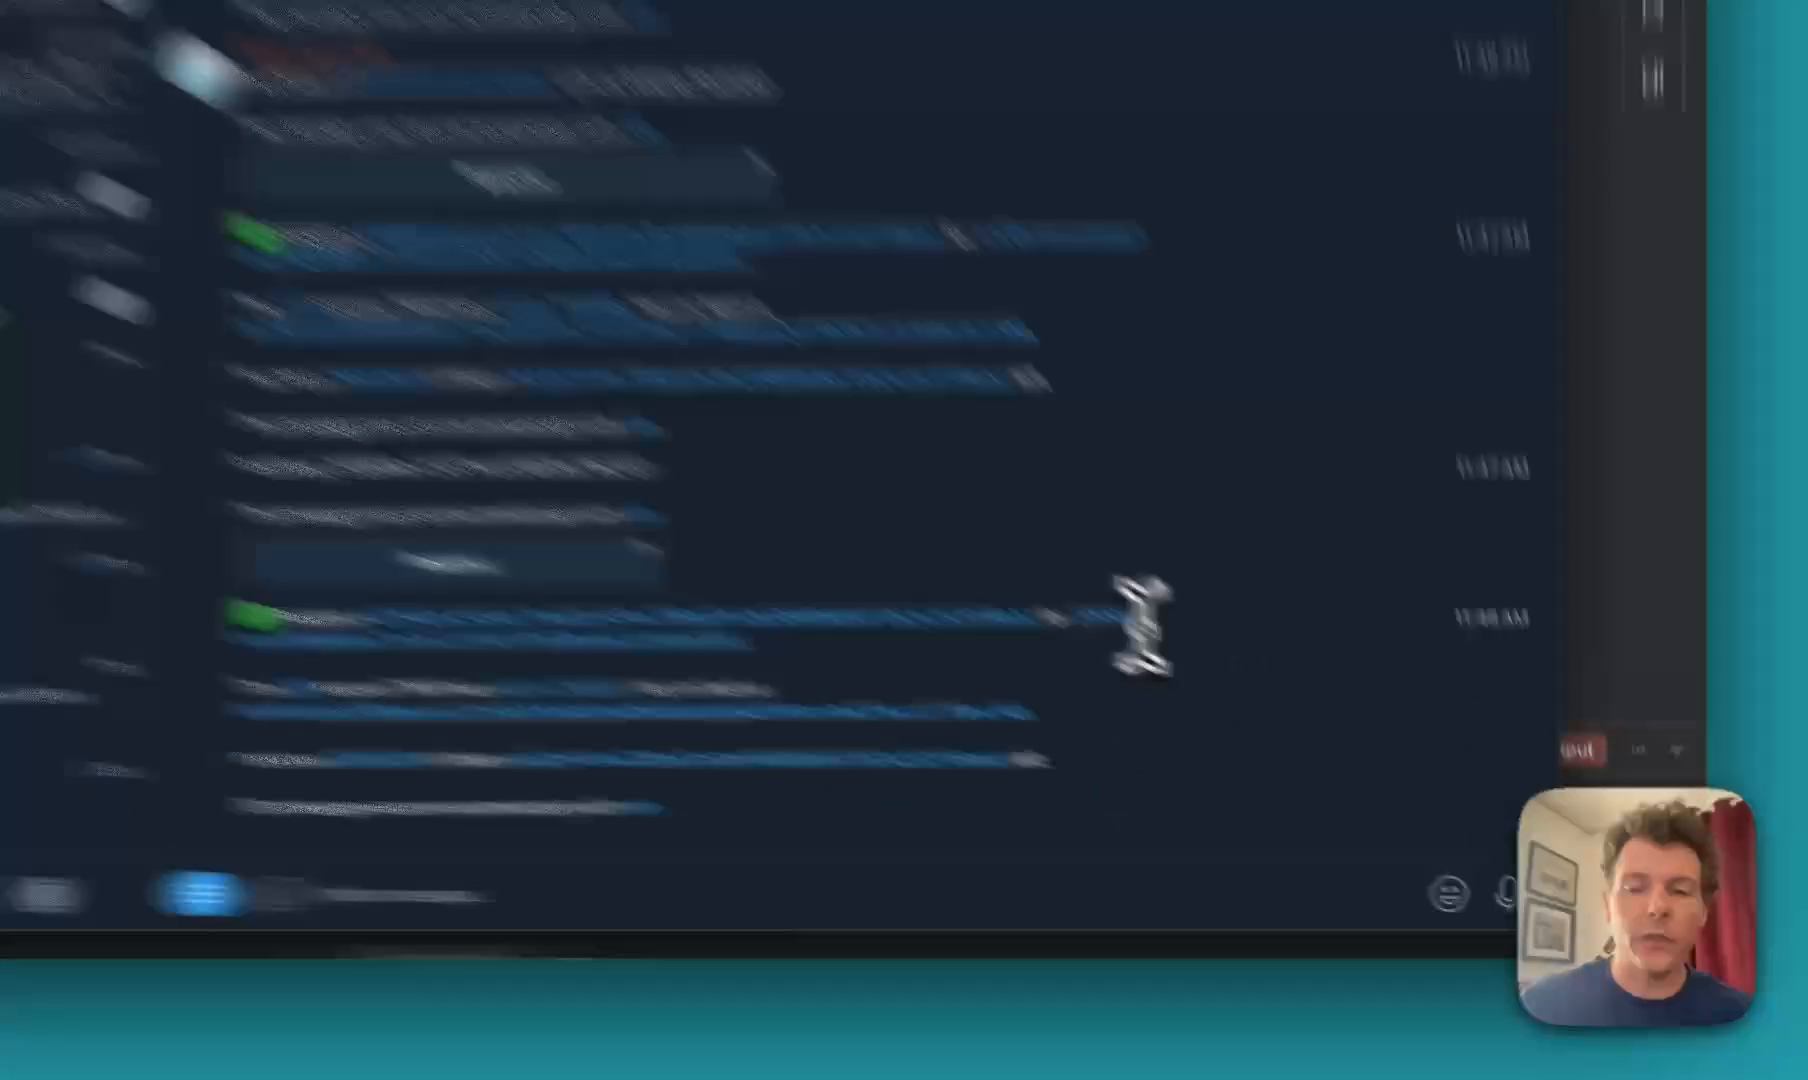
{"action": "double_click", "coordinate": [1288, 741]}
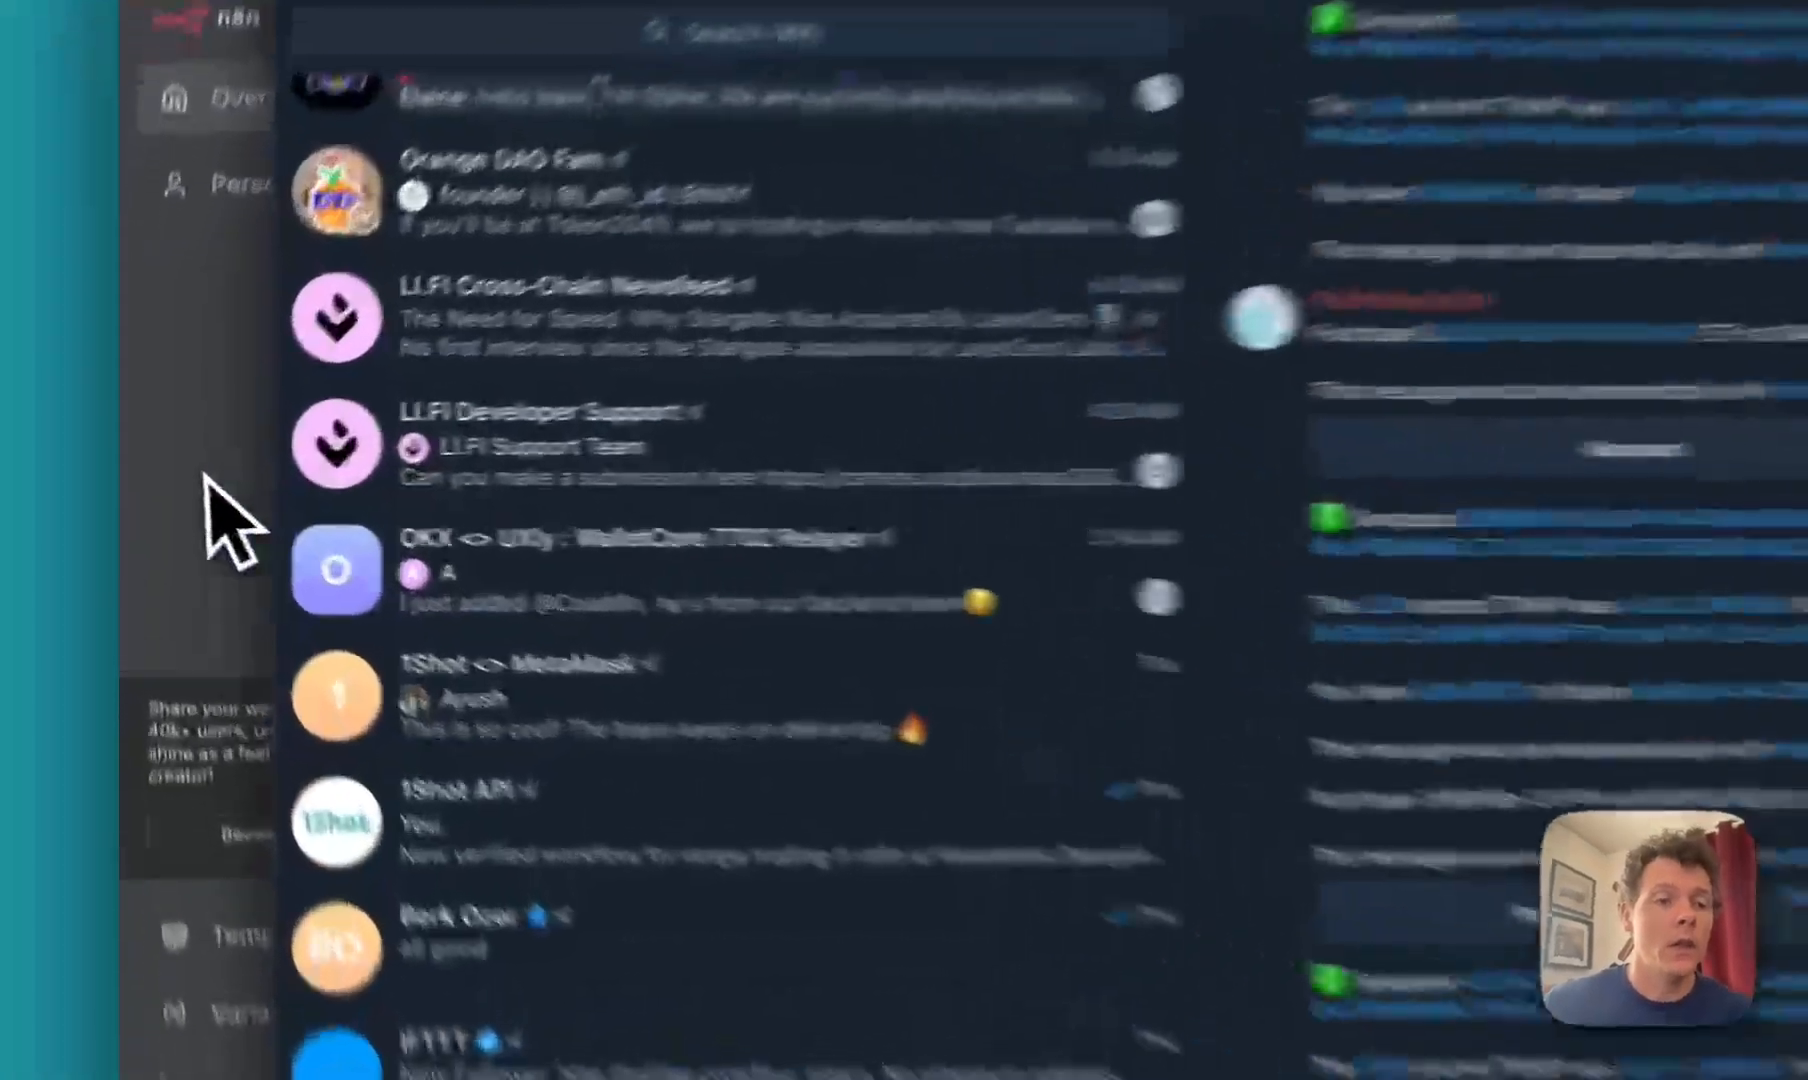
Step: Return to n8n, review the Swap Configs node's parameters, and view the whole workflow on the canvas
{"action": "left_click", "coordinate": [190, 450]}
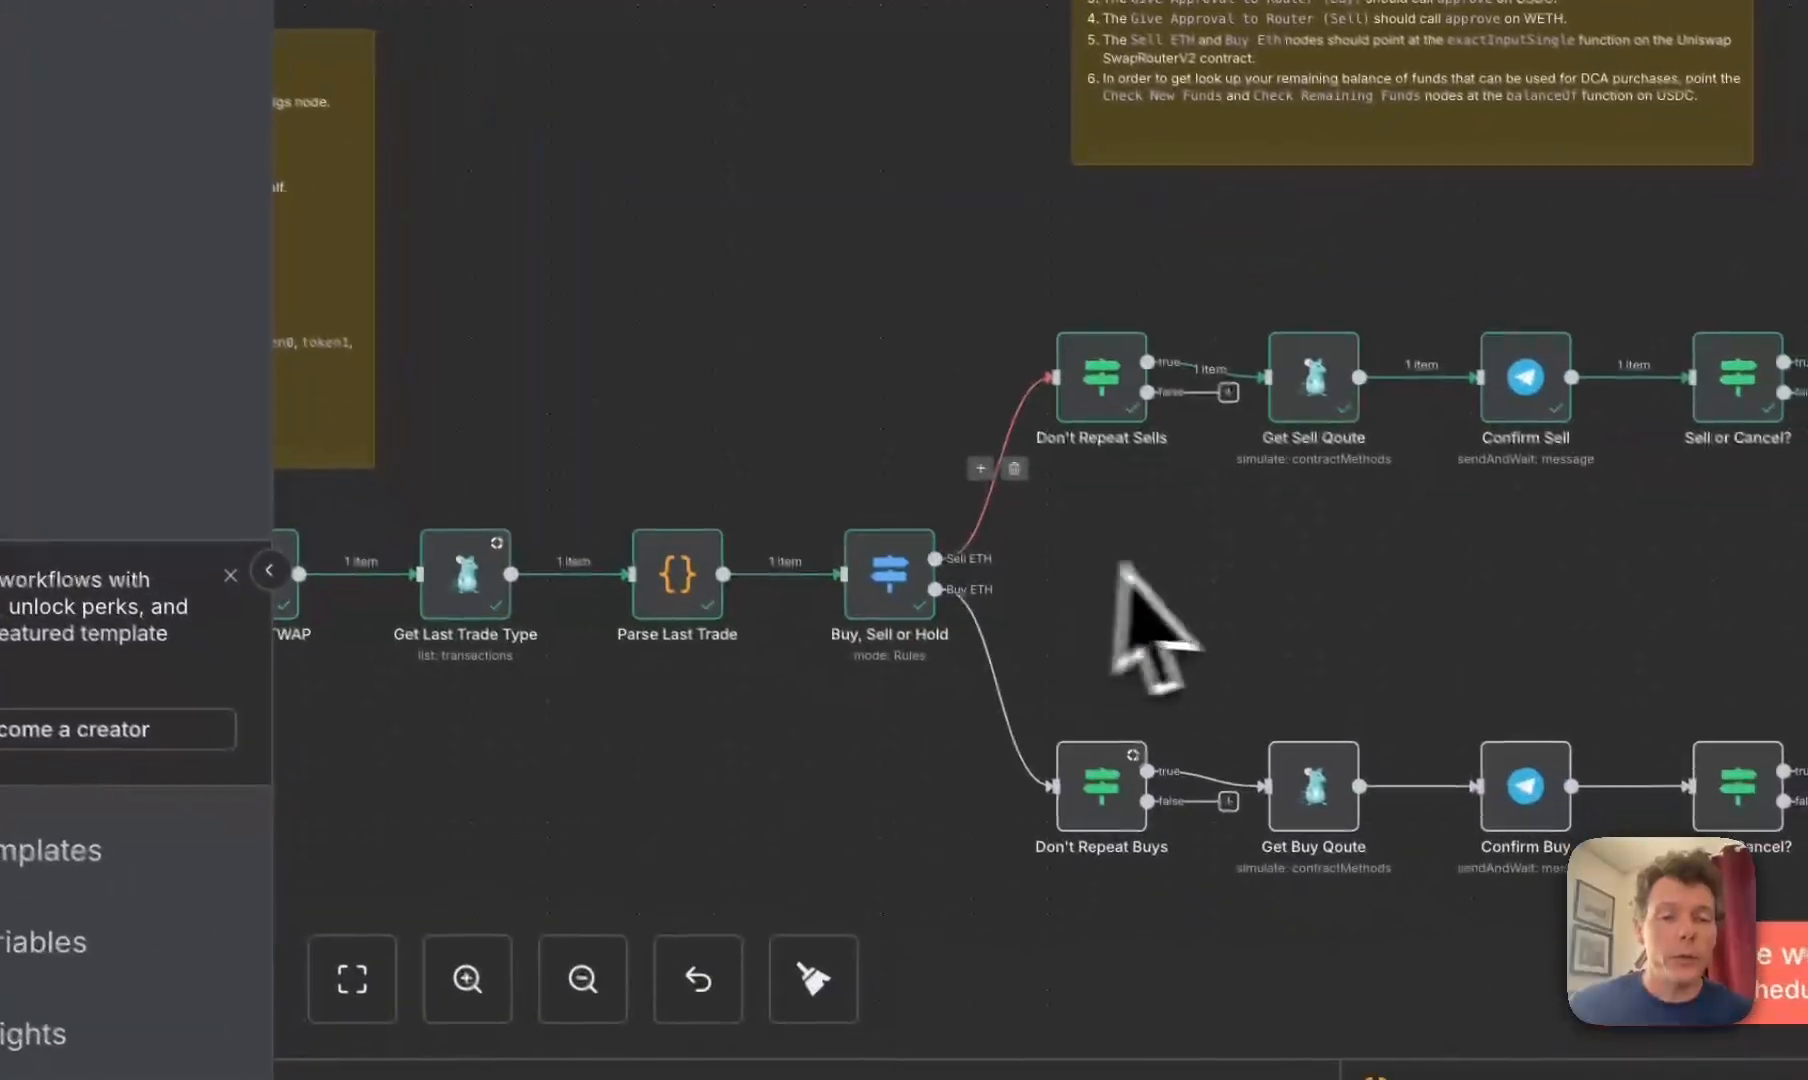
{"action": "scroll", "coordinate": [1150, 600], "scroll_direction": "left", "scroll_amount": 10}
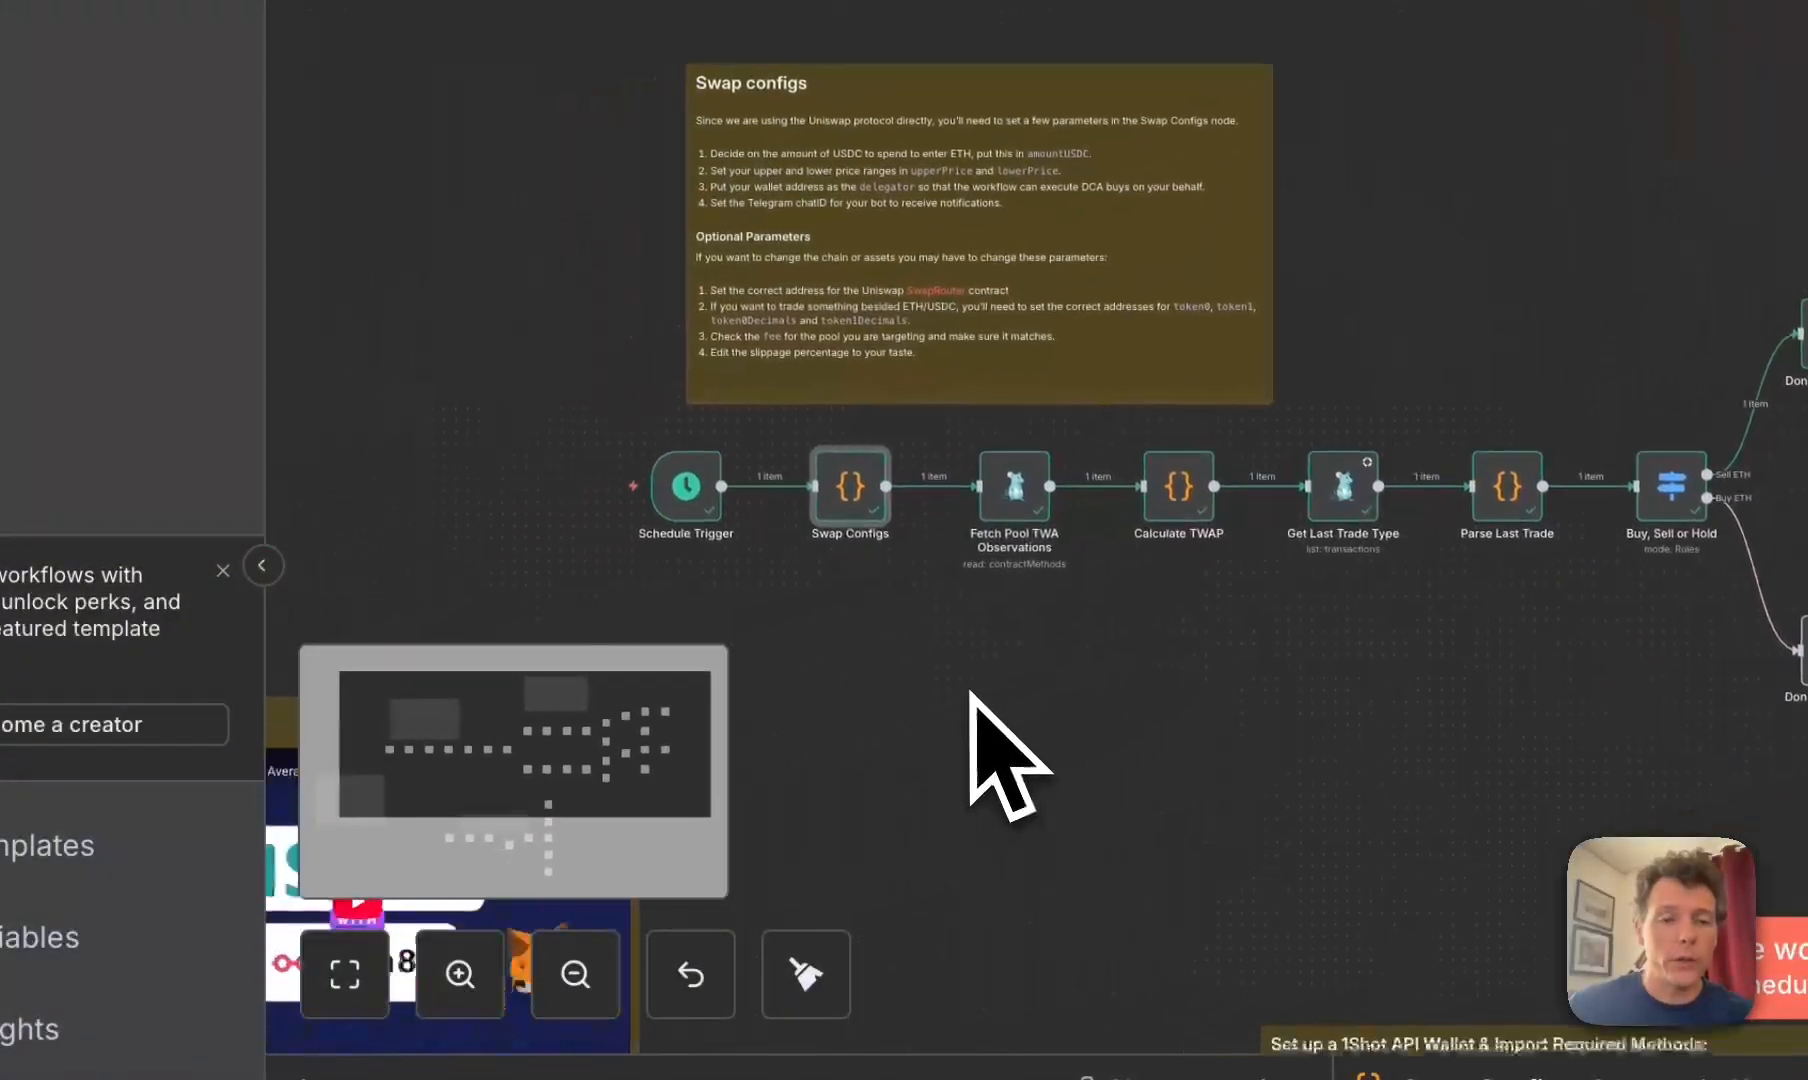
{"action": "double_click", "coordinate": [888, 478]}
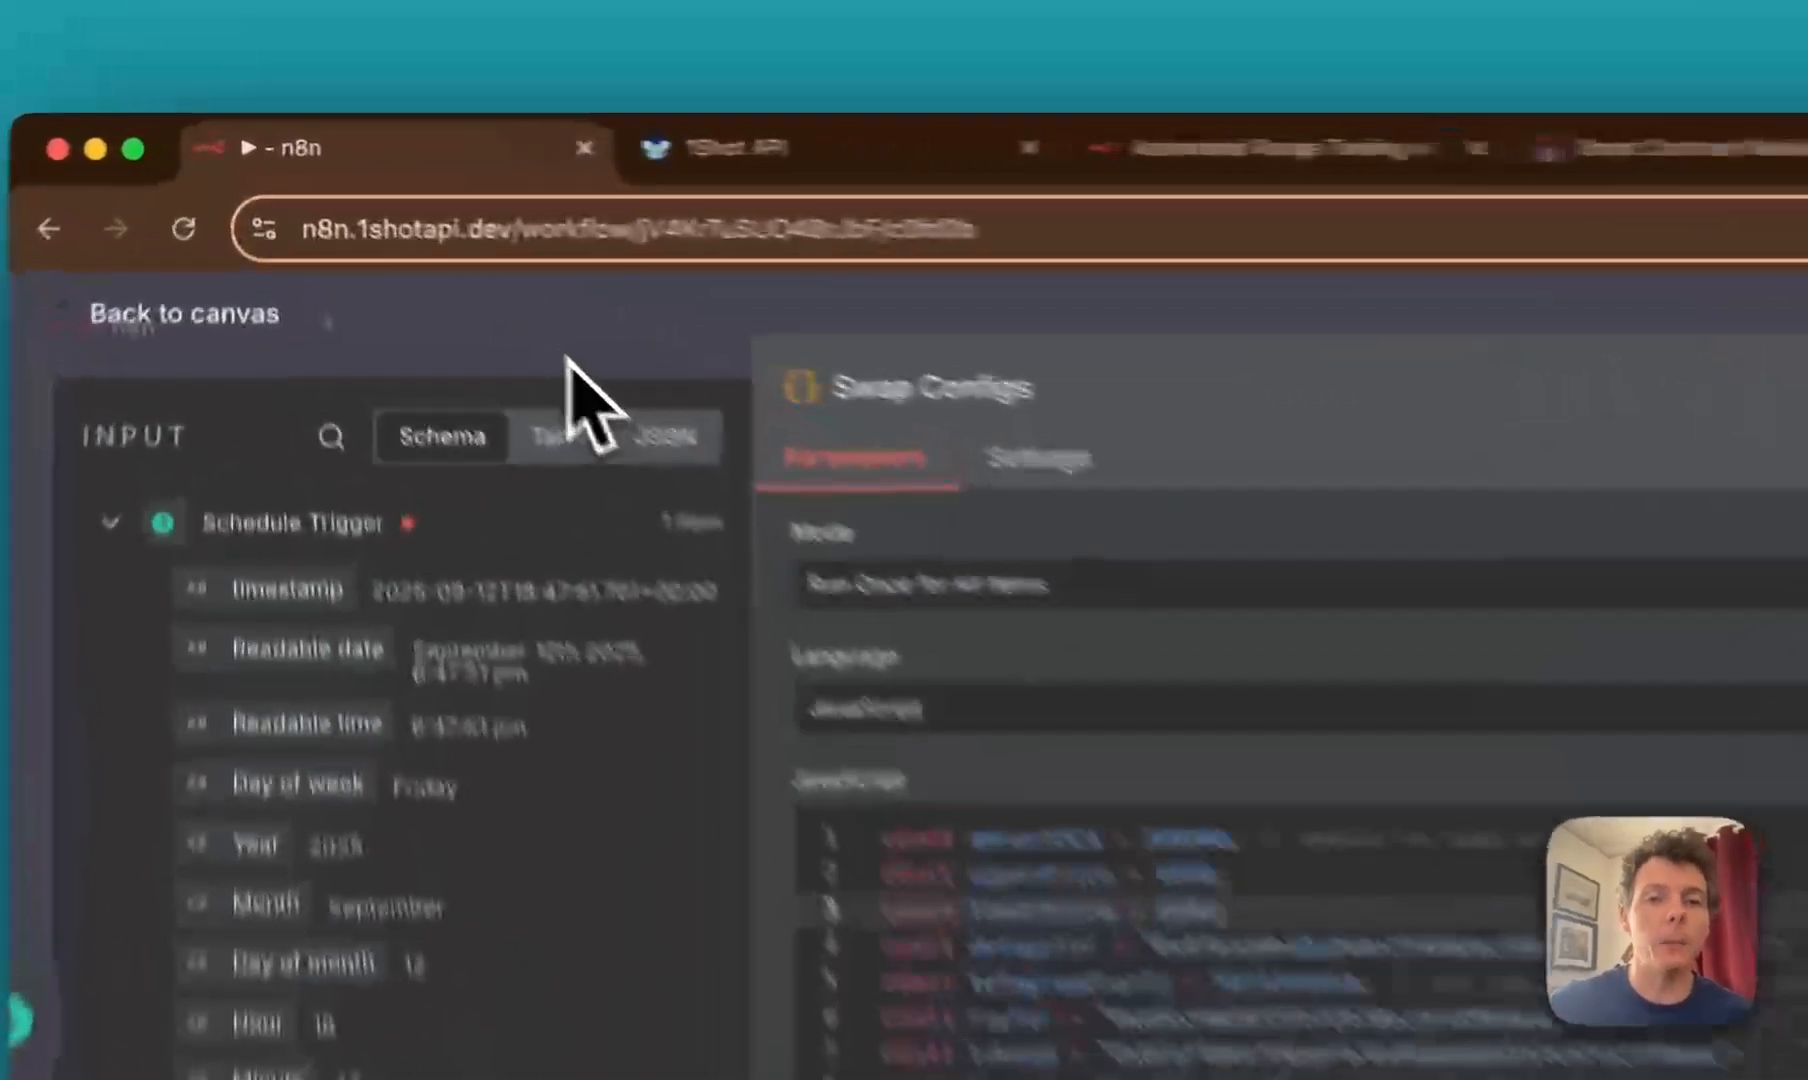
{"action": "left_click", "coordinate": [408, 242]}
{"action": "scroll", "coordinate": [962, 592], "scroll_direction": "down", "scroll_amount": 2}
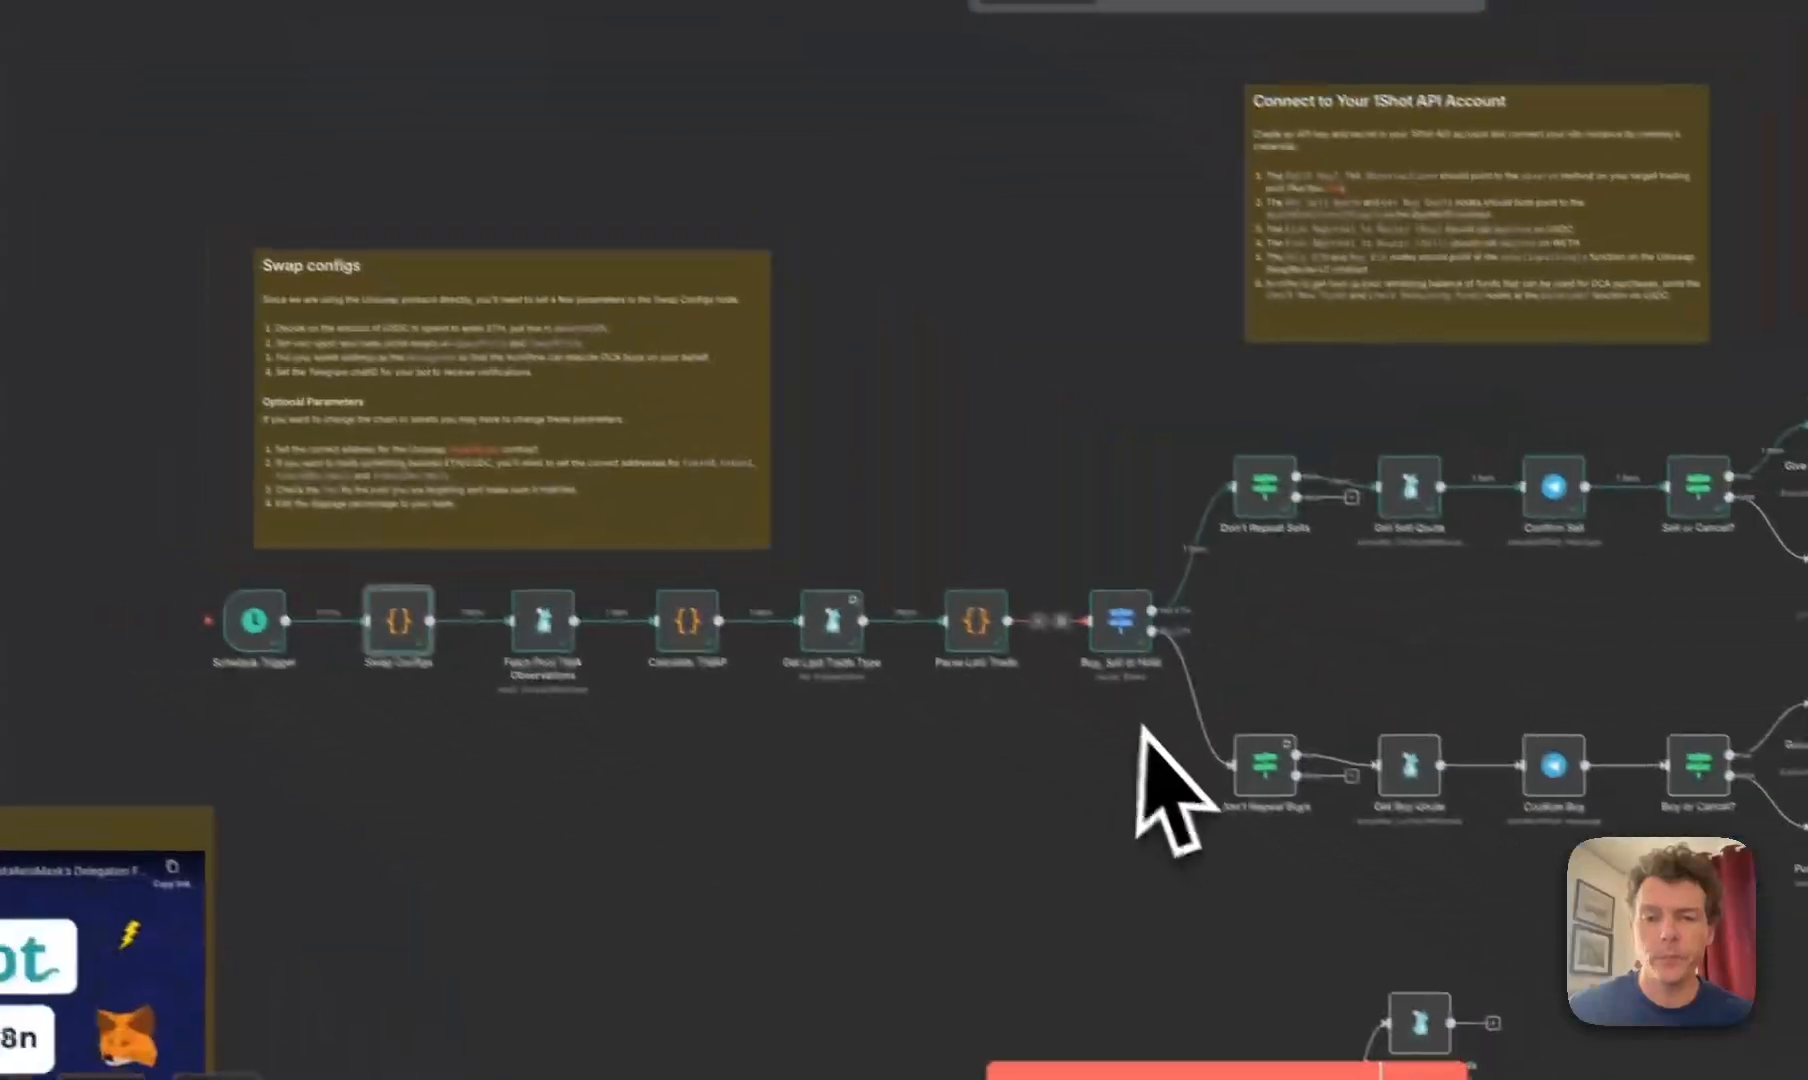
{"action": "scroll", "coordinate": [1143, 728], "scroll_direction": "down", "scroll_amount": 1}
{"action": "scroll", "coordinate": [1143, 726], "scroll_direction": "down", "scroll_amount": 1}
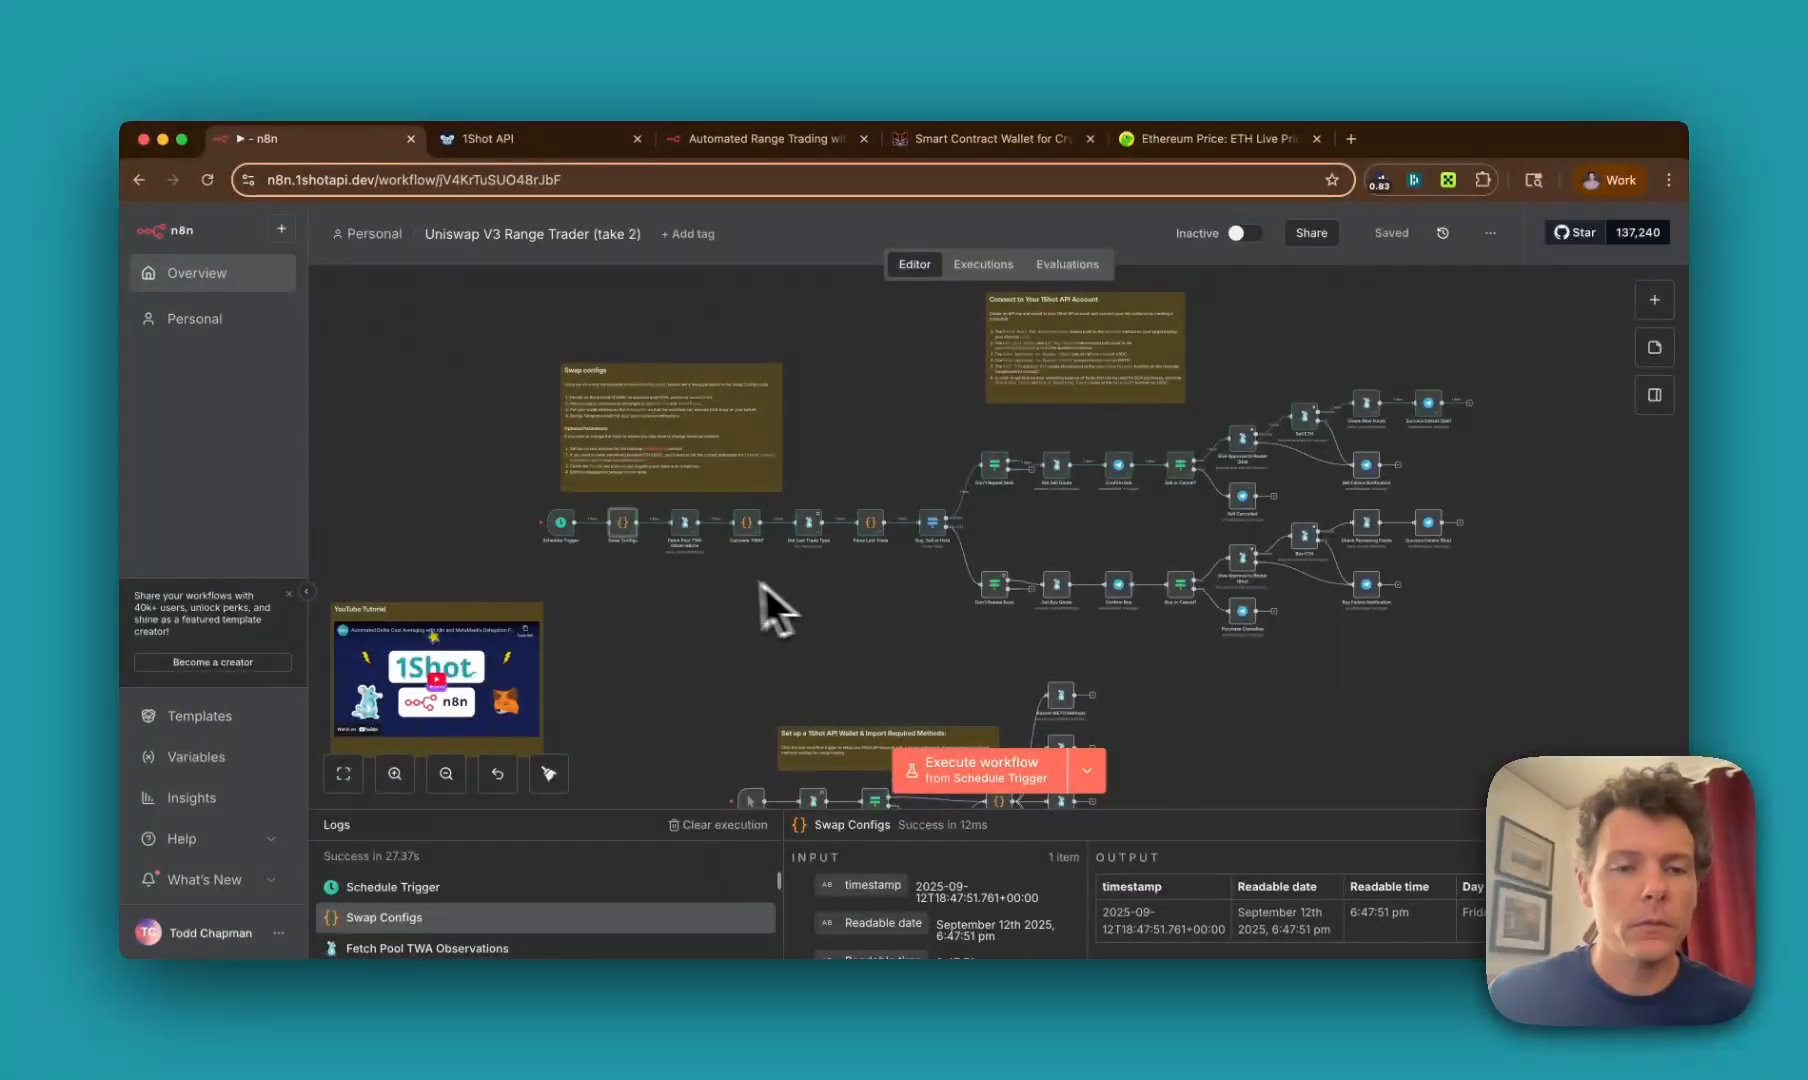
Step: Review the Schedule Trigger node's interval settings, return to the canvas, and fit the whole workflow in view
{"action": "scroll", "coordinate": [606, 560], "scroll_direction": "up", "scroll_amount": 3}
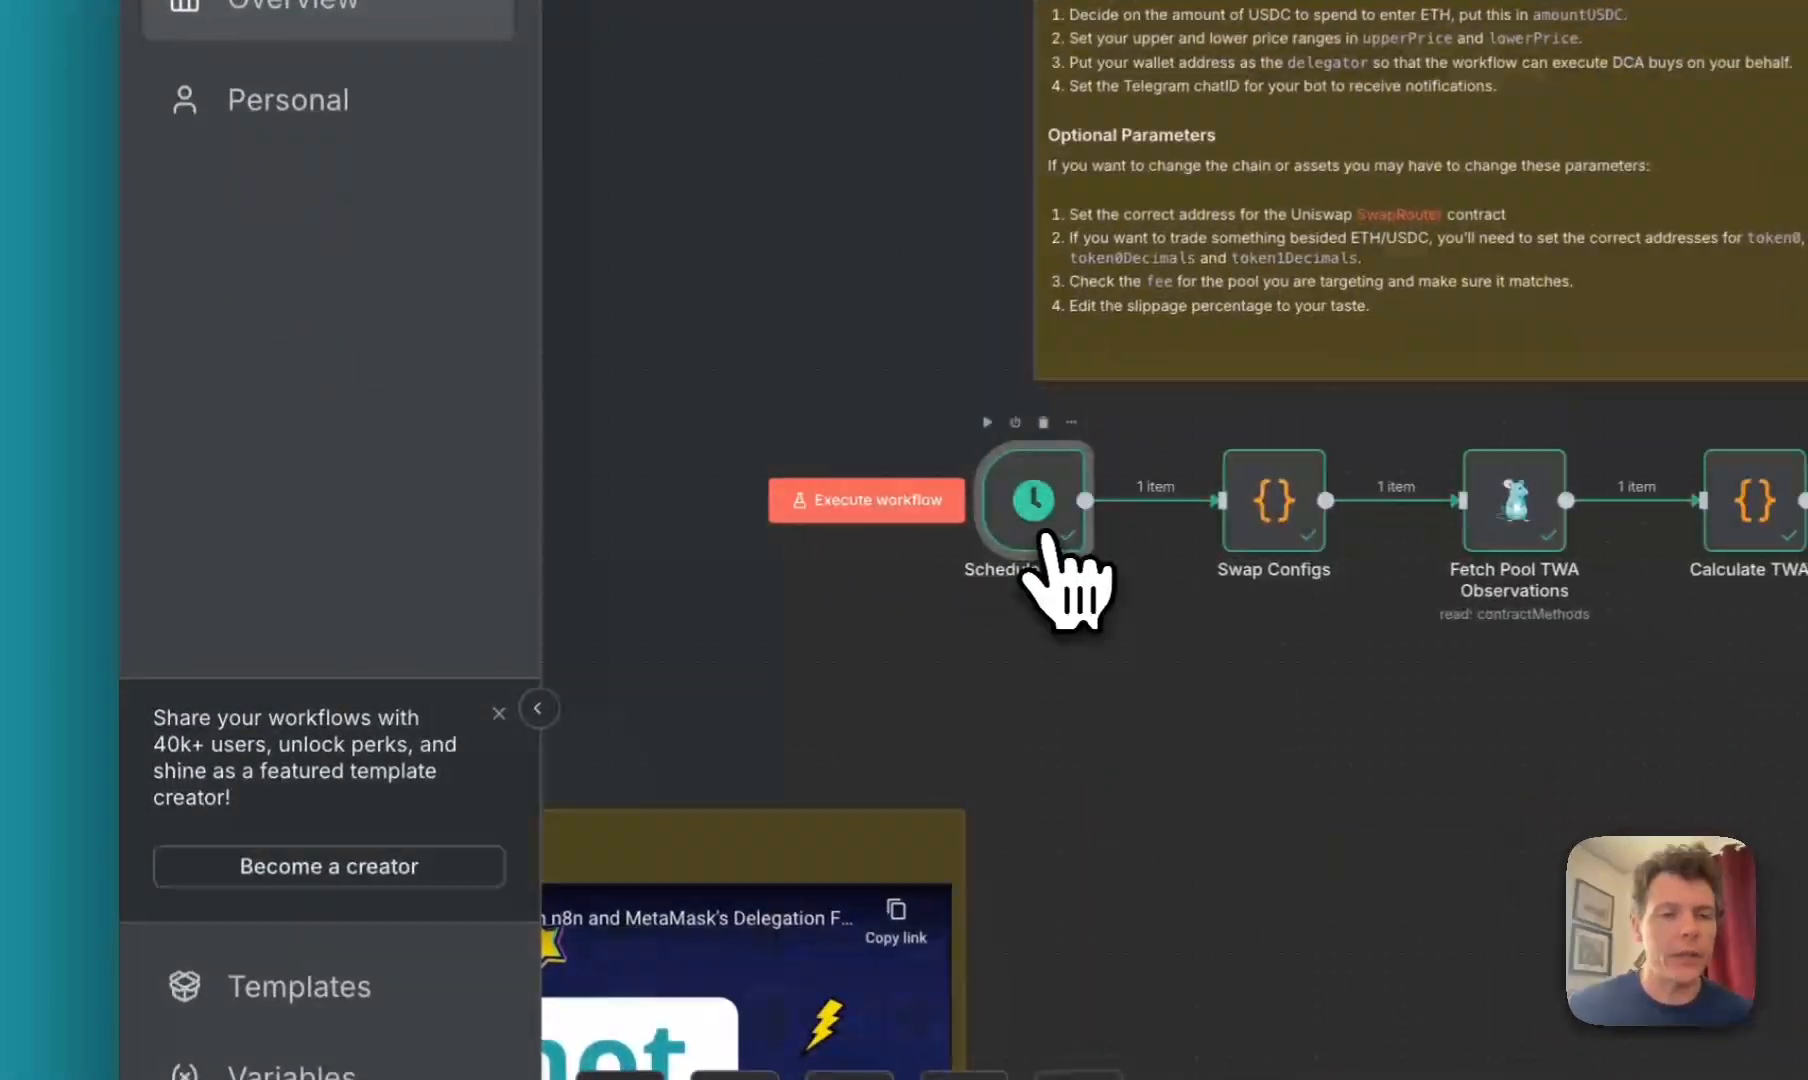
{"action": "double_click", "coordinate": [702, 510]}
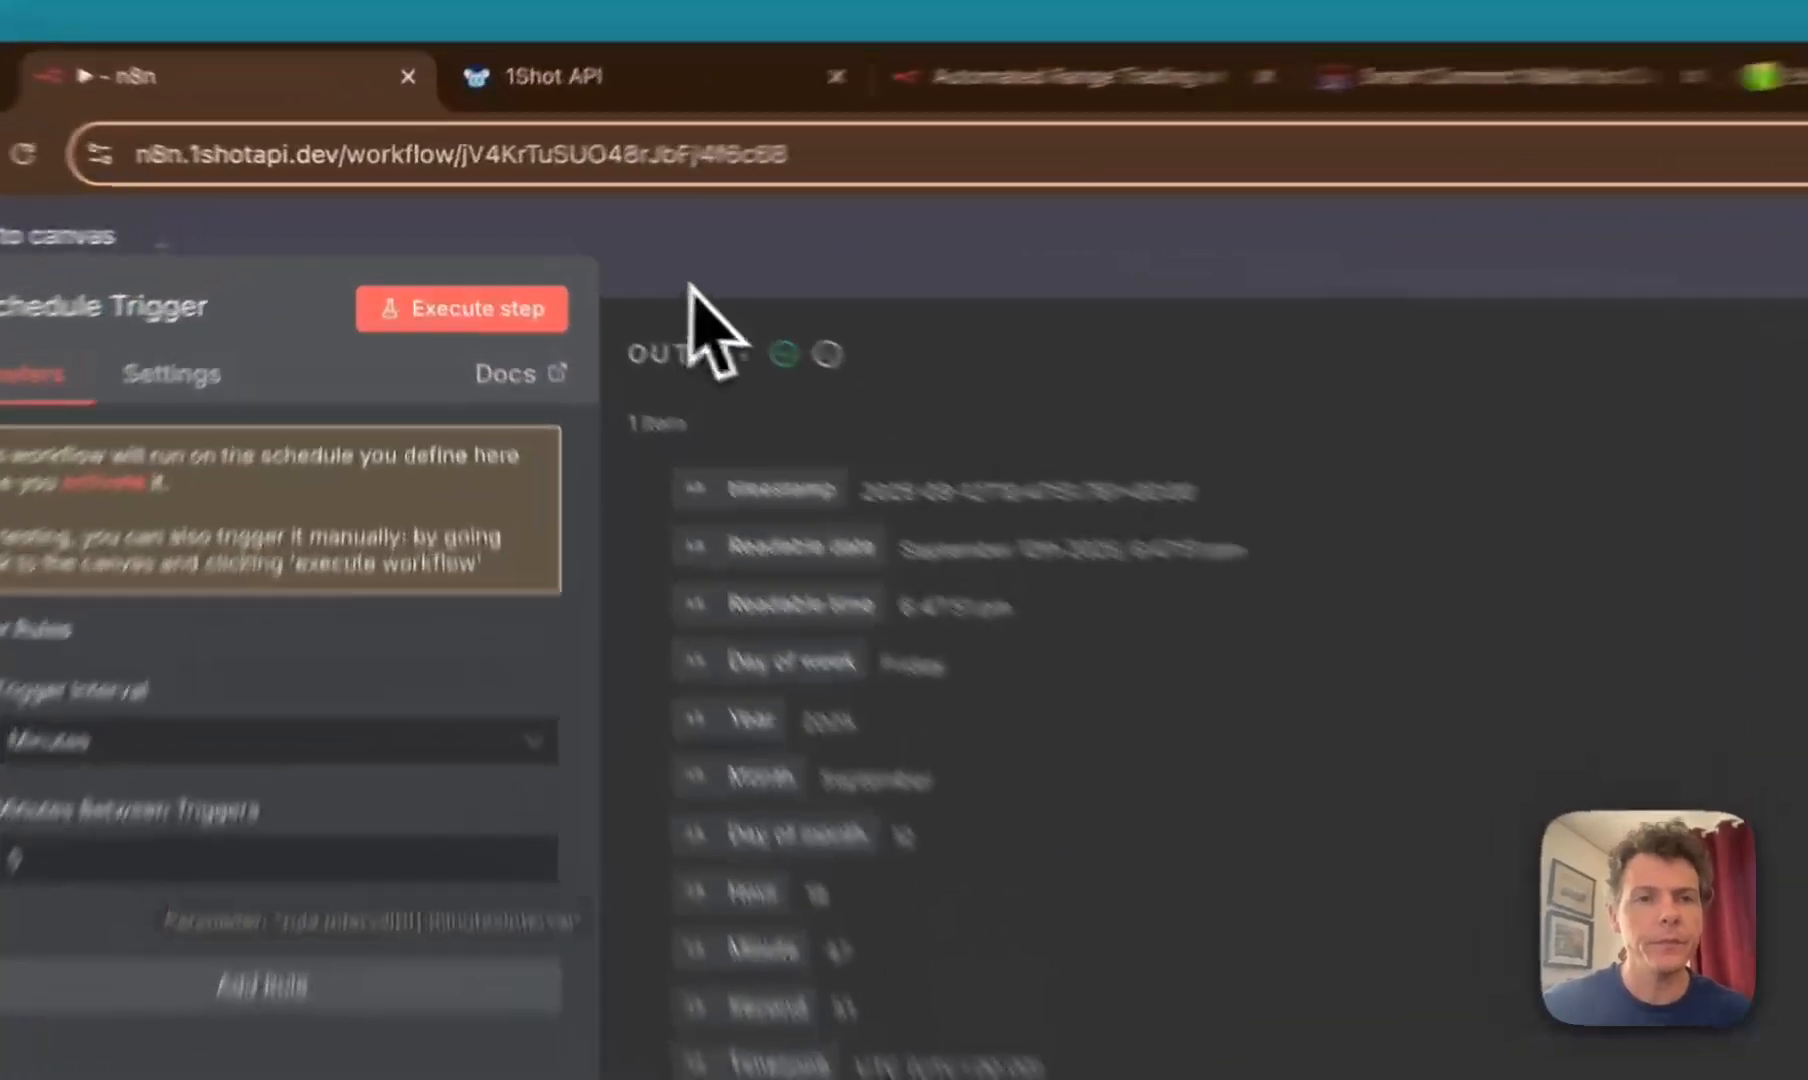
{"action": "left_click", "coordinate": [560, 250]}
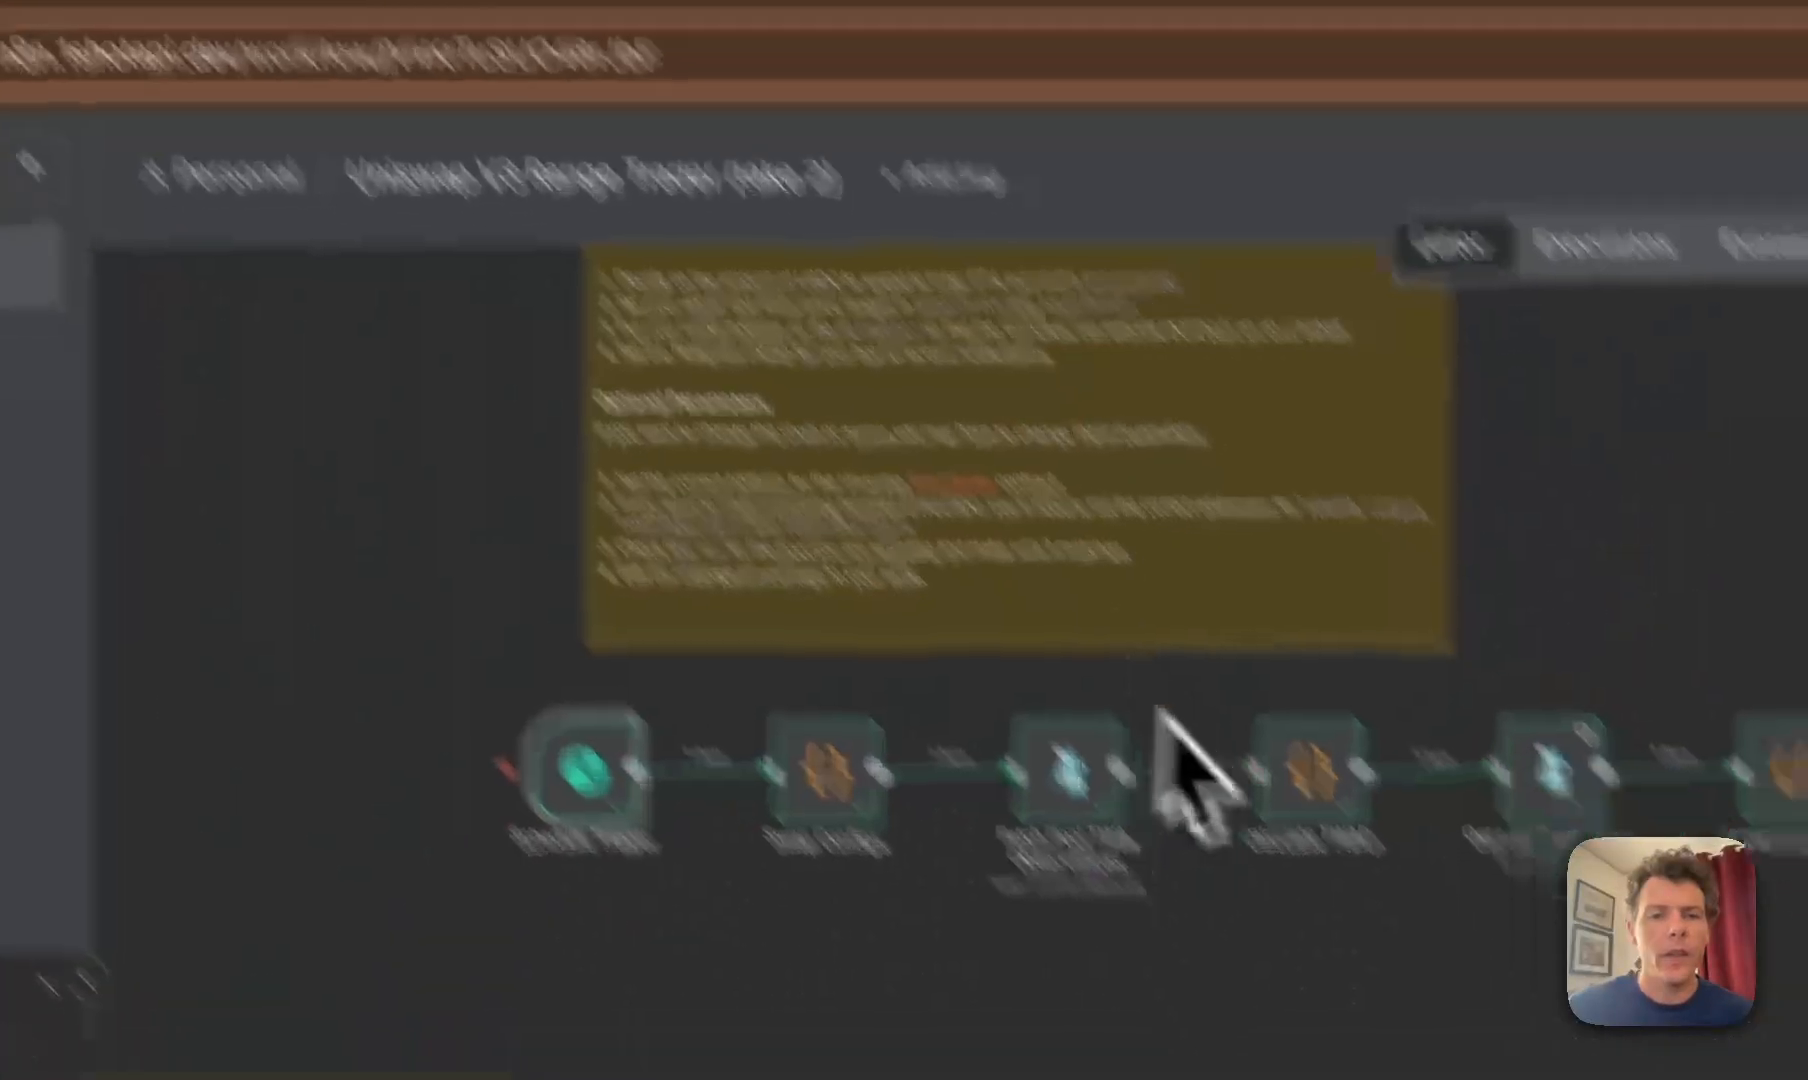
{"action": "scroll", "coordinate": [1160, 712], "scroll_direction": "right", "scroll_amount": 3}
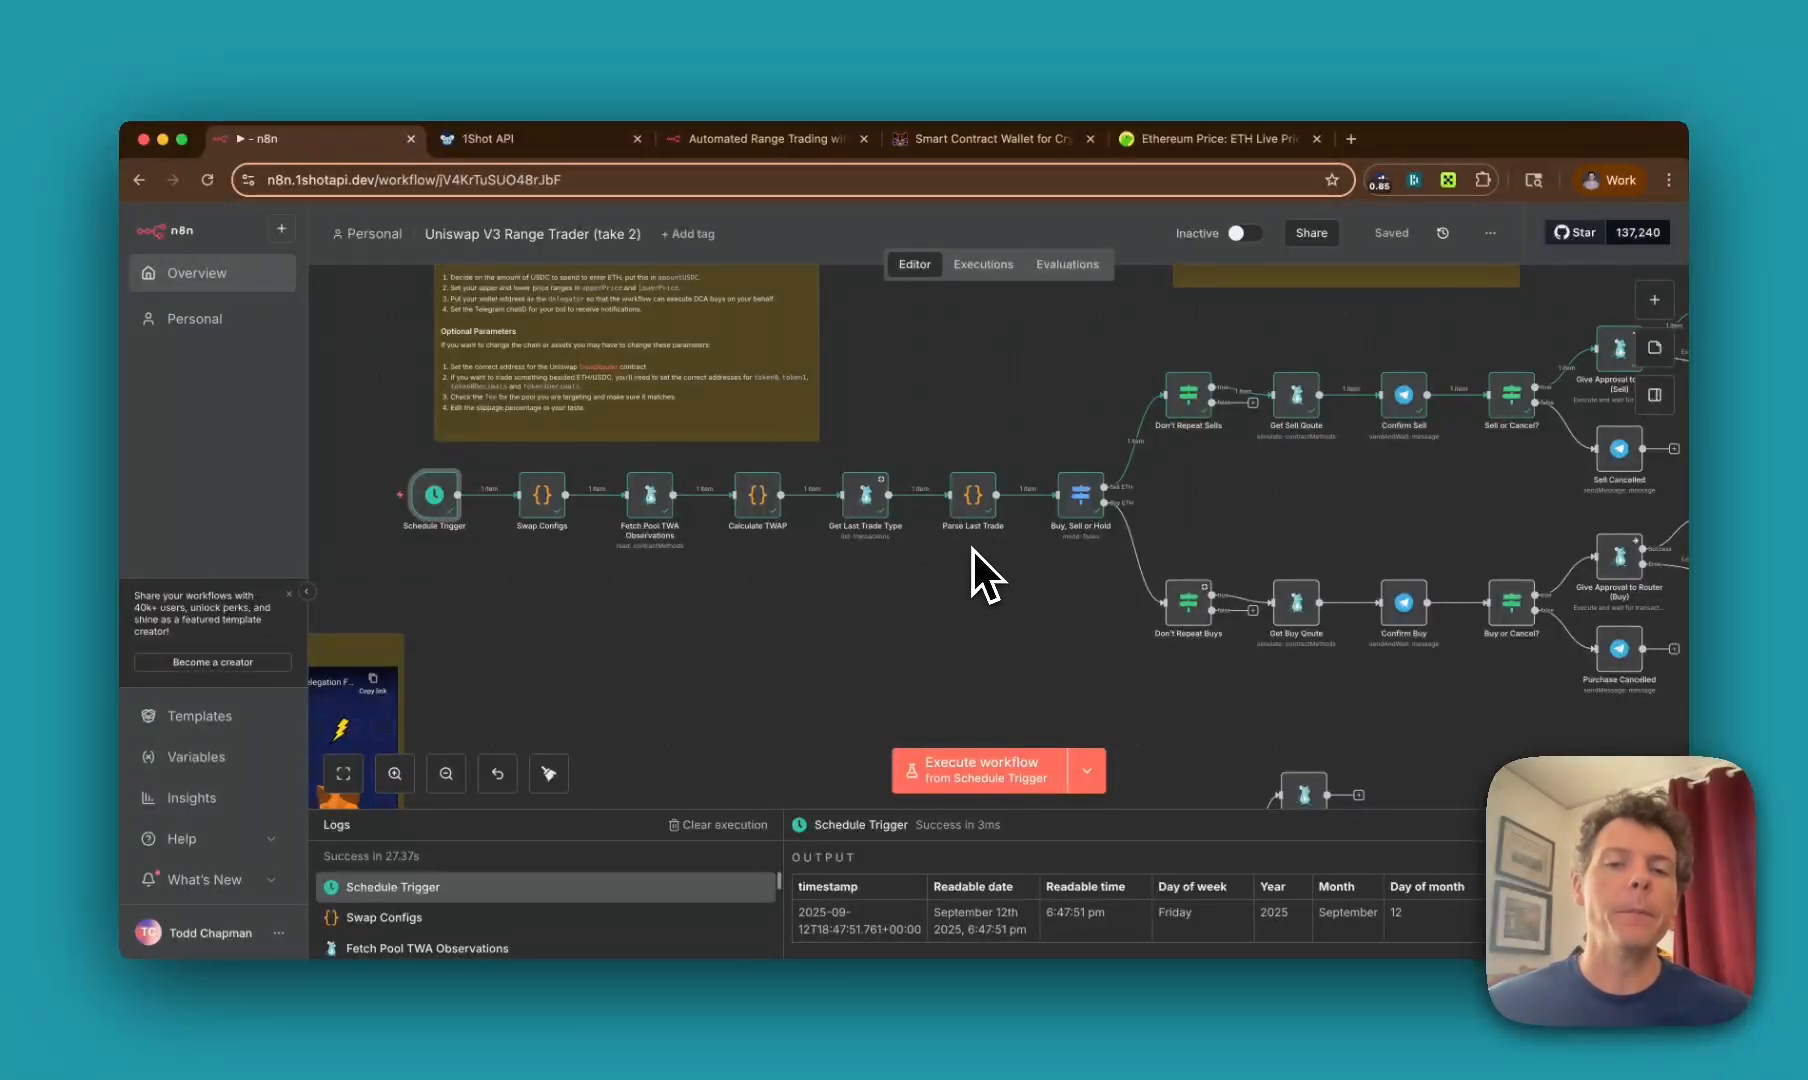
{"action": "scroll", "coordinate": [985, 571], "scroll_direction": "down", "scroll_amount": 5}
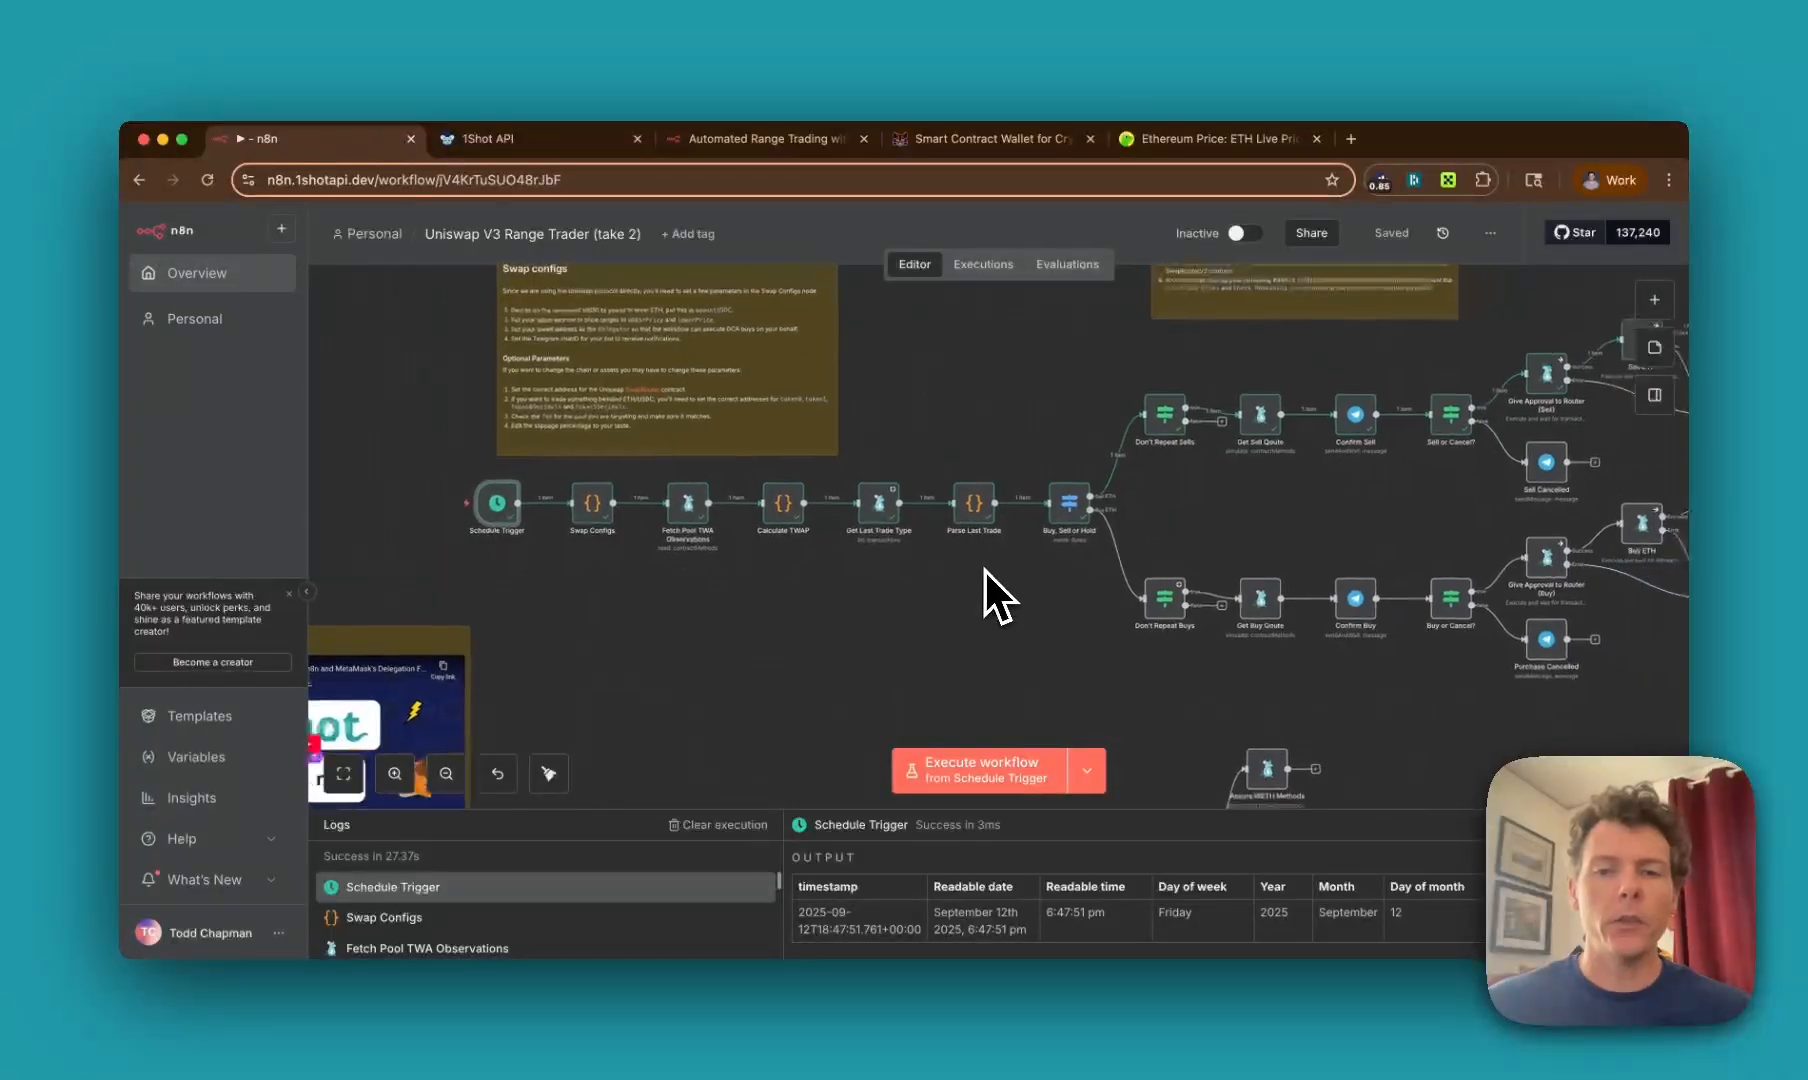
{"action": "scroll", "coordinate": [985, 571], "scroll_direction": "right", "scroll_amount": 5}
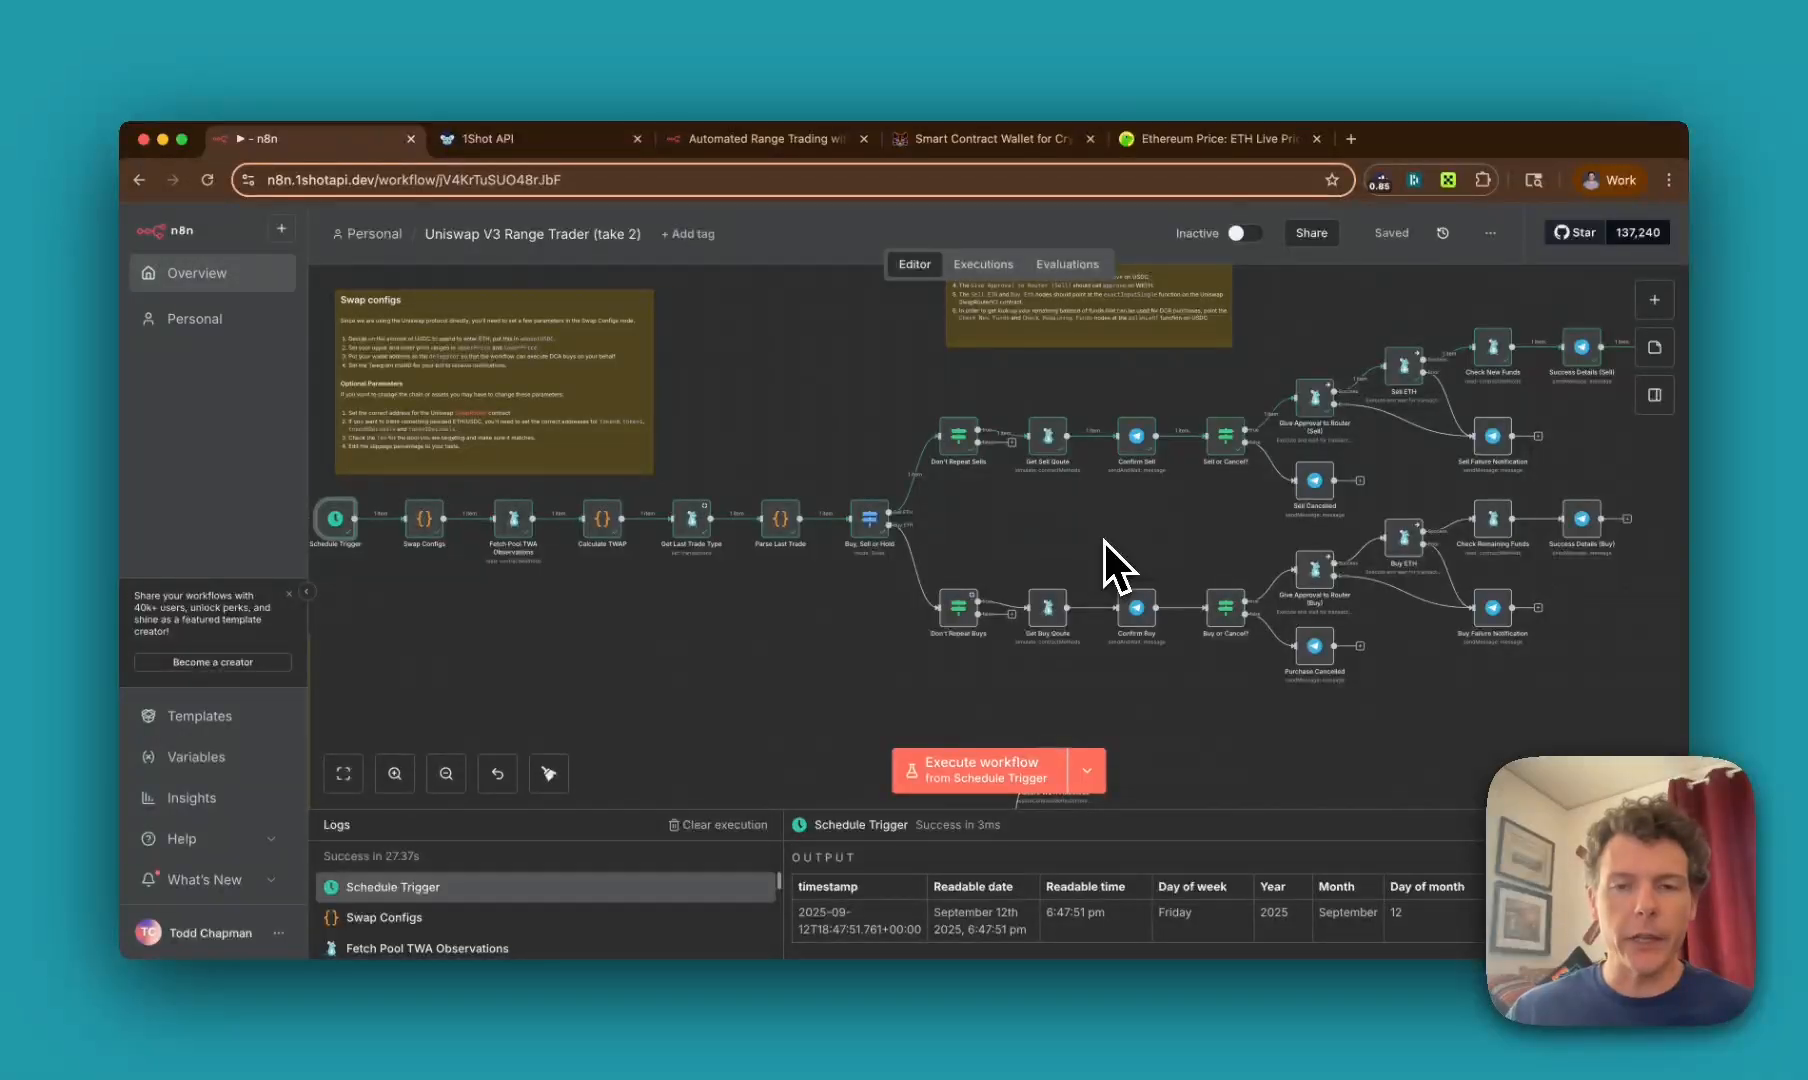
{"action": "key", "text": "1"}
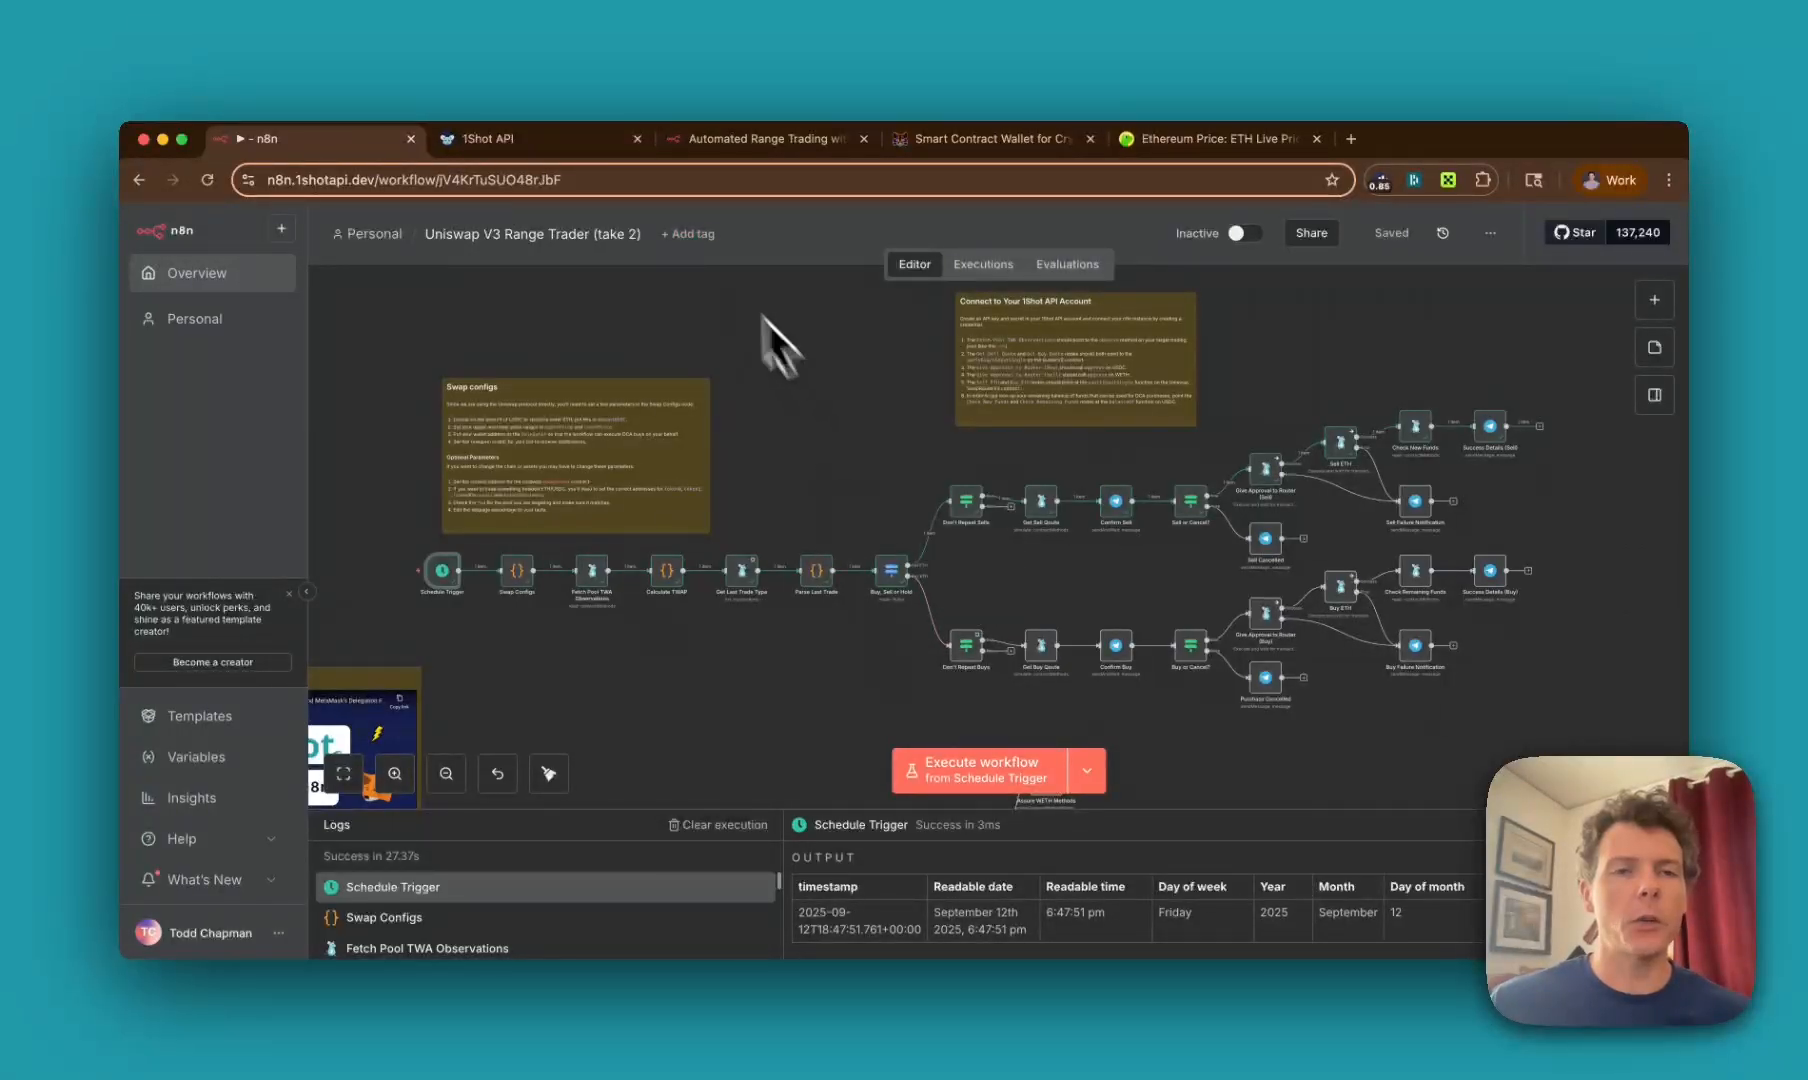
Step: Sign in to the 1Shot API dashboard, view the API Keys page, and open the new-key form, closing it without creating a key
{"action": "left_click", "coordinate": [558, 143]}
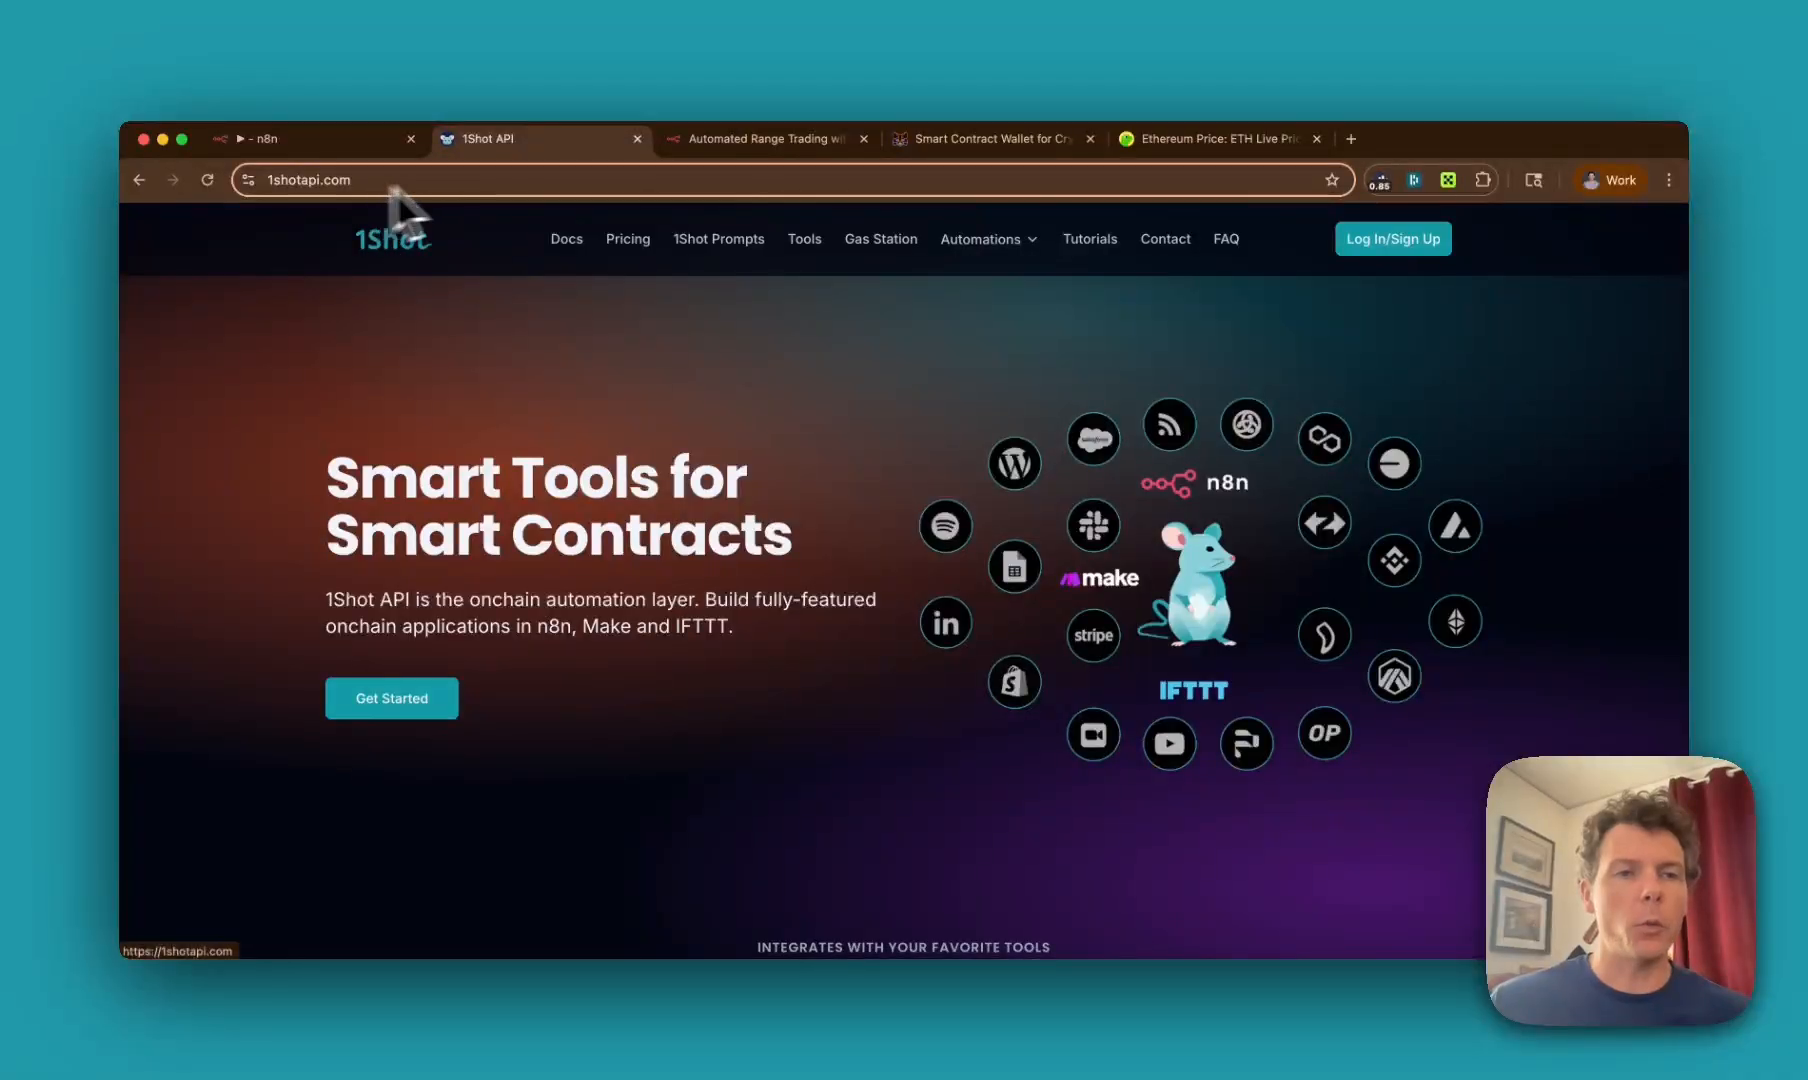
{"action": "left_click", "coordinate": [1370, 244]}
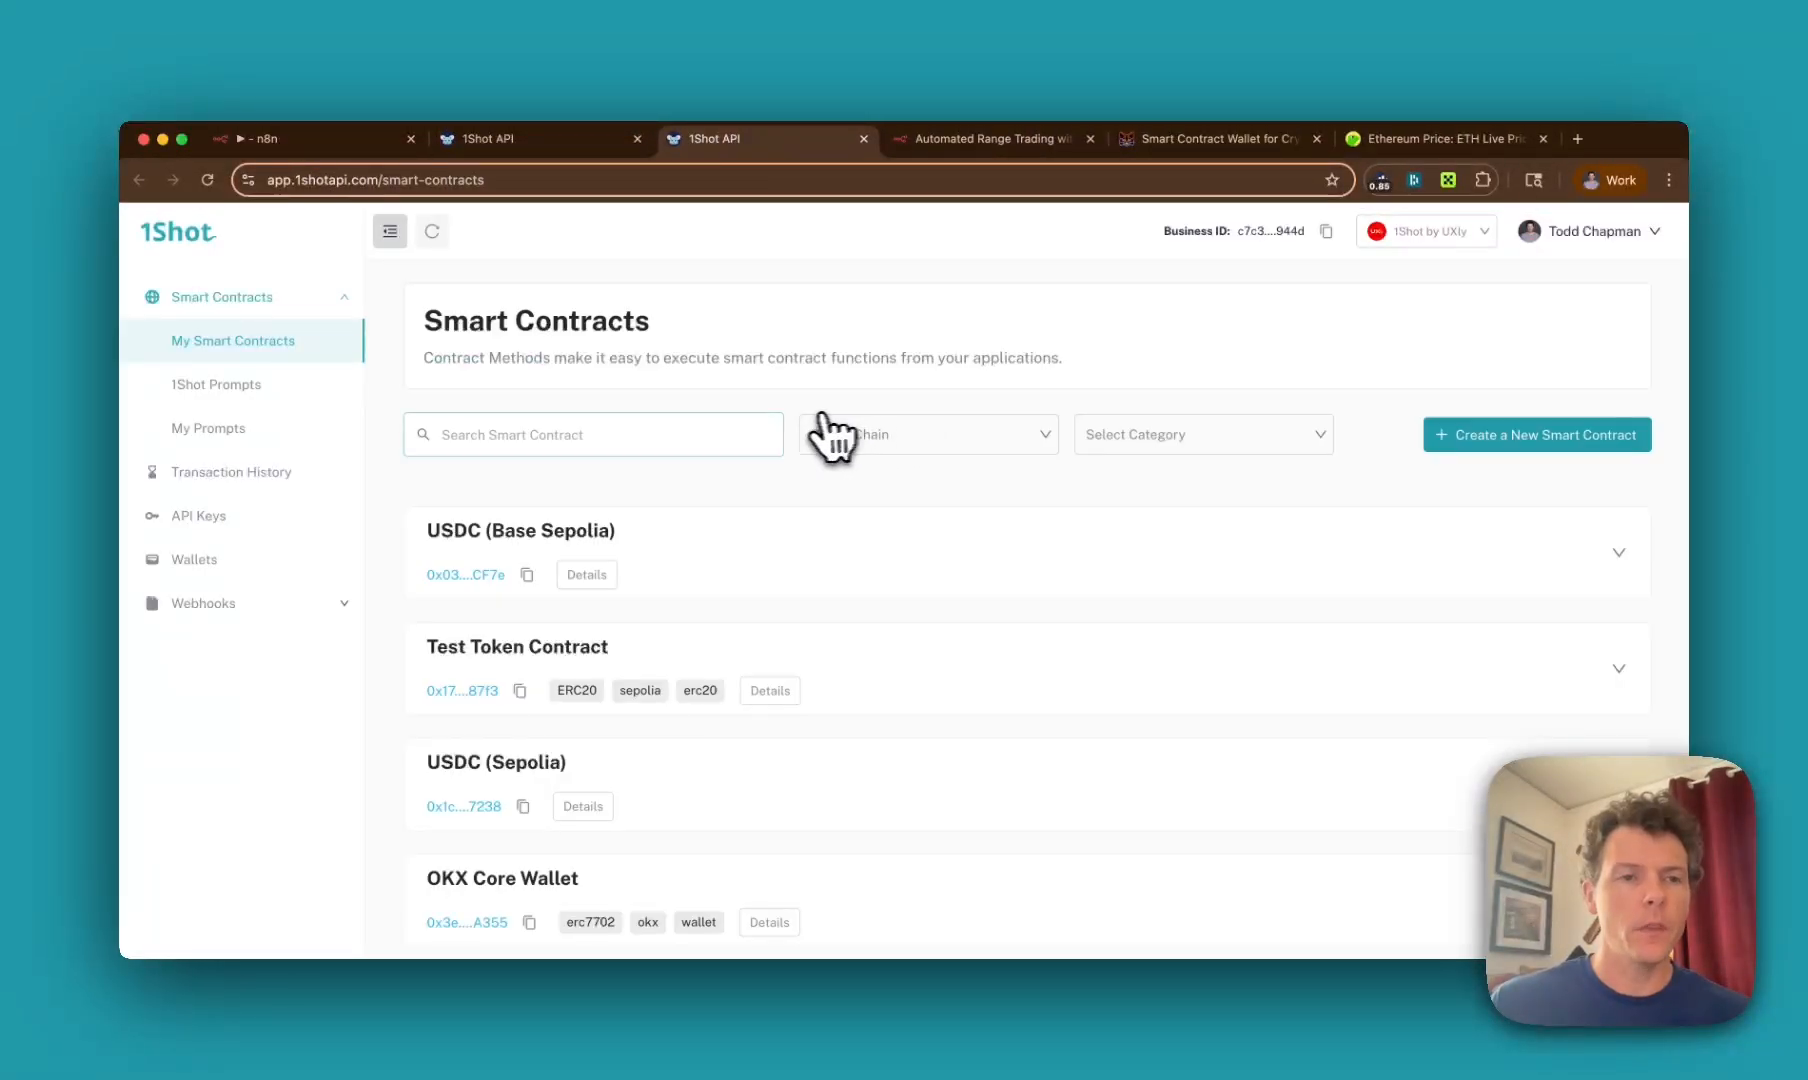
{"action": "left_click", "coordinate": [236, 522]}
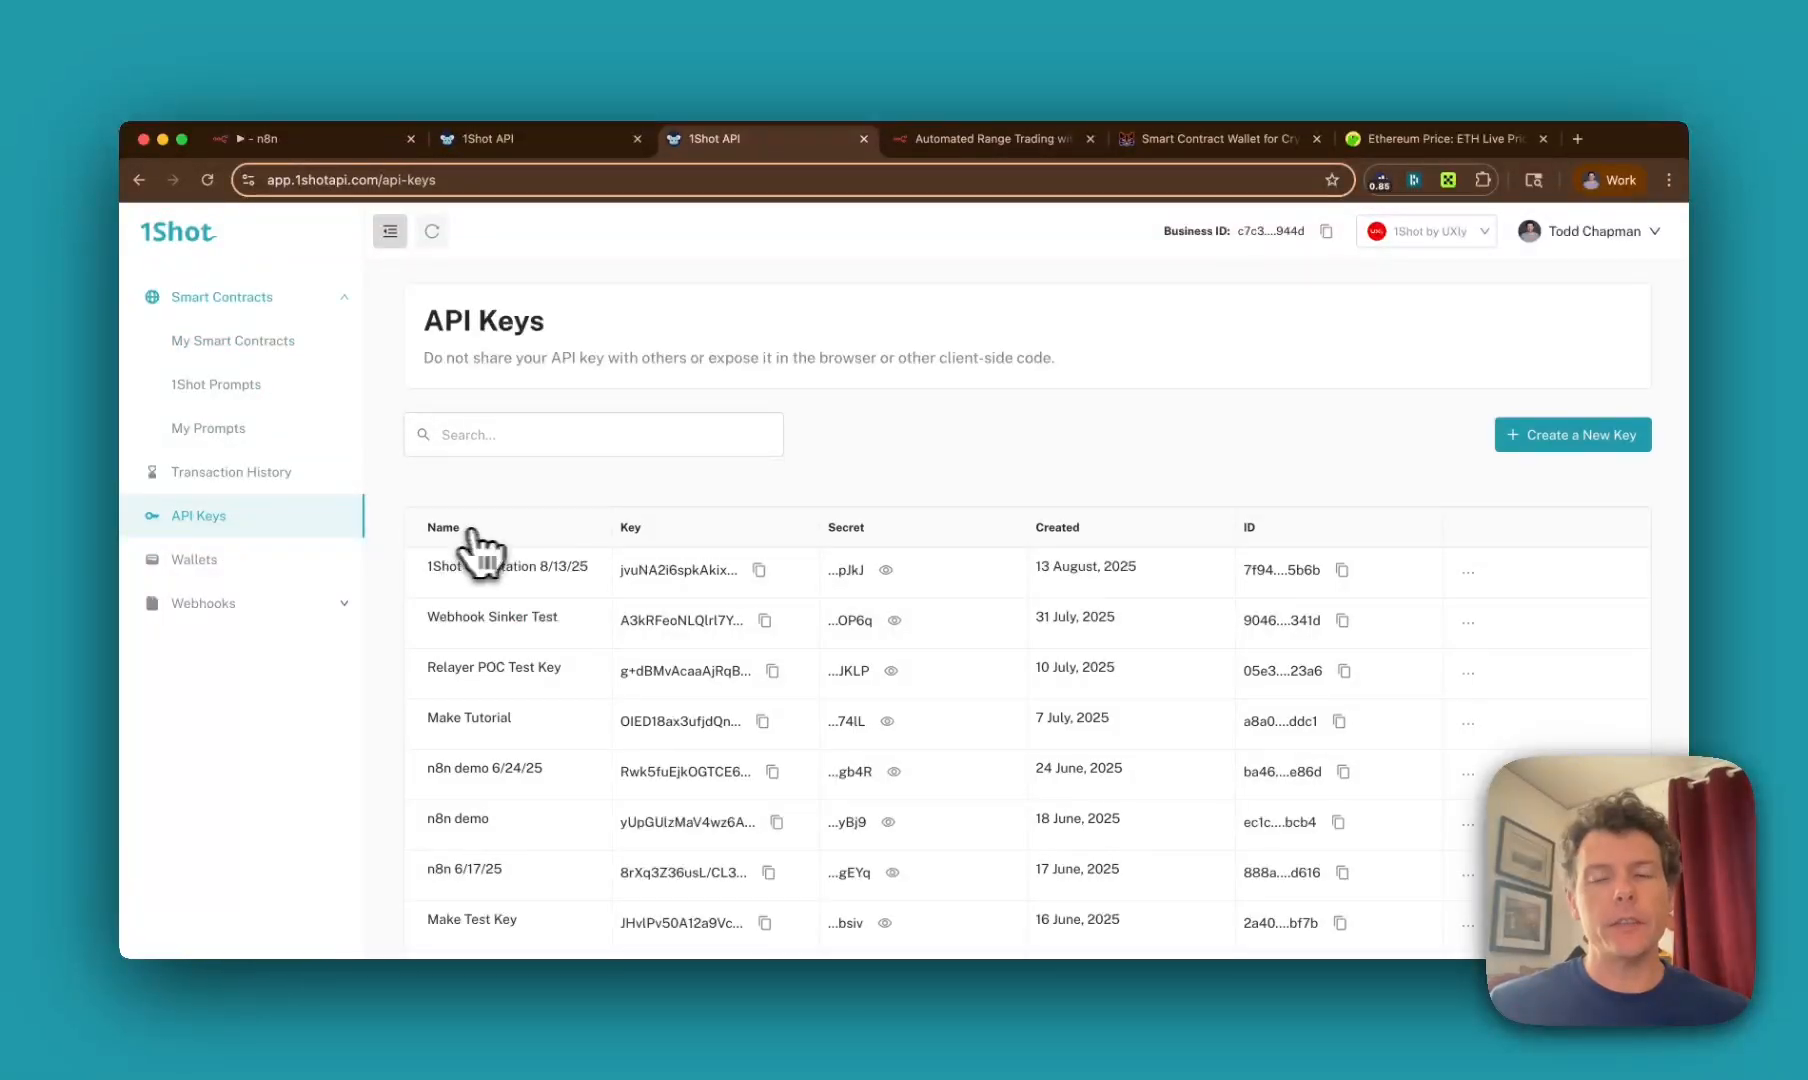
{"action": "left_click", "coordinate": [1532, 448]}
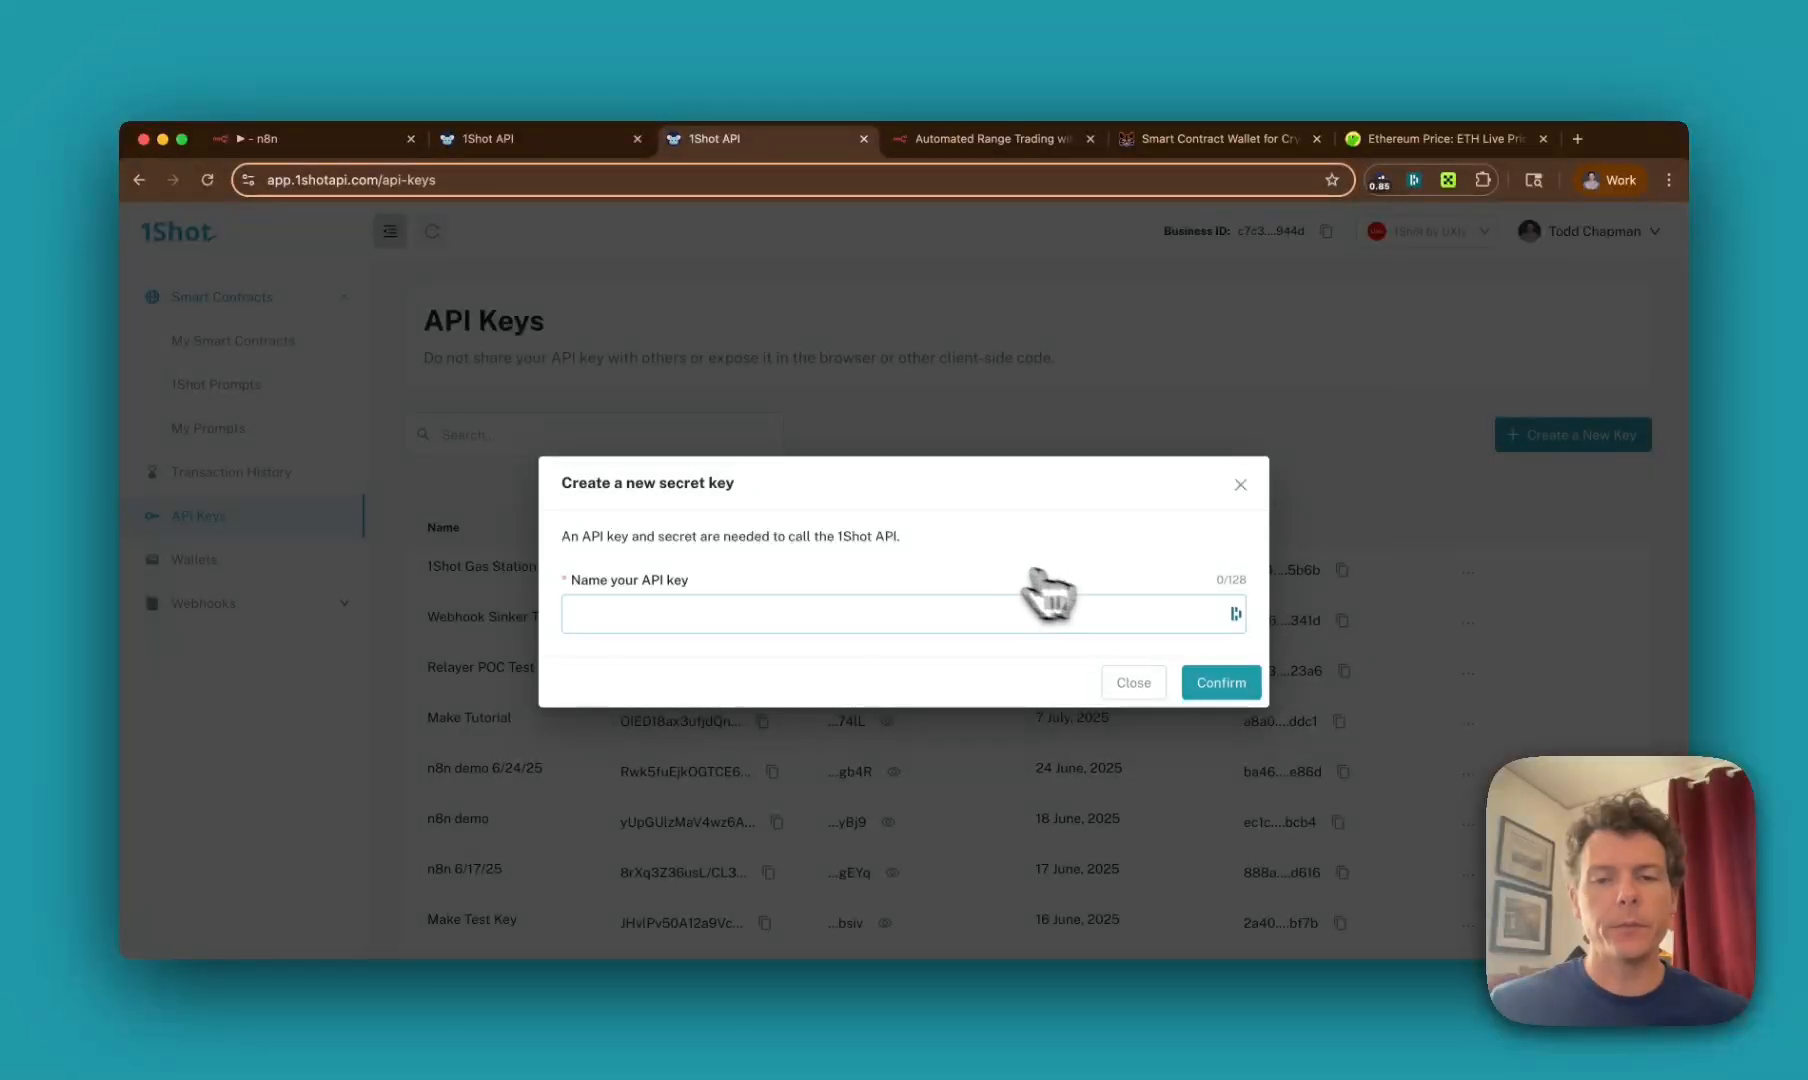
{"action": "left_click", "coordinate": [1135, 683]}
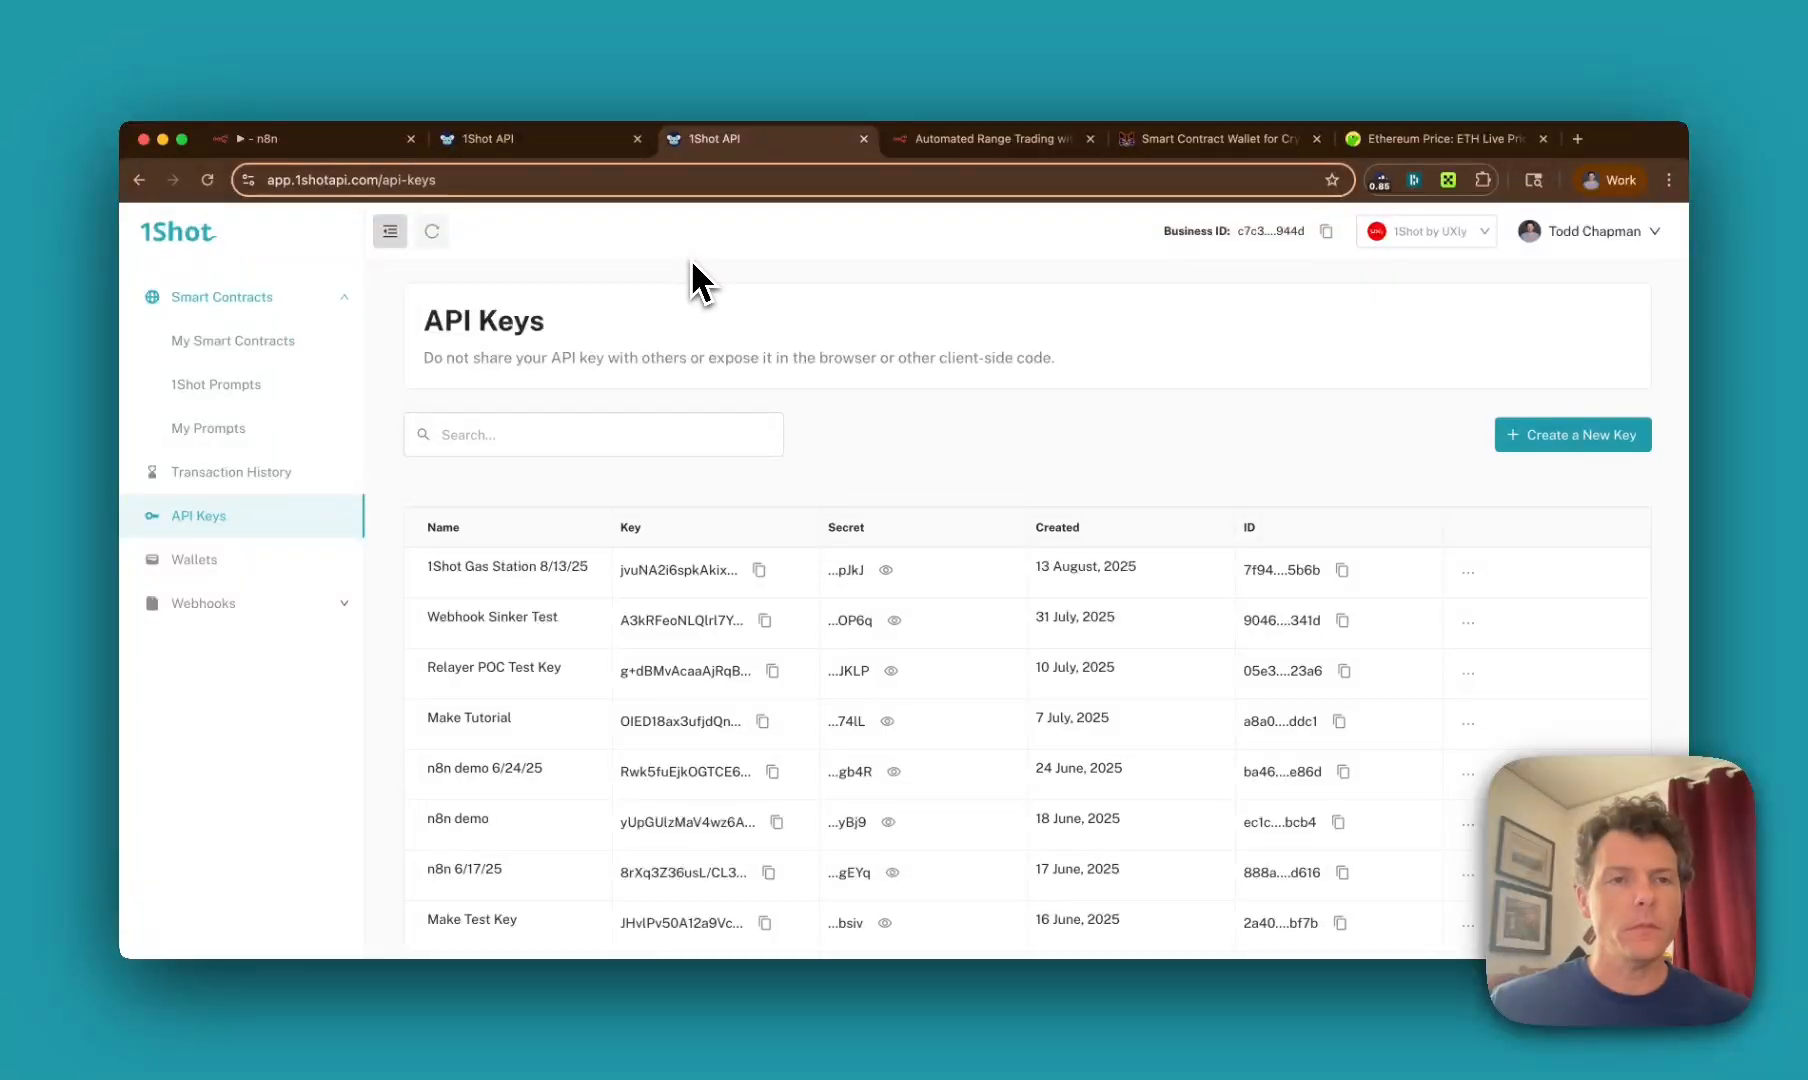
Step: Go to the Automated Range Trading template page on n8n.io and copy the template JSON to the clipboard
{"action": "left_click", "coordinate": [522, 150]}
{"action": "left_click", "coordinate": [362, 143]}
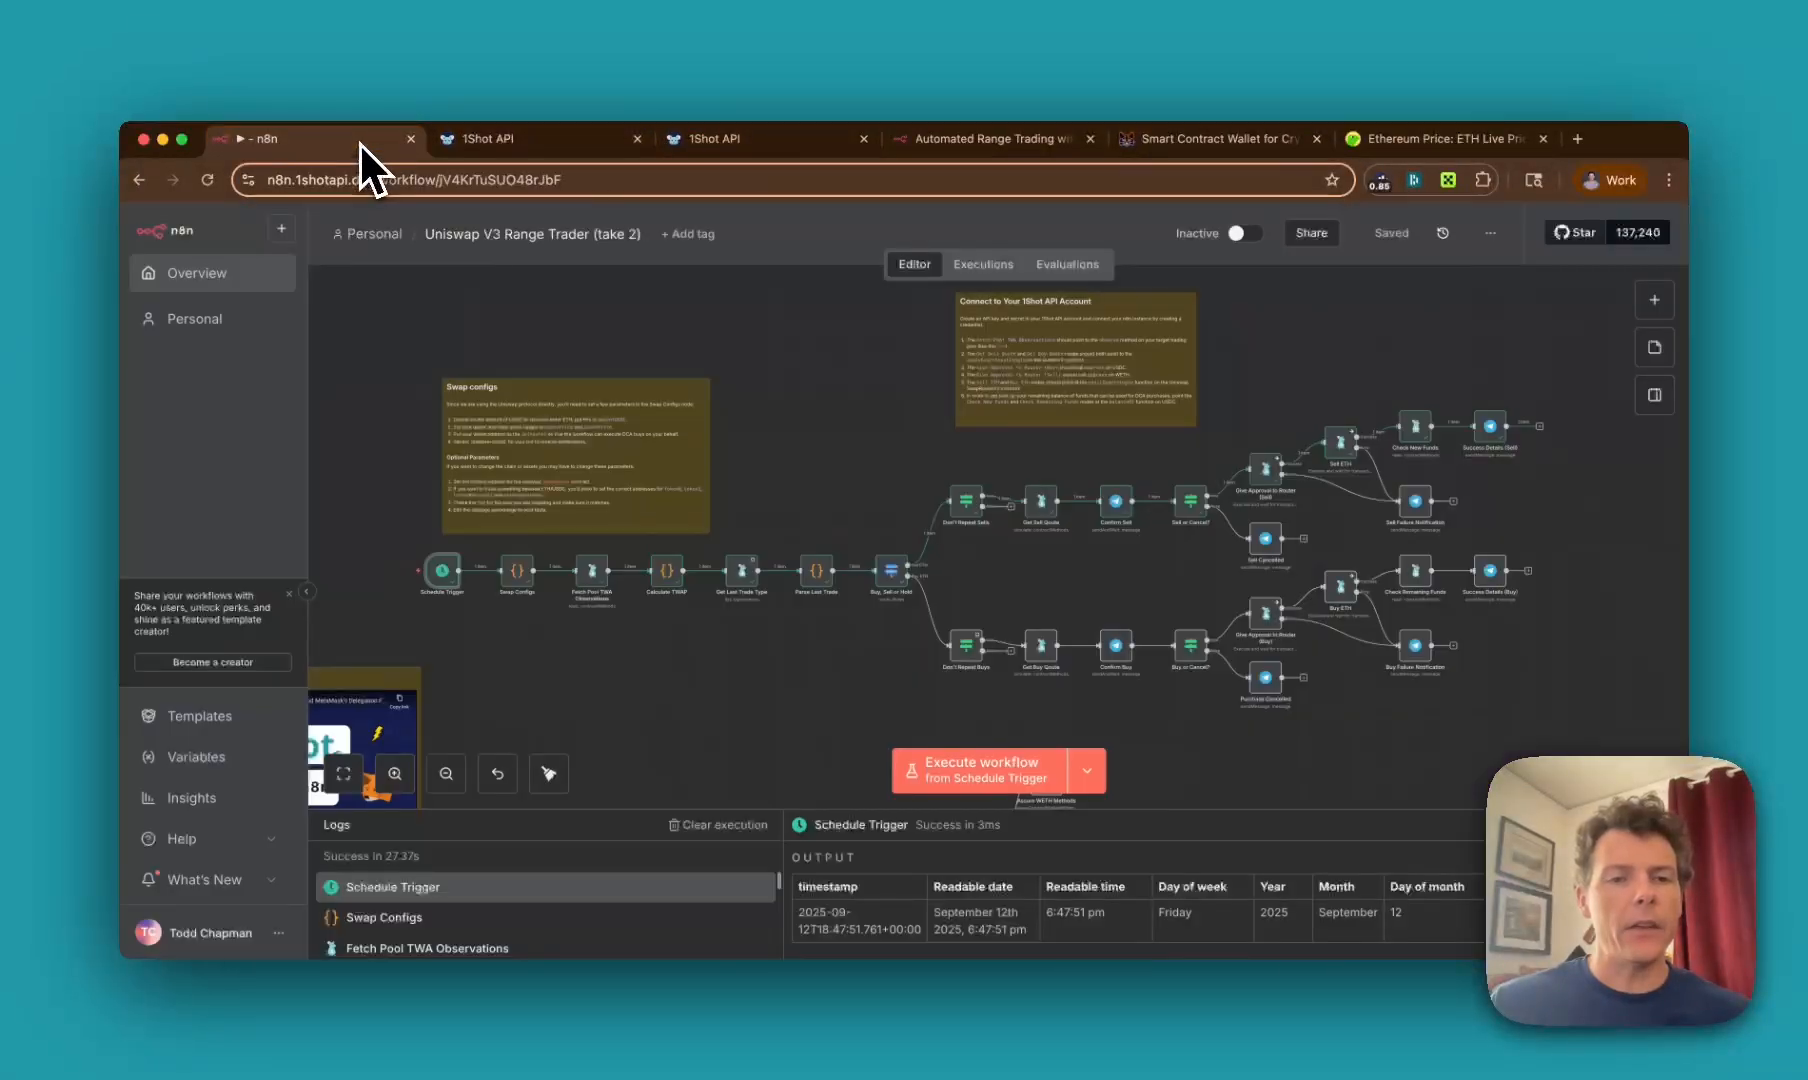
{"action": "left_click", "coordinate": [918, 154]}
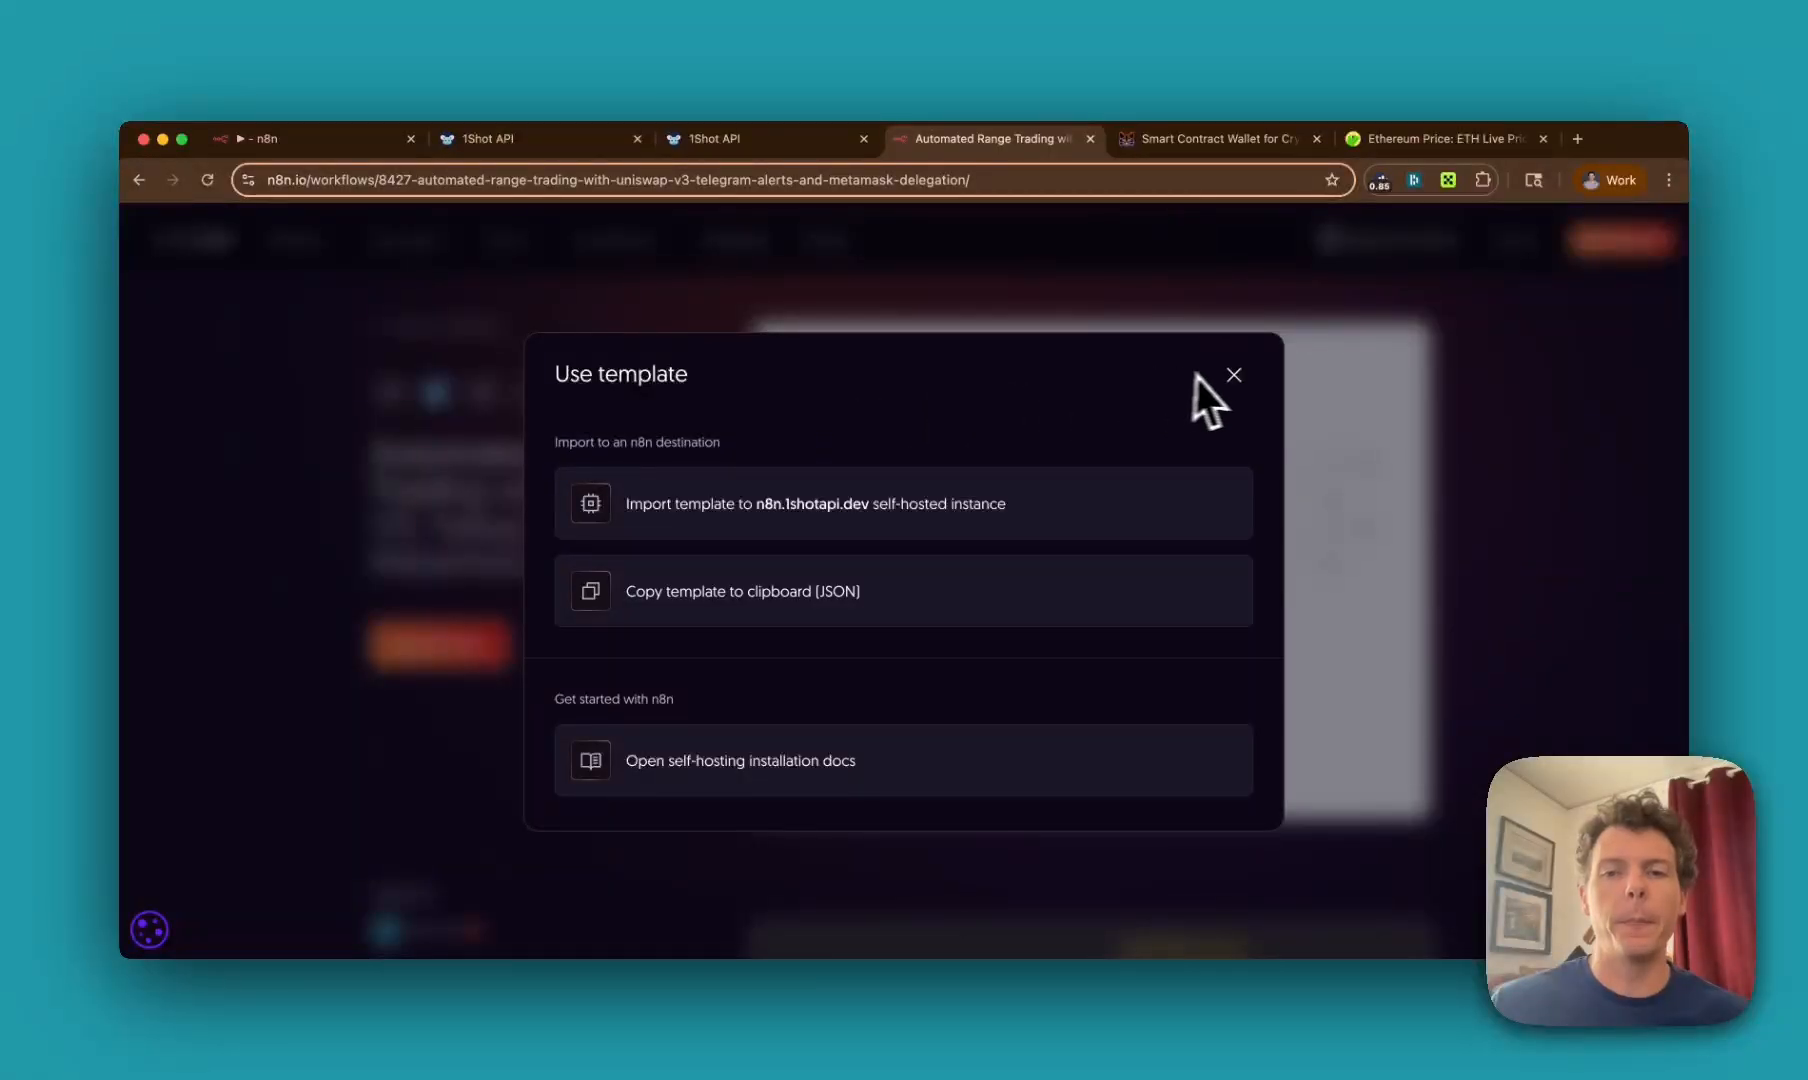
{"action": "left_click", "coordinate": [1233, 375]}
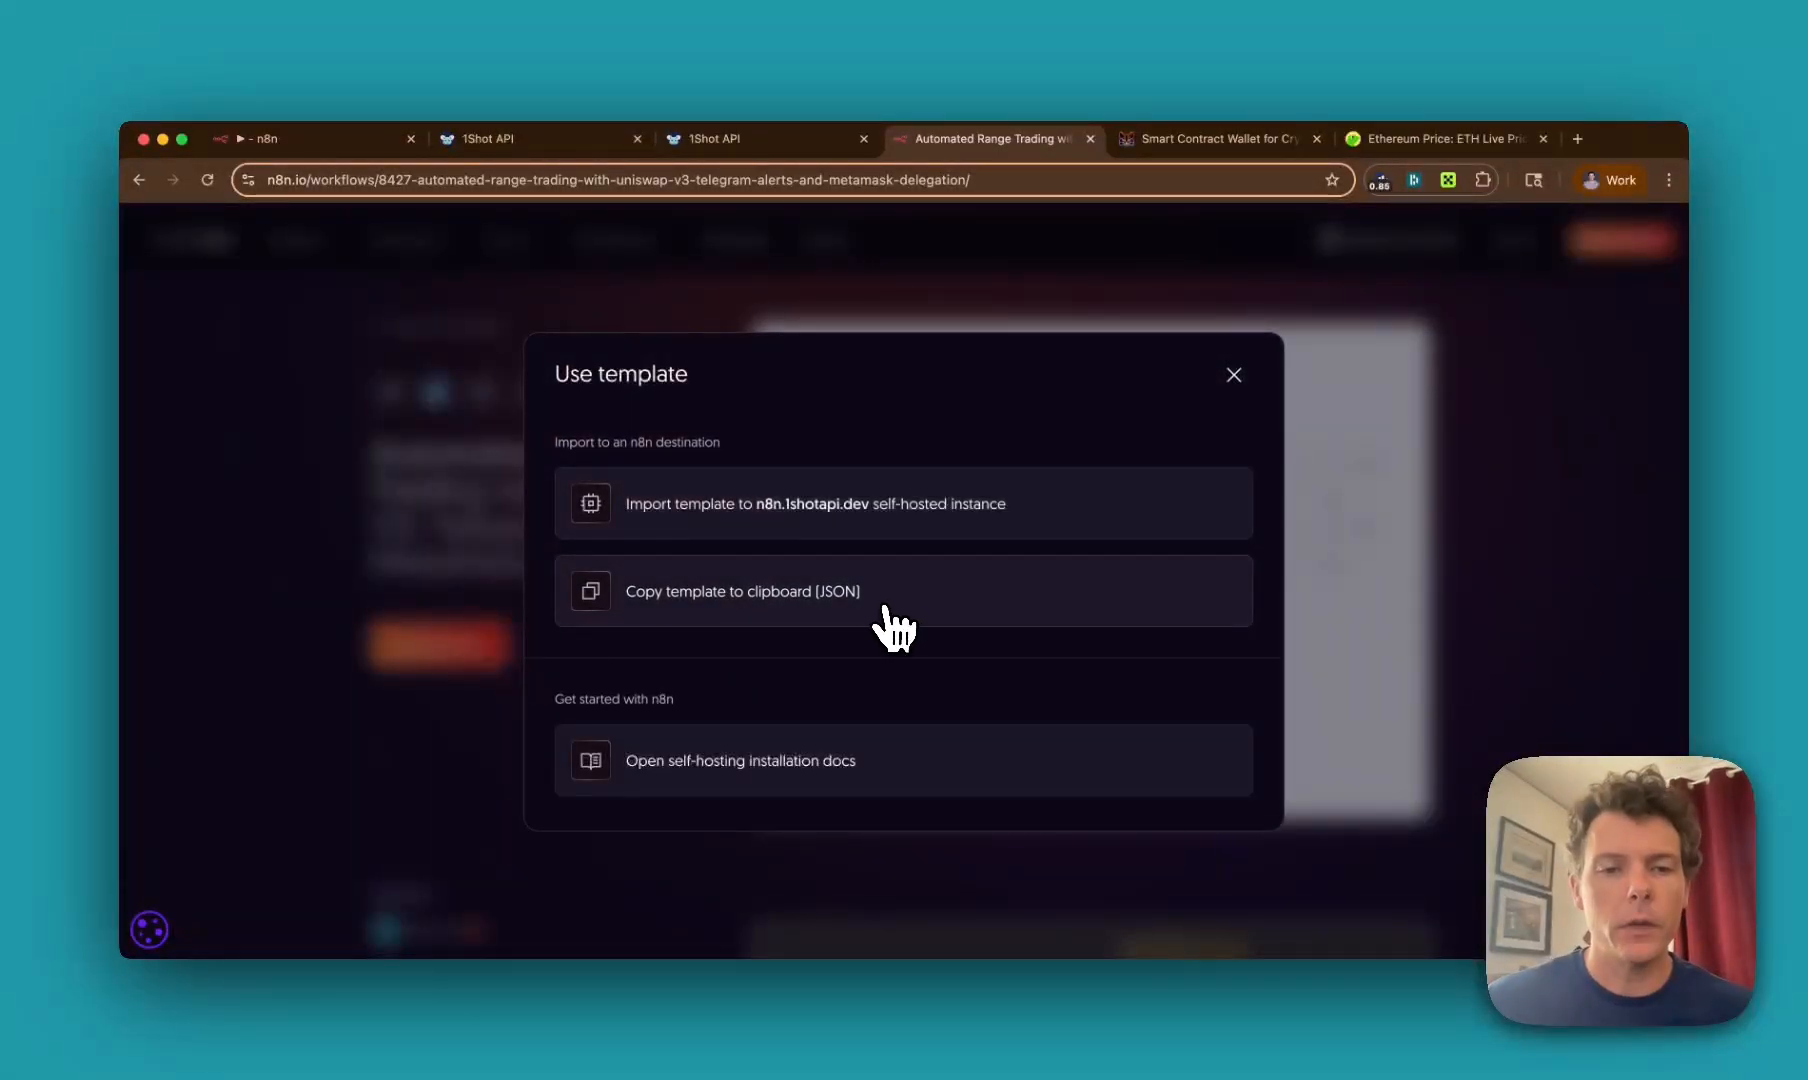
{"action": "left_click", "coordinate": [884, 612]}
Step: Create a new n8n workflow in the Personal project and paste the copied template into it
{"action": "left_click", "coordinate": [331, 143]}
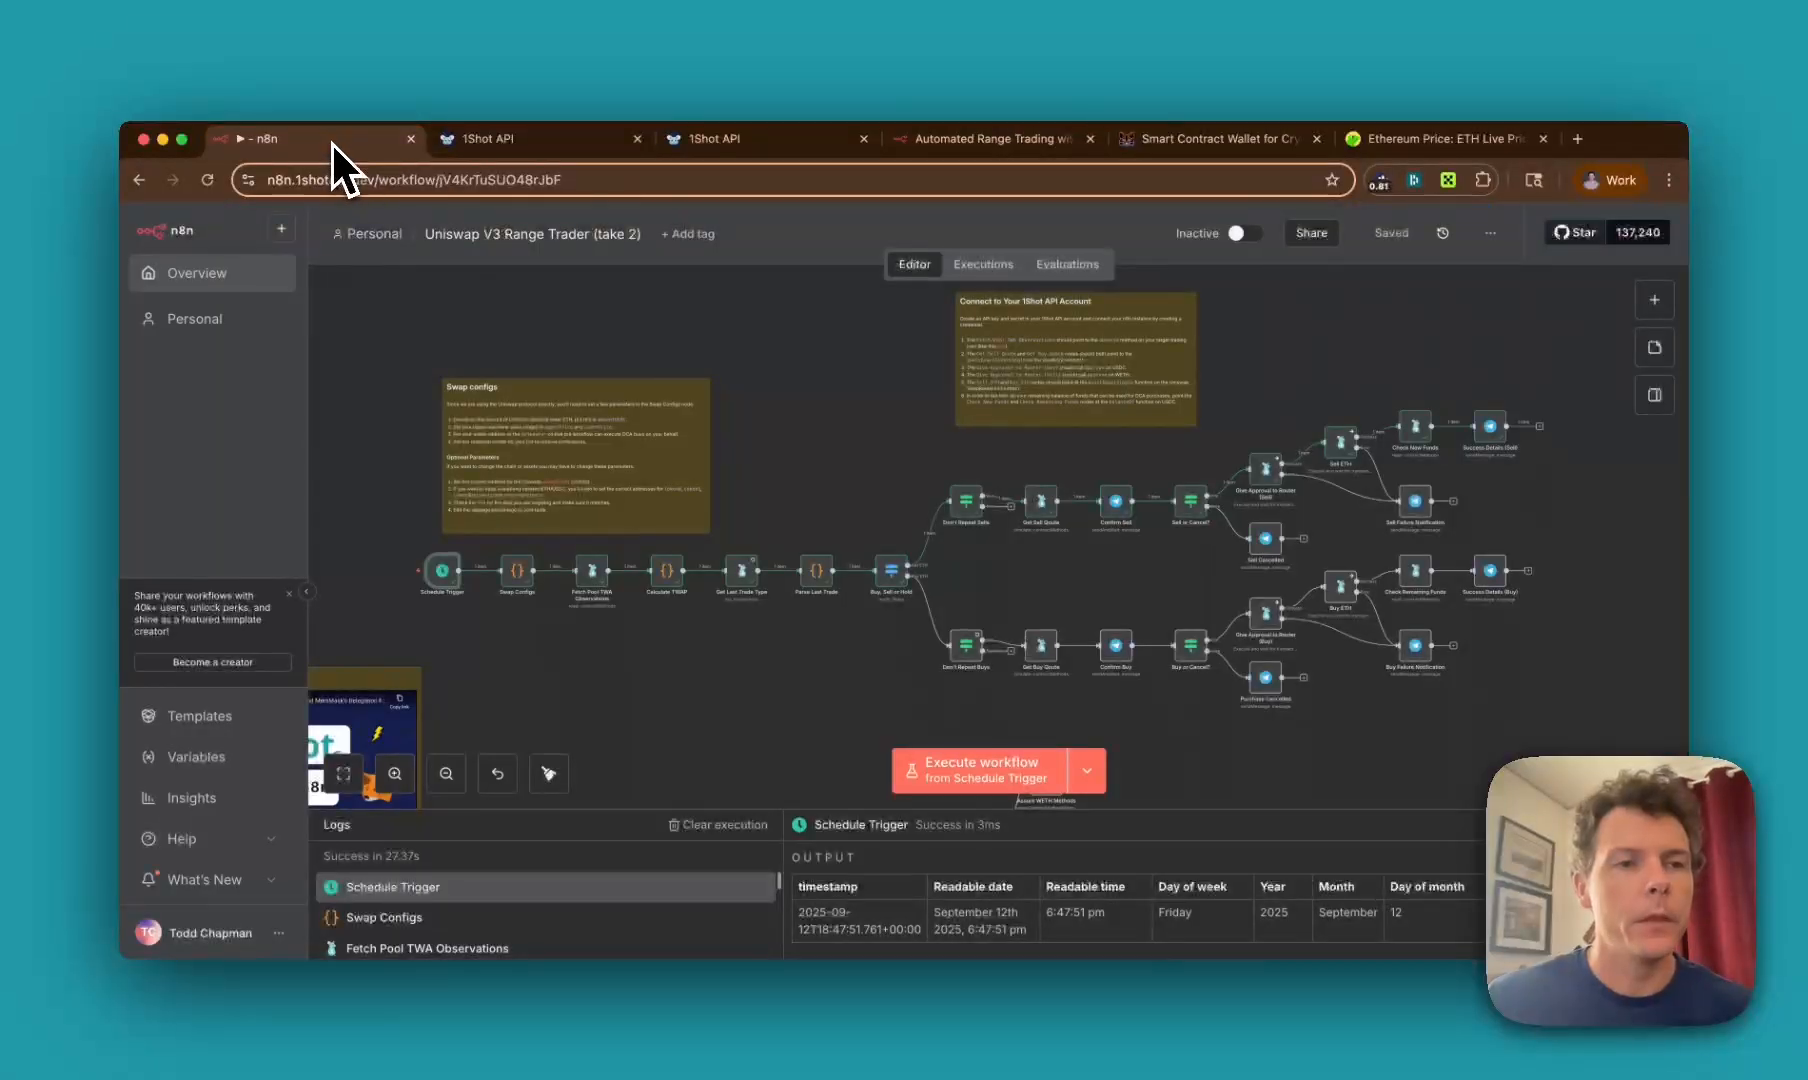
{"action": "left_click", "coordinate": [380, 240]}
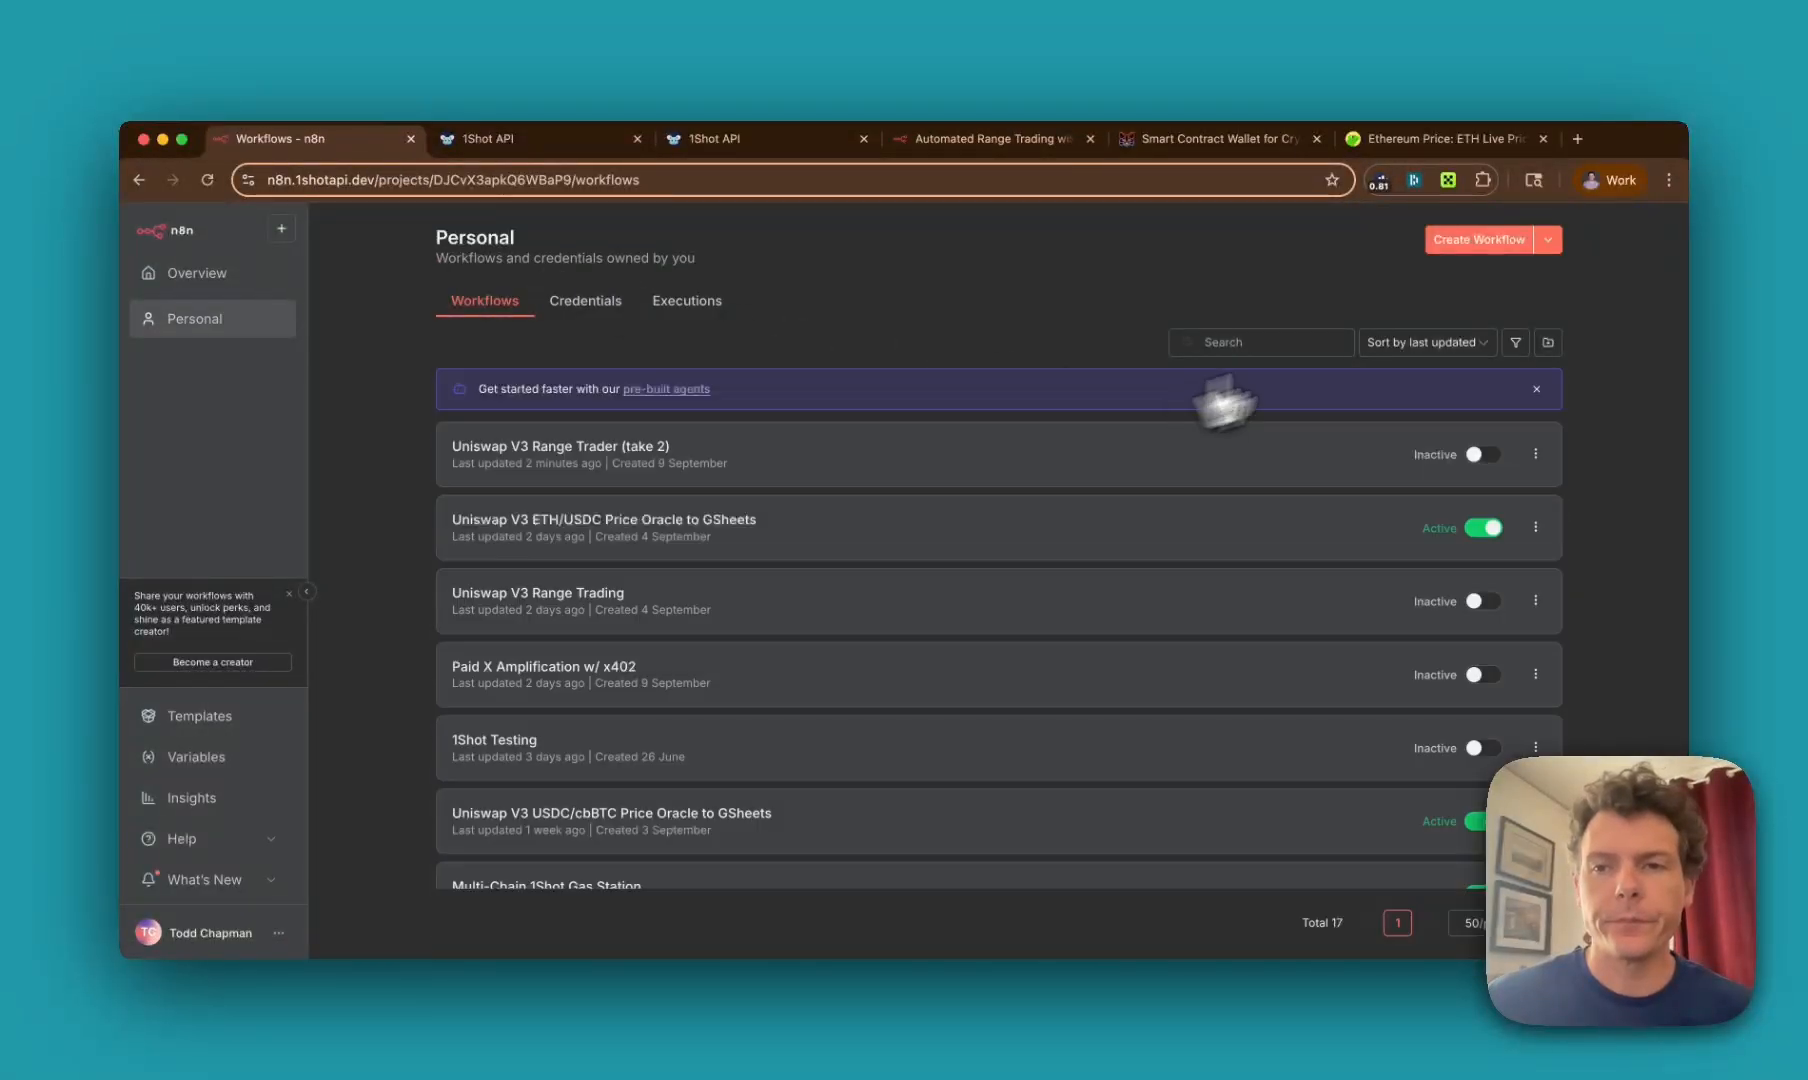
{"action": "left_click", "coordinate": [1470, 242]}
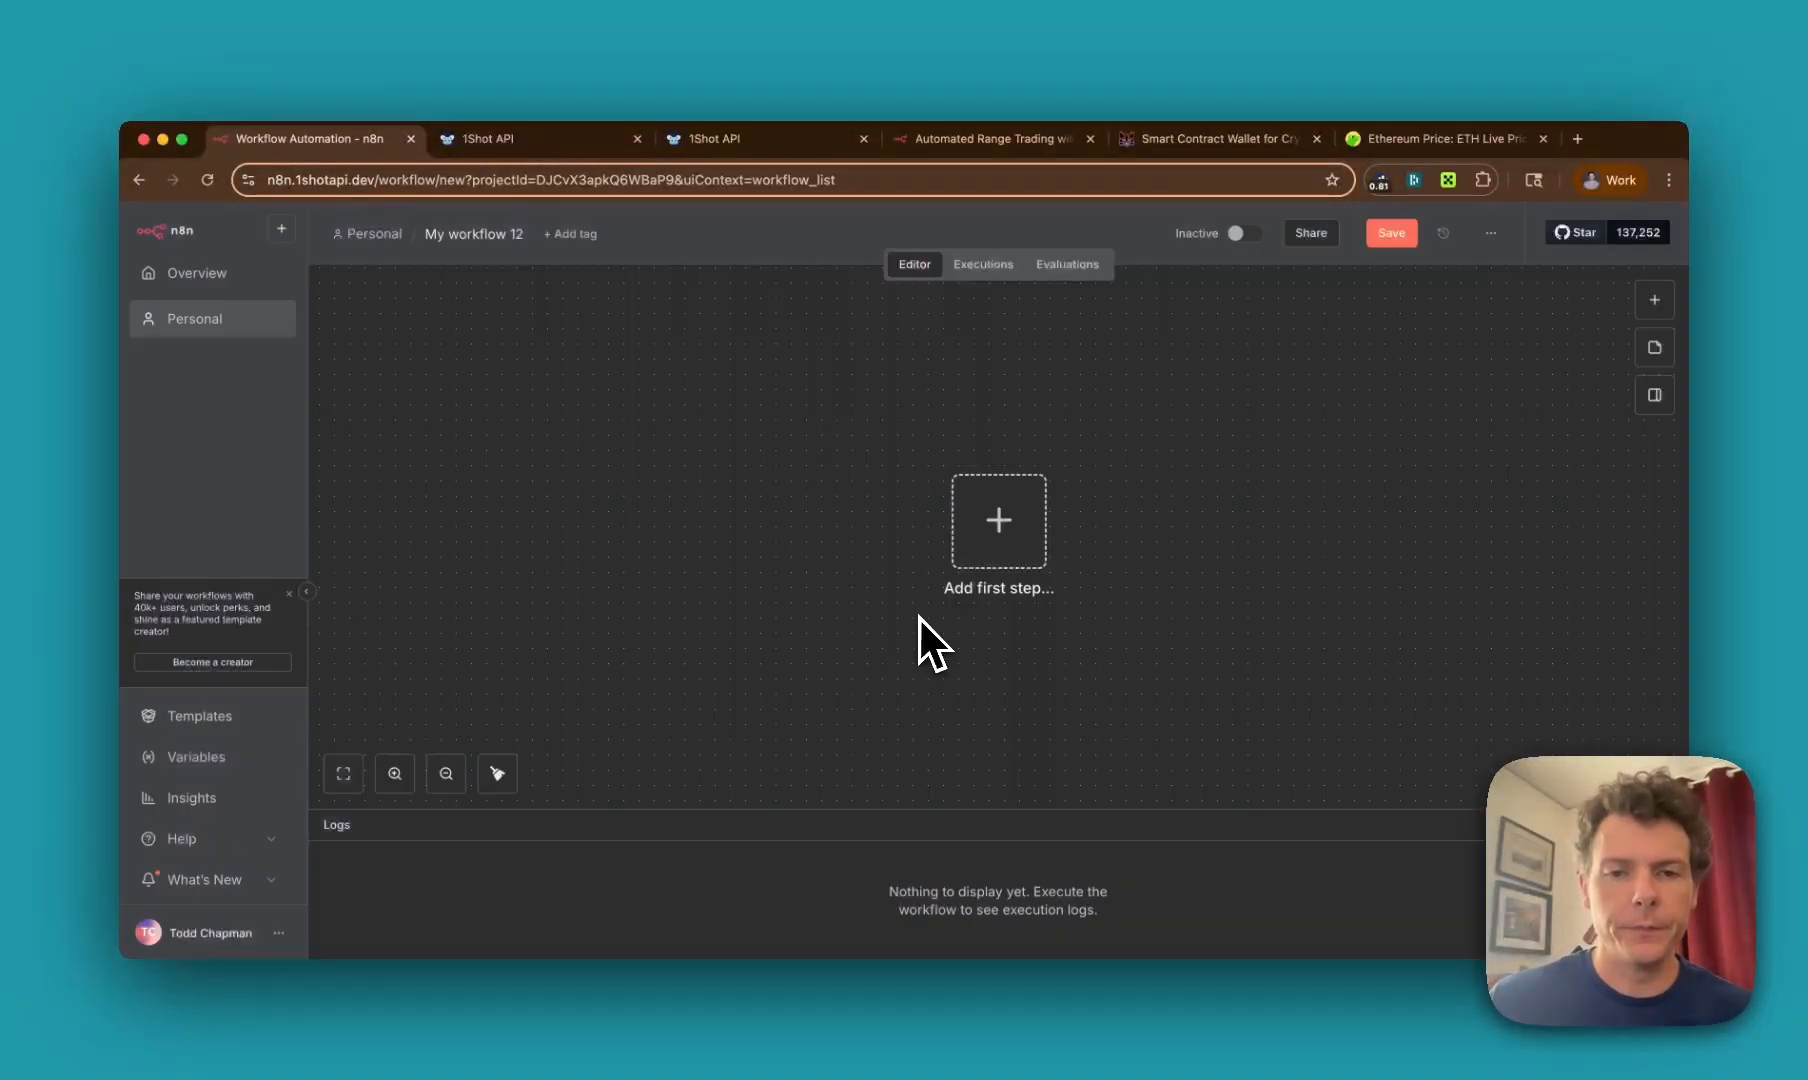
{"action": "key", "text": "super+v"}
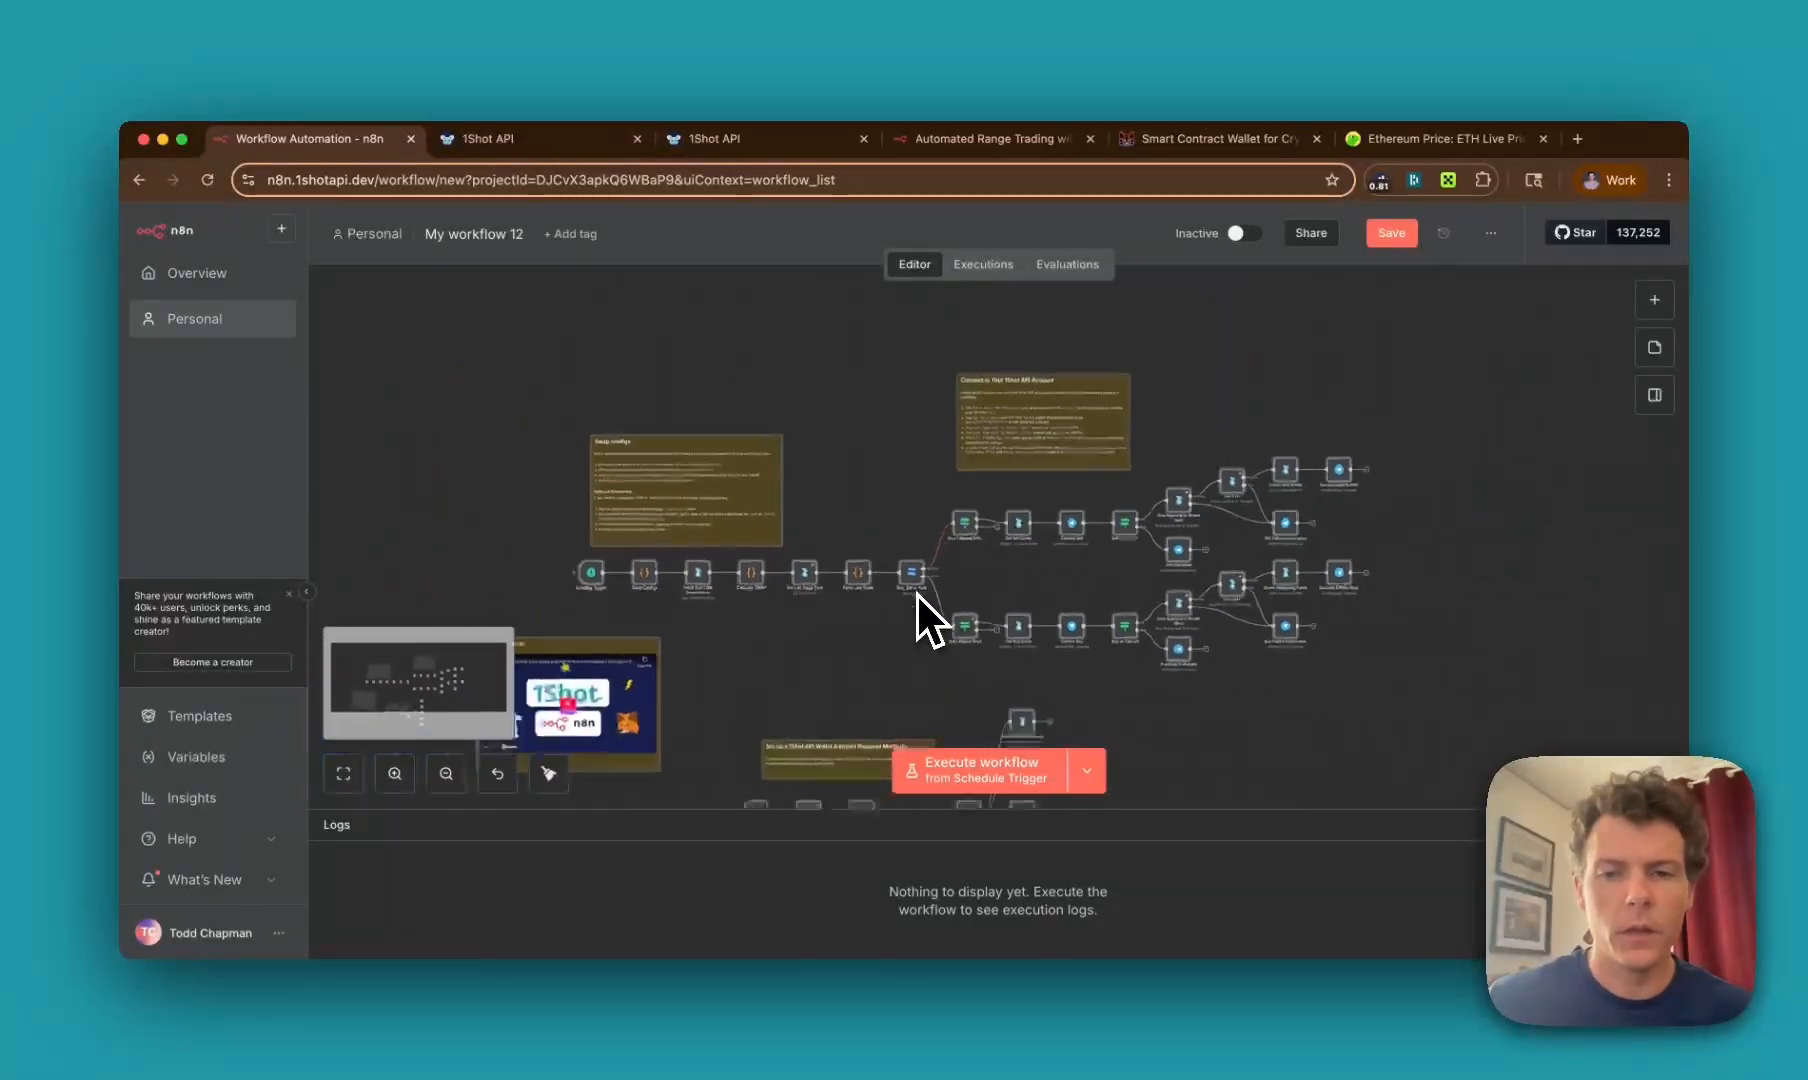
Step: Open the Fetch Pool TWA Observations node in the imported workflow and show the connection details of its 1Shot account credential
{"action": "scroll", "coordinate": [915, 592], "scroll_direction": "down", "scroll_amount": 5}
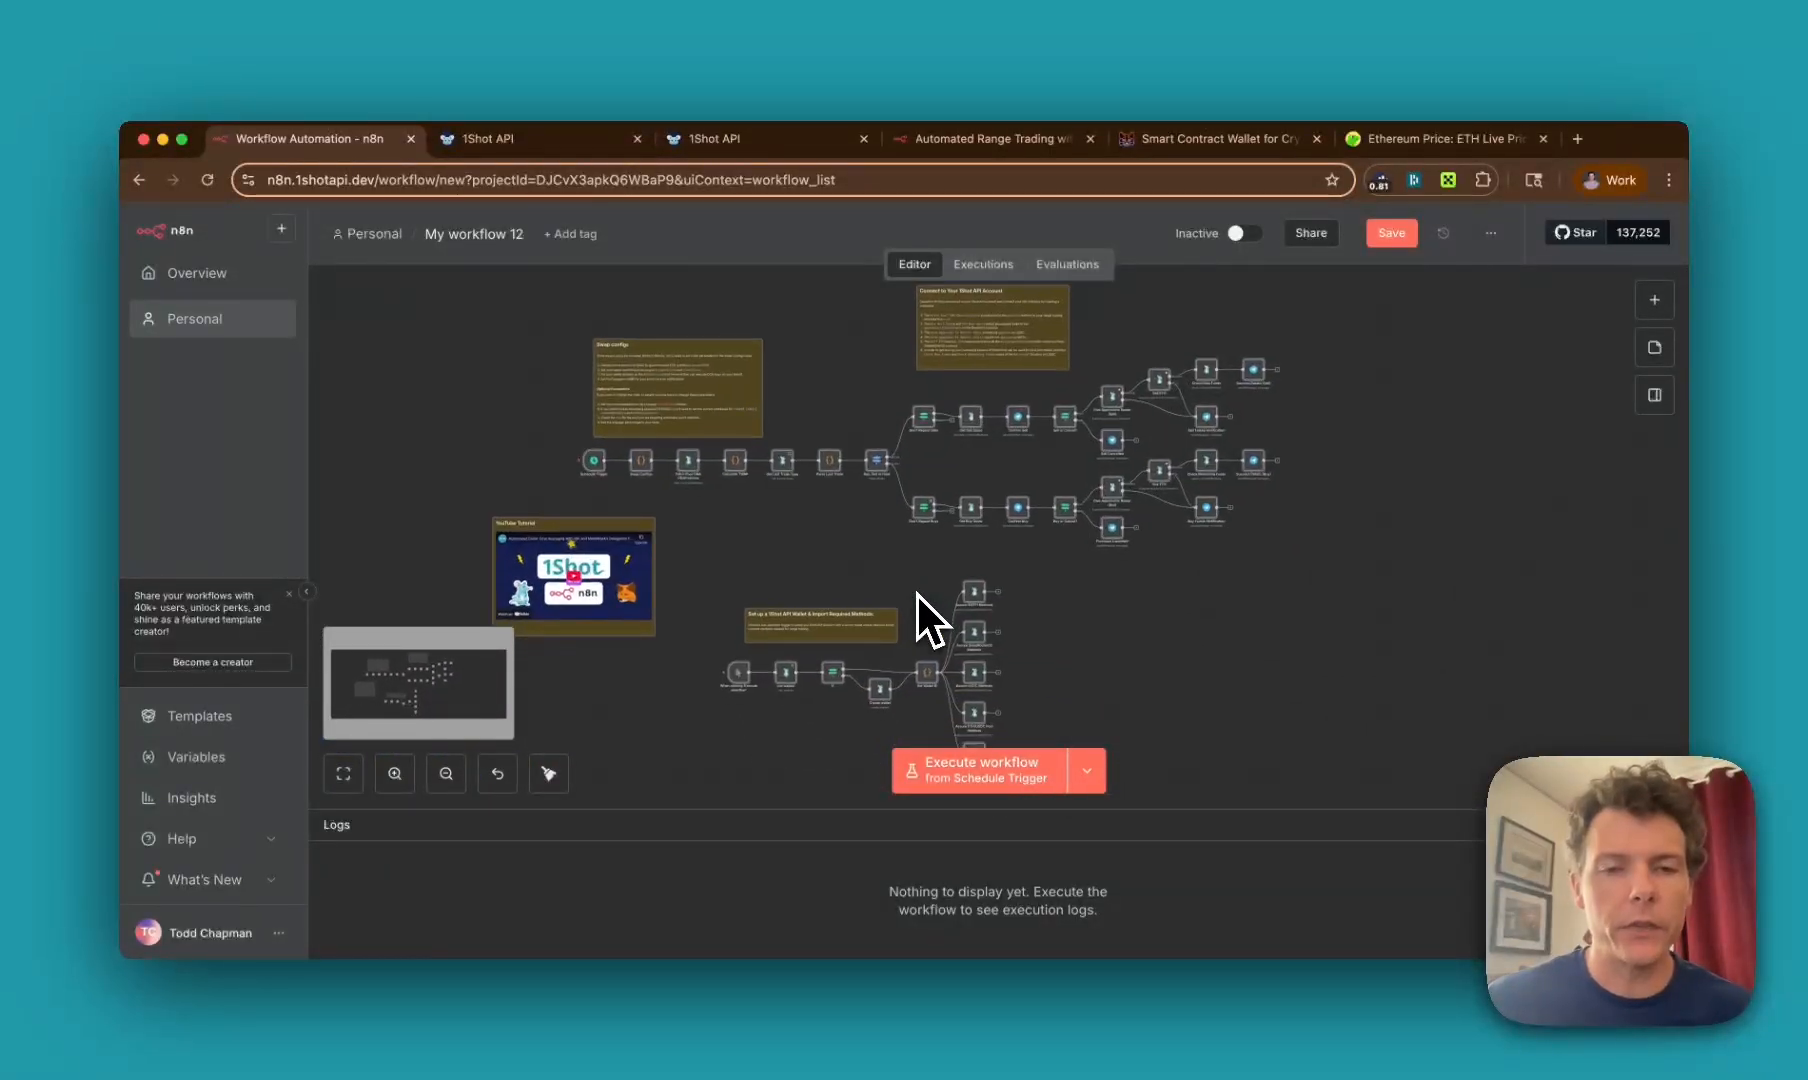
{"action": "scroll", "coordinate": [850, 568], "scroll_direction": "up", "scroll_amount": 8}
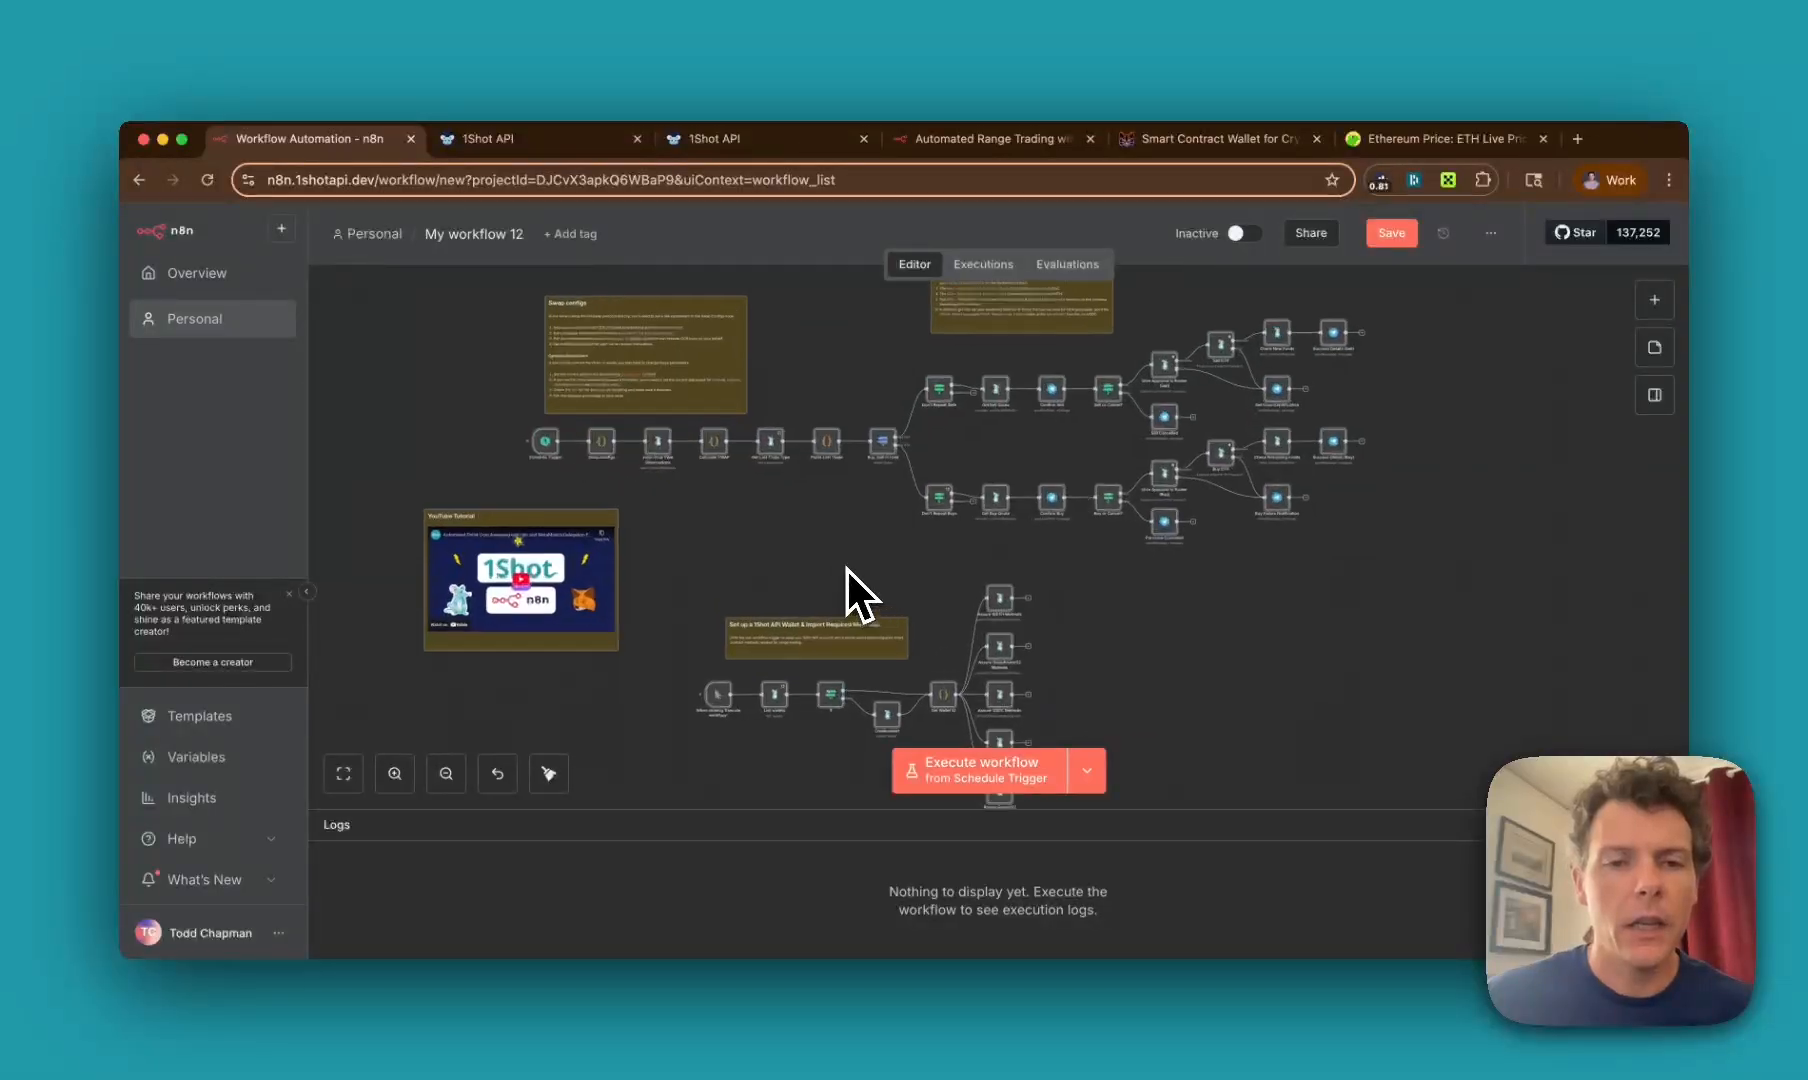
{"action": "scroll", "coordinate": [930, 583], "scroll_direction": "left", "scroll_amount": 5}
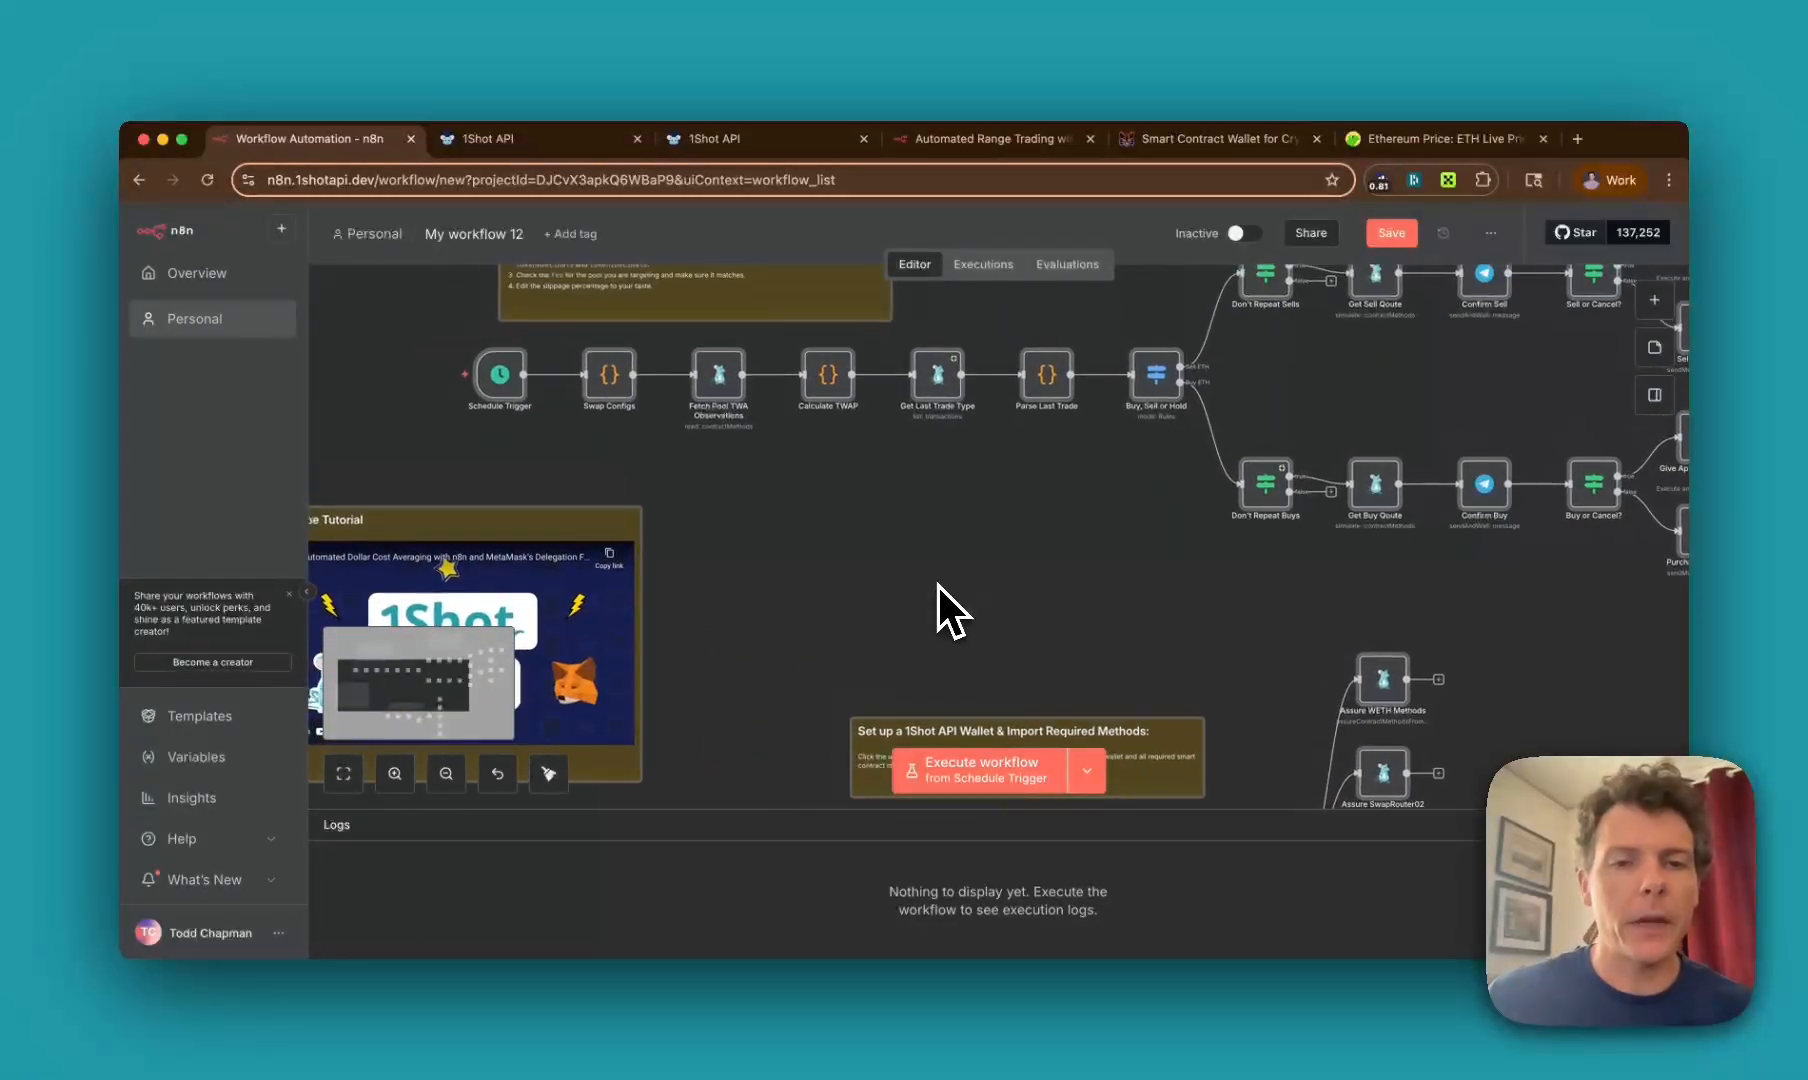
{"action": "scroll", "coordinate": [827, 540], "scroll_direction": "up", "scroll_amount": 1}
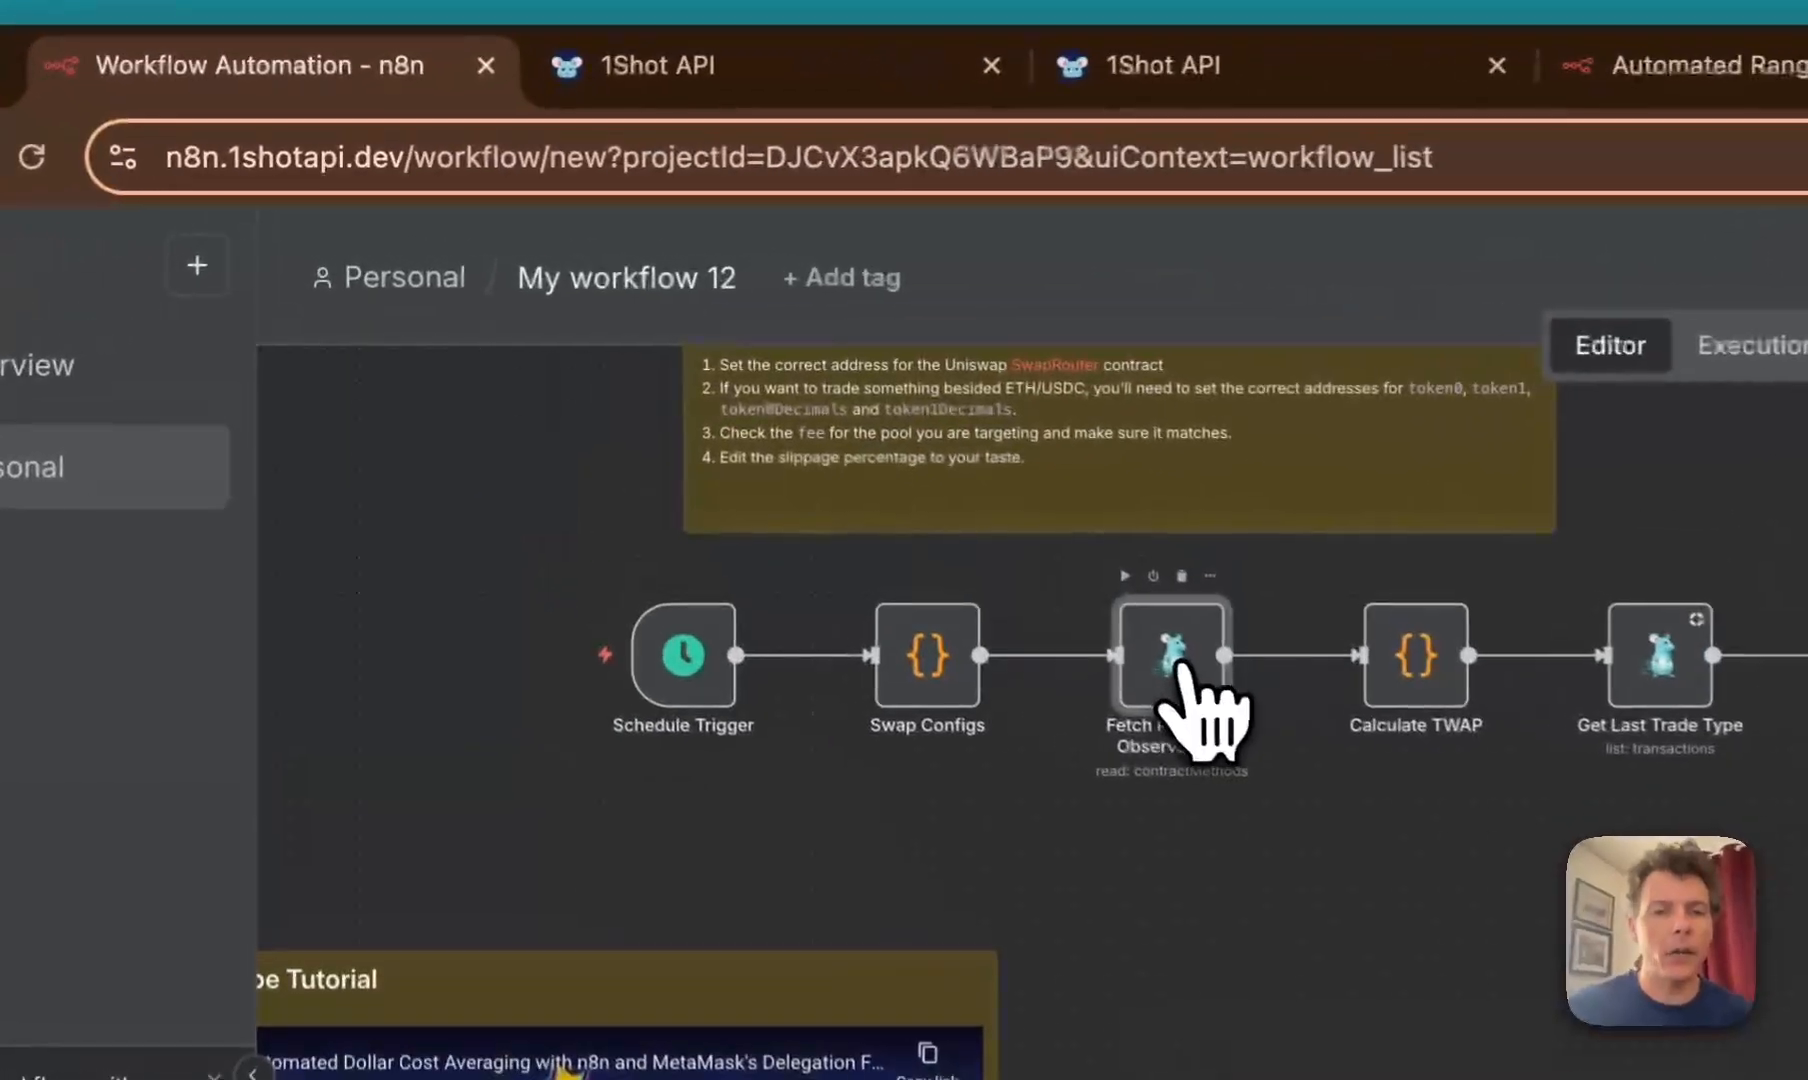
{"action": "double_click", "coordinate": [720, 388]}
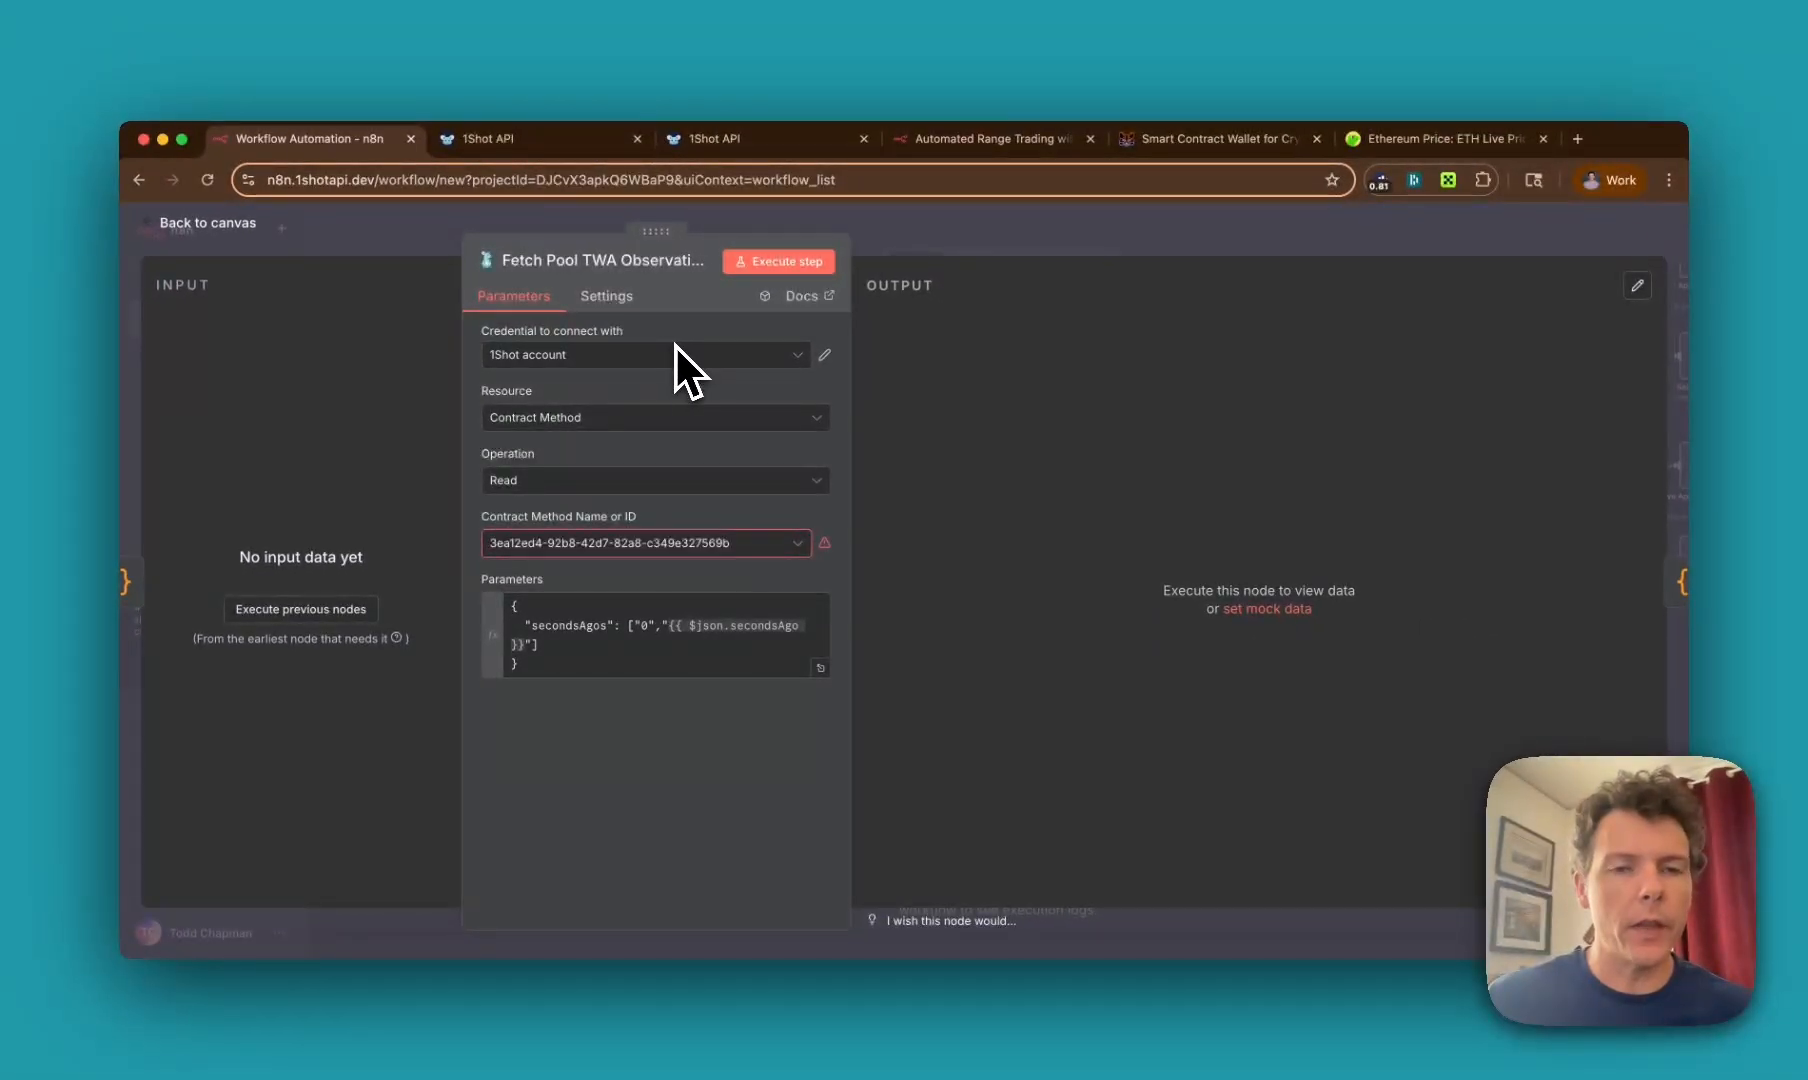
{"action": "left_click", "coordinate": [824, 355]}
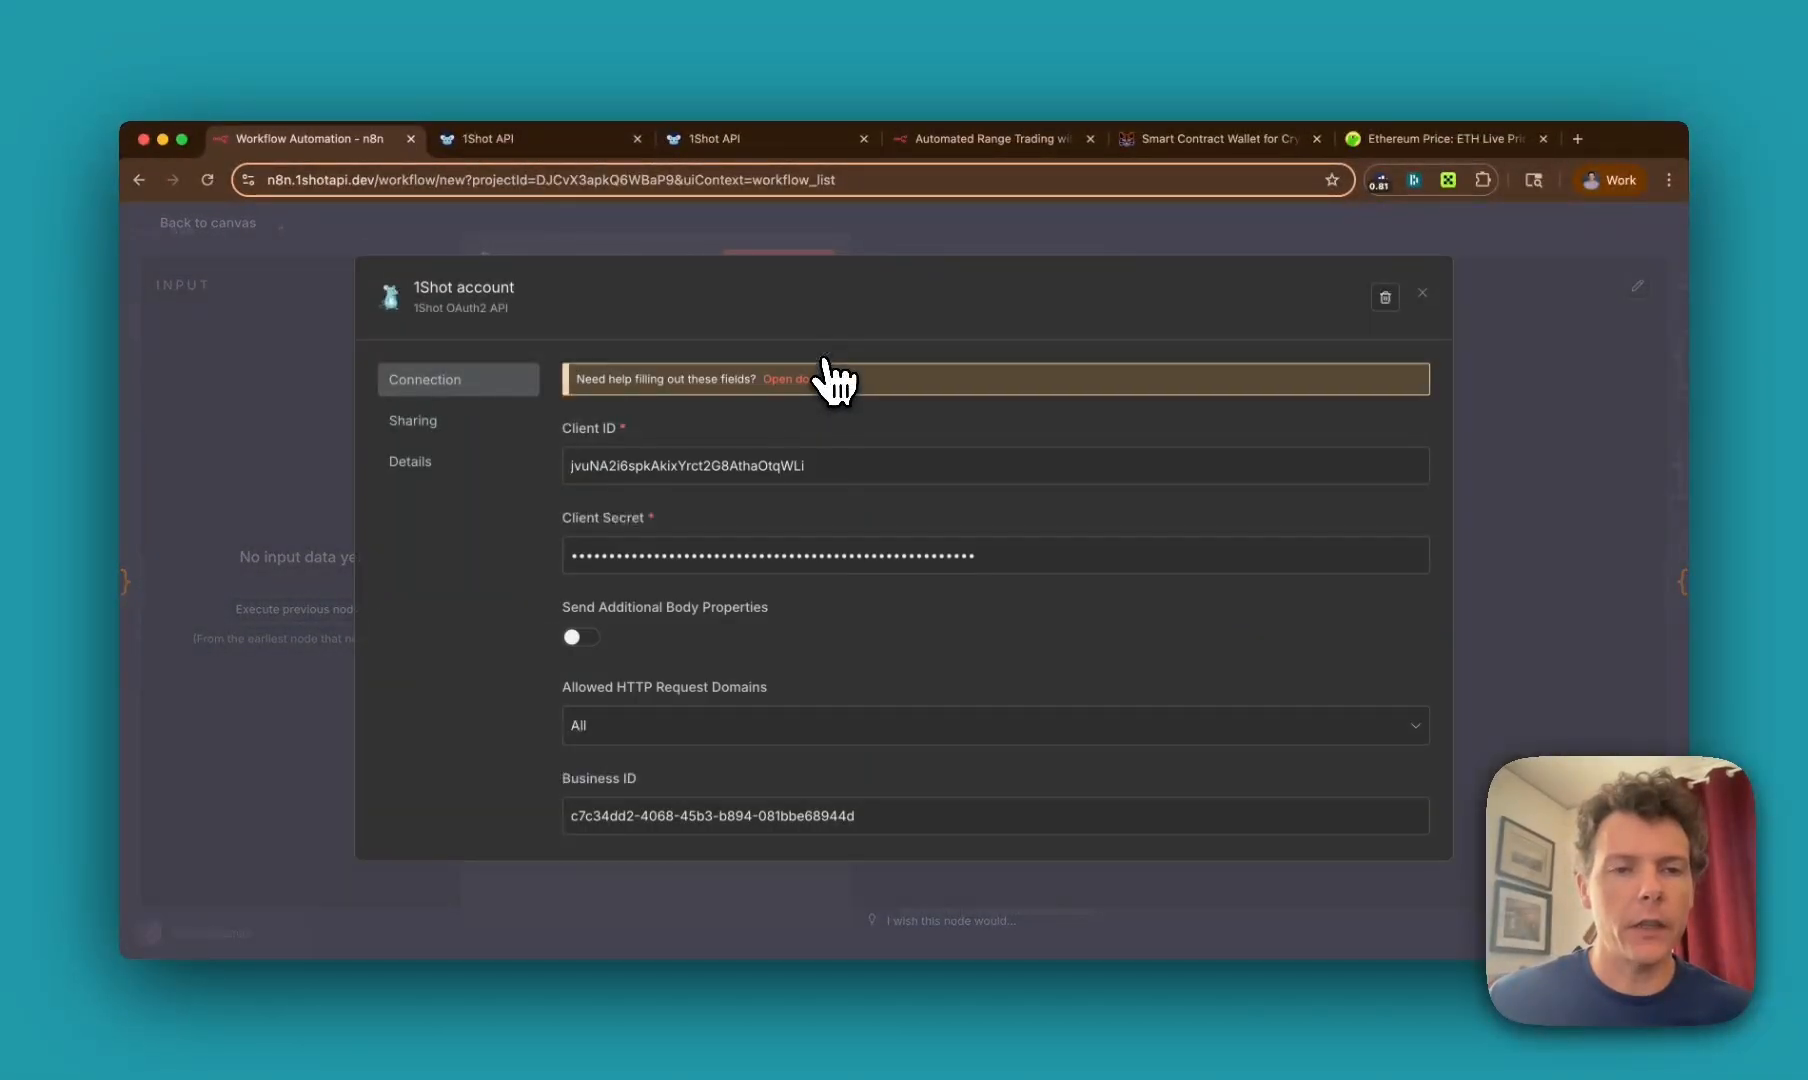
Step: Compare the credential's client ID, secret and business ID fields with the 1Shot dashboard, and return to the workflow canvas
{"action": "left_click", "coordinate": [689, 144]}
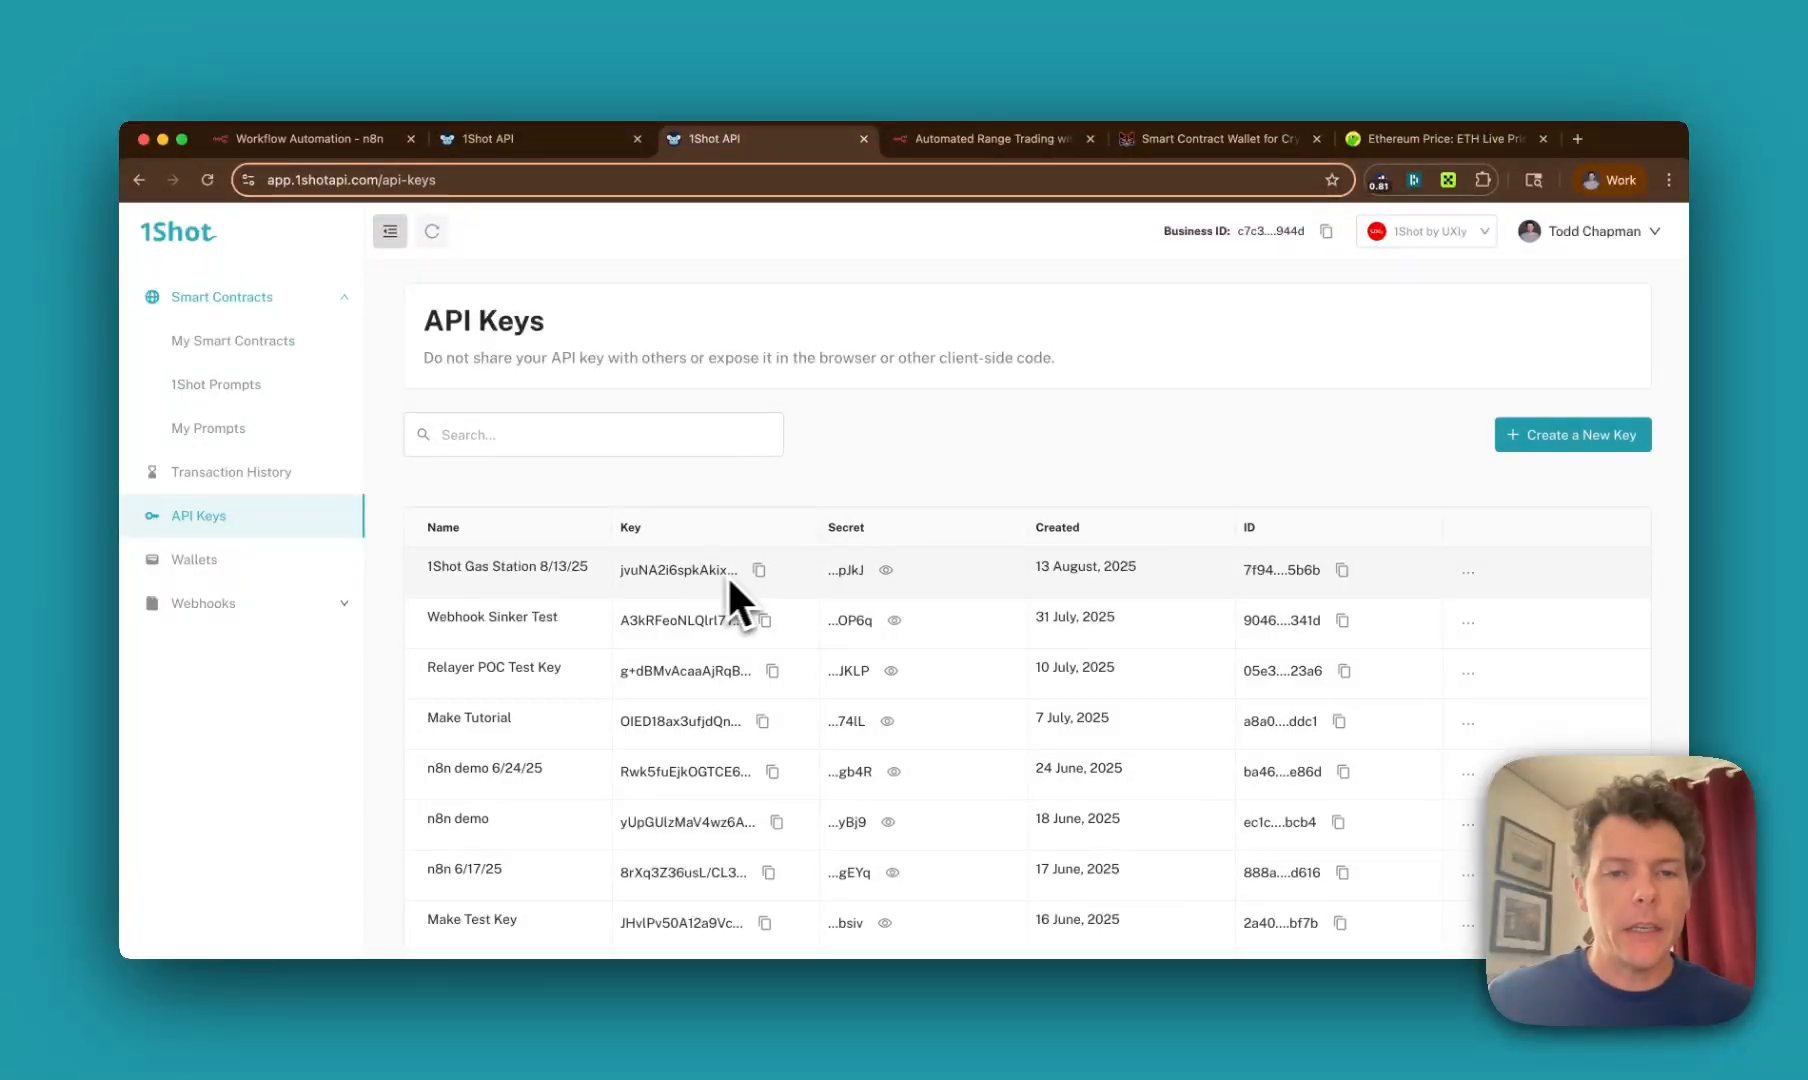
{"action": "left_click", "coordinate": [305, 145]}
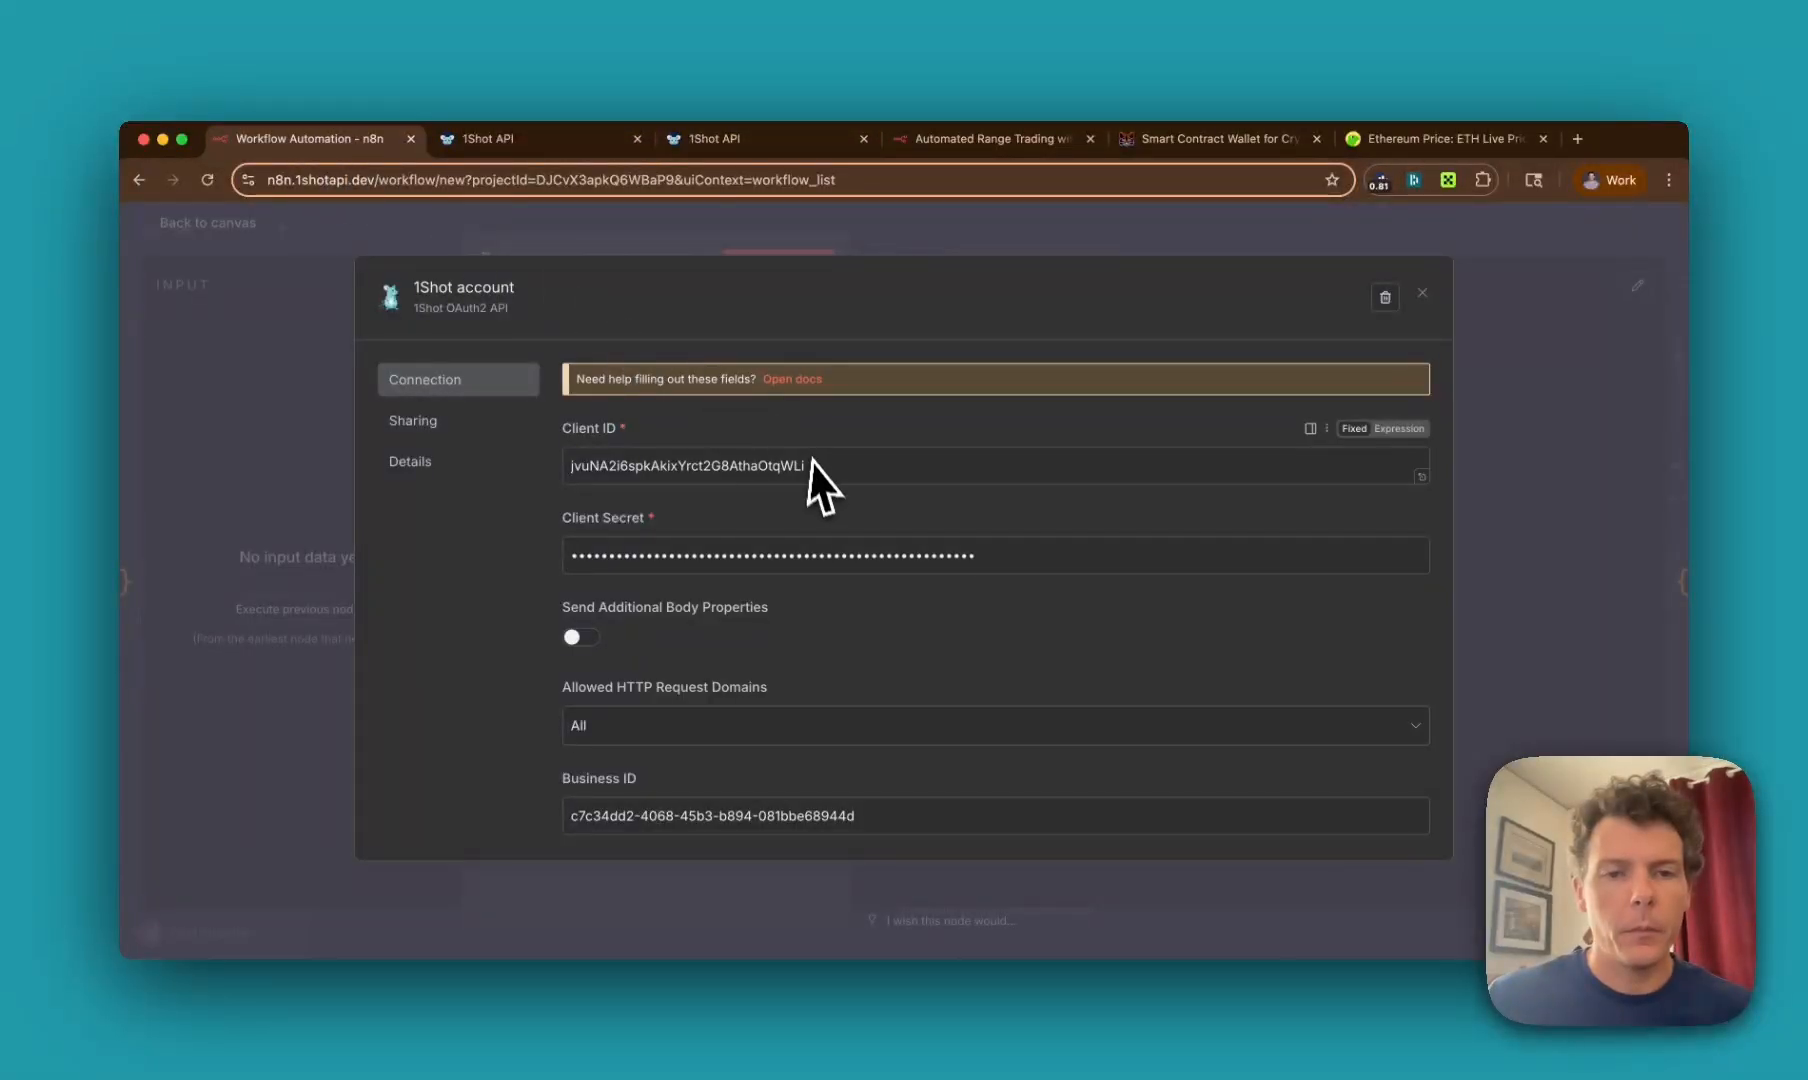
{"action": "scroll", "coordinate": [811, 640], "scroll_direction": "down", "scroll_amount": 3}
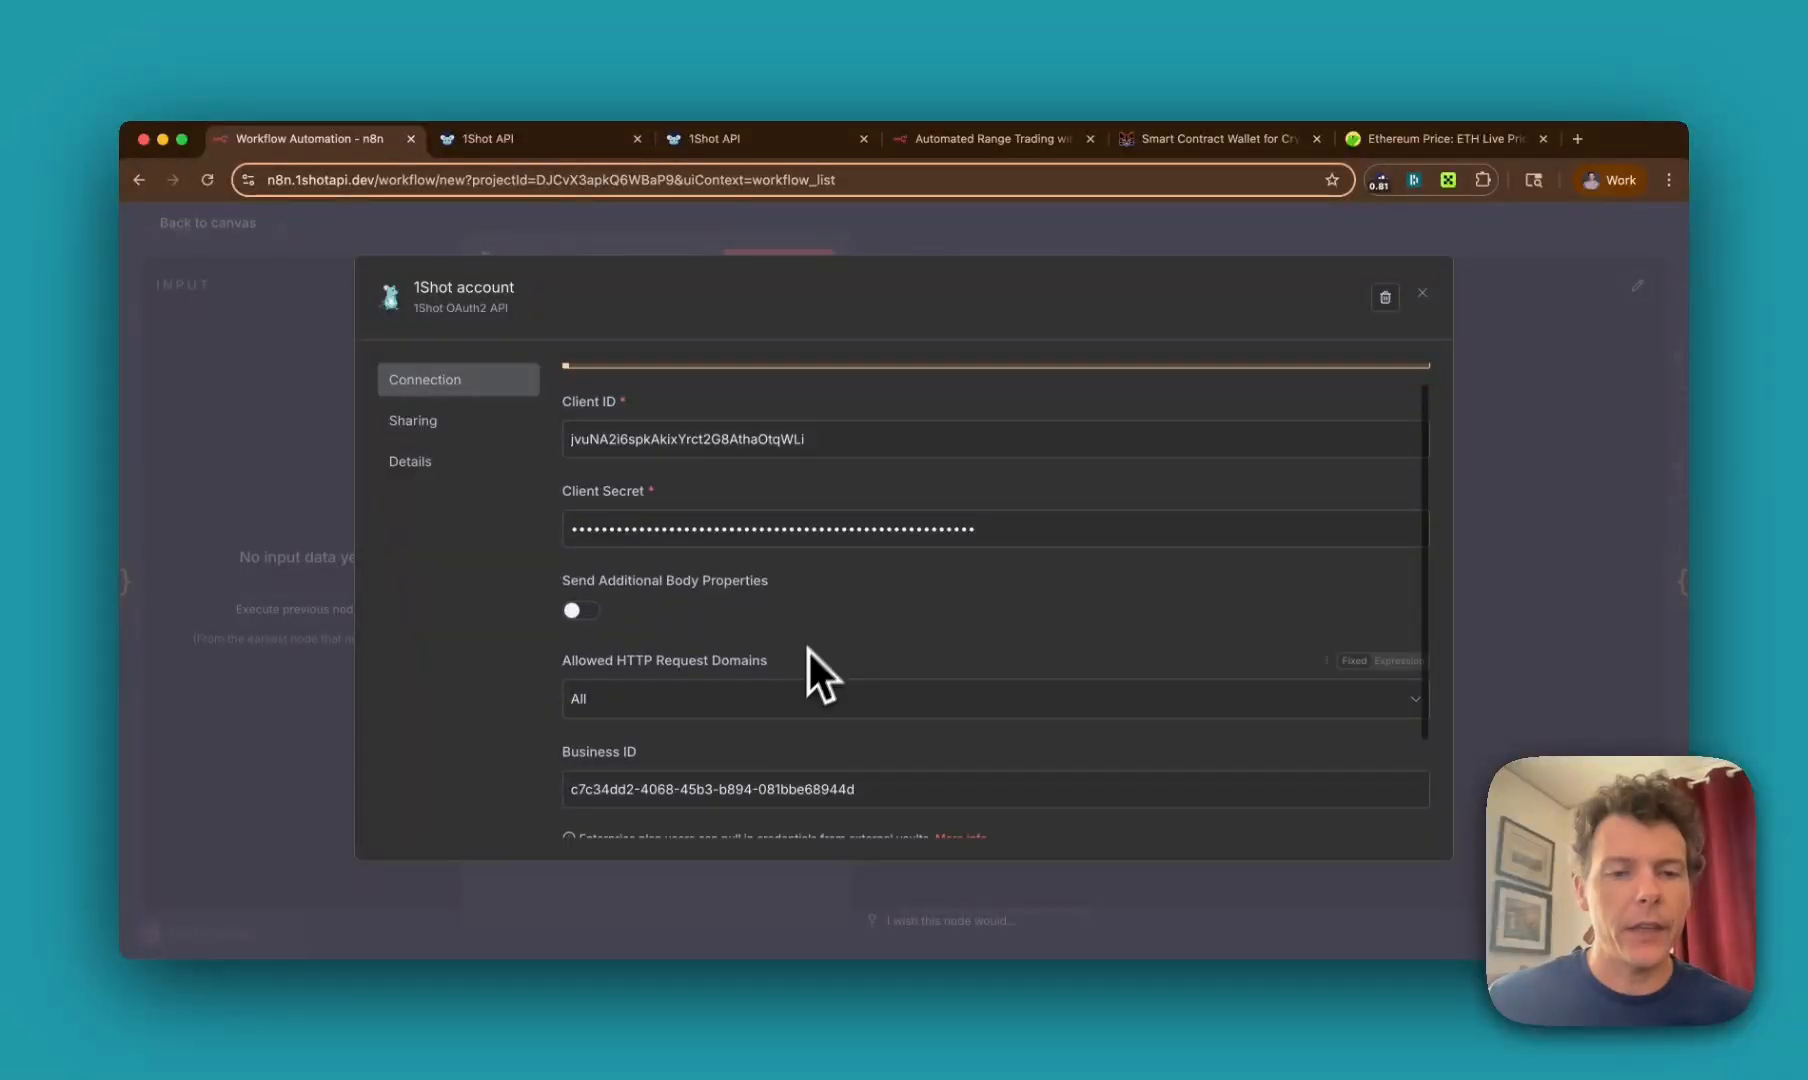
{"action": "left_click", "coordinate": [777, 147]}
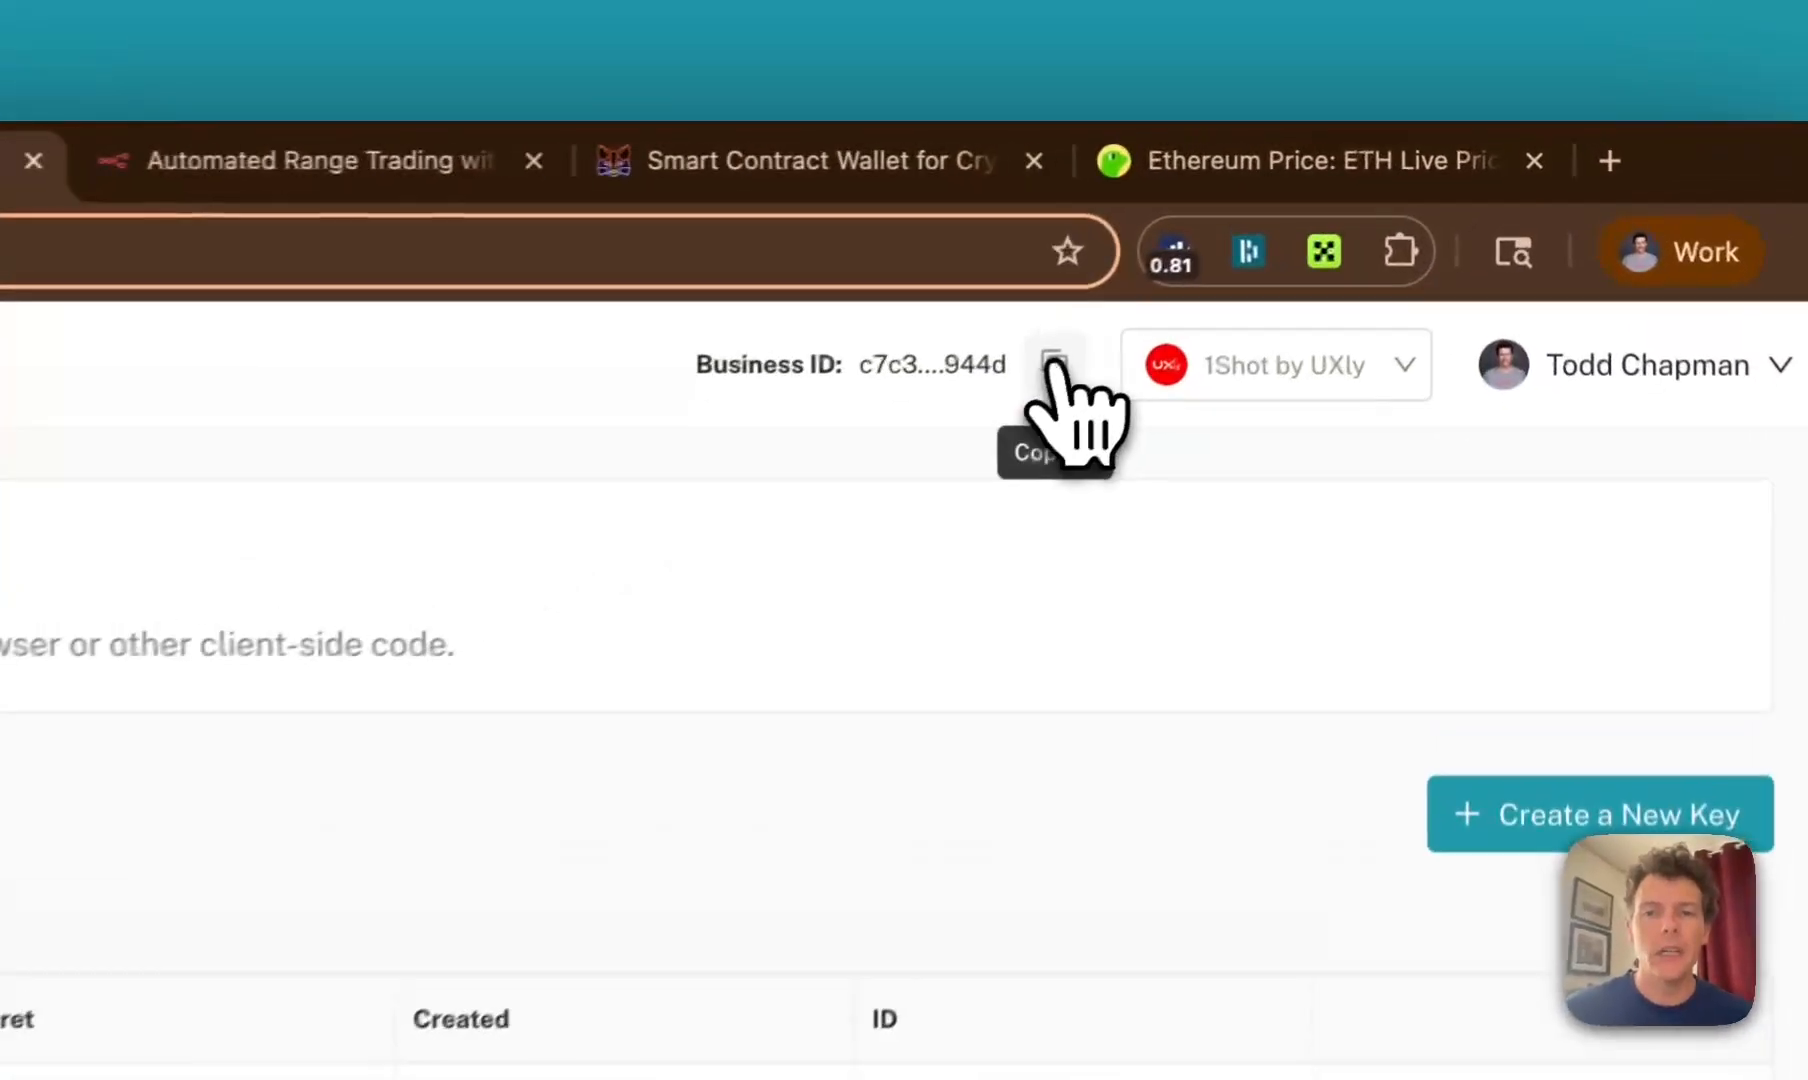
{"action": "left_click", "coordinate": [617, 161]}
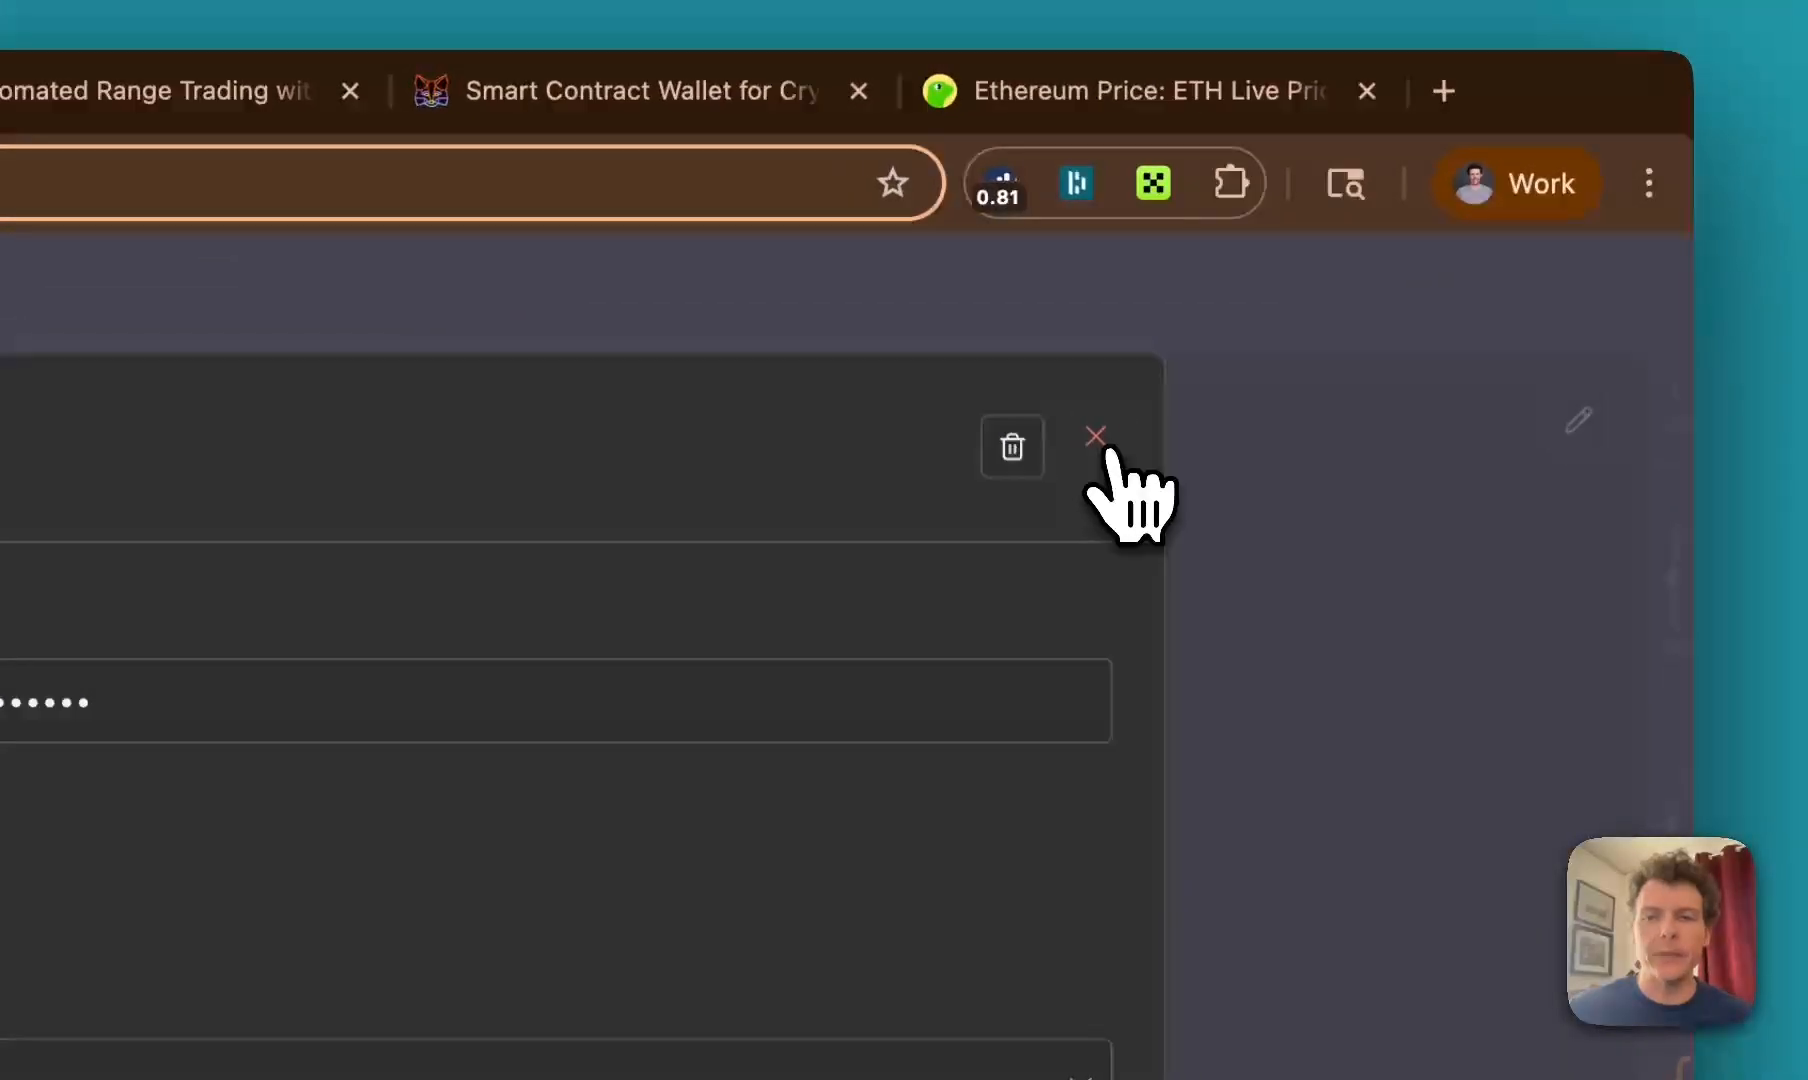
{"action": "left_click", "coordinate": [1095, 437]}
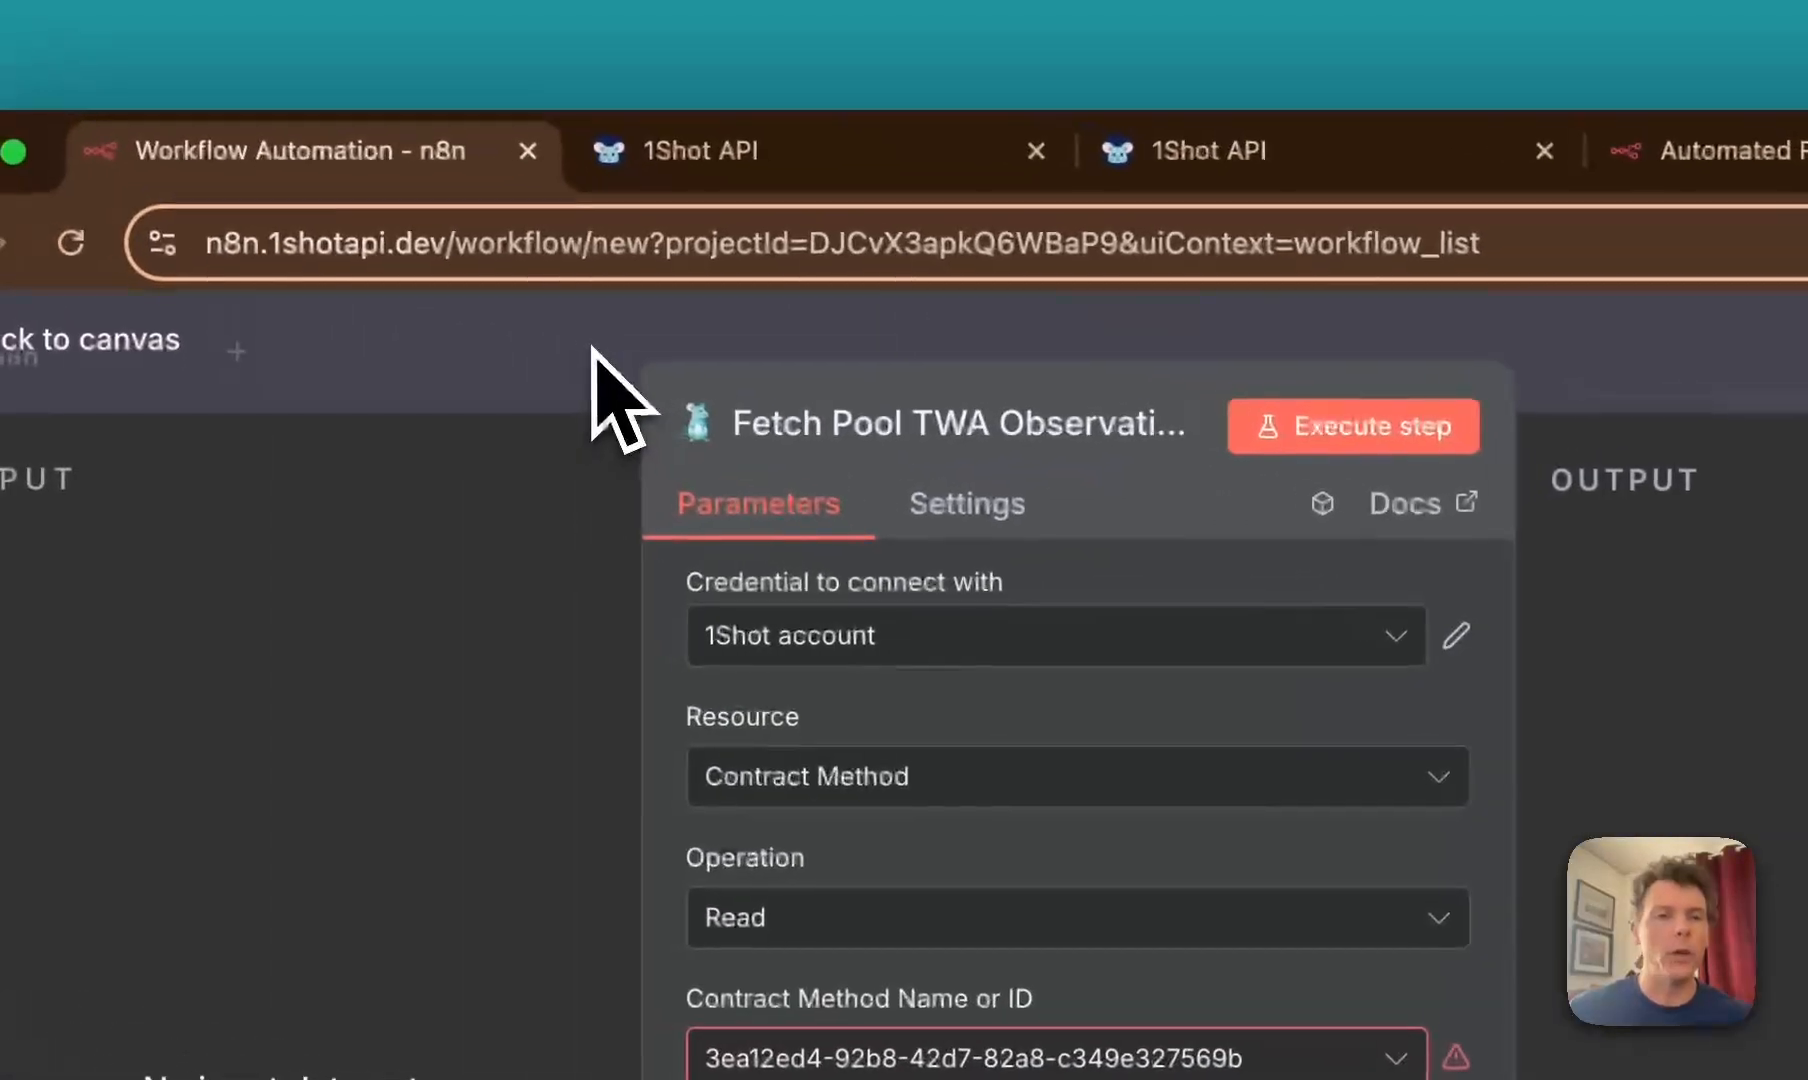
{"action": "left_click", "coordinate": [605, 404]}
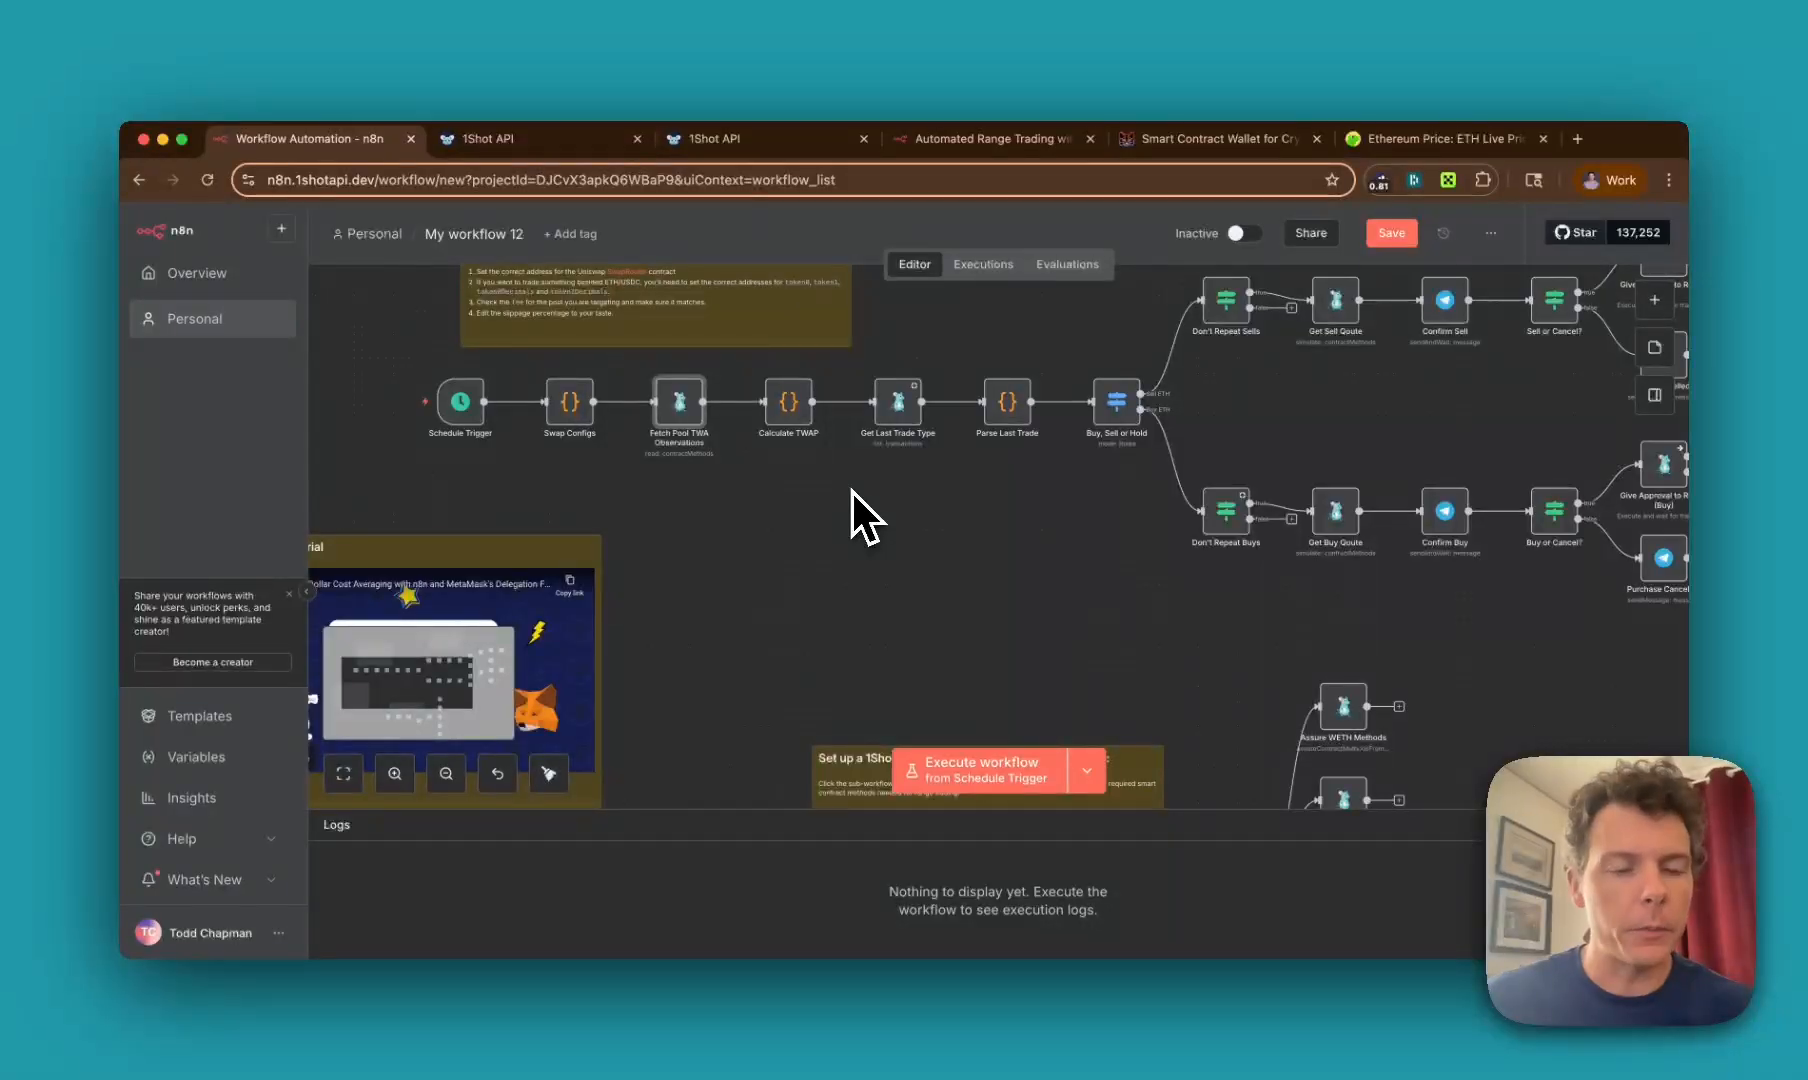
Step: Select all nodes of the 1Shot API wallet setup and method import branch, including its sticky note
{"action": "key", "text": "1"}
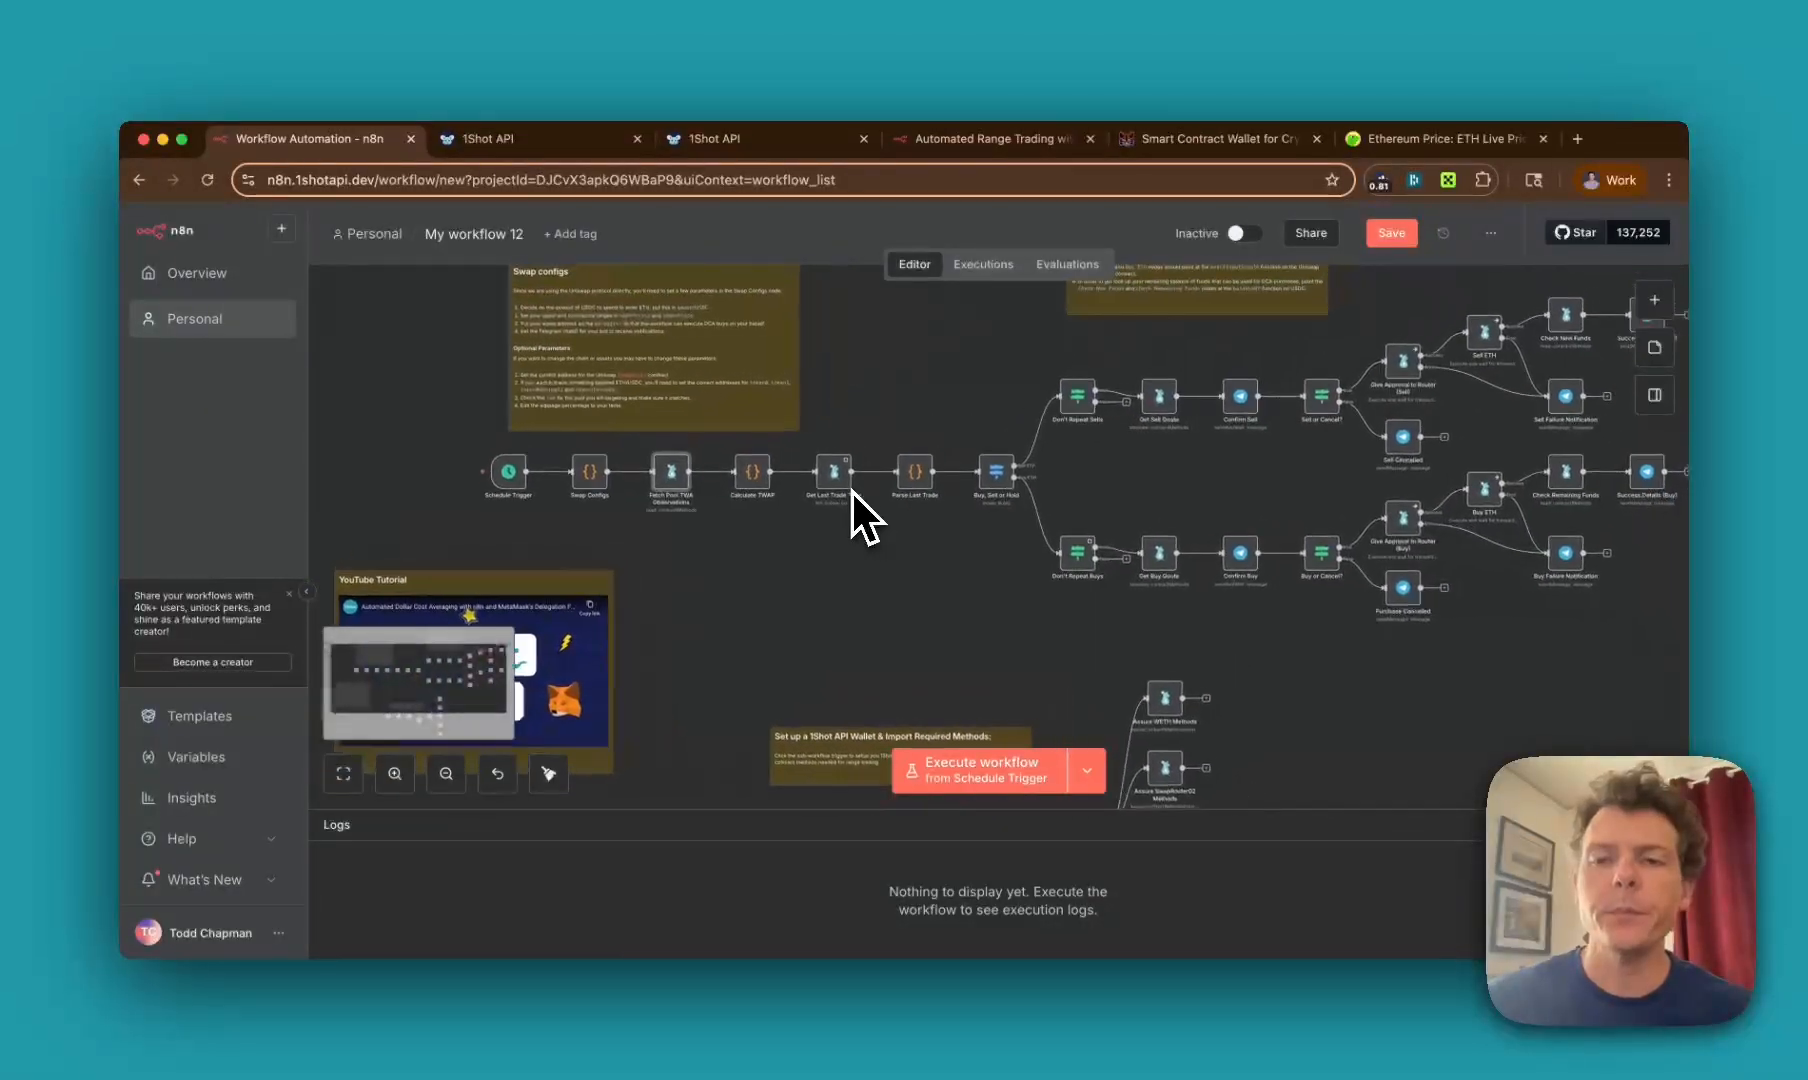
{"action": "scroll", "coordinate": [822, 564], "scroll_direction": "down", "scroll_amount": 8}
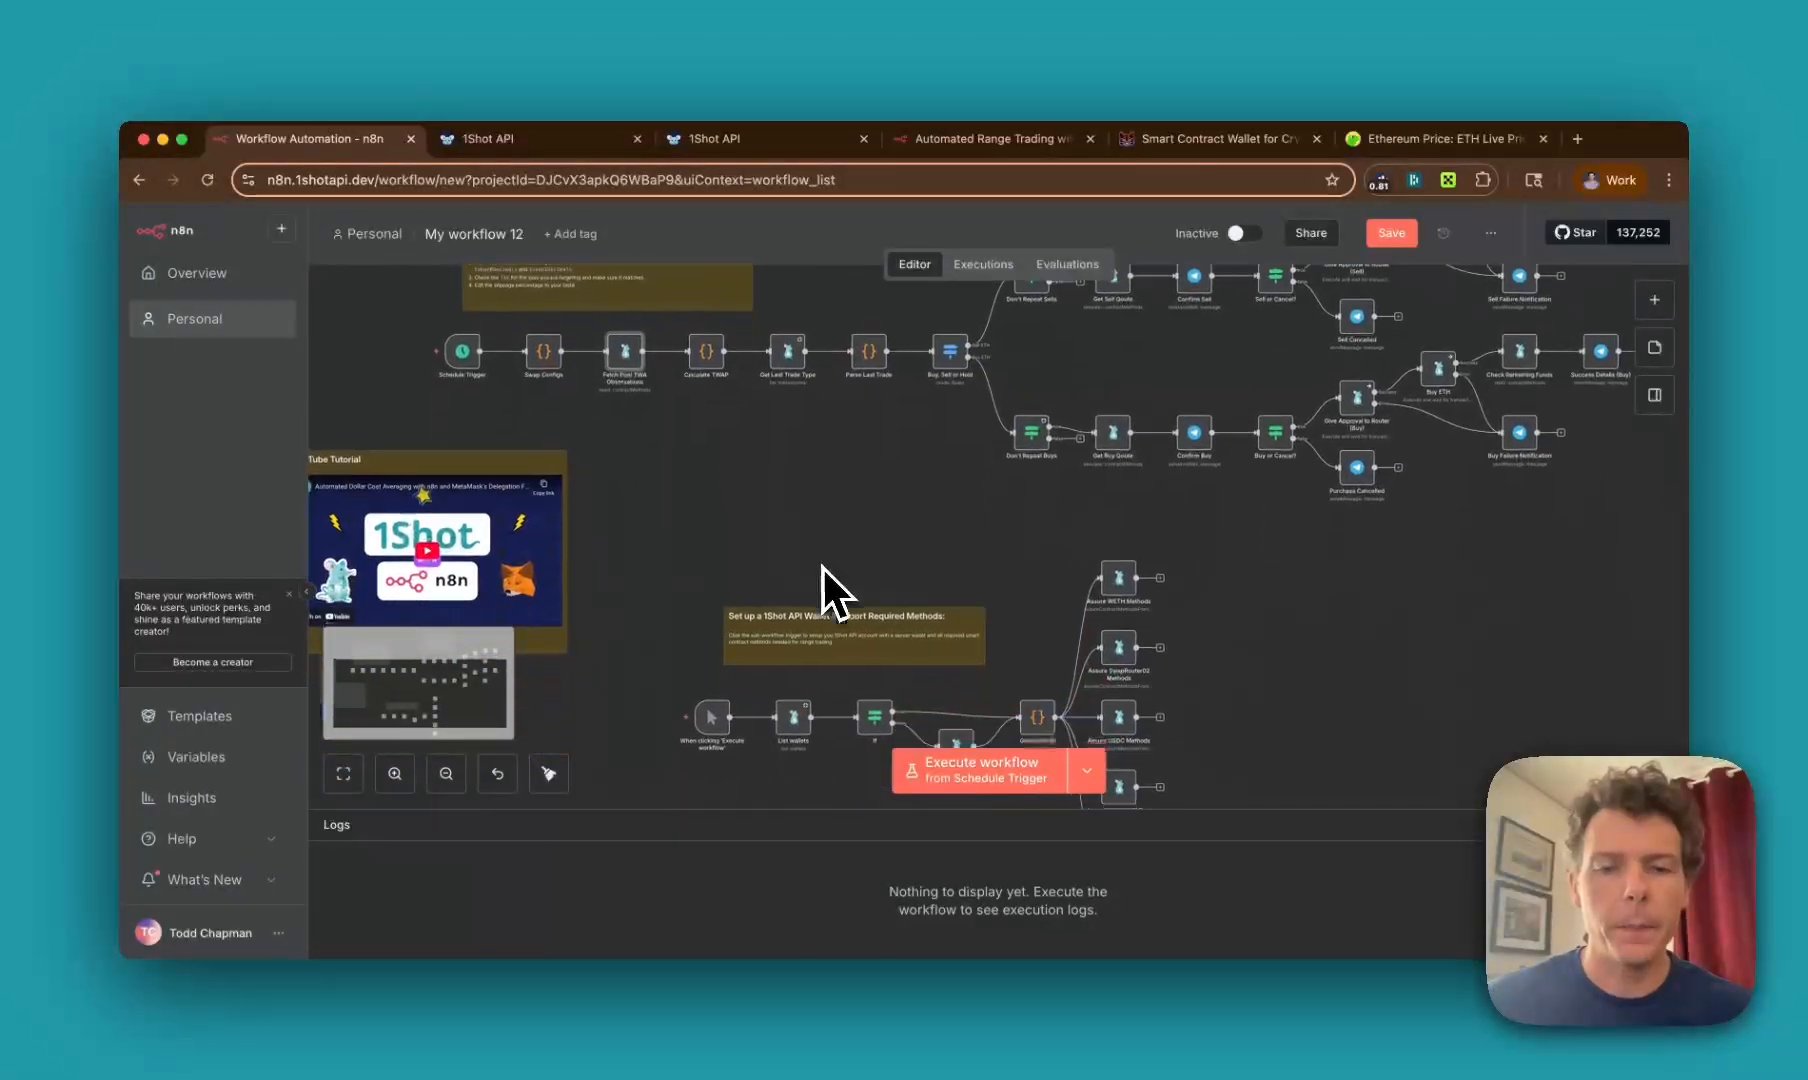
{"action": "left_click_drag", "start_coordinate": [635, 366], "coordinate": [1272, 793]}
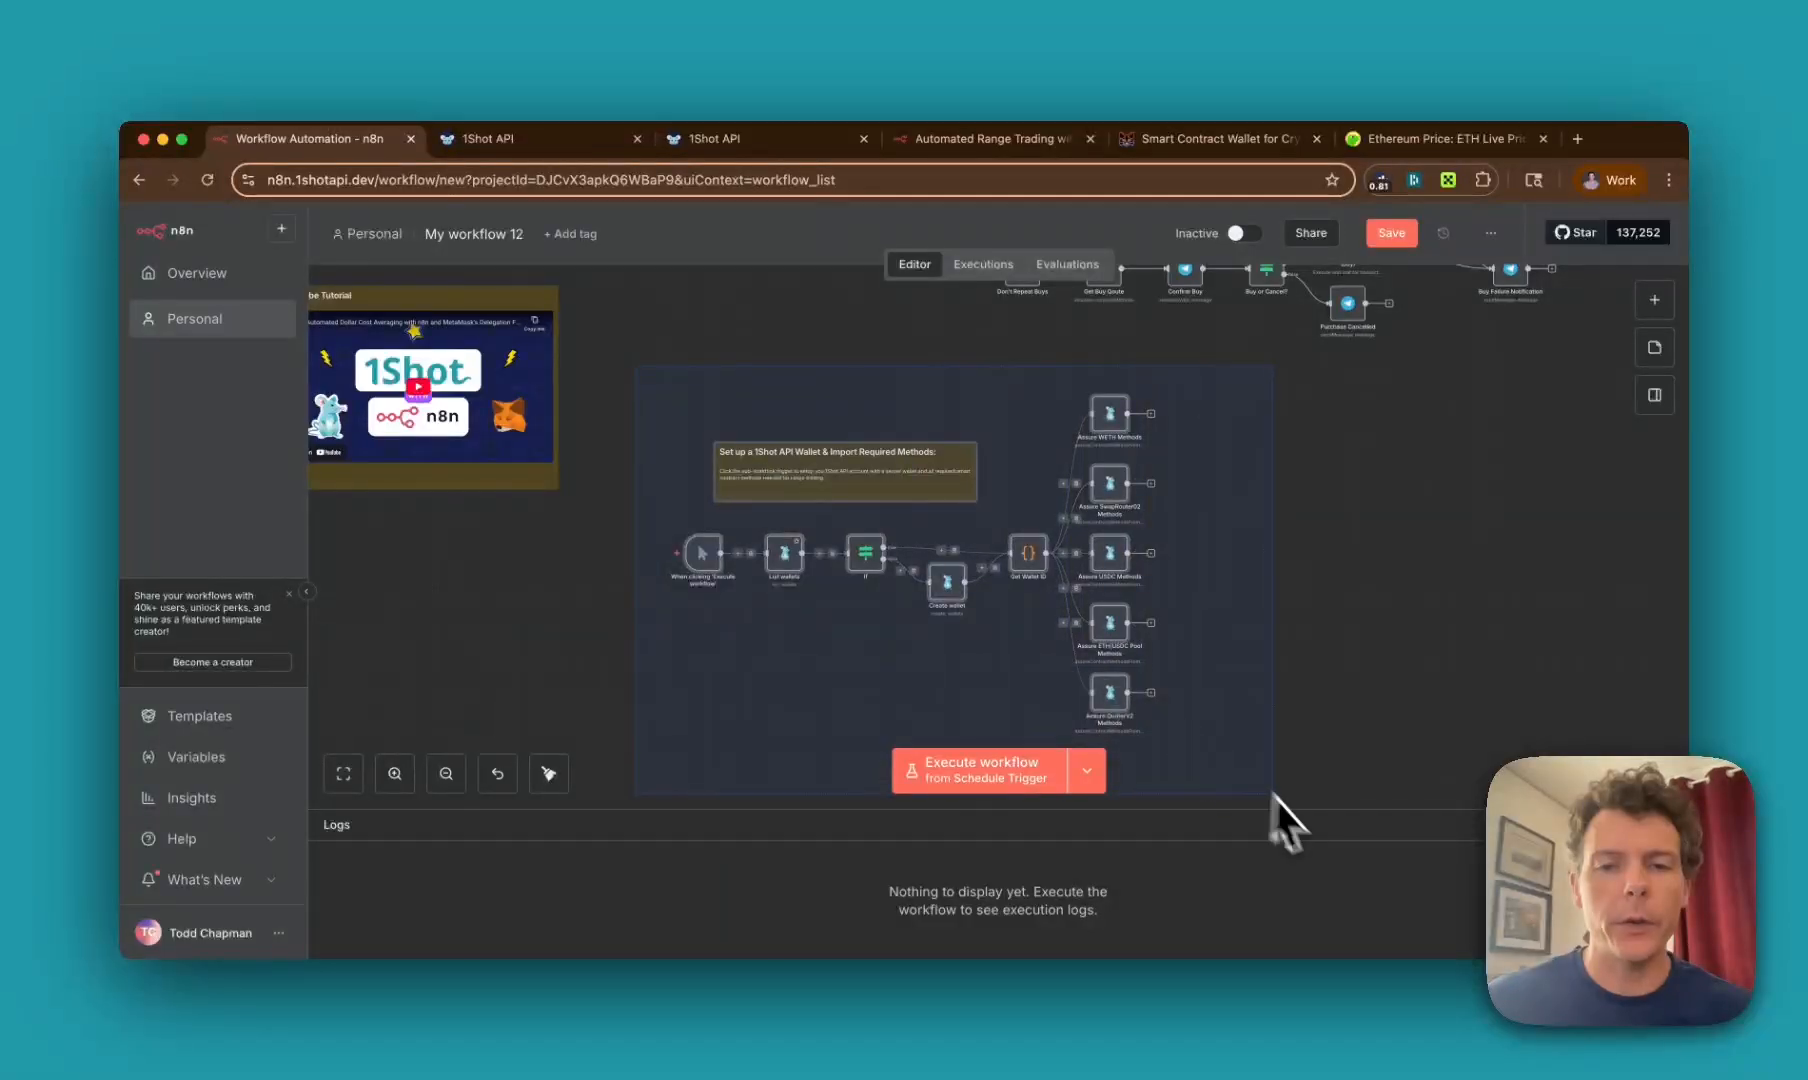
Step: Clear the node selection and execute the 1Shot API wallet setup and method import branch from its manual trigger
{"action": "left_click", "coordinate": [1290, 708]}
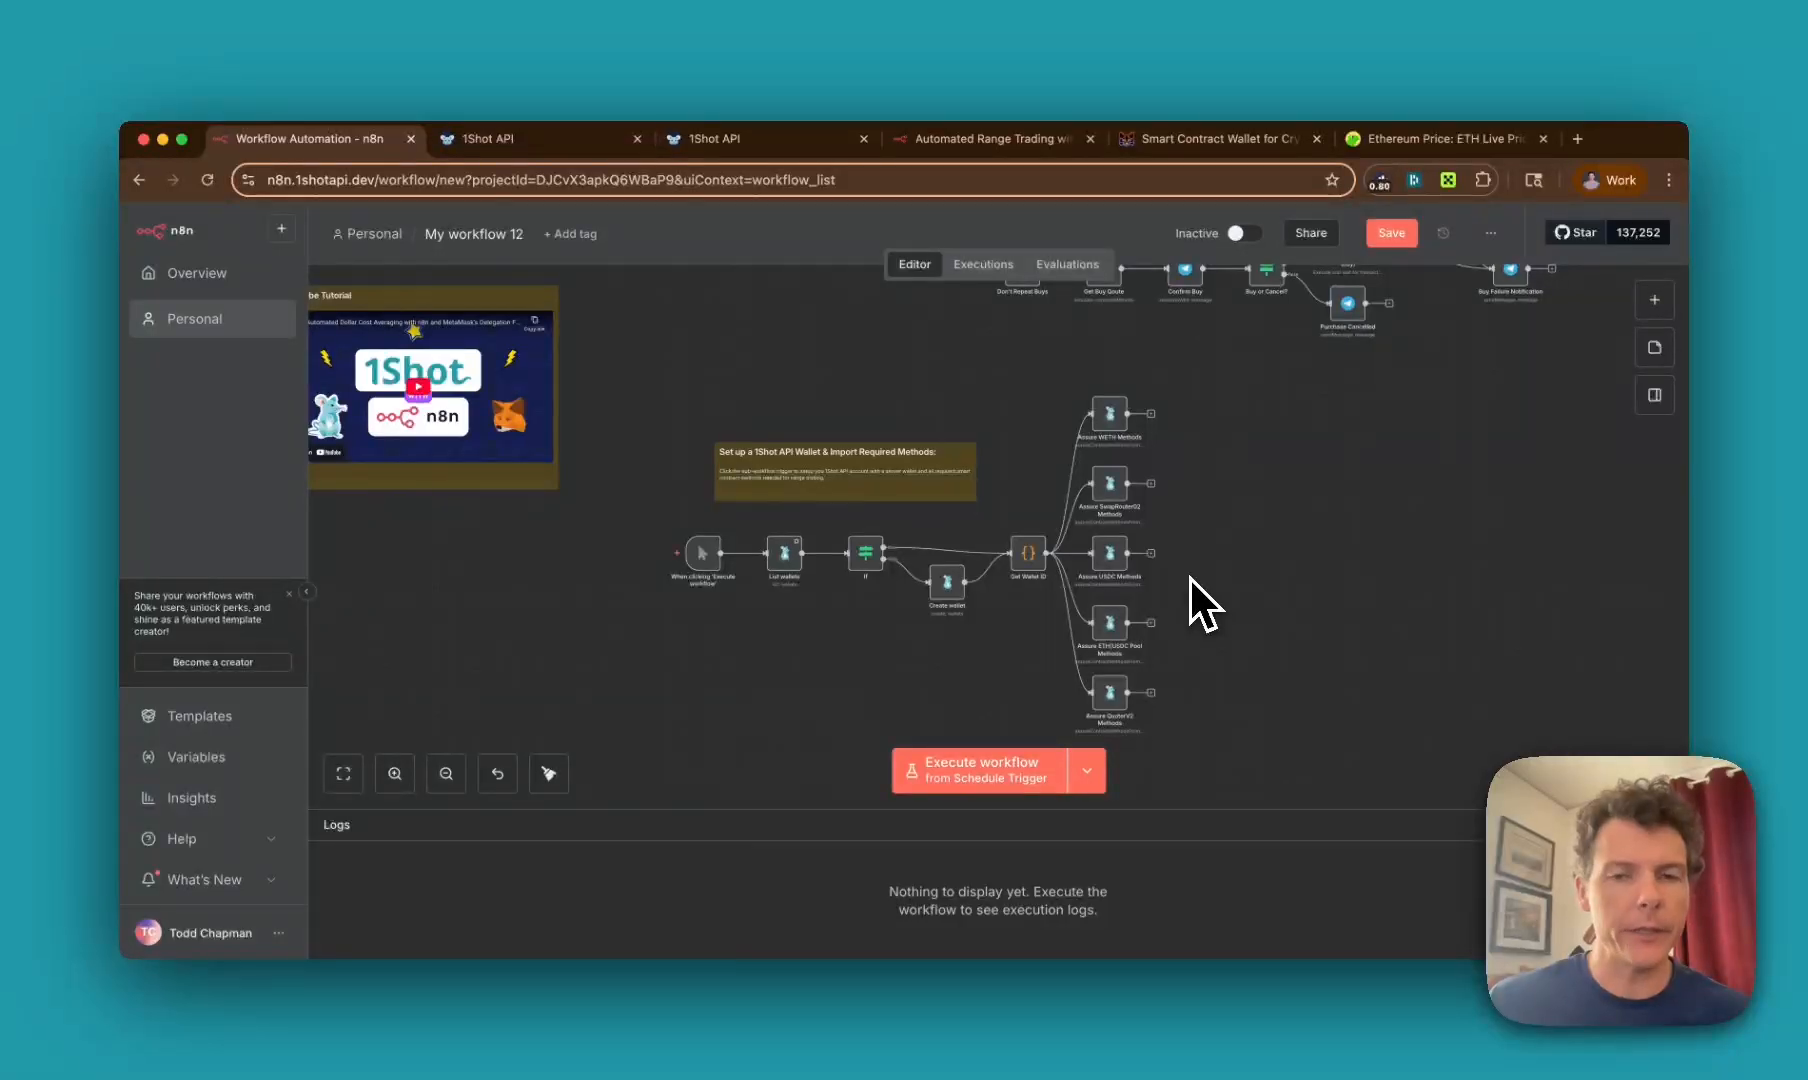
{"action": "scroll", "coordinate": [730, 640], "scroll_direction": "up", "scroll_amount": 2}
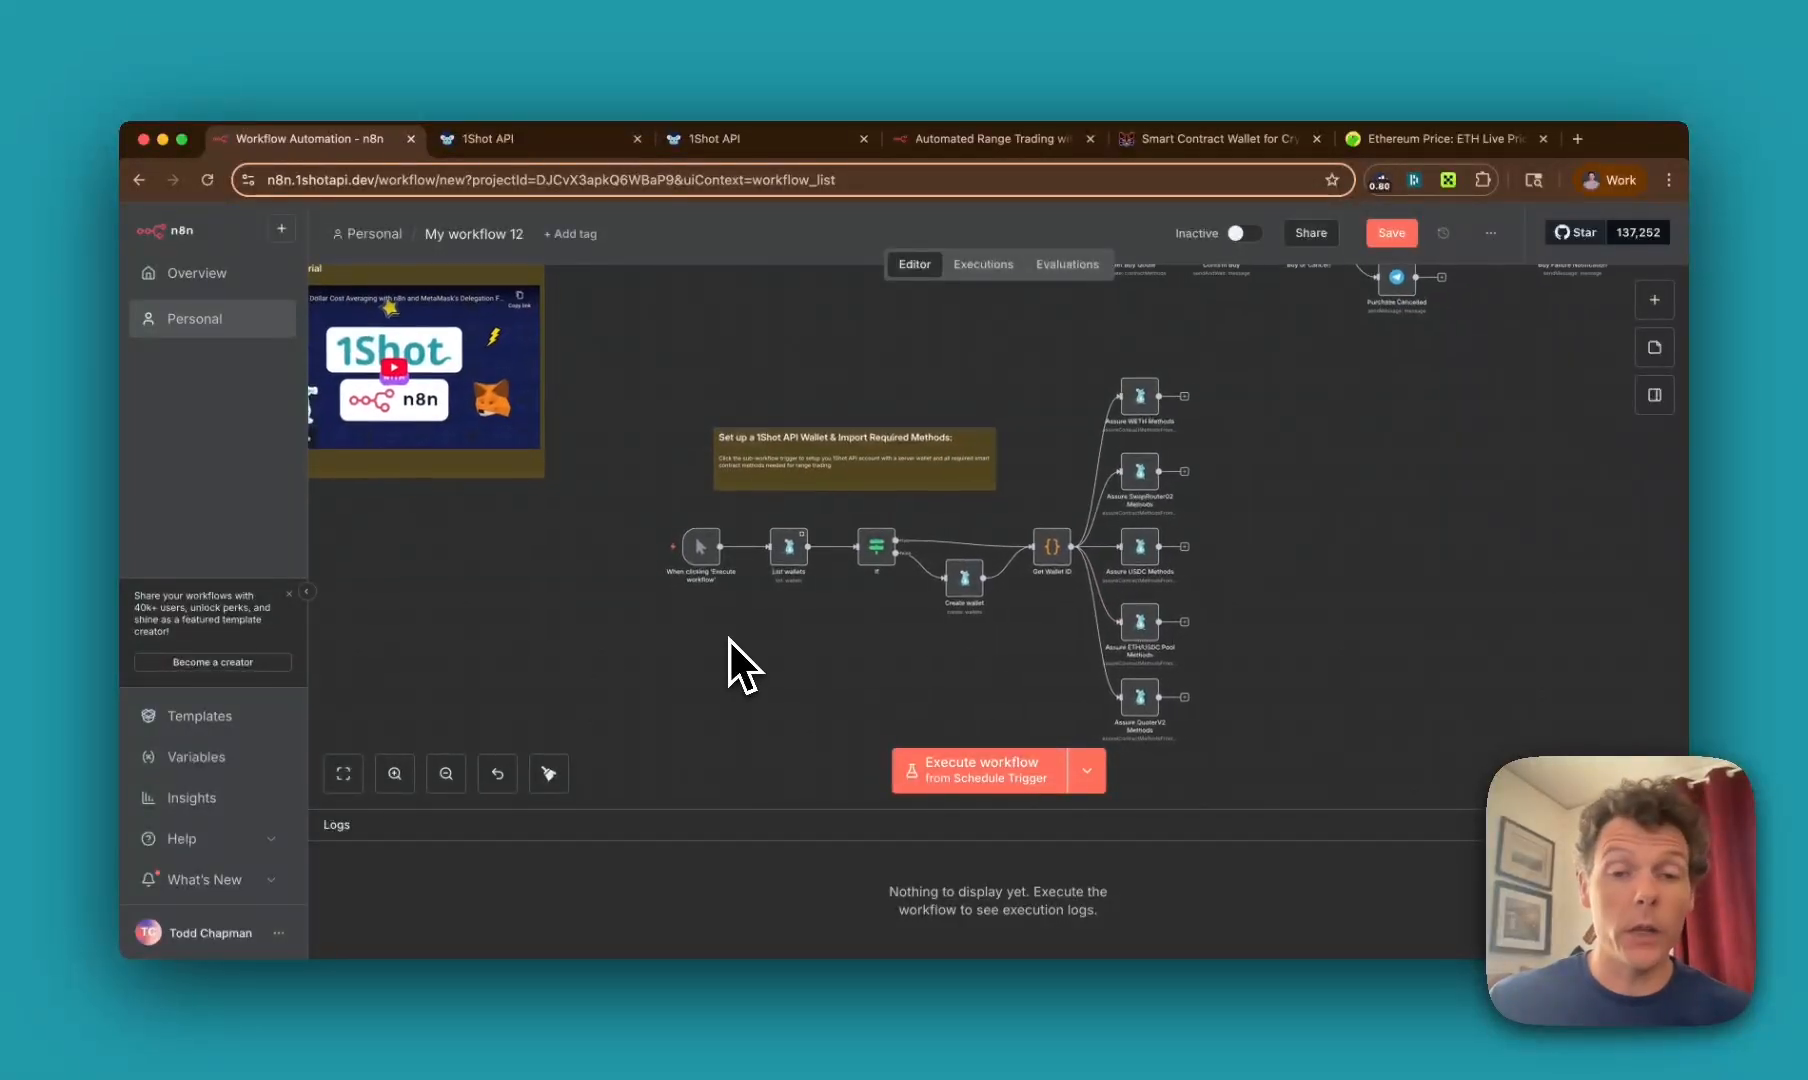
{"action": "scroll", "coordinate": [730, 640], "scroll_direction": "up", "scroll_amount": 1}
{"action": "mouse_move", "coordinate": [629, 537]}
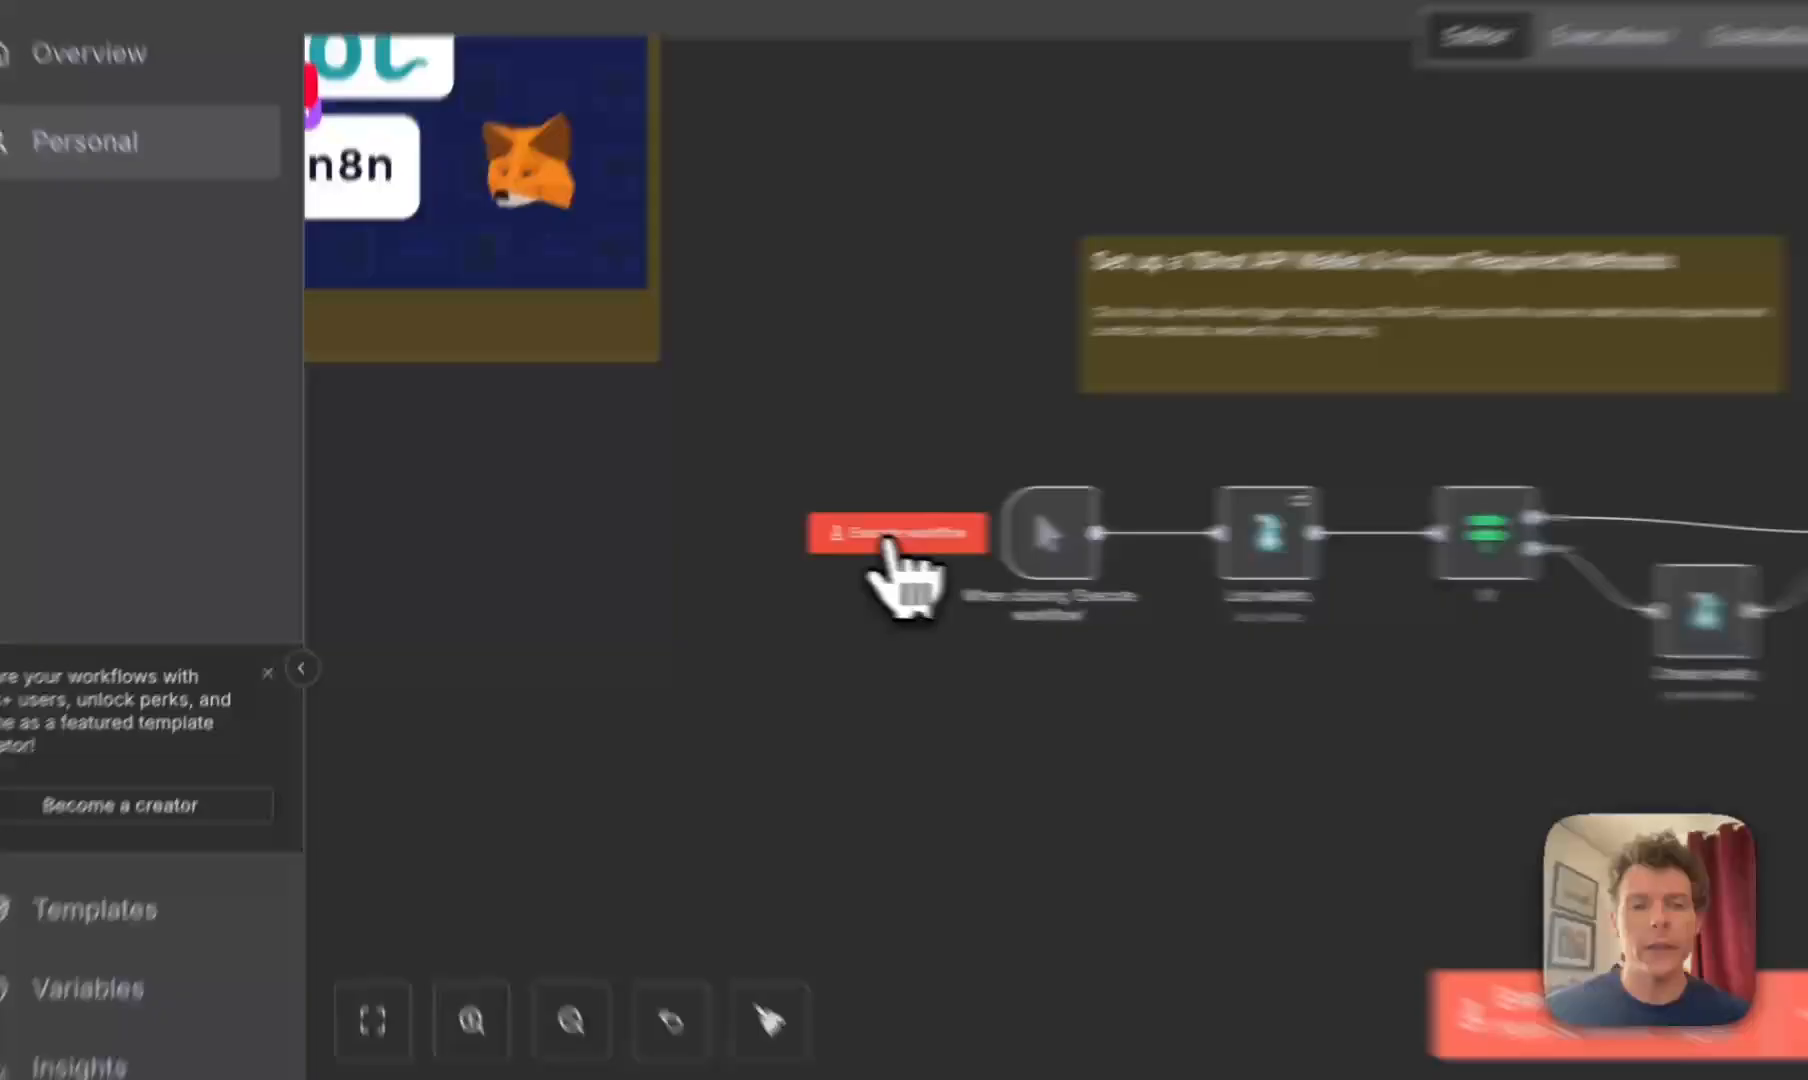
{"action": "left_click", "coordinate": [887, 538]}
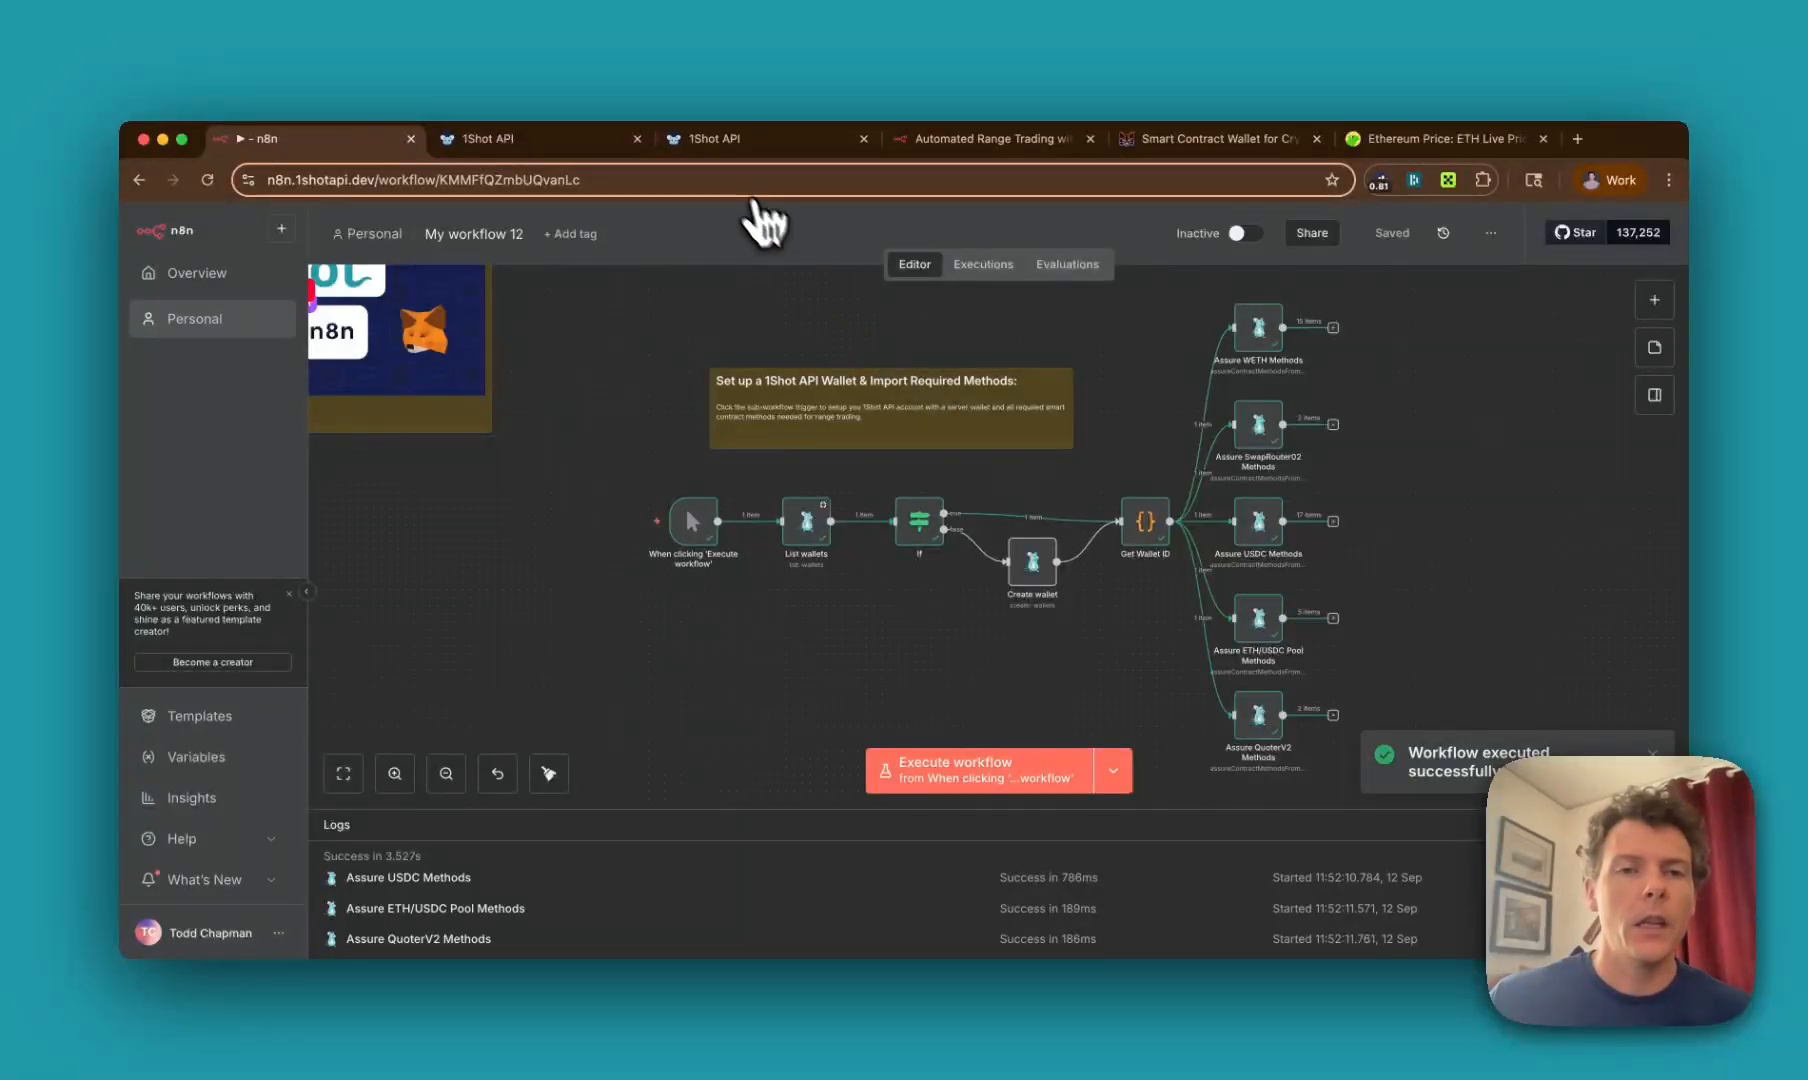
Step: Switch to the 1Shot dashboard's wallets and check the balance of the Arbitrum wallet
{"action": "left_click", "coordinate": [714, 142]}
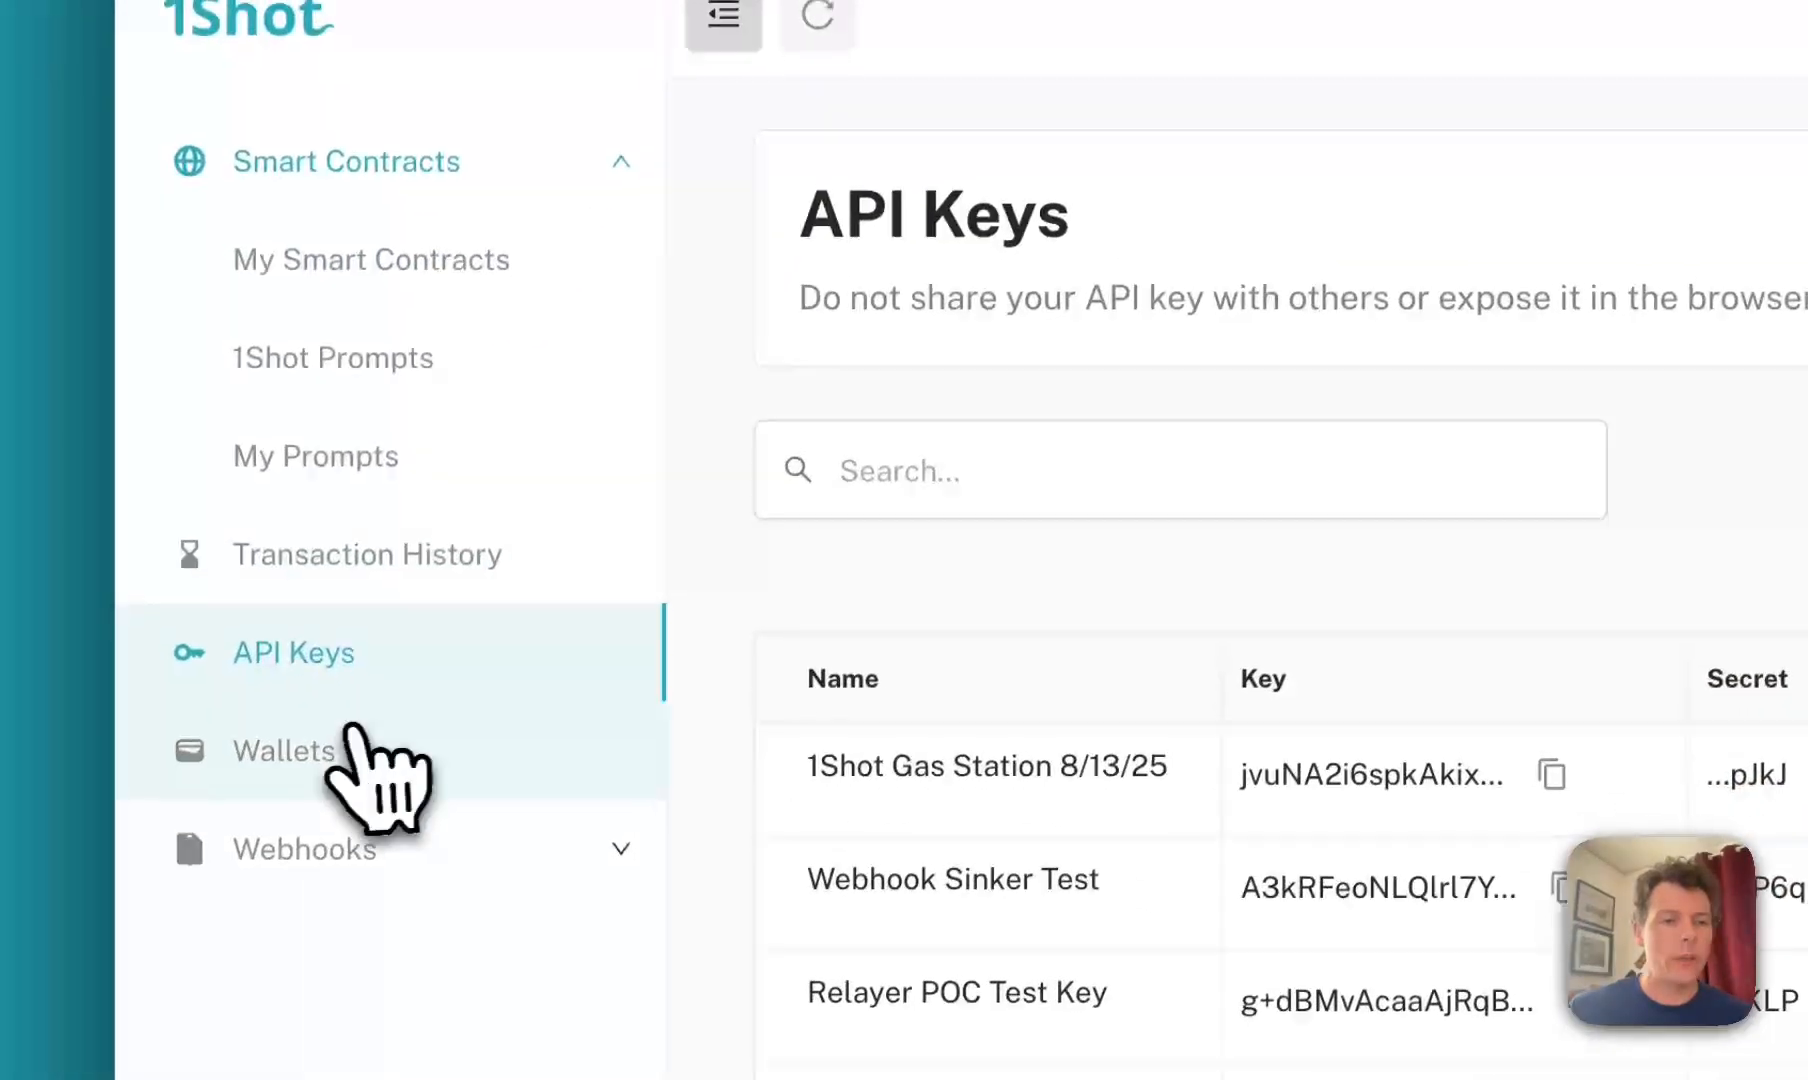
{"action": "left_click", "coordinate": [352, 727]}
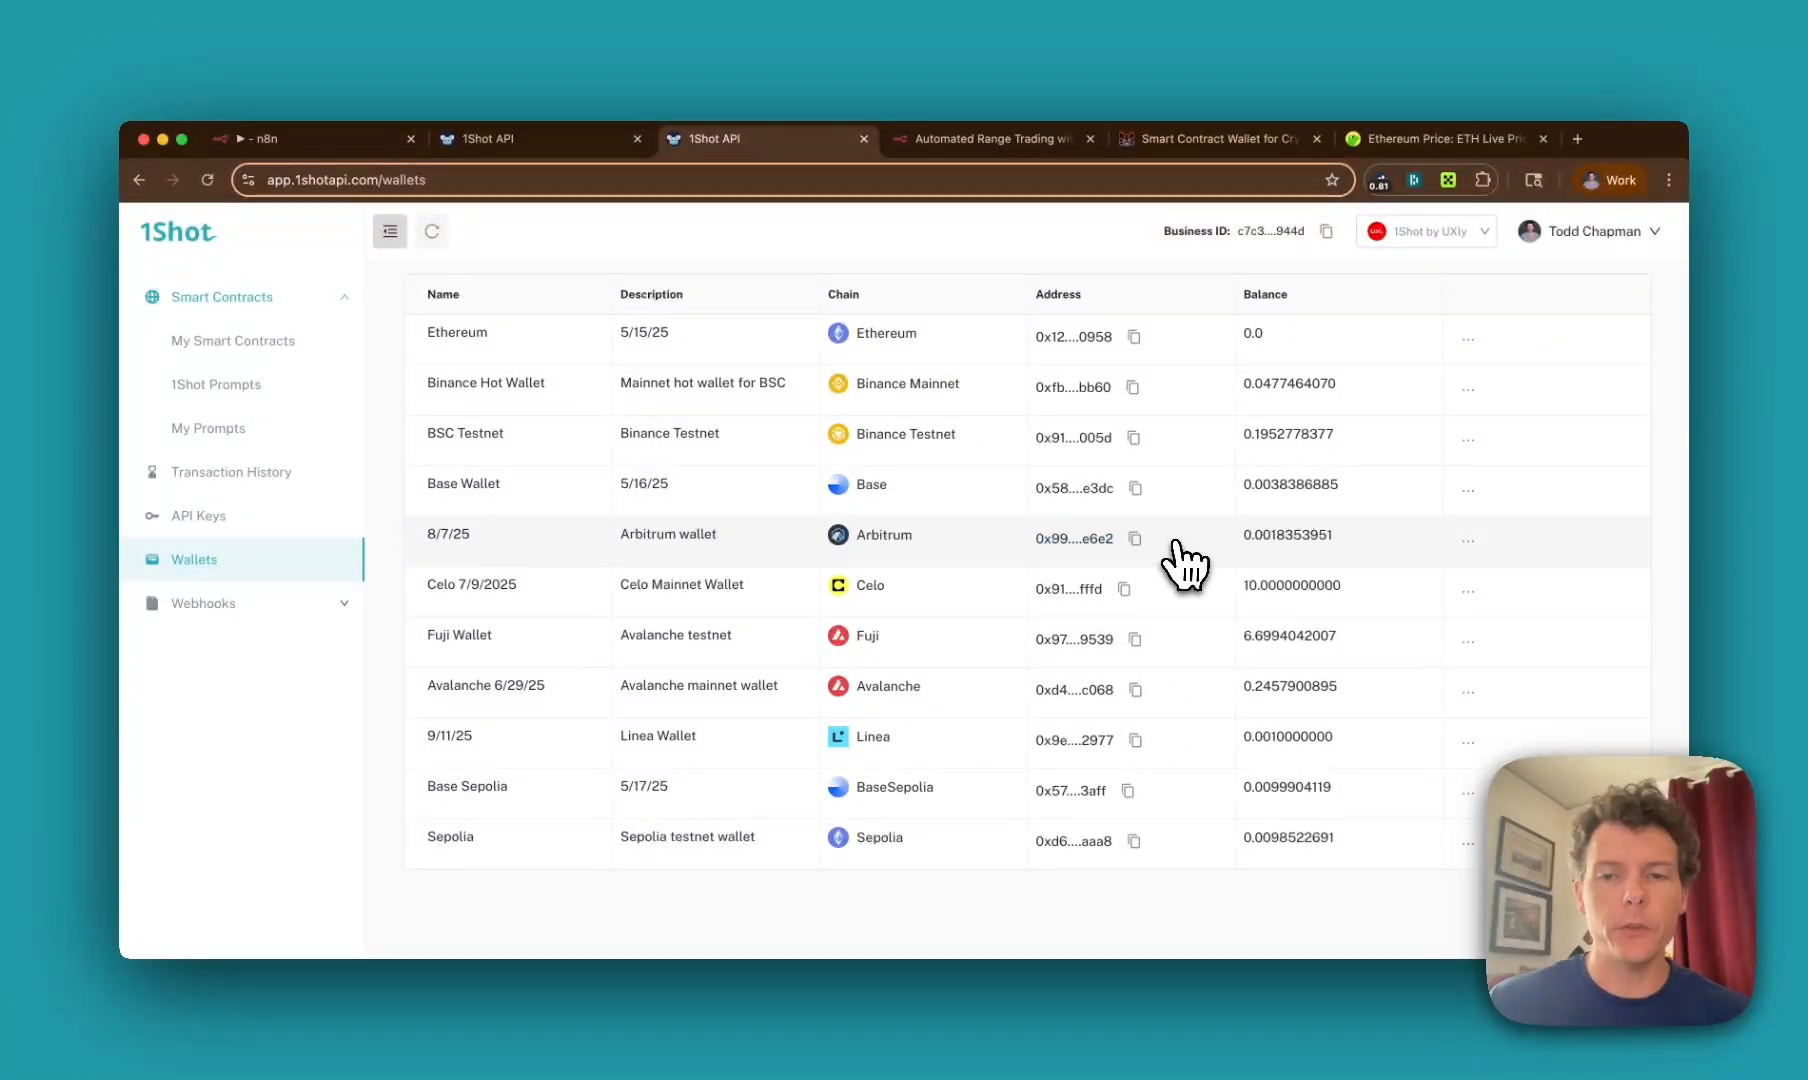
{"action": "double_click", "coordinate": [1279, 534]}
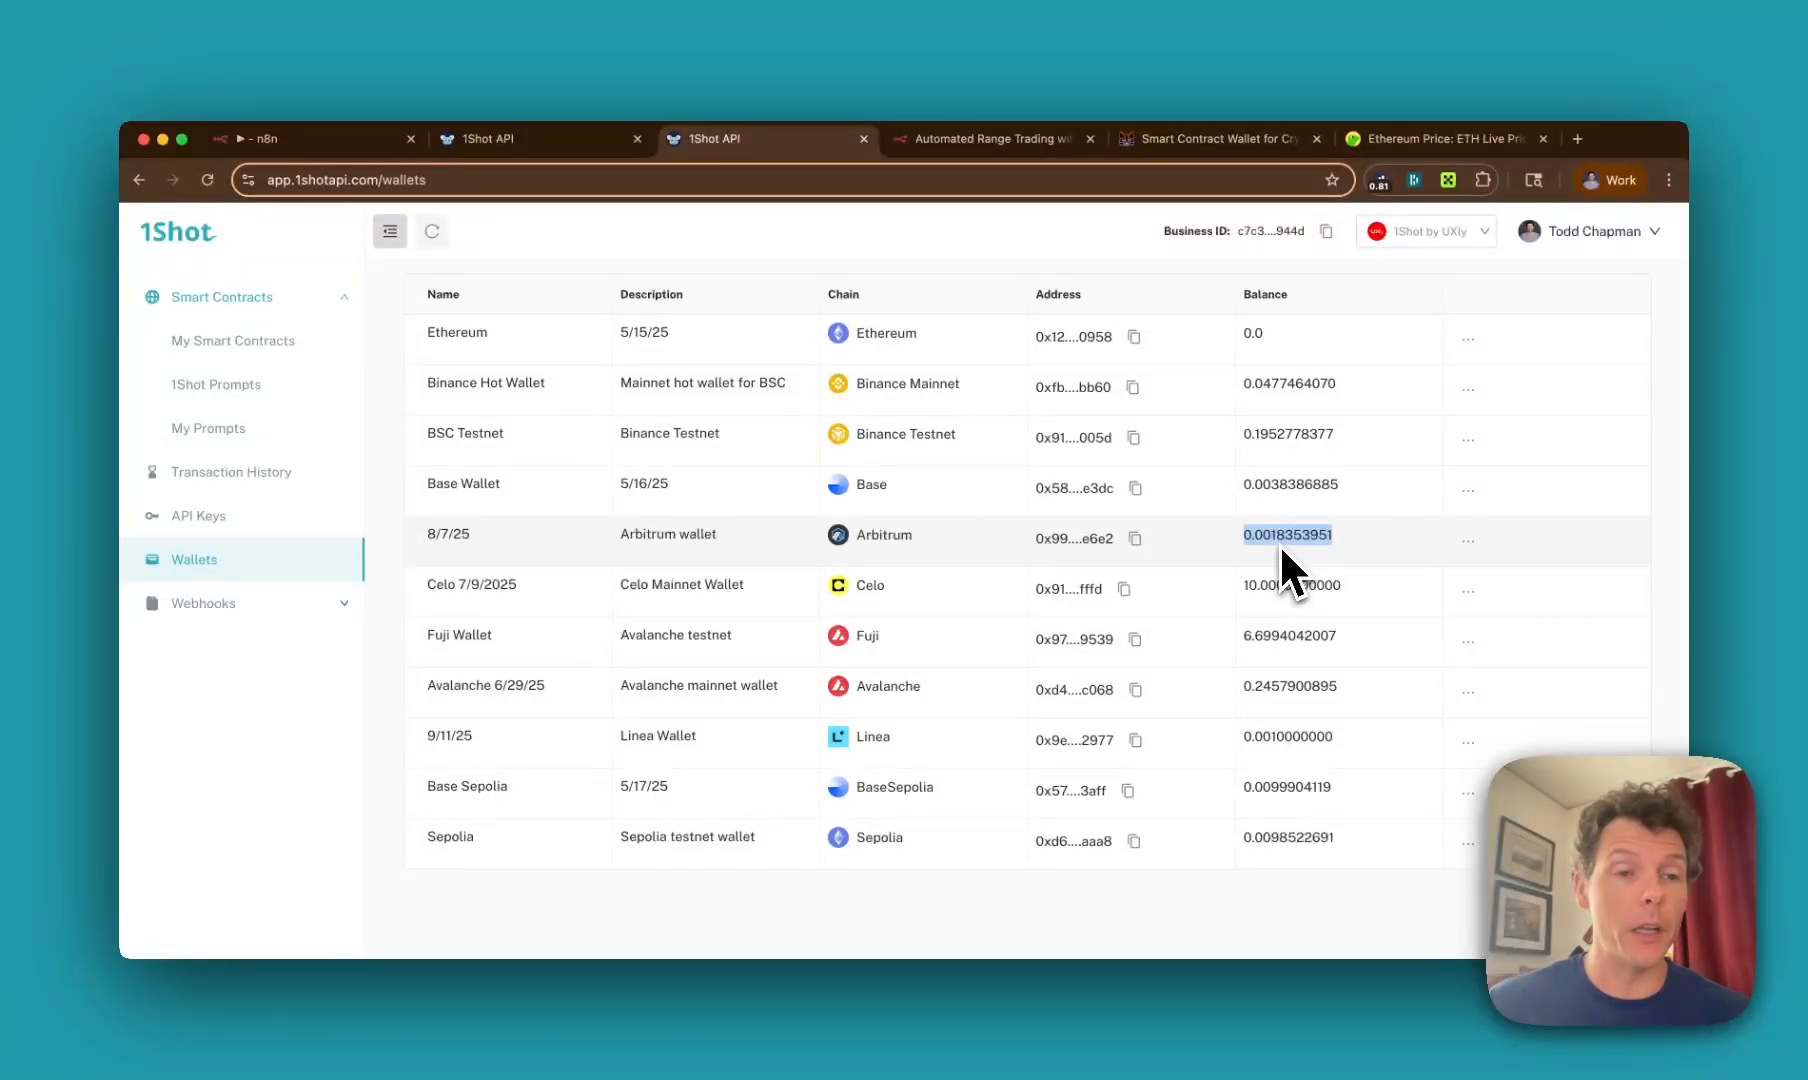
Step: Filter the 1Shot account's smart contracts by the Arbitrum chain and look through the imported contracts
{"action": "left_click", "coordinate": [250, 345]}
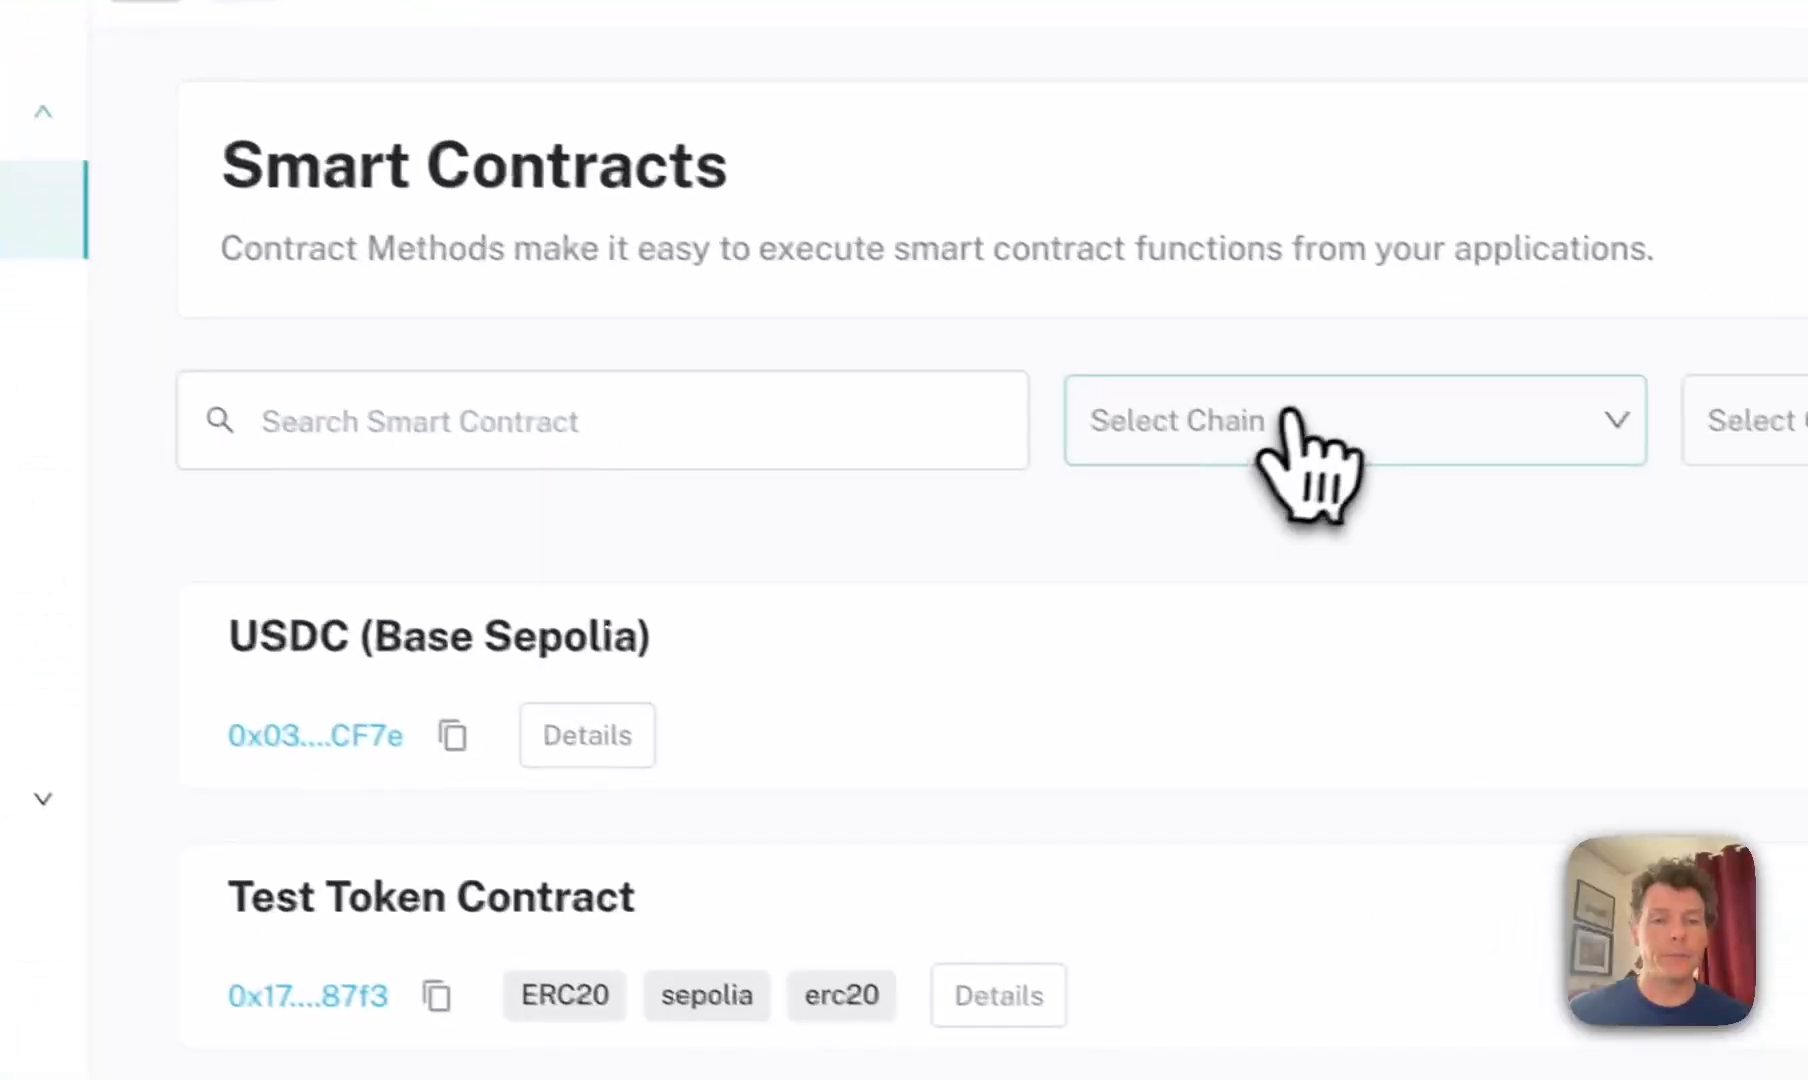
{"action": "left_click", "coordinate": [1760, 684]}
{"action": "scroll", "coordinate": [1300, 755], "scroll_direction": "down", "scroll_amount": 4}
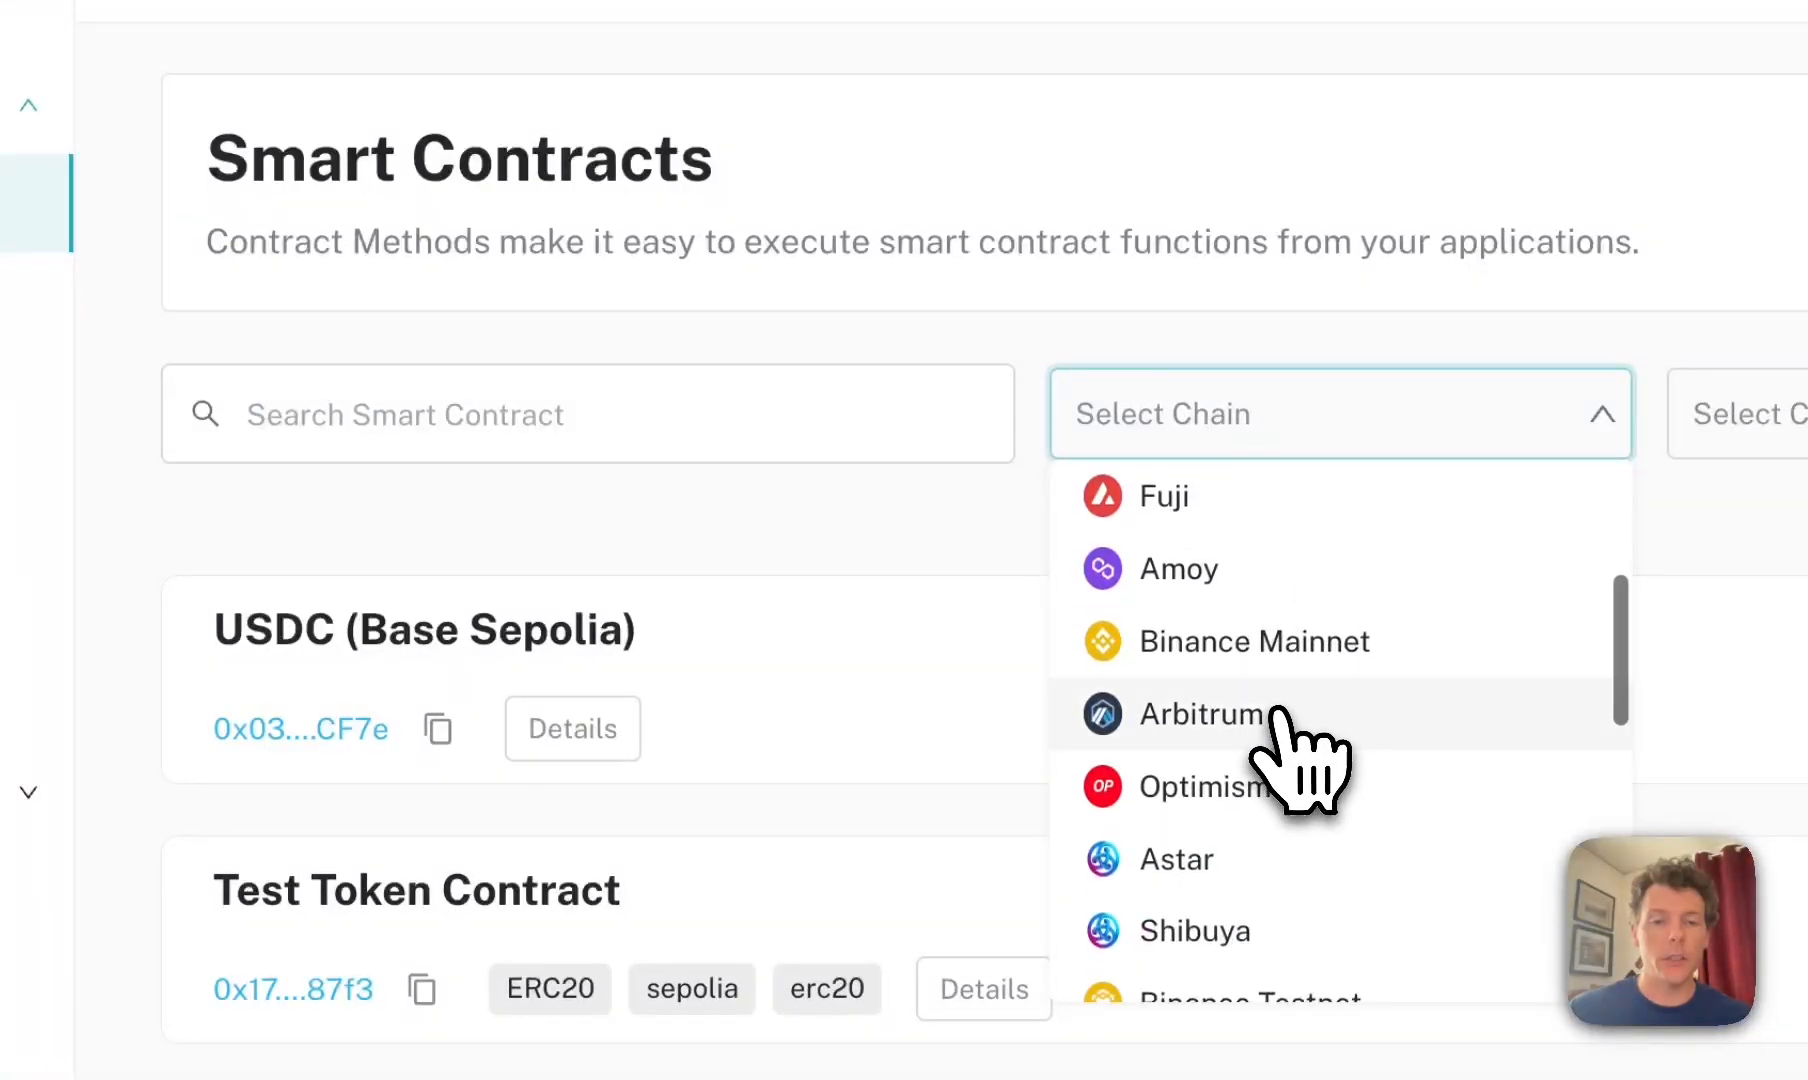
{"action": "left_click", "coordinate": [1285, 714]}
{"action": "scroll", "coordinate": [1280, 712], "scroll_direction": "down", "scroll_amount": 5}
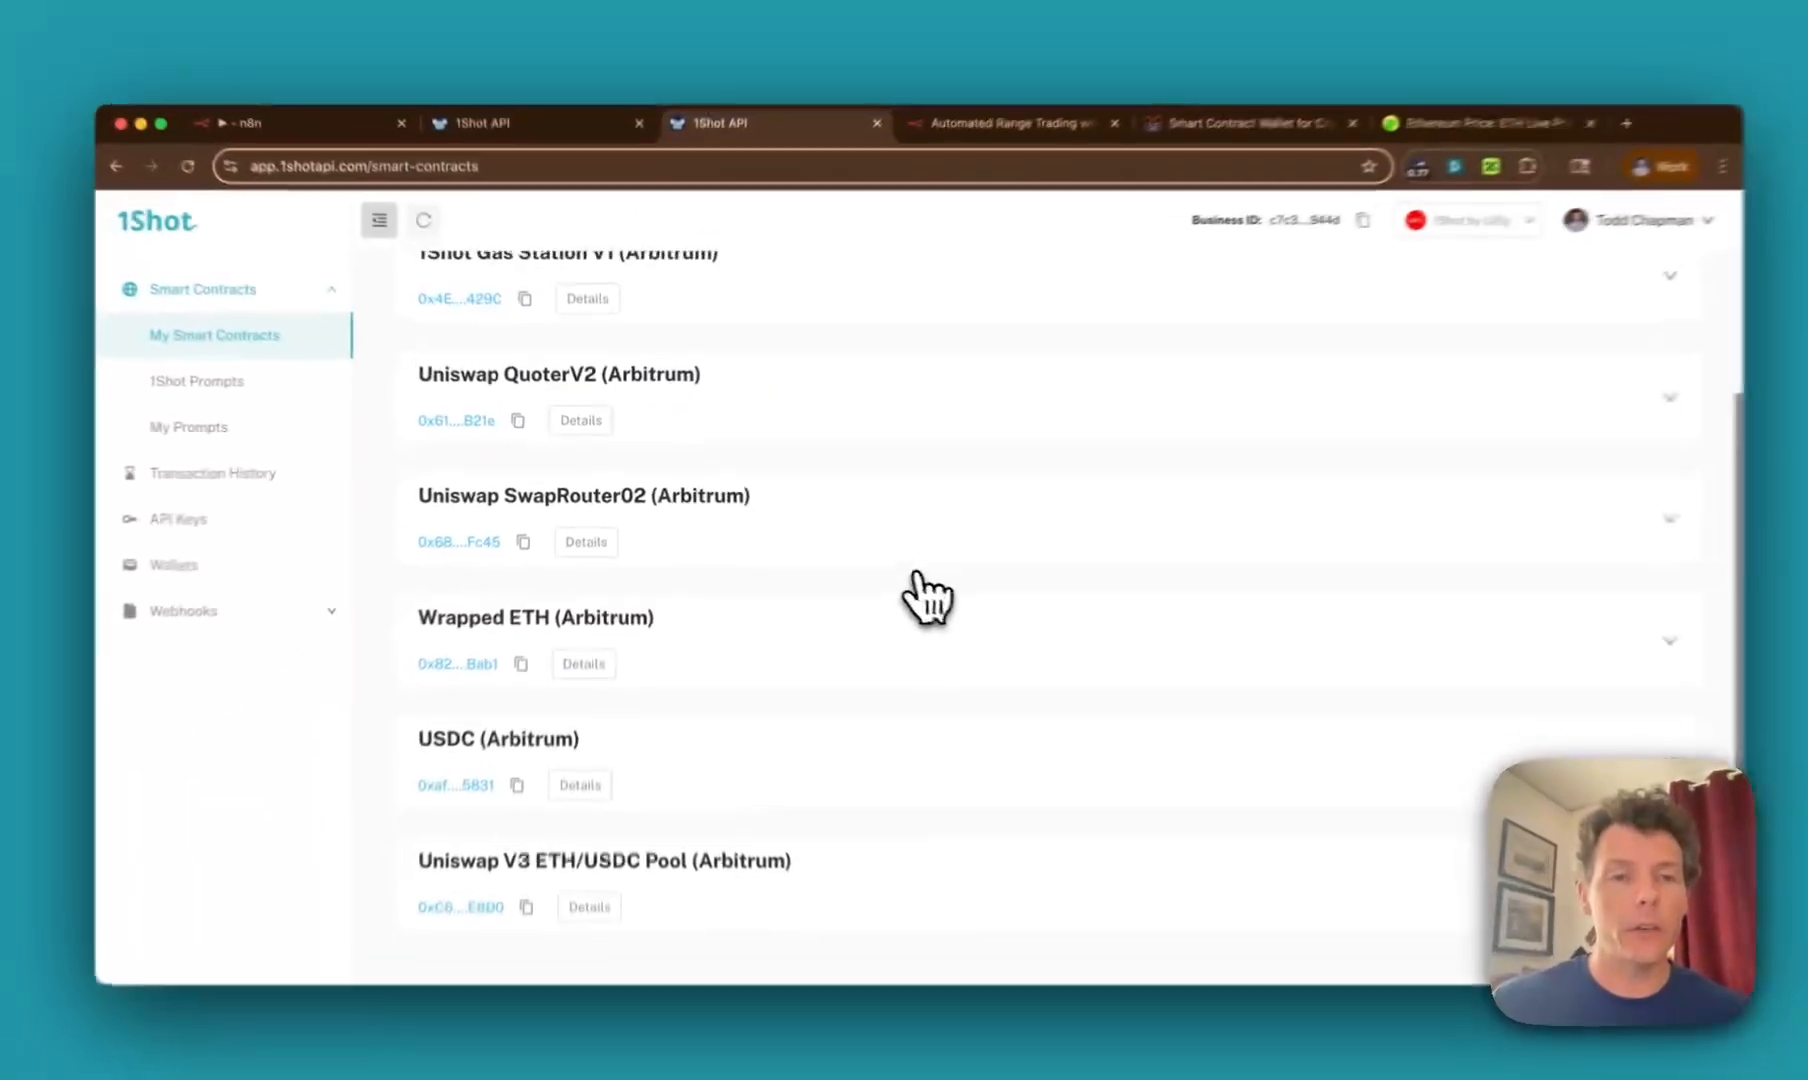
{"action": "scroll", "coordinate": [1280, 712], "scroll_direction": "up", "scroll_amount": 1}
{"action": "scroll", "coordinate": [1280, 712], "scroll_direction": "down", "scroll_amount": 1}
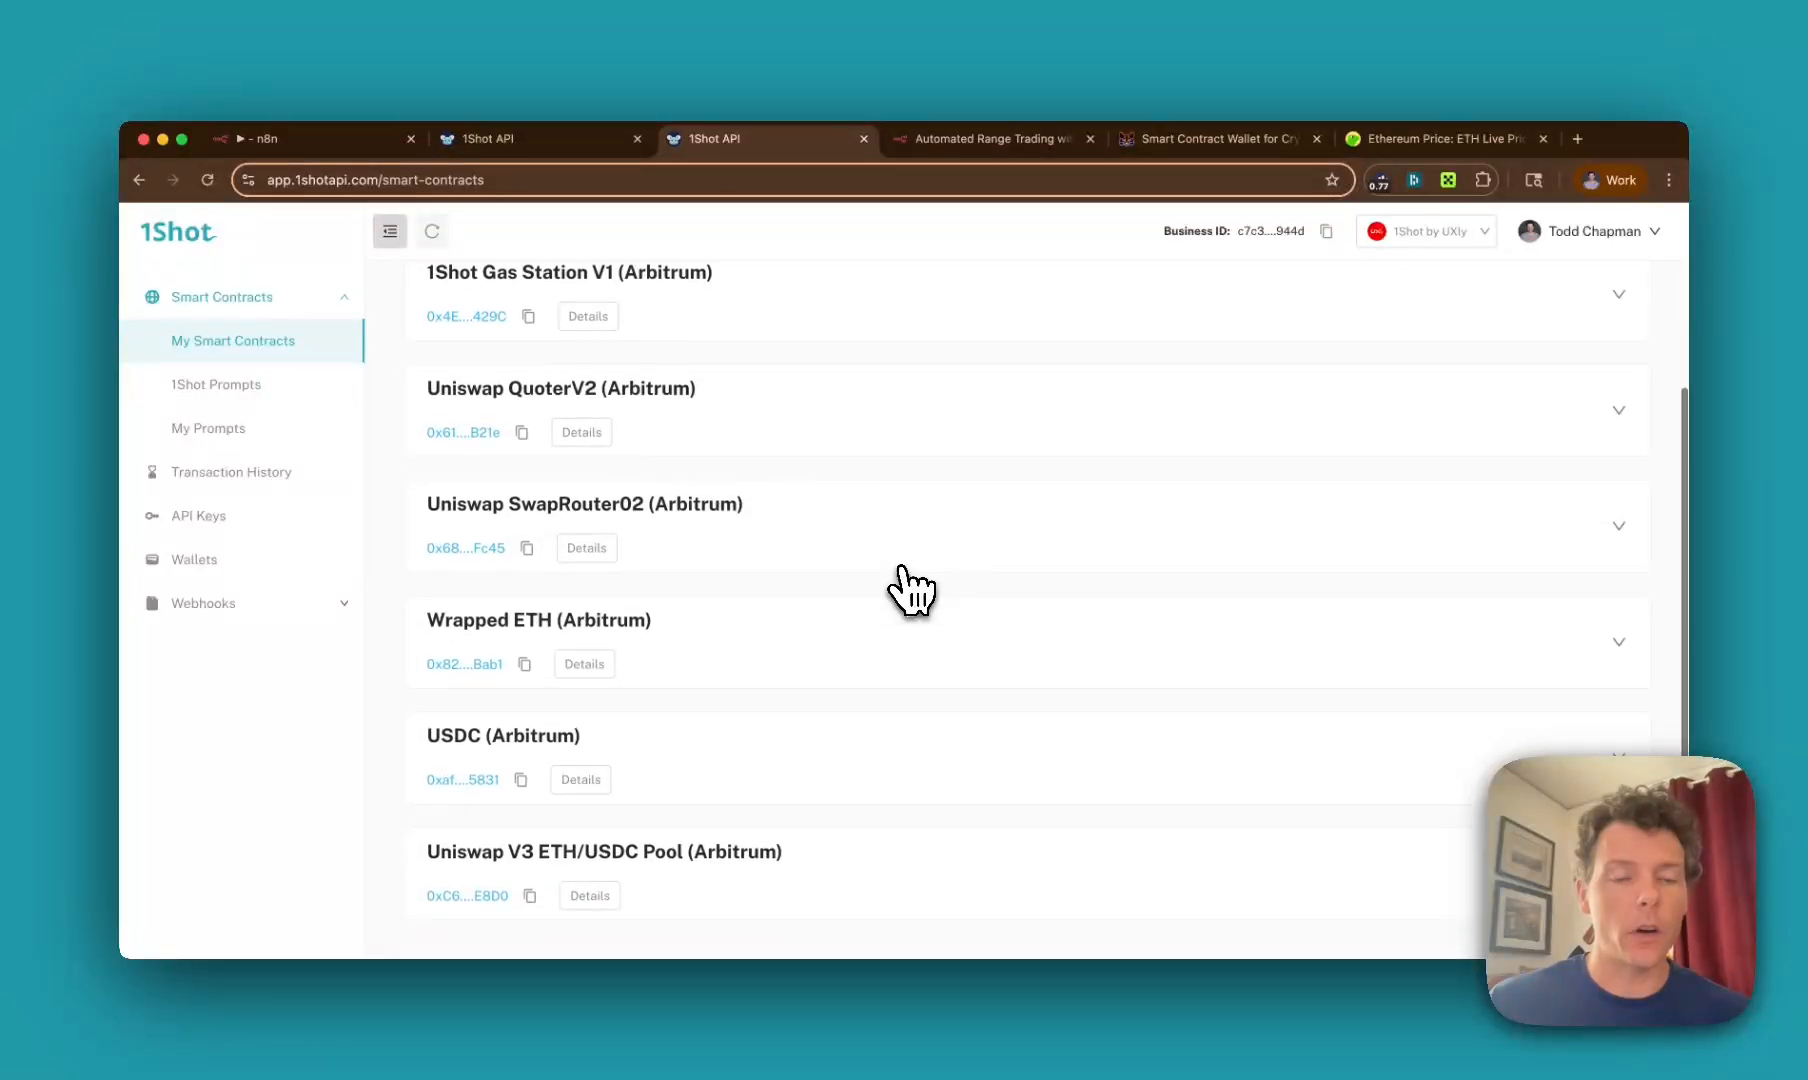
Step: Inspect the contract methods of Uniswap QuoterV2 and Wrapped ETH on Arbitrum, and return to the n8n workflow
{"action": "left_click", "coordinate": [1616, 412]}
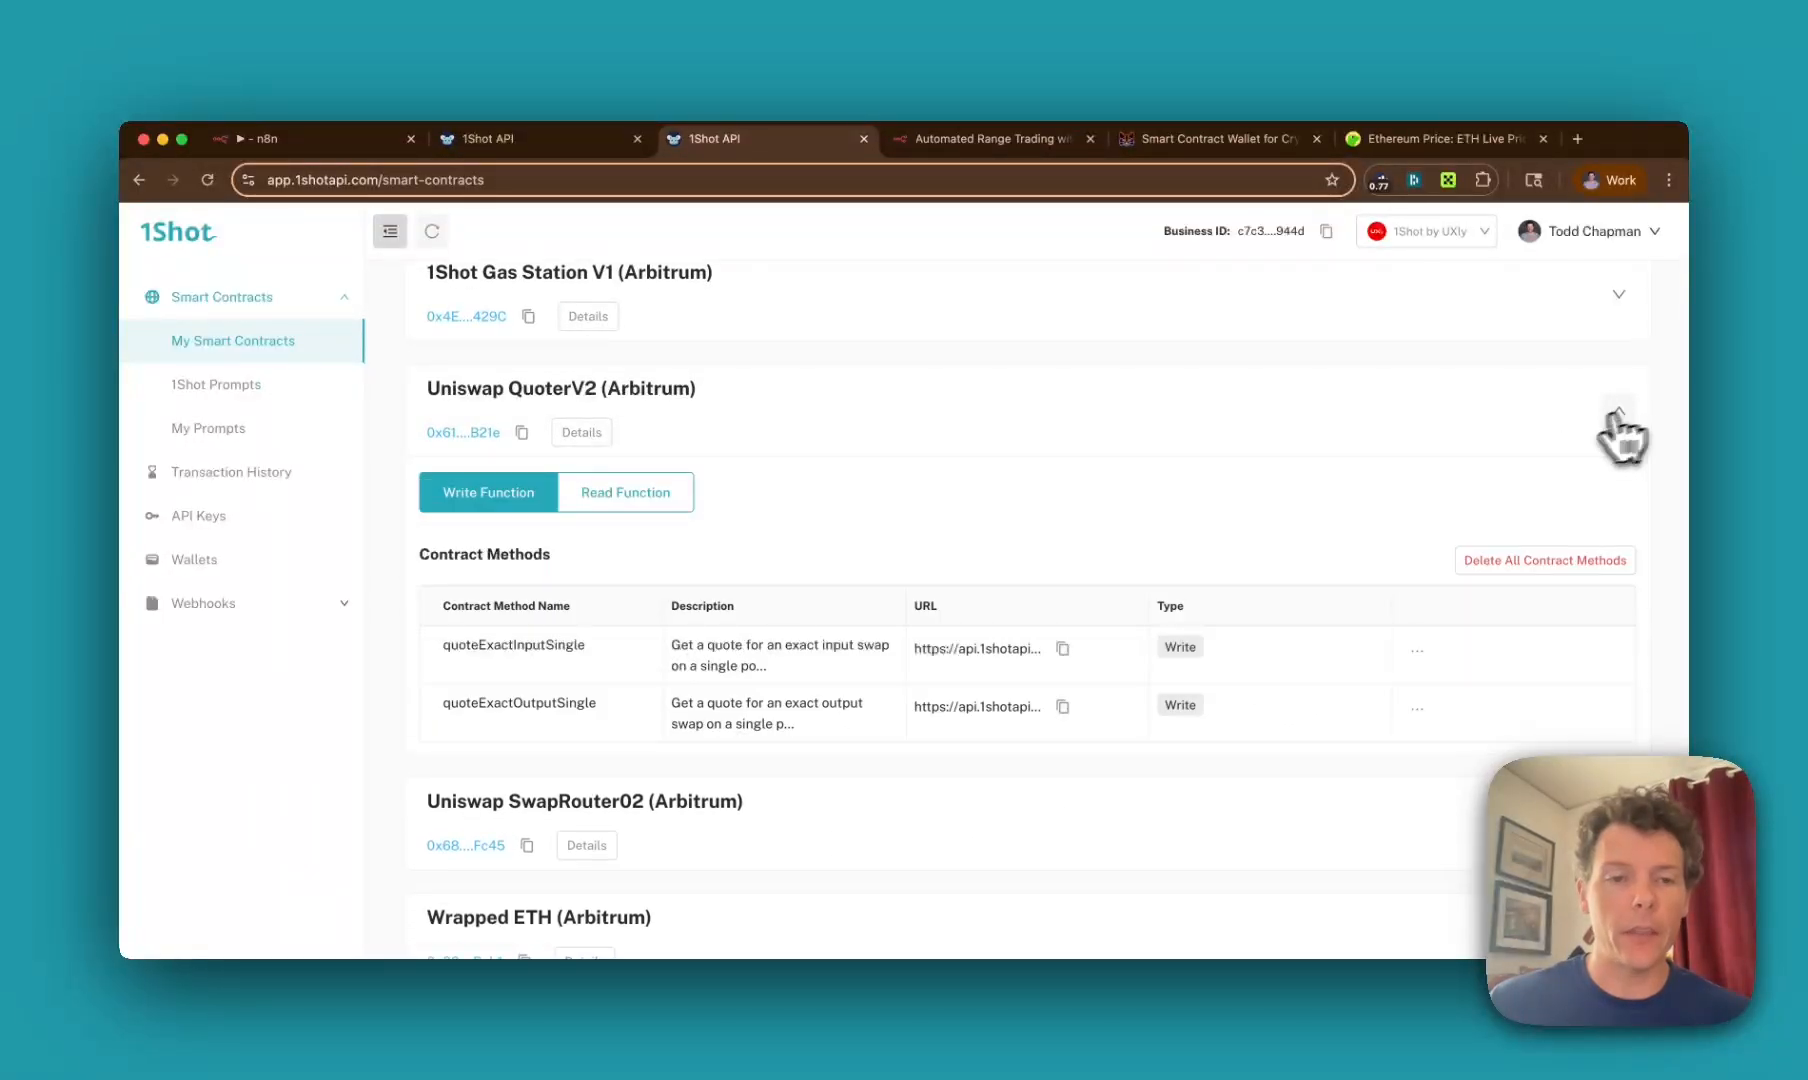
{"action": "scroll", "coordinate": [1302, 522], "scroll_direction": "down", "scroll_amount": 3}
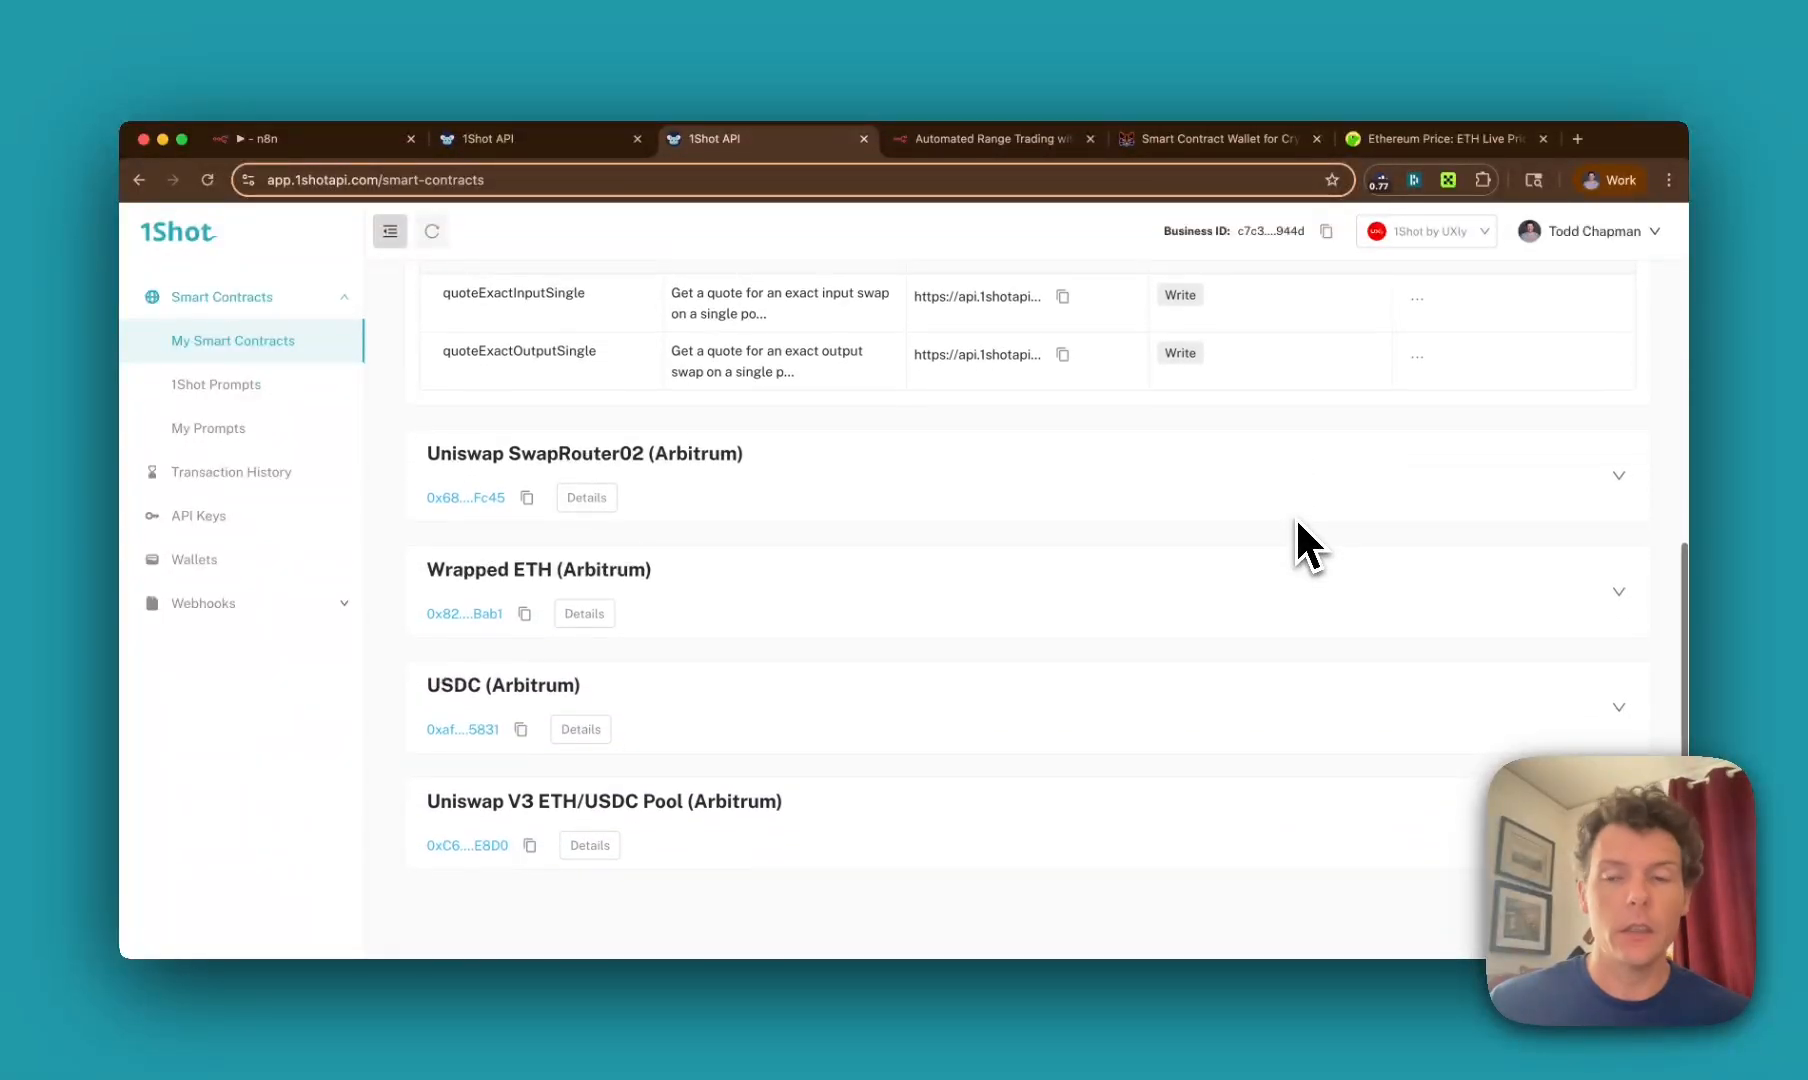
{"action": "left_click", "coordinate": [1598, 590]}
{"action": "scroll", "coordinate": [1344, 660], "scroll_direction": "down", "scroll_amount": 2}
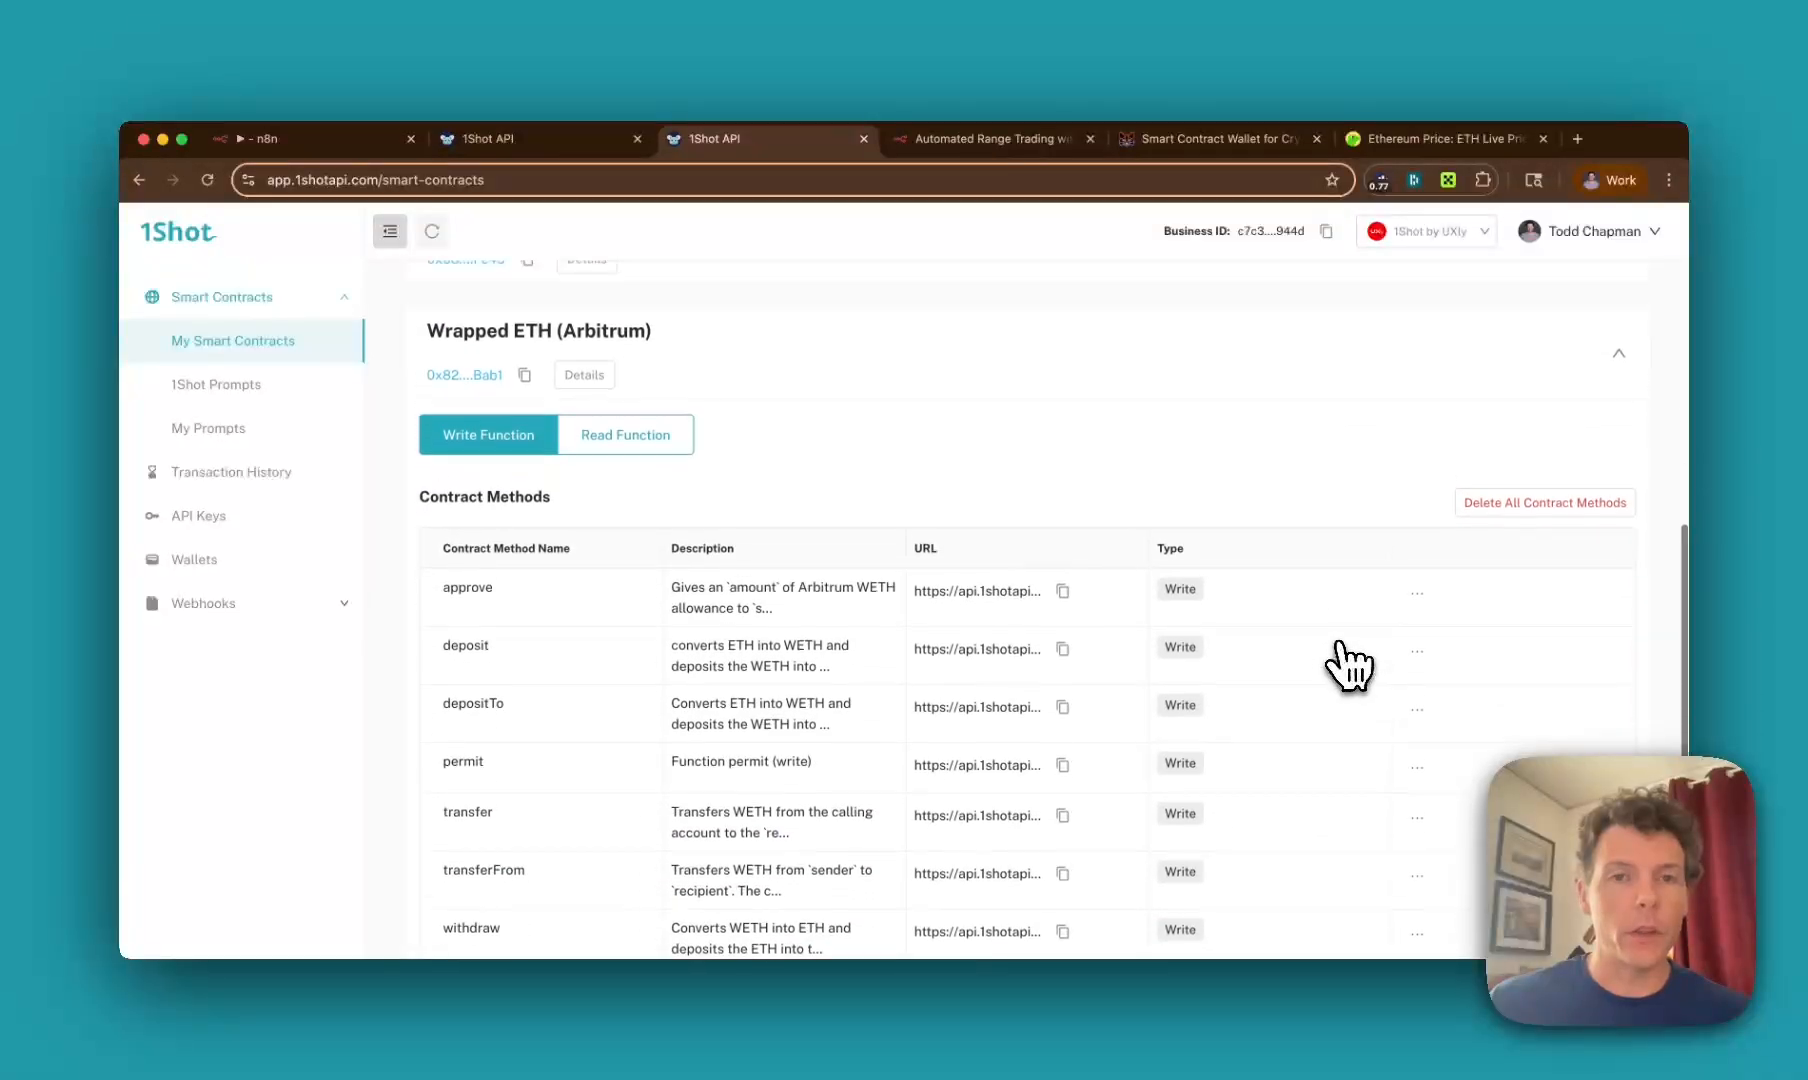
{"action": "scroll", "coordinate": [1345, 655], "scroll_direction": "up", "scroll_amount": 2}
{"action": "left_click", "coordinate": [552, 145]}
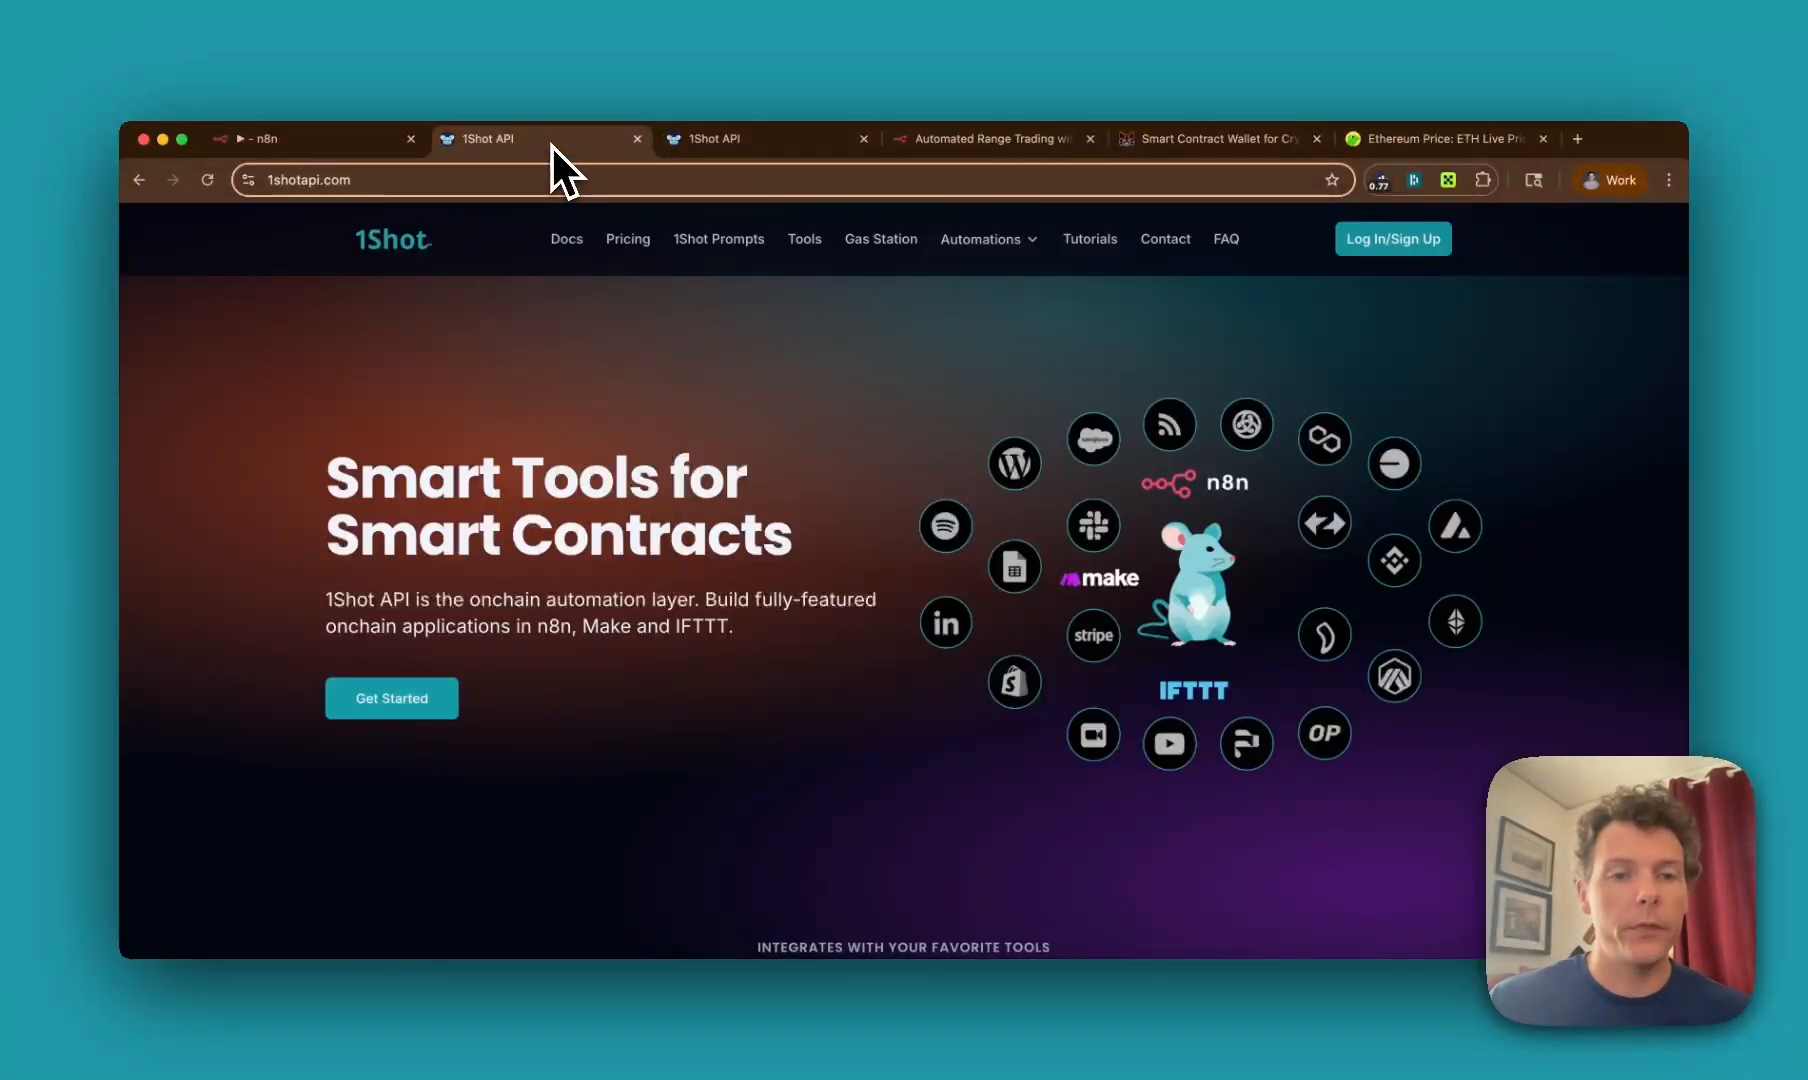
{"action": "left_click", "coordinate": [340, 141]}
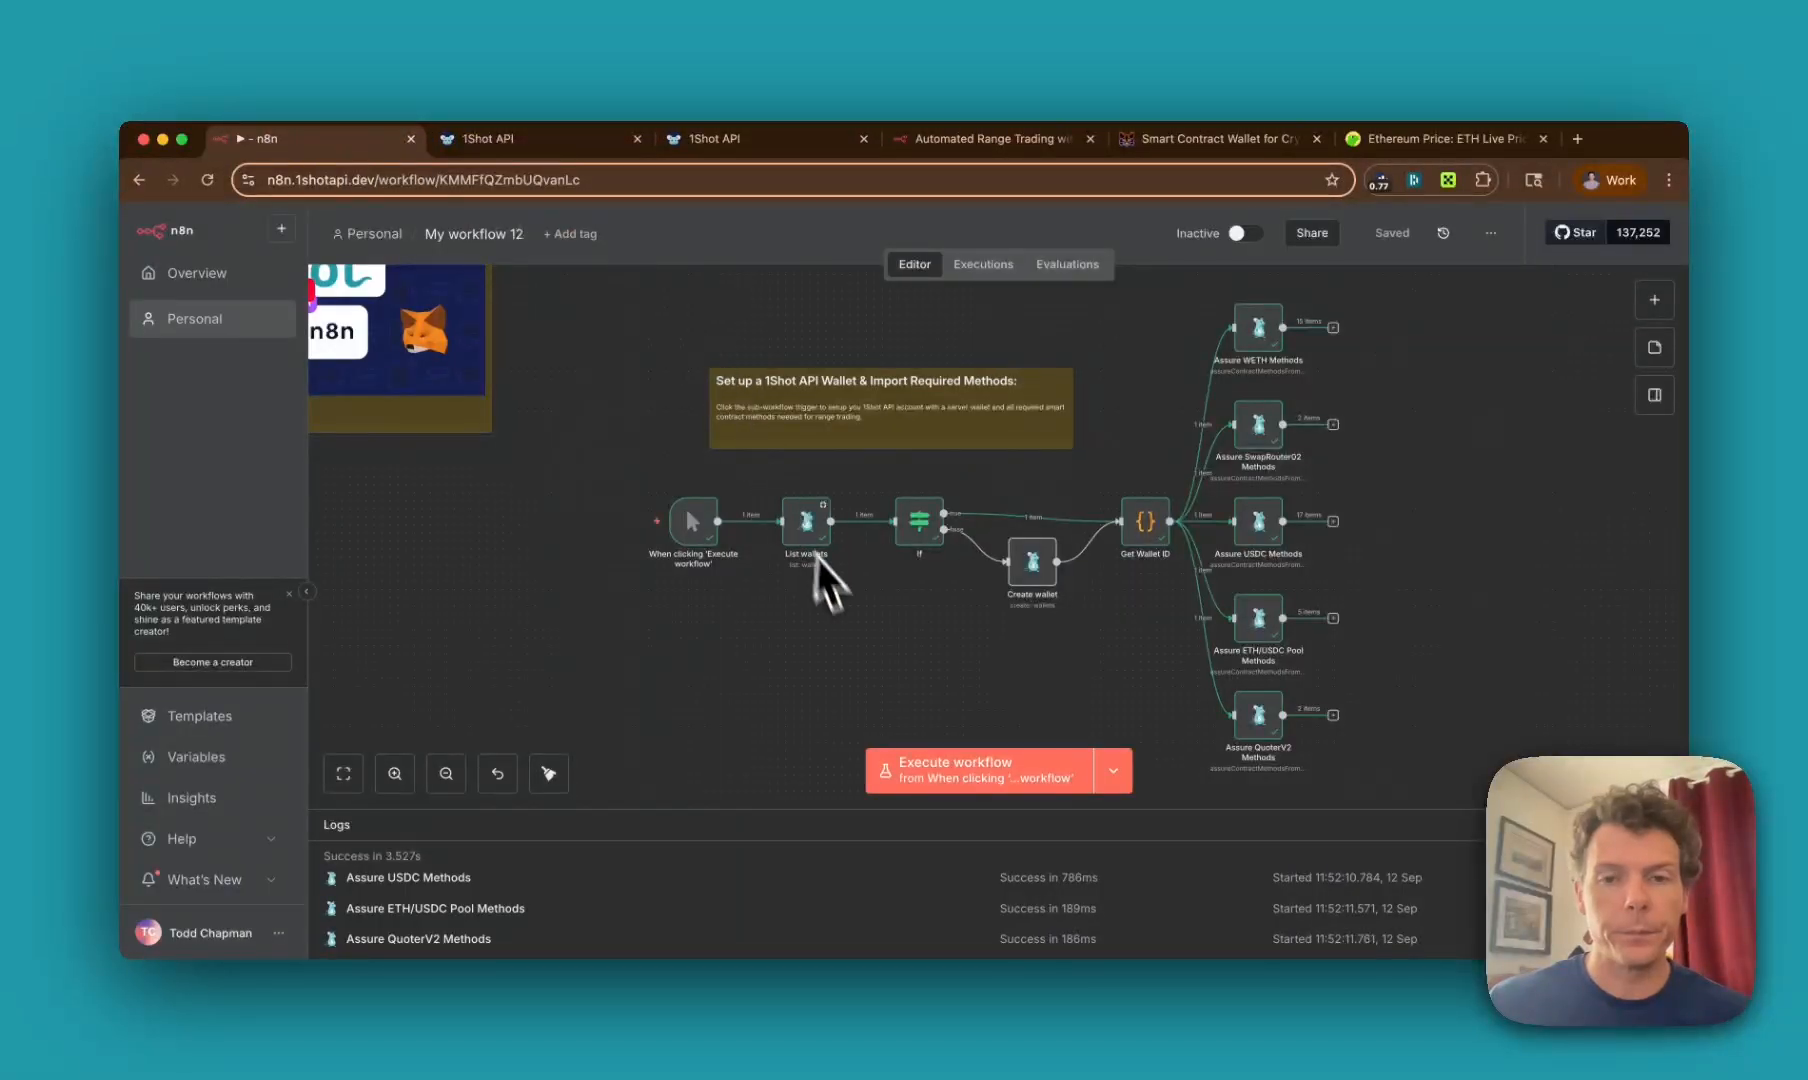
Step: Review the workflow's setup notes on the Swap Configs parameters and on connecting the nodes to the 1Shot API account
{"action": "scroll", "coordinate": [835, 595], "scroll_direction": "down", "scroll_amount": 2}
{"action": "scroll", "coordinate": [840, 605], "scroll_direction": "down", "scroll_amount": 1}
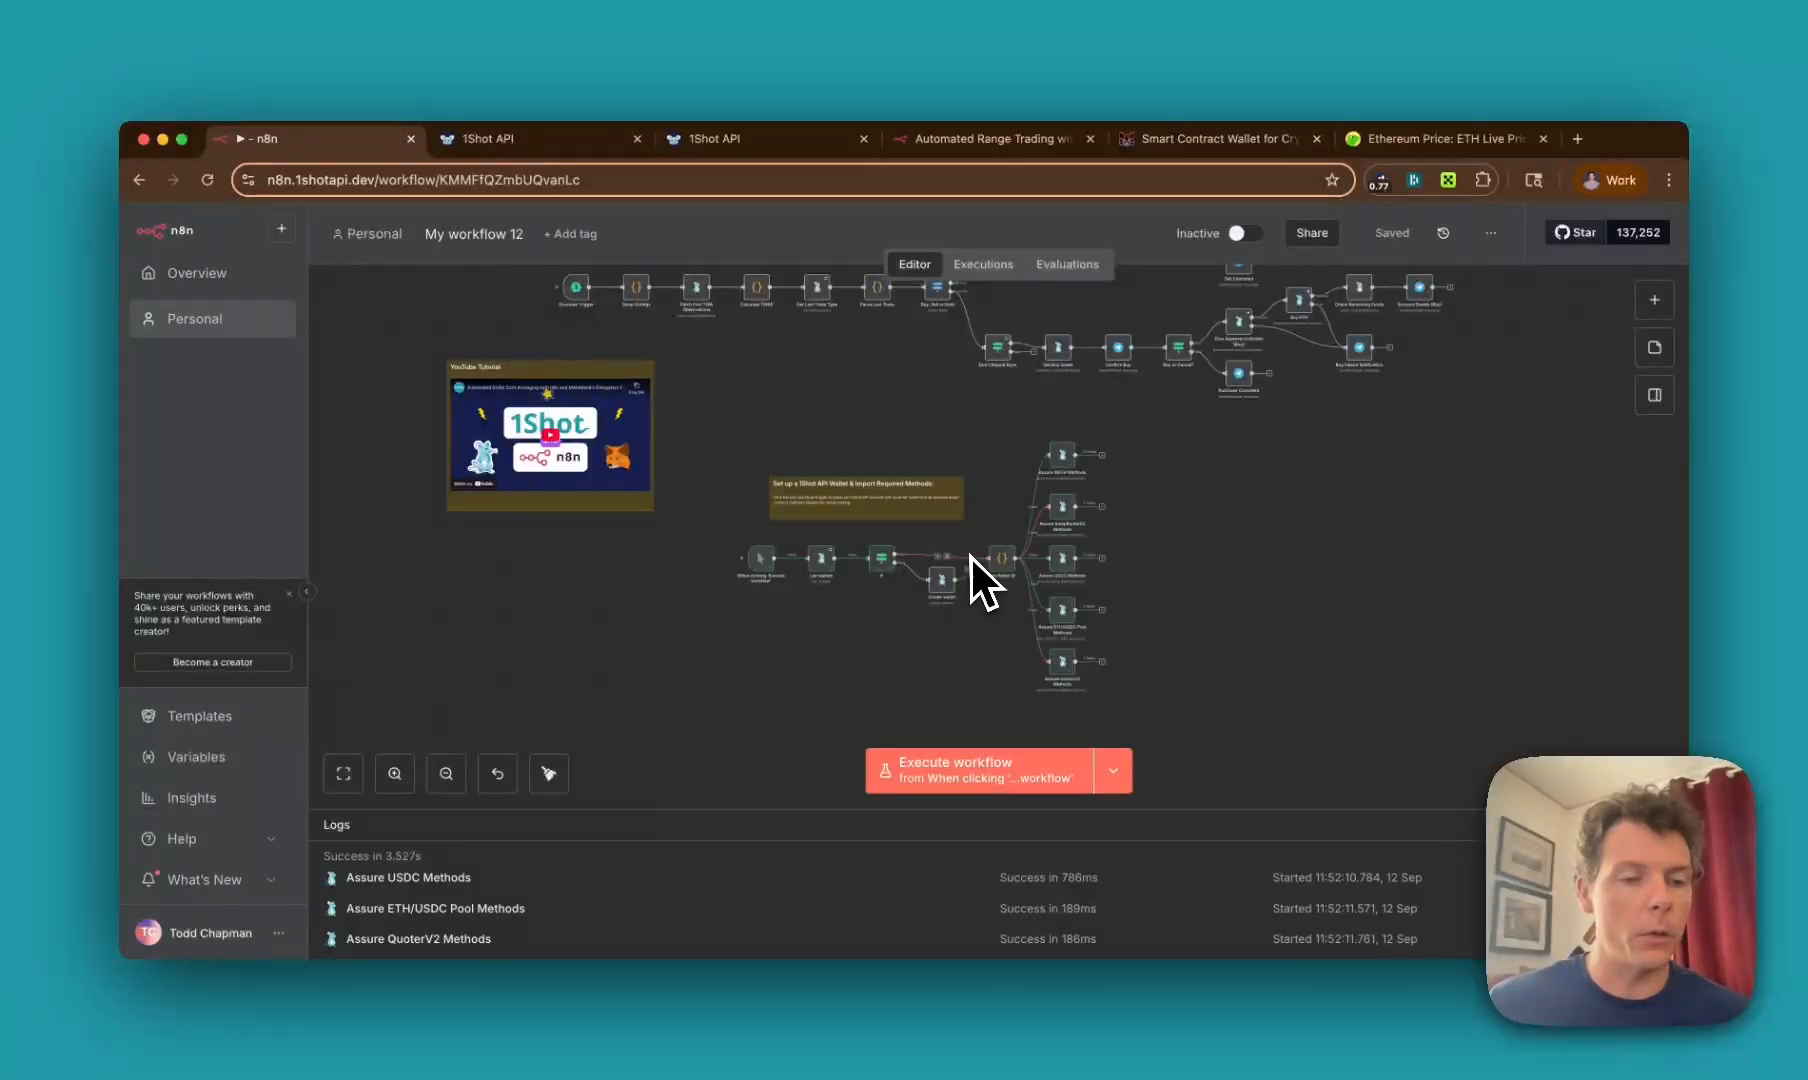
{"action": "scroll", "coordinate": [942, 612], "scroll_direction": "up", "scroll_amount": 3}
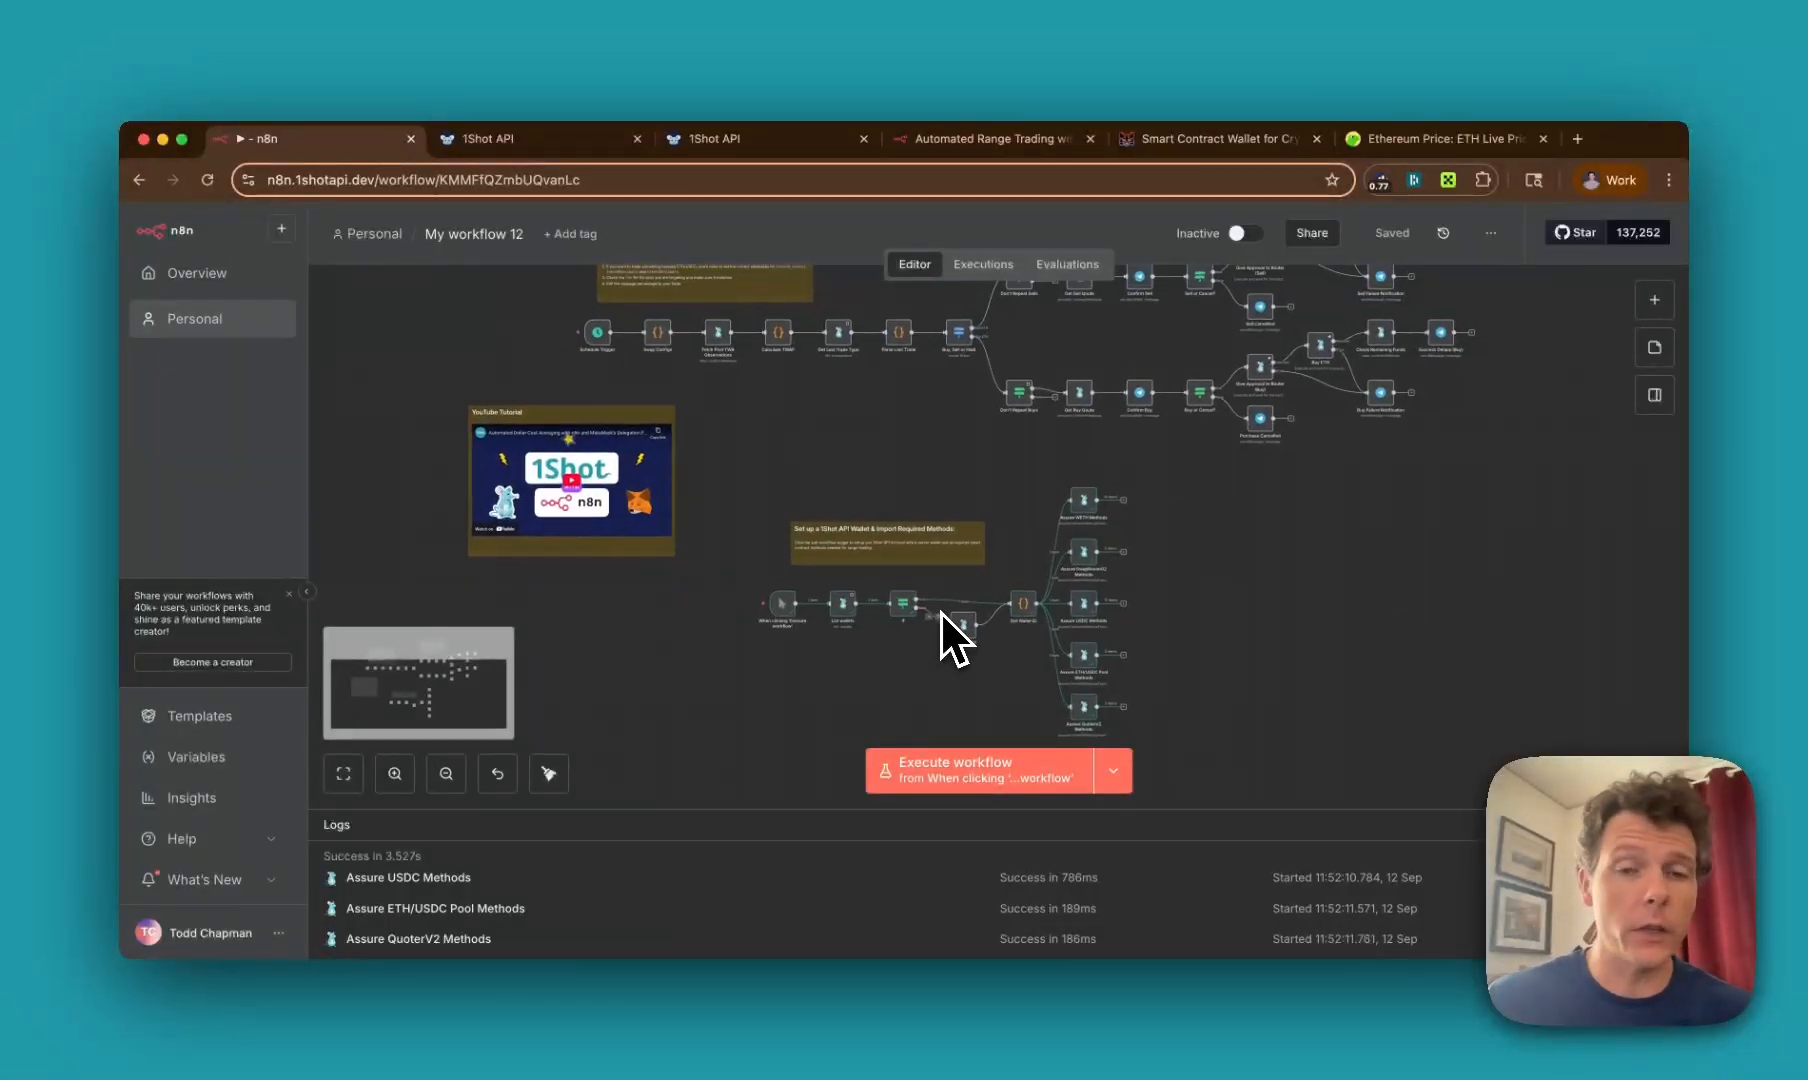
{"action": "scroll", "coordinate": [940, 612], "scroll_direction": "up", "scroll_amount": 5}
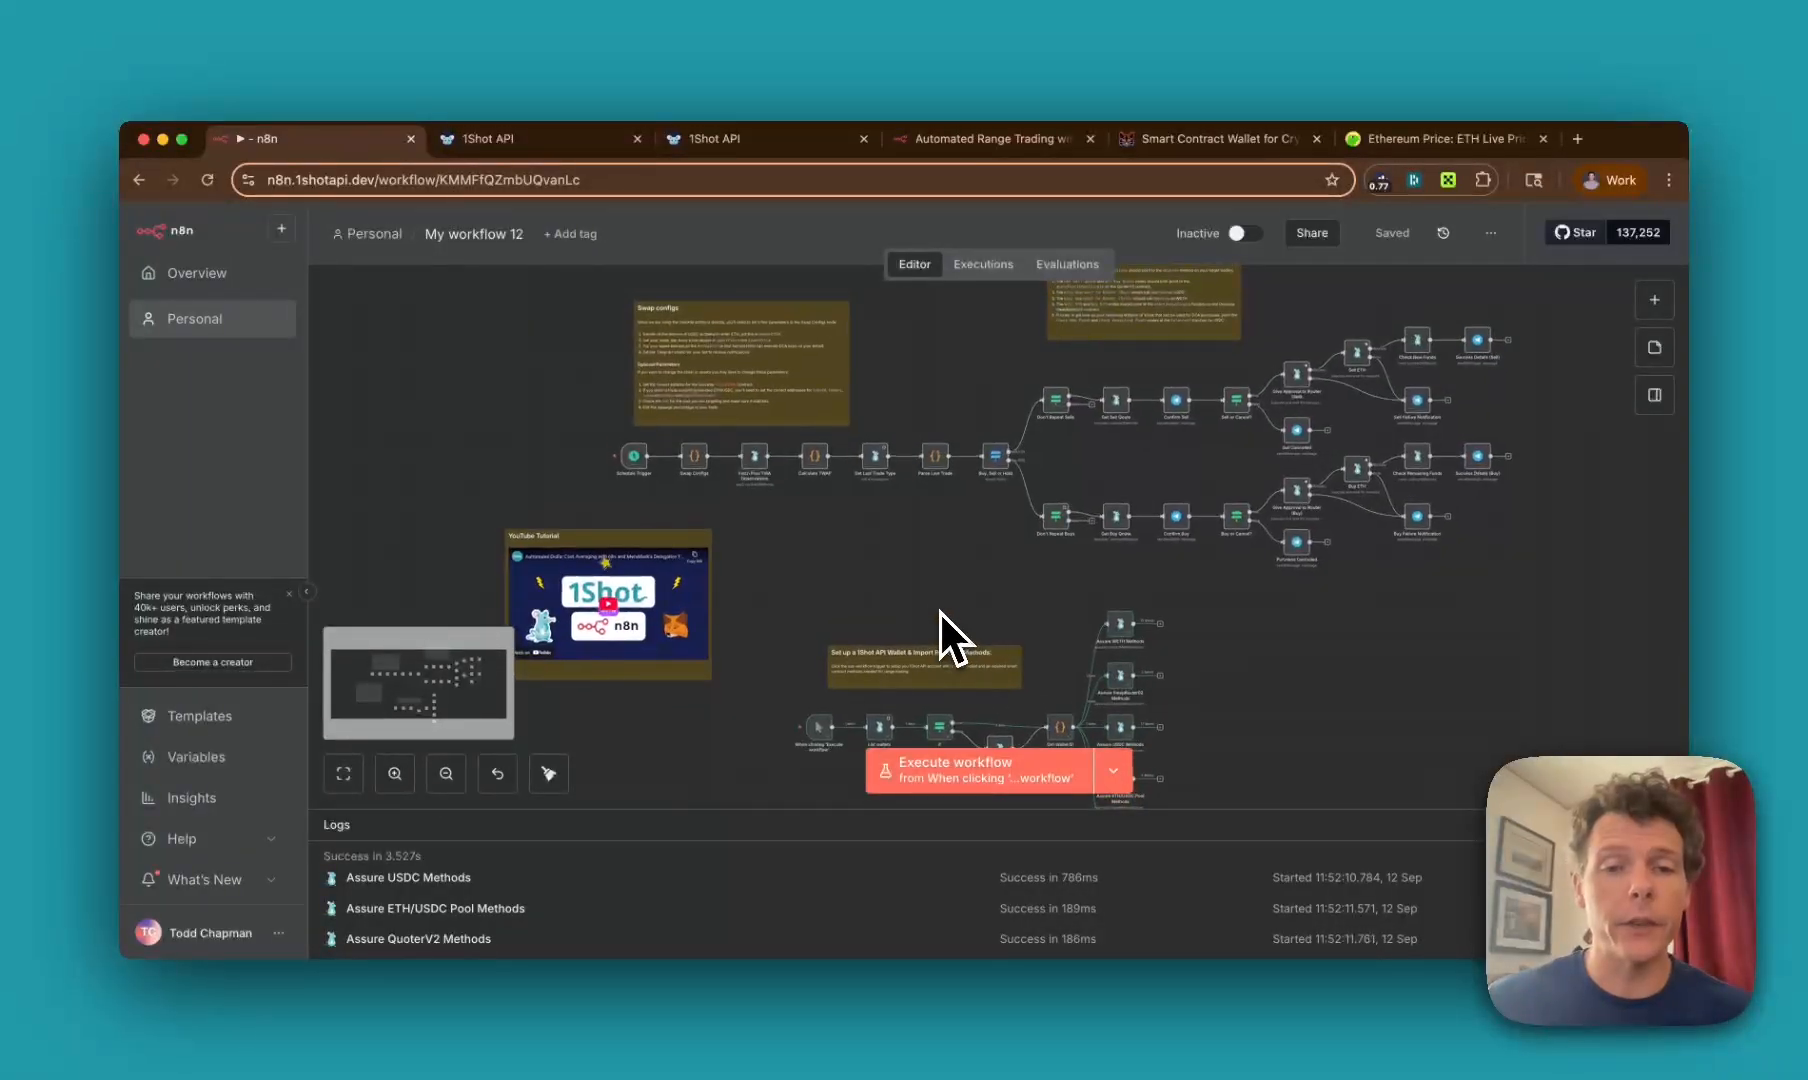
{"action": "scroll", "coordinate": [831, 514], "scroll_direction": "up", "scroll_amount": 10}
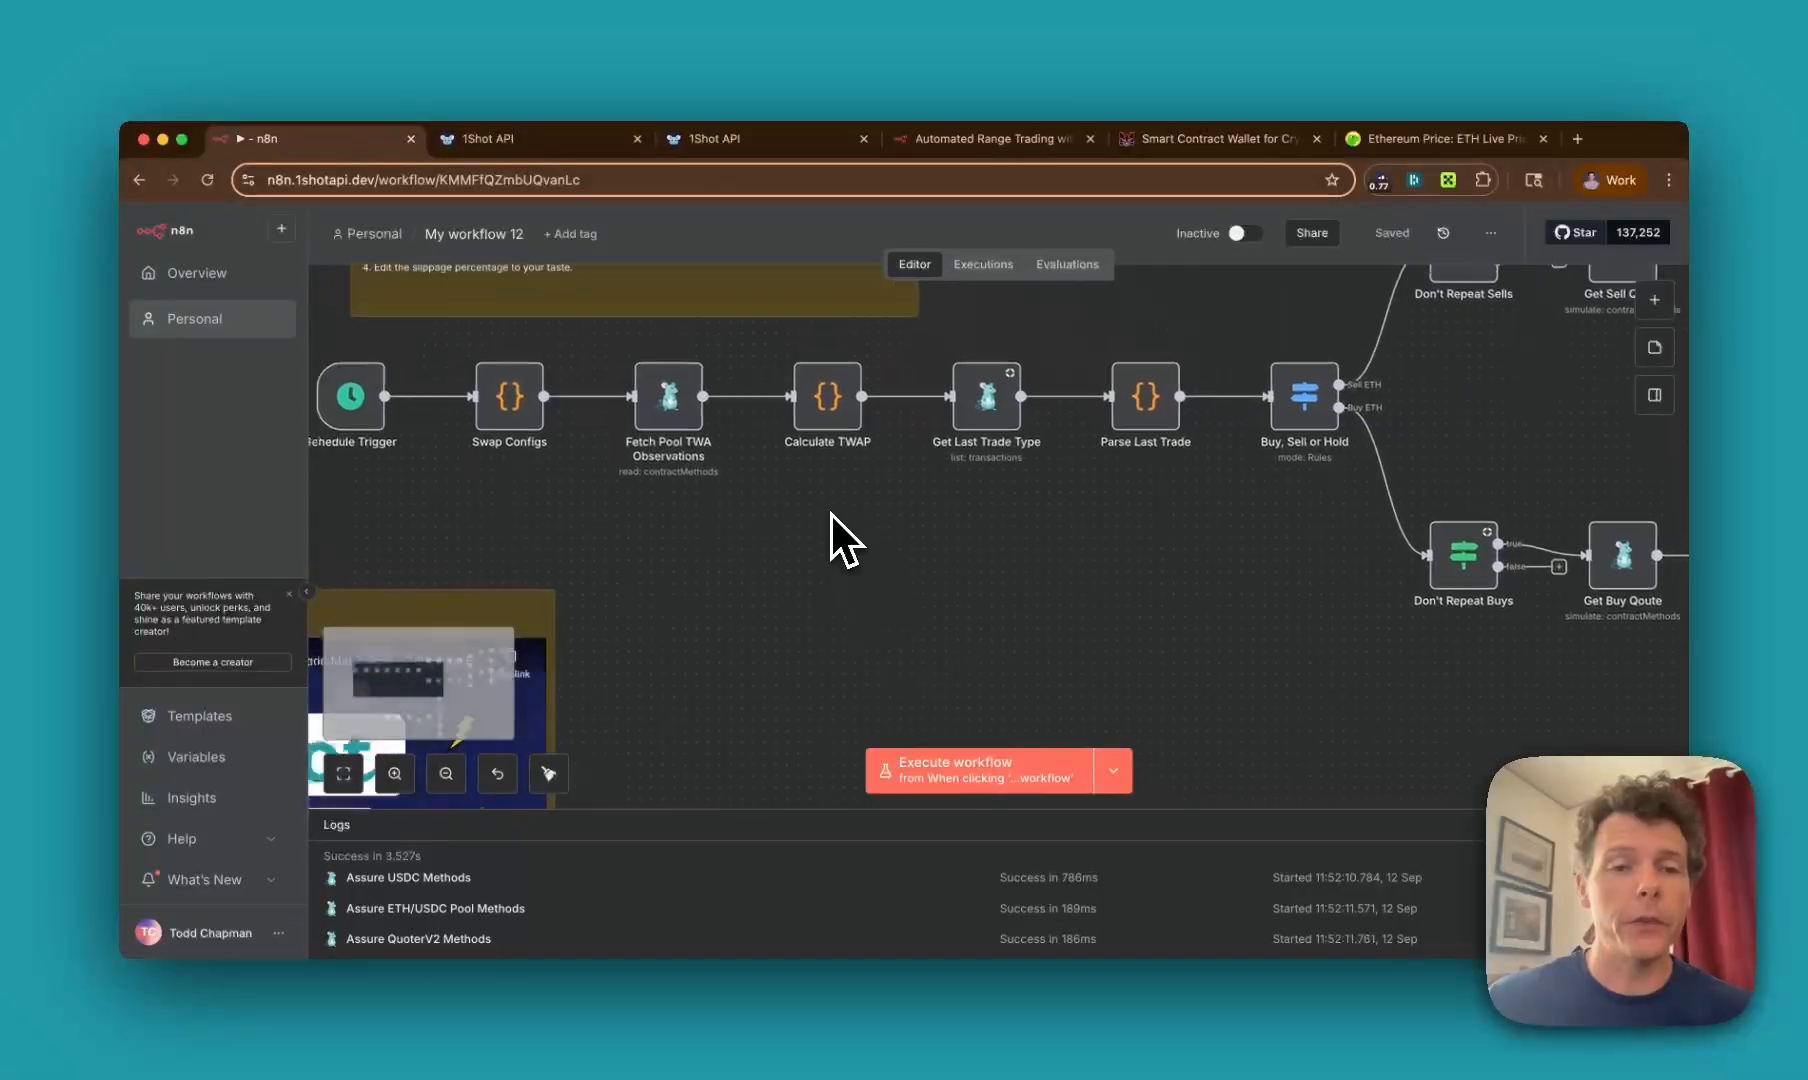
{"action": "scroll", "coordinate": [831, 514], "scroll_direction": "up", "scroll_amount": 5}
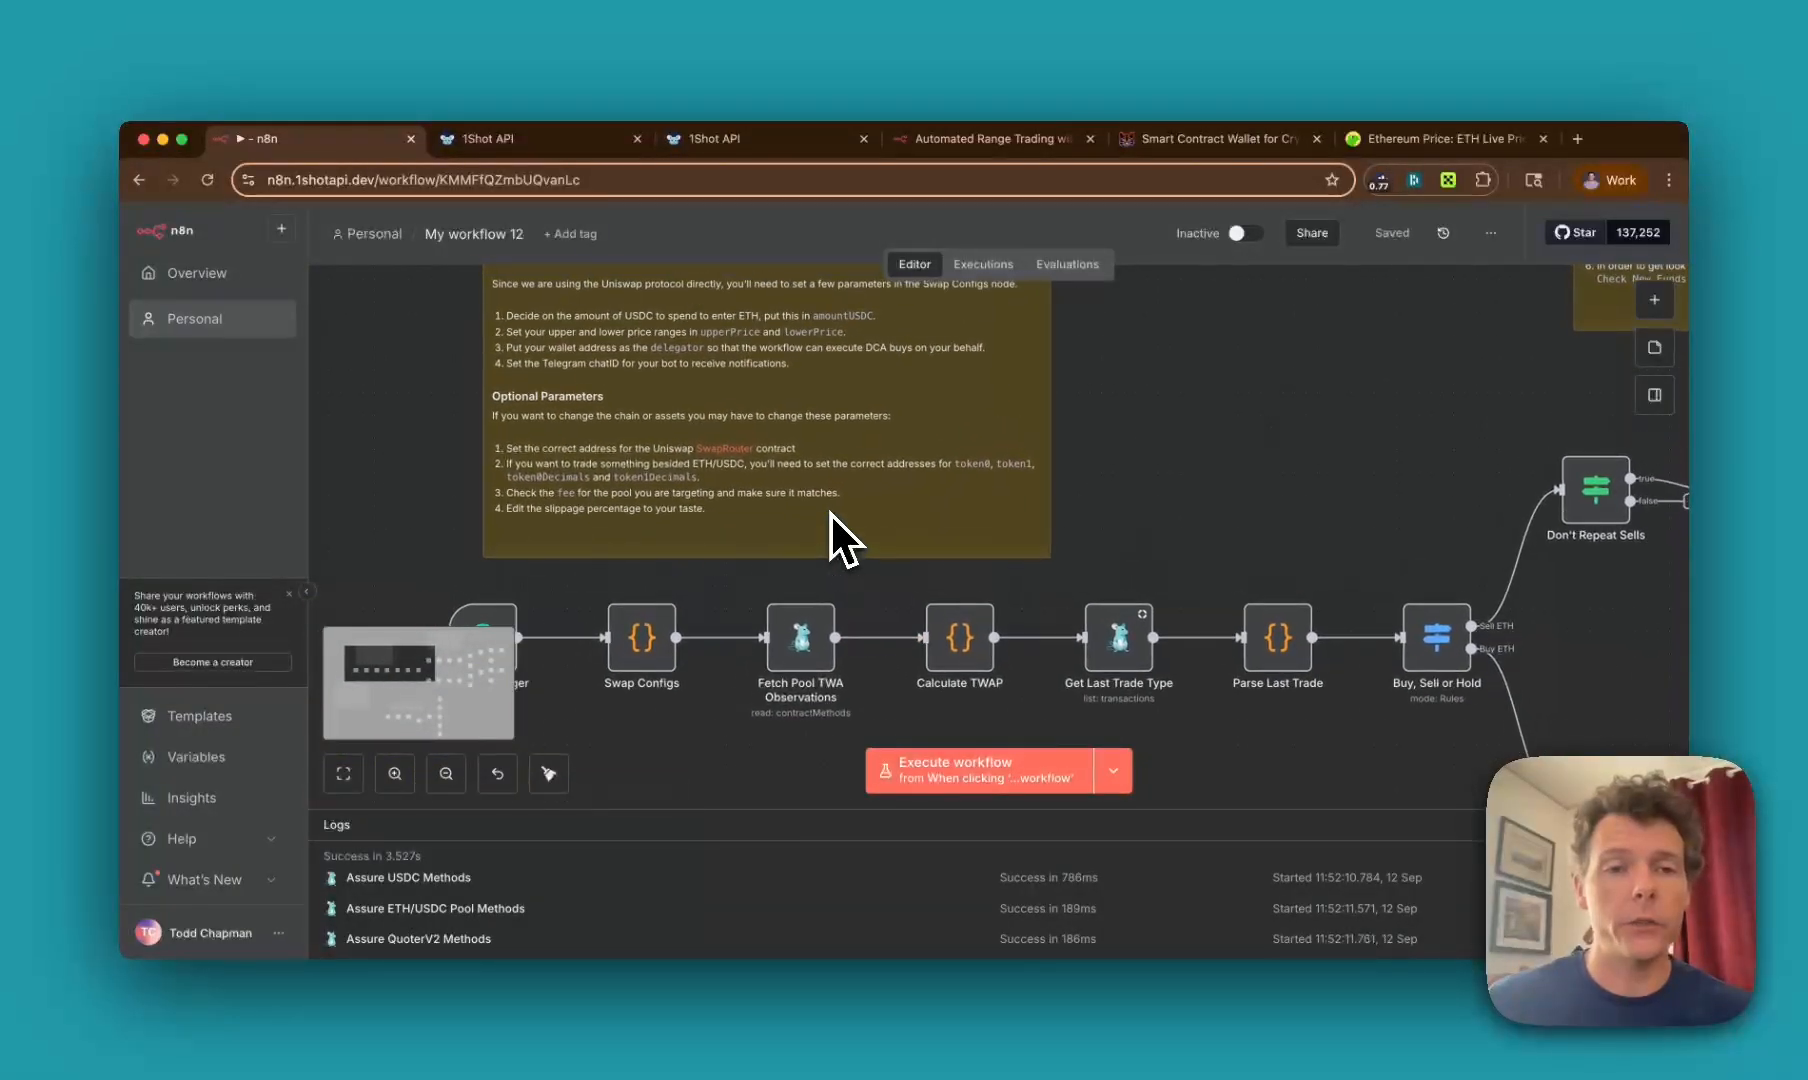
{"action": "scroll", "coordinate": [1103, 487], "scroll_direction": "right", "scroll_amount": 8}
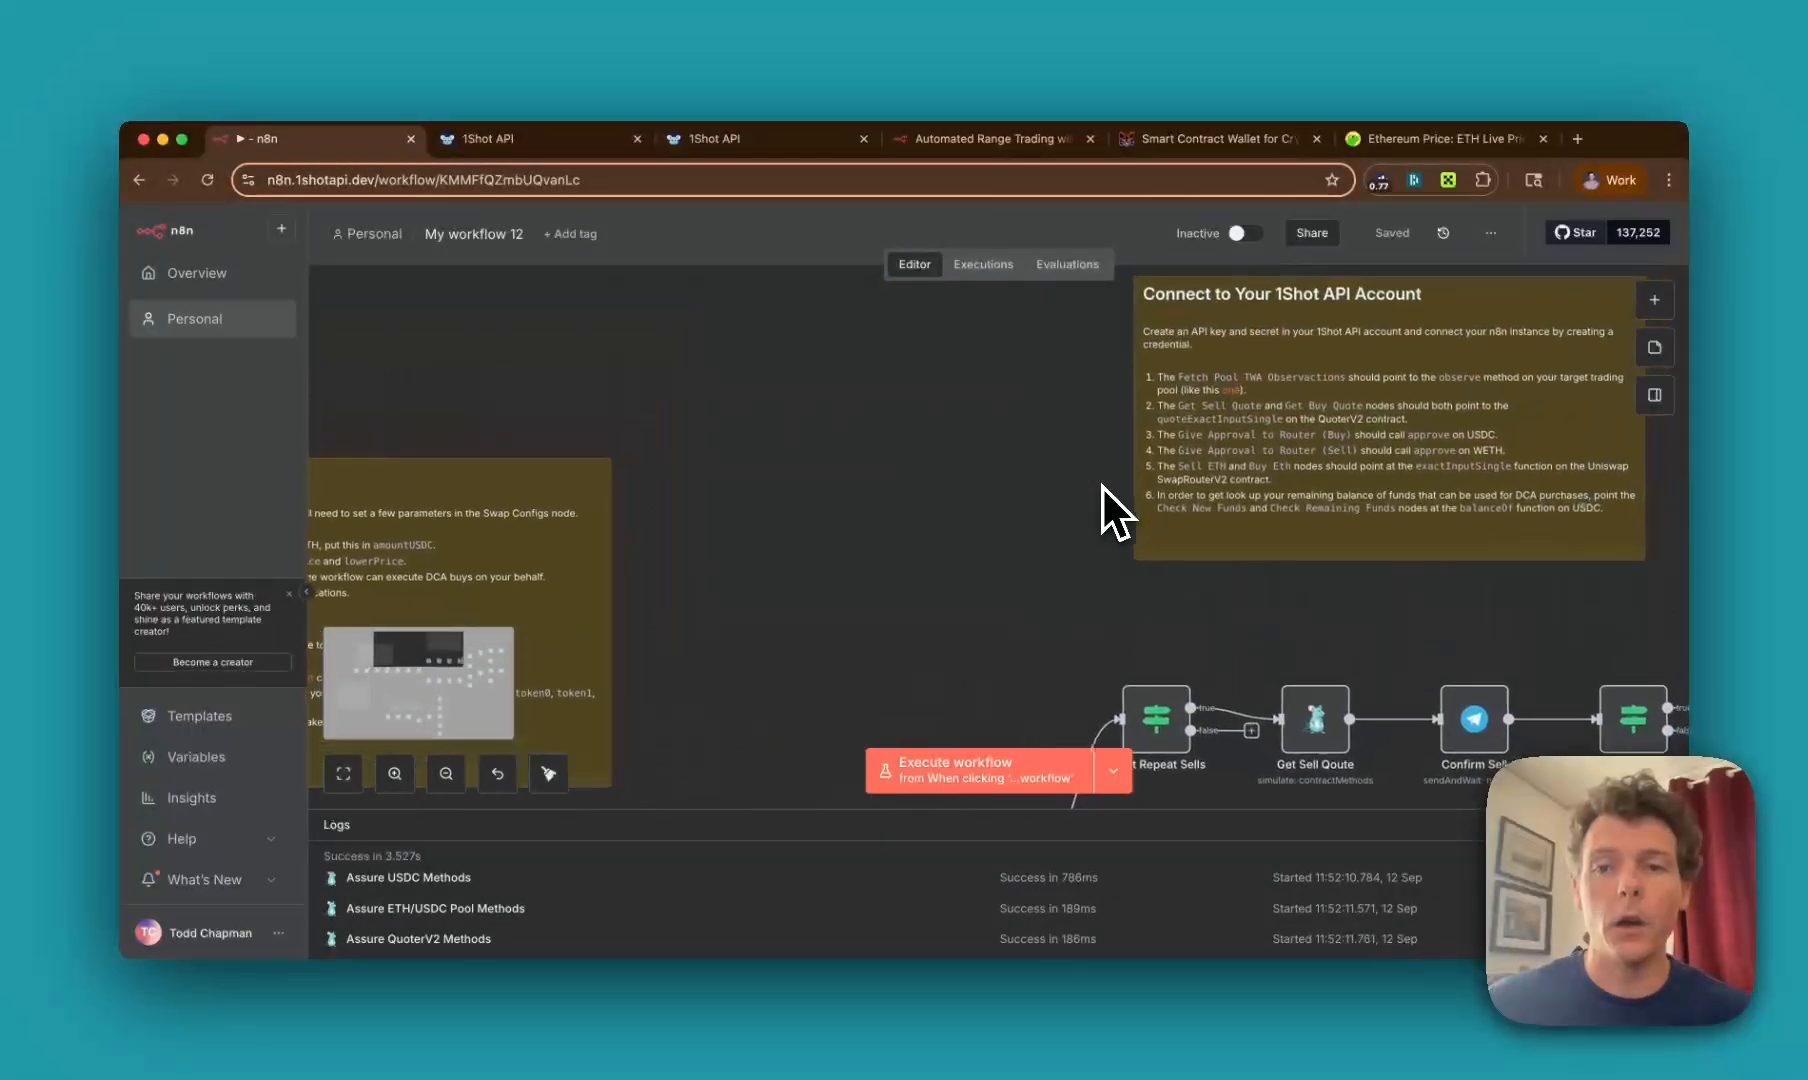
{"action": "scroll", "coordinate": [1103, 487], "scroll_direction": "up", "scroll_amount": 1}
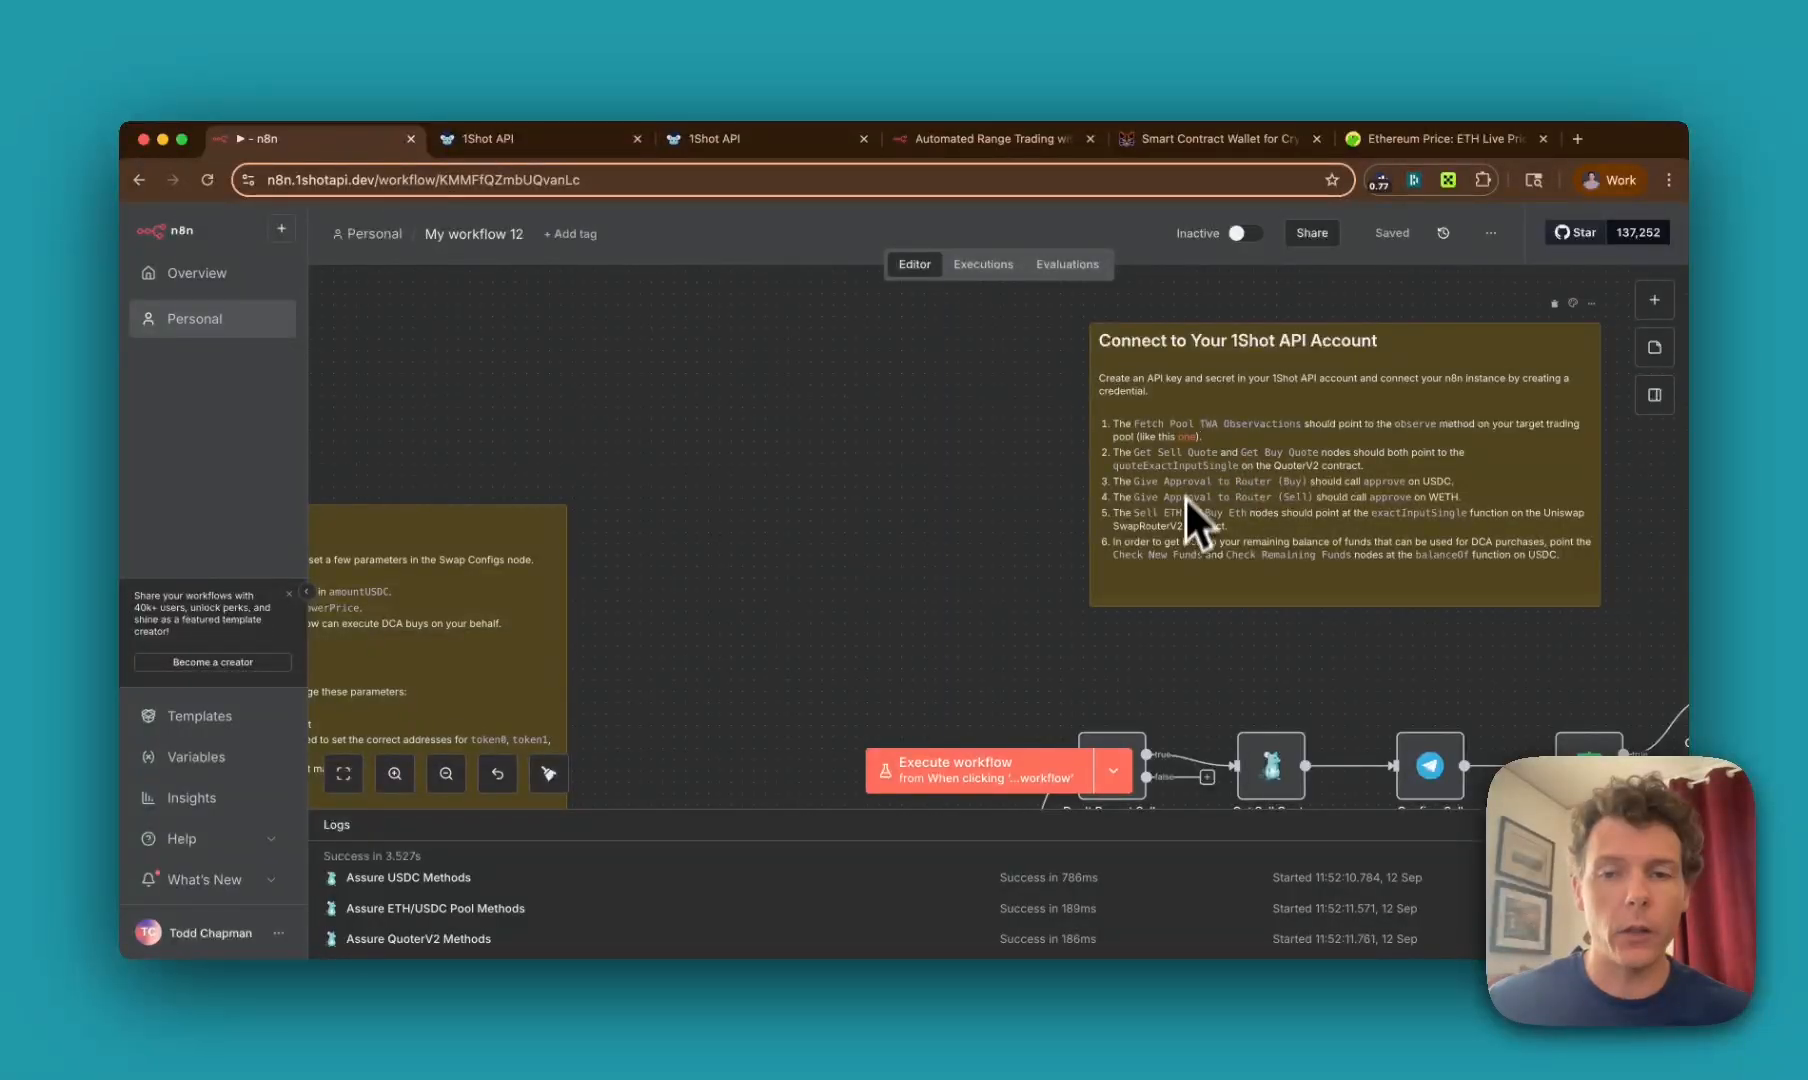
Step: Set the contract method of the Fetch Pool TWA Observations node to observe and return to the canvas
{"action": "scroll", "coordinate": [1000, 590], "scroll_direction": "down", "scroll_amount": 5}
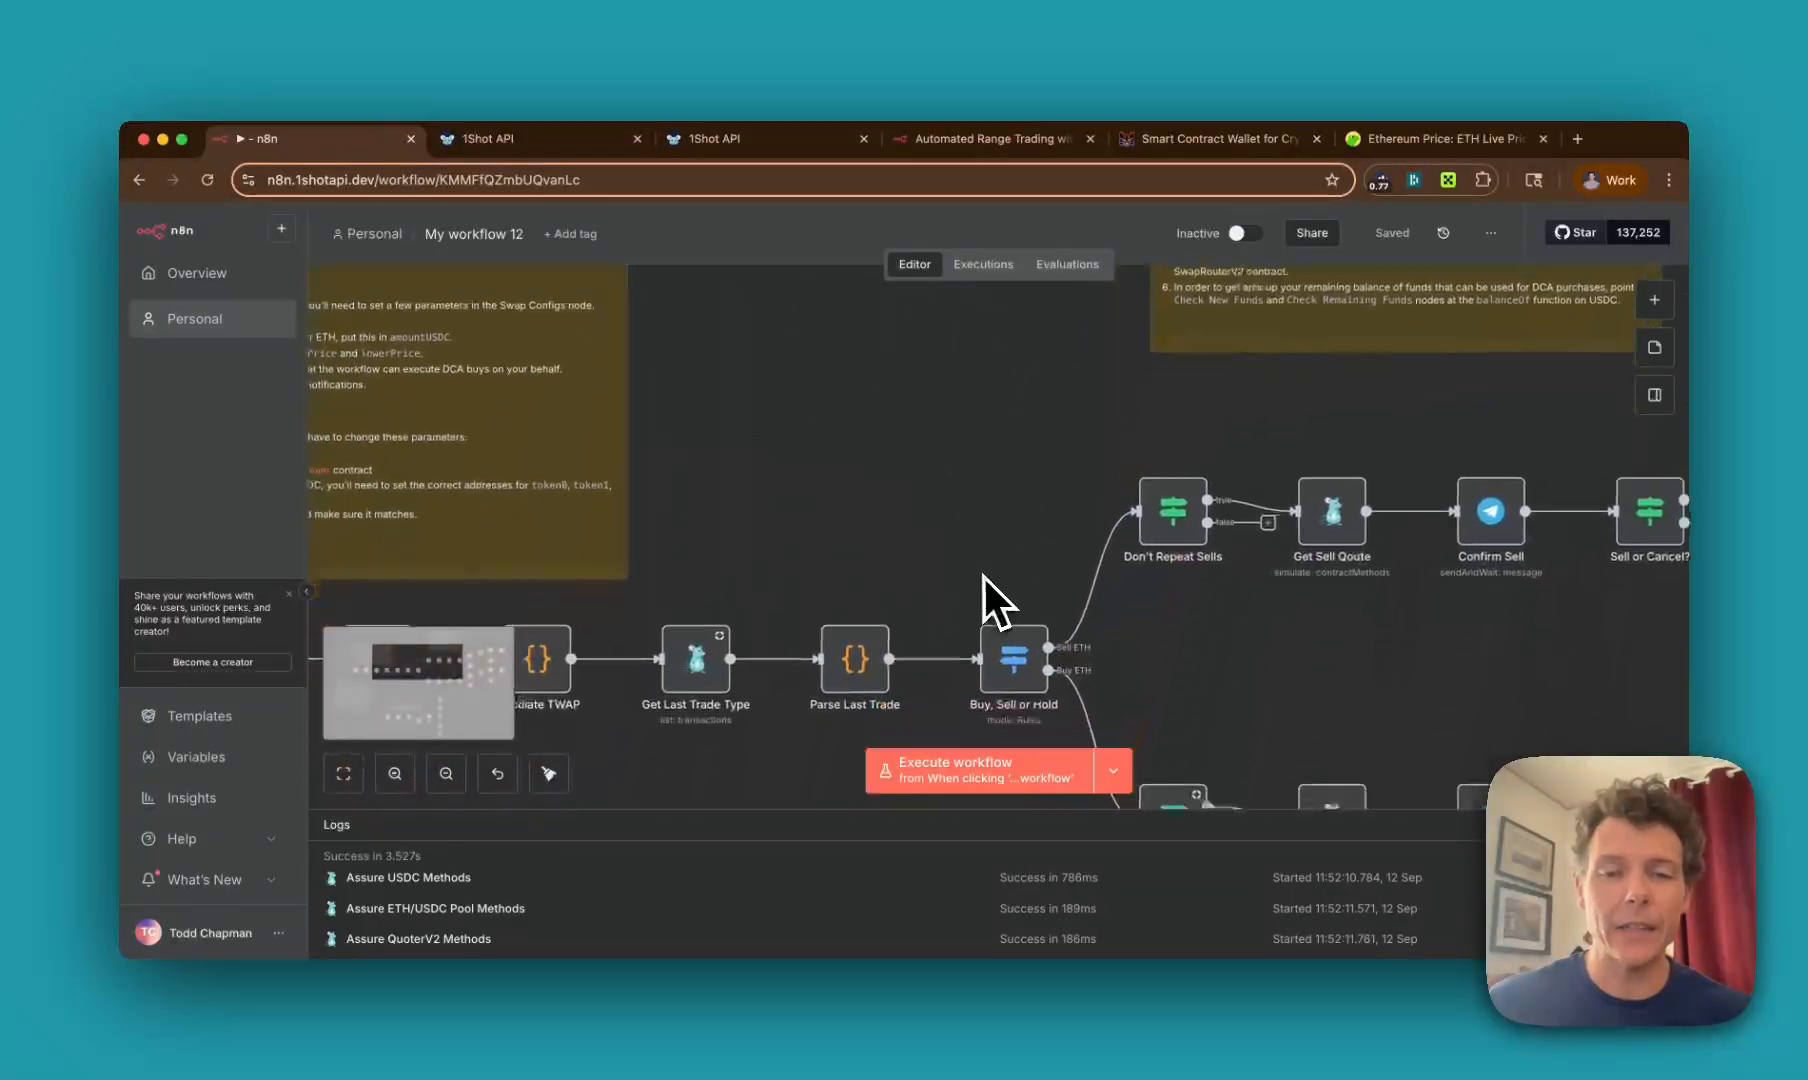
{"action": "scroll", "coordinate": [985, 576], "scroll_direction": "left", "scroll_amount": 5}
{"action": "scroll", "coordinate": [985, 576], "scroll_direction": "down", "scroll_amount": 2}
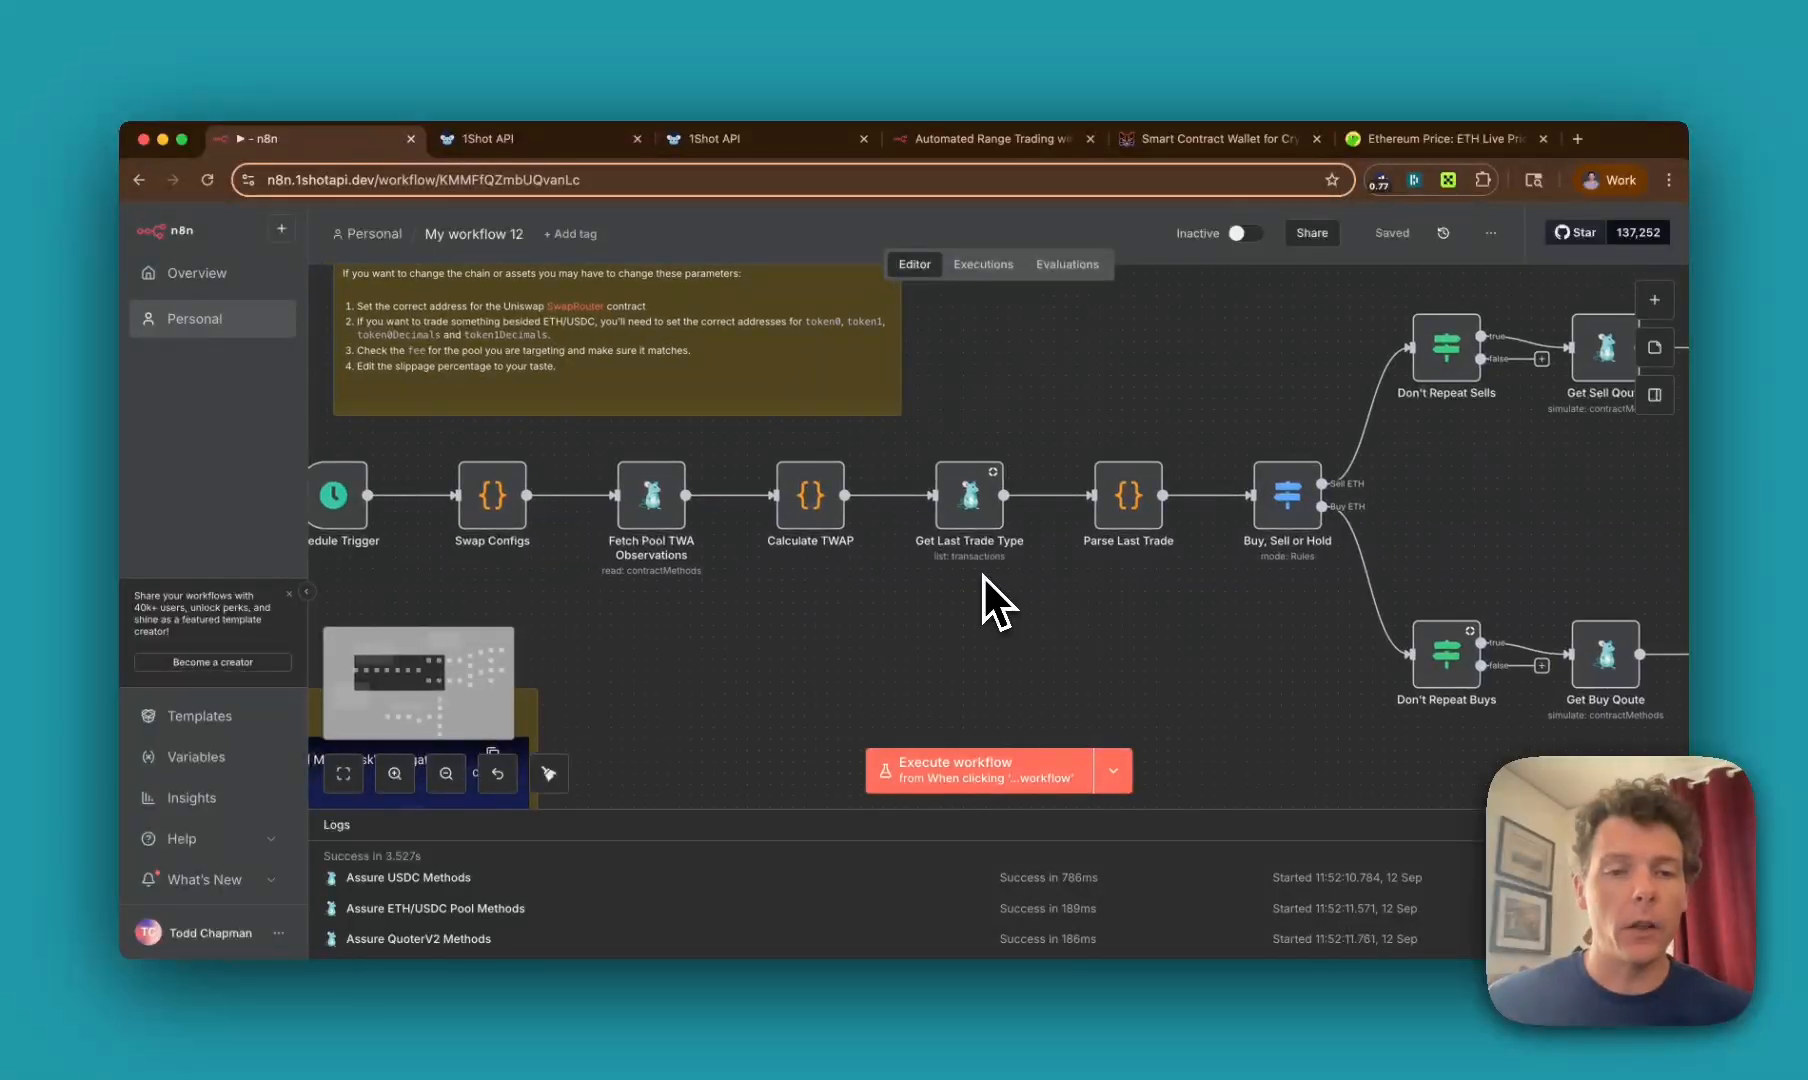
{"action": "scroll", "coordinate": [985, 576], "scroll_direction": "left", "scroll_amount": 1}
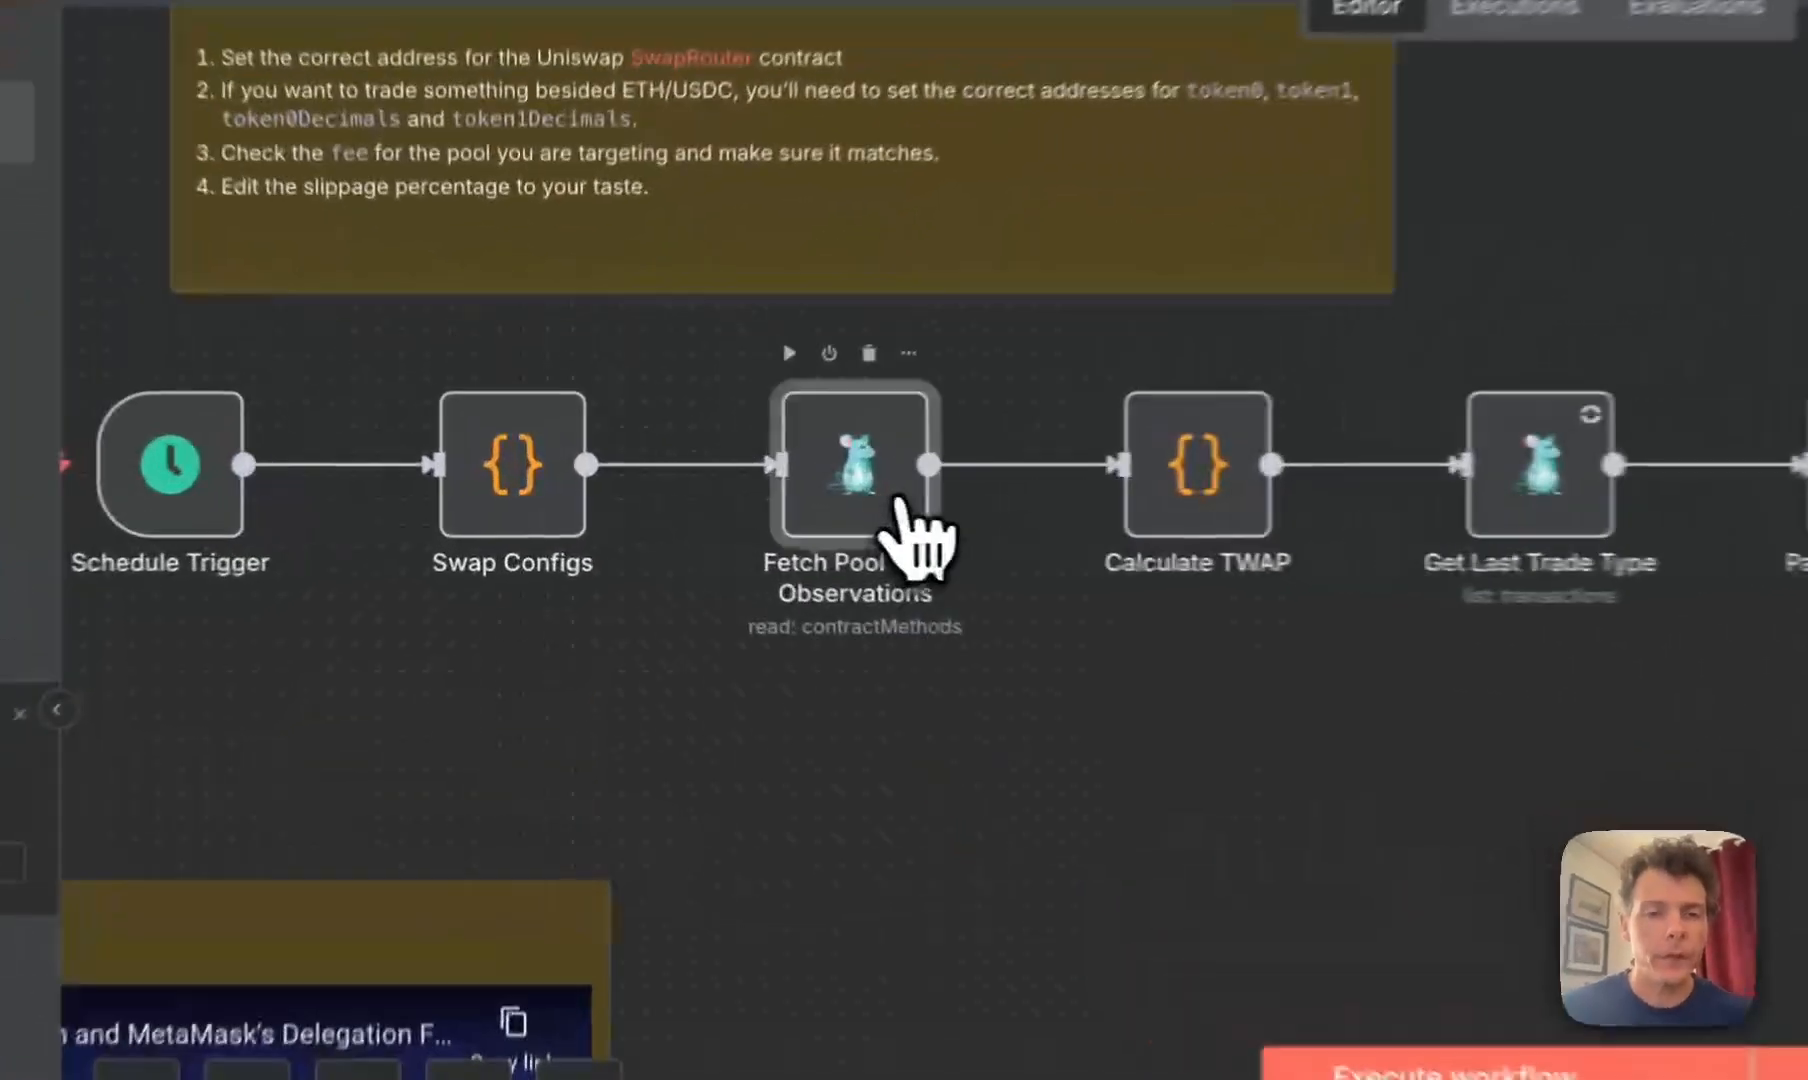
{"action": "double_click", "coordinate": [705, 500]}
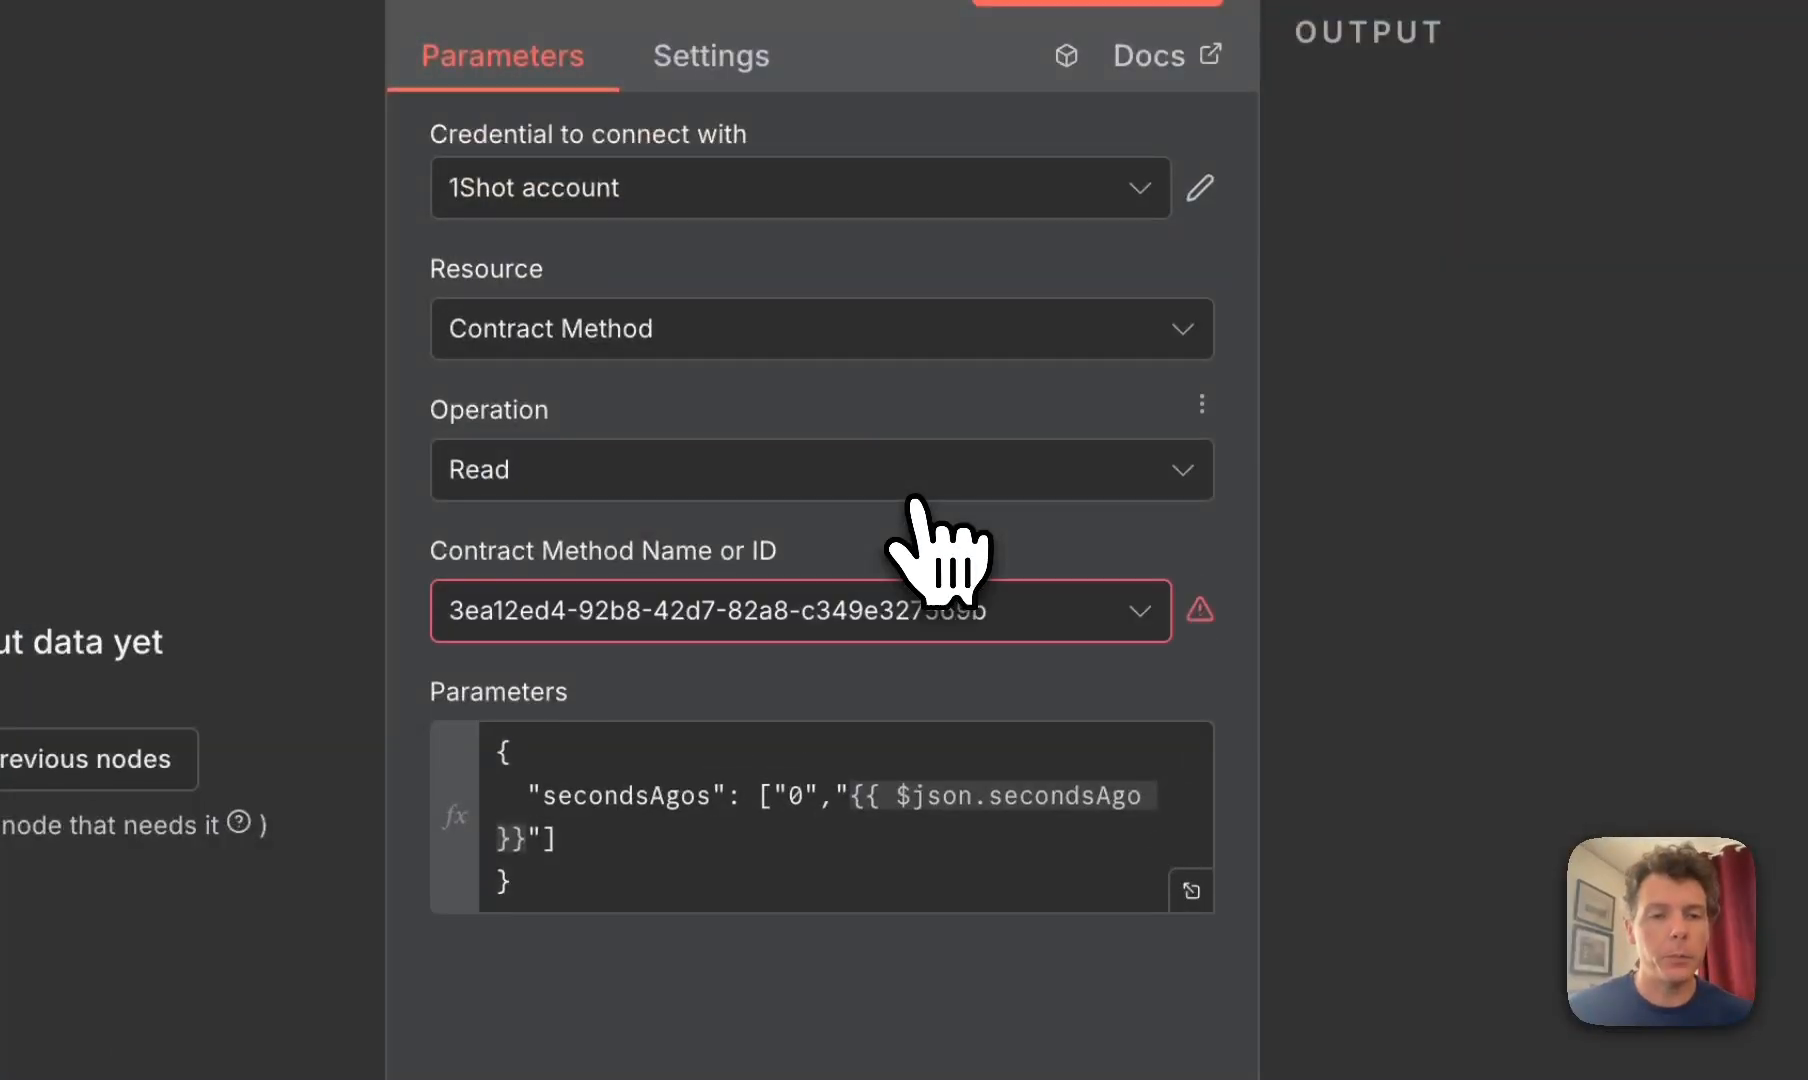
{"action": "left_click", "coordinate": [1022, 610]}
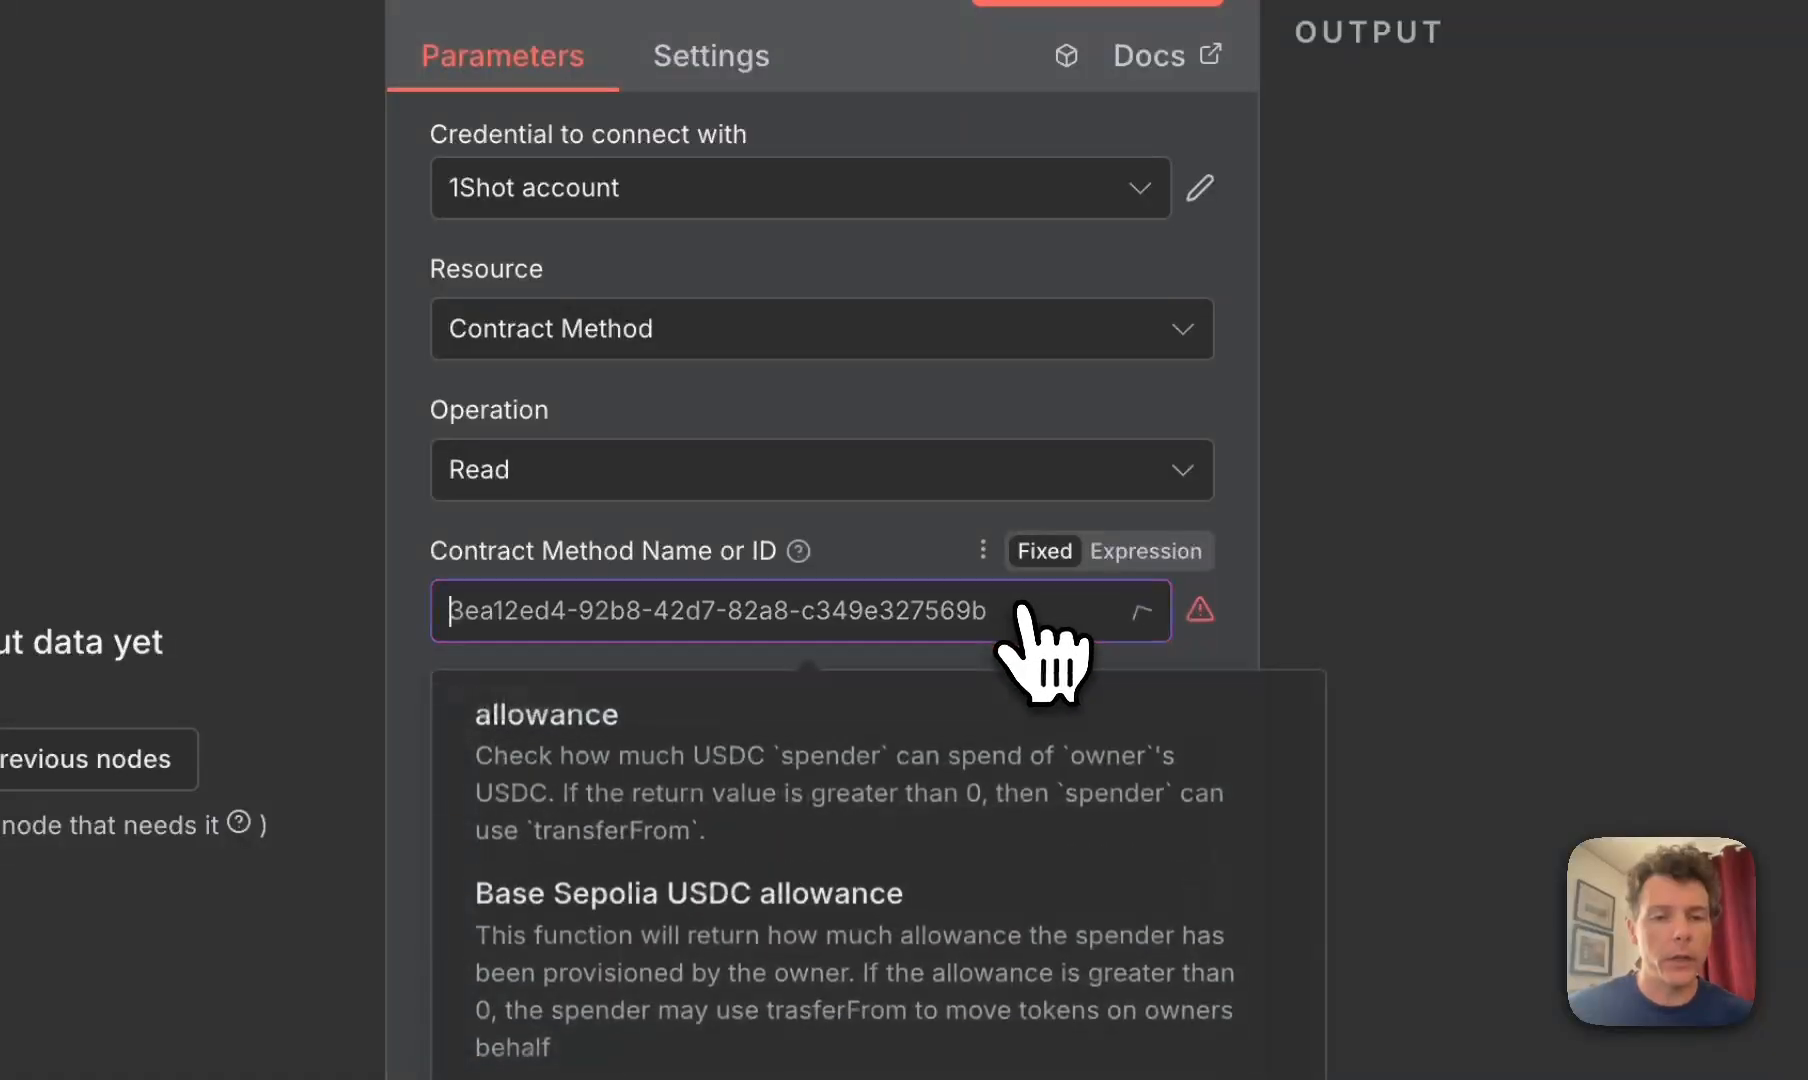
{"action": "type", "text": "obse"}
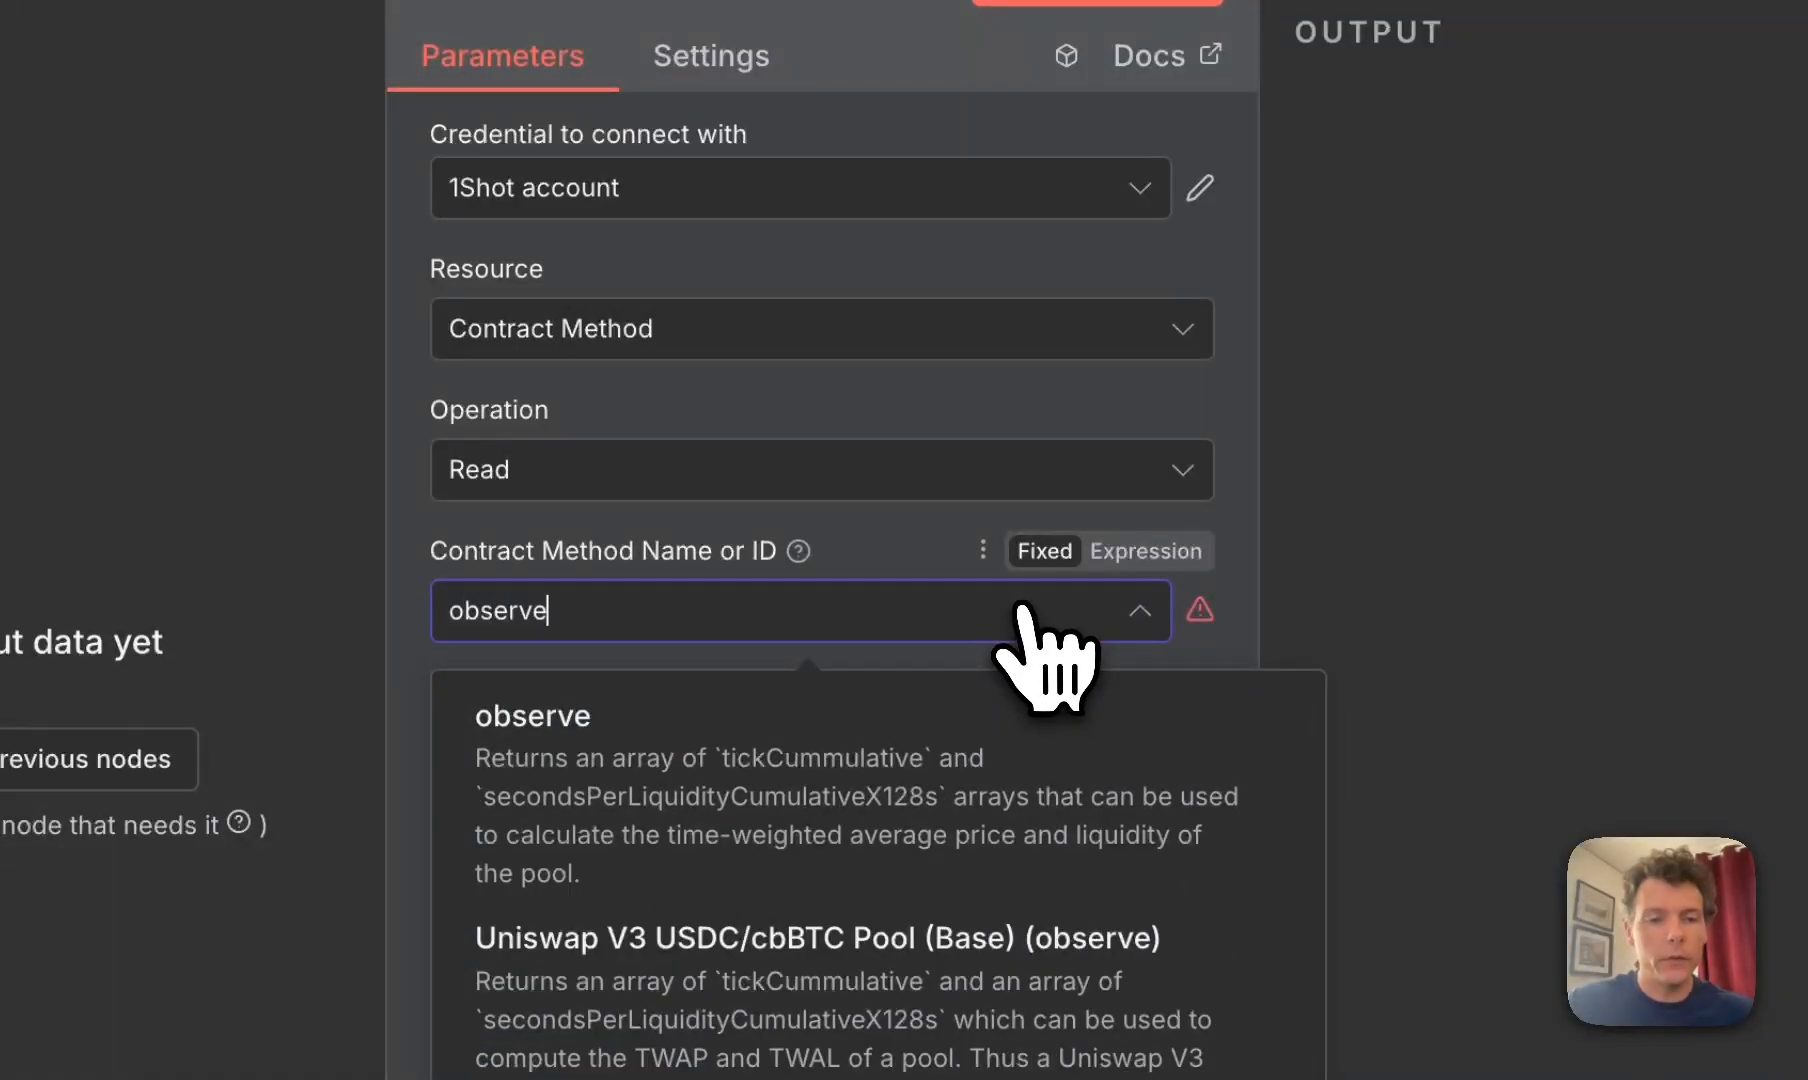
{"action": "type", "text": "rve"}
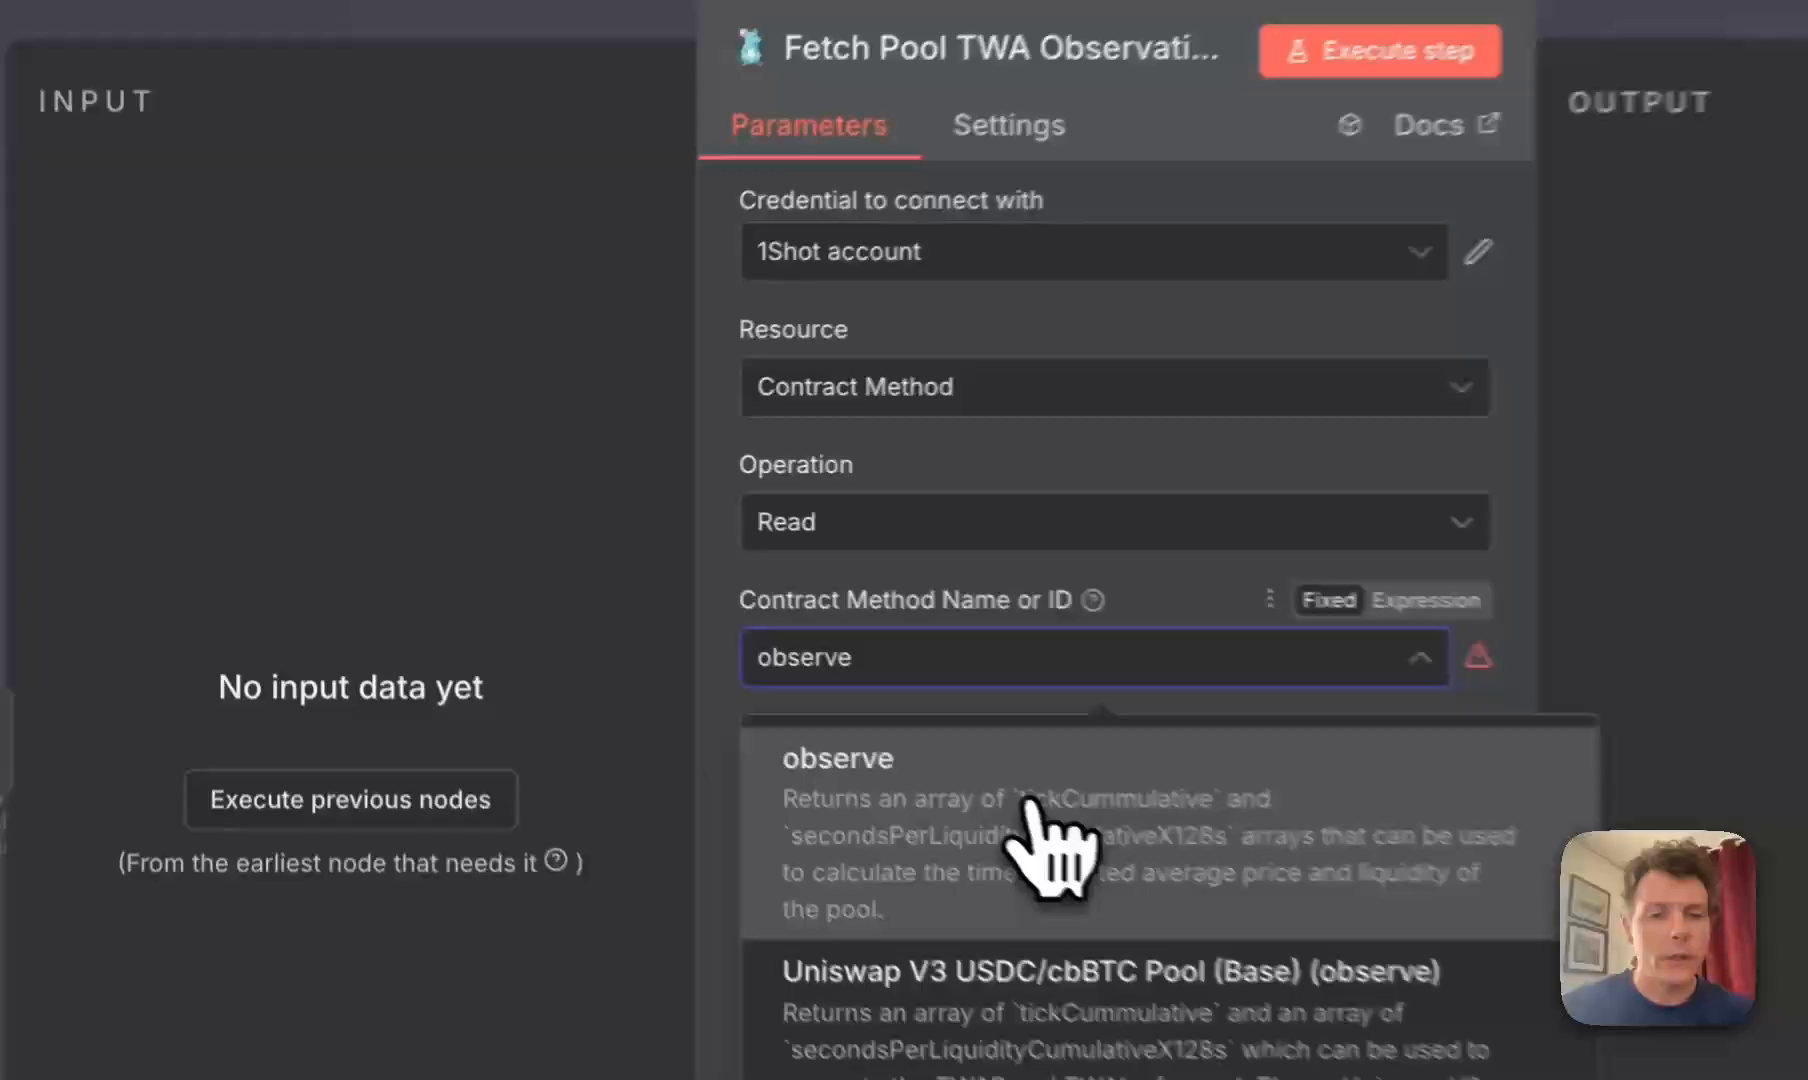
{"action": "left_click", "coordinate": [621, 627]}
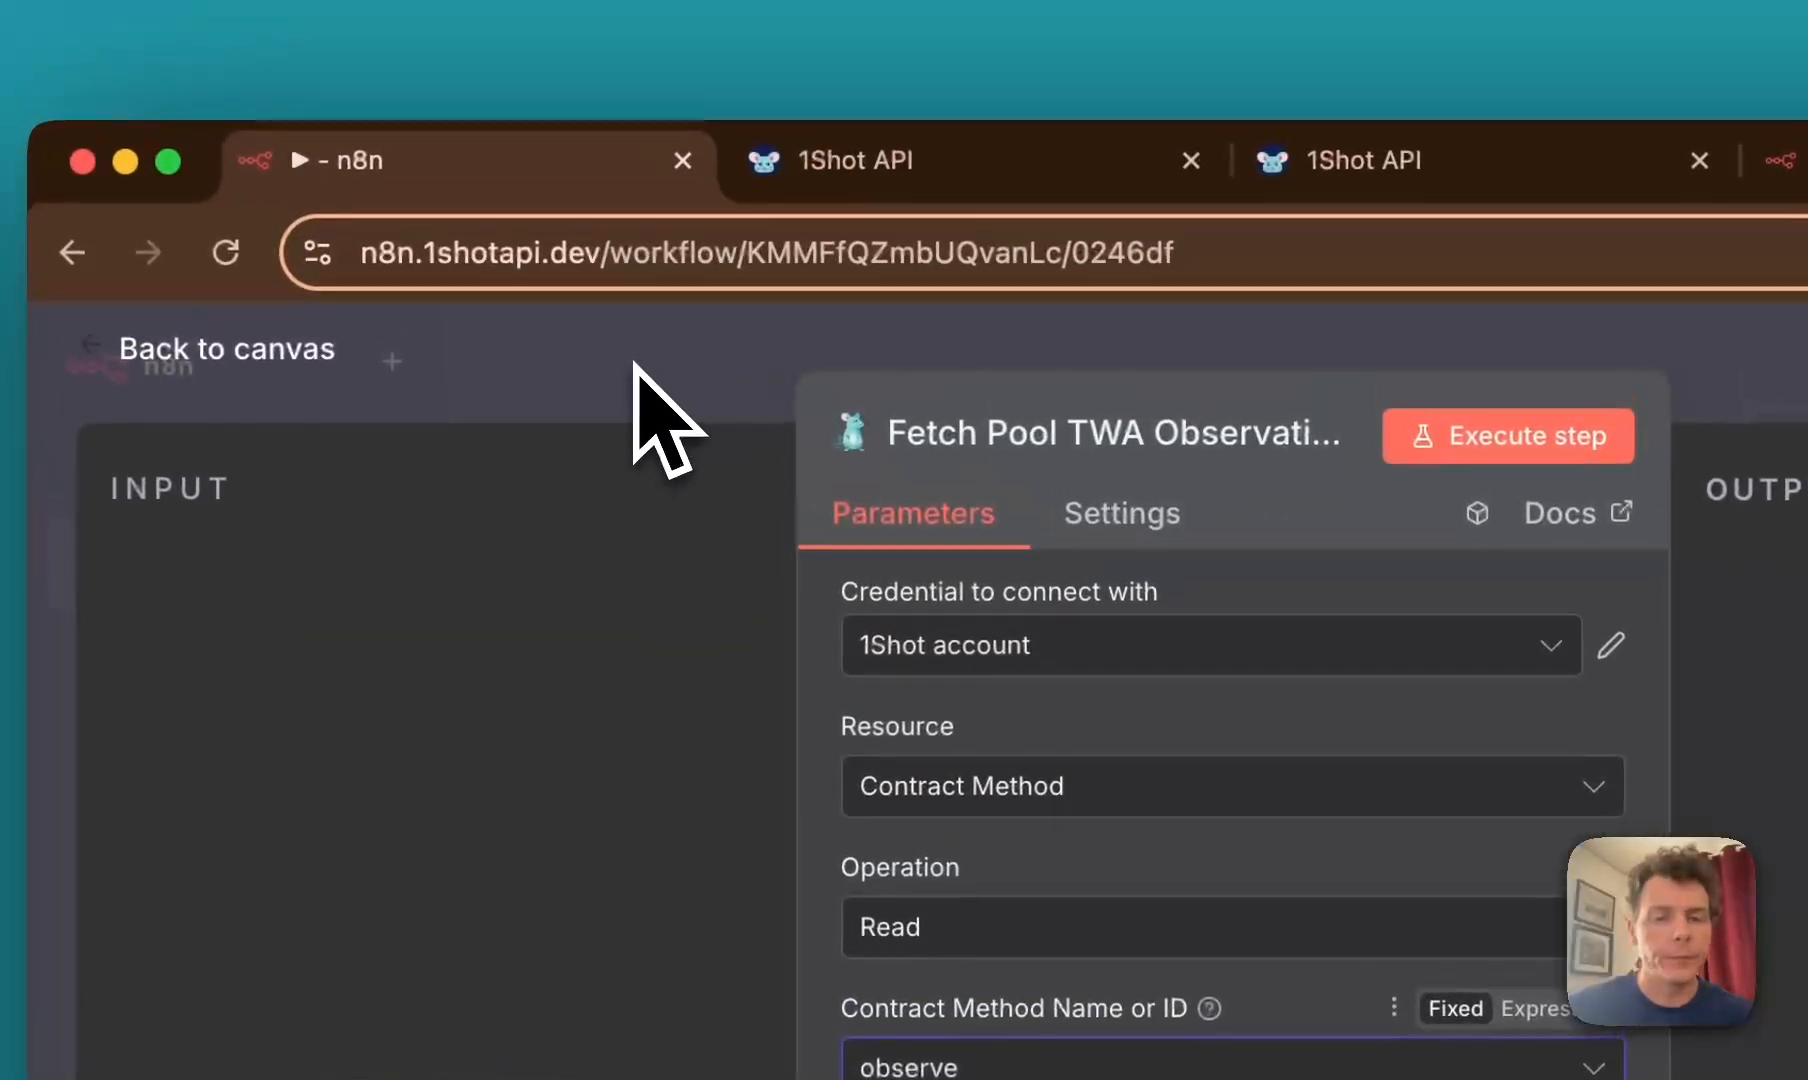
{"action": "left_click", "coordinate": [636, 366]}
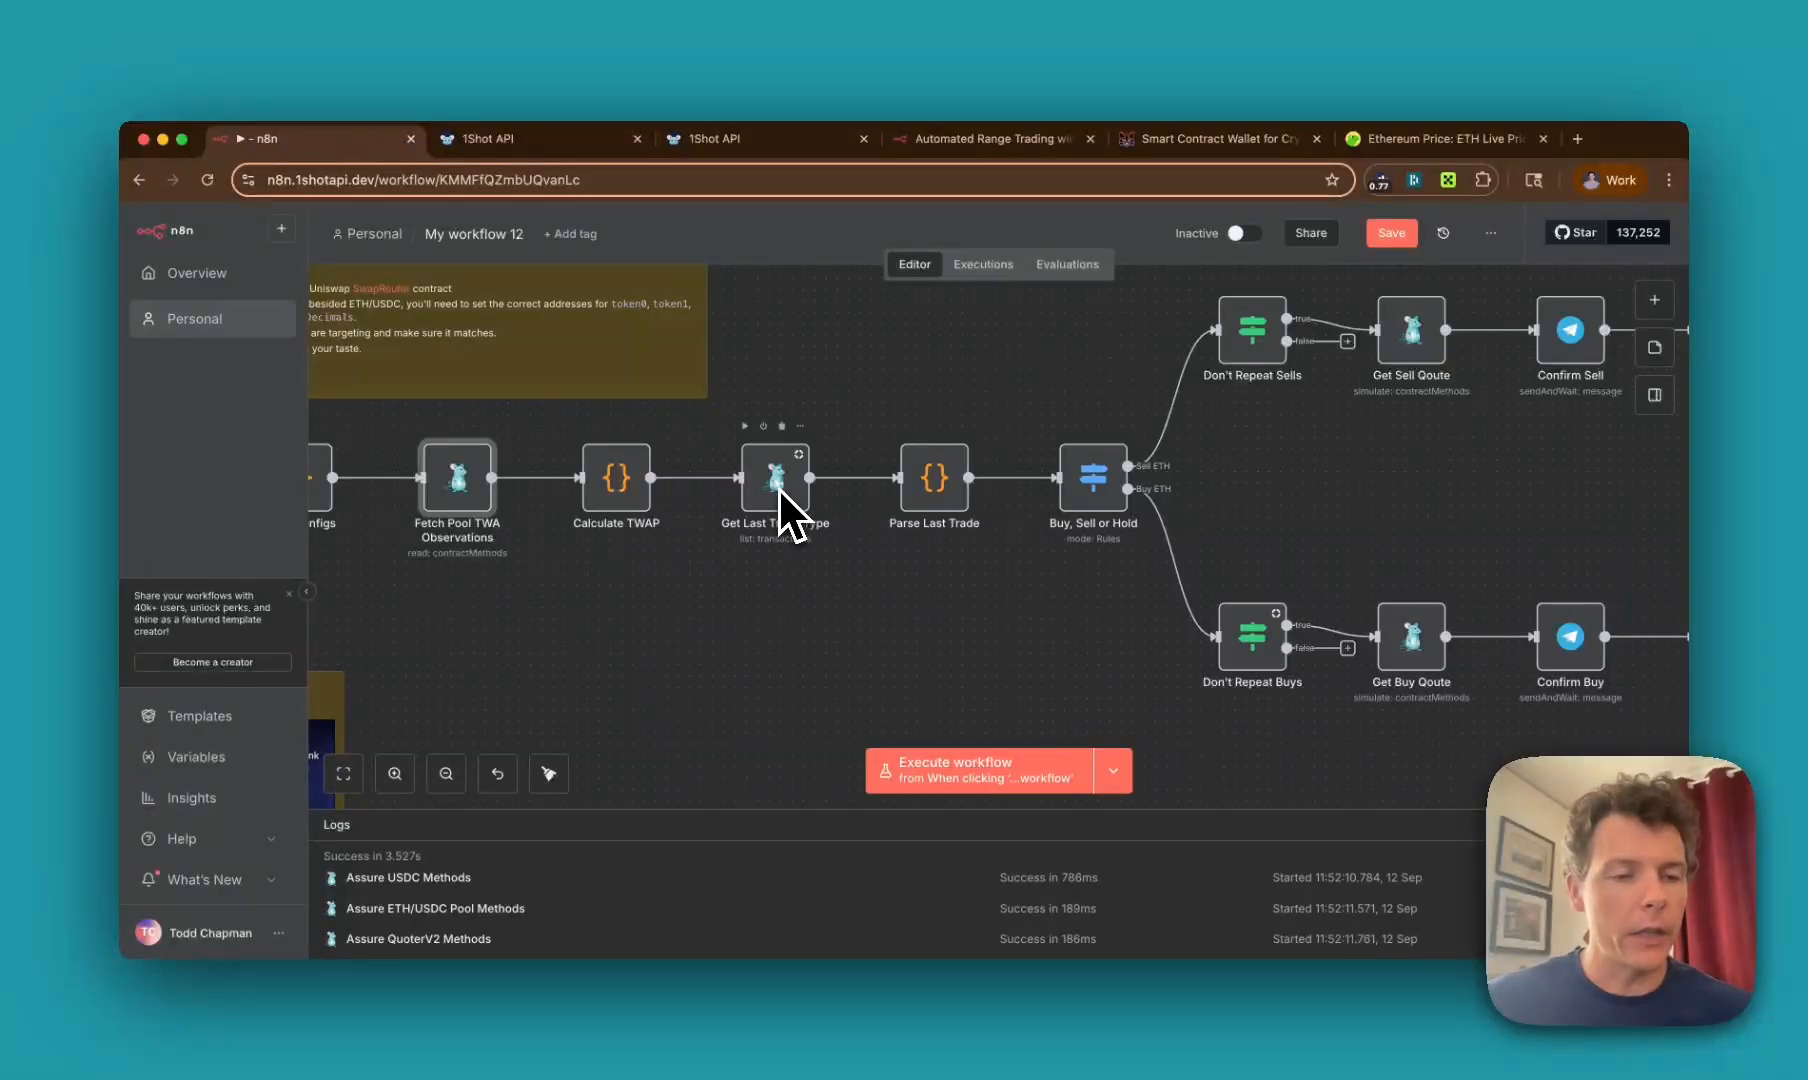
Step: Set the contract method of the Get Buy Qoute node to quoteExactInputSingle and return to the canvas
{"action": "scroll", "coordinate": [898, 626], "scroll_direction": "right", "scroll_amount": 8}
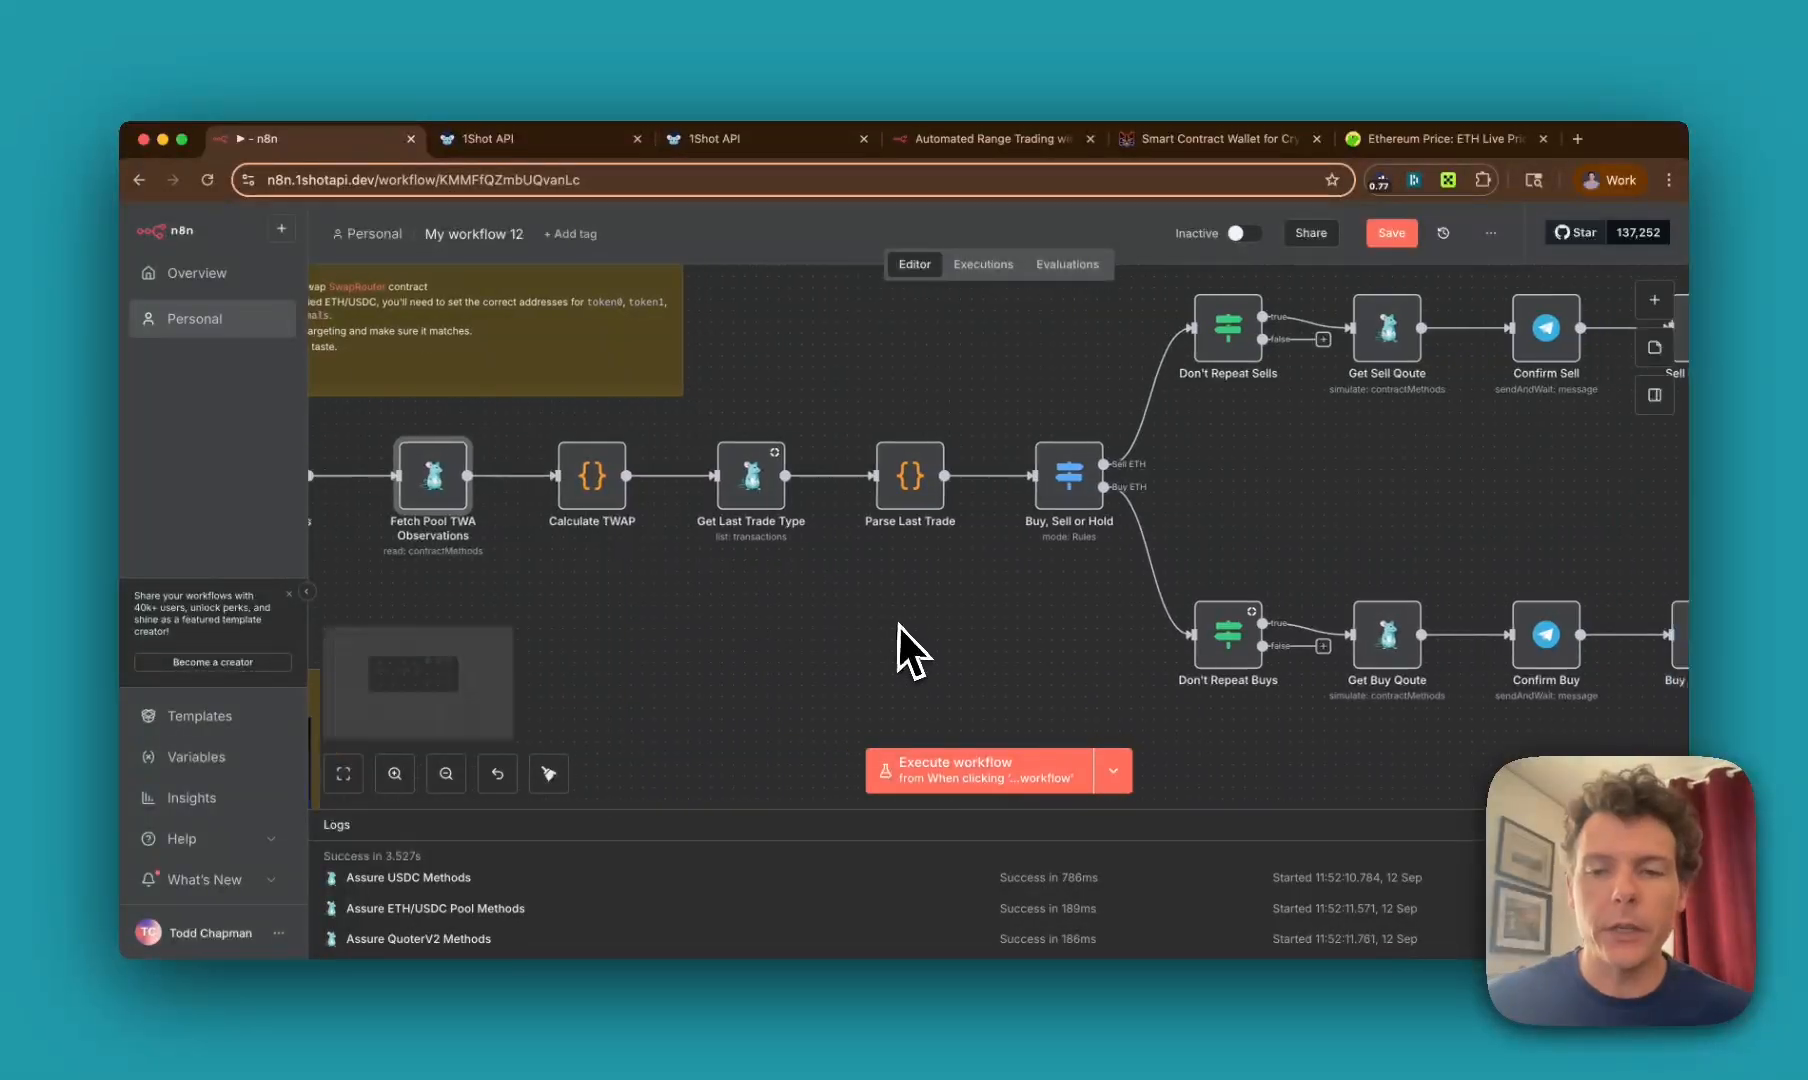
{"action": "scroll", "coordinate": [898, 624], "scroll_direction": "right", "scroll_amount": 5}
{"action": "scroll", "coordinate": [898, 624], "scroll_direction": "up", "scroll_amount": 2}
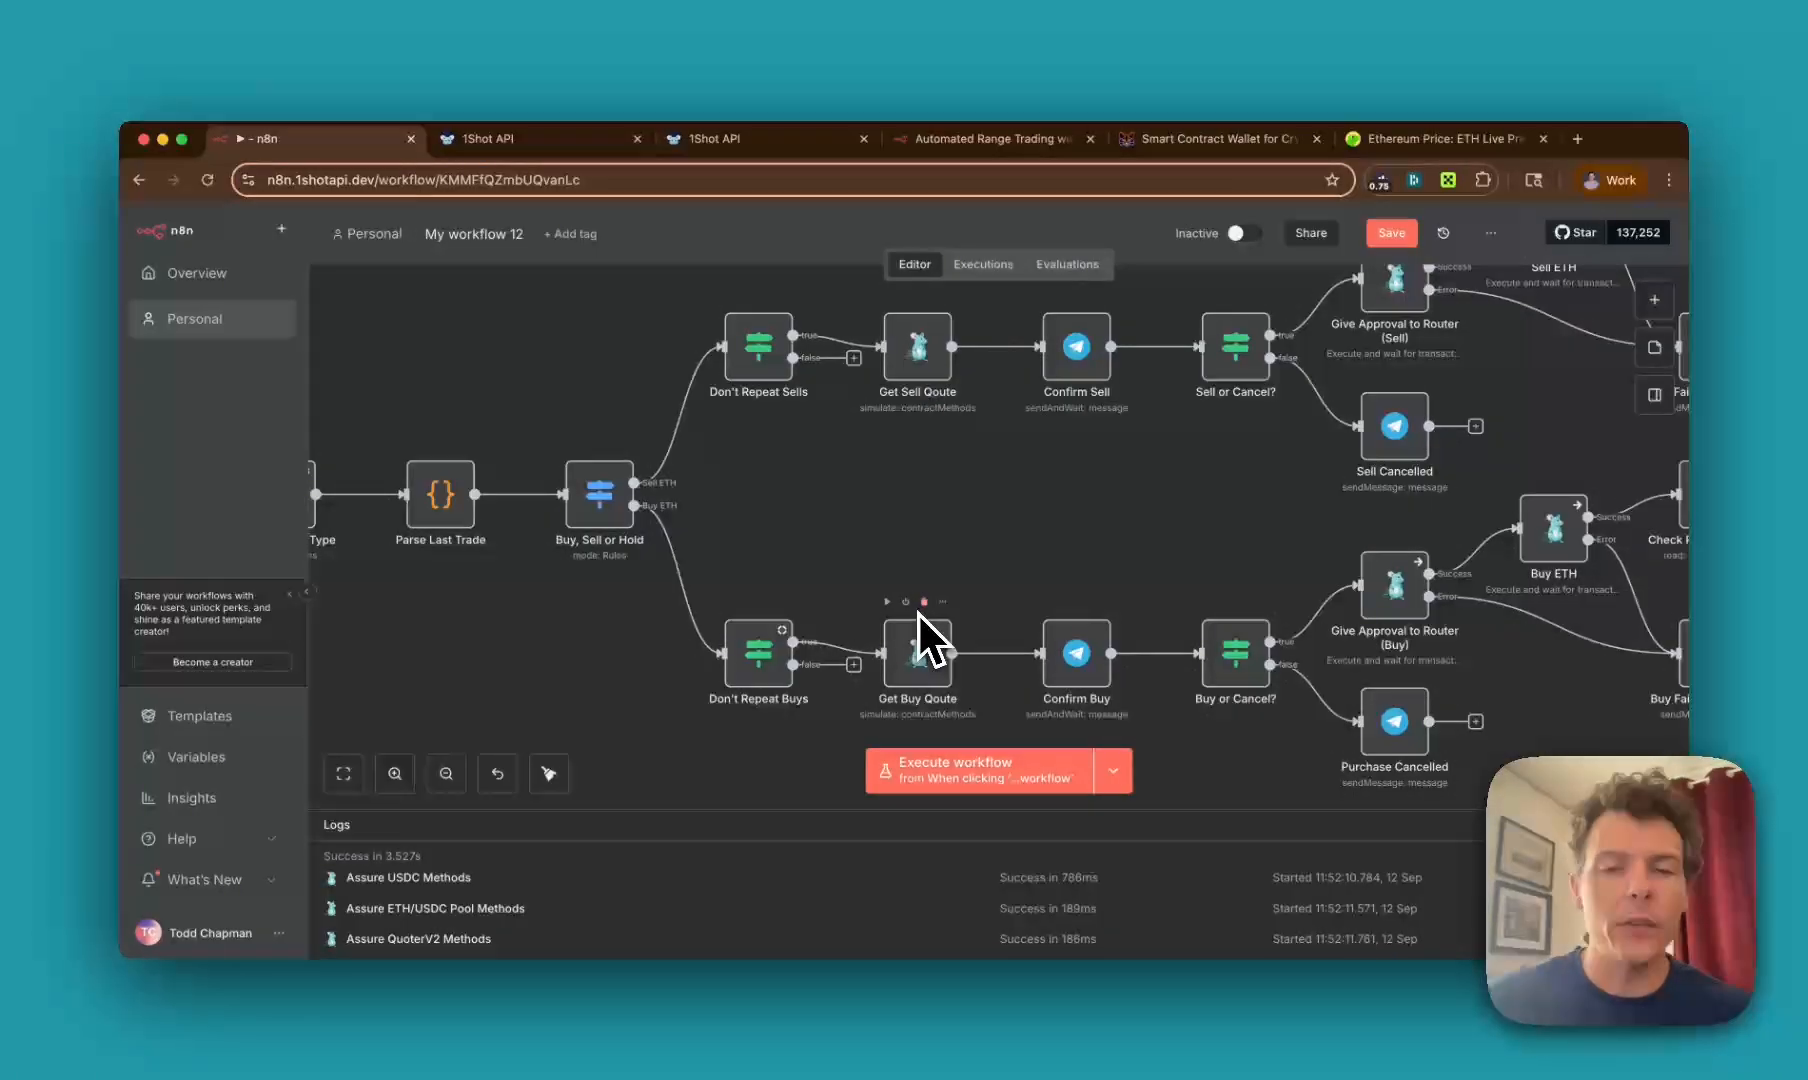
{"action": "scroll", "coordinate": [920, 644], "scroll_direction": "down", "scroll_amount": 2}
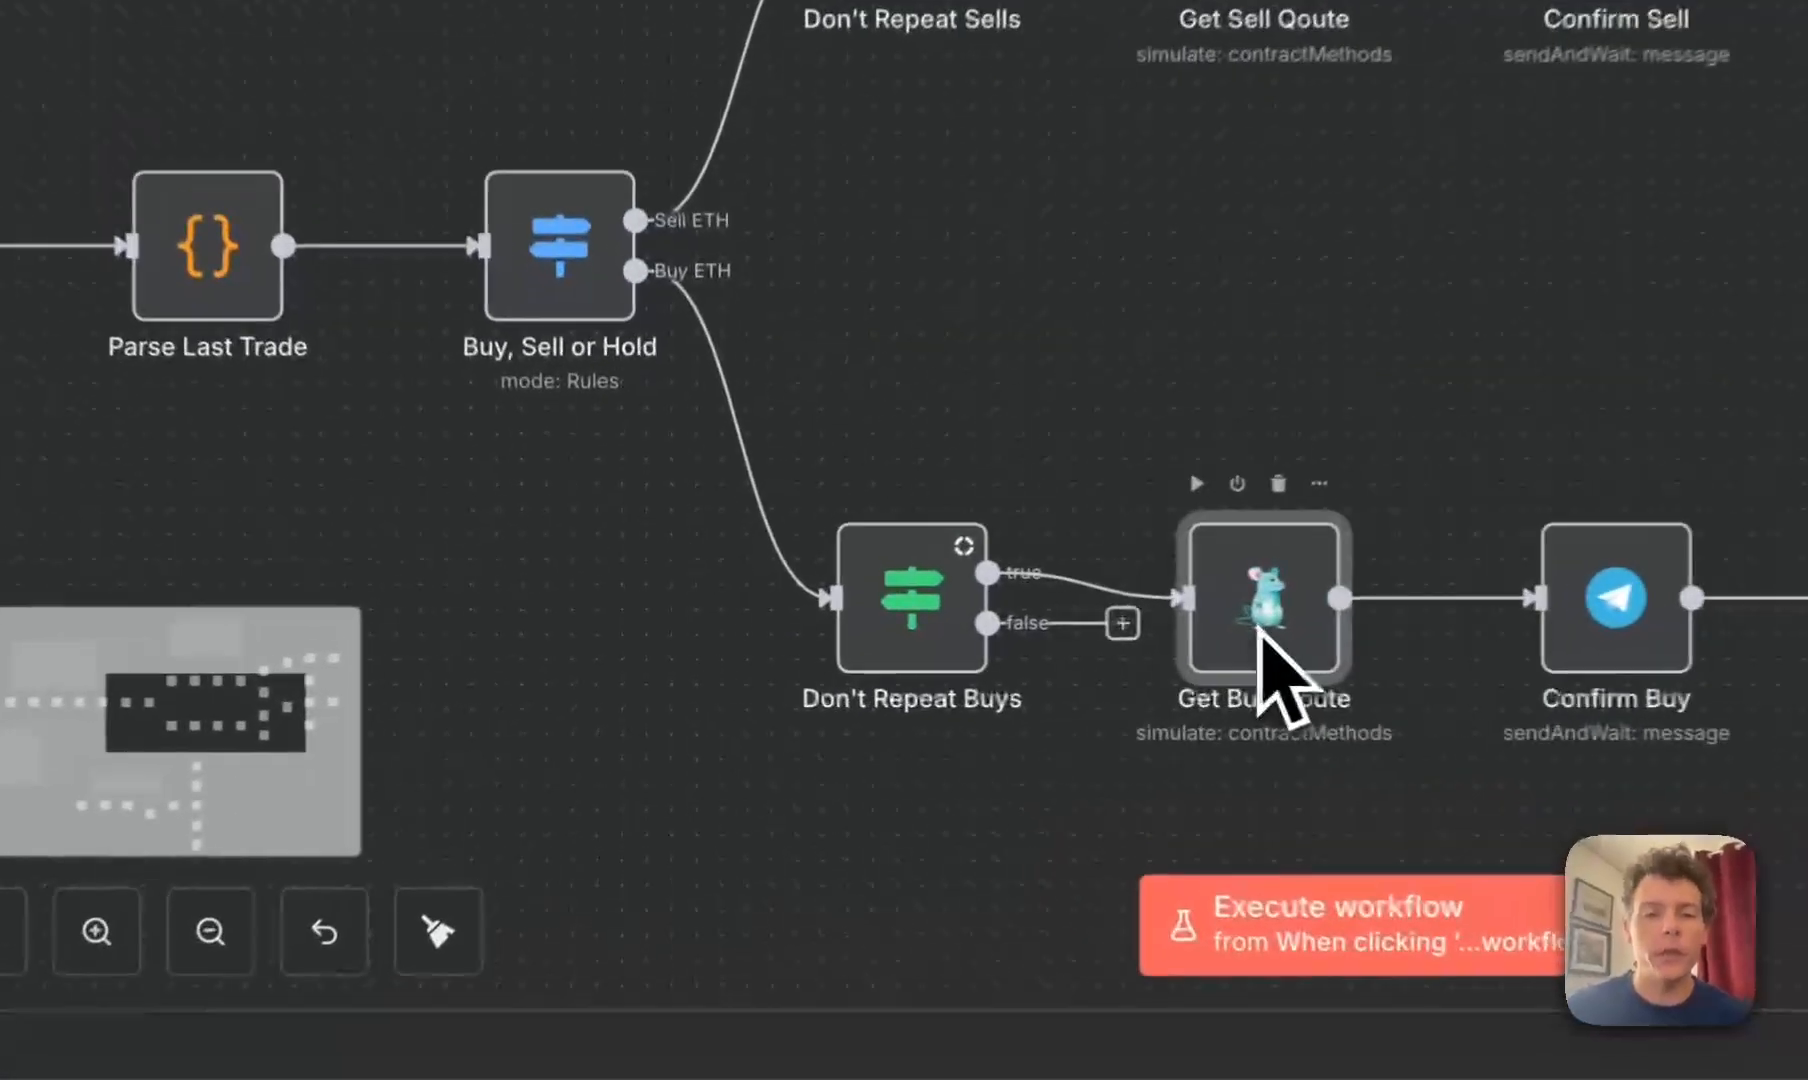
{"action": "double_click", "coordinate": [942, 630]}
{"action": "left_click", "coordinate": [655, 418]}
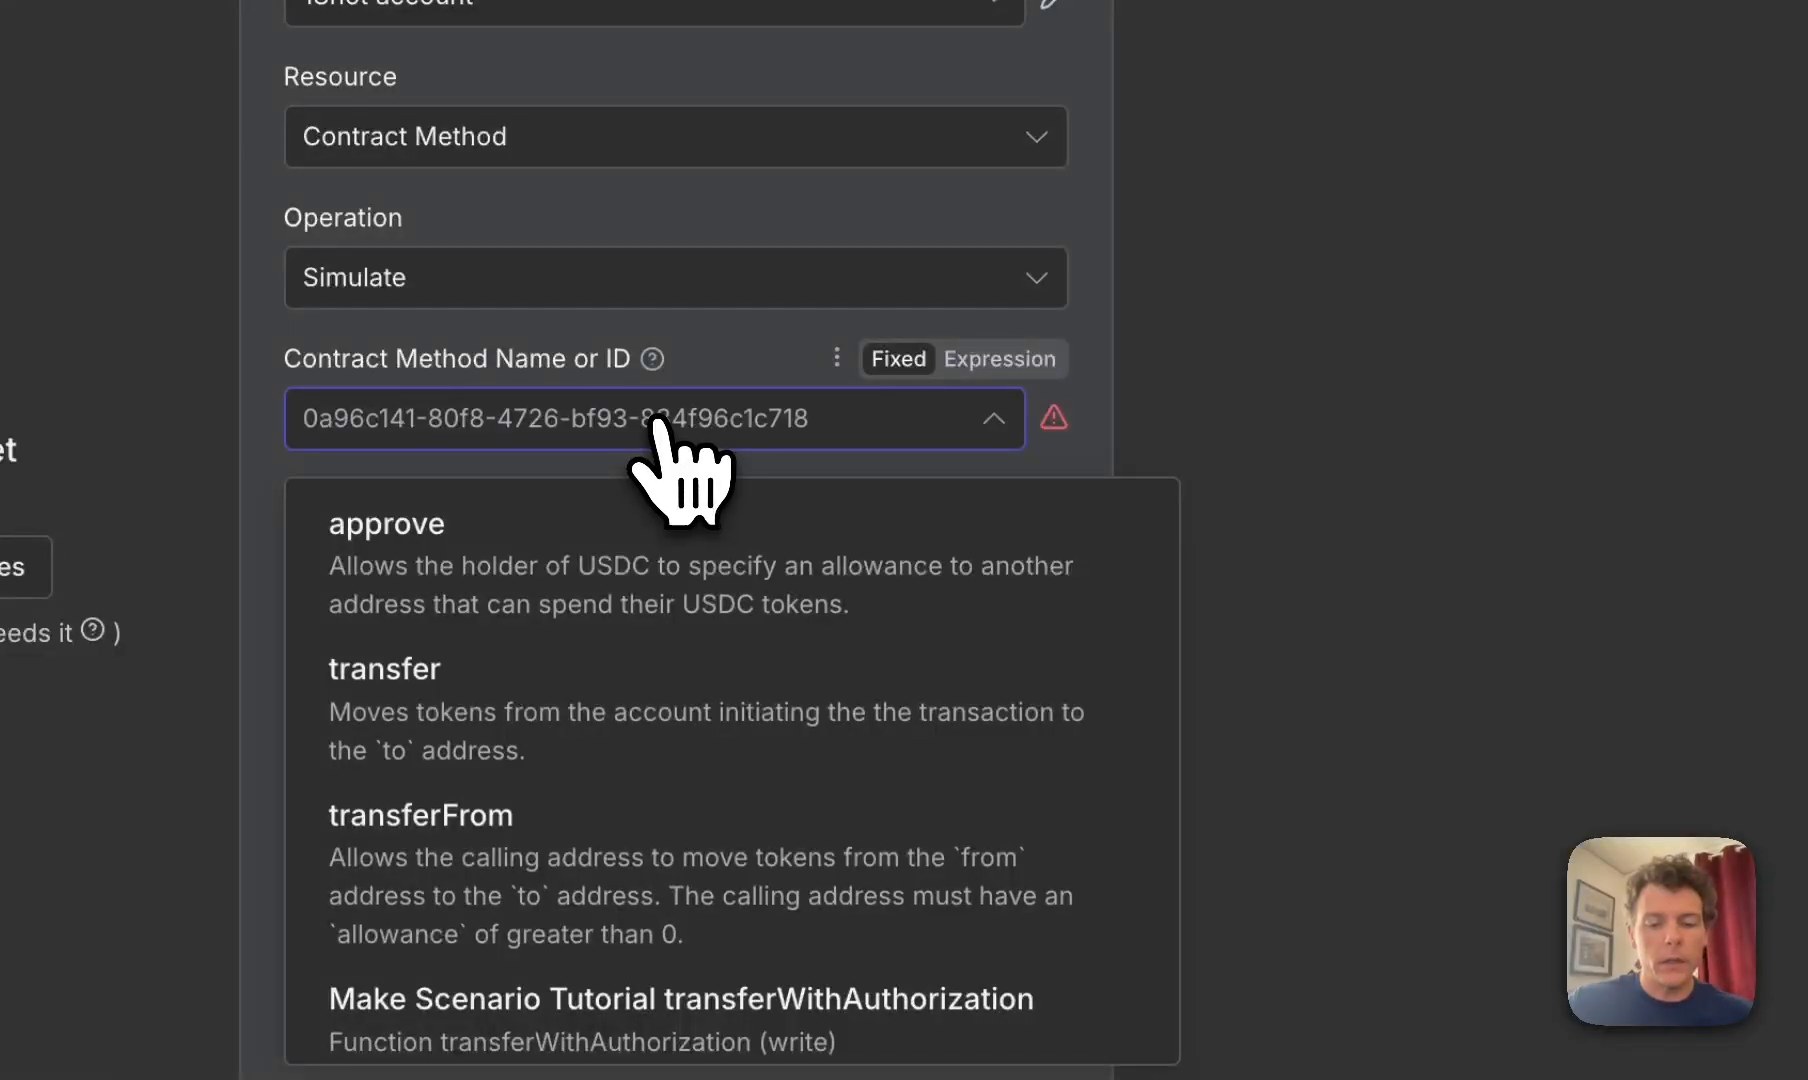
{"action": "type", "text": "quite"}
{"action": "key", "text": "BackSpace"}
{"action": "key", "text": "BackSpace"}
{"action": "key", "text": "BackSpace"}
{"action": "type", "text": "ote"}
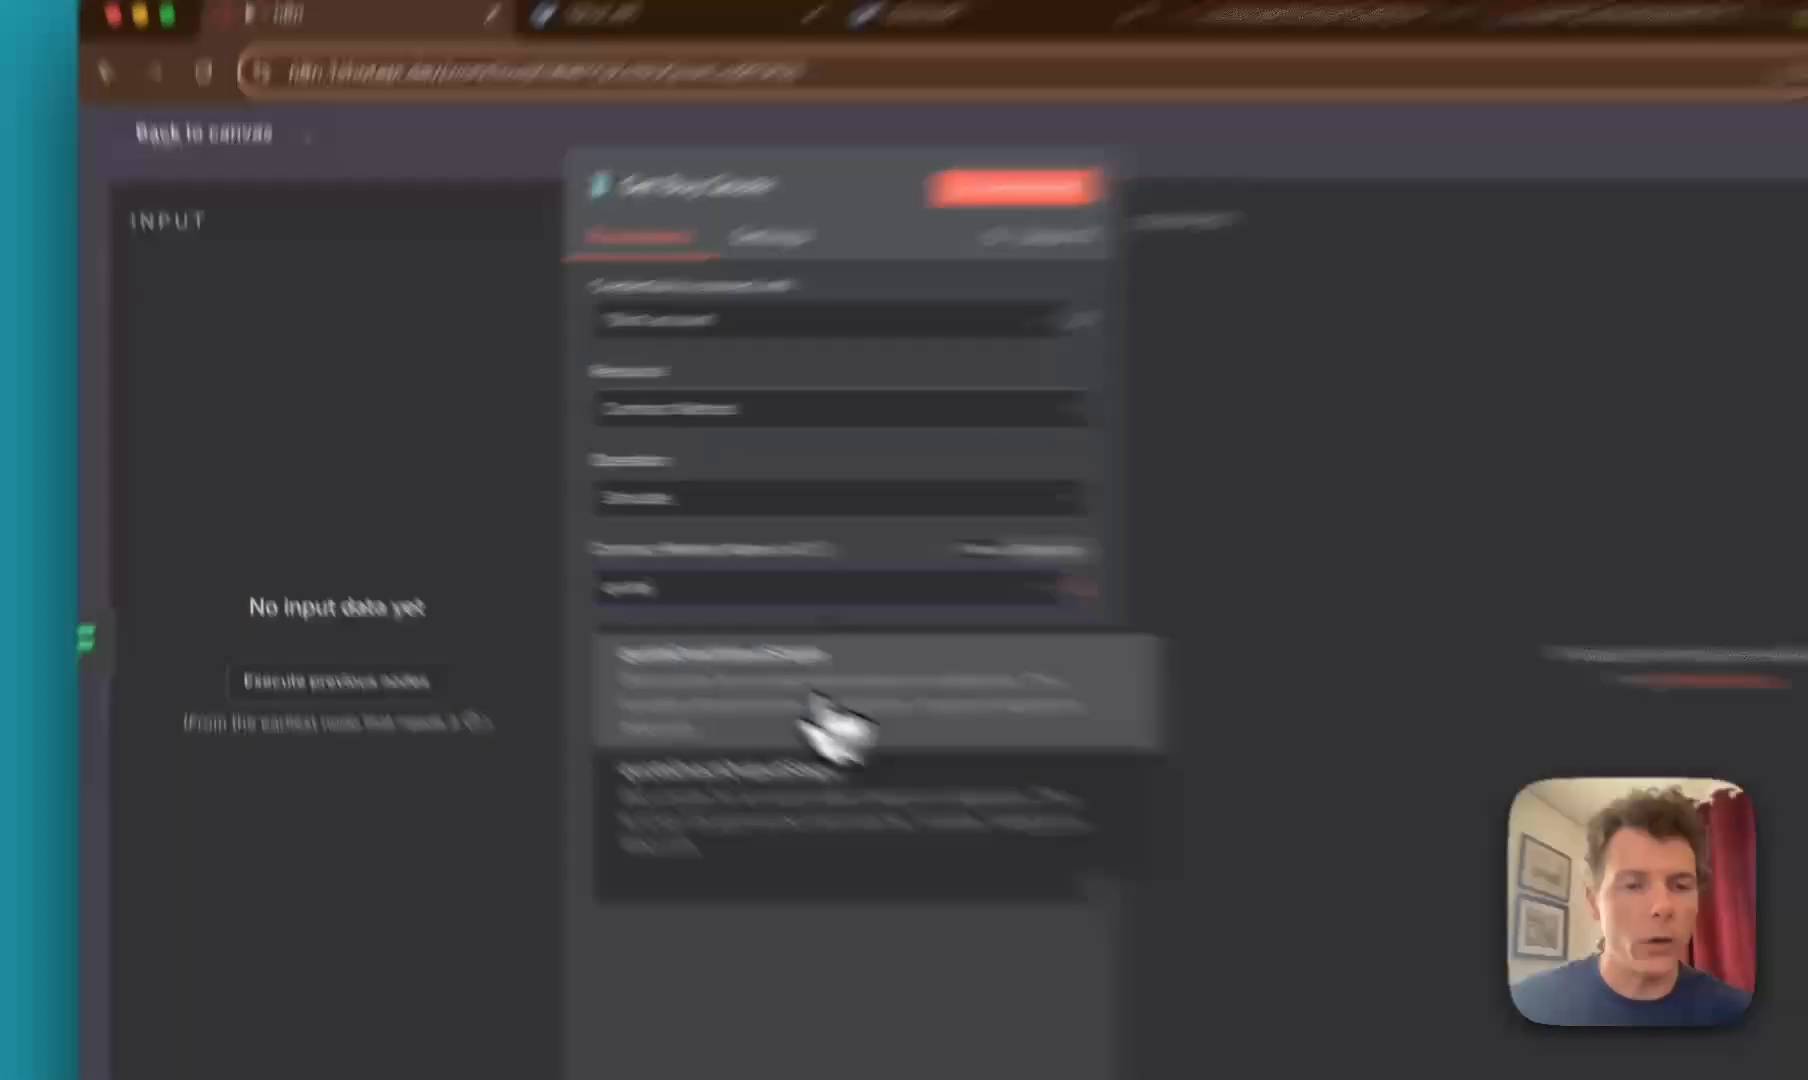
{"action": "left_click", "coordinate": [648, 622]}
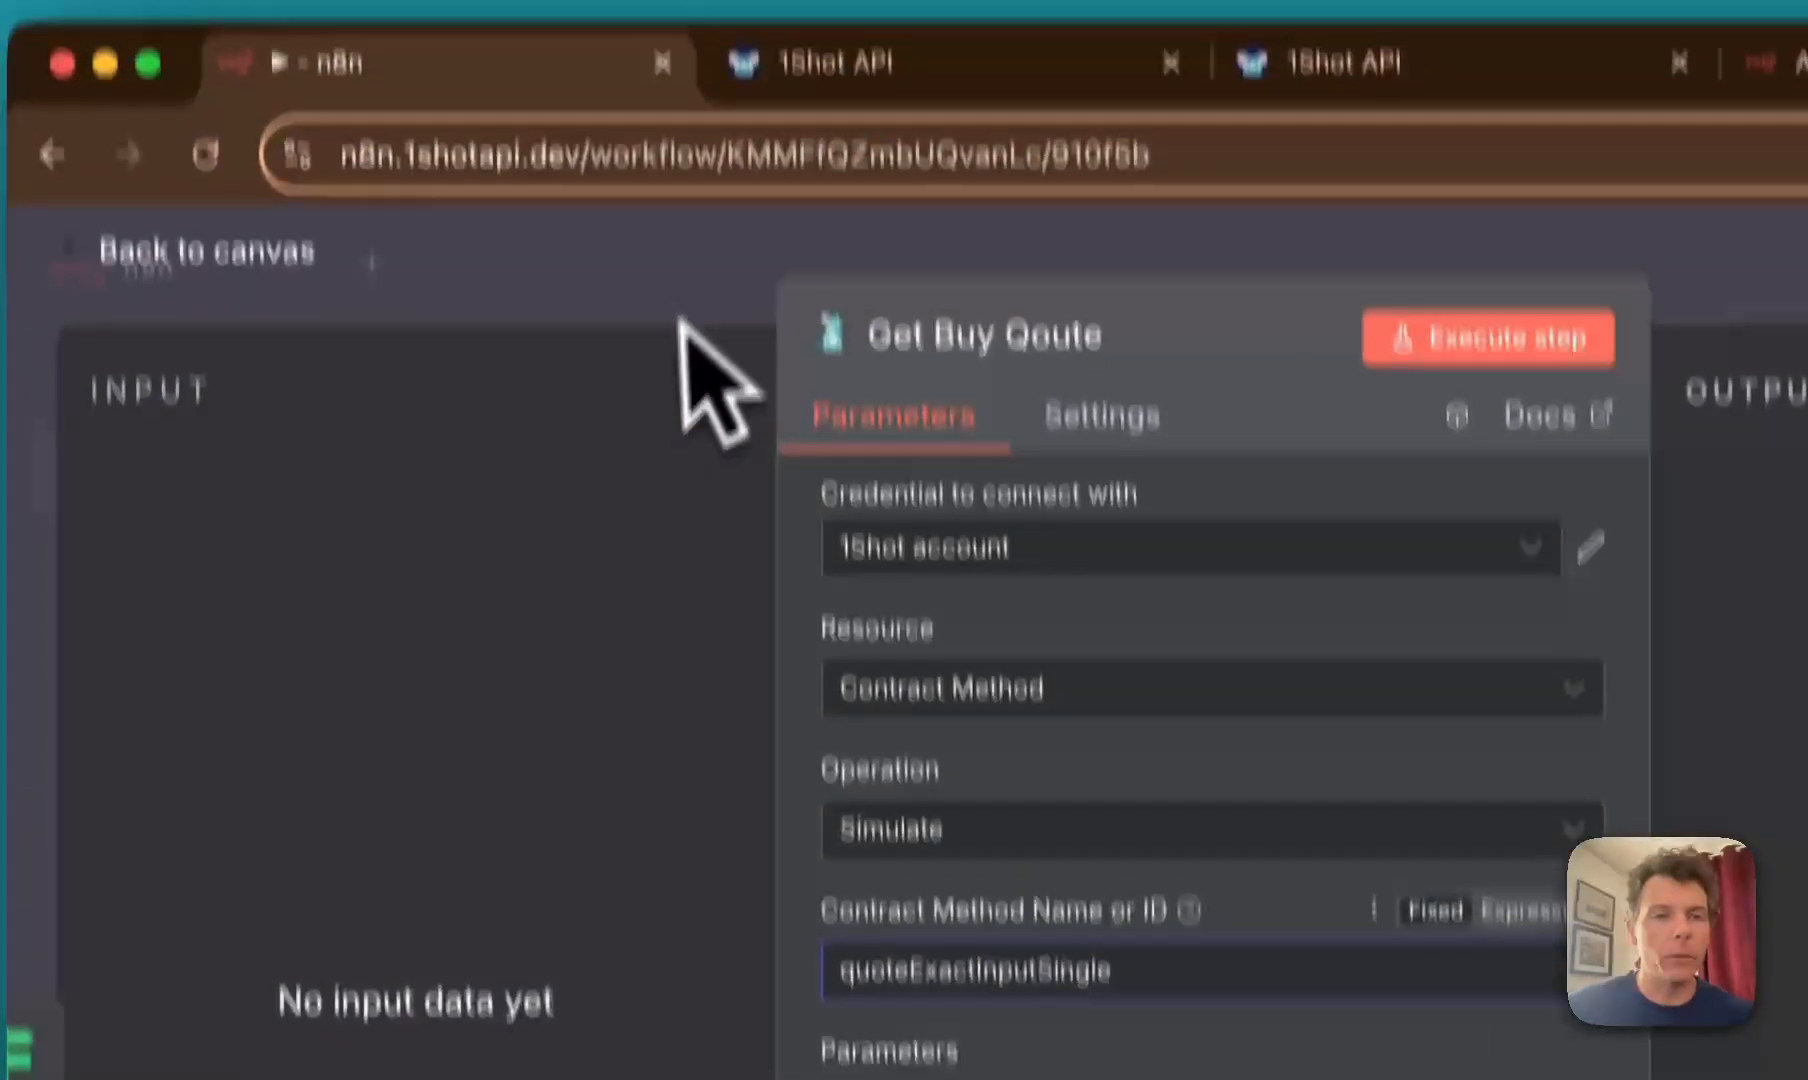
{"action": "left_click", "coordinate": [664, 300]}
Step: Set the contract method of the Get Sell Qoute node to quoteExactInputSingle and return to the canvas
{"action": "scroll", "coordinate": [1312, 573], "scroll_direction": "up", "scroll_amount": 1}
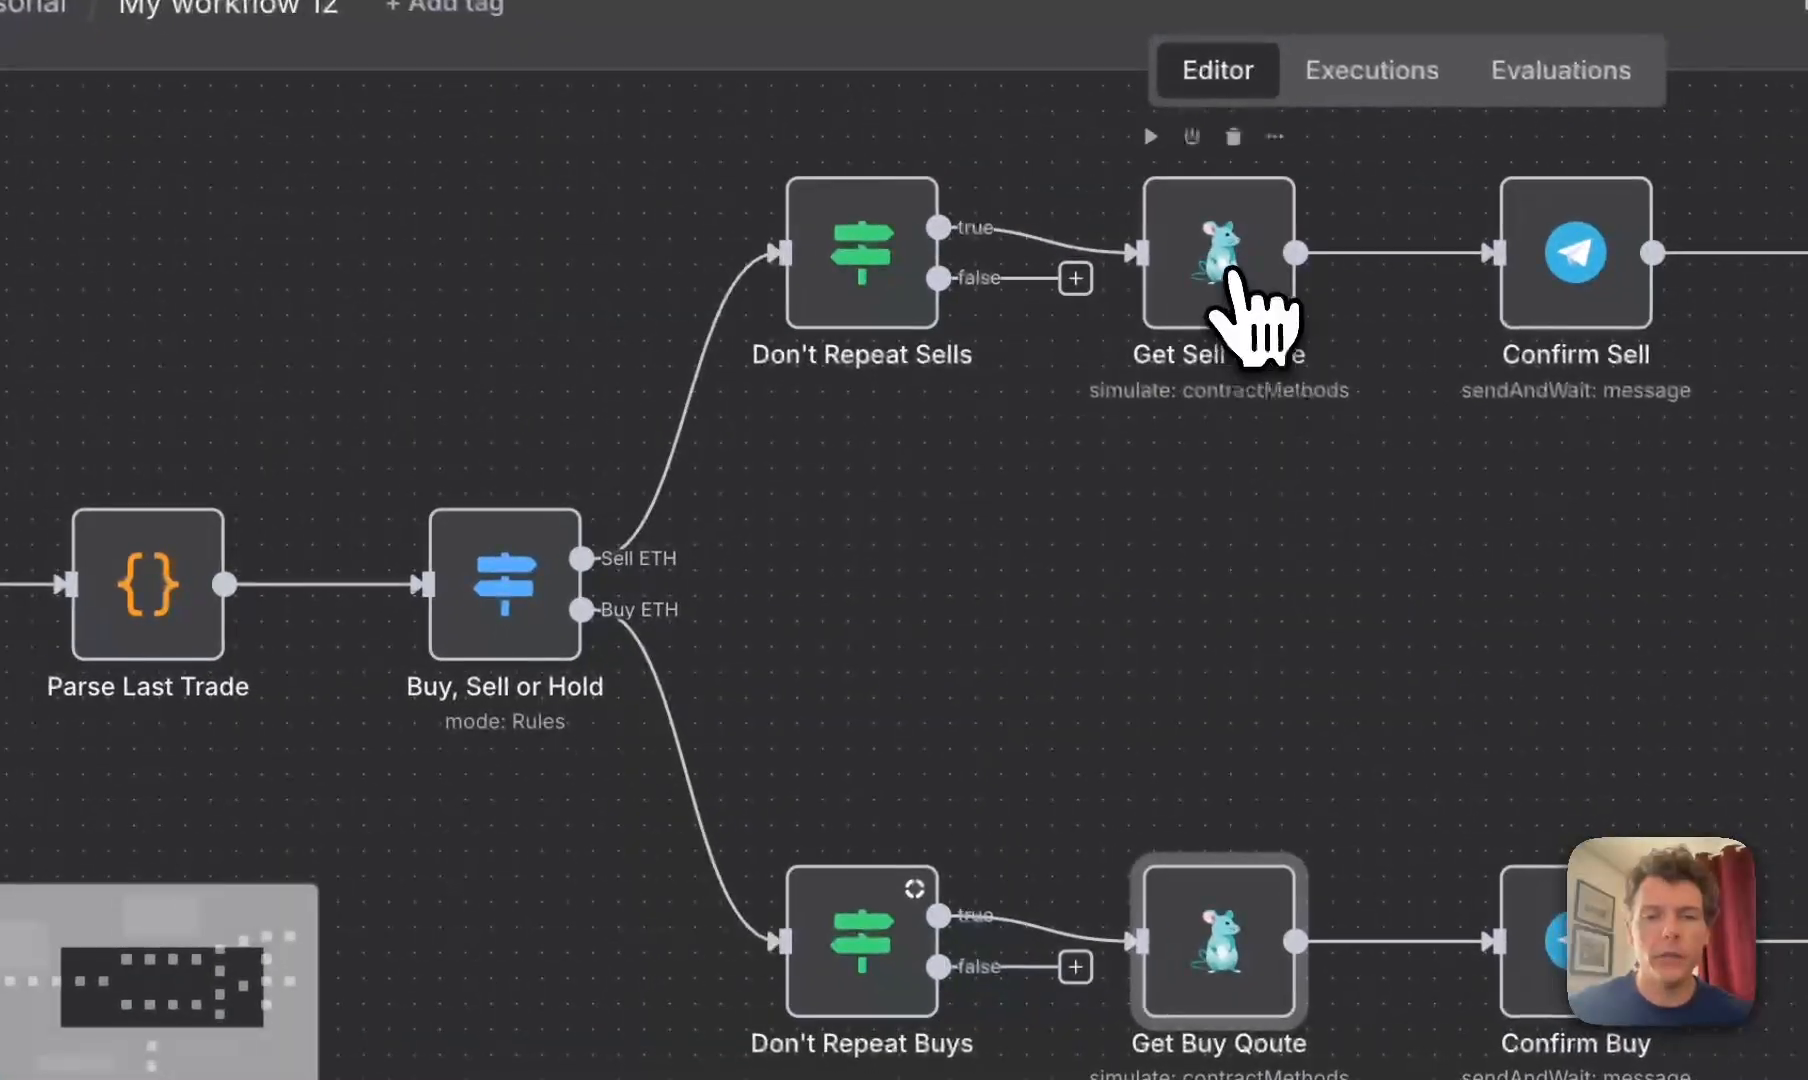
{"action": "double_click", "coordinate": [1238, 290]}
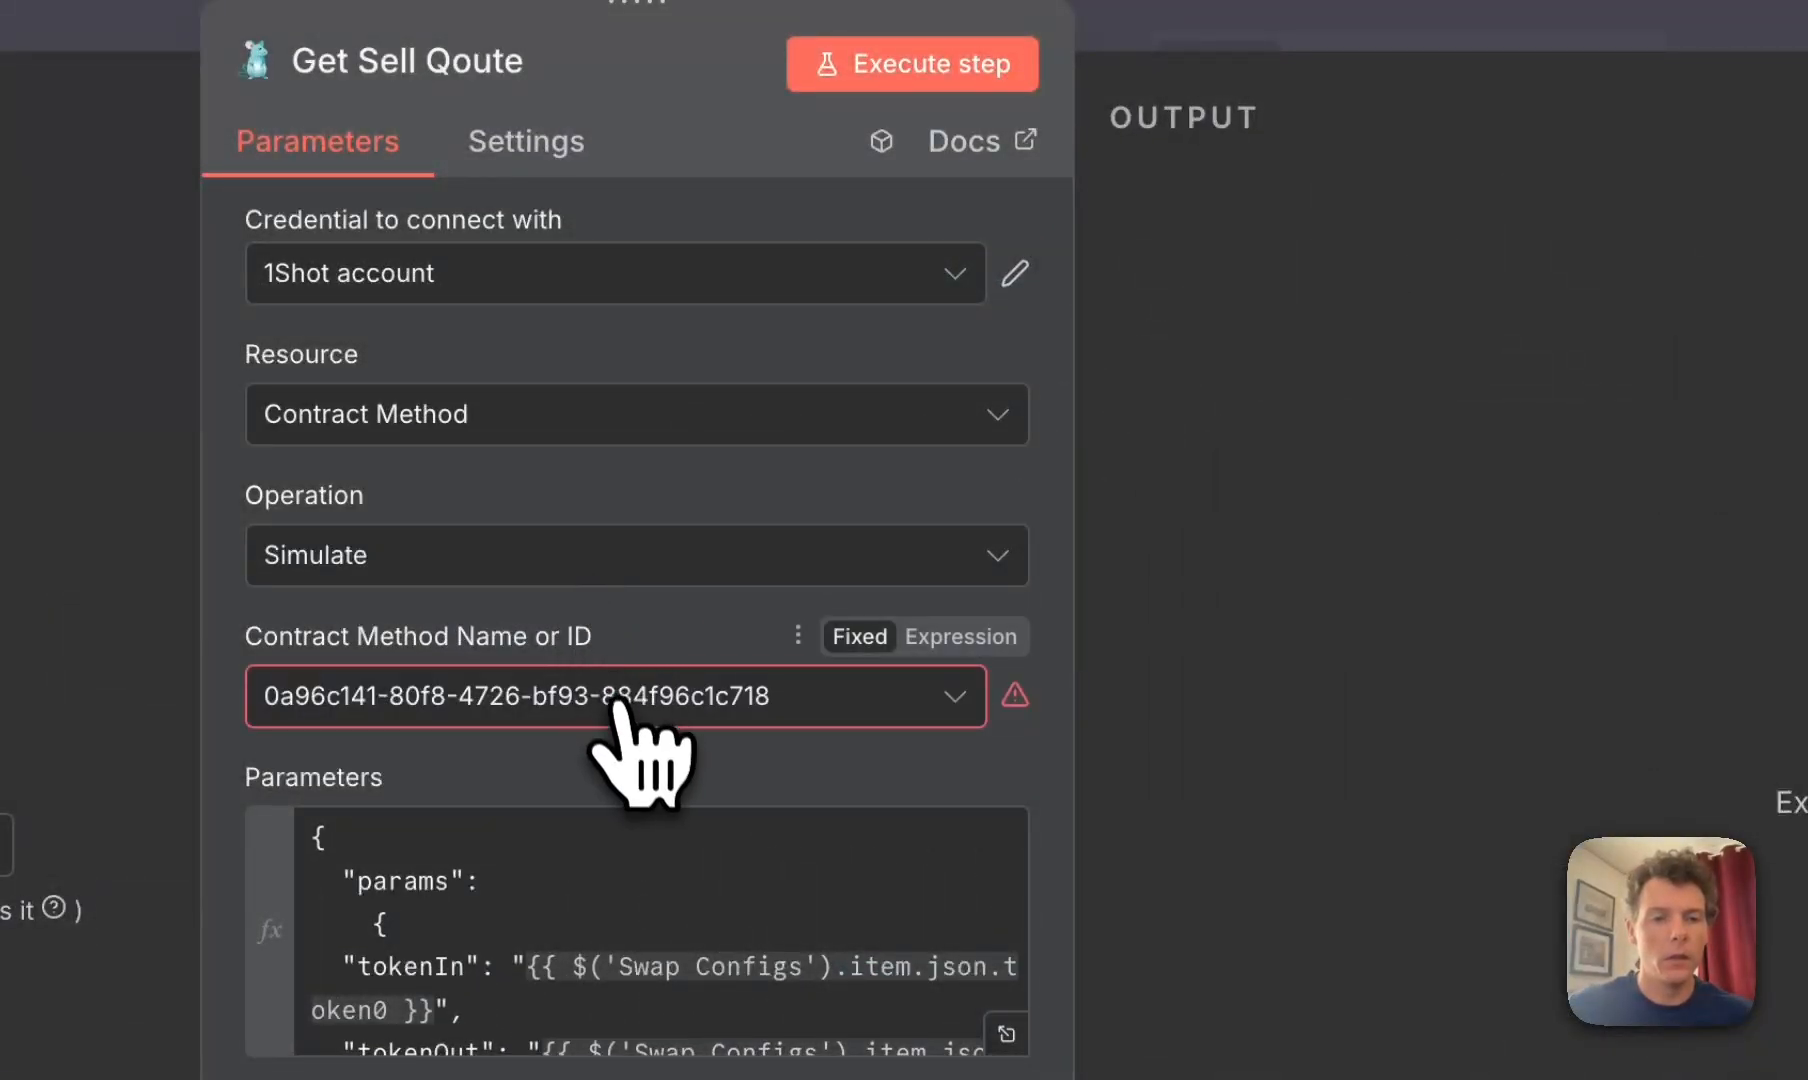
{"action": "left_click", "coordinate": [615, 703]}
{"action": "type", "text": "quote"}
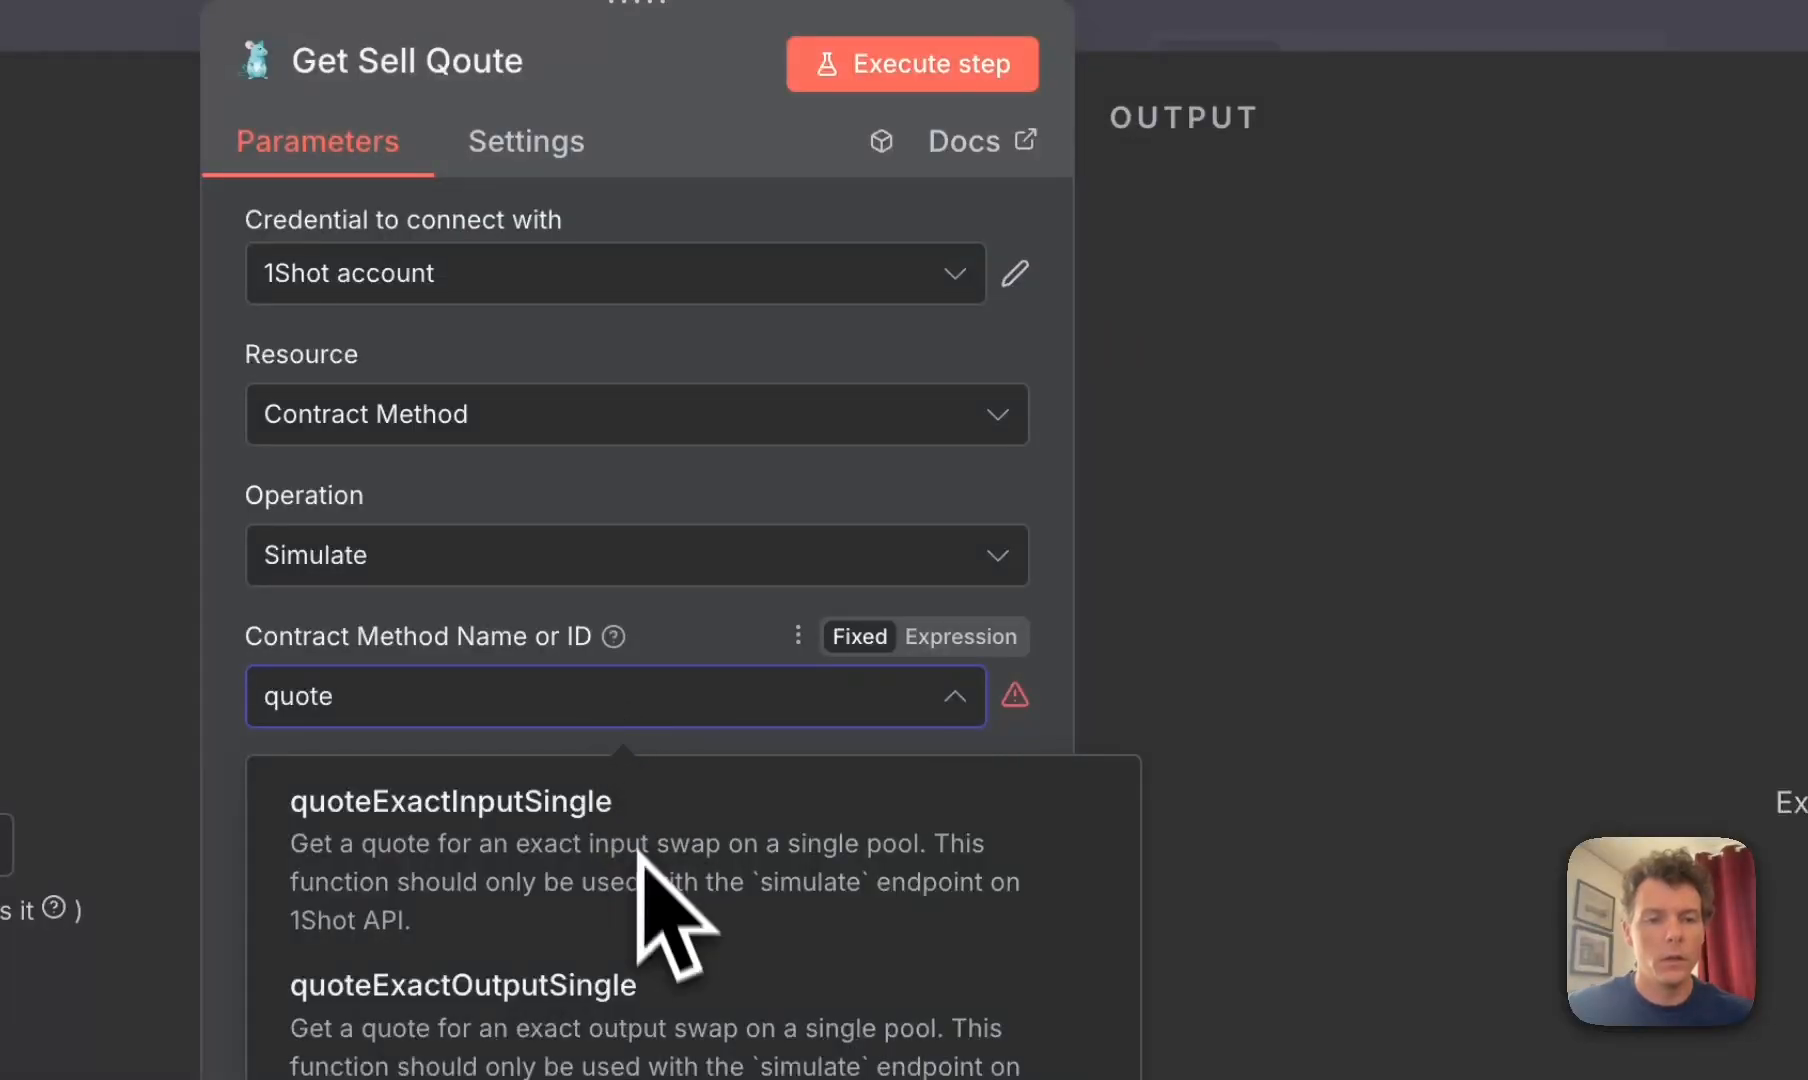
{"action": "left_click", "coordinate": [638, 852]}
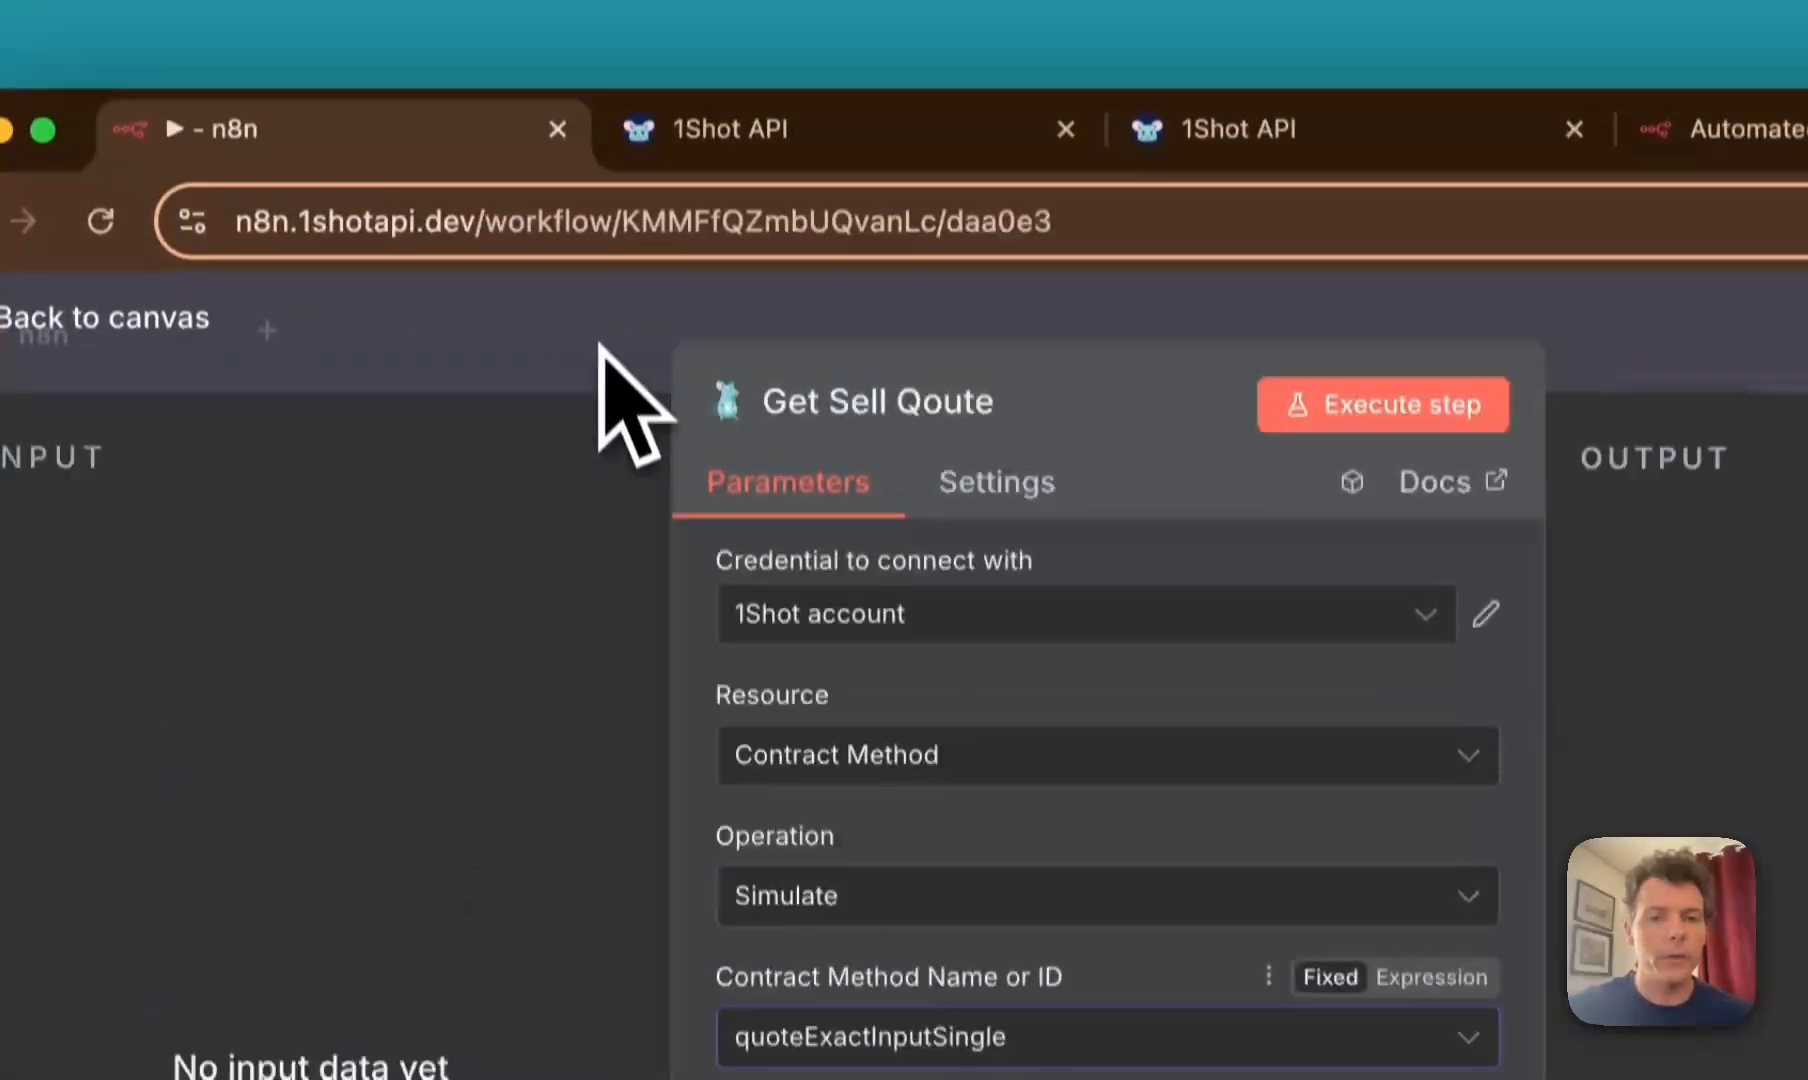
{"action": "left_click", "coordinate": [600, 345]}
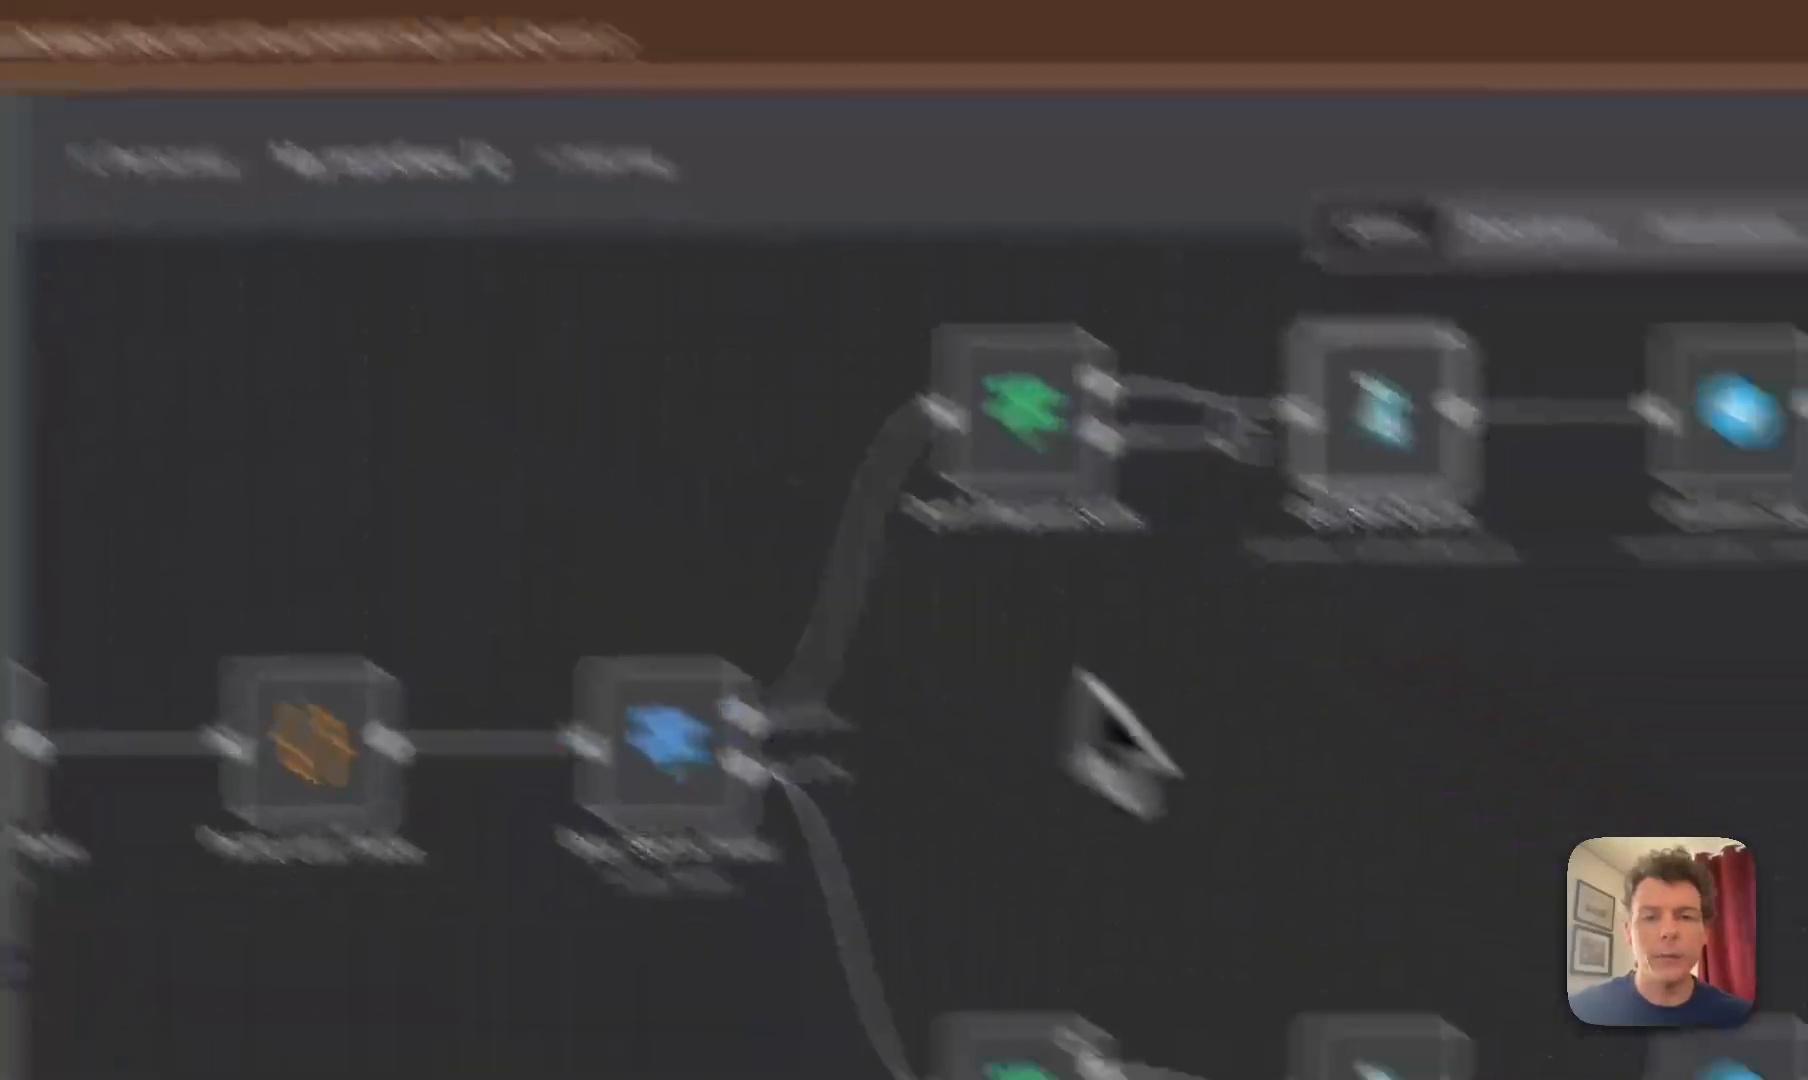
Step: Set the contract method of the Give Approval to Router (Buy) node to the Arbitrum USDC approve method and return to the canvas
{"action": "scroll", "coordinate": [1080, 677], "scroll_direction": "right", "scroll_amount": 10}
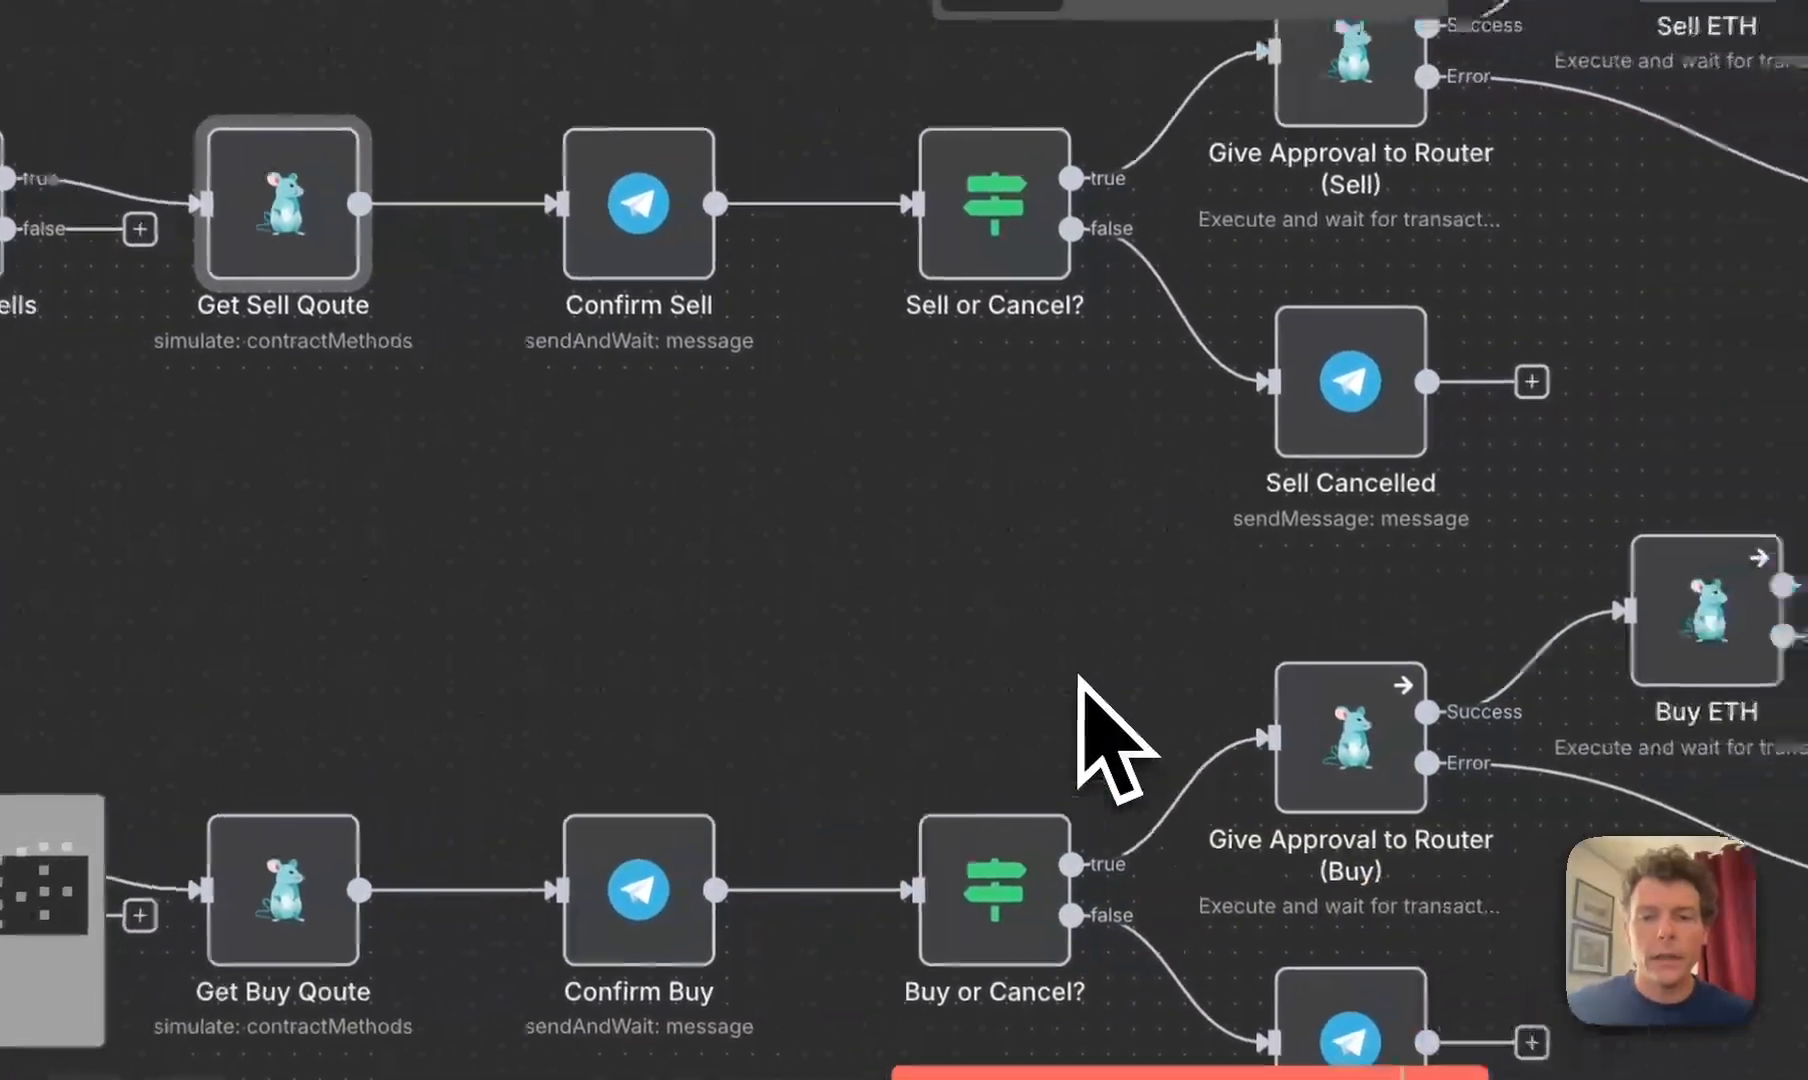
{"action": "scroll", "coordinate": [1080, 680], "scroll_direction": "right", "scroll_amount": 5}
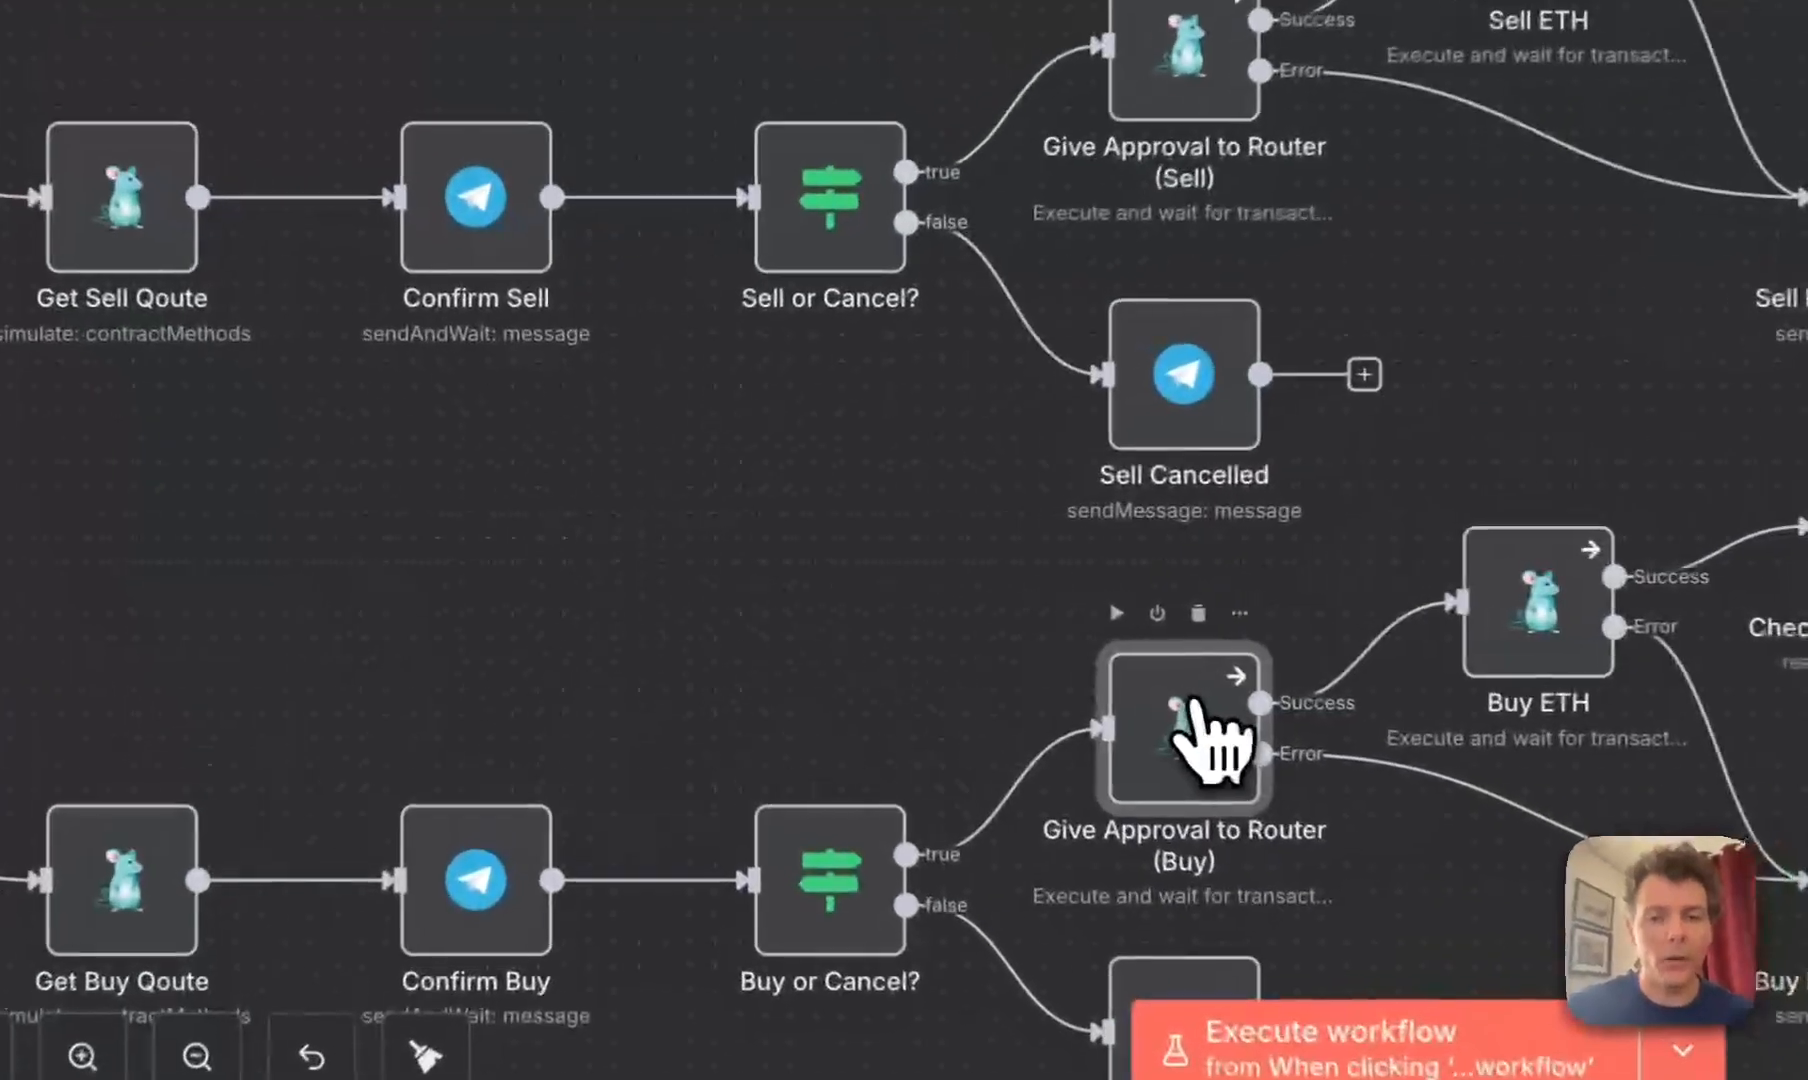
{"action": "double_click", "coordinate": [1195, 705]}
{"action": "left_click", "coordinate": [668, 400]}
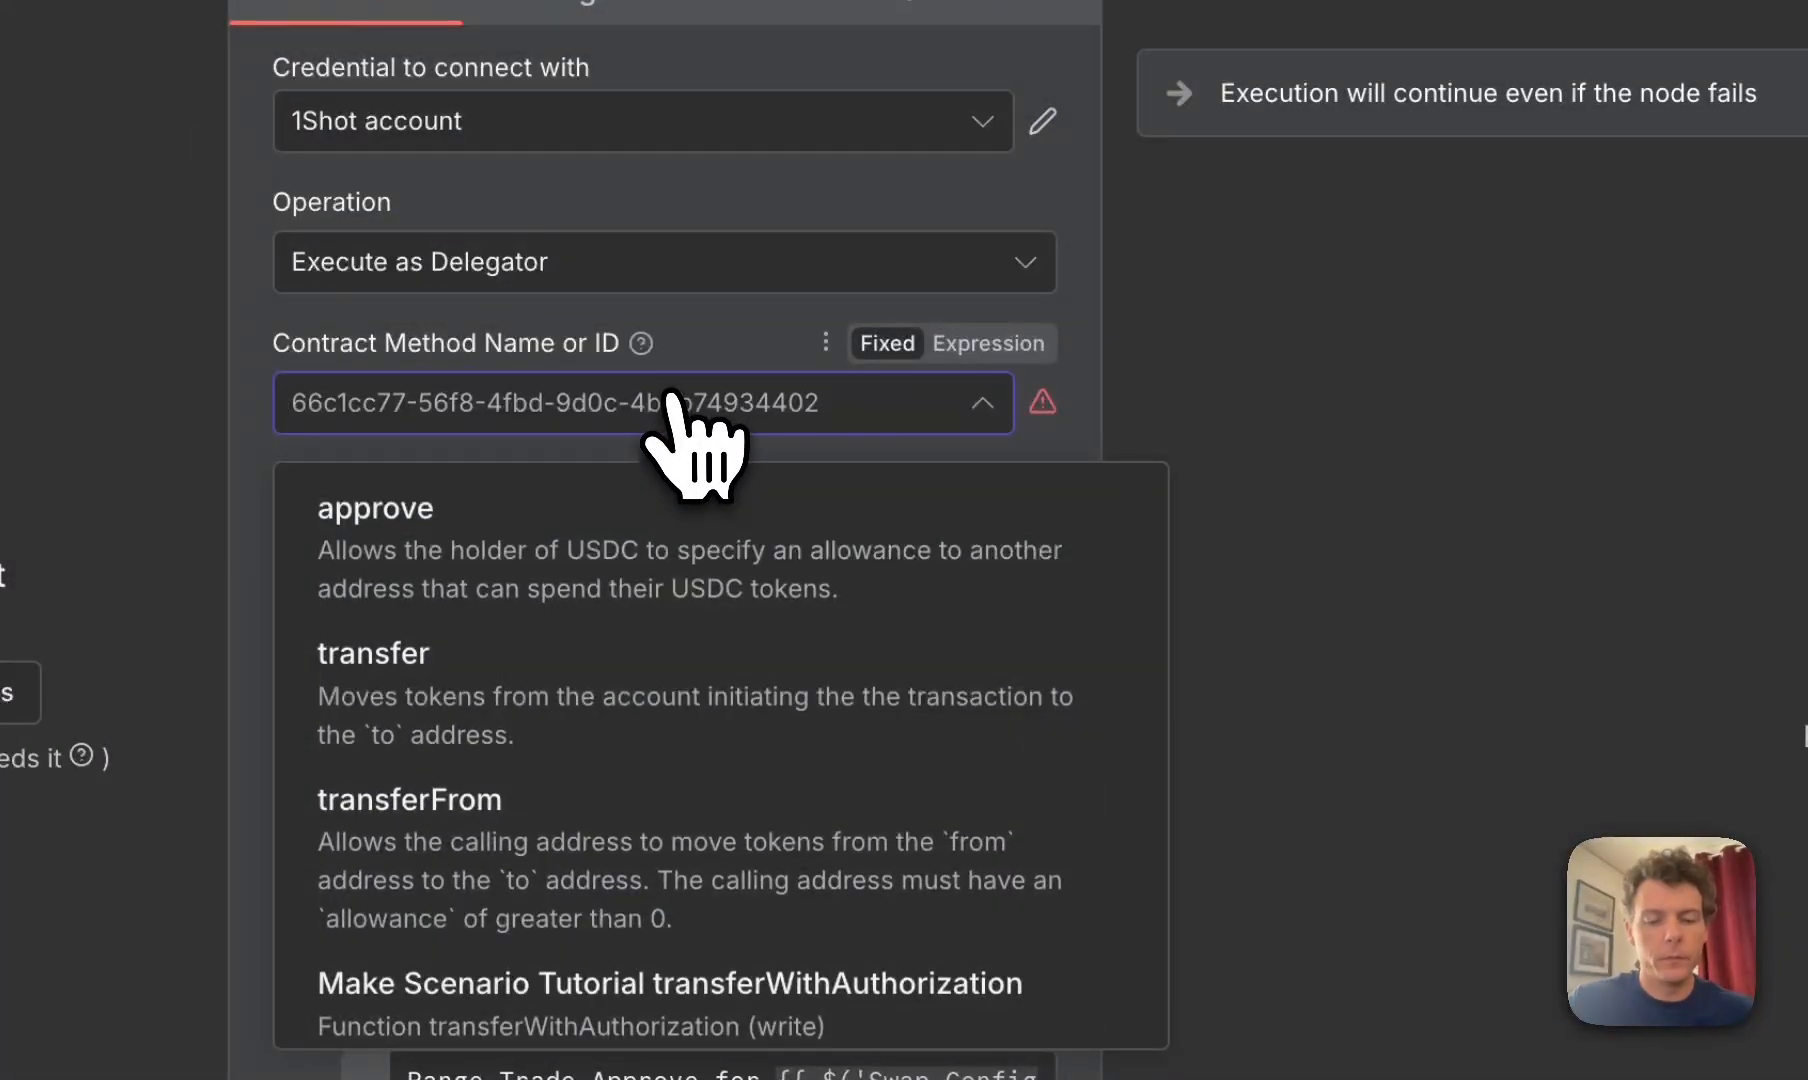
{"action": "type", "text": "appro"}
{"action": "key", "text": "BackSpace"}
{"action": "key", "text": "BackSpace"}
{"action": "type", "text": "prove"}
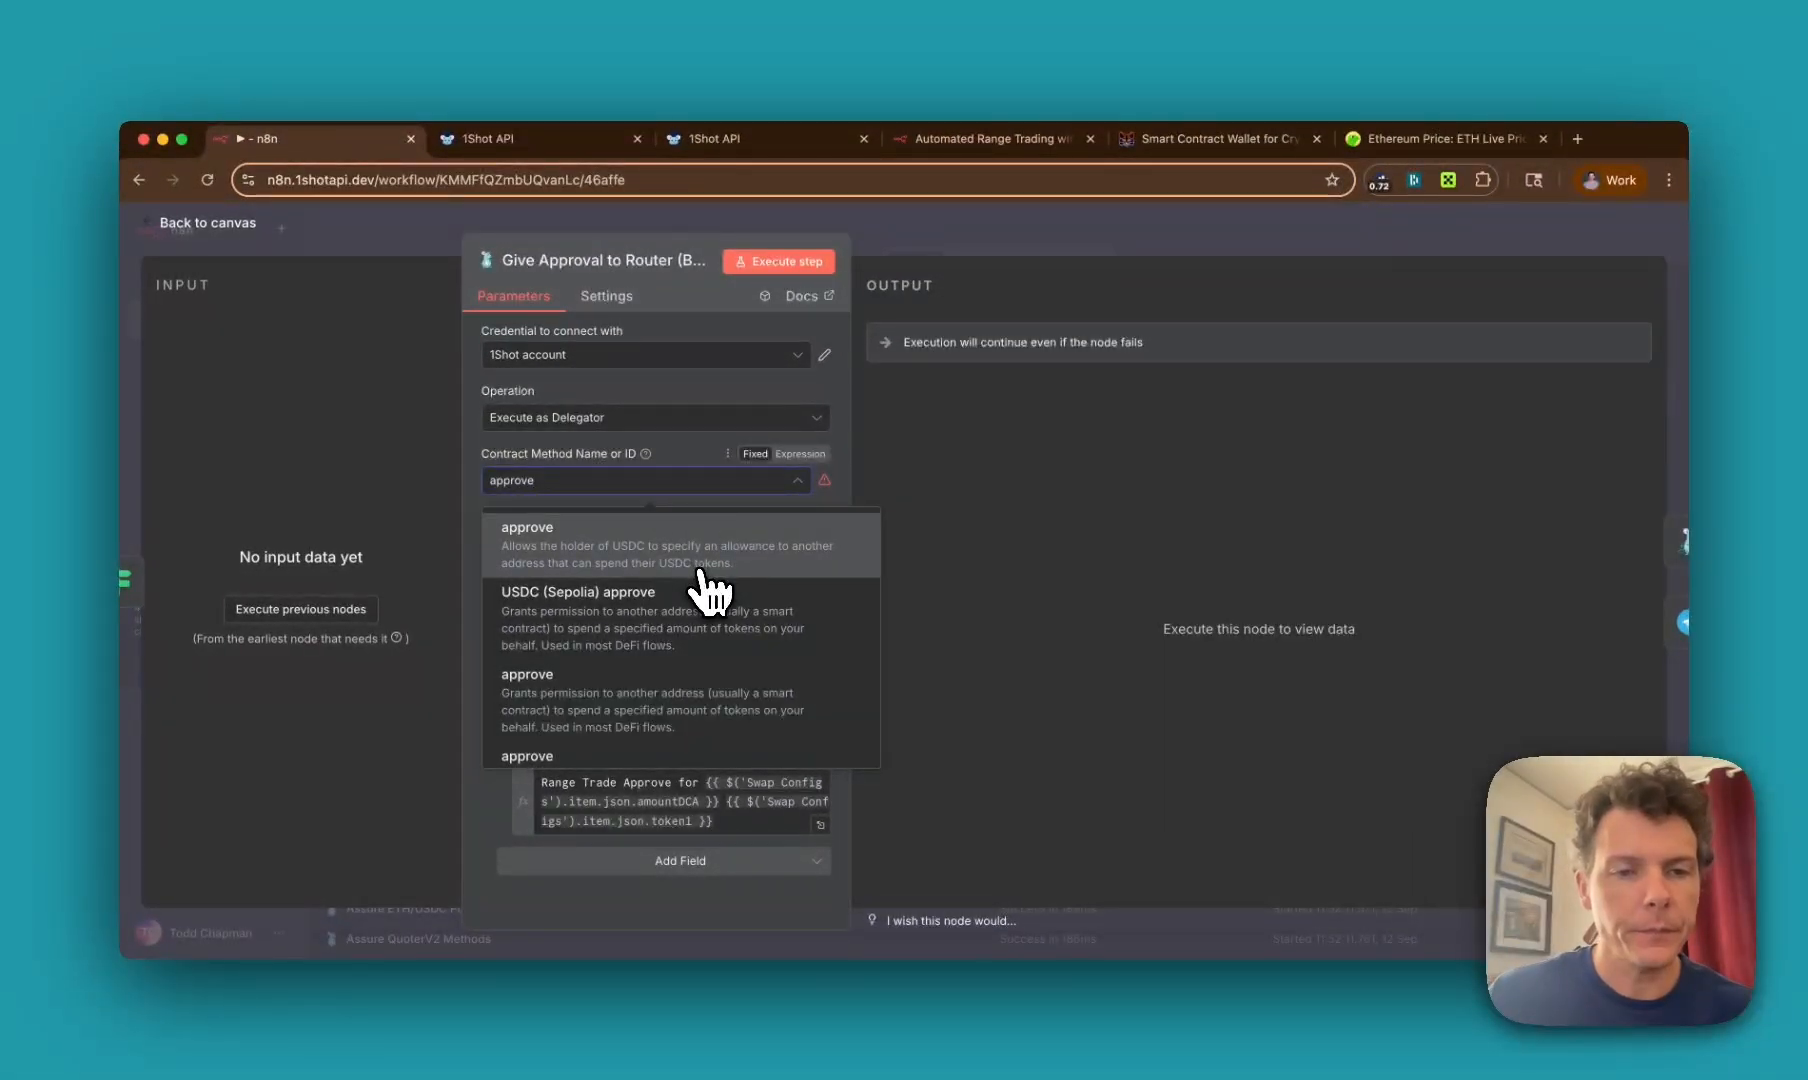
{"action": "scroll", "coordinate": [712, 592], "scroll_direction": "down", "scroll_amount": 5}
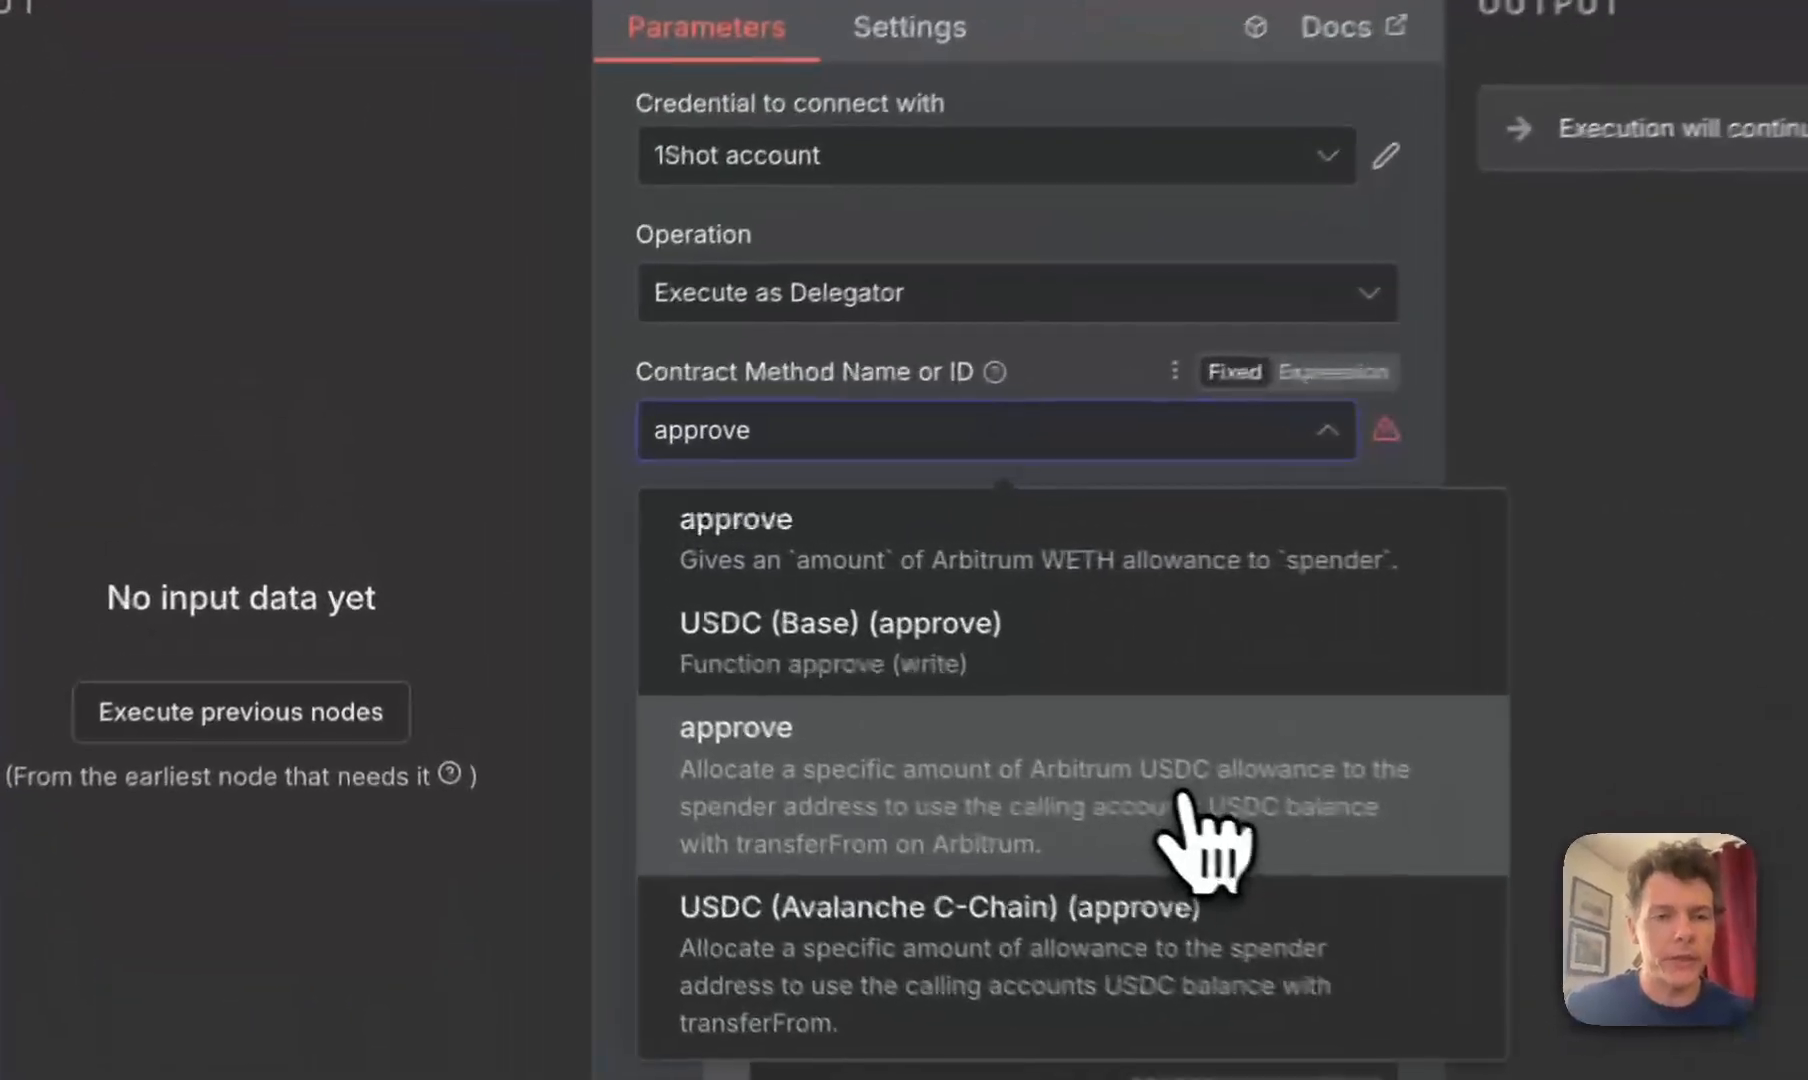
{"action": "left_click", "coordinate": [733, 662]}
{"action": "left_click", "coordinate": [456, 244]}
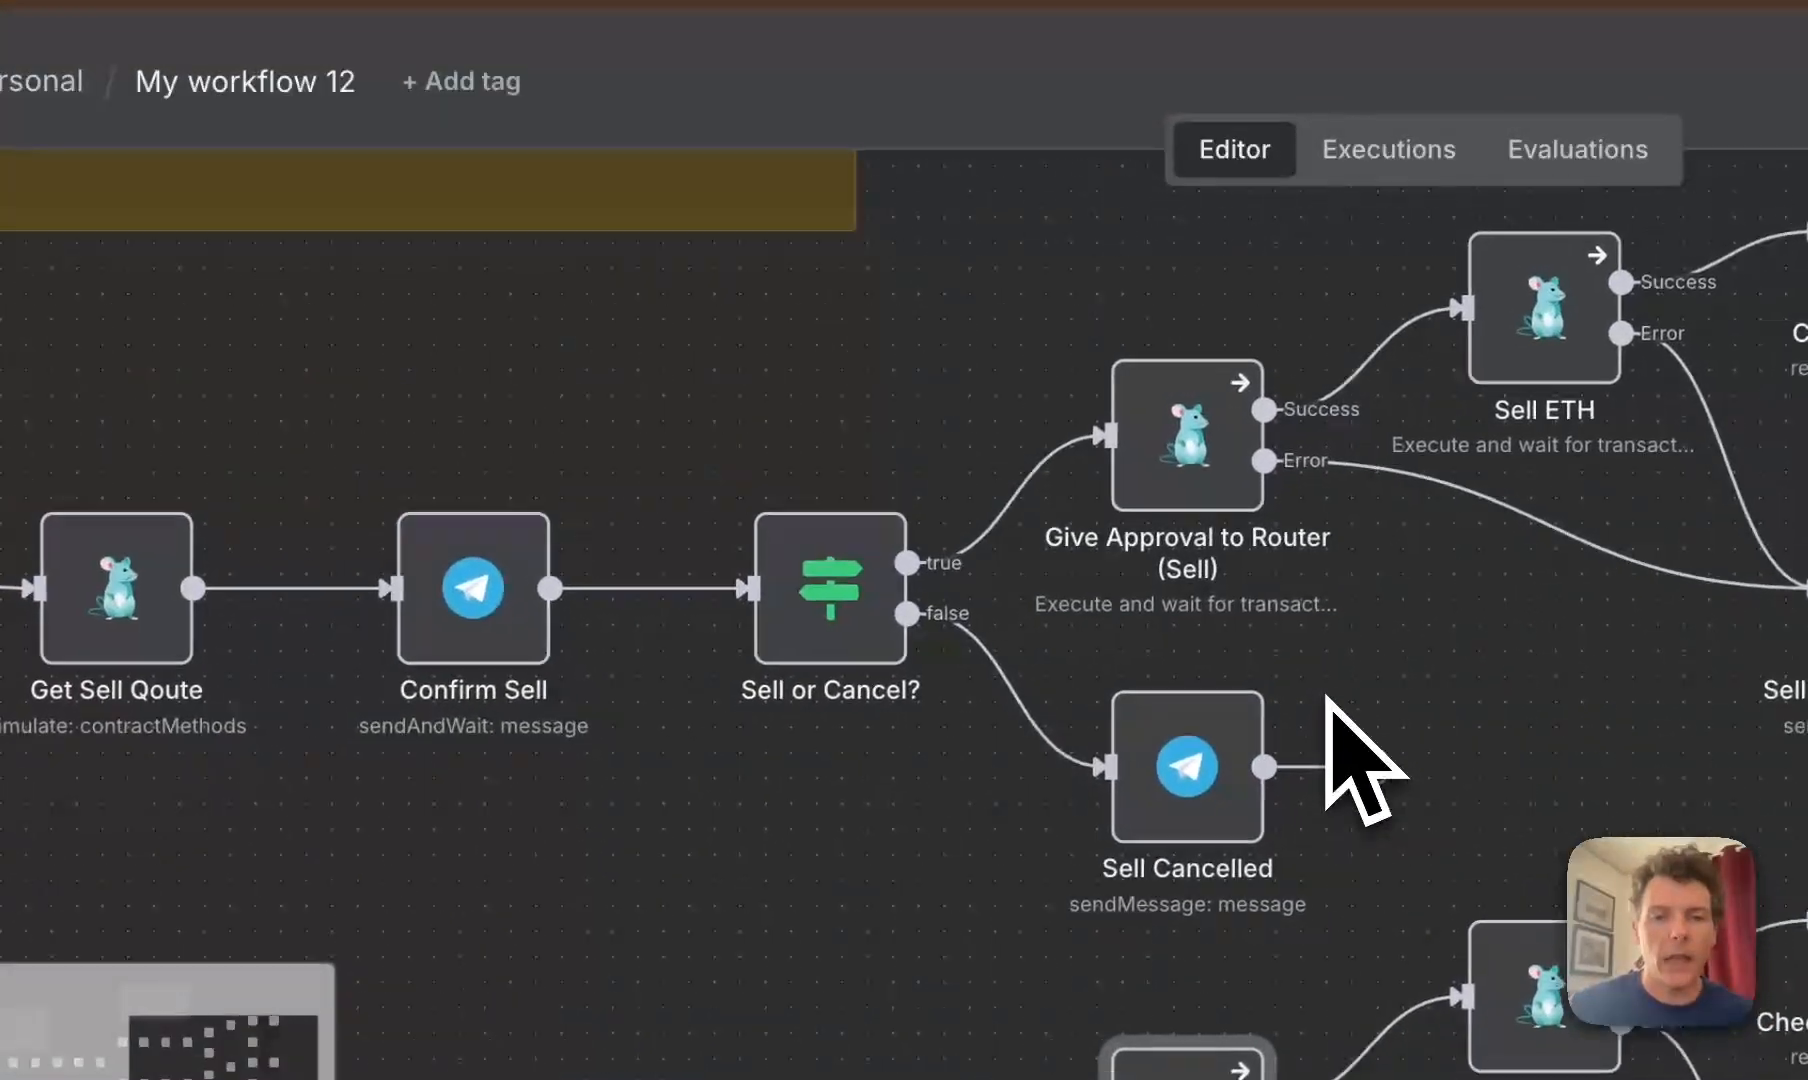
Step: Set the contract method of the Give Approval to Router (Sell) node to the Arbitrum WETH approve method and return to the canvas
{"action": "mouse_move", "coordinate": [1215, 480]}
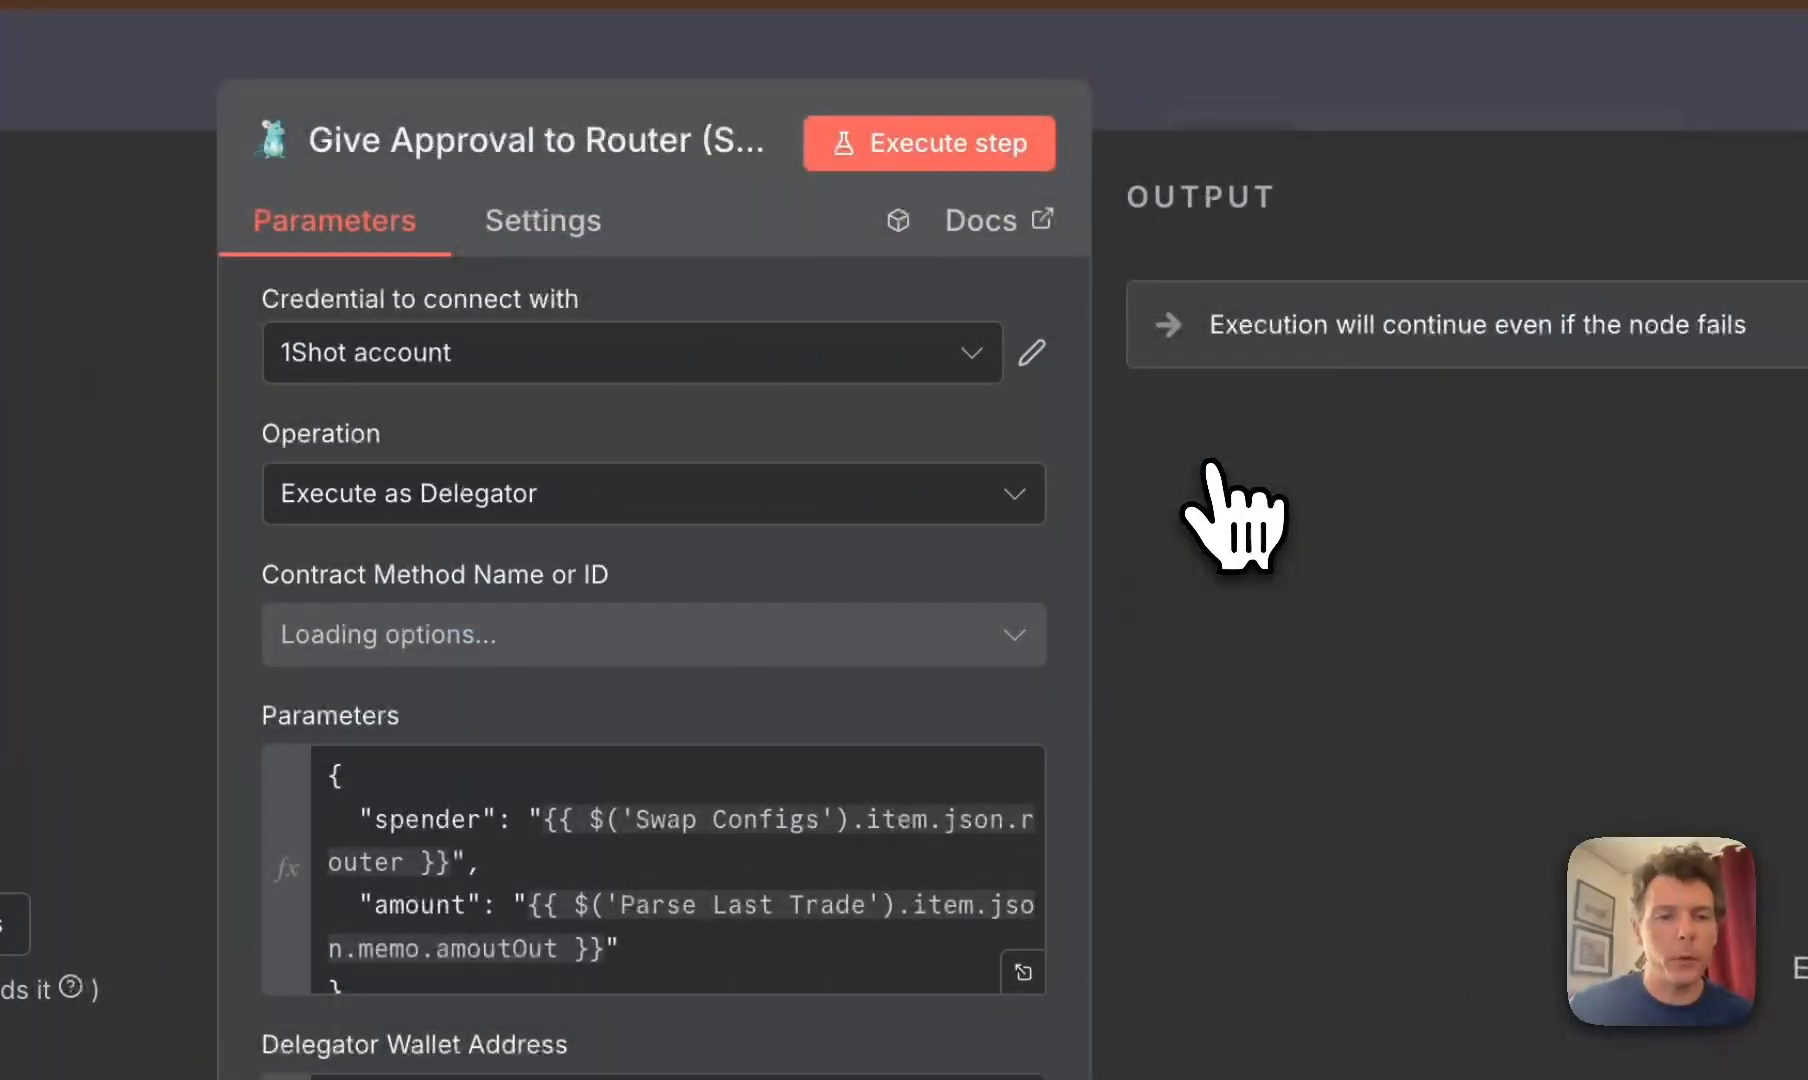
{"action": "left_click", "coordinate": [1030, 628]}
{"action": "type", "text": "ap"}
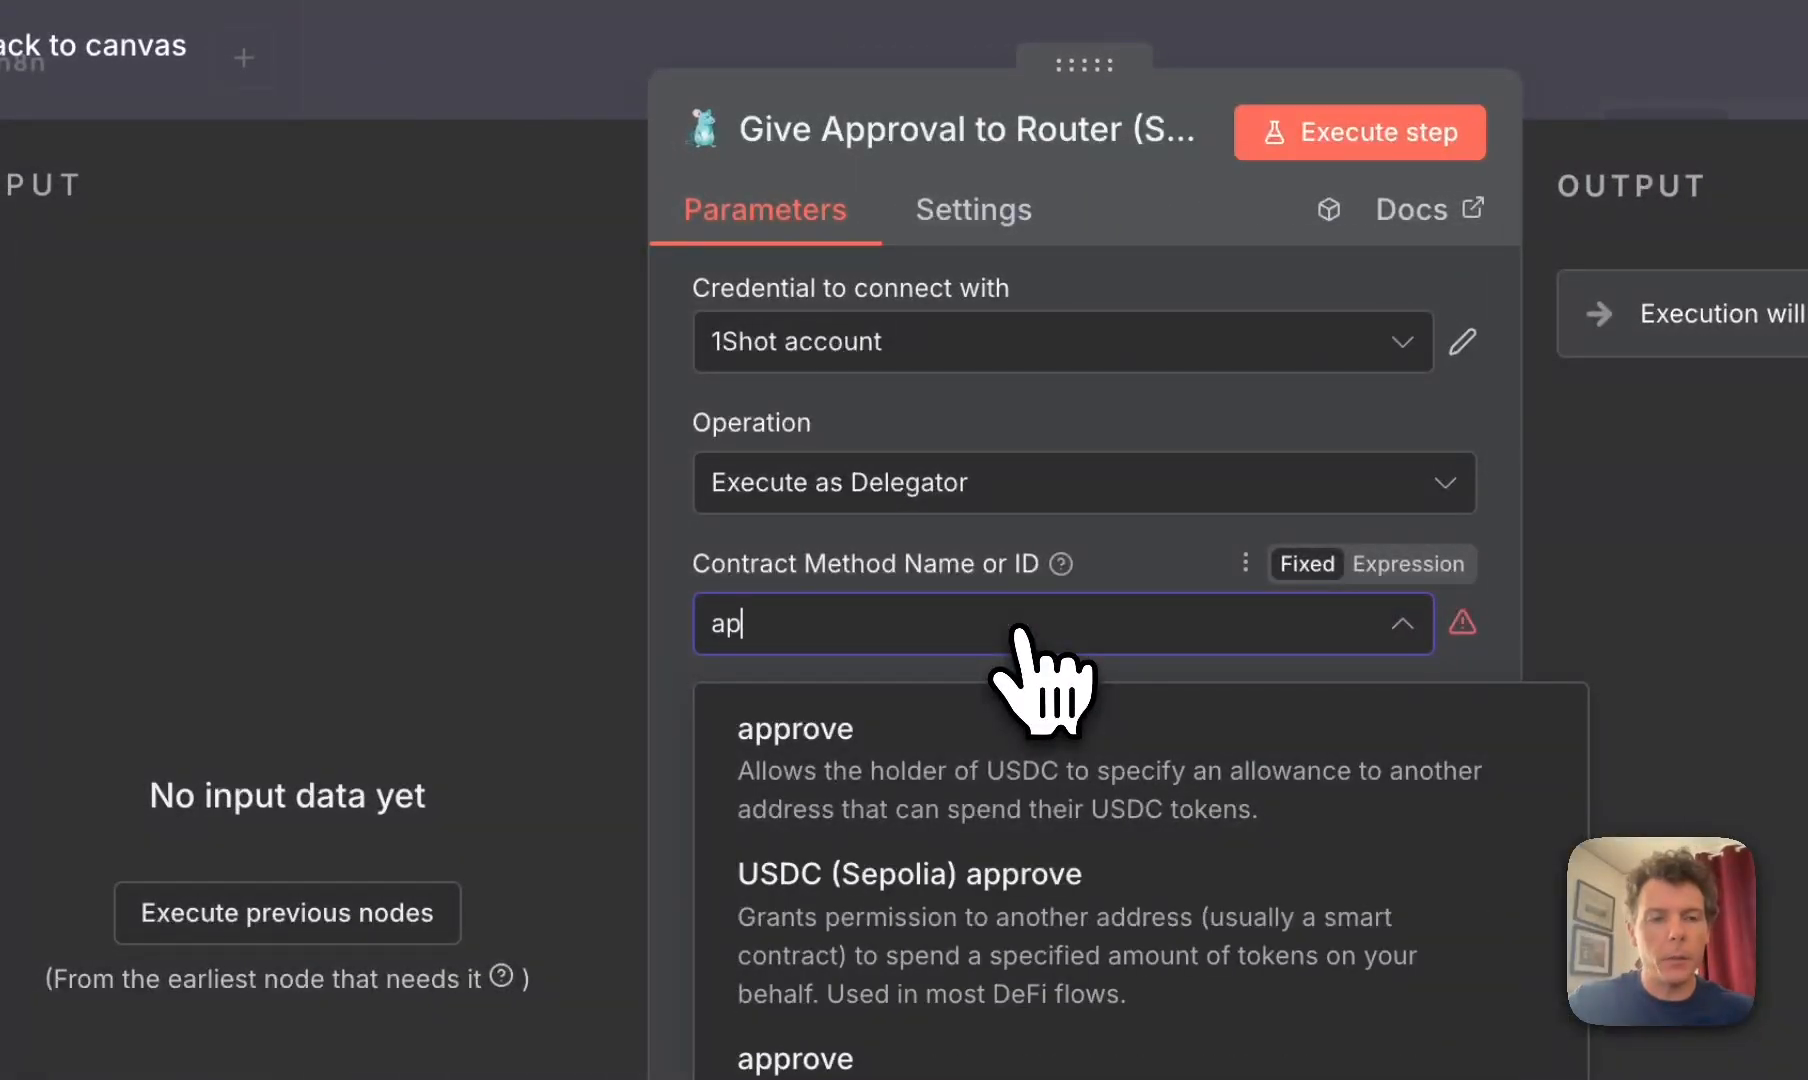
{"action": "type", "text": "prove"}
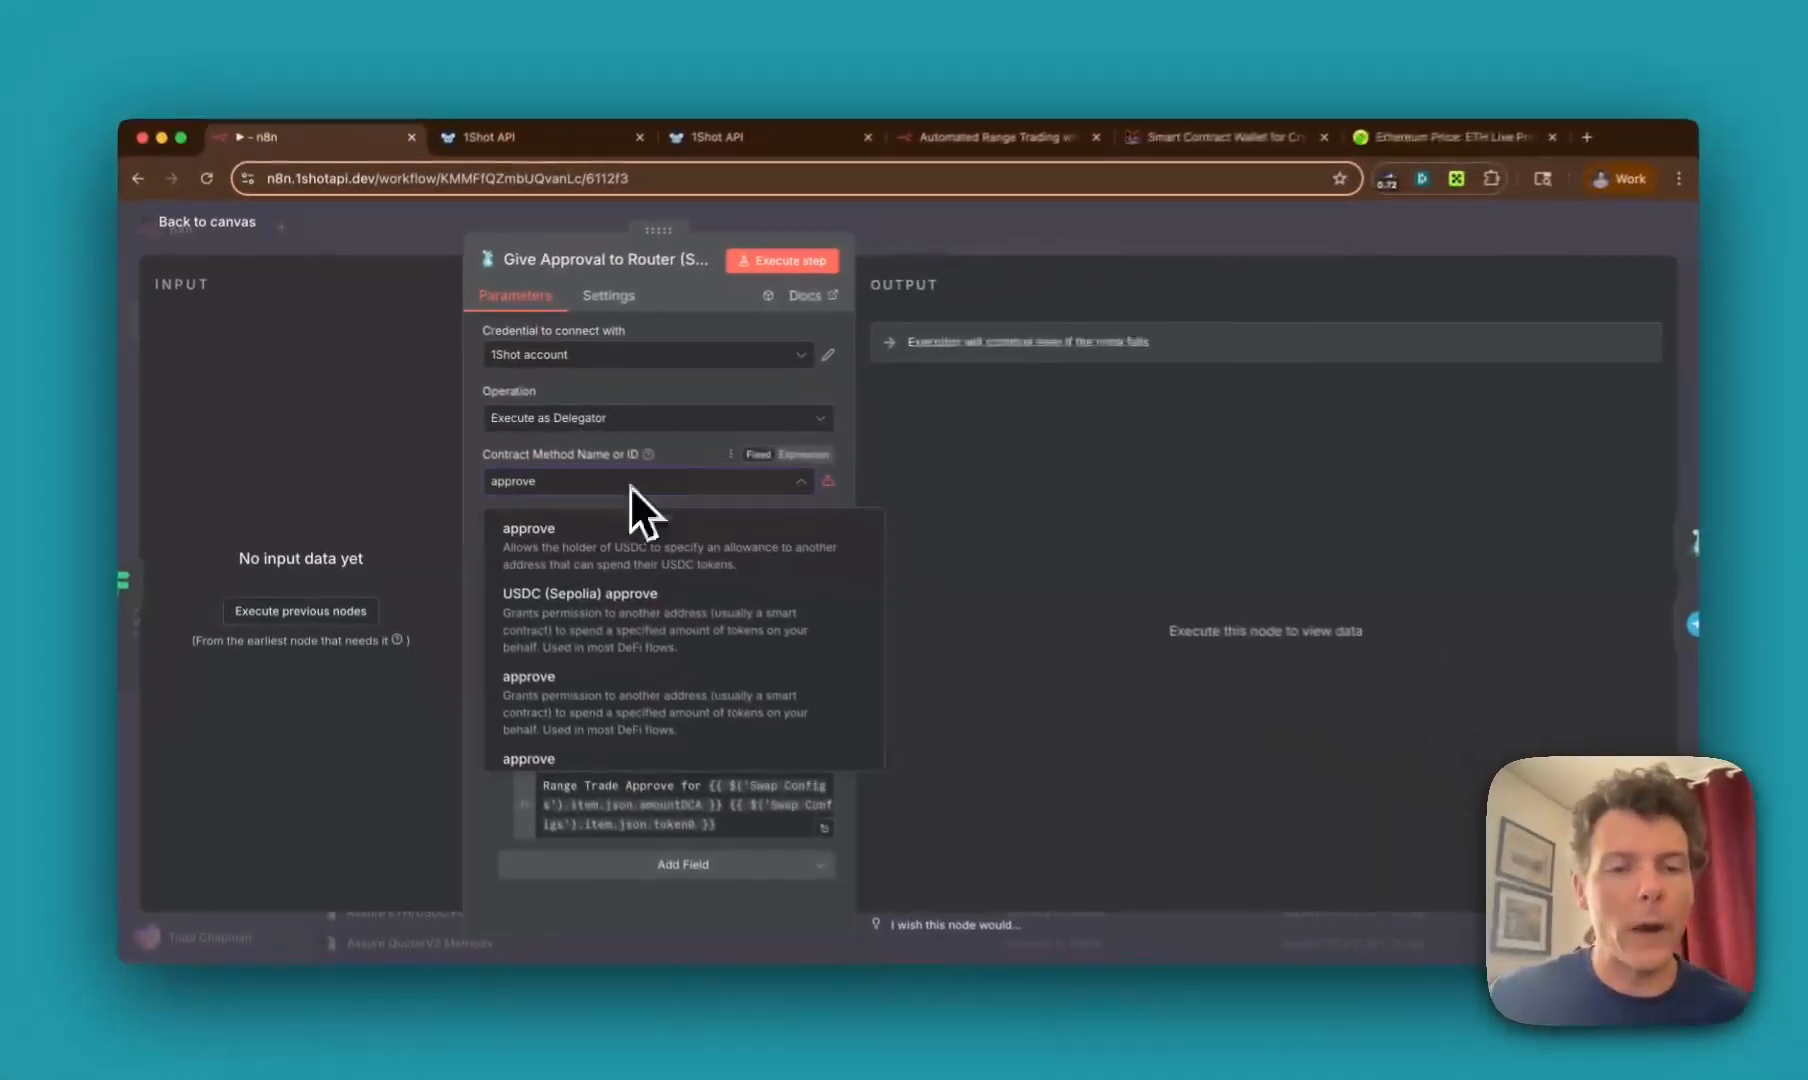
{"action": "scroll", "coordinate": [1099, 883], "scroll_direction": "down", "scroll_amount": 2}
{"action": "scroll", "coordinate": [670, 612], "scroll_direction": "down", "scroll_amount": 3}
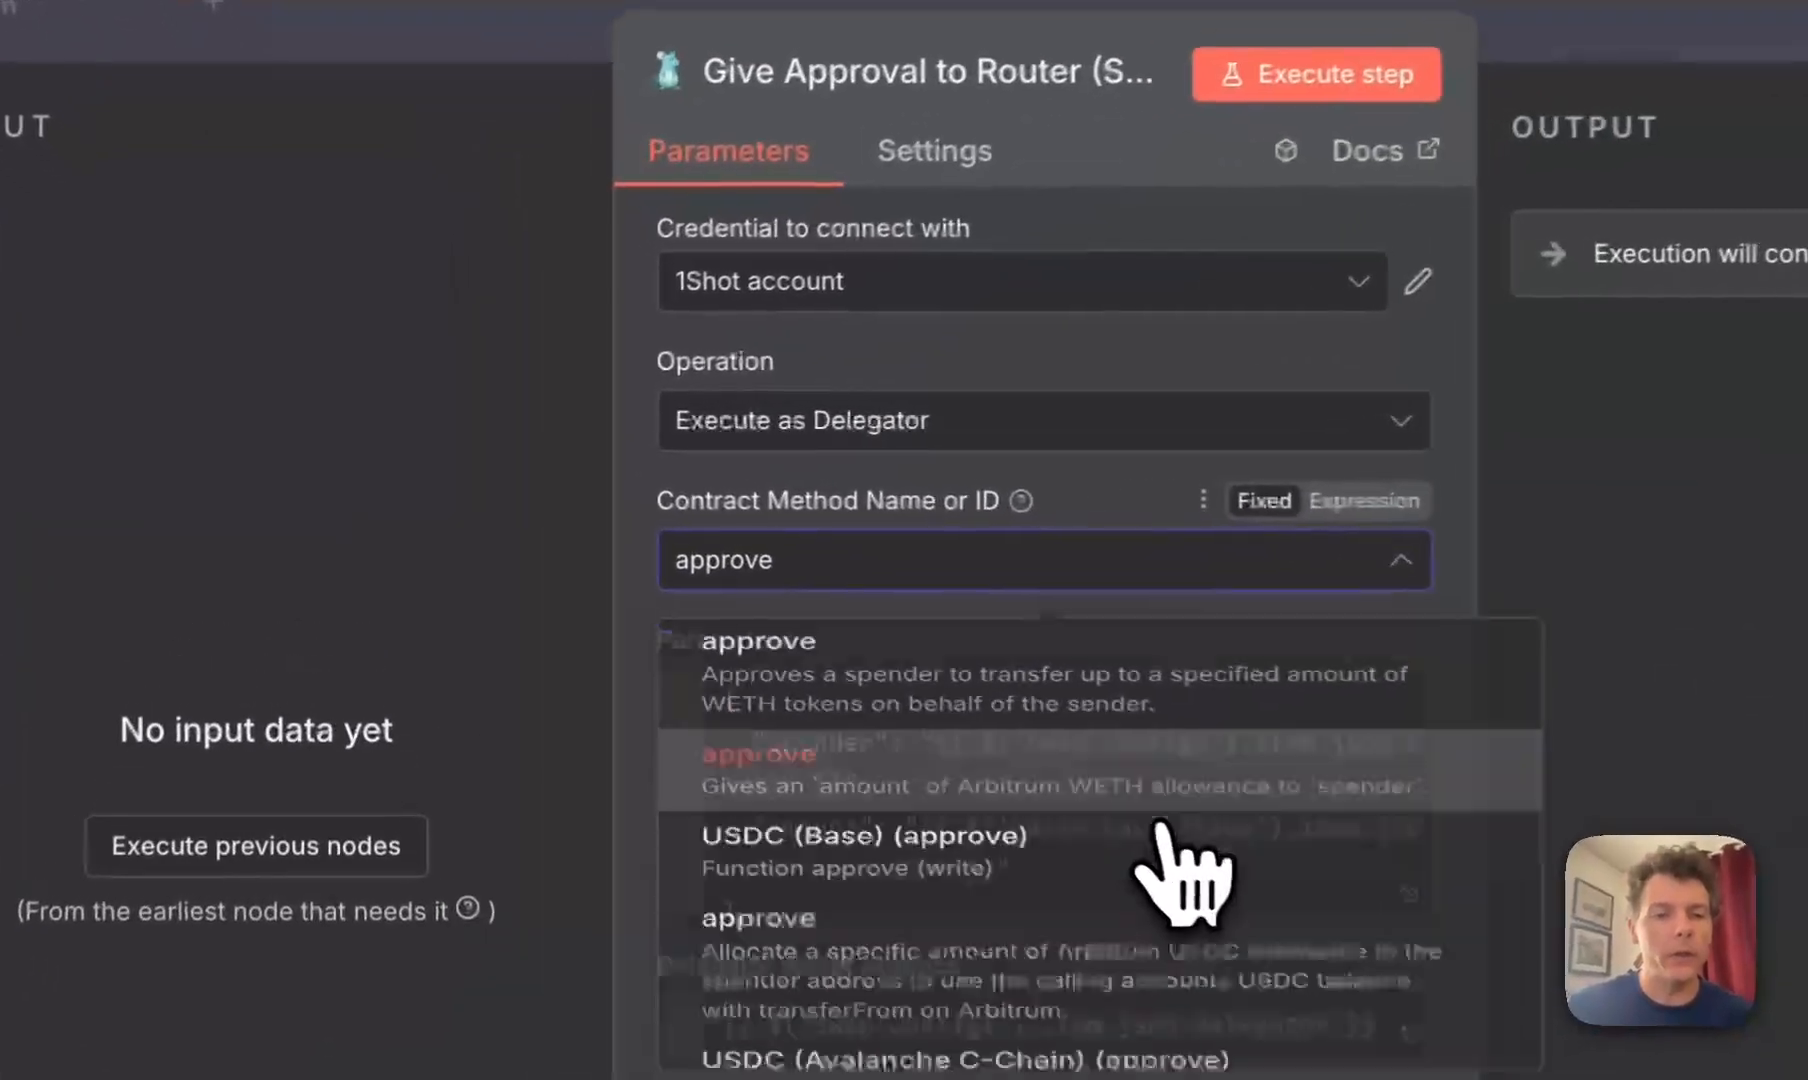
{"action": "left_click", "coordinate": [700, 605]}
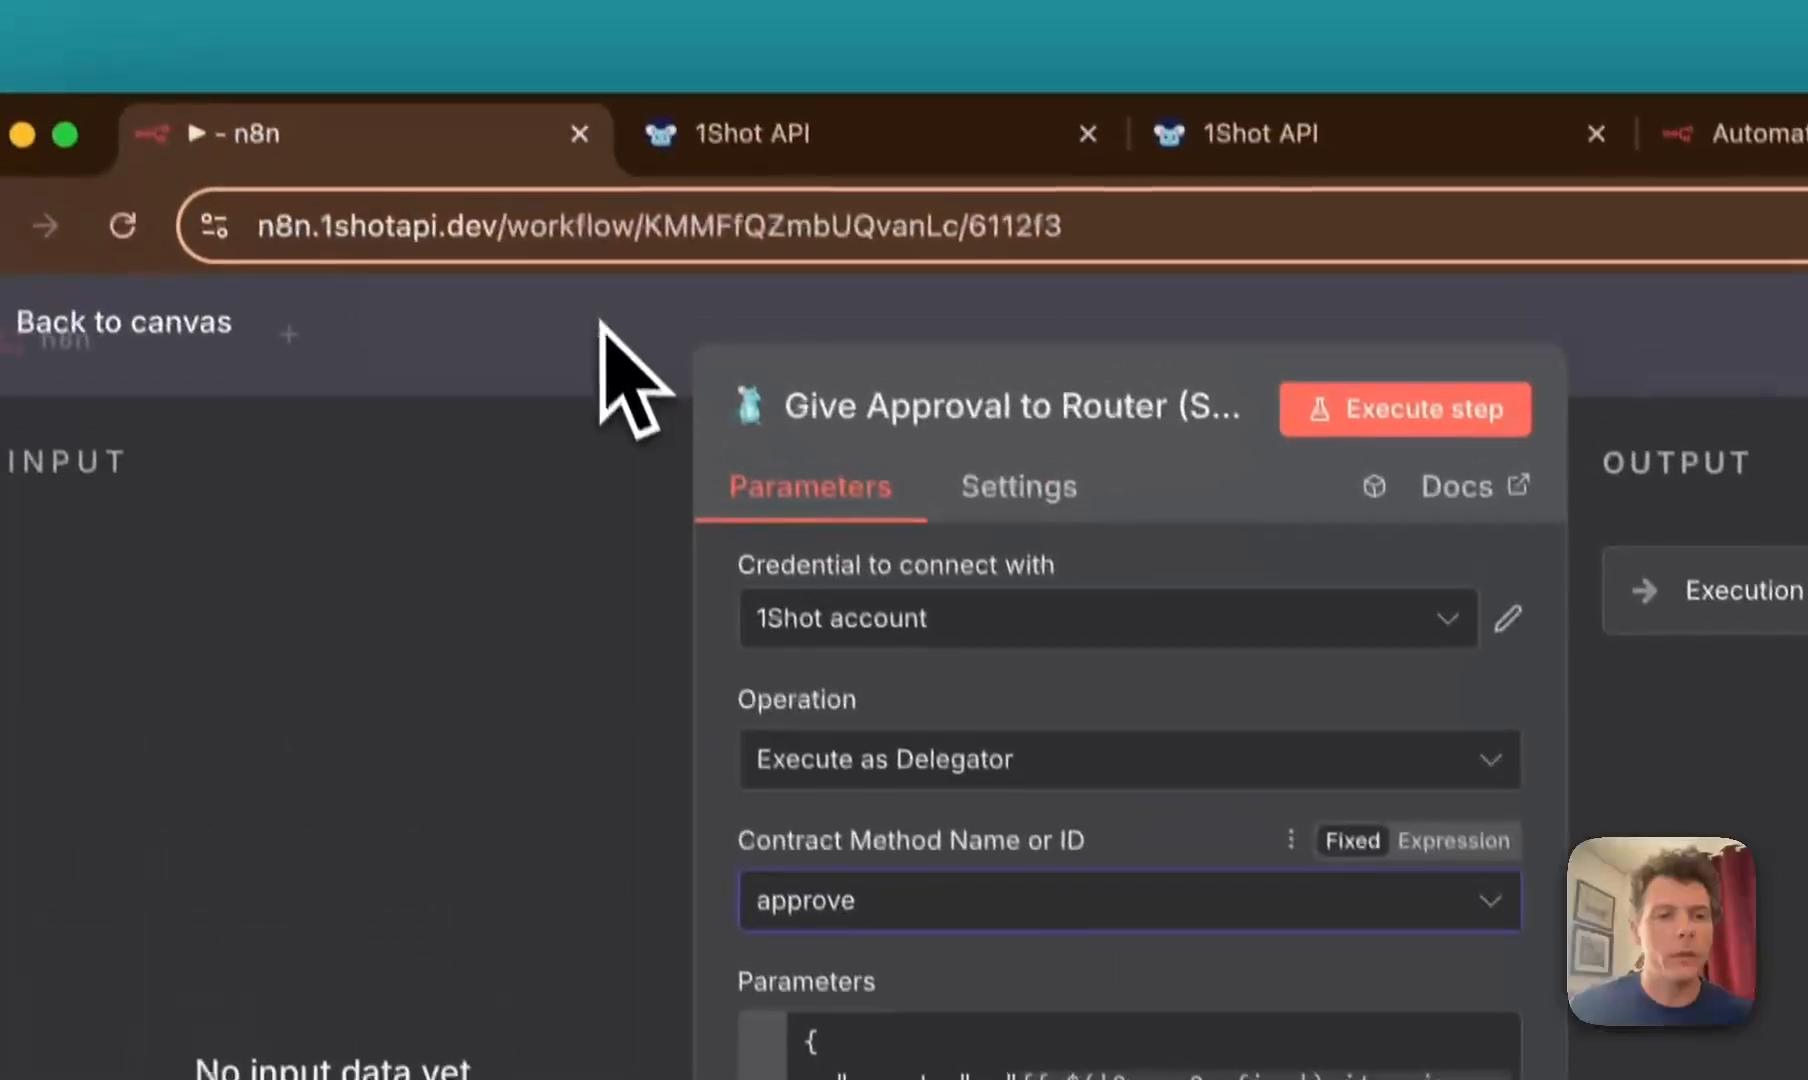
{"action": "left_click", "coordinate": [600, 320]}
Step: Set the contract method of the Buy ETH node to exactInputSingle on Arbitrum and return to the canvas
{"action": "scroll", "coordinate": [1180, 568], "scroll_direction": "right", "scroll_amount": 2}
{"action": "scroll", "coordinate": [1180, 568], "scroll_direction": "down", "scroll_amount": 1}
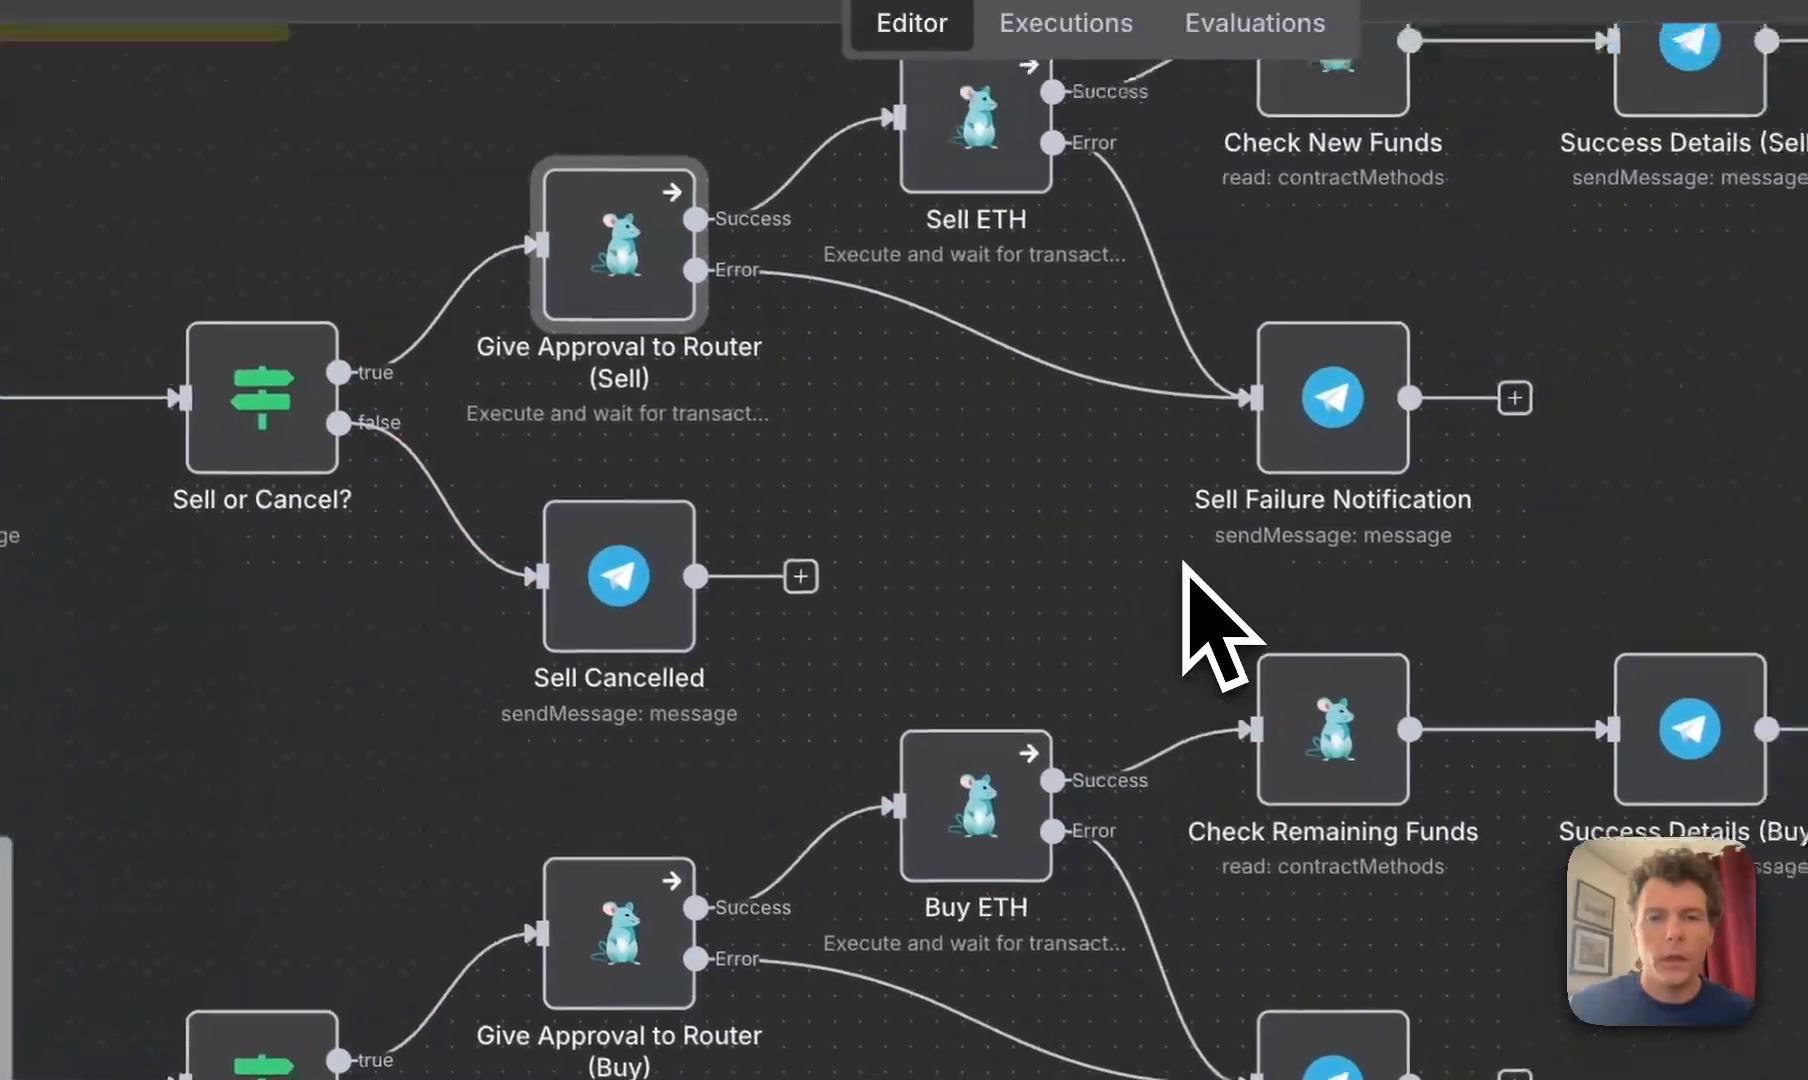
{"action": "scroll", "coordinate": [1184, 564], "scroll_direction": "right", "scroll_amount": 1}
{"action": "scroll", "coordinate": [1184, 564], "scroll_direction": "up", "scroll_amount": 1}
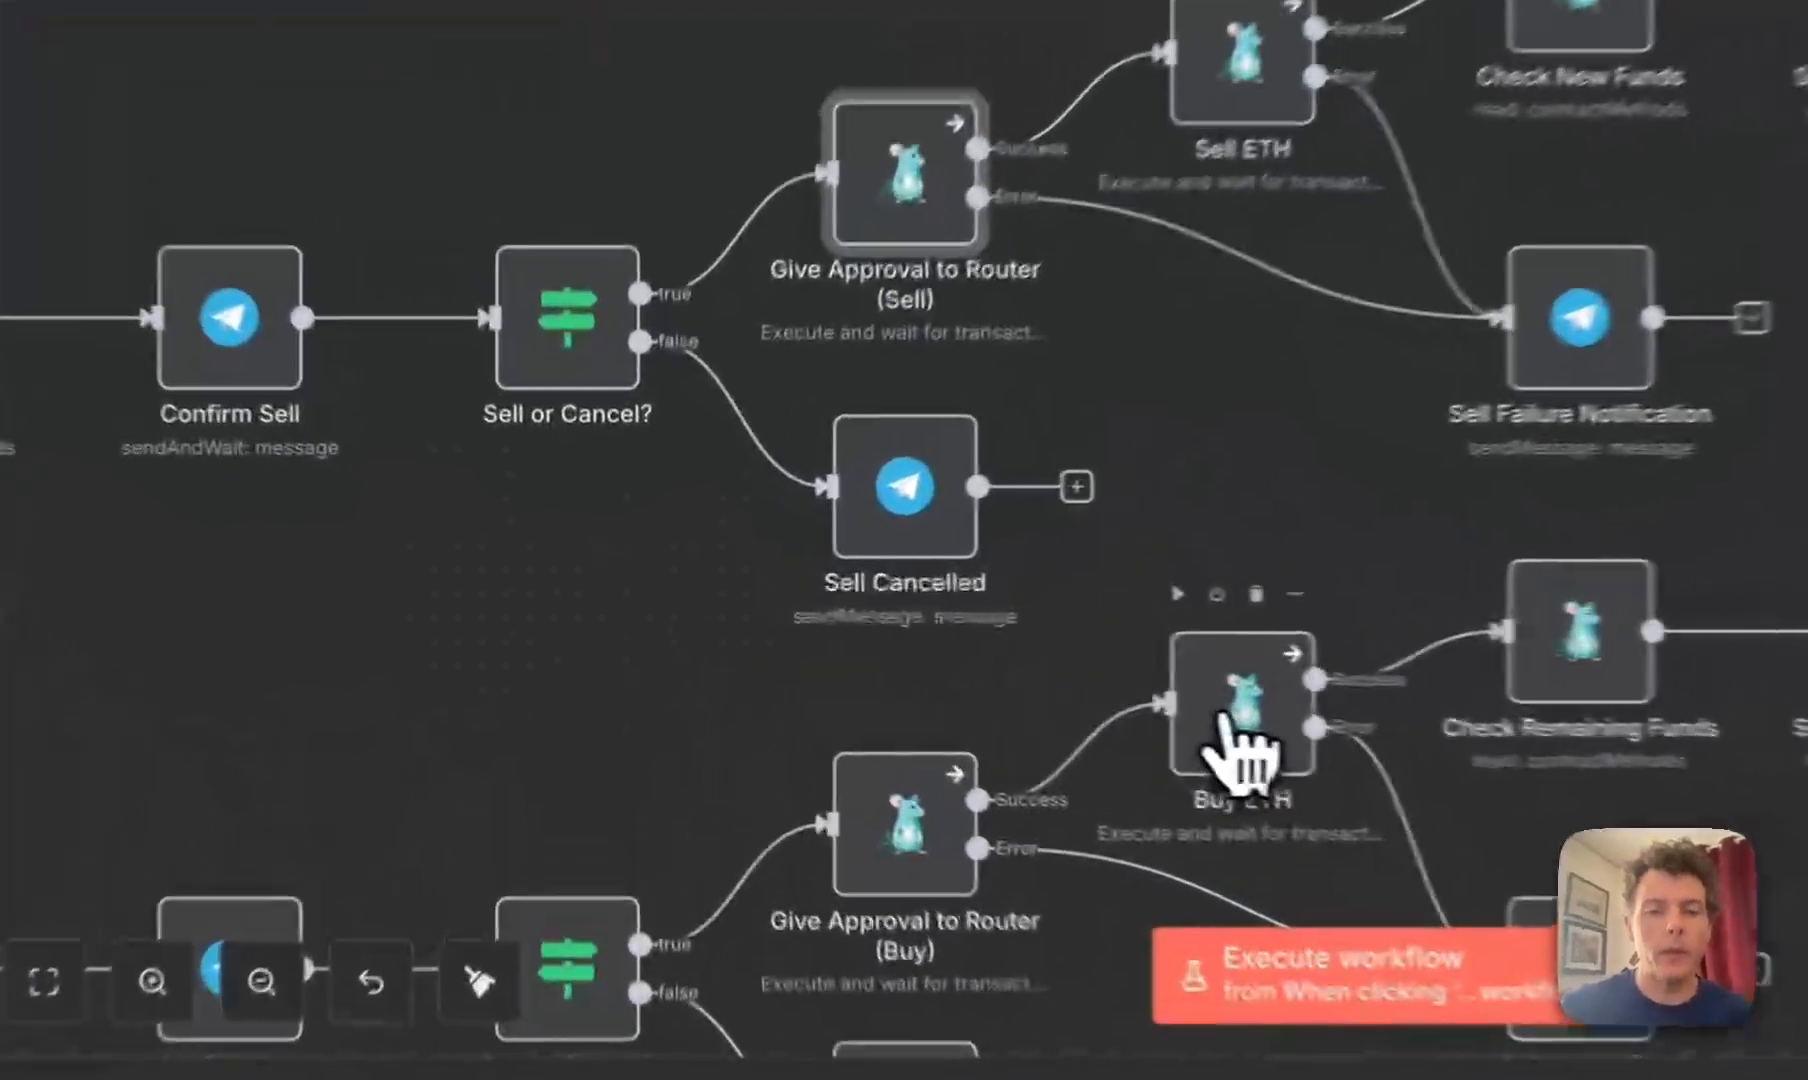
{"action": "double_click", "coordinate": [905, 655]}
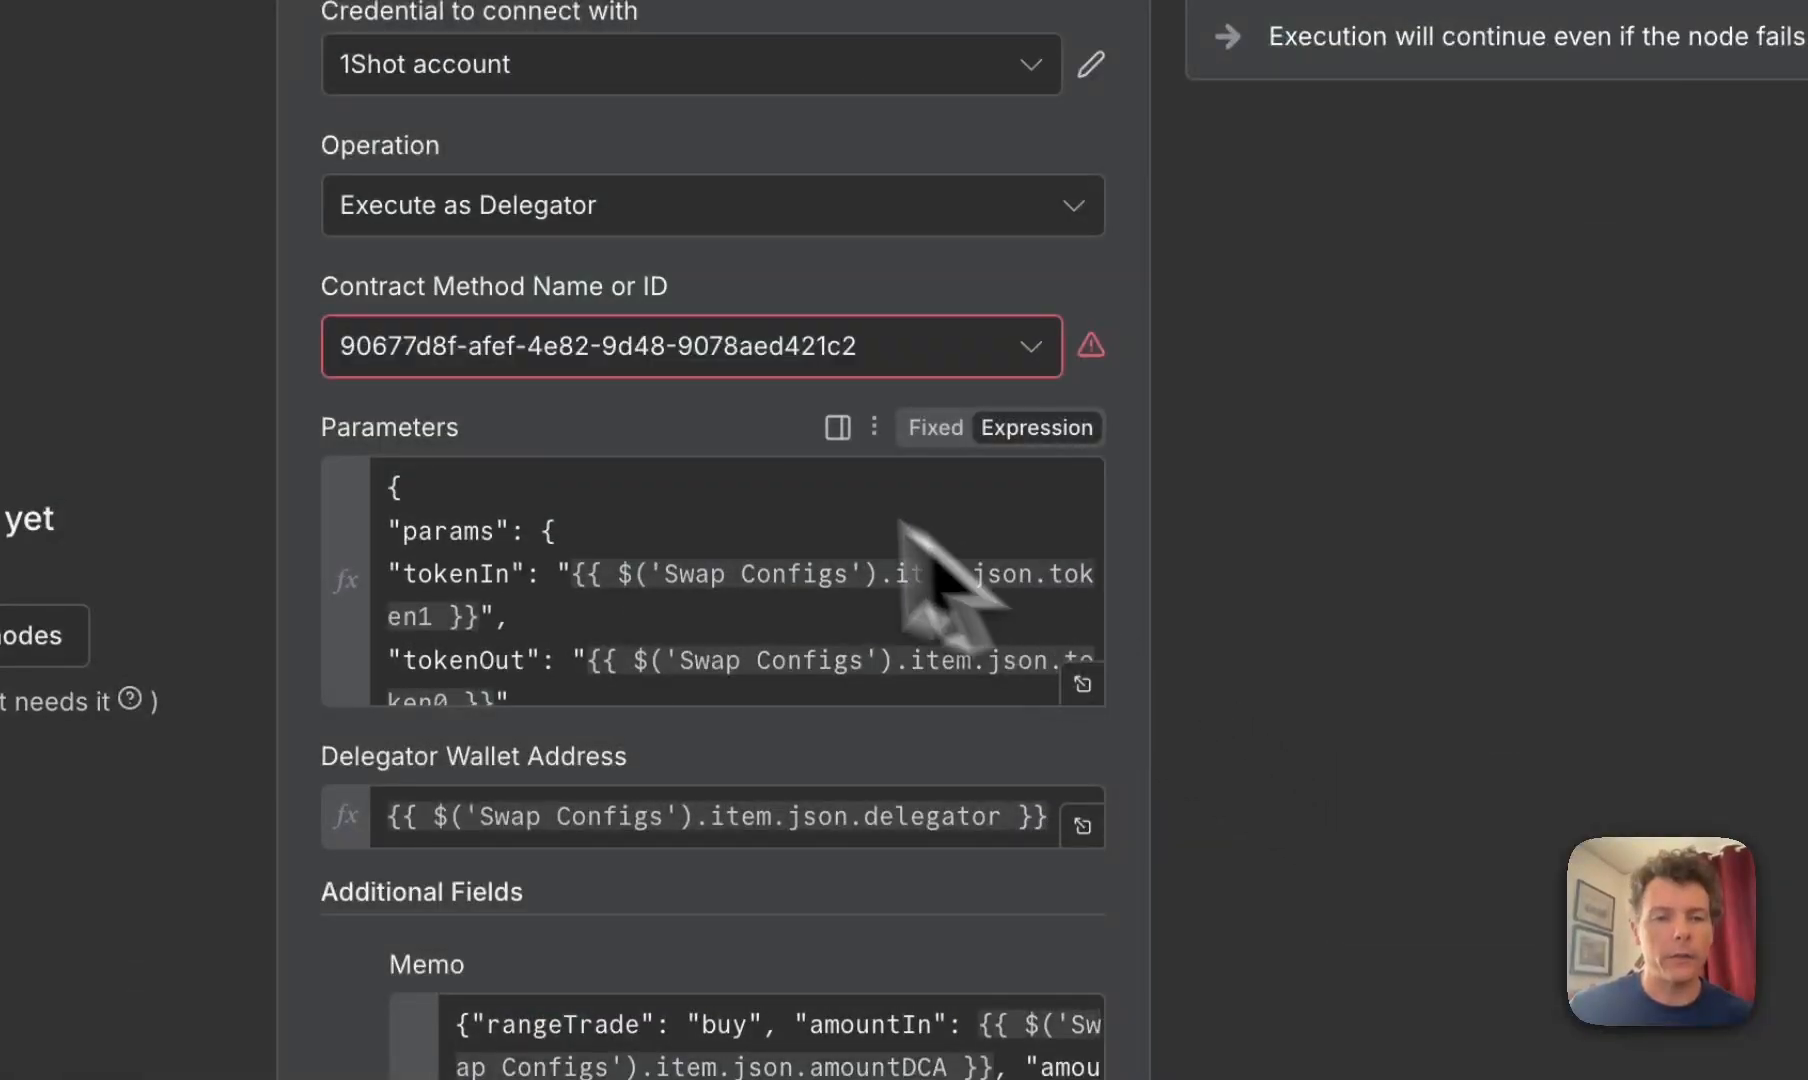
{"action": "left_click", "coordinate": [765, 355]}
{"action": "type", "text": "exact"}
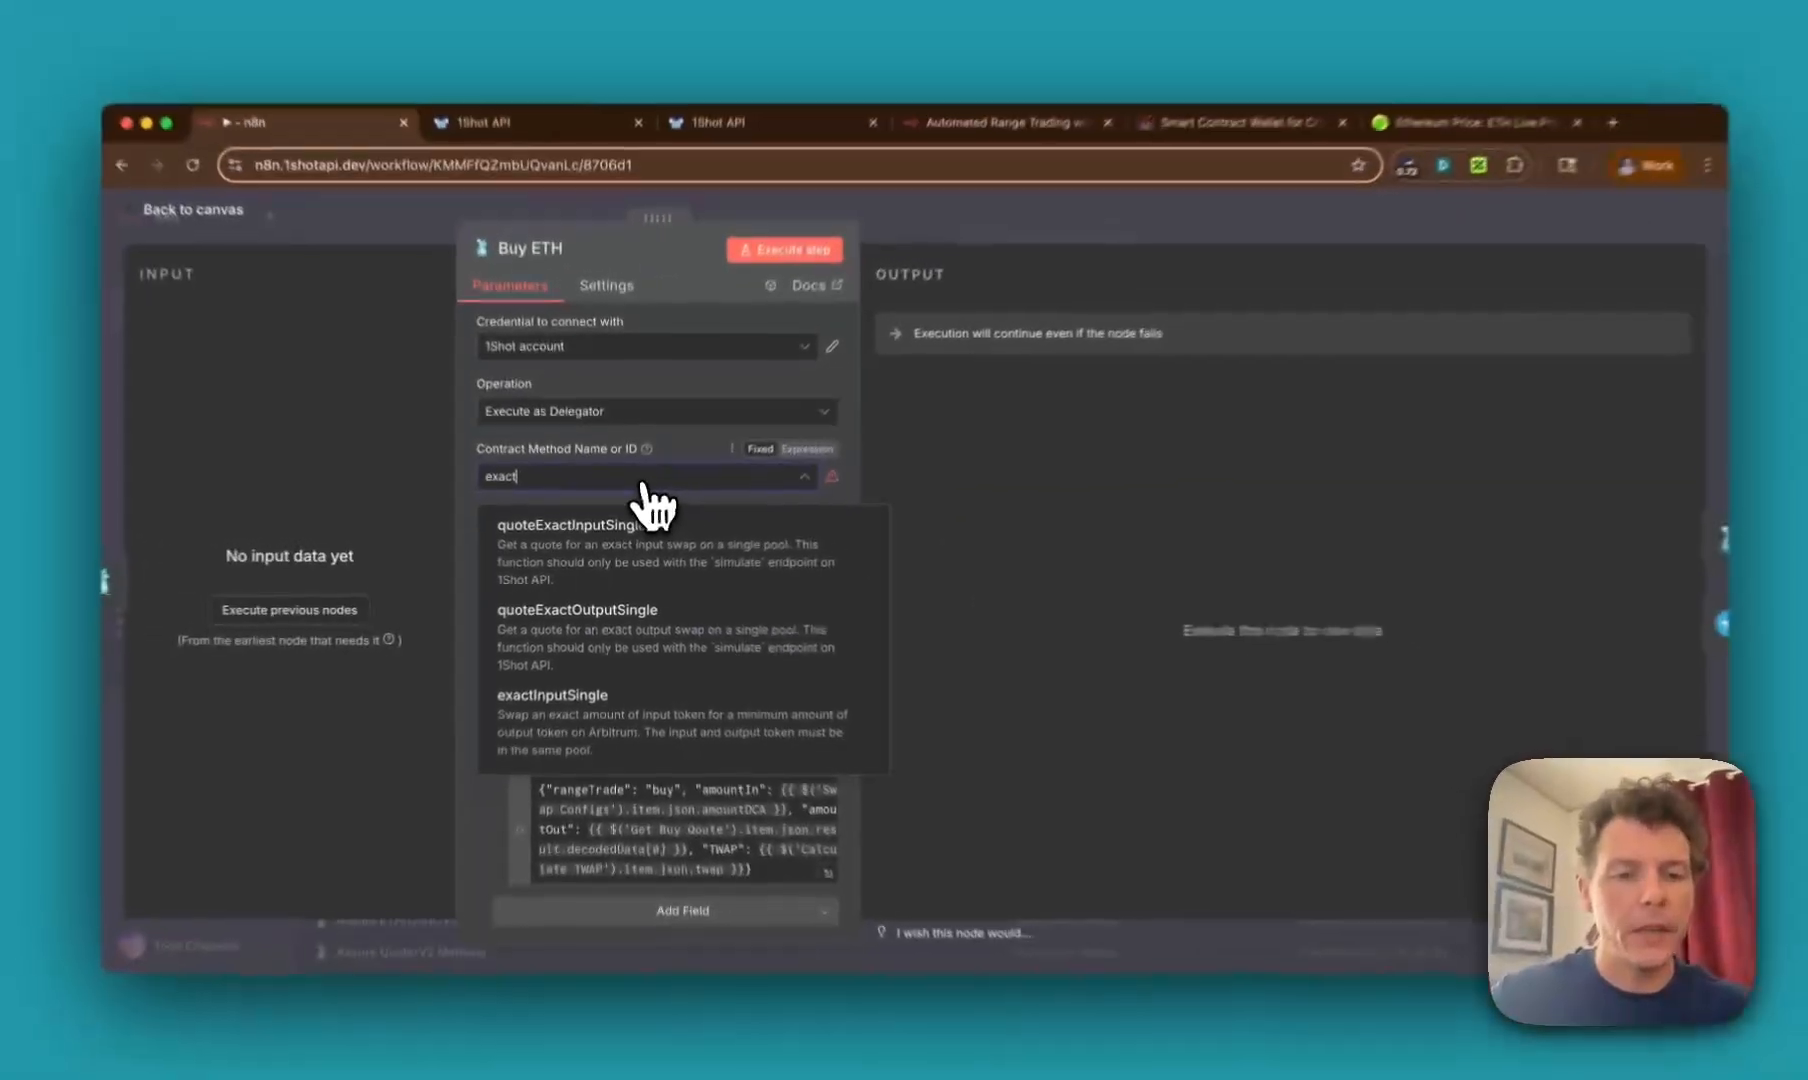
{"action": "scroll", "coordinate": [693, 612], "scroll_direction": "down", "scroll_amount": 2}
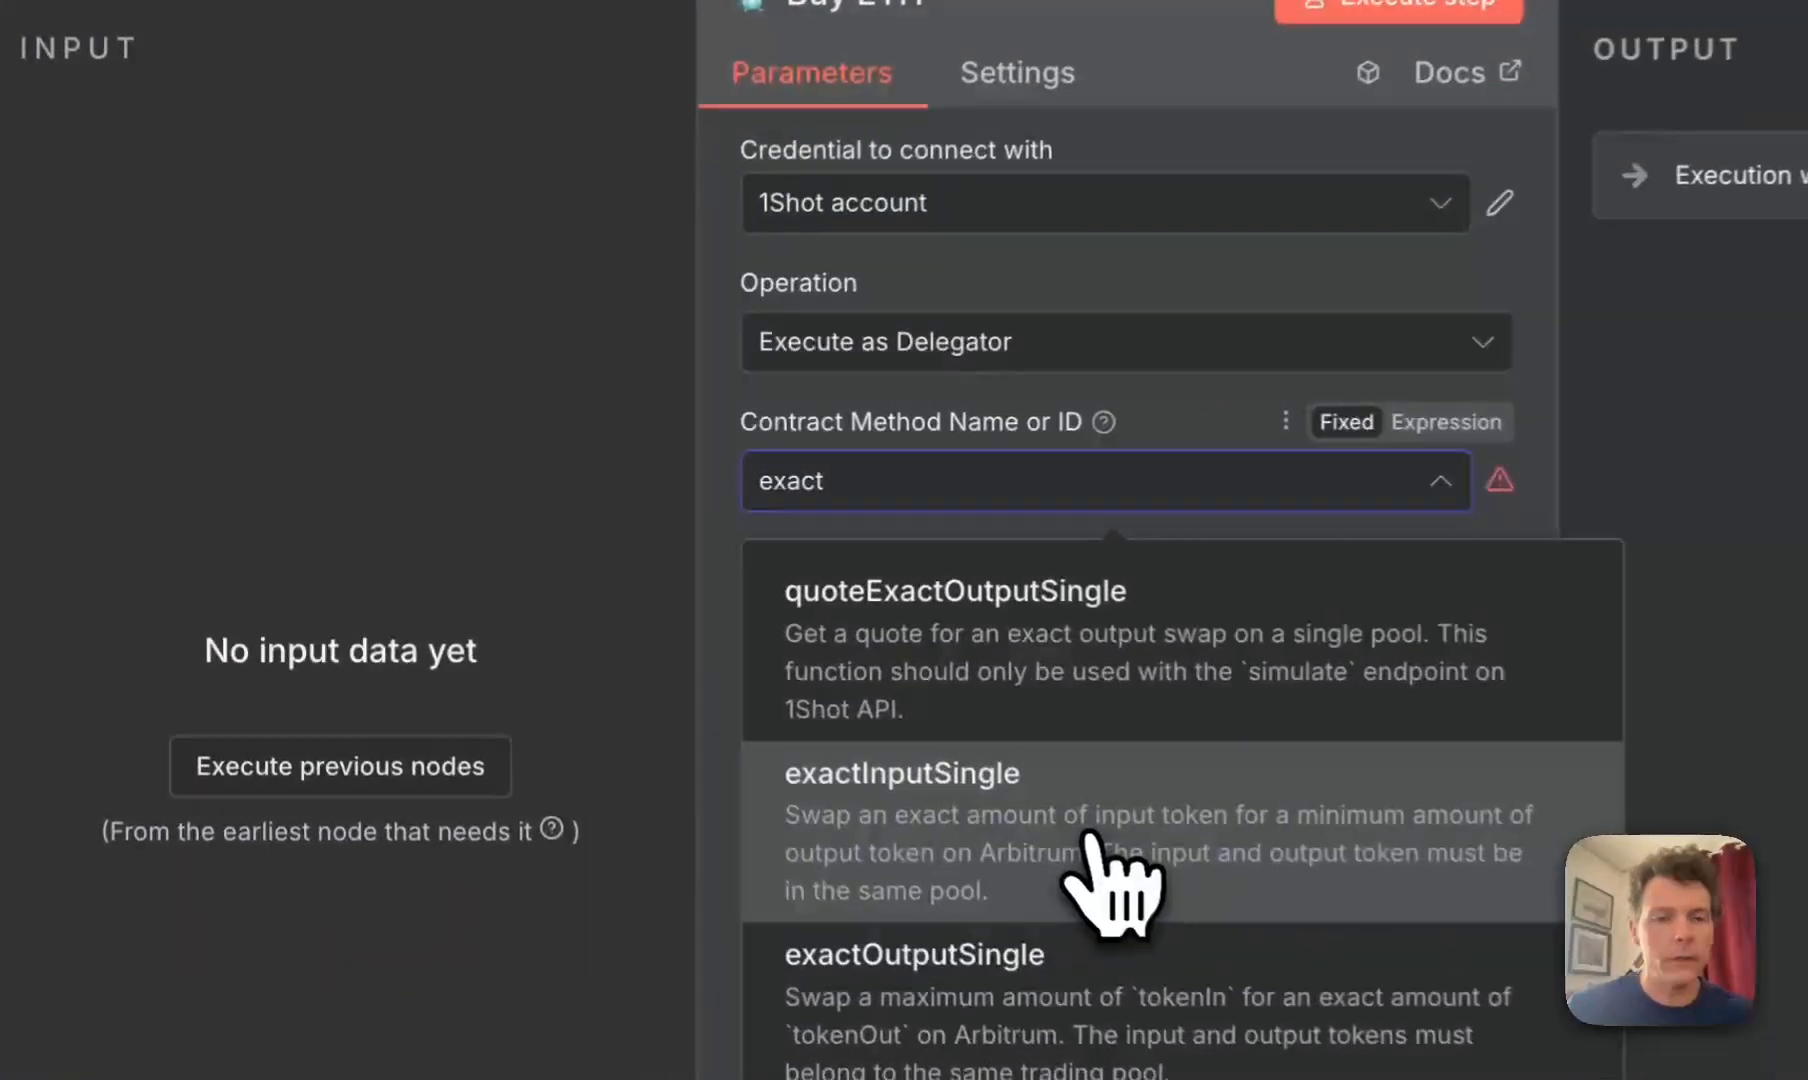
{"action": "left_click", "coordinate": [645, 645]}
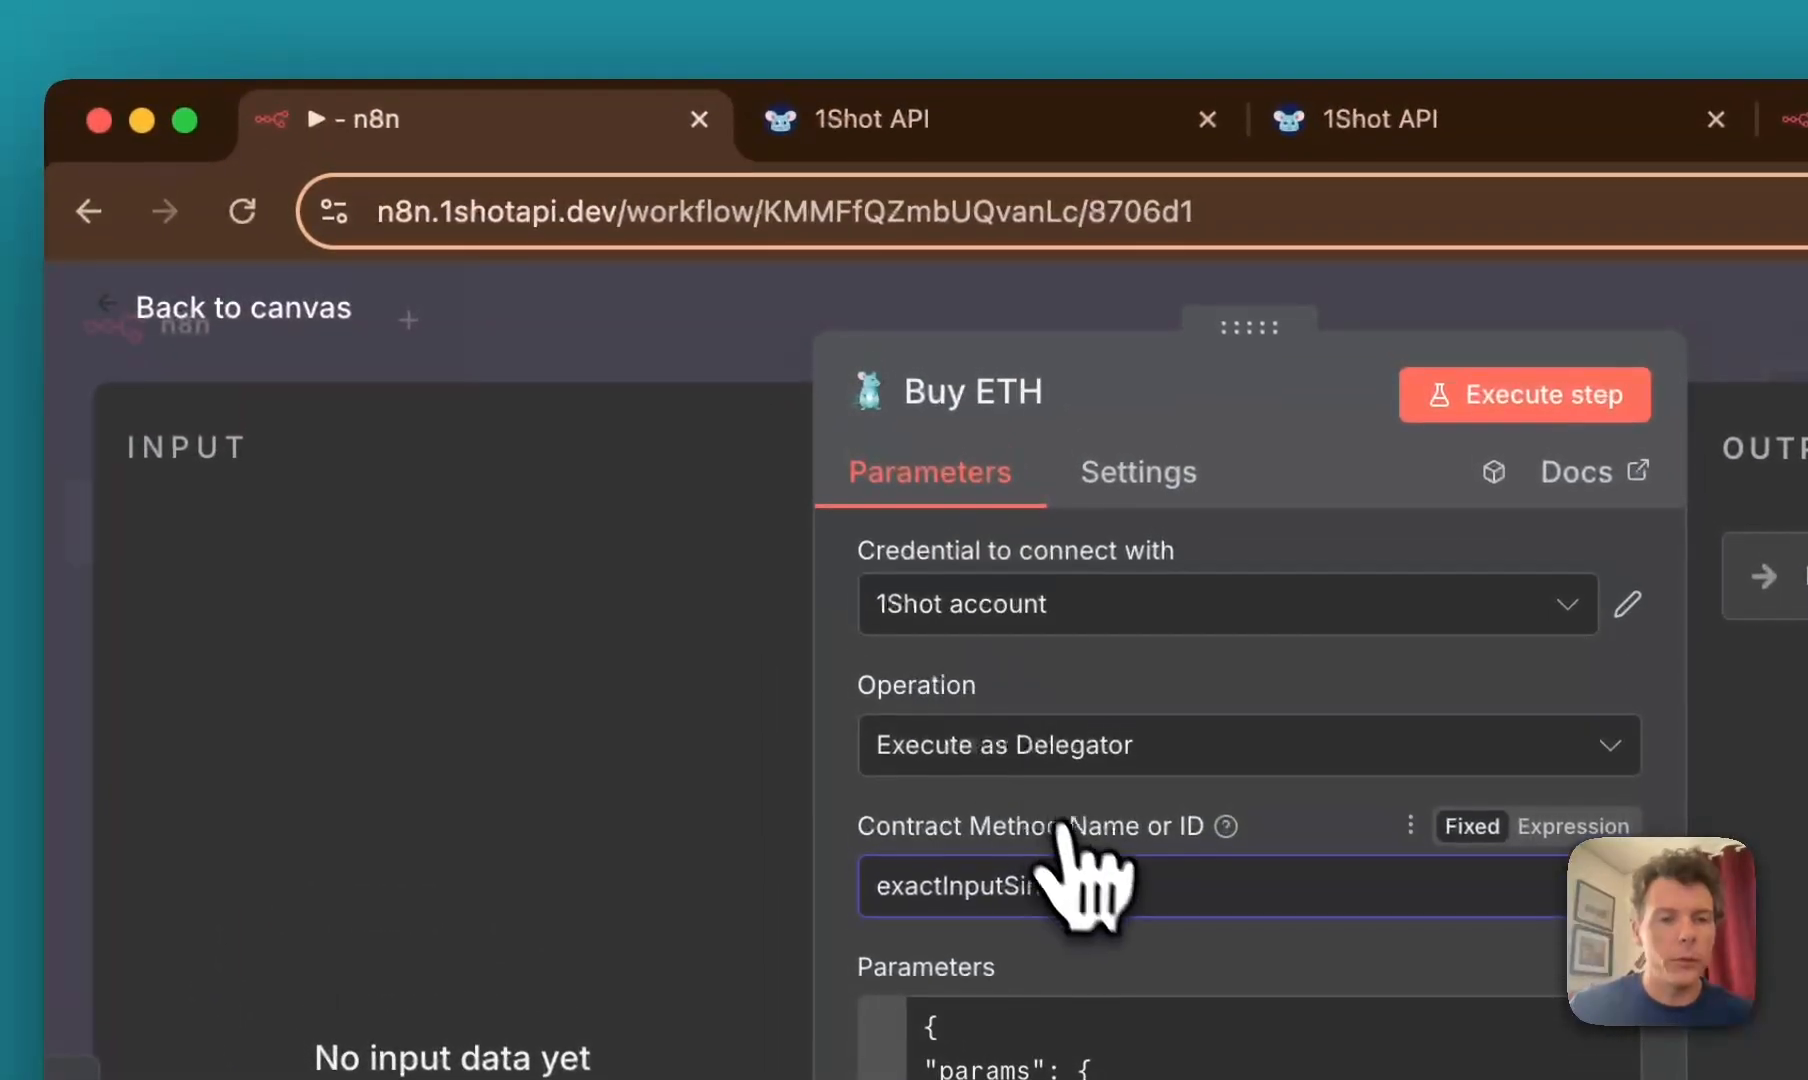
{"action": "left_click", "coordinate": [646, 383]}
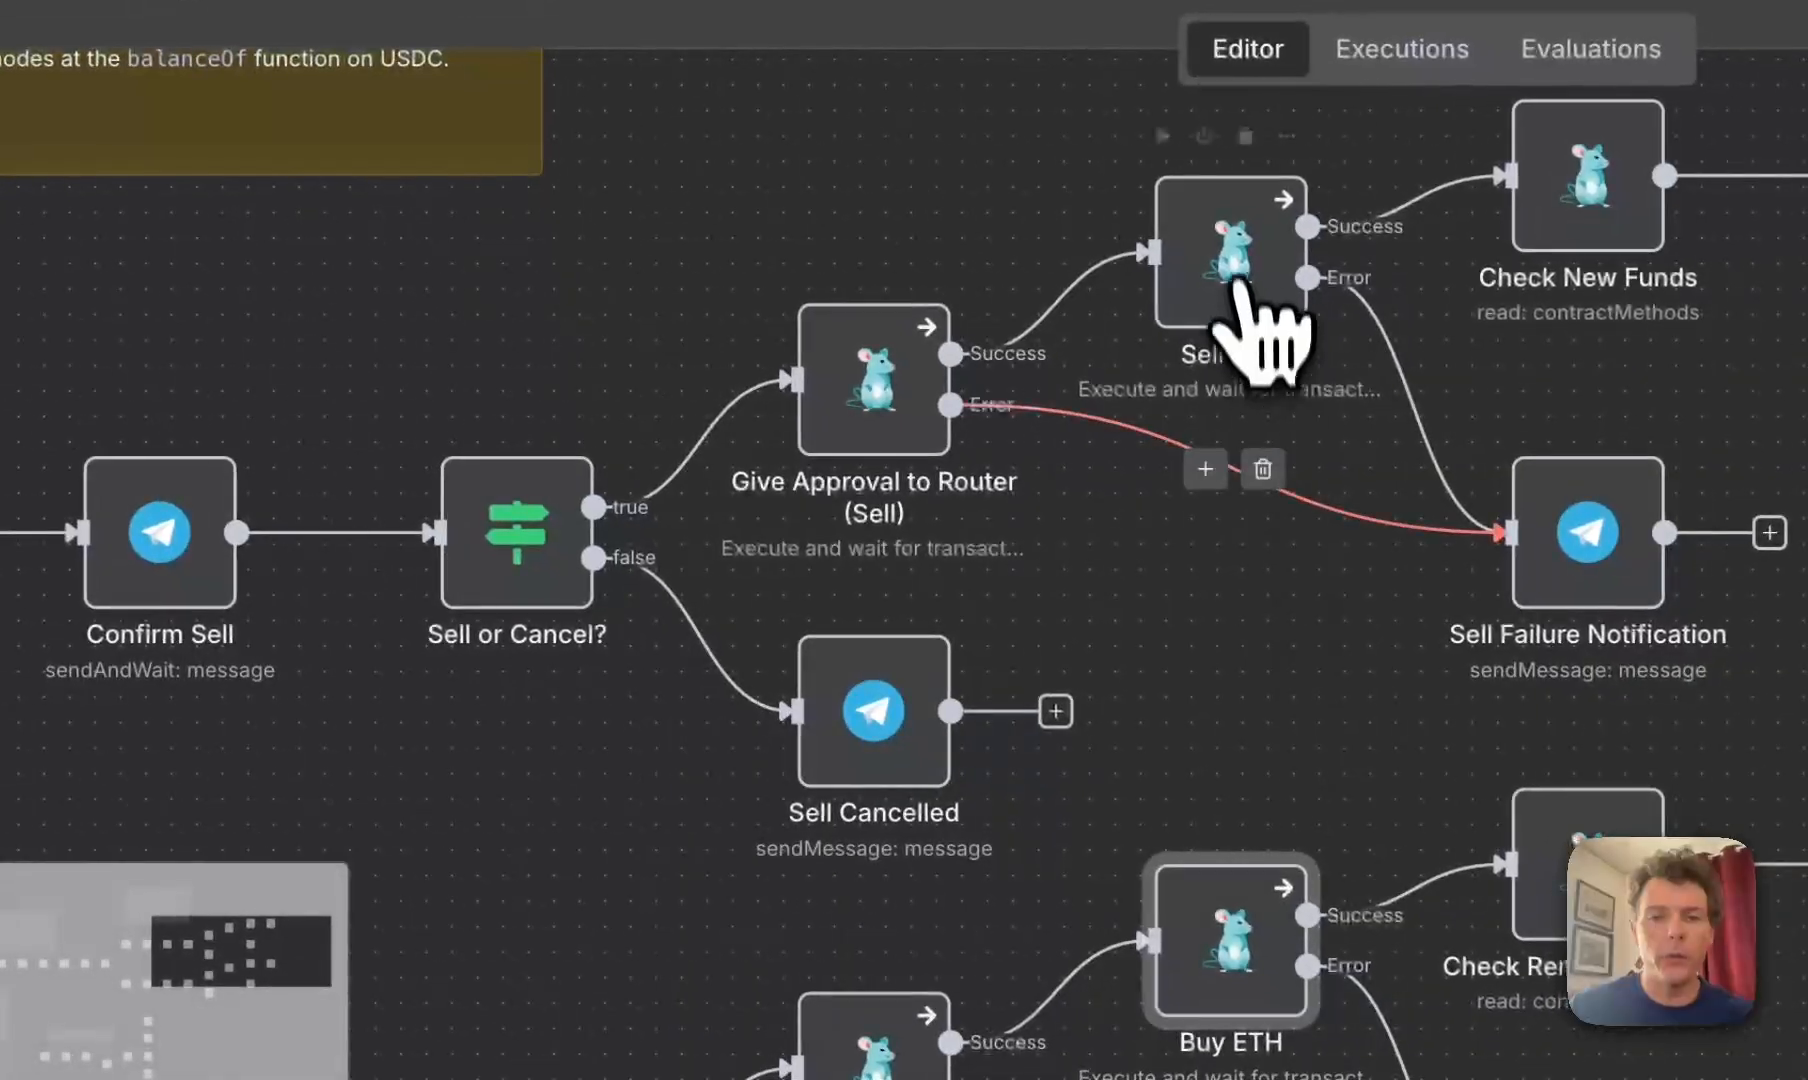
Step: Set the contract method of the Sell ETH node to exactInputSingle and return to the canvas
{"action": "double_click", "coordinate": [1790, 575]}
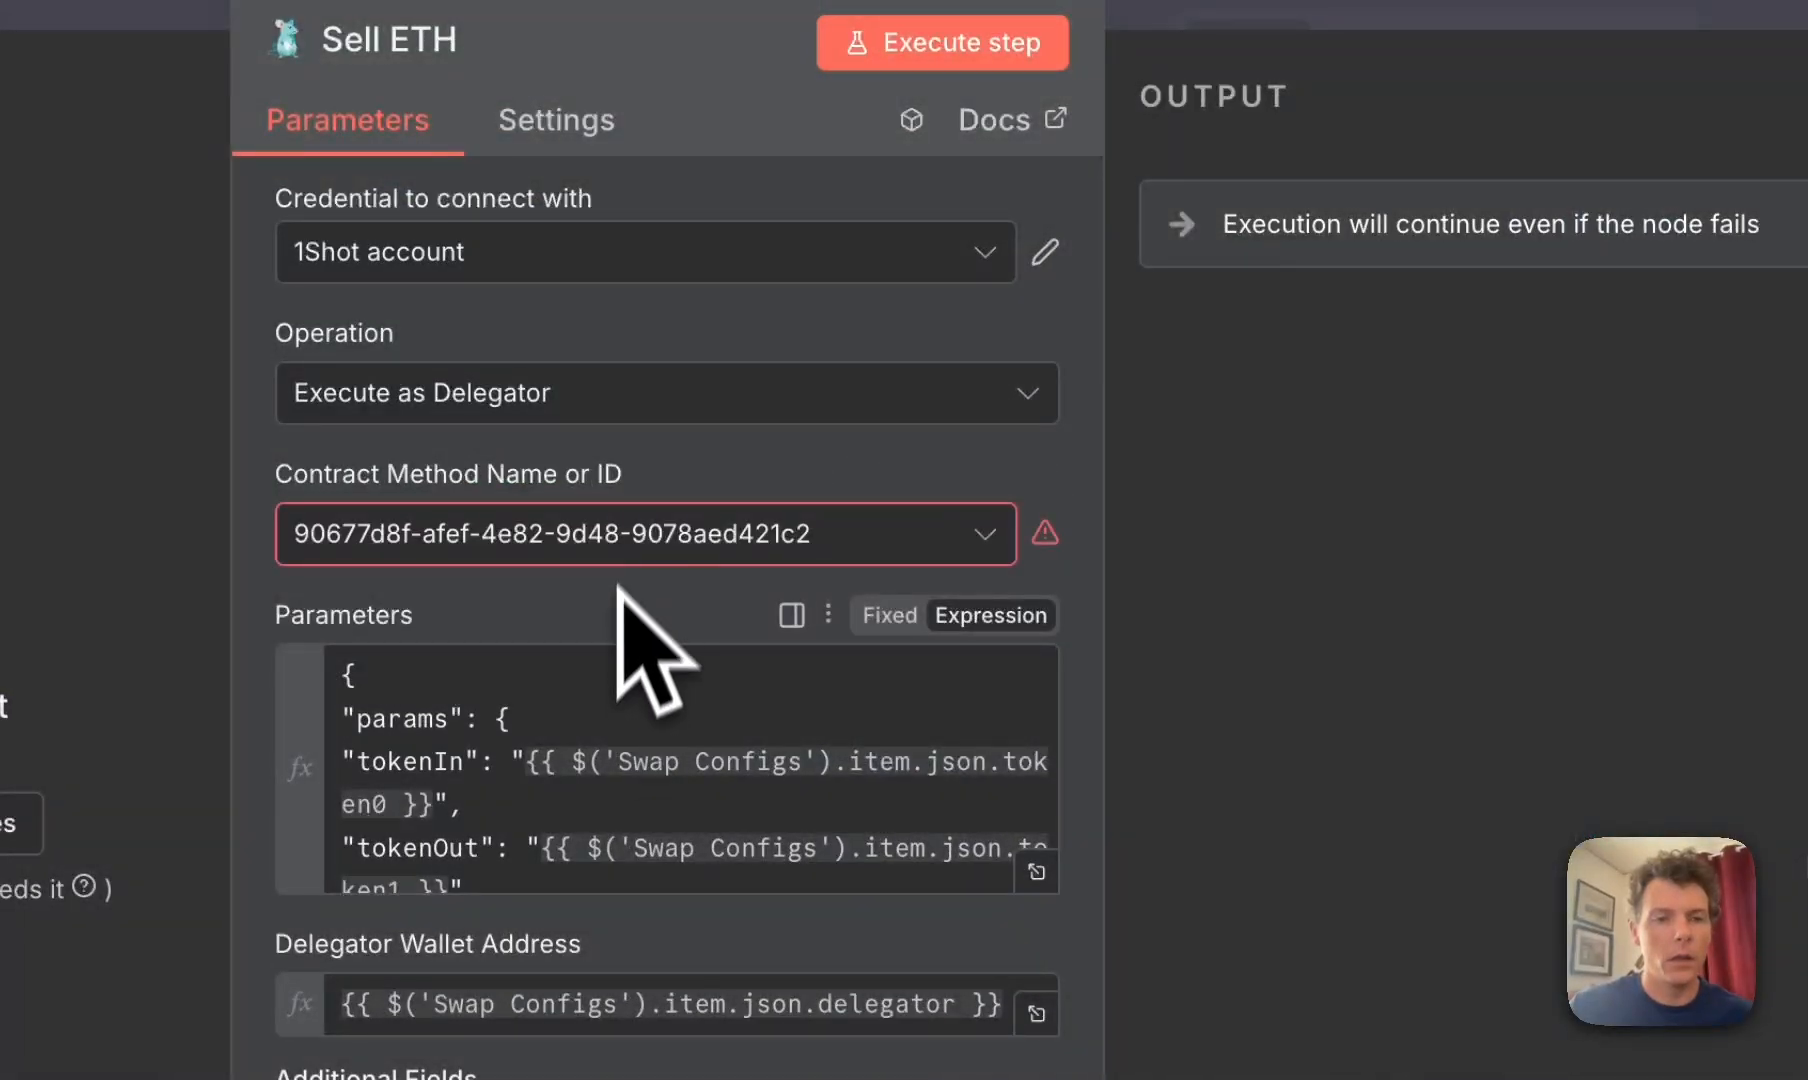
{"action": "left_click", "coordinate": [625, 550]}
{"action": "type", "text": "exact"}
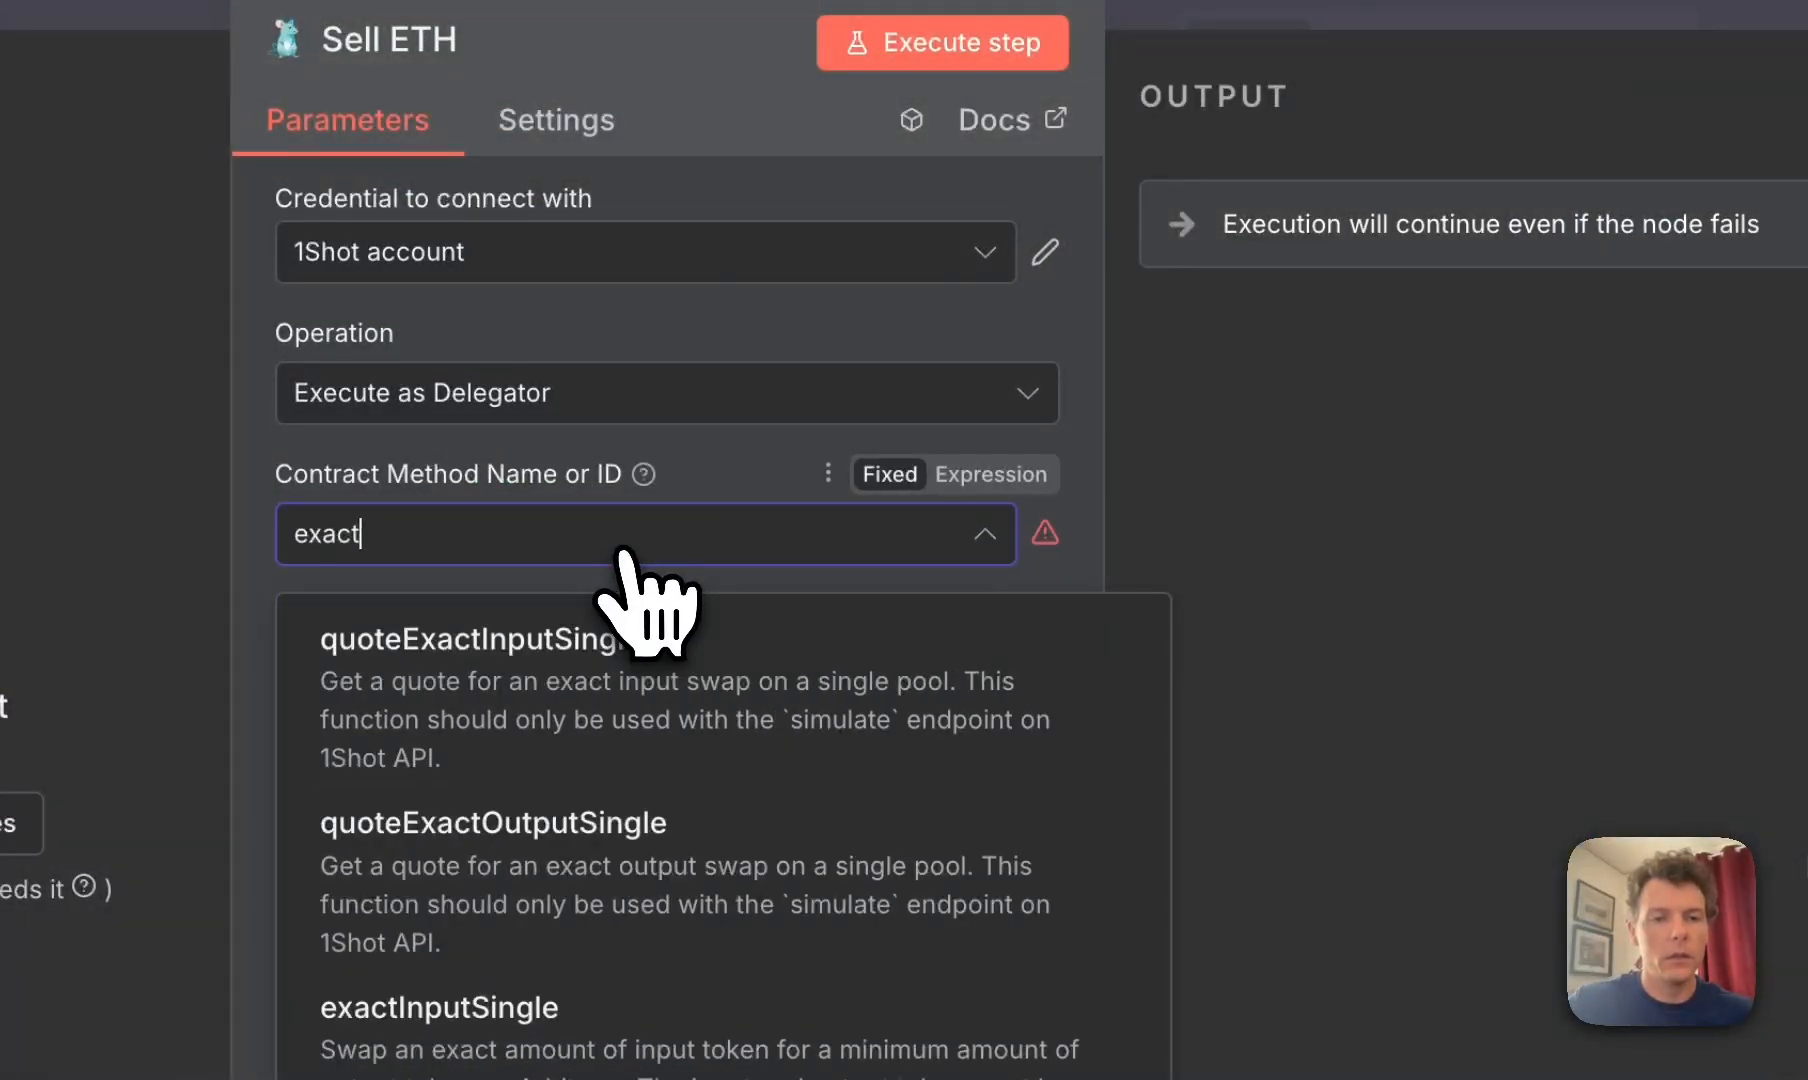
{"action": "type", "text": "Inpu"}
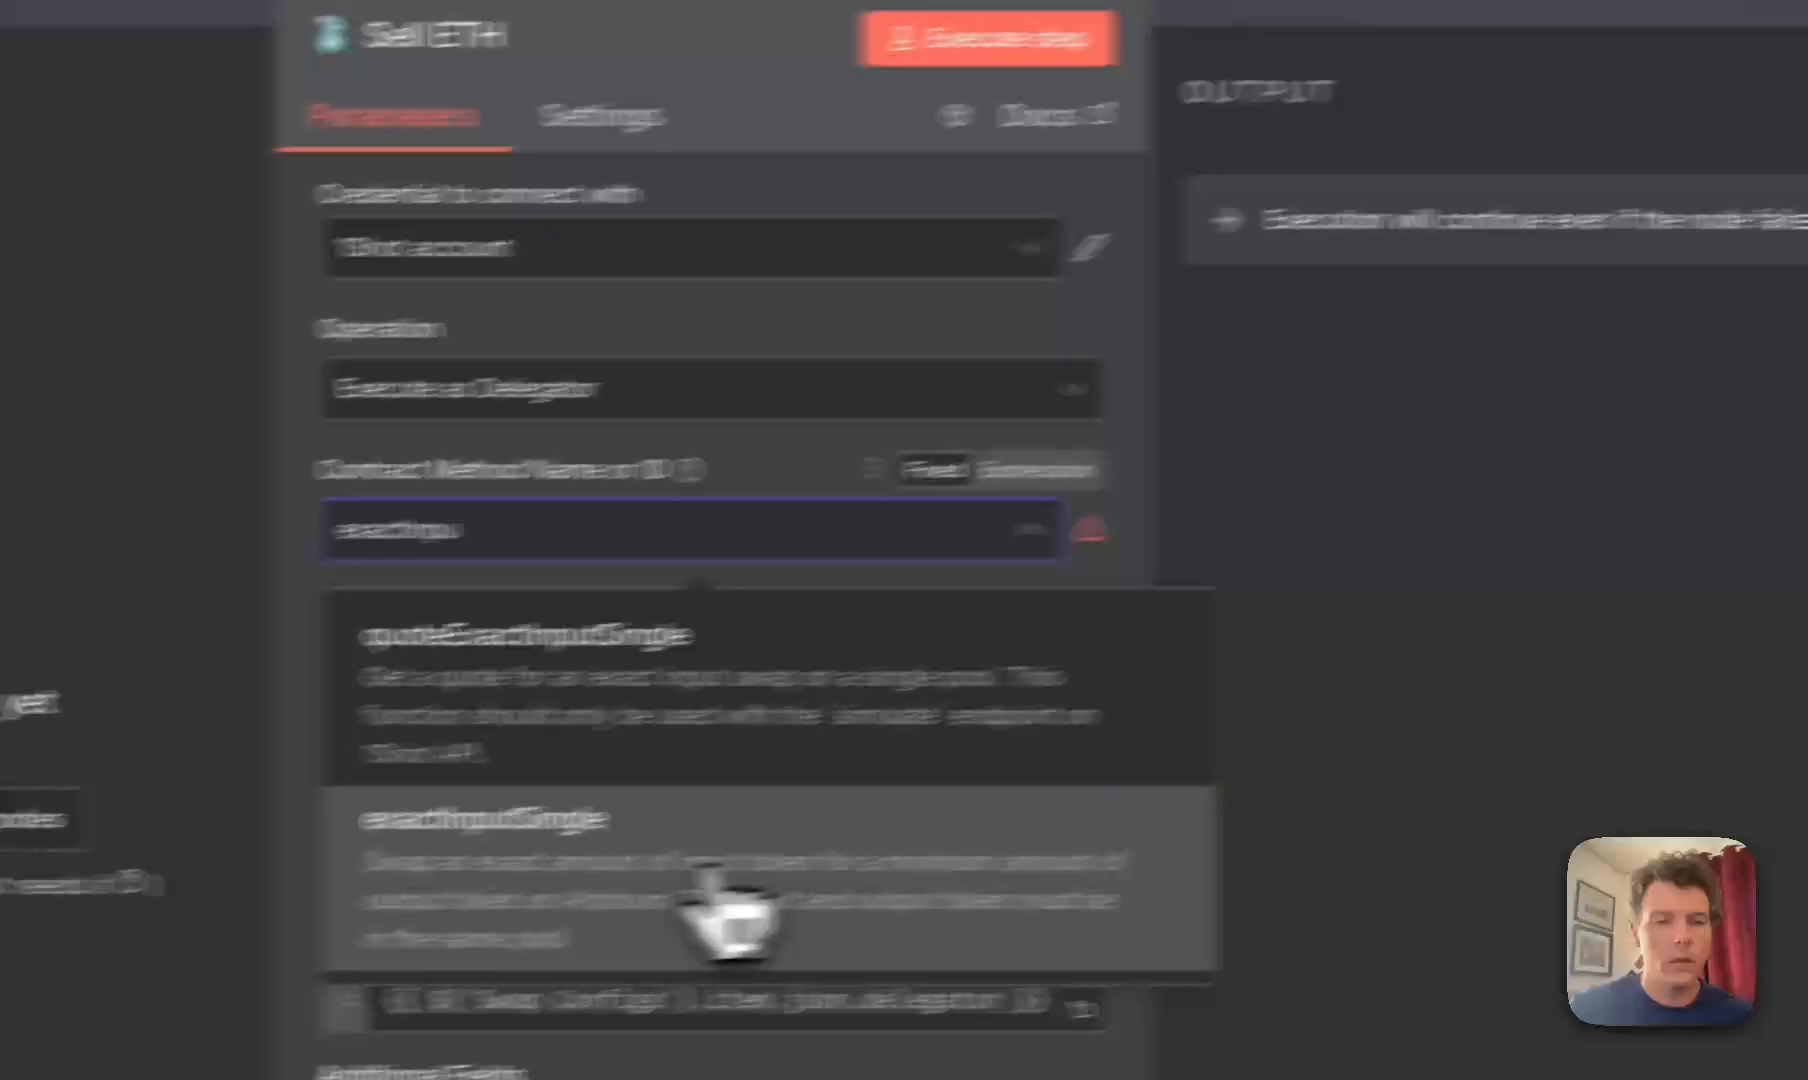
{"action": "left_click", "coordinate": [662, 868]}
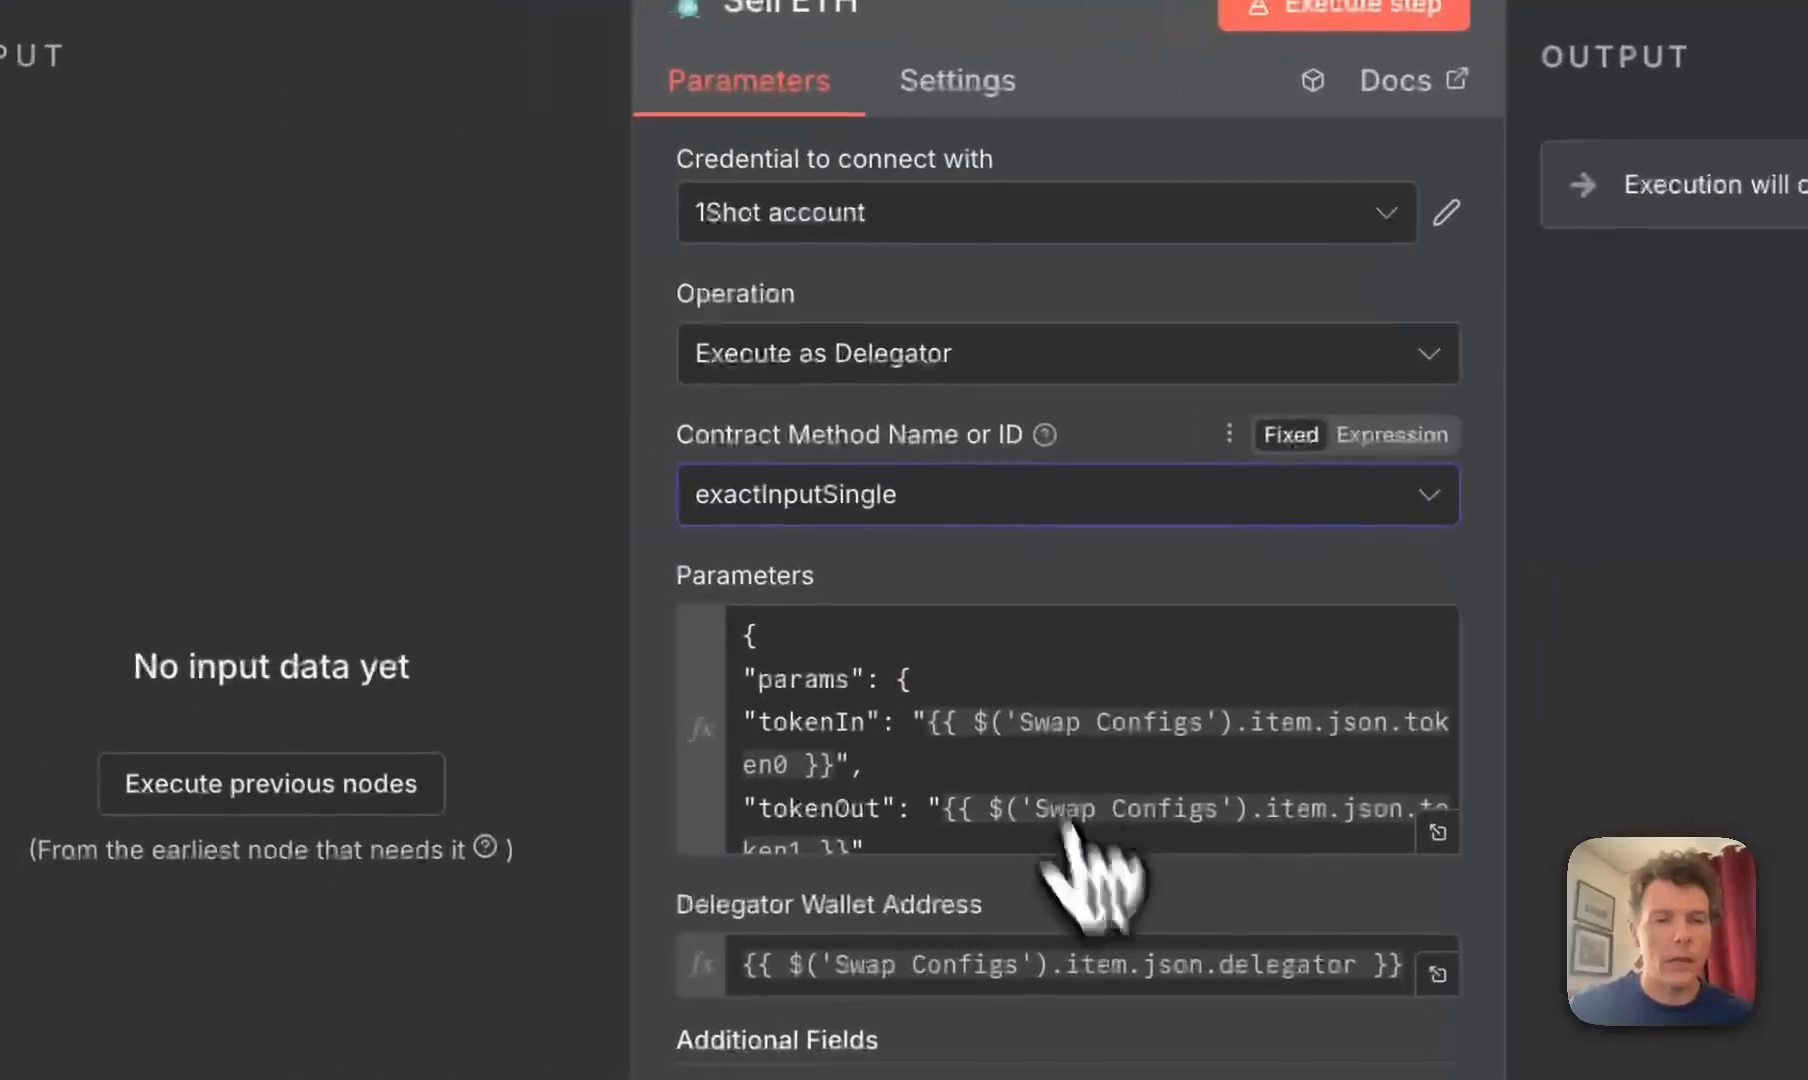
{"action": "left_click", "coordinate": [598, 302]}
Step: Set the contract method of the Check Remaining Funds node to the Arbitrum USDC balanceOf method
{"action": "scroll", "coordinate": [1114, 688], "scroll_direction": "right", "scroll_amount": 3}
{"action": "scroll", "coordinate": [1114, 688], "scroll_direction": "down", "scroll_amount": 1}
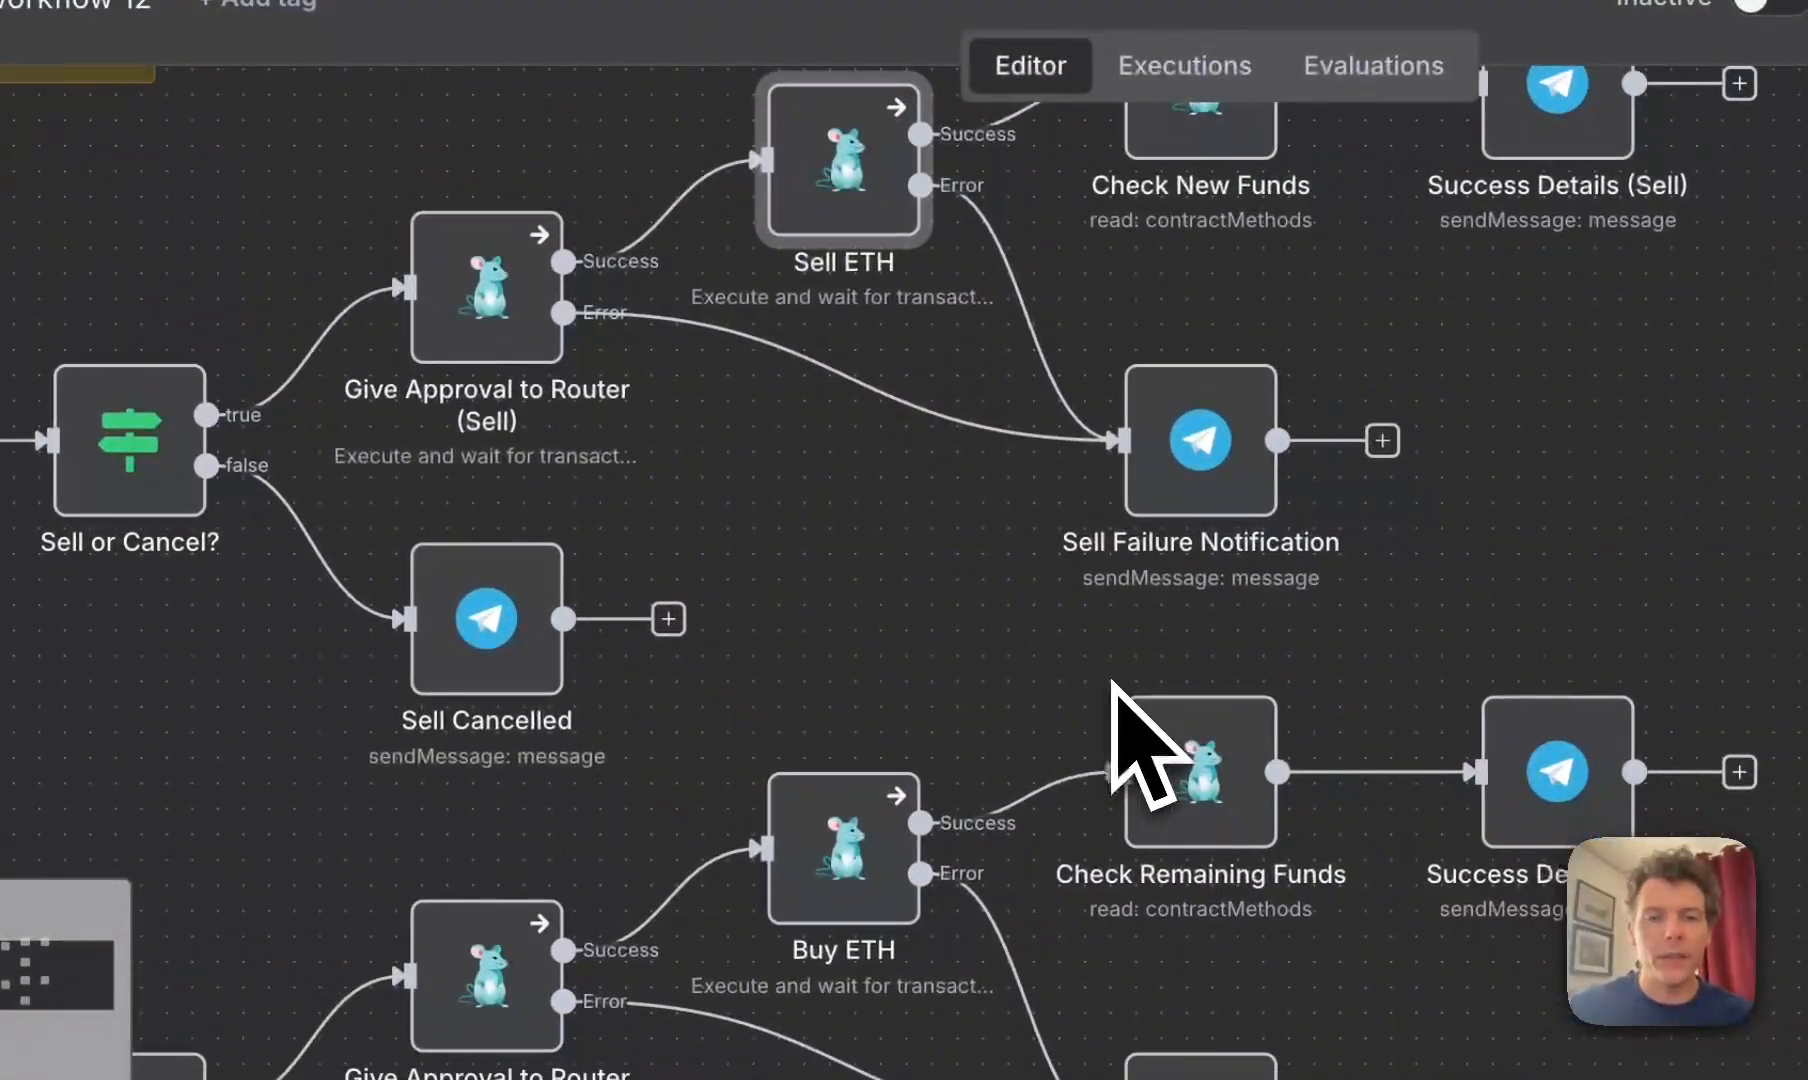
{"action": "scroll", "coordinate": [1114, 688], "scroll_direction": "up", "scroll_amount": 1}
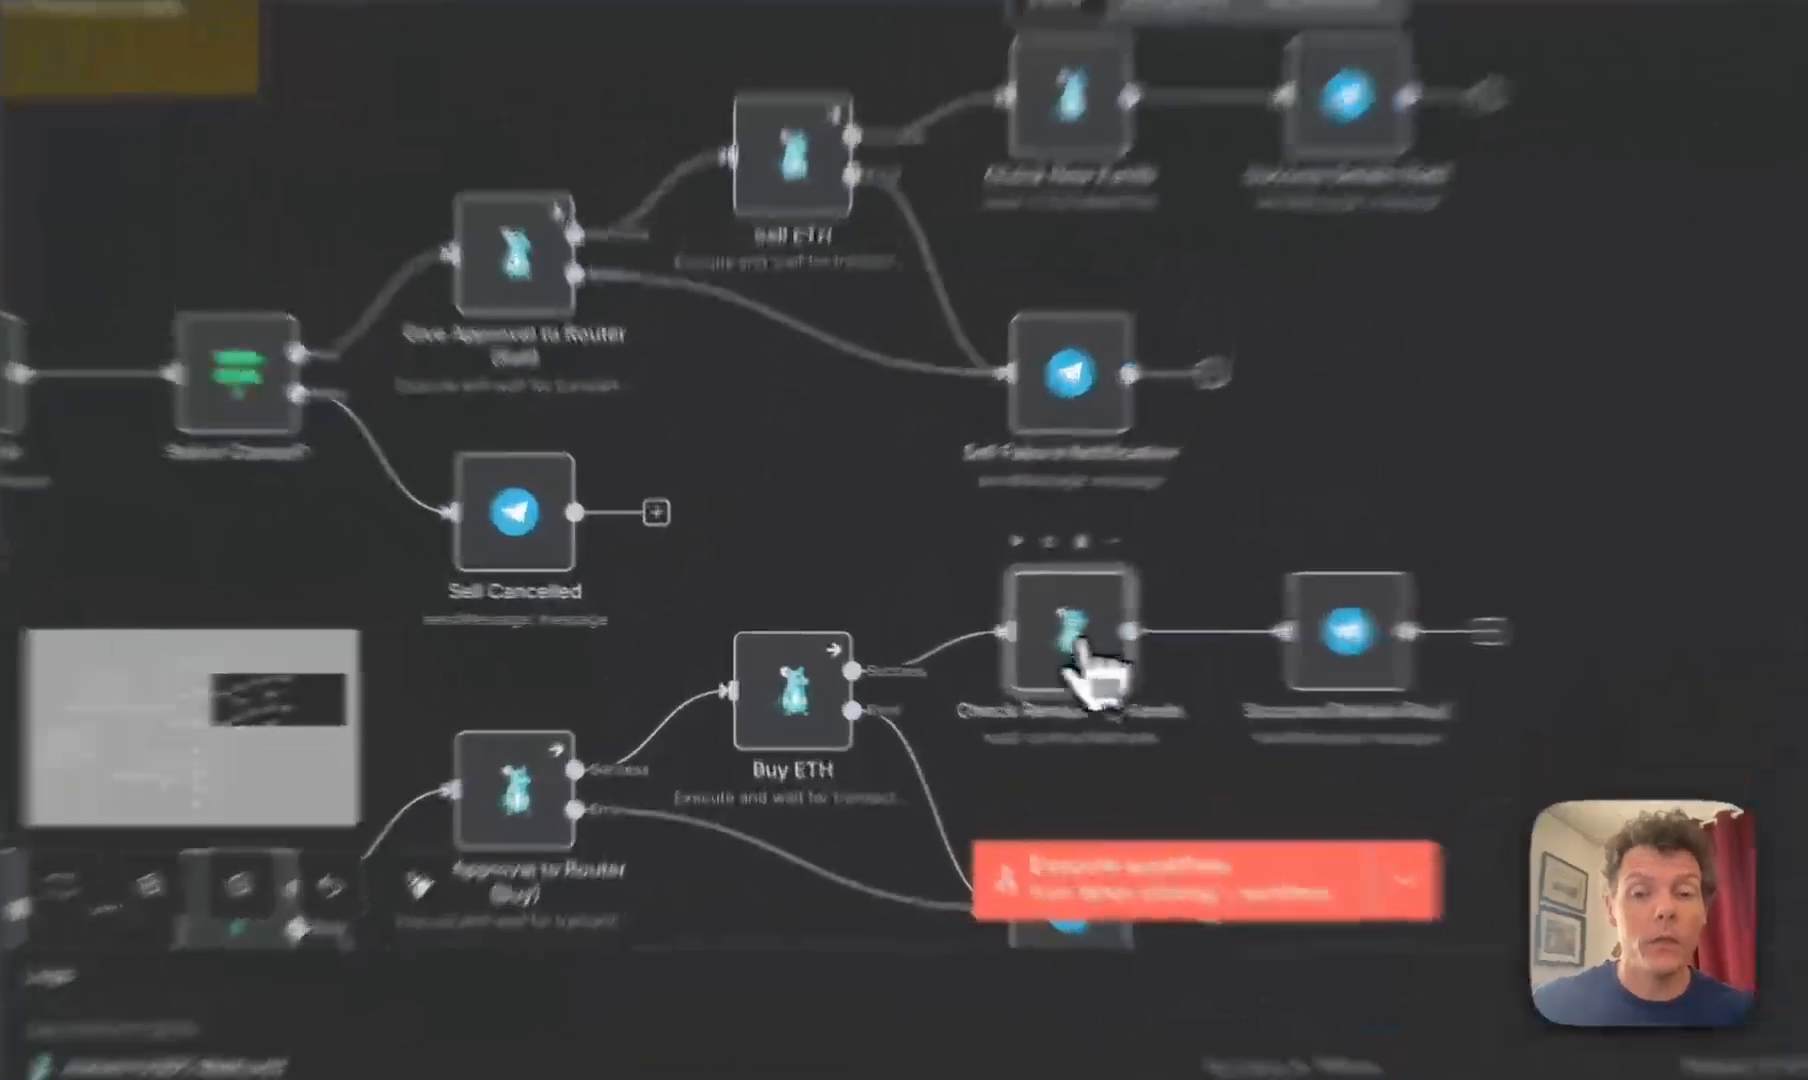
{"action": "double_click", "coordinate": [905, 643]}
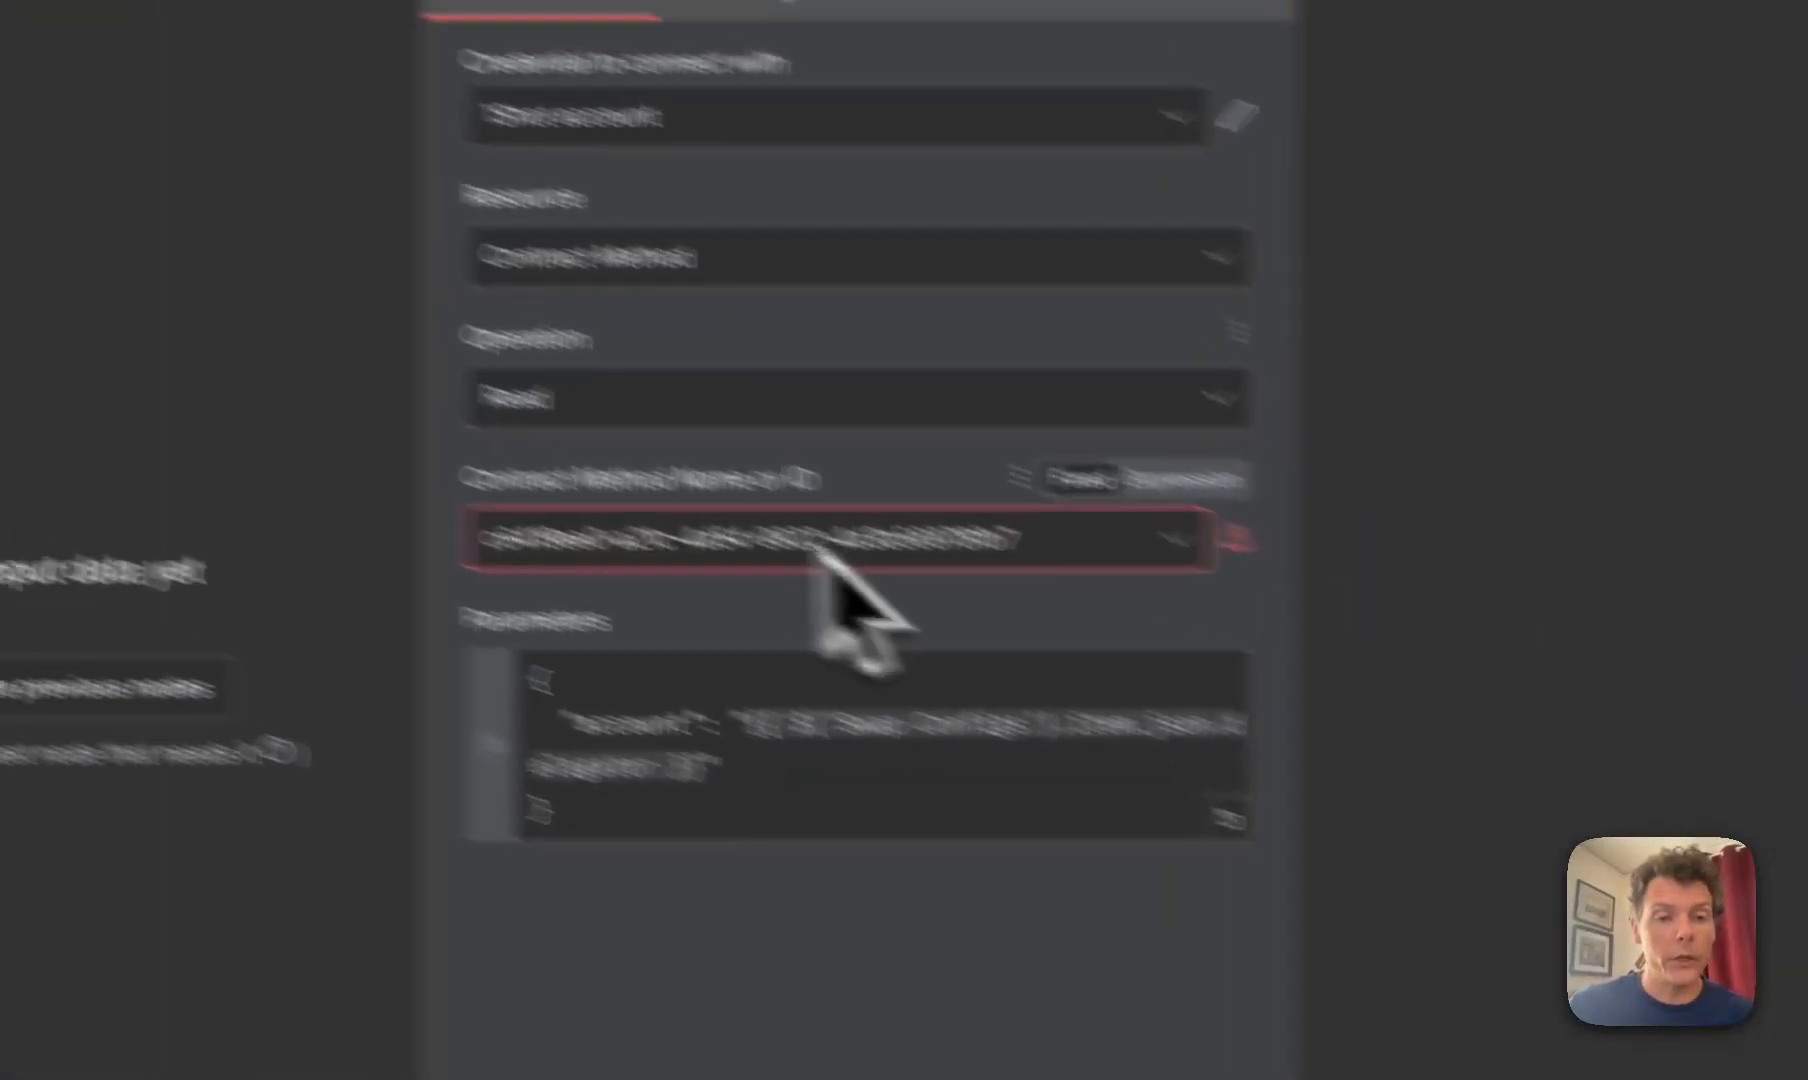
{"action": "left_click", "coordinate": [545, 462]}
{"action": "type", "text": "balan"}
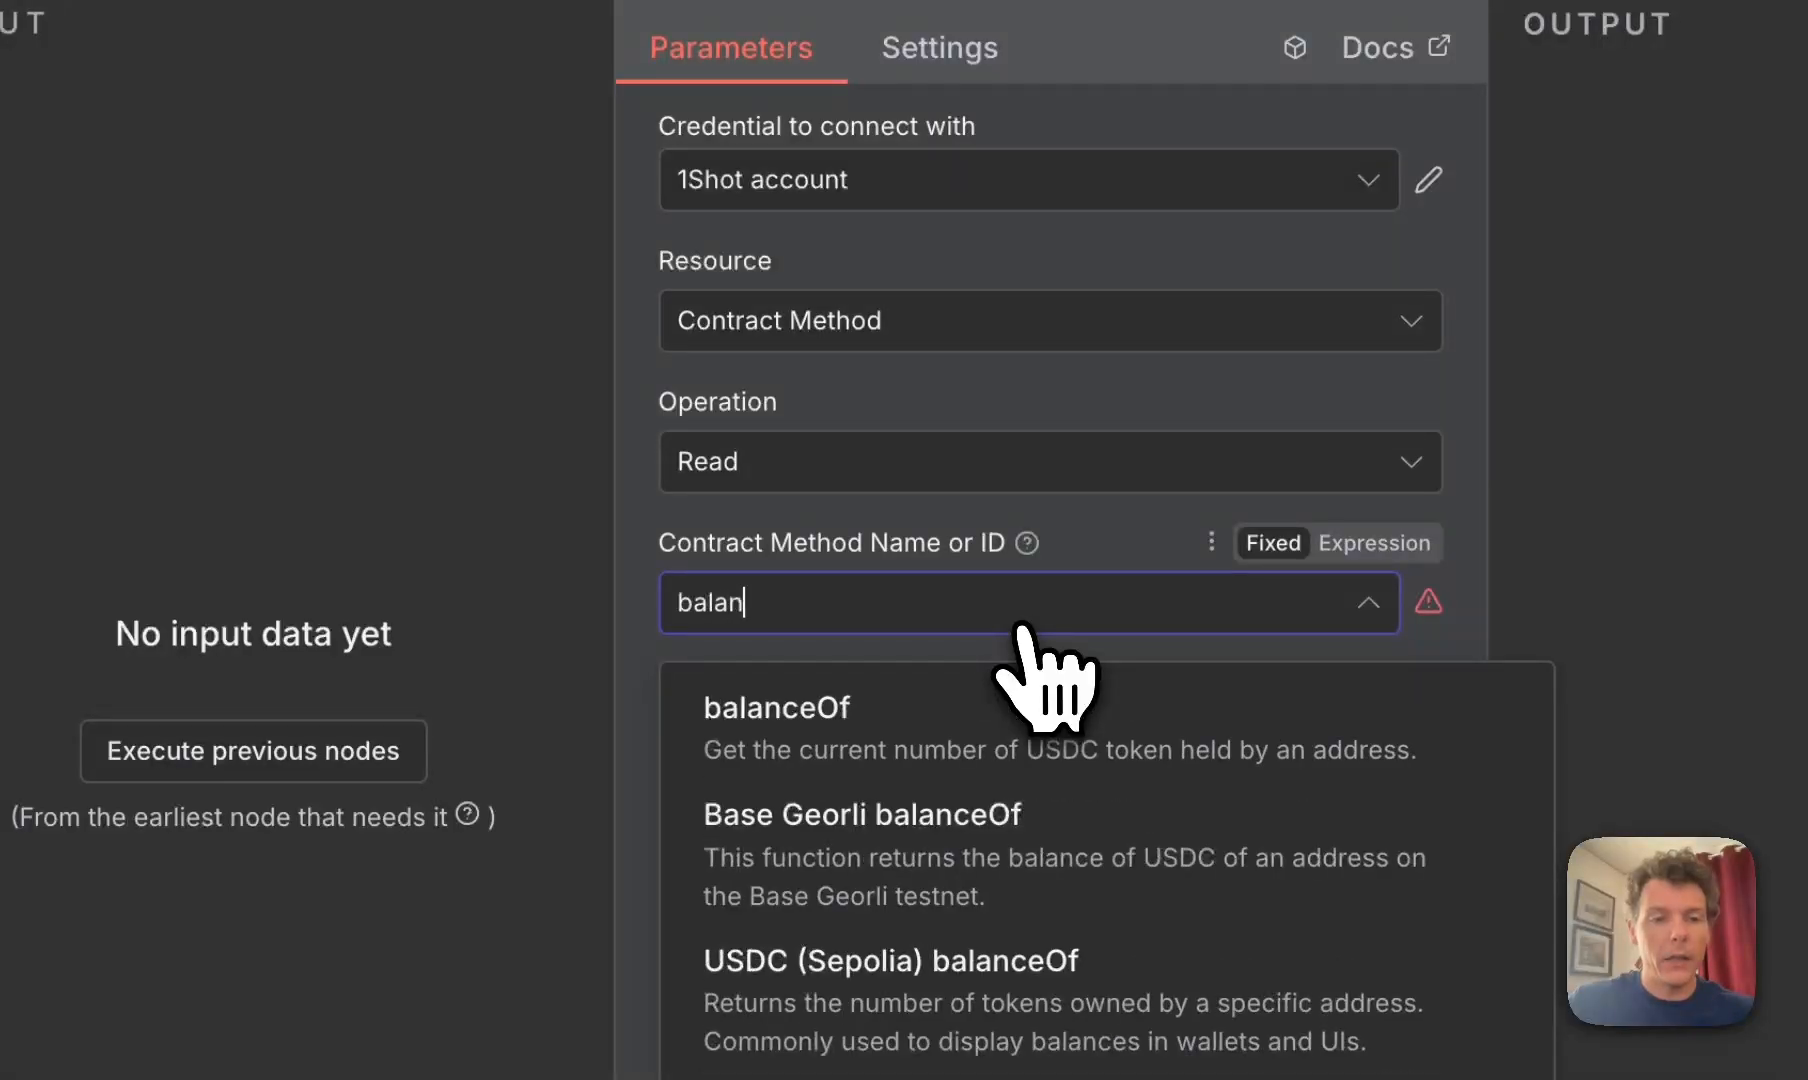
{"action": "type", "text": "ceOf"}
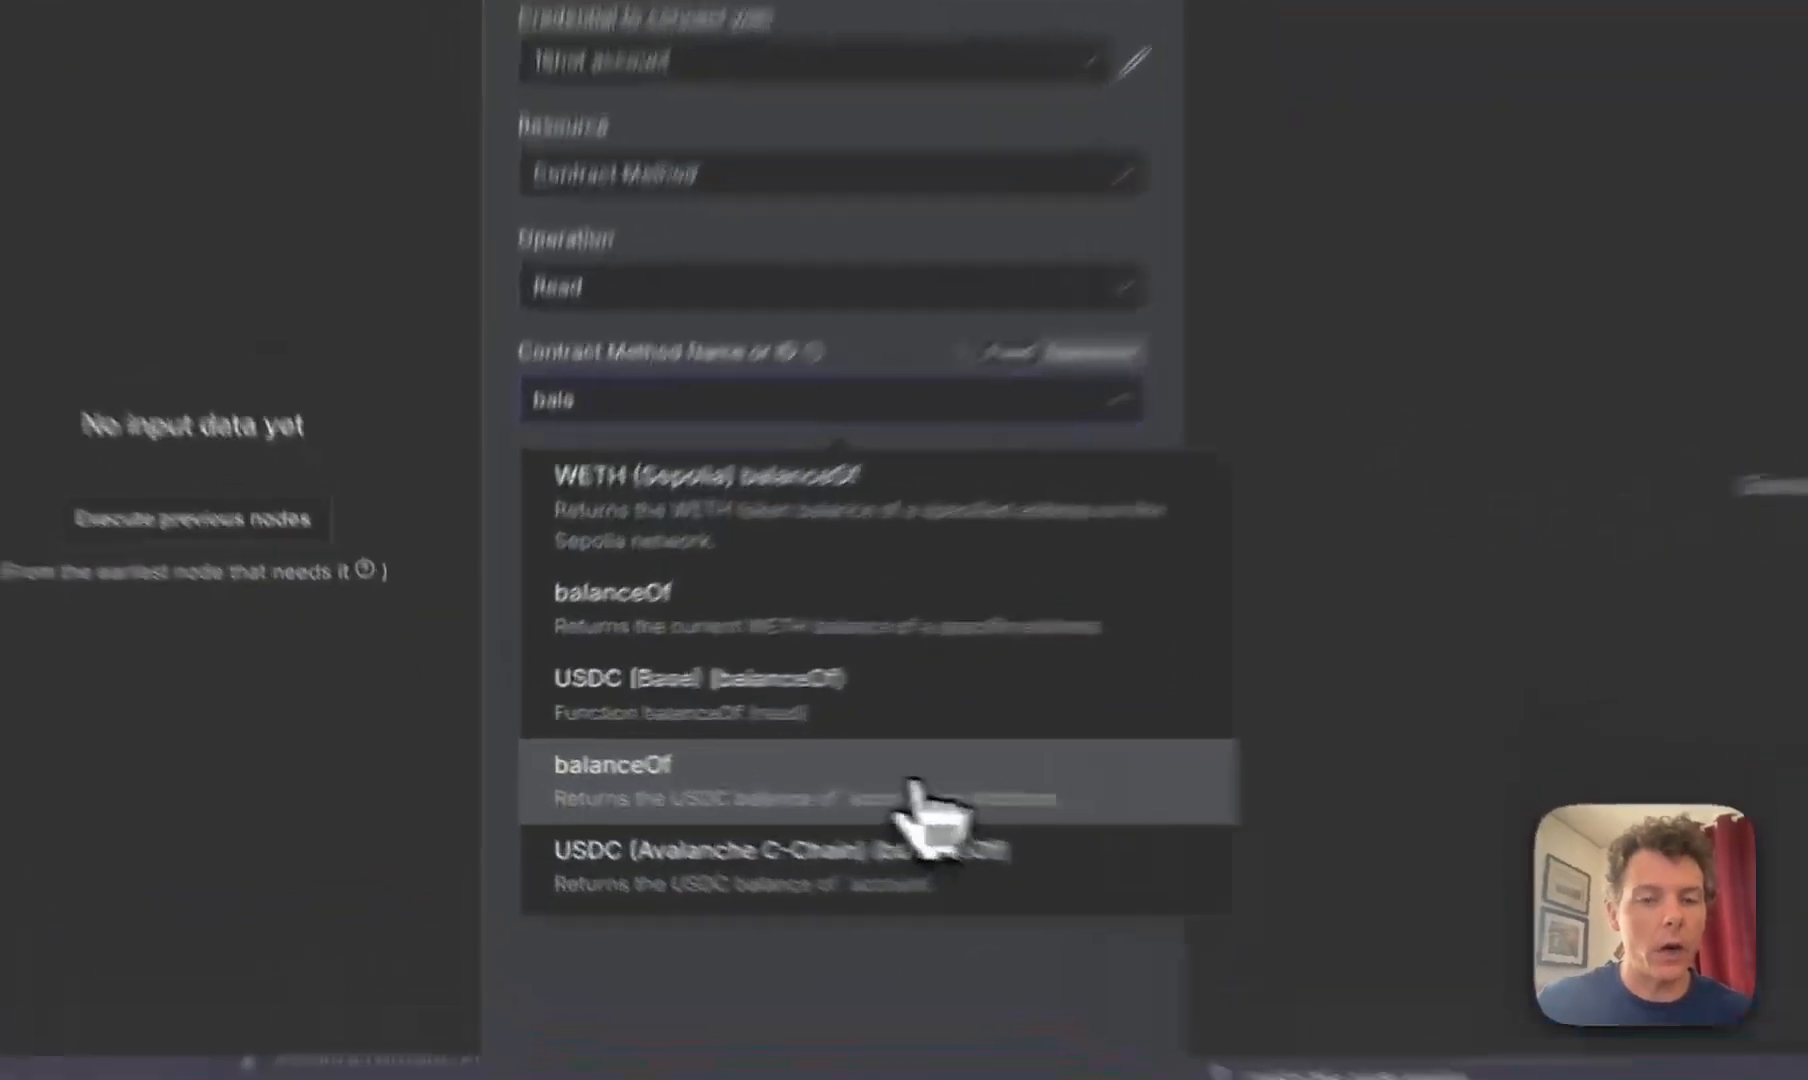
{"action": "left_click", "coordinate": [672, 766]}
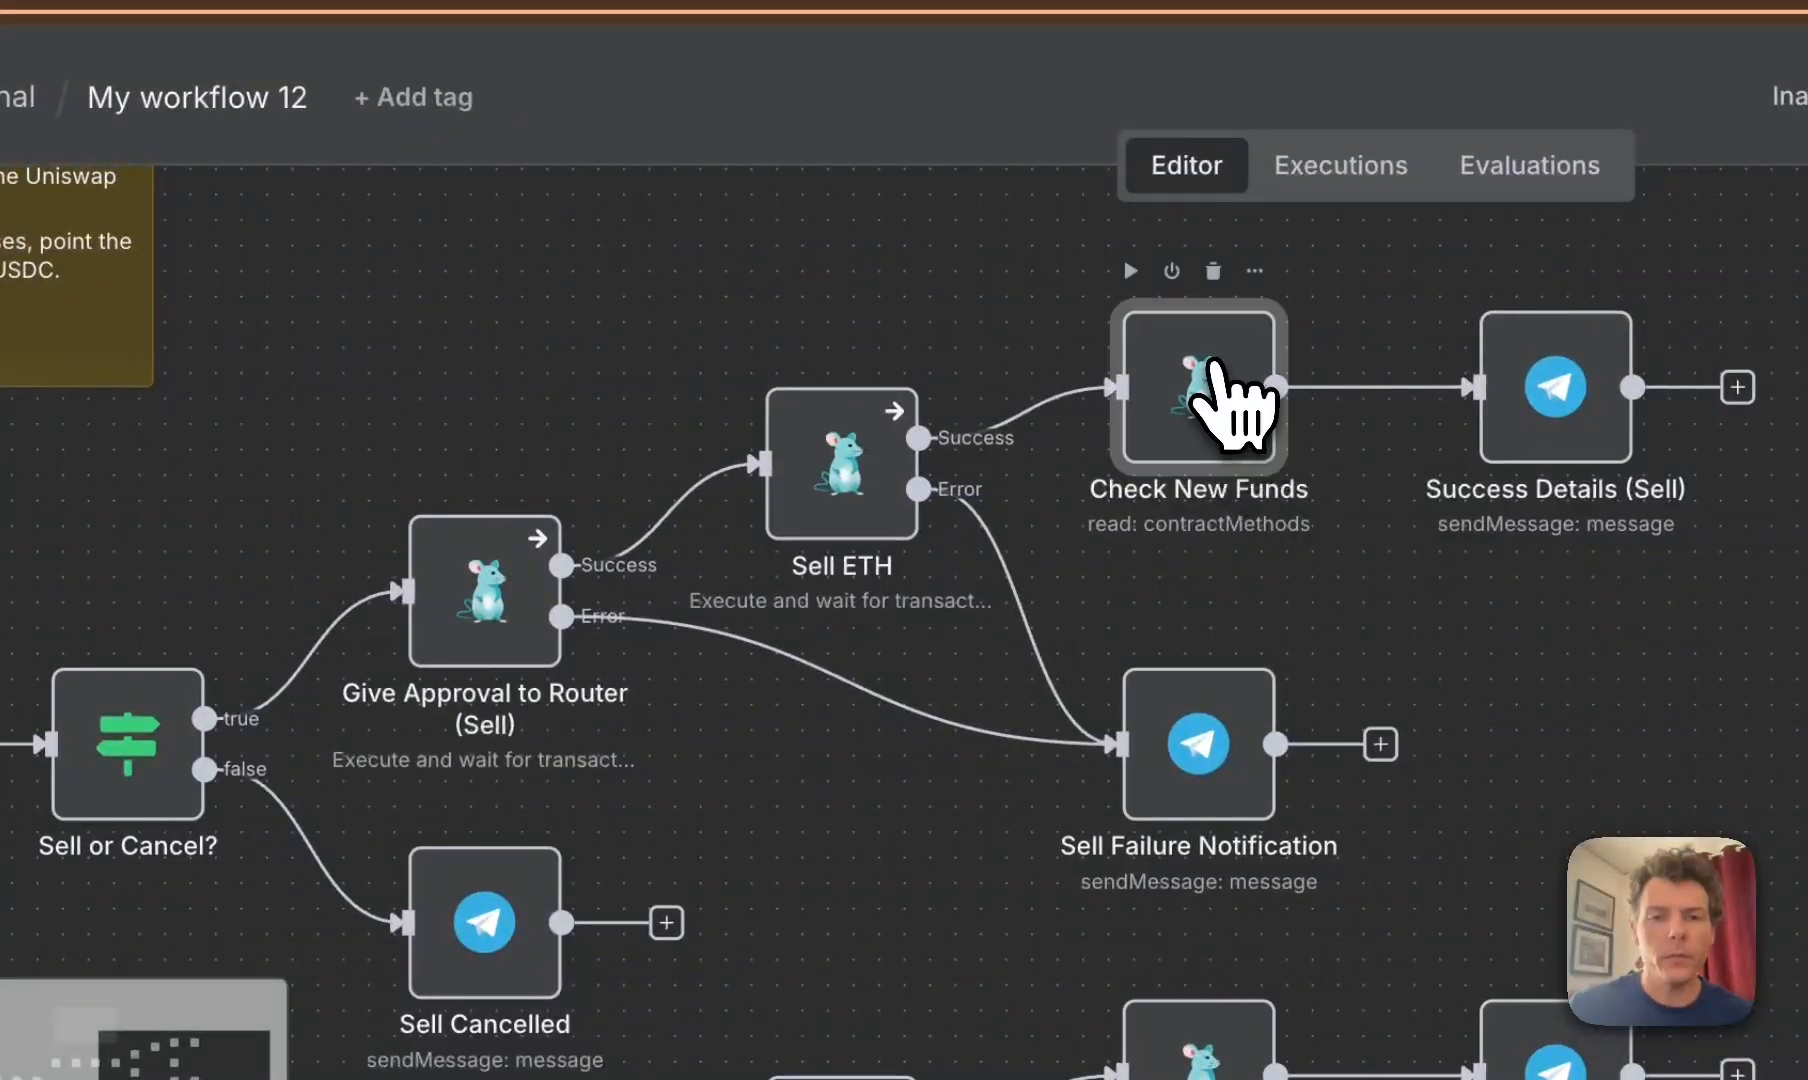
Step: Set the contract method of the Check New Funds node to the Arbitrum USDC balanceOf method and return to the canvas
{"action": "double_click", "coordinate": [1223, 403]}
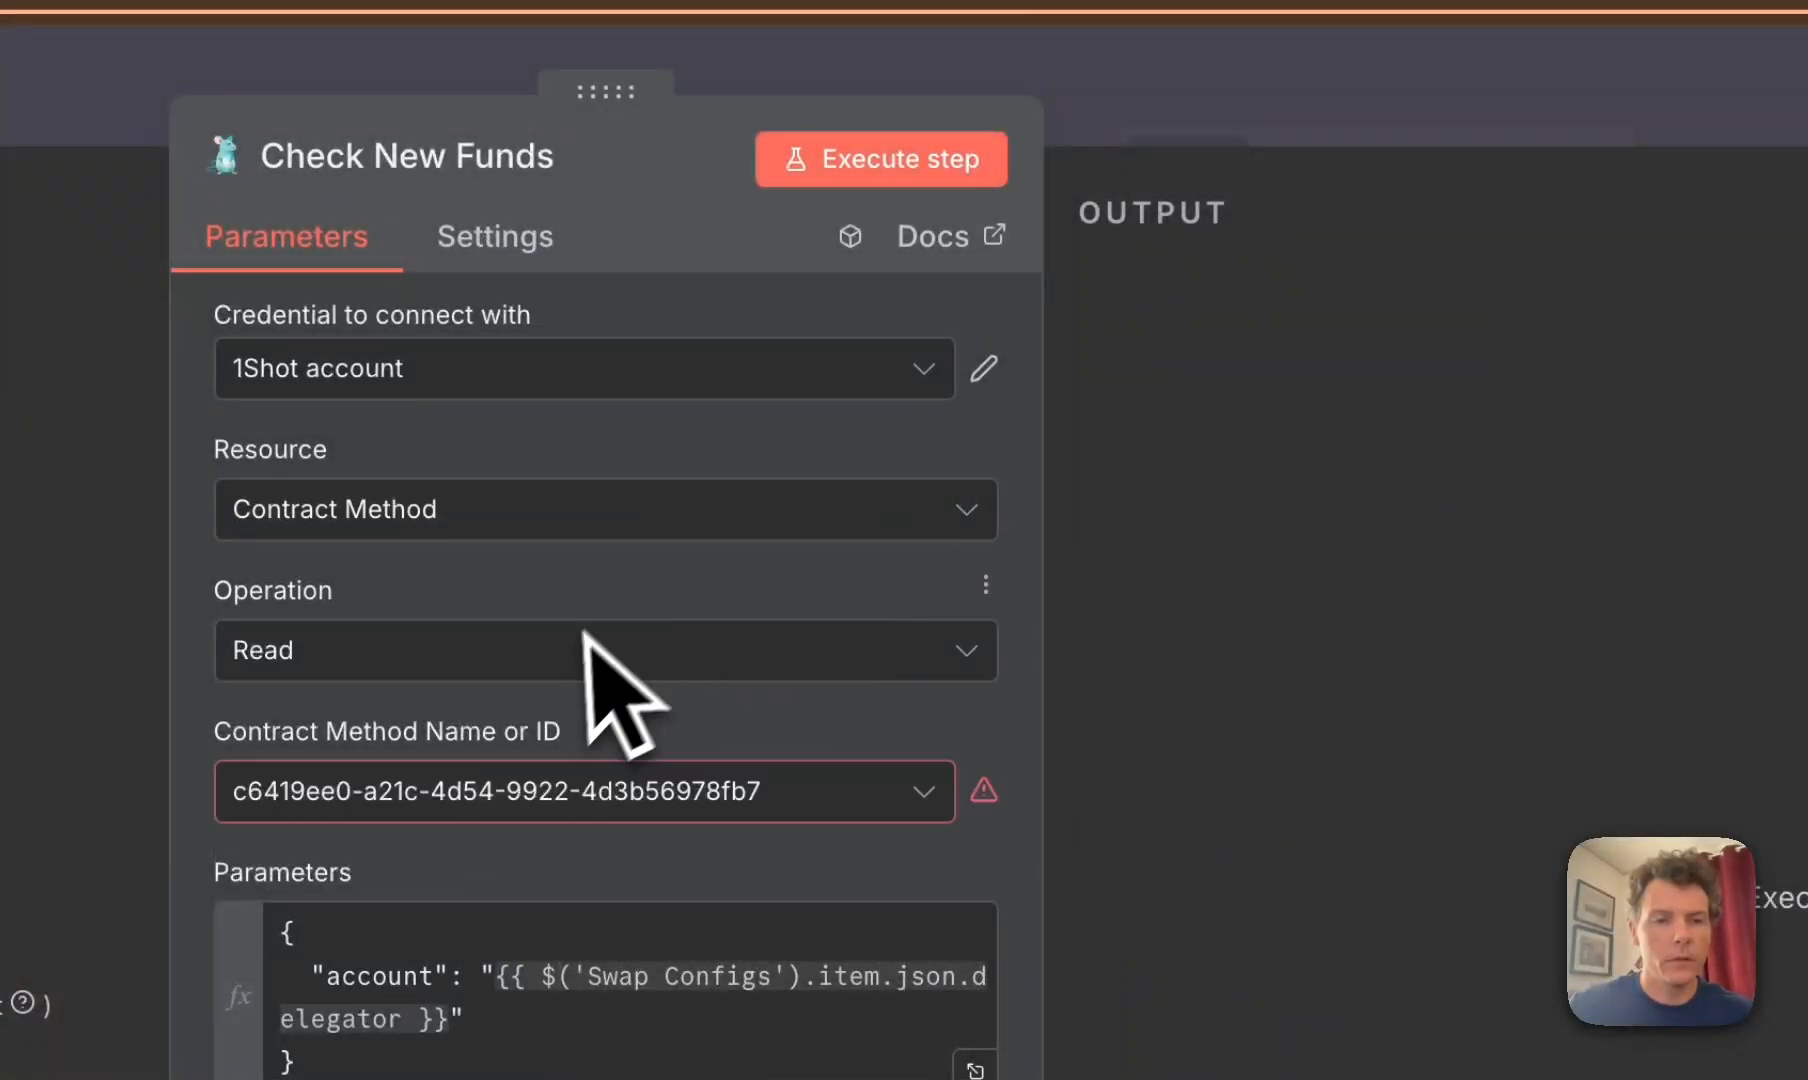
{"action": "left_click", "coordinate": [593, 786]}
{"action": "type", "text": "balanceOf"}
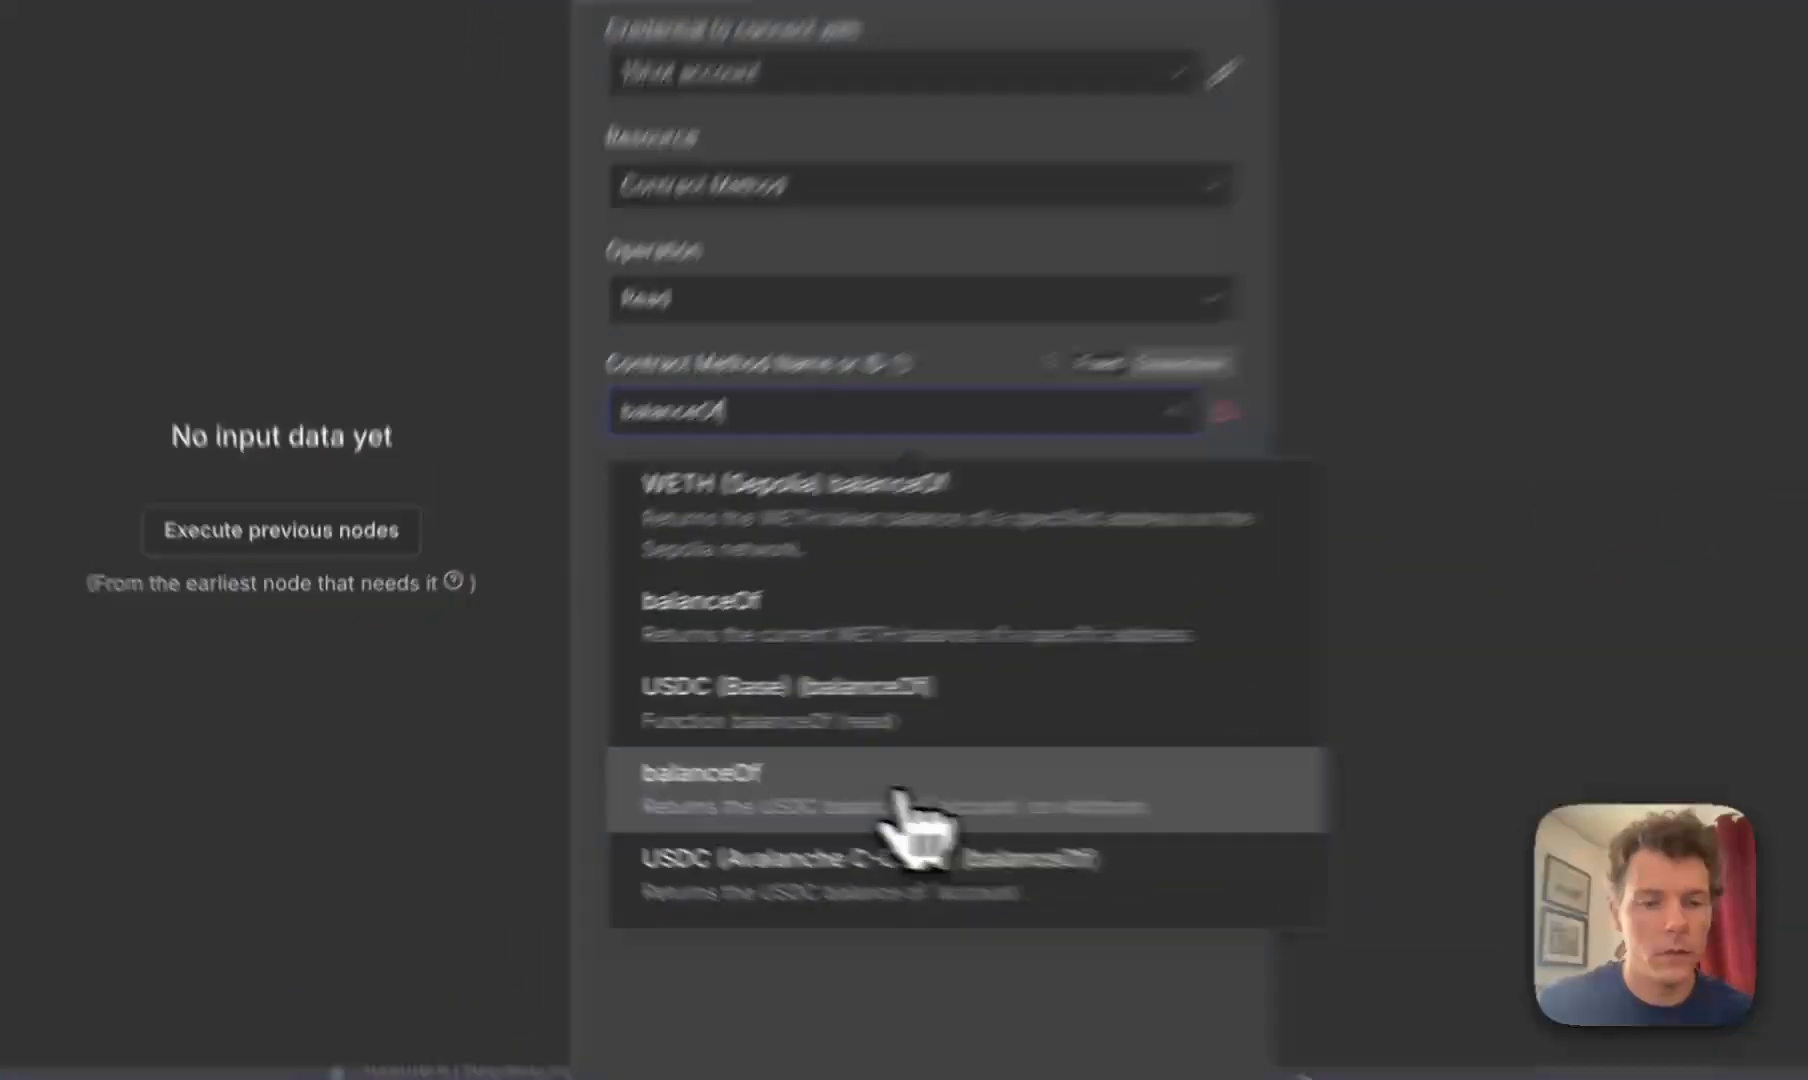
{"action": "left_click", "coordinate": [645, 758]}
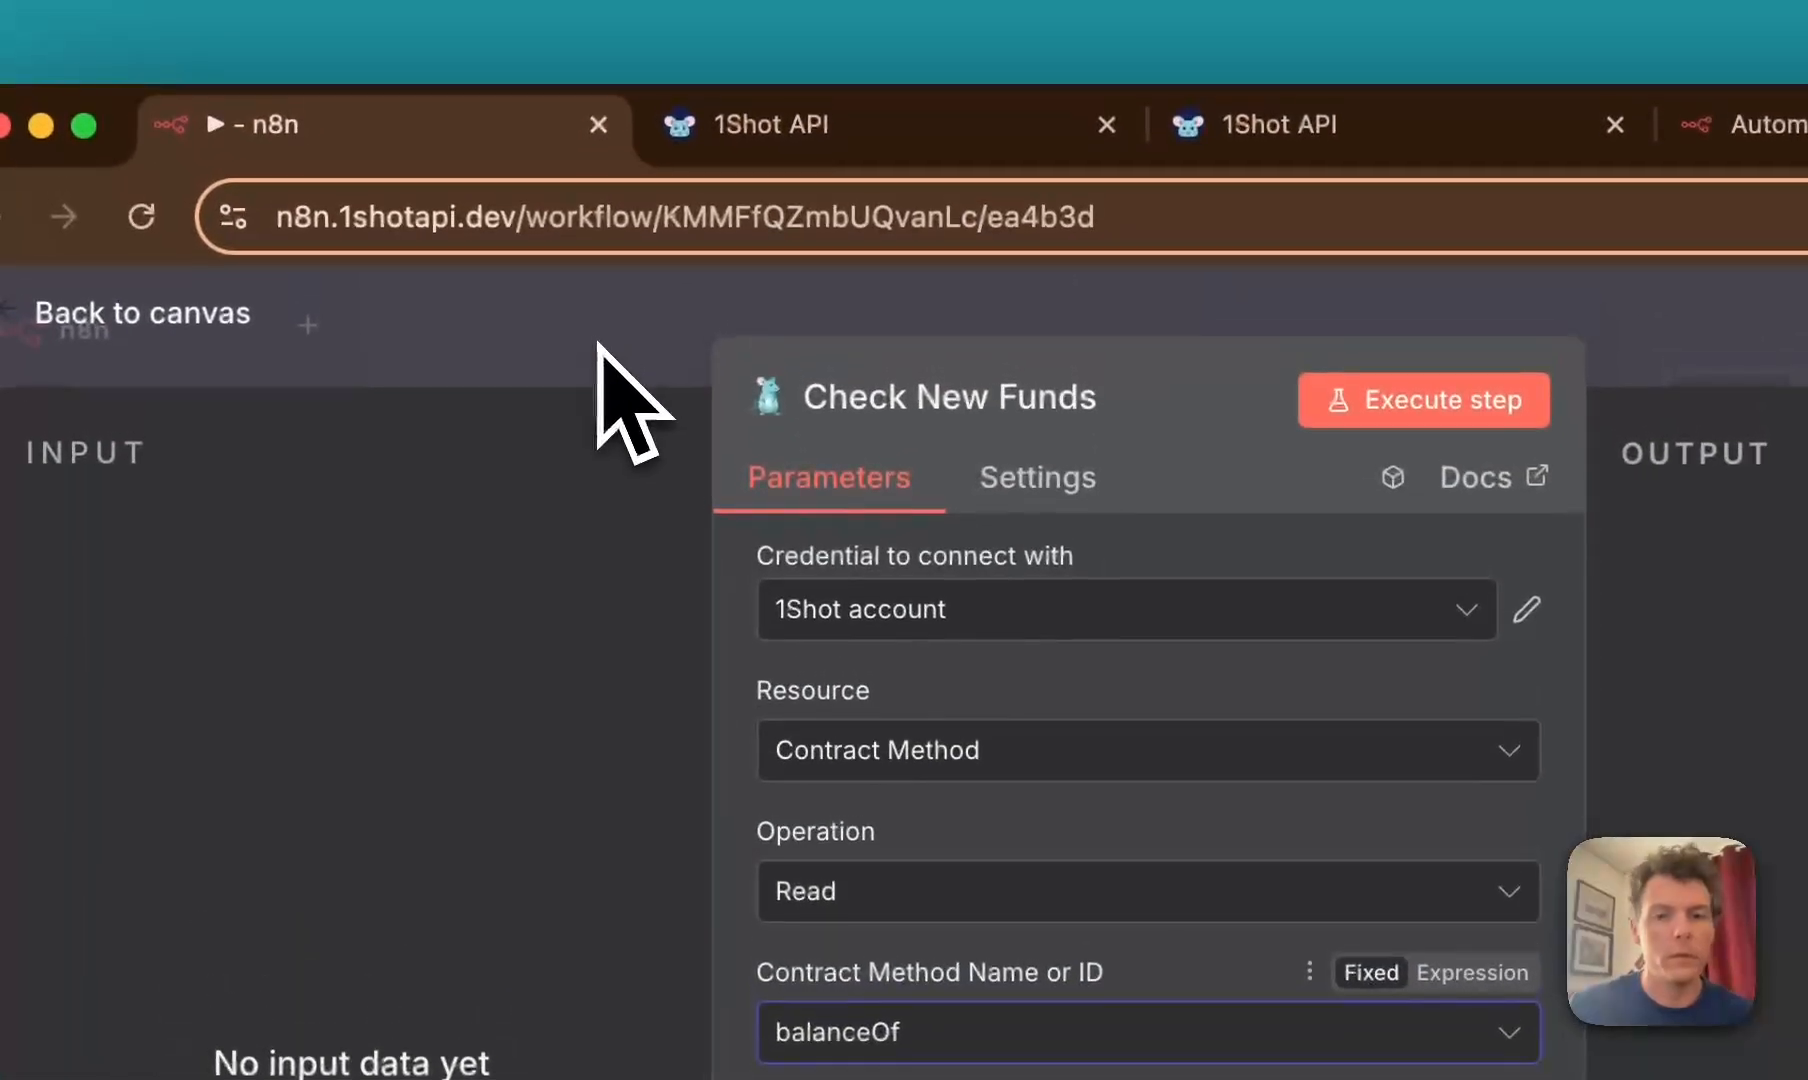
{"action": "left_click", "coordinate": [598, 343]}
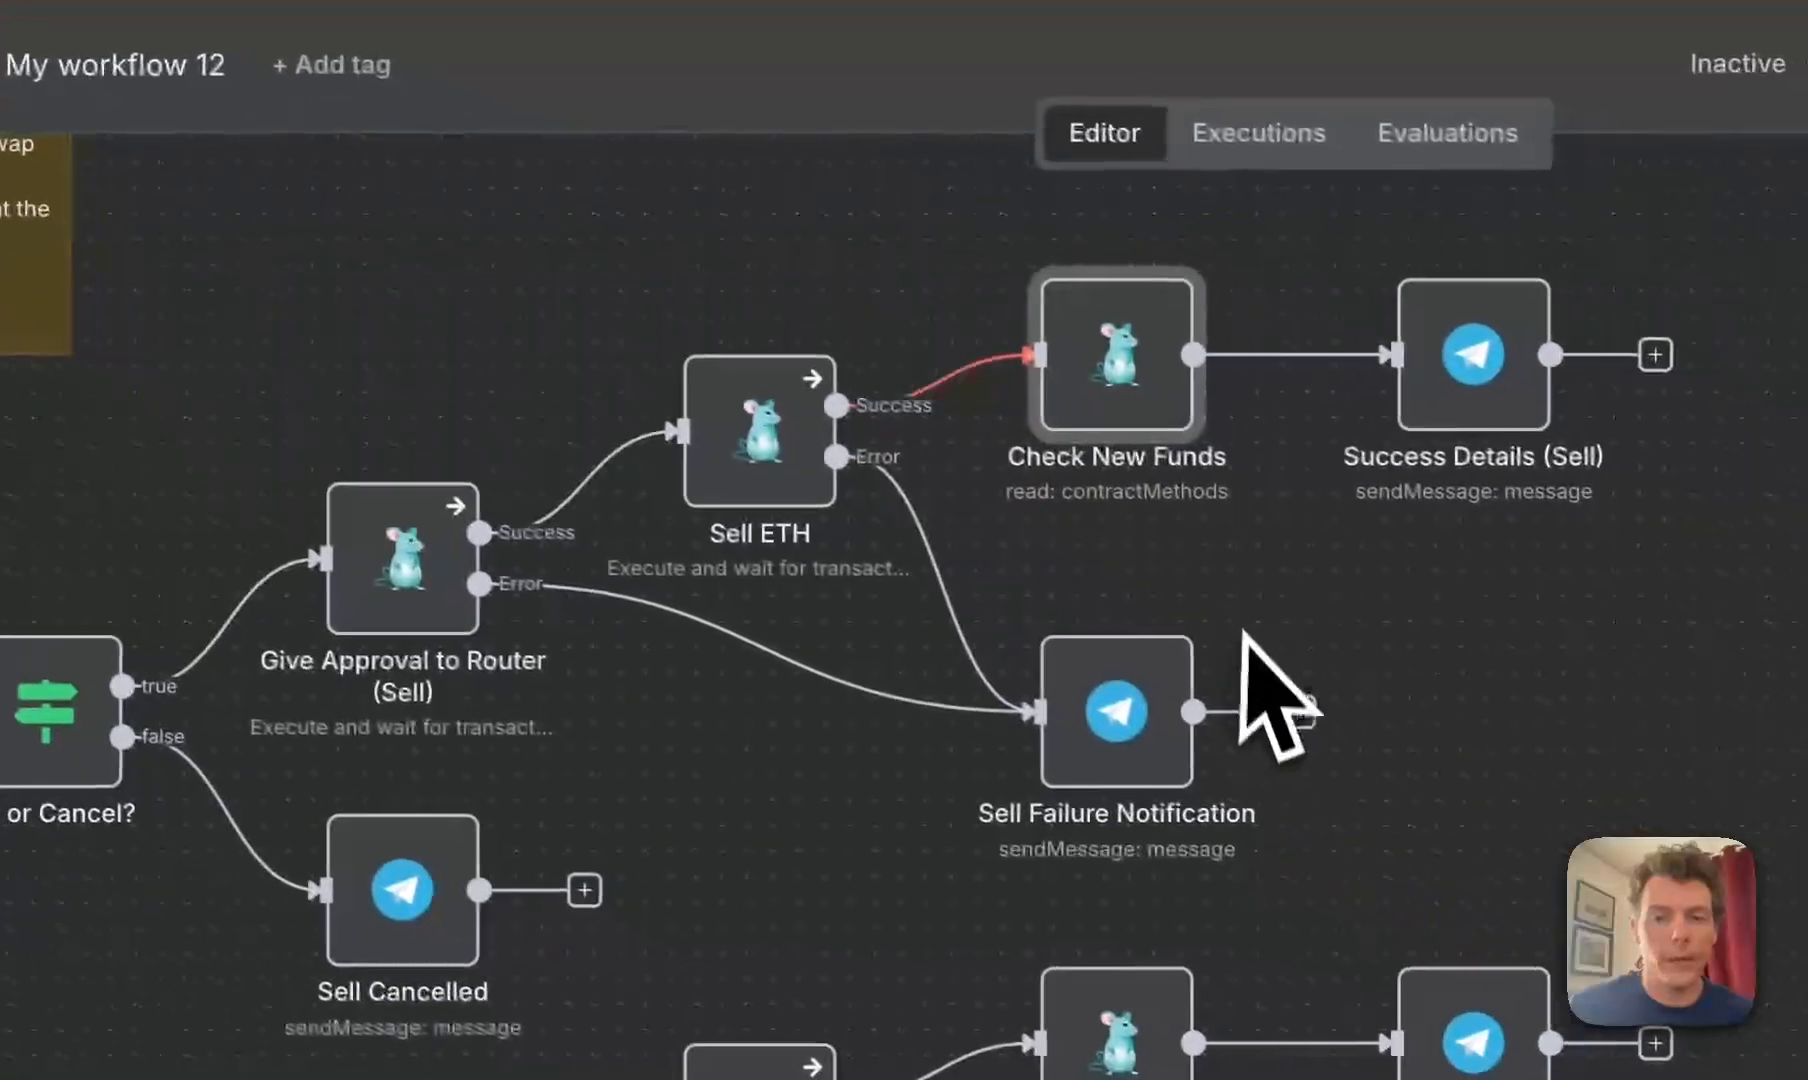
Step: Review the workflow layout, from the trigger chain through the sell and buy branches
{"action": "scroll", "coordinate": [1244, 640], "scroll_direction": "down", "scroll_amount": 3}
{"action": "scroll", "coordinate": [1244, 640], "scroll_direction": "left", "scroll_amount": 3}
{"action": "scroll", "coordinate": [1246, 643], "scroll_direction": "down", "scroll_amount": 5}
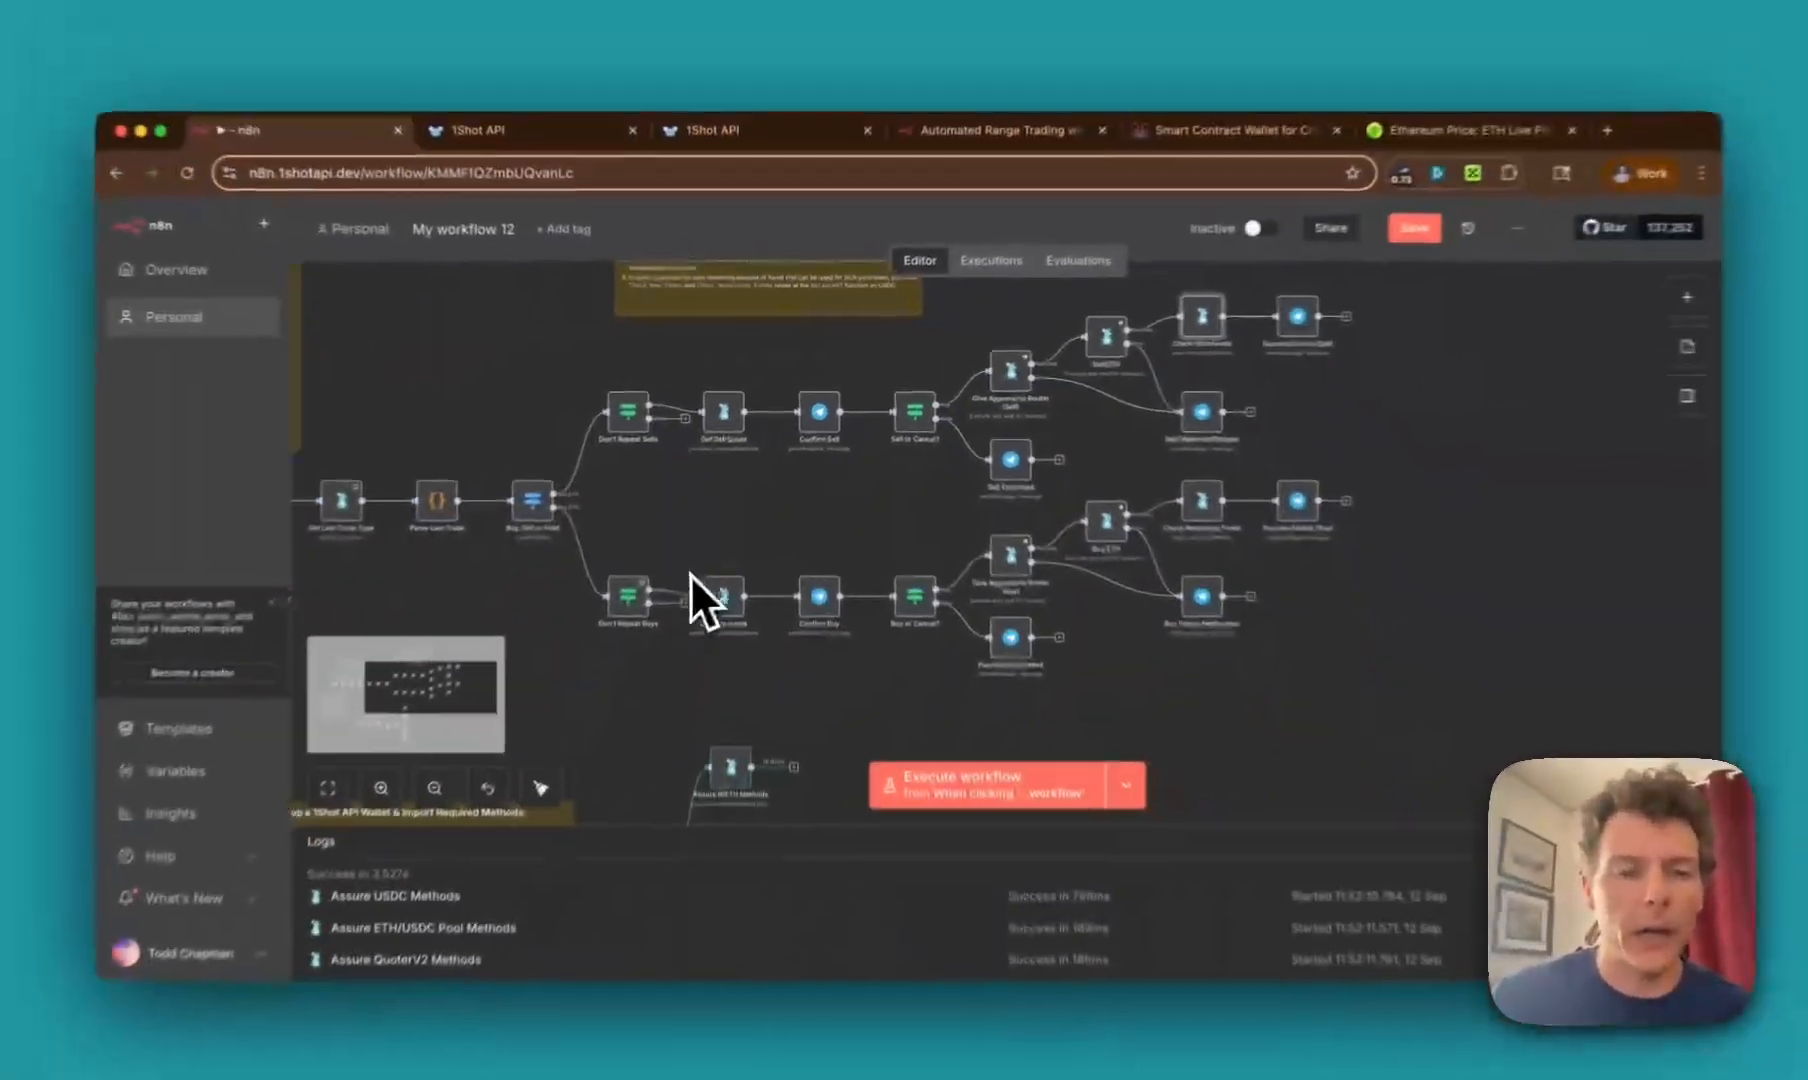
{"action": "scroll", "coordinate": [694, 568], "scroll_direction": "down", "scroll_amount": 3}
{"action": "scroll", "coordinate": [566, 595], "scroll_direction": "left", "scroll_amount": 5}
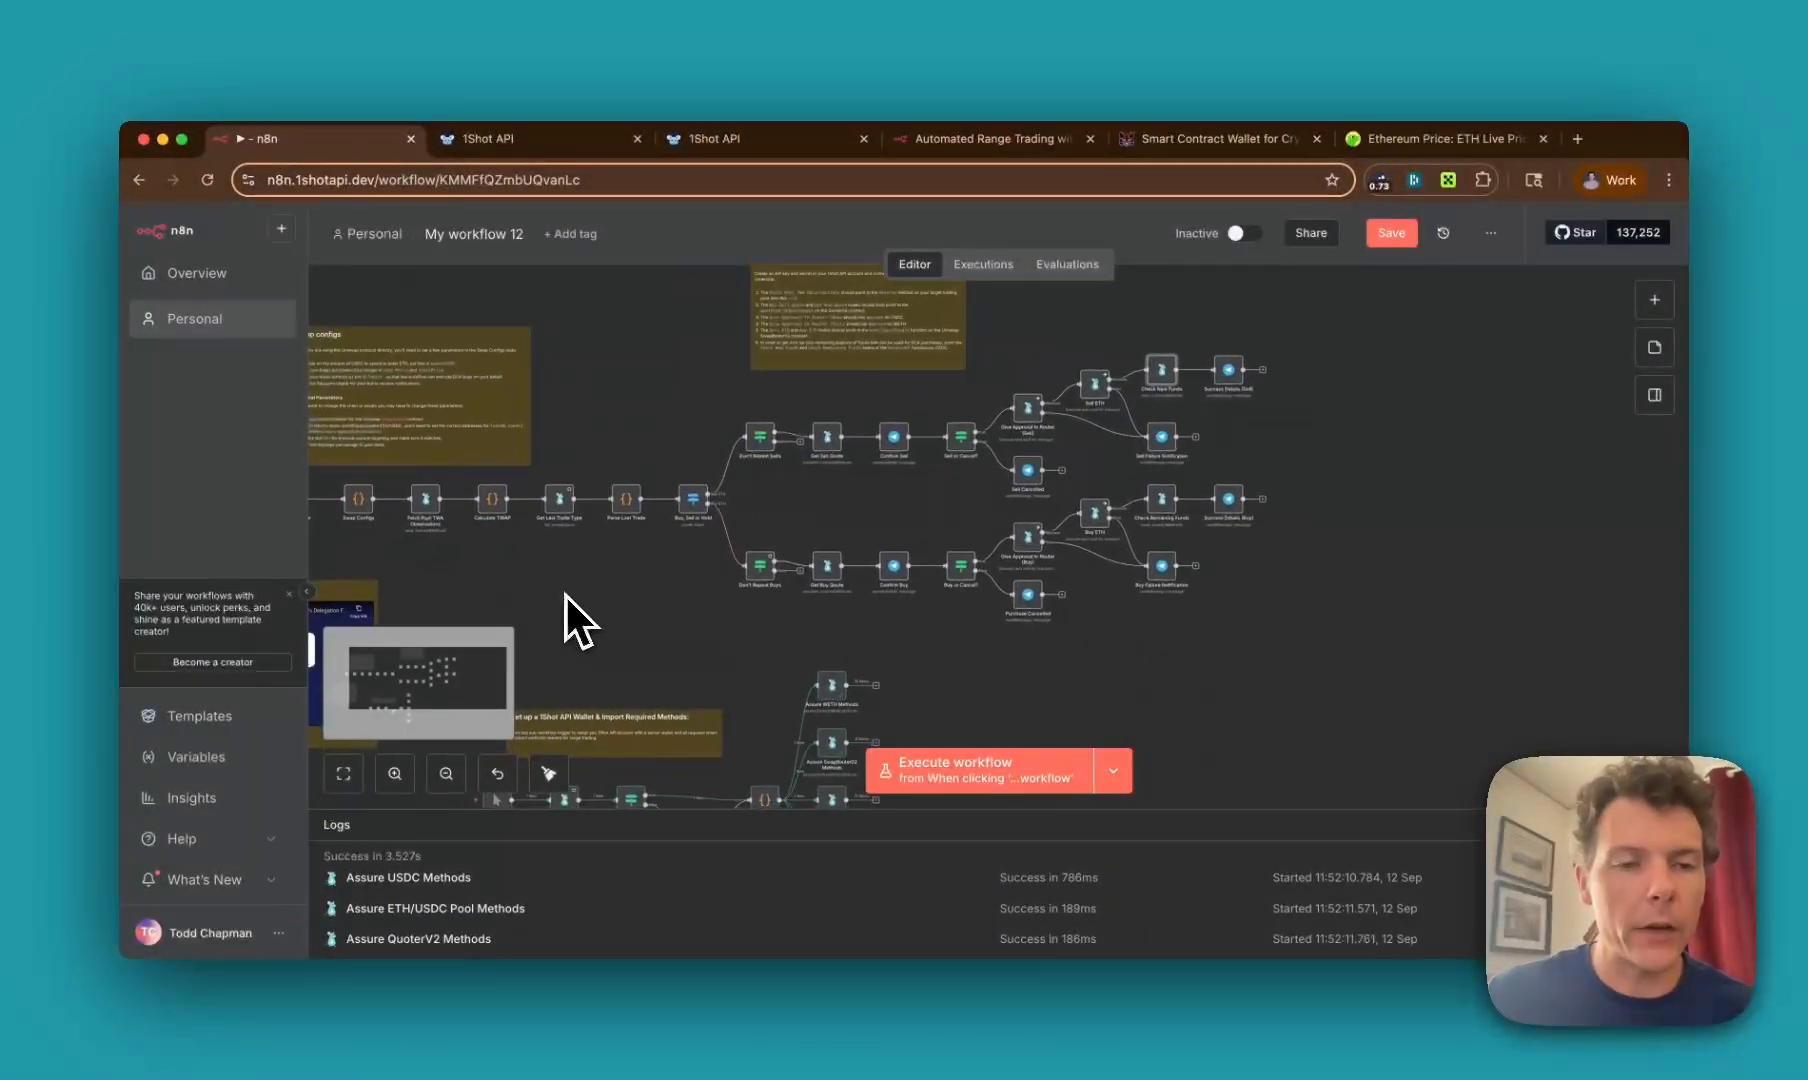
{"action": "scroll", "coordinate": [566, 595], "scroll_direction": "left", "scroll_amount": 2}
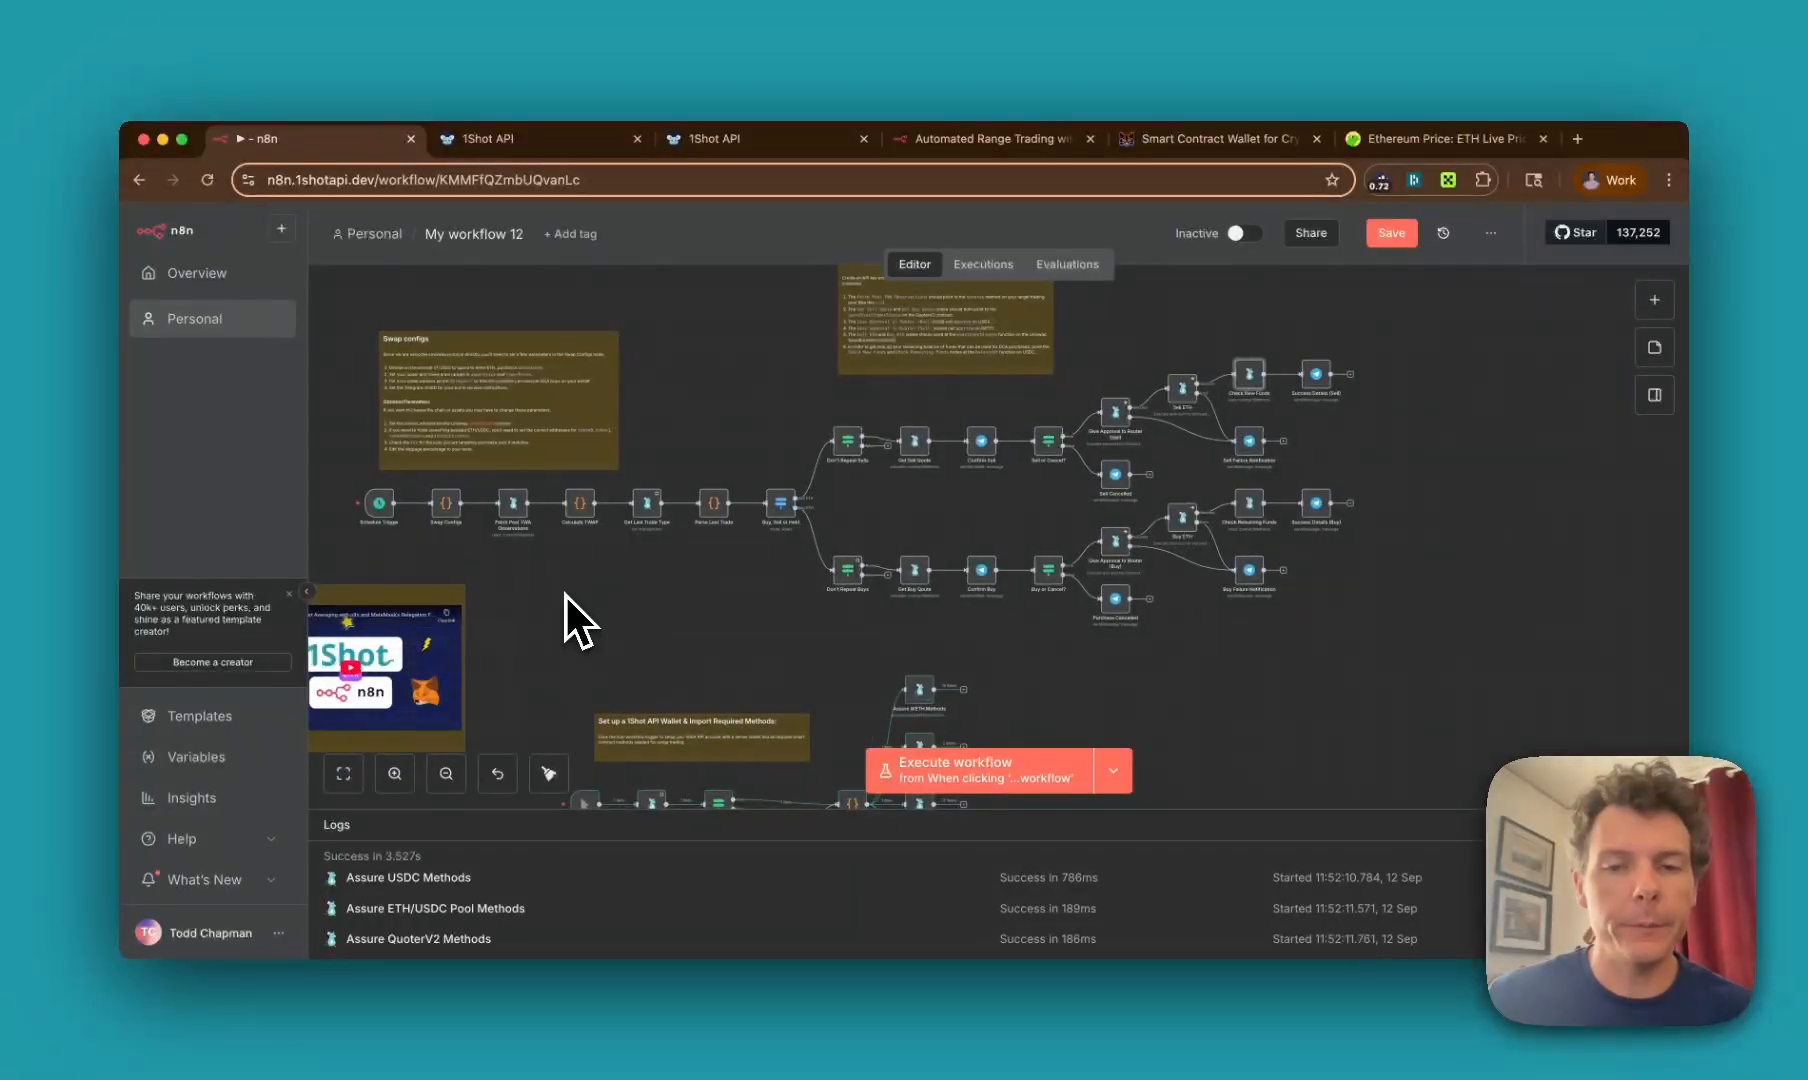
{"action": "scroll", "coordinate": [566, 595], "scroll_direction": "left", "scroll_amount": 1}
{"action": "scroll", "coordinate": [1102, 517], "scroll_direction": "up", "scroll_amount": 5, "text": "ctrl"}
{"action": "scroll", "coordinate": [1102, 514], "scroll_direction": "right", "scroll_amount": 3}
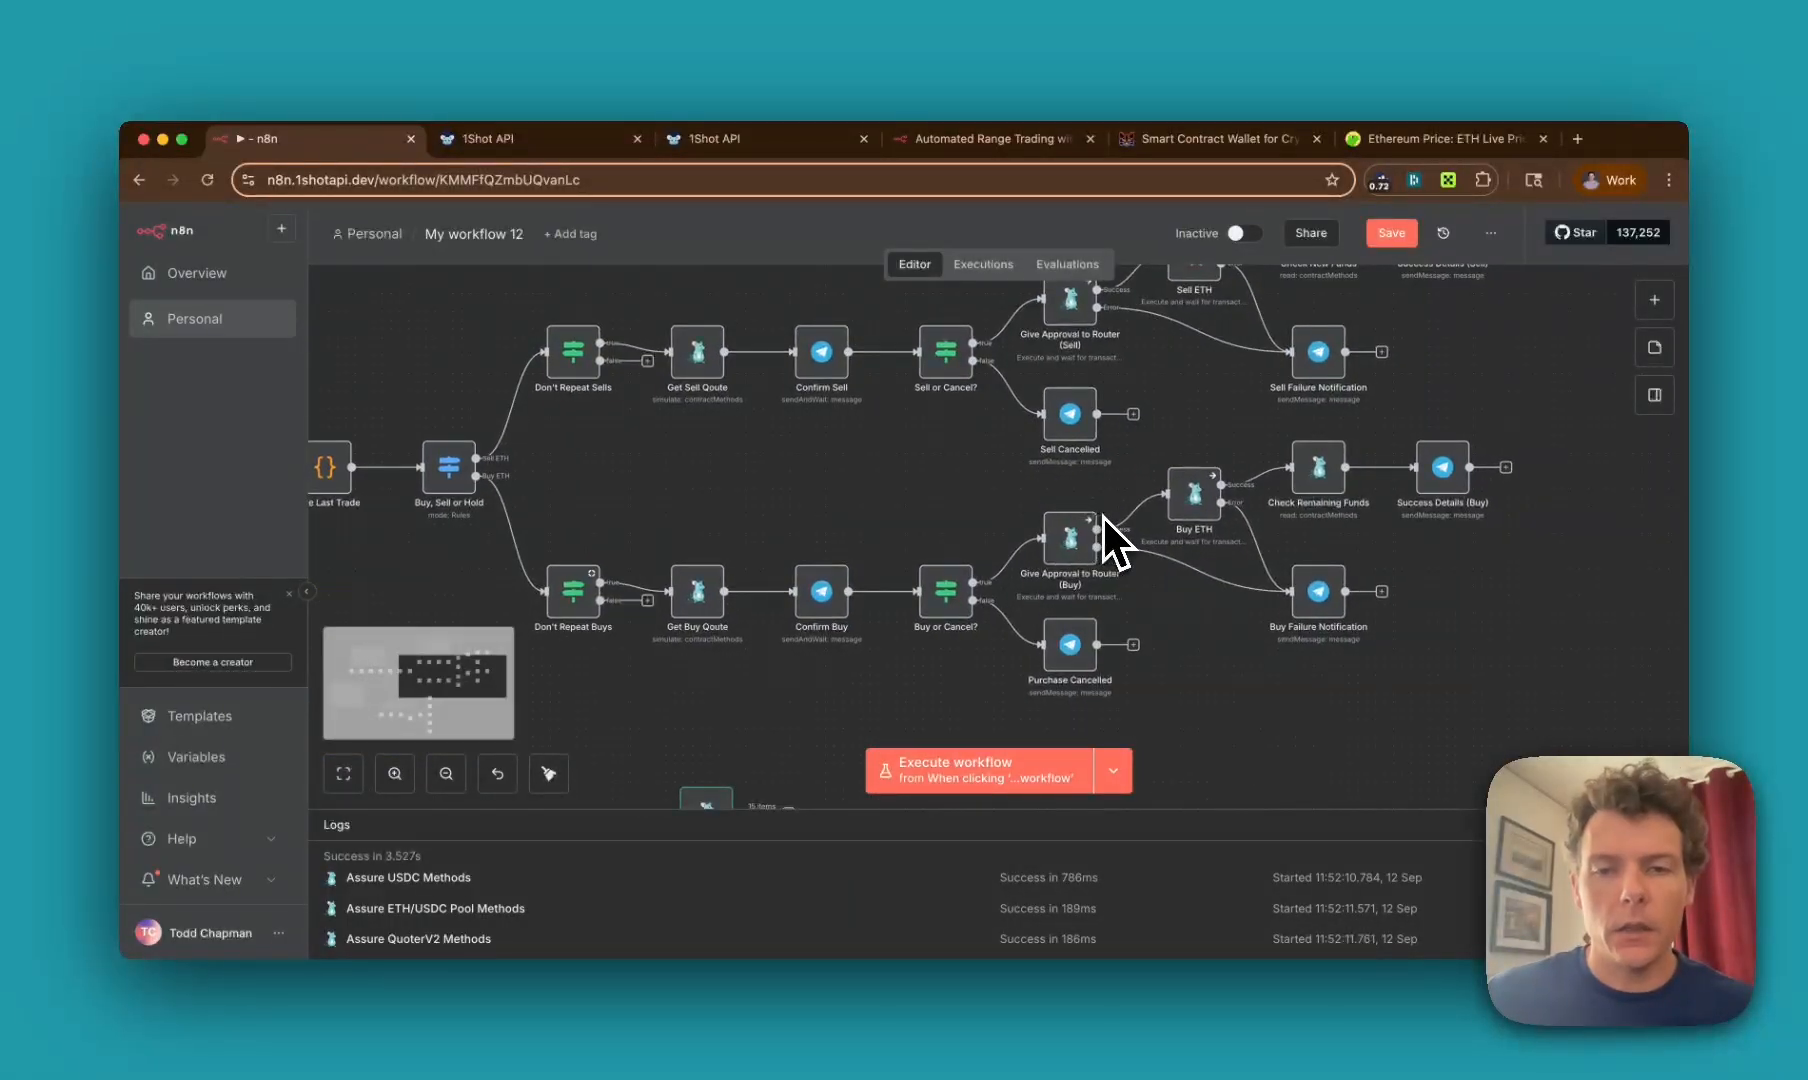
{"action": "scroll", "coordinate": [1102, 514], "scroll_direction": "up", "scroll_amount": 3}
{"action": "scroll", "coordinate": [1102, 514], "scroll_direction": "right", "scroll_amount": 2}
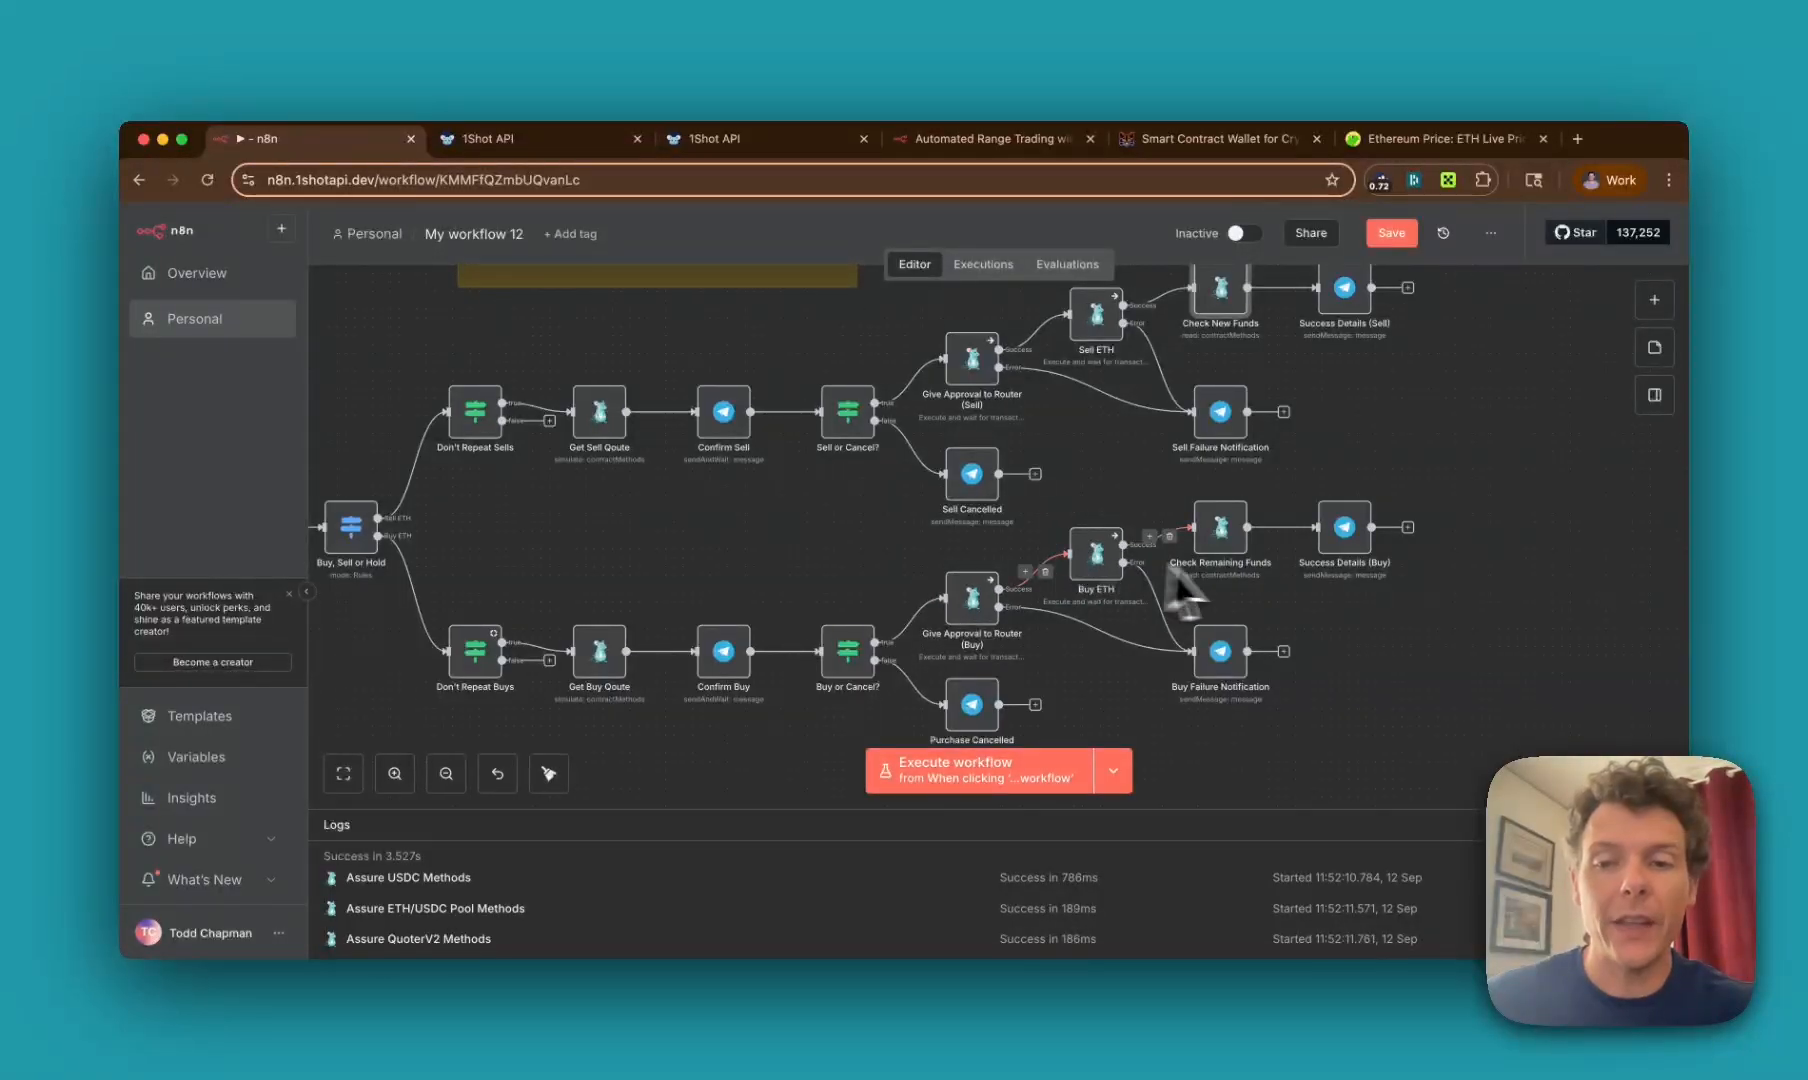
Step: Open the Telegram credential used by the Success Details (Buy) node
{"action": "scroll", "coordinate": [1367, 620], "scroll_direction": "right", "scroll_amount": 5}
{"action": "scroll", "coordinate": [1367, 620], "scroll_direction": "down", "scroll_amount": 1}
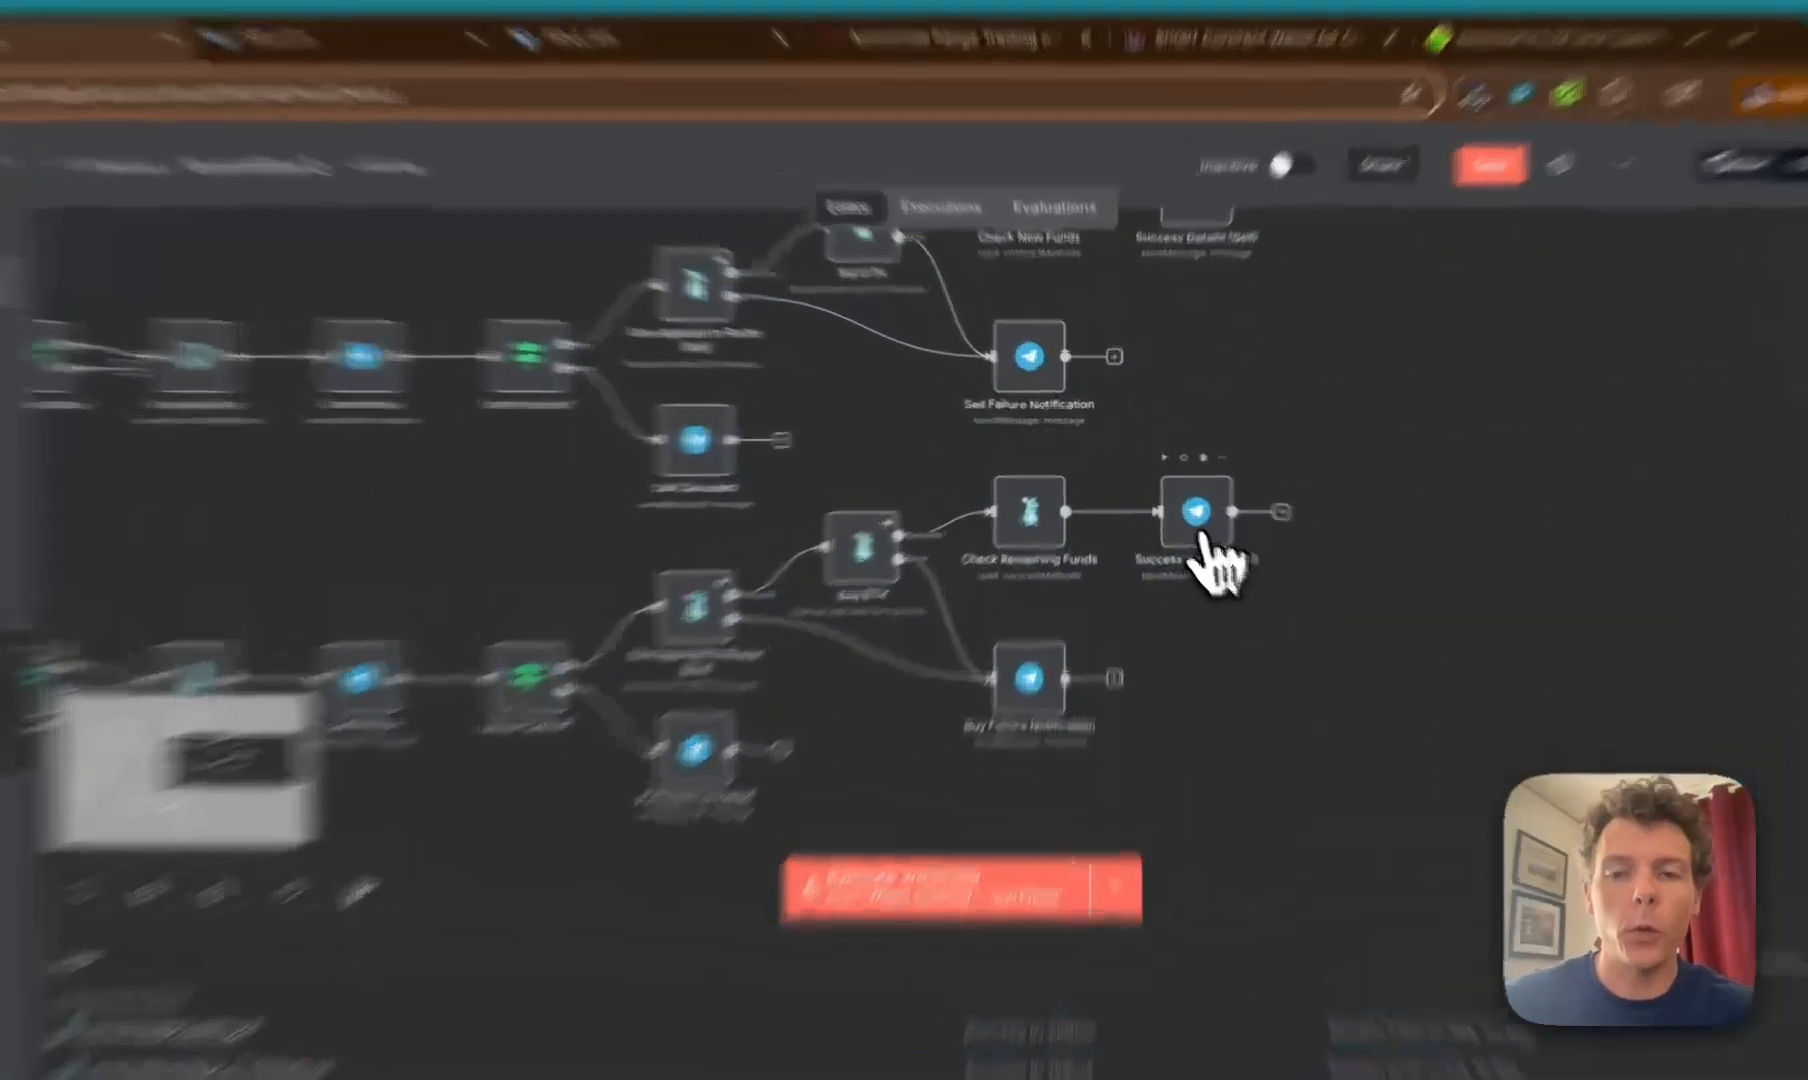
{"action": "double_click", "coordinate": [1200, 530]}
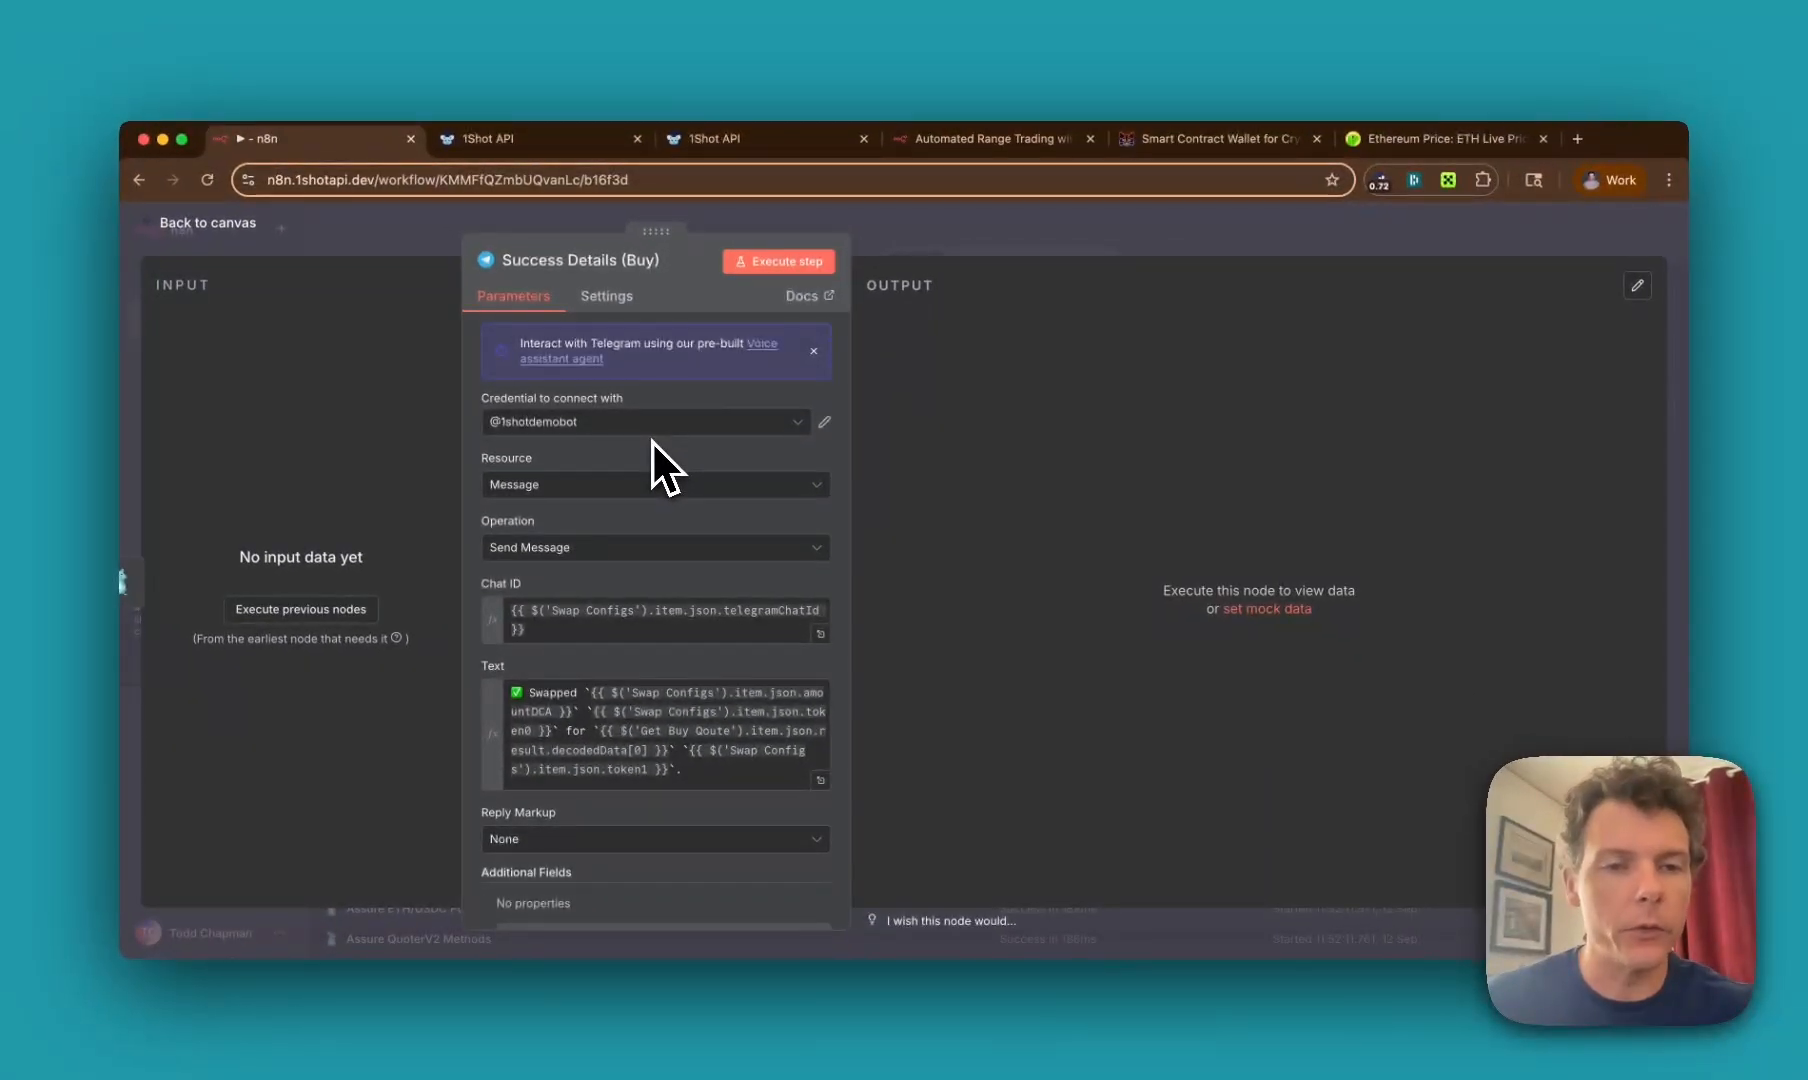
{"action": "left_click", "coordinate": [824, 421]}
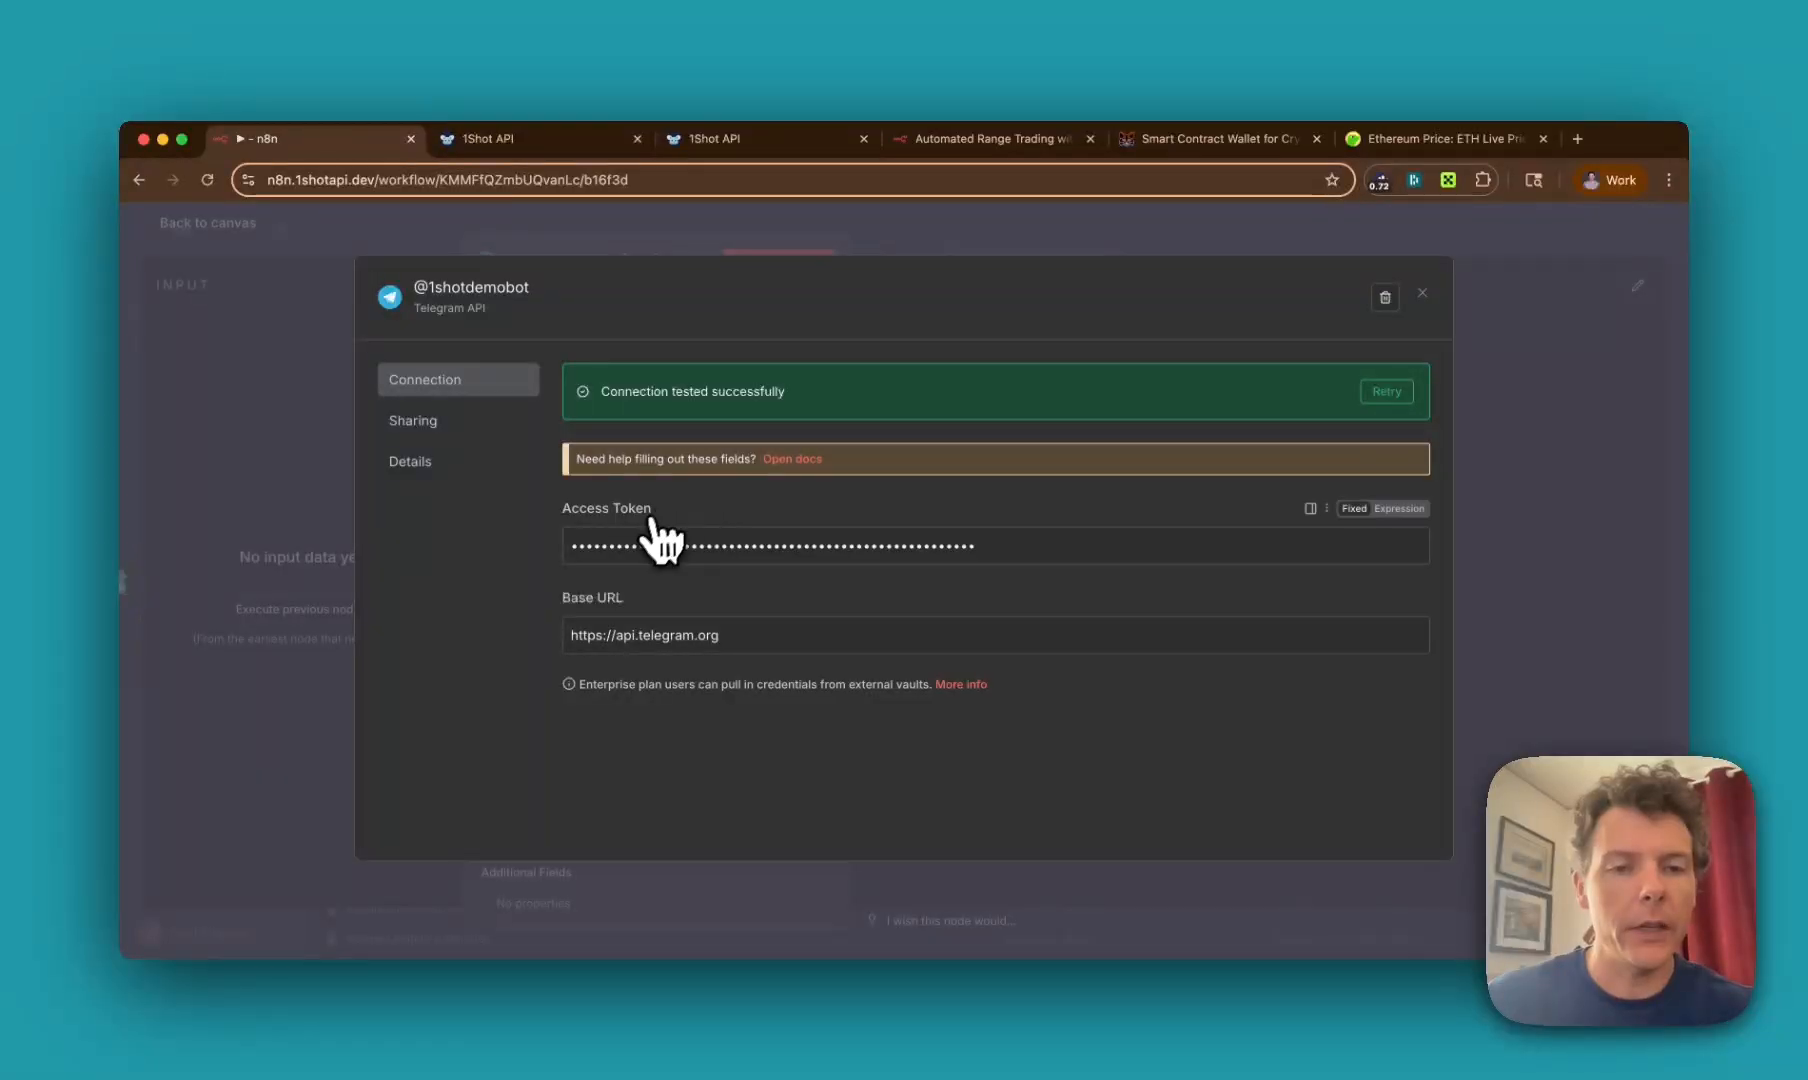
Step: Switch to Telegram, search the chats for BotFather and open its conversation
{"action": "left_click", "coordinate": [1251, 1072]}
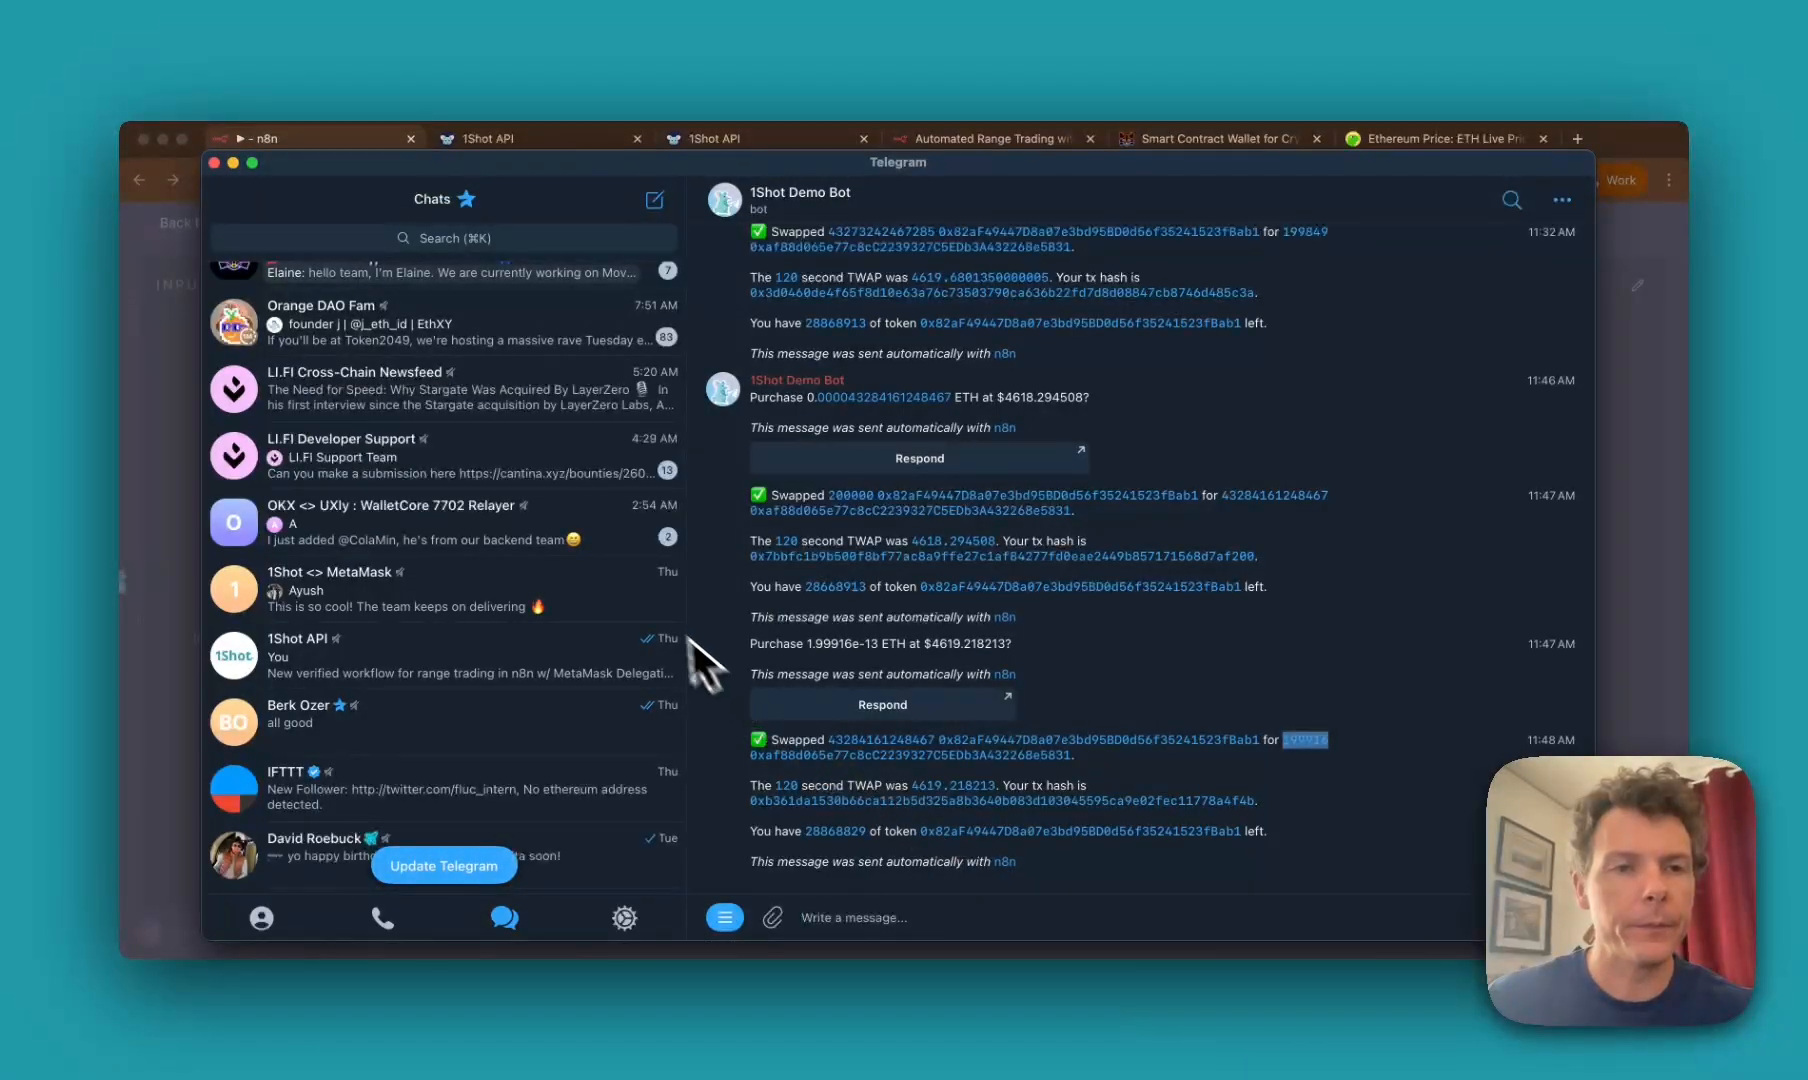
{"action": "left_click", "coordinate": [462, 239]}
{"action": "type", "text": "Bot"}
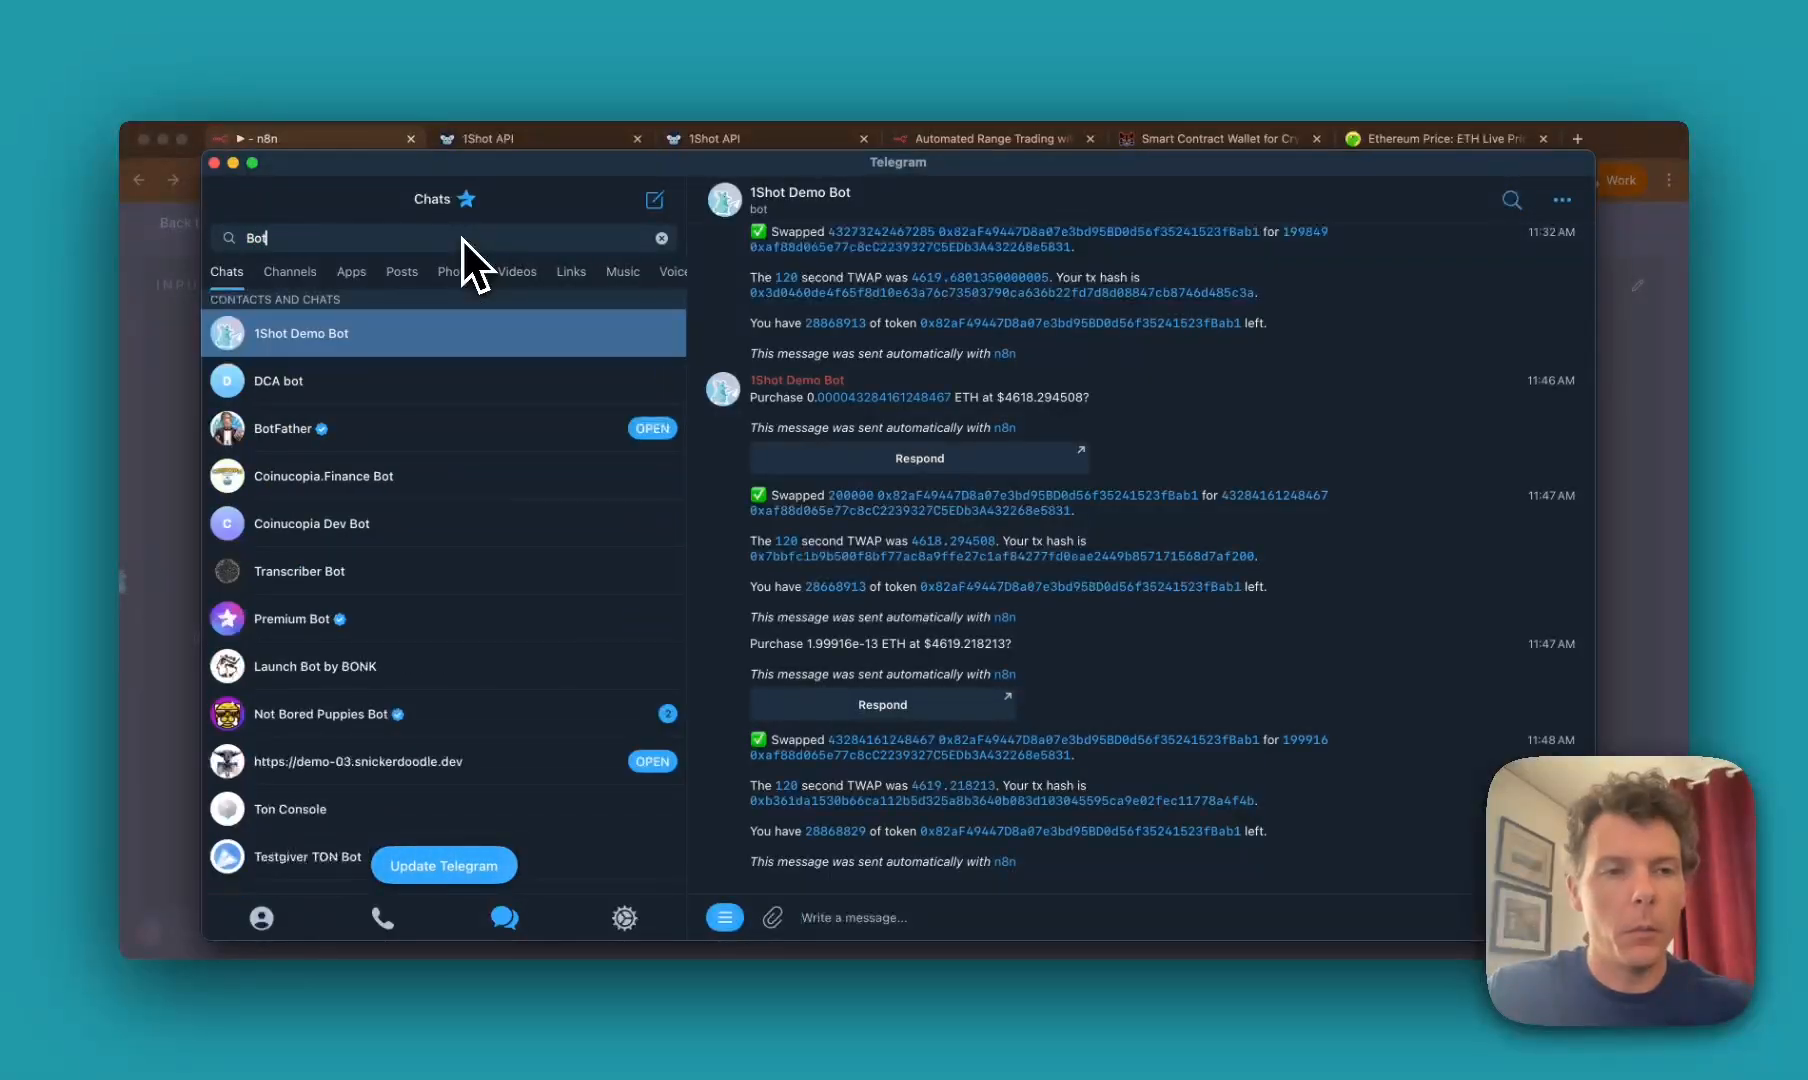
{"action": "type", "text": "Fath"}
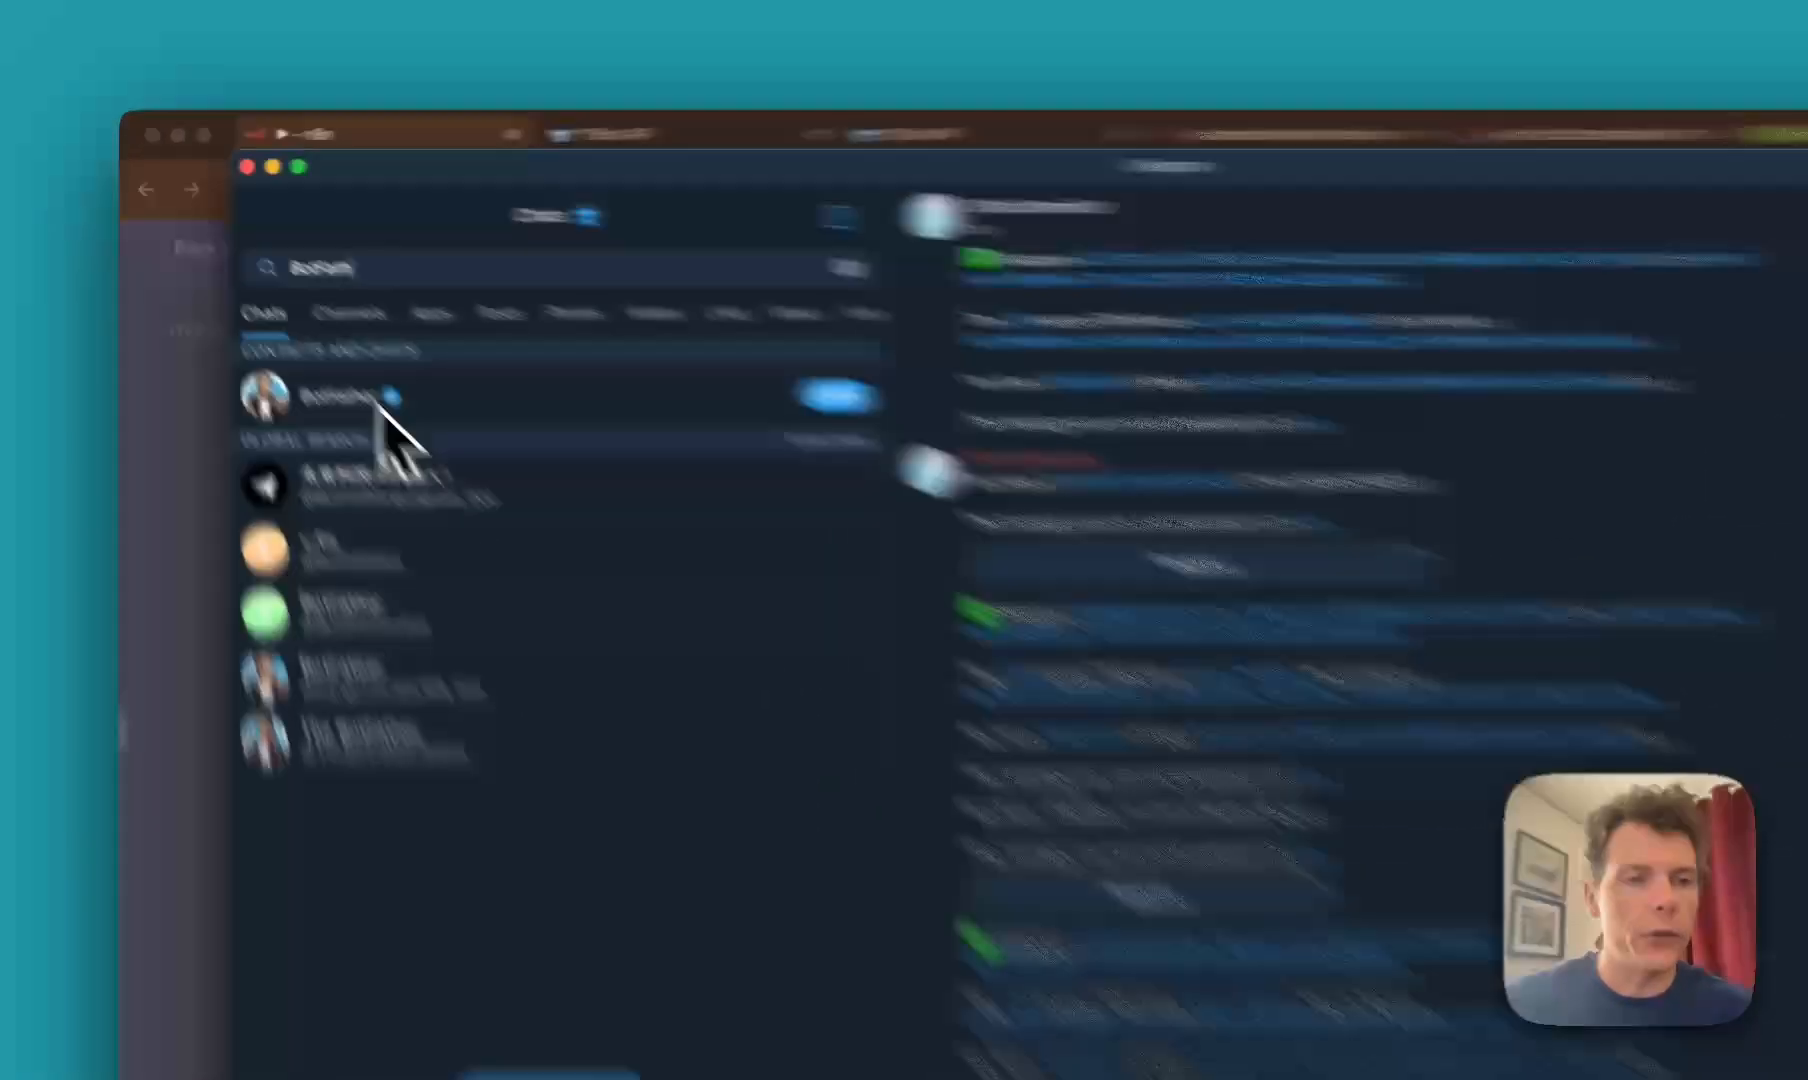
{"action": "left_click", "coordinate": [381, 338]}
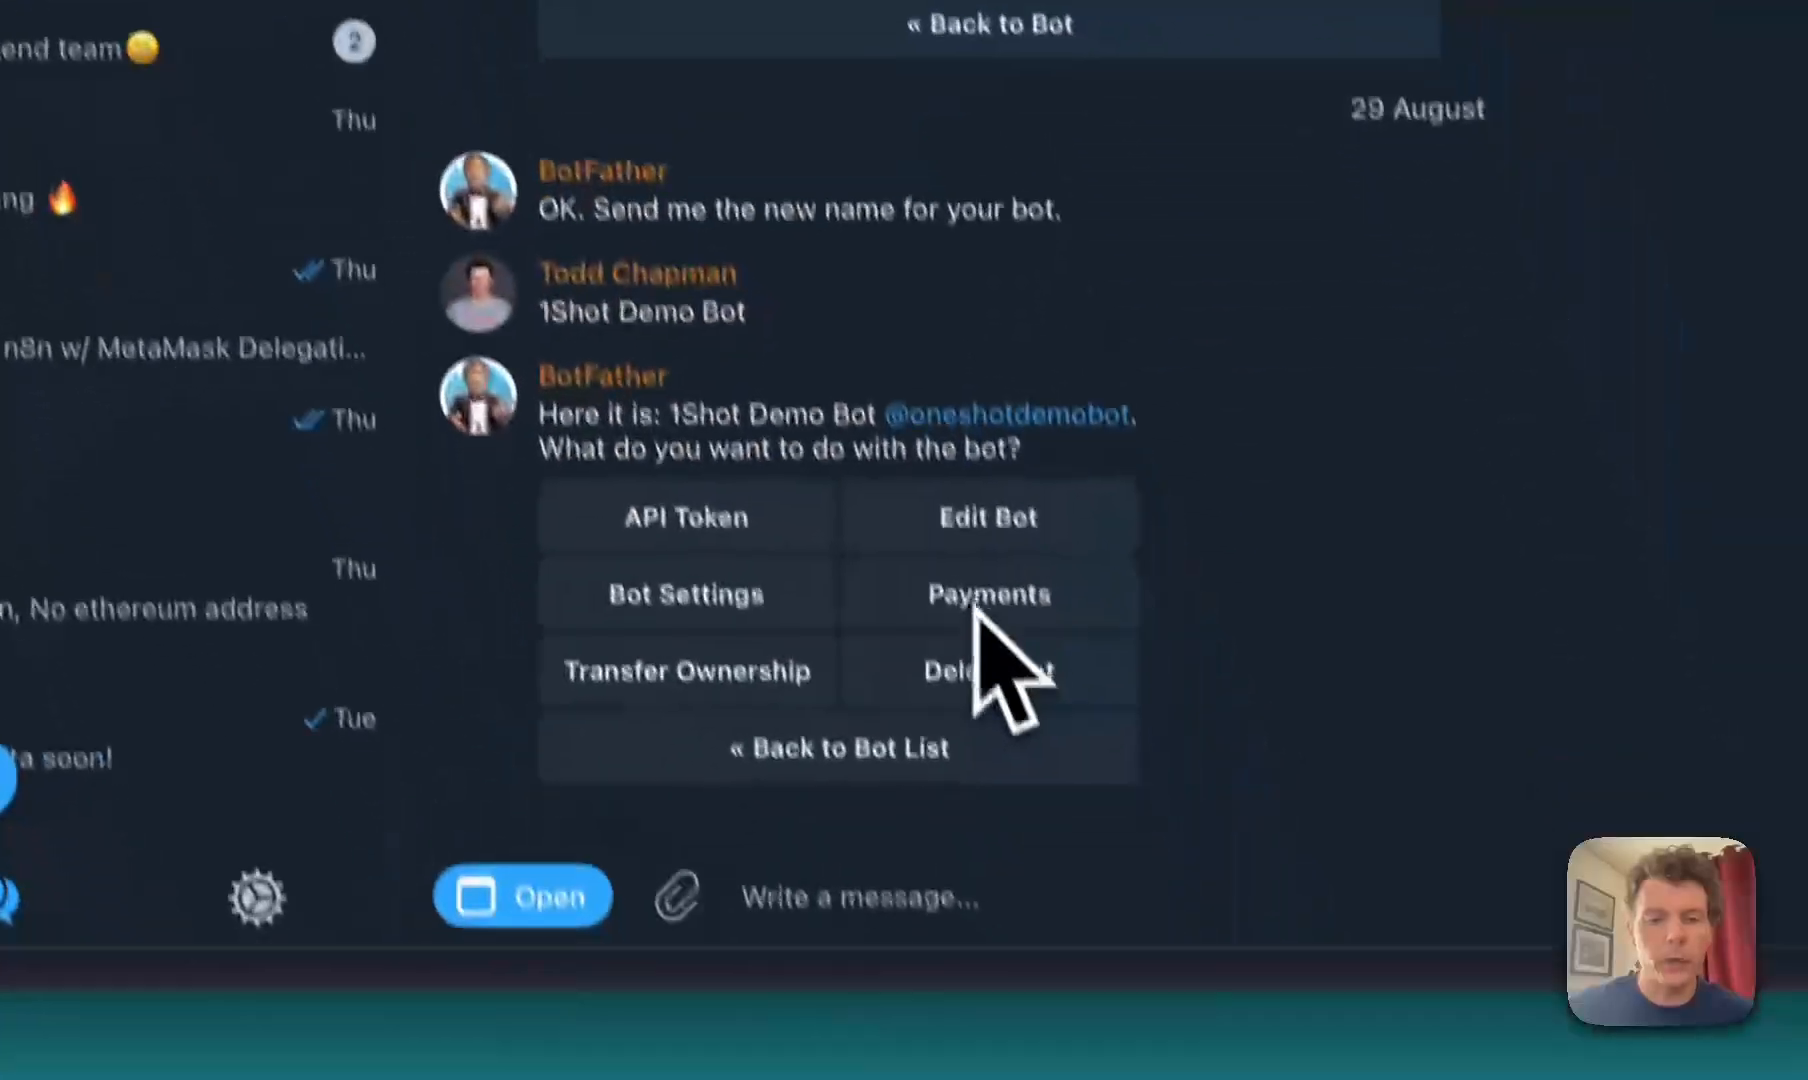
Step: Return to BotFather's bot list and draft the /newbot command without sending it
{"action": "left_click", "coordinate": [850, 728]}
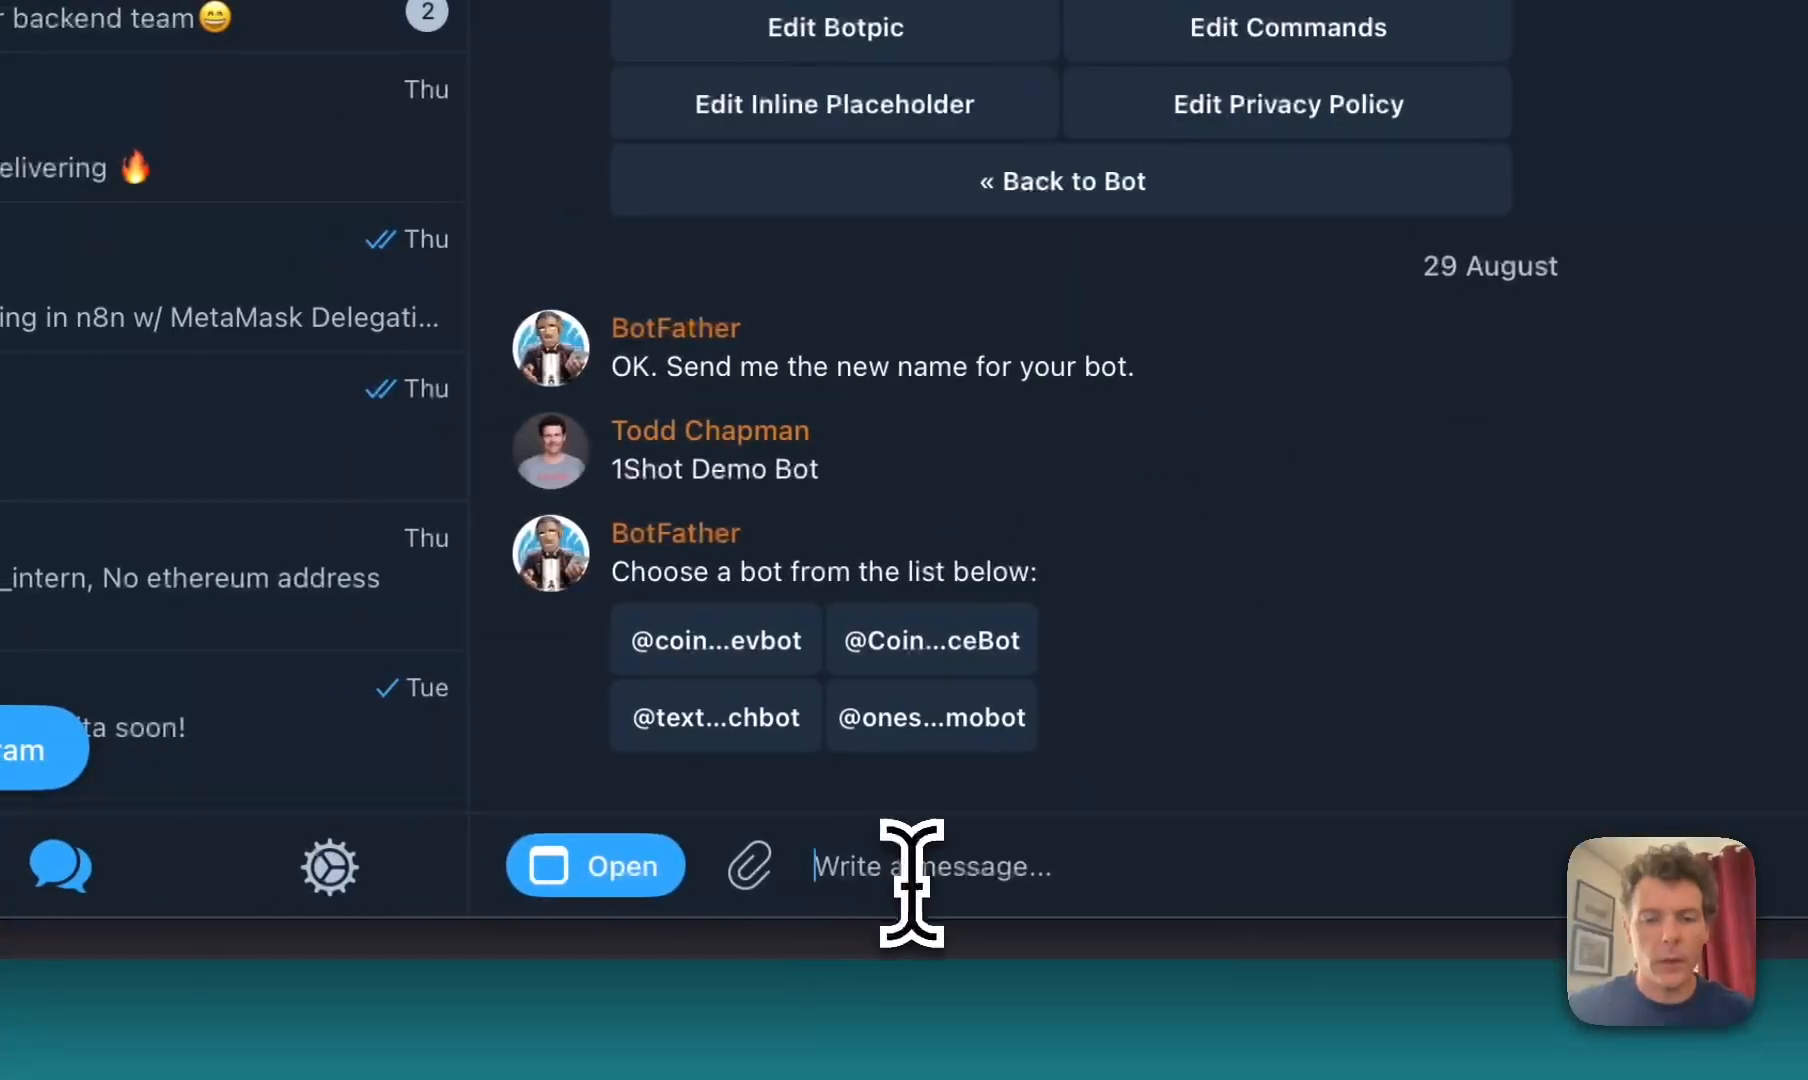
{"action": "type", "text": "/newb"}
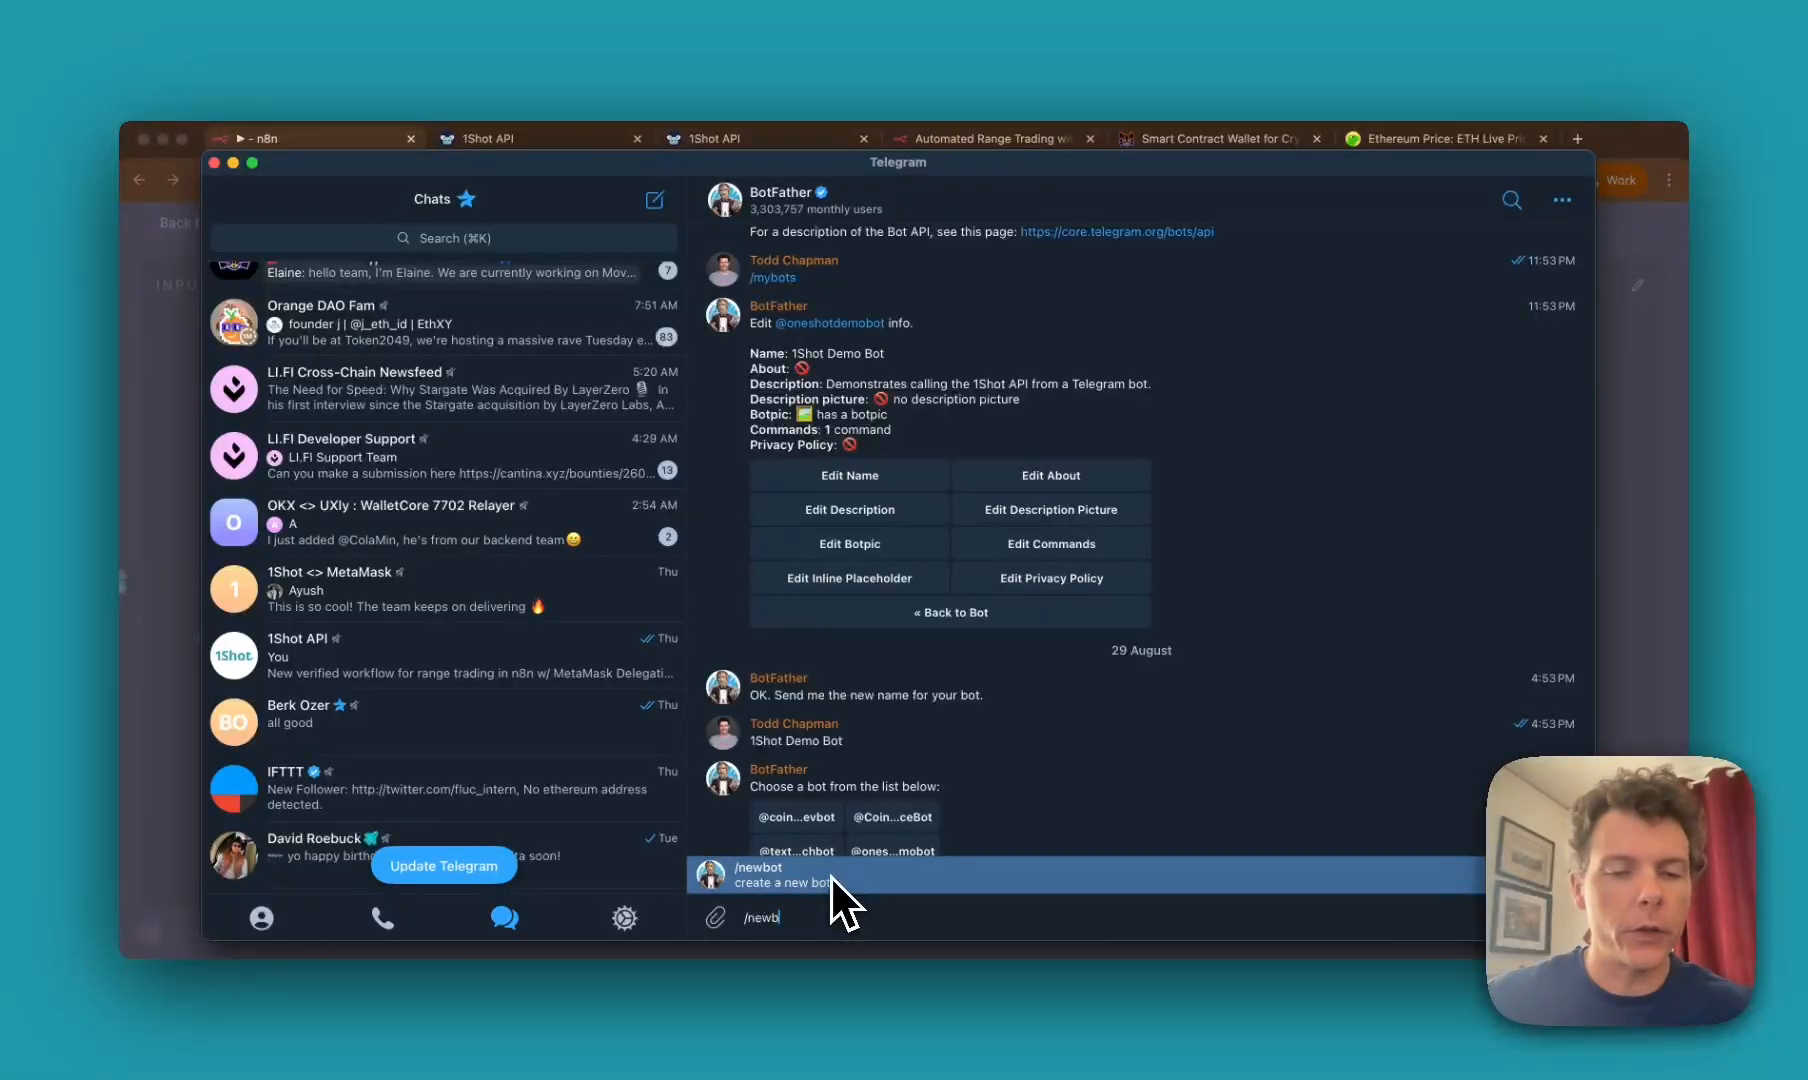
{"action": "left_click", "coordinate": [831, 876]}
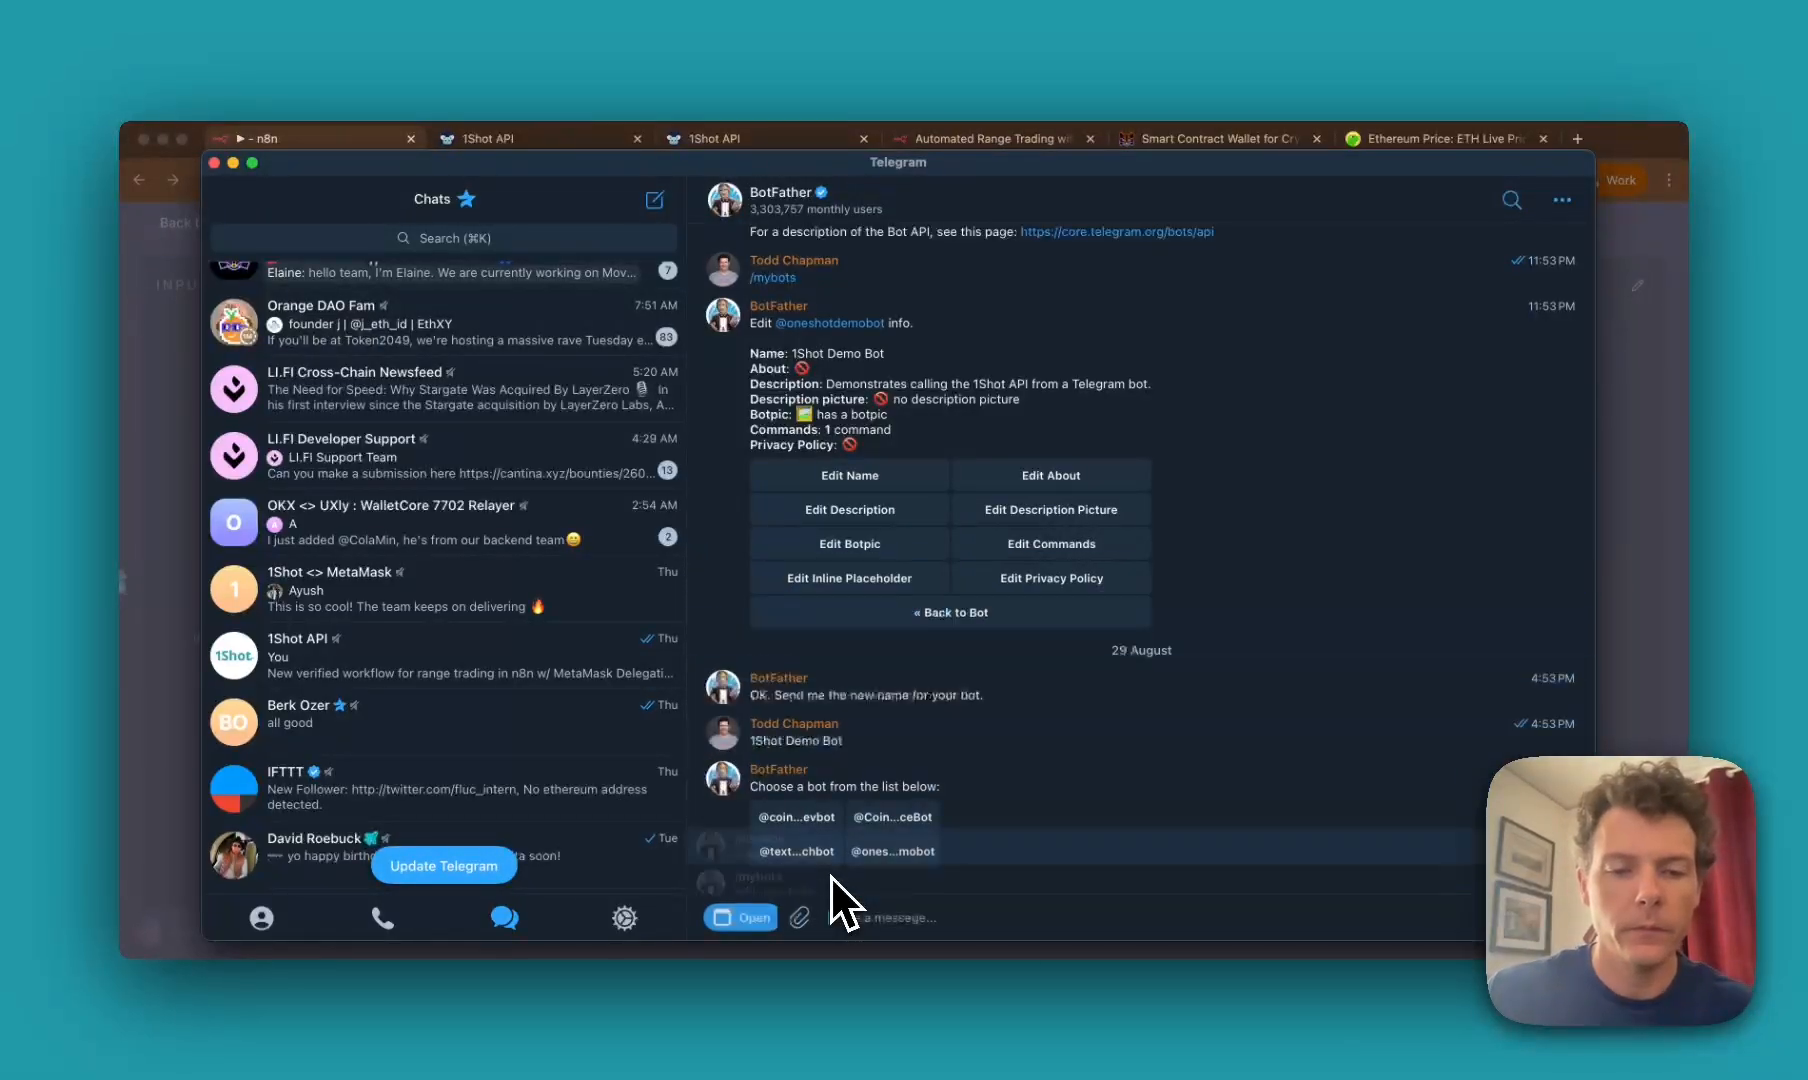
Step: Select the 1Shot demo bot in BotFather's bot list and display its API token
{"action": "left_click", "coordinate": [891, 853]}
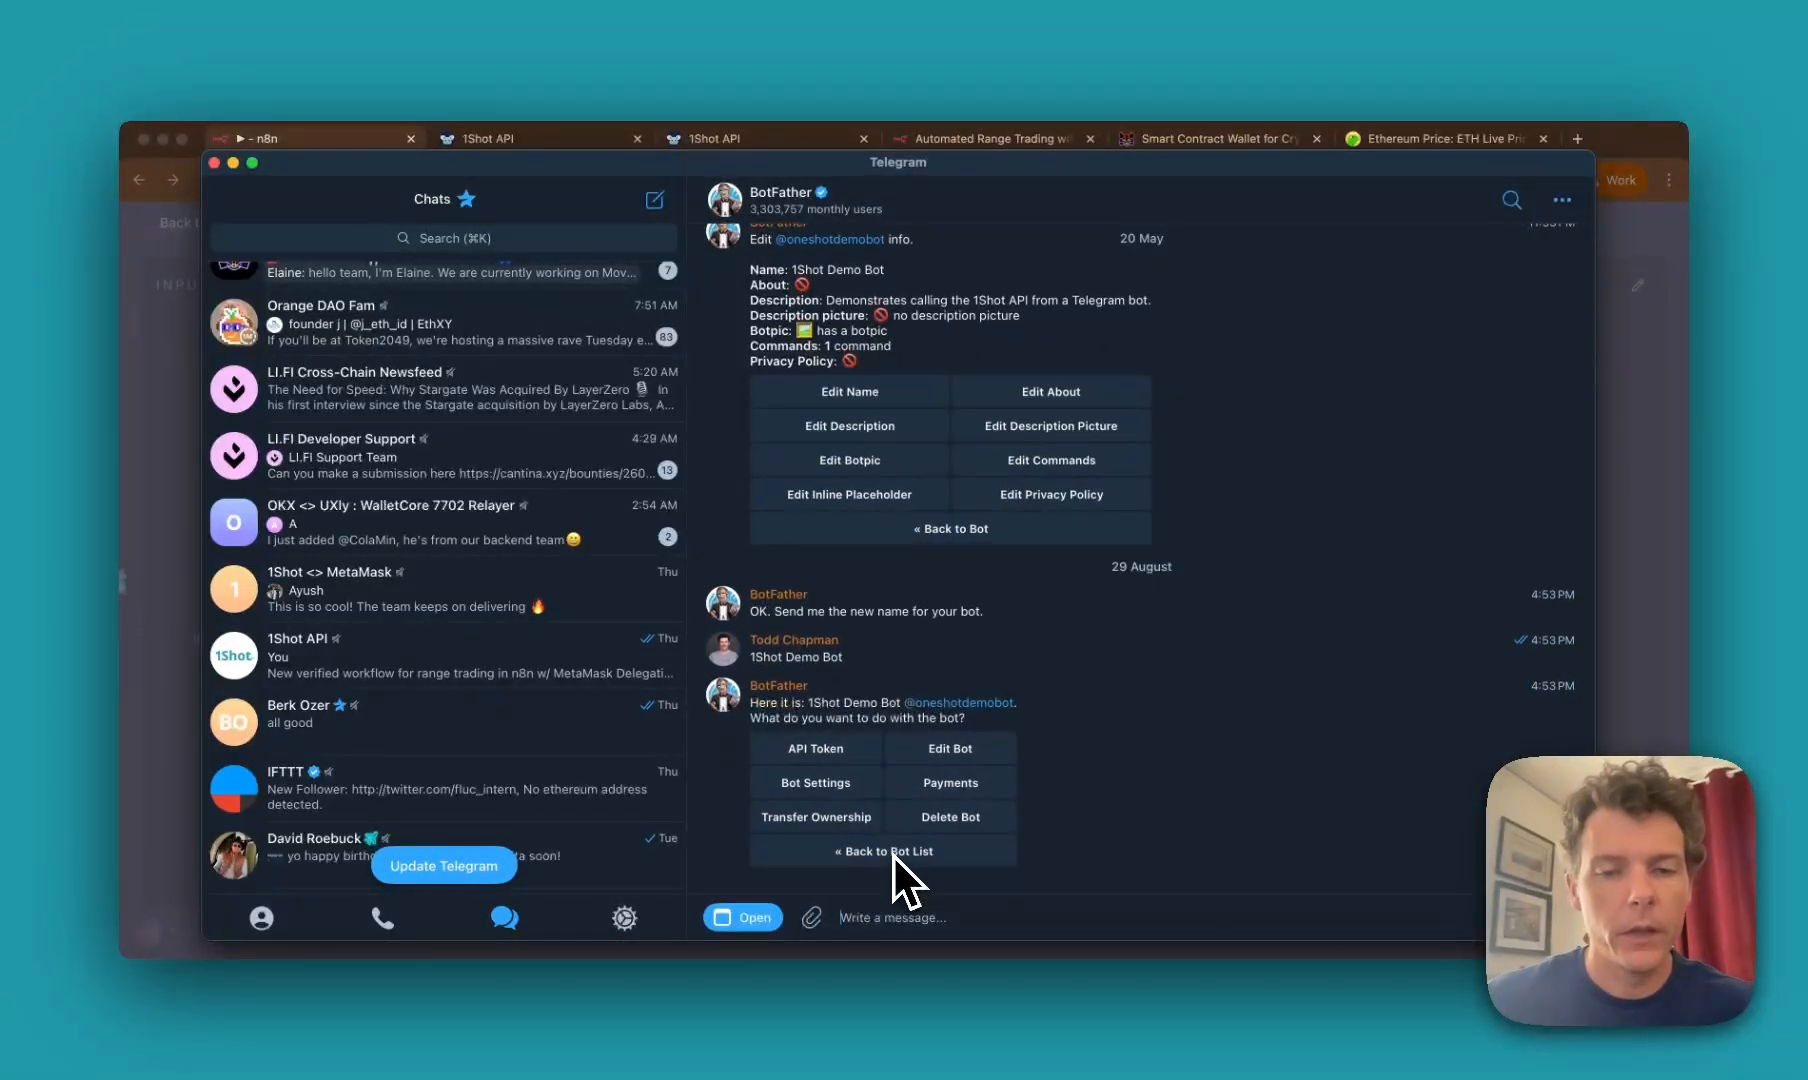
{"action": "left_click", "coordinate": [826, 752]}
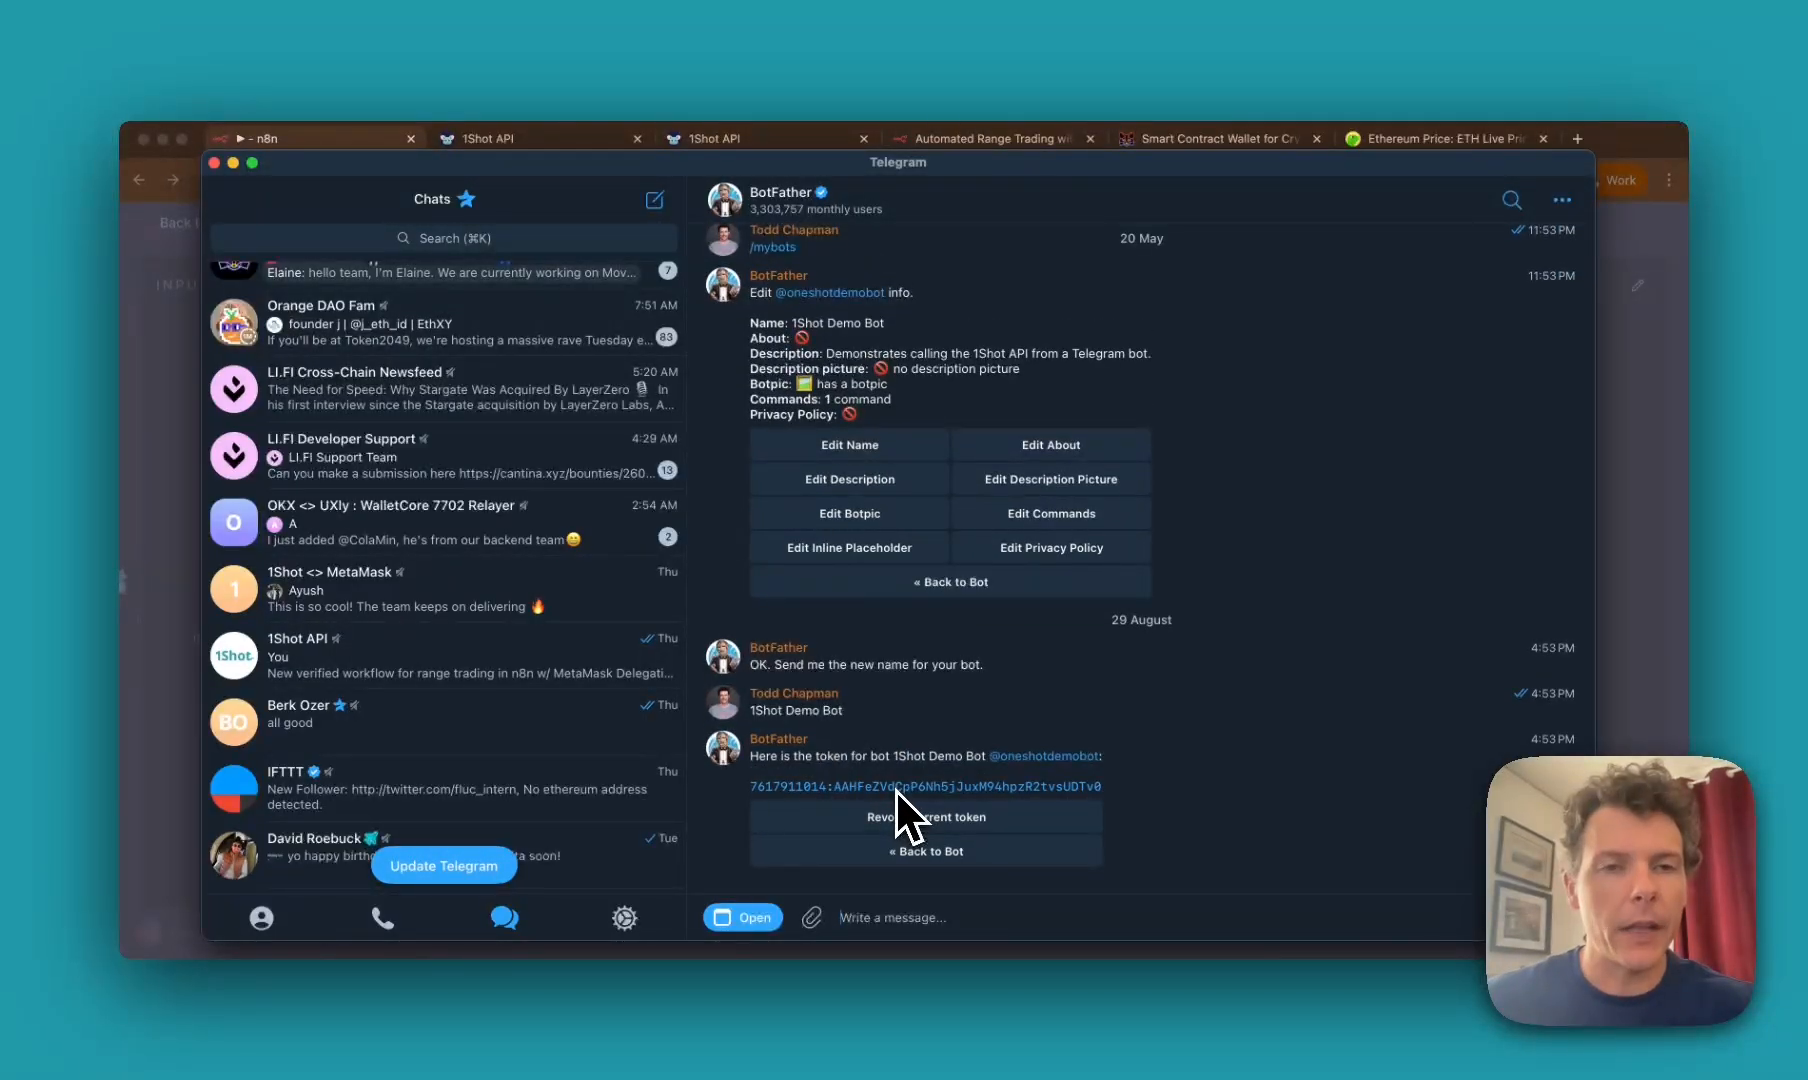
Step: Switch back to n8n, close the Telegram credential and return from the Success Details (Buy) node to the canvas
{"action": "left_click", "coordinate": [167, 530]}
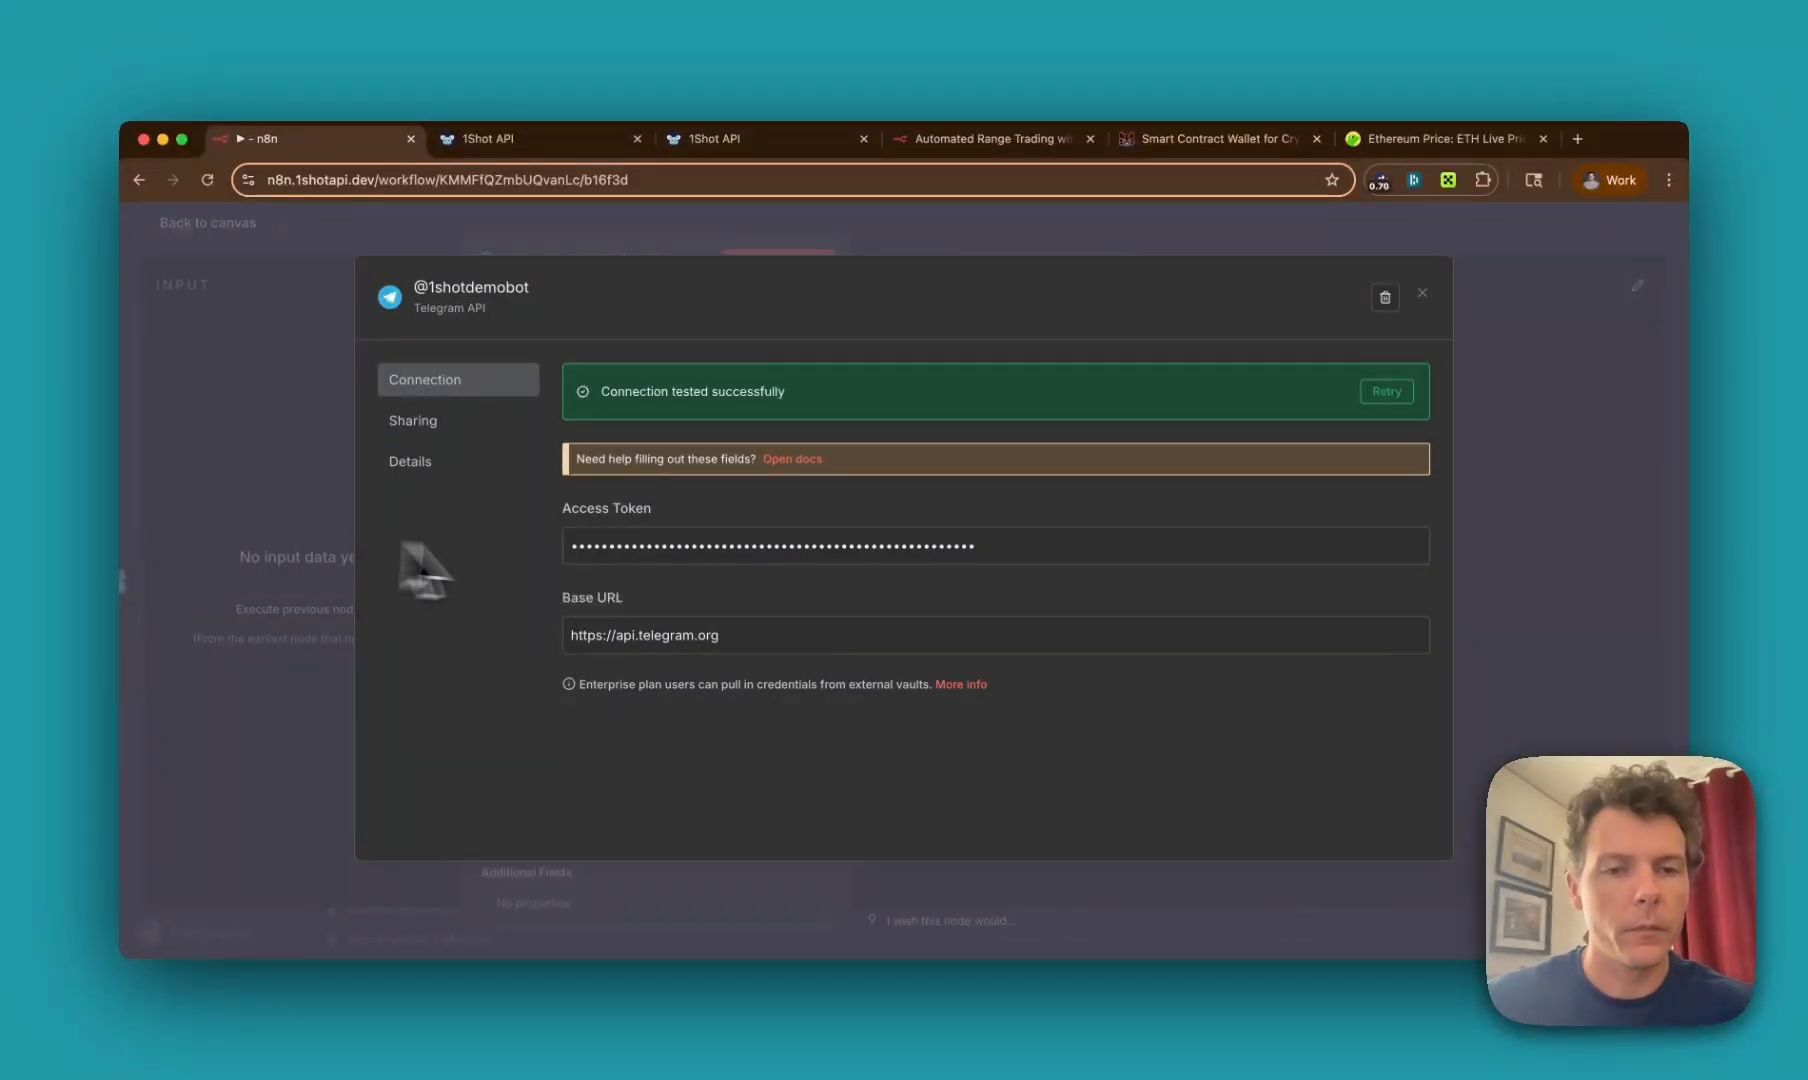
{"action": "left_click", "coordinate": [1421, 298]}
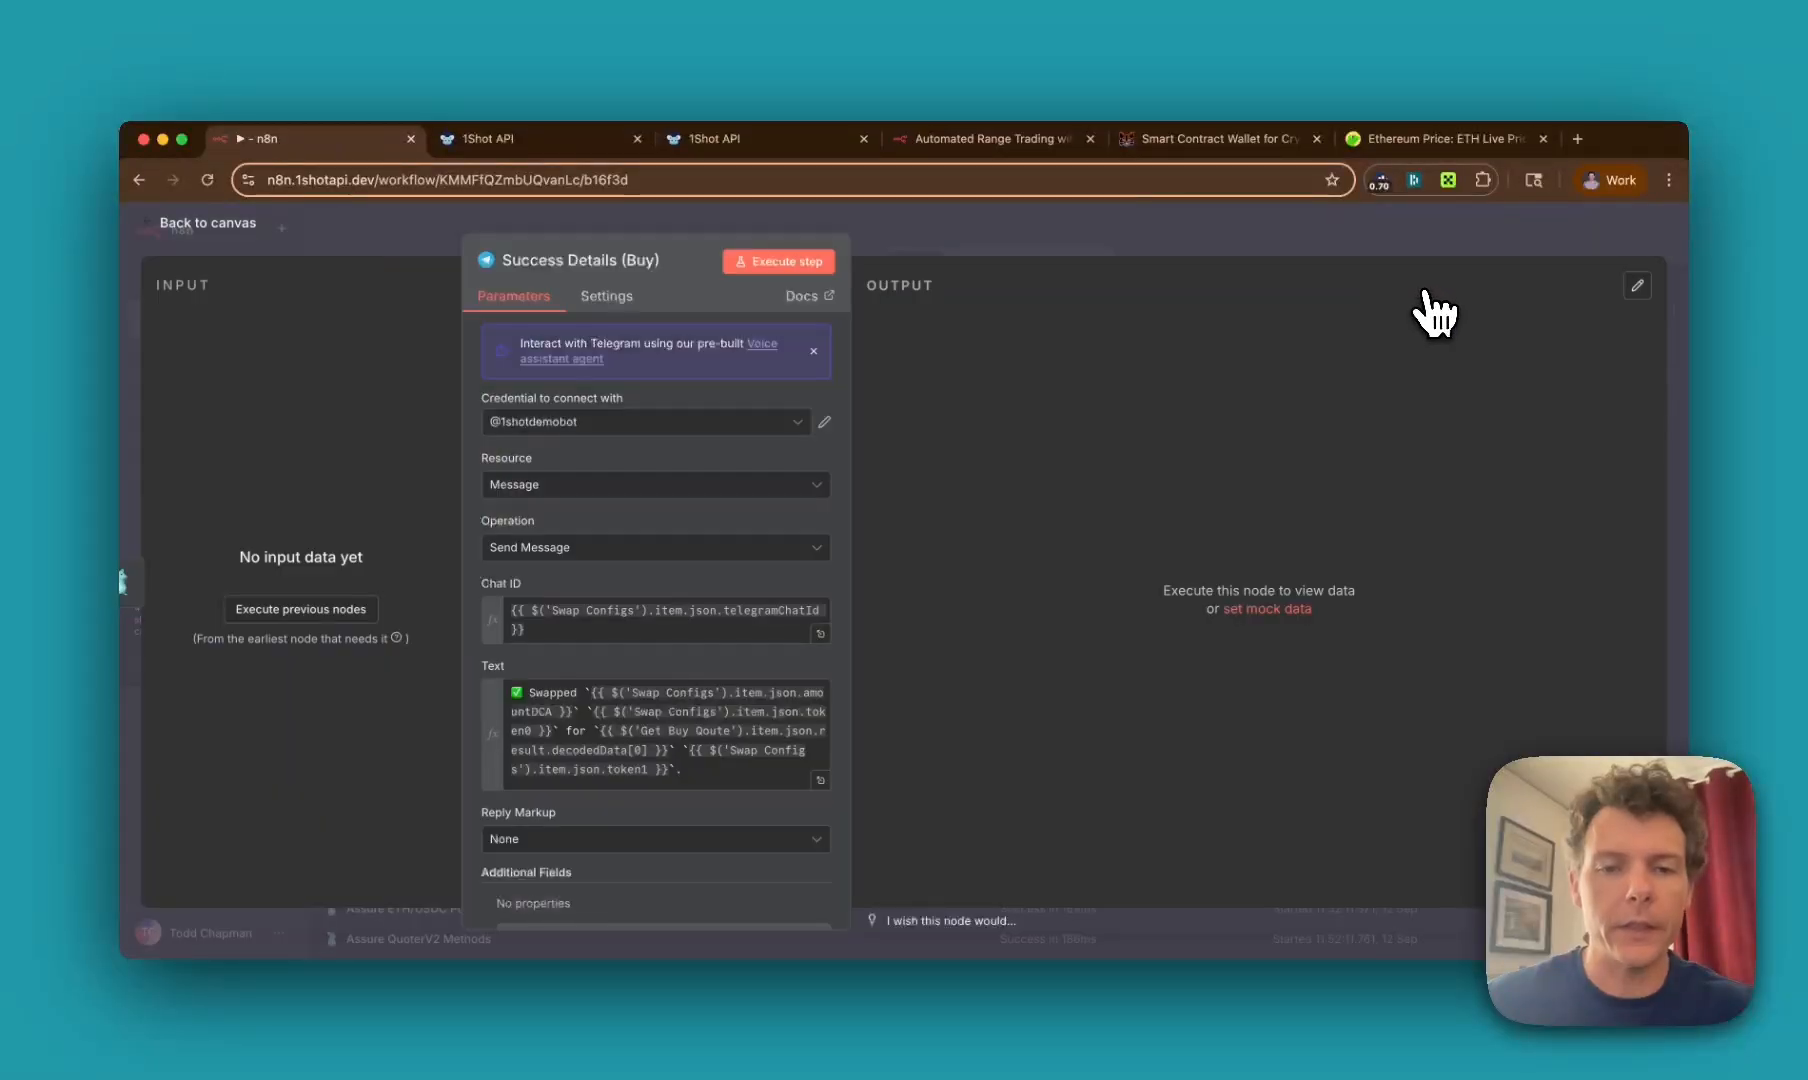
{"action": "left_click", "coordinate": [410, 233]}
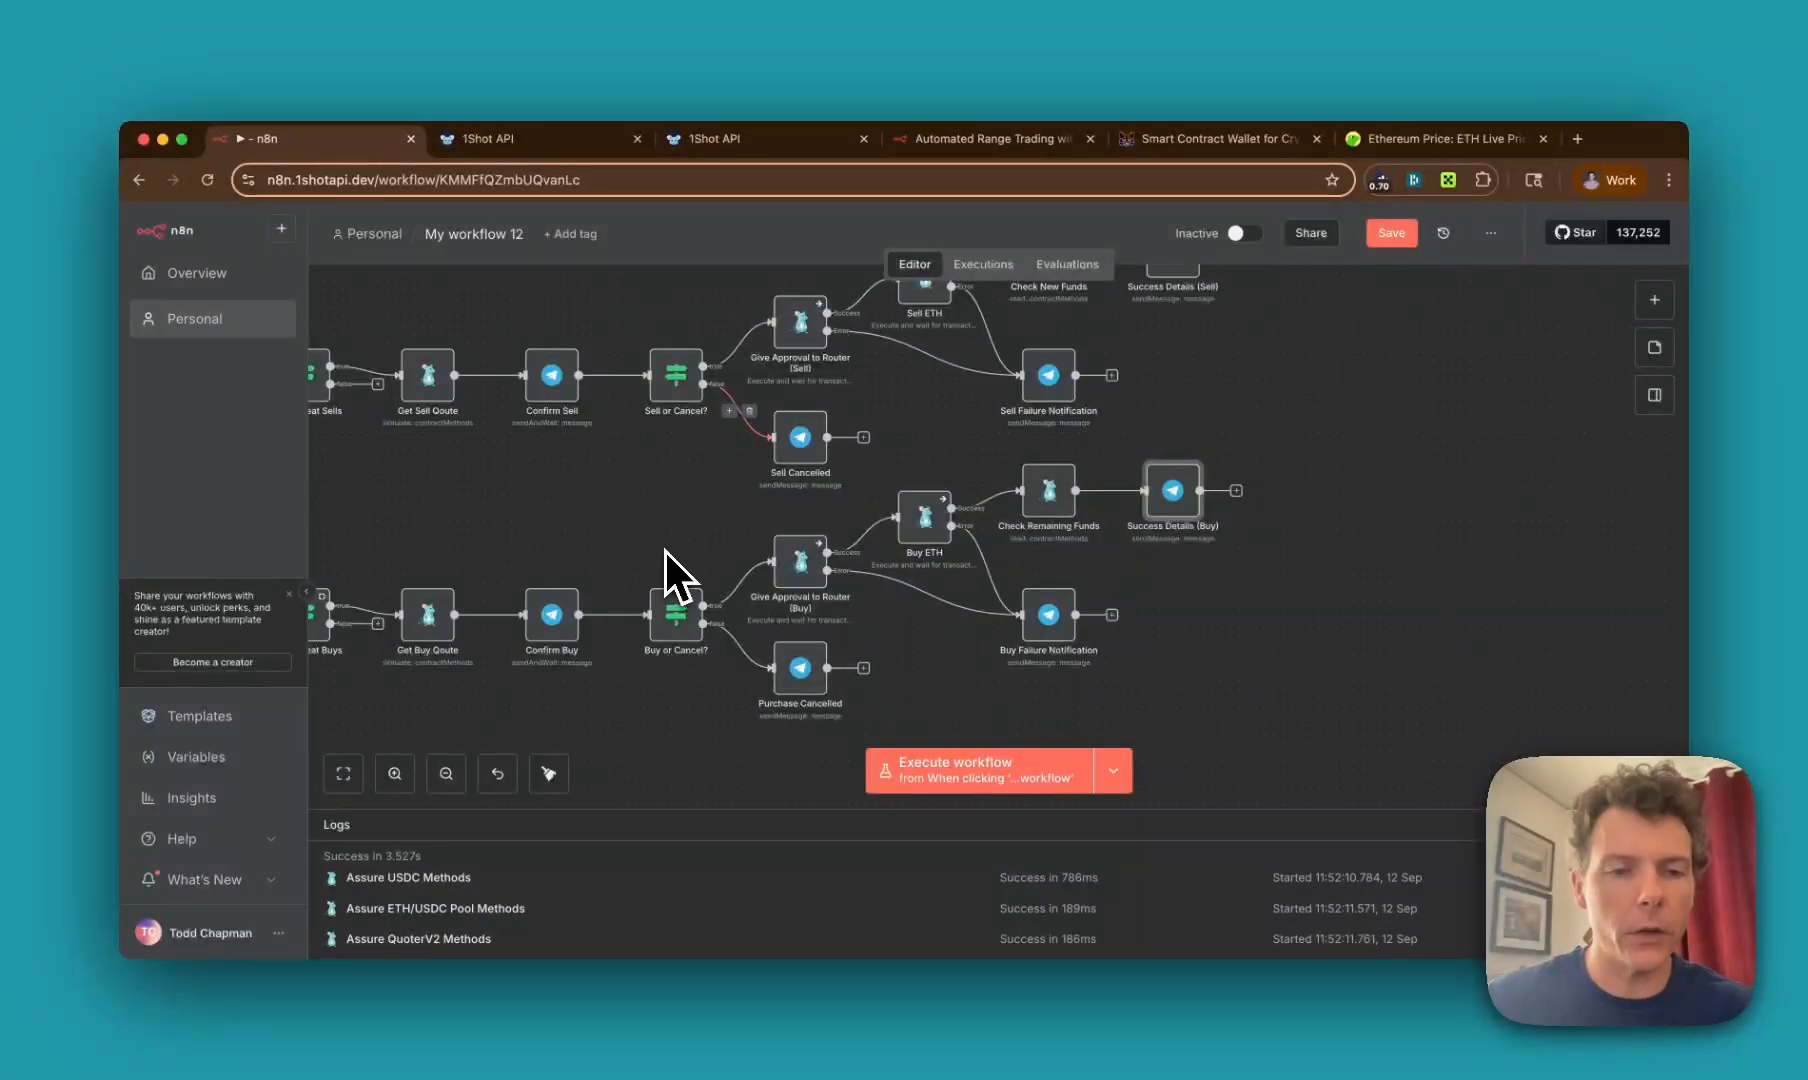
Step: Examine the node chain from Schedule Trigger and Swap Configs through Buy, Sell or Hold on the canvas
{"action": "scroll", "coordinate": [663, 553], "scroll_direction": "down", "scroll_amount": 3}
{"action": "scroll", "coordinate": [663, 553], "scroll_direction": "left", "scroll_amount": 3}
{"action": "scroll", "coordinate": [662, 557], "scroll_direction": "down", "scroll_amount": 2}
{"action": "scroll", "coordinate": [662, 557], "scroll_direction": "left", "scroll_amount": 2}
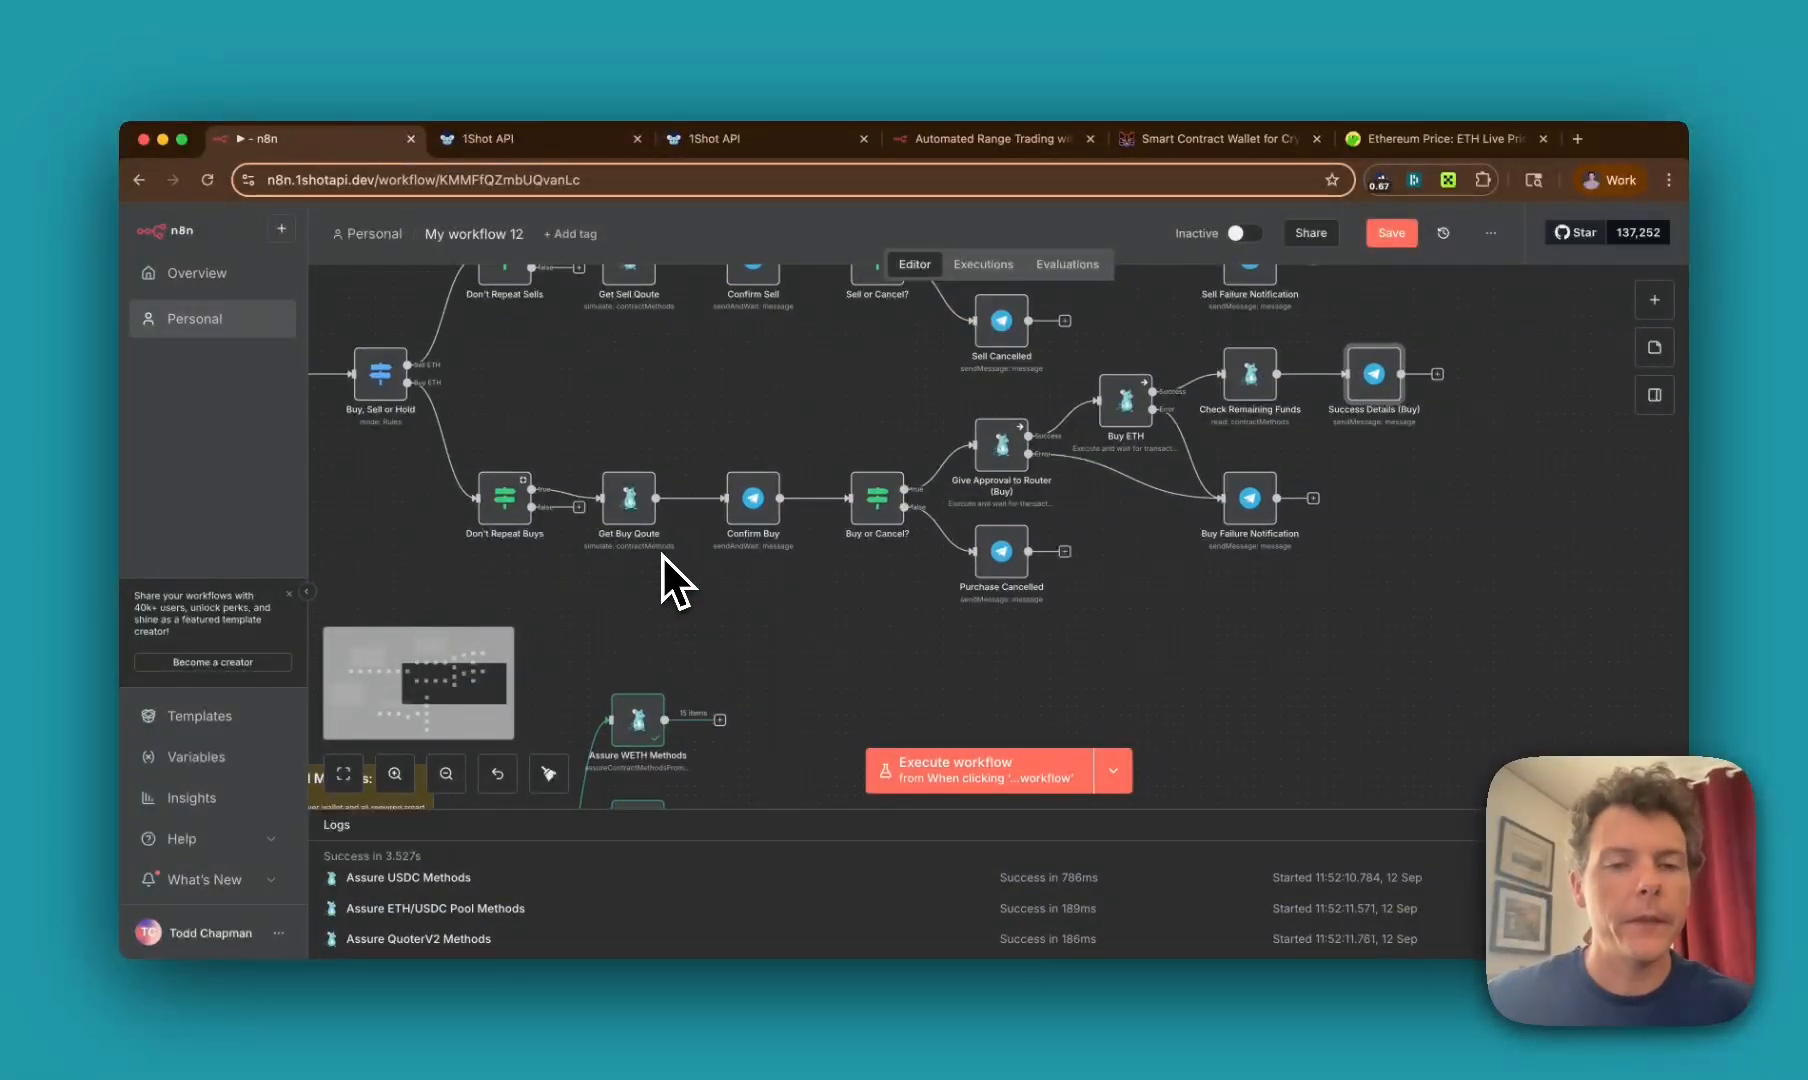
{"action": "scroll", "coordinate": [931, 619], "scroll_direction": "left", "scroll_amount": 10}
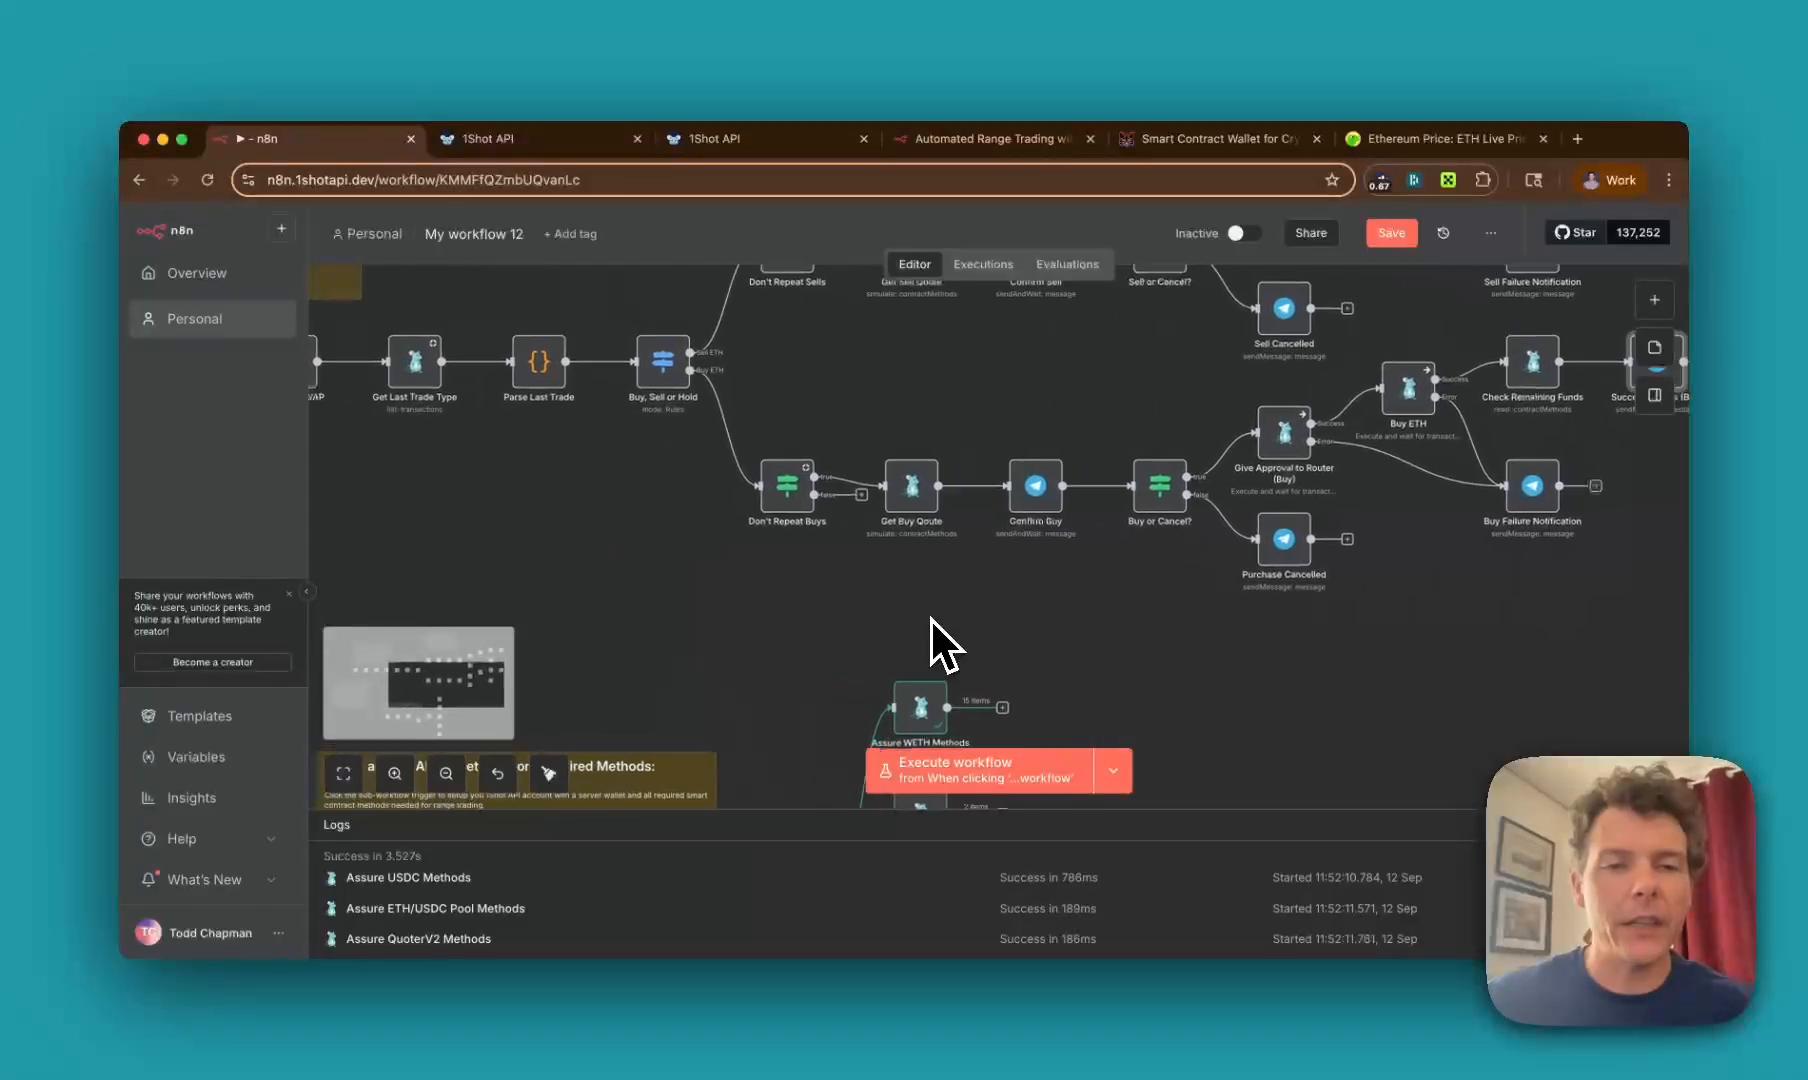
{"action": "scroll", "coordinate": [931, 619], "scroll_direction": "left", "scroll_amount": 5}
{"action": "scroll", "coordinate": [931, 619], "scroll_direction": "up", "scroll_amount": 2}
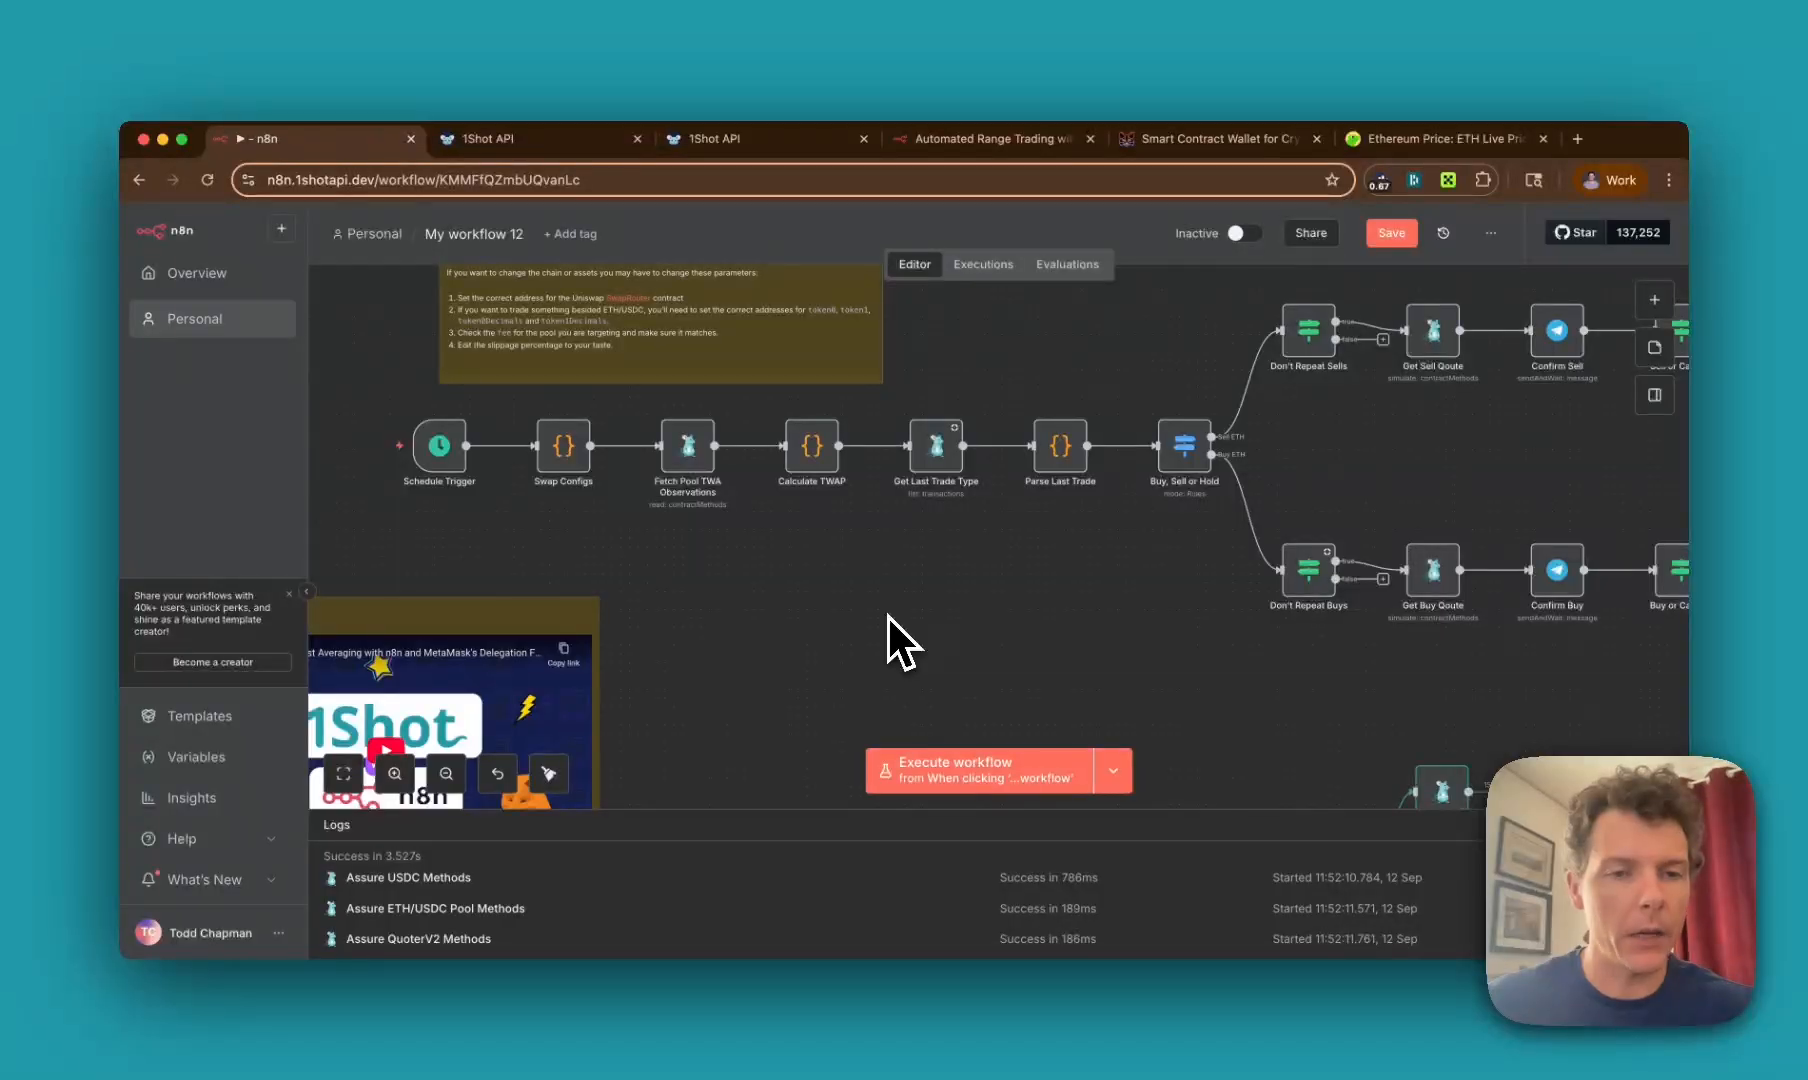
{"action": "scroll", "coordinate": [887, 614], "scroll_direction": "right", "scroll_amount": 3}
{"action": "scroll", "coordinate": [887, 614], "scroll_direction": "up", "scroll_amount": 1}
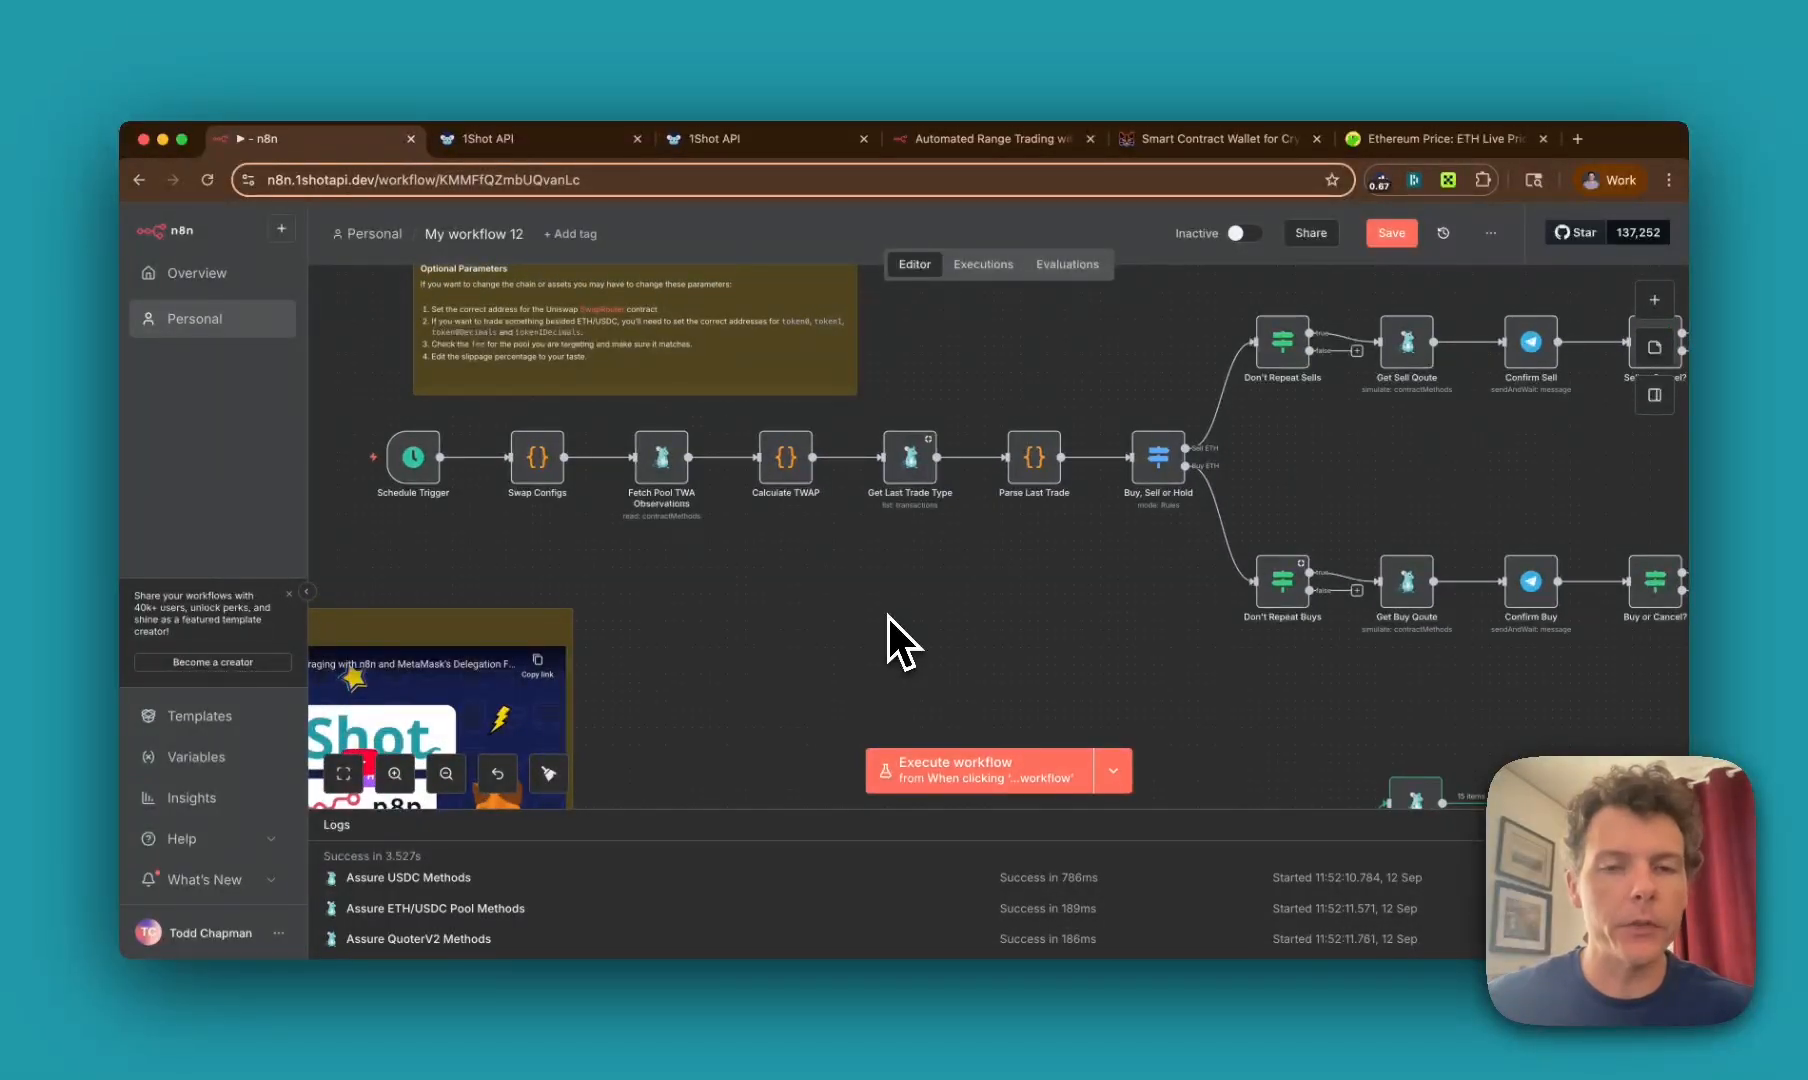
{"action": "scroll", "coordinate": [887, 614], "scroll_direction": "down", "scroll_amount": 5}
{"action": "scroll", "coordinate": [887, 614], "scroll_direction": "right", "scroll_amount": 2}
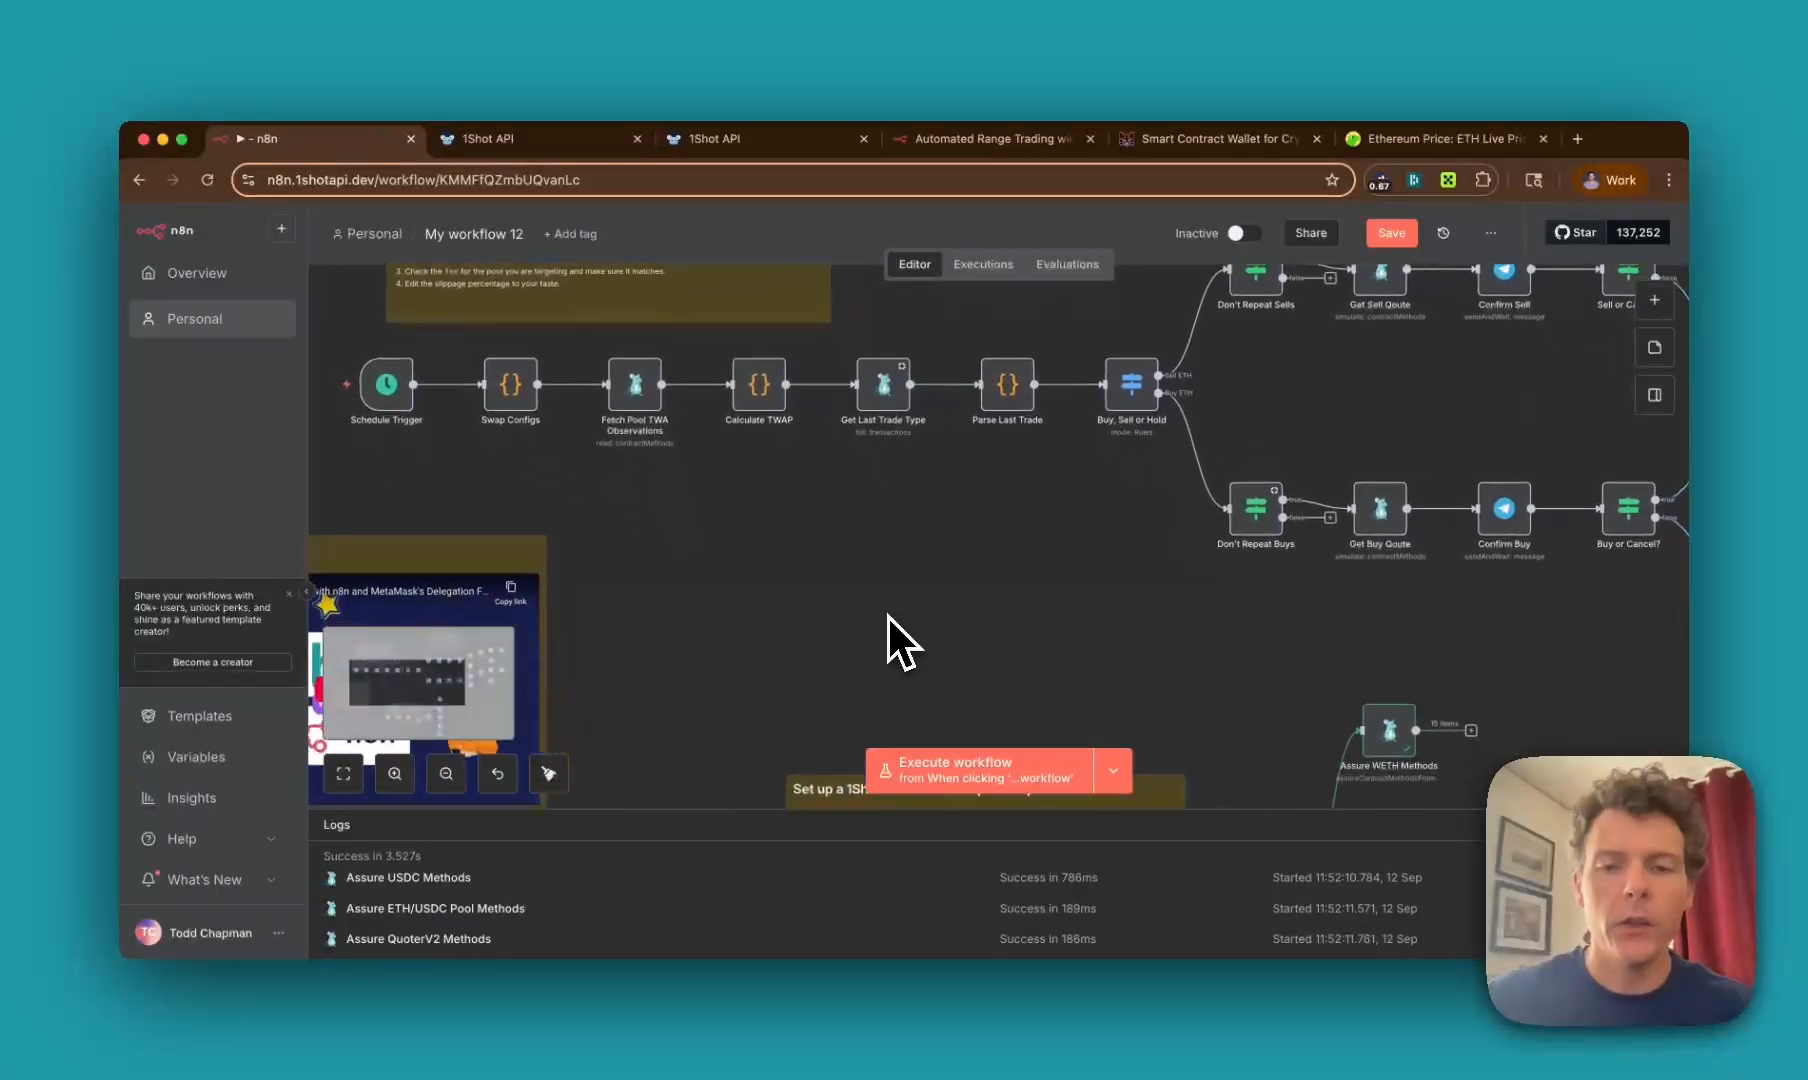
Step: Add a Telegram Trigger node that fires on message to an empty area of the workflow canvas
{"action": "right_click", "coordinate": [772, 567]}
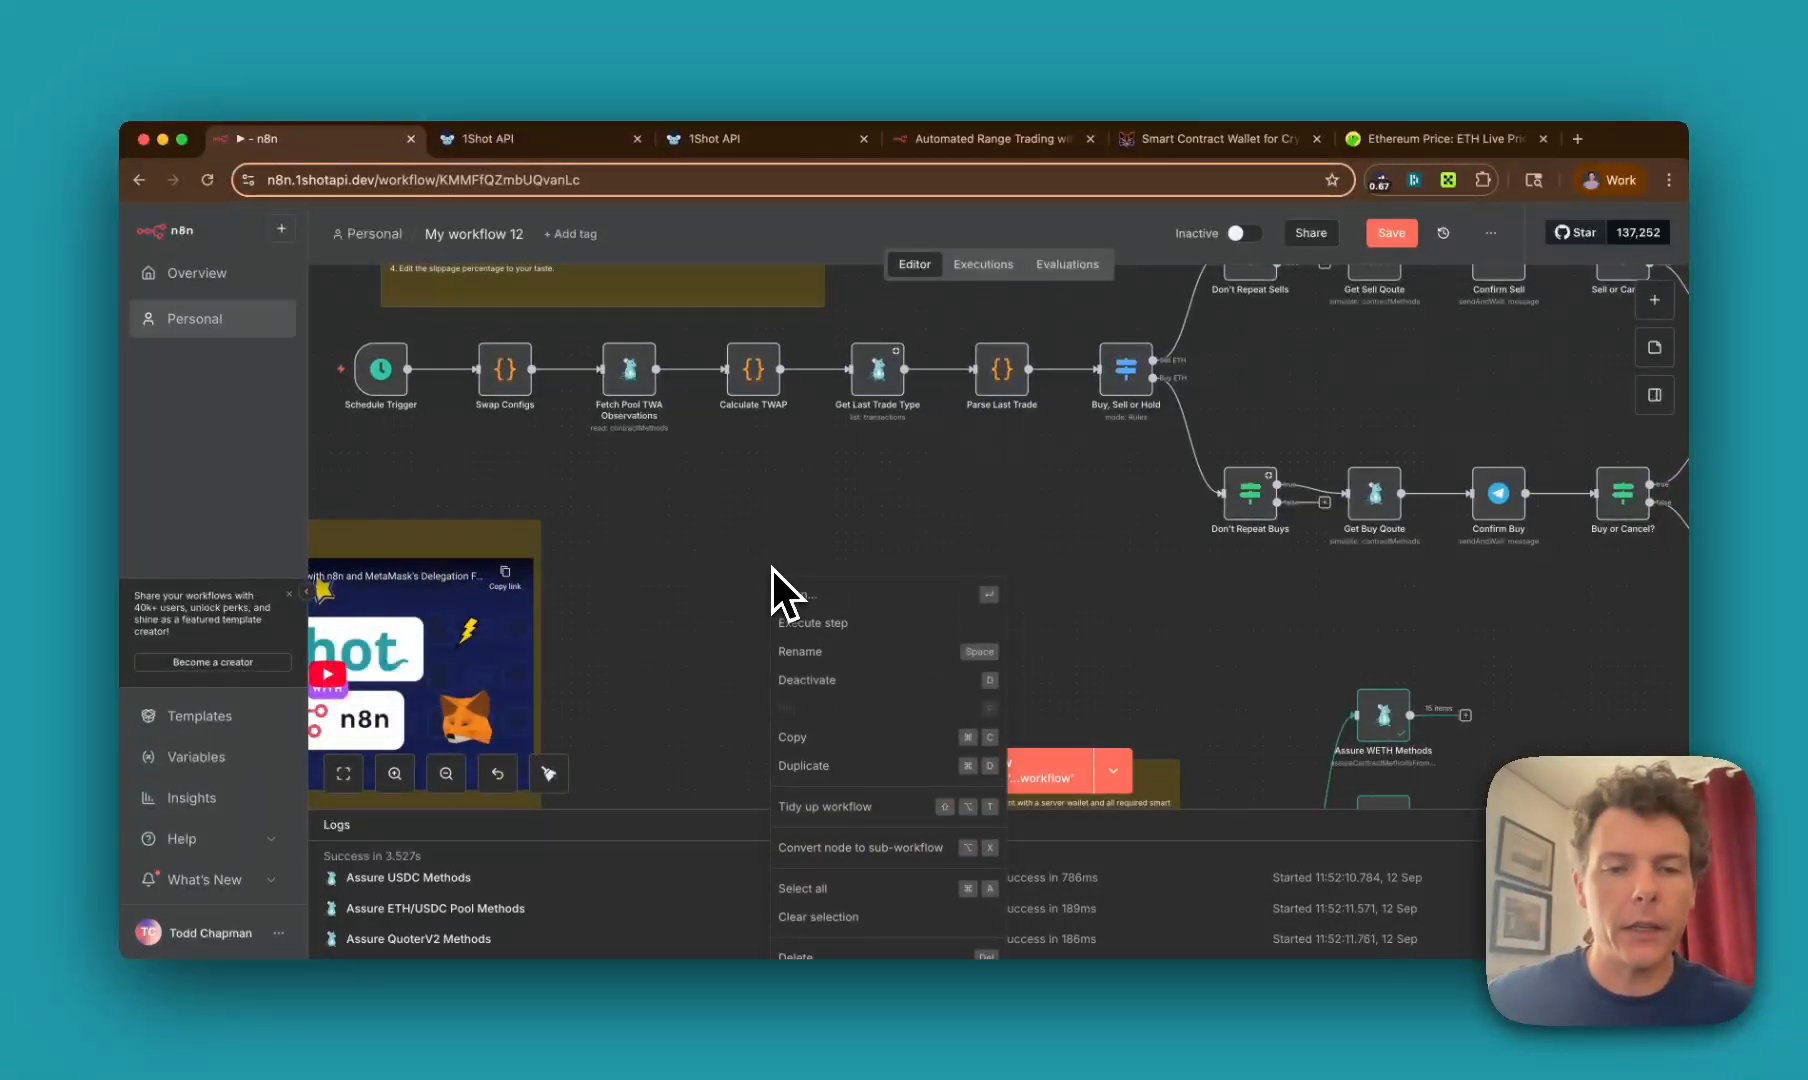
{"action": "right_click", "coordinate": [768, 547]}
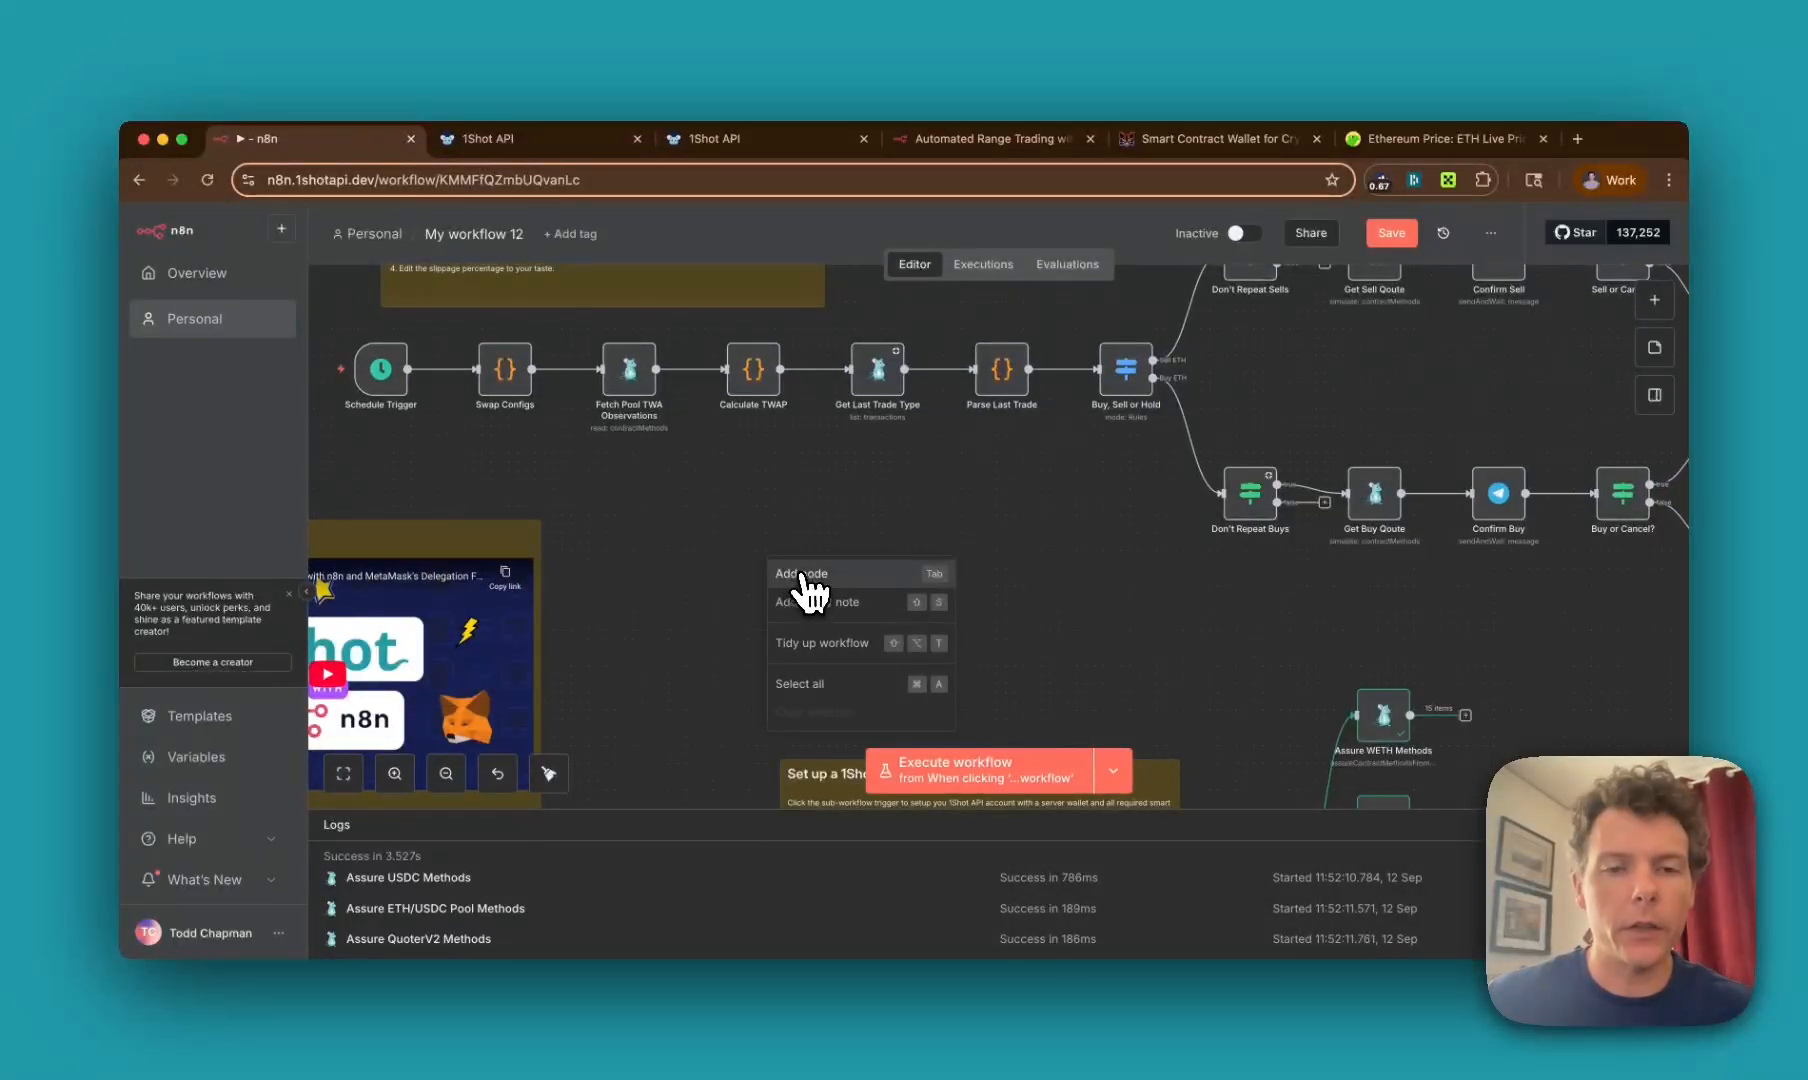
{"action": "left_click", "coordinate": [800, 572]}
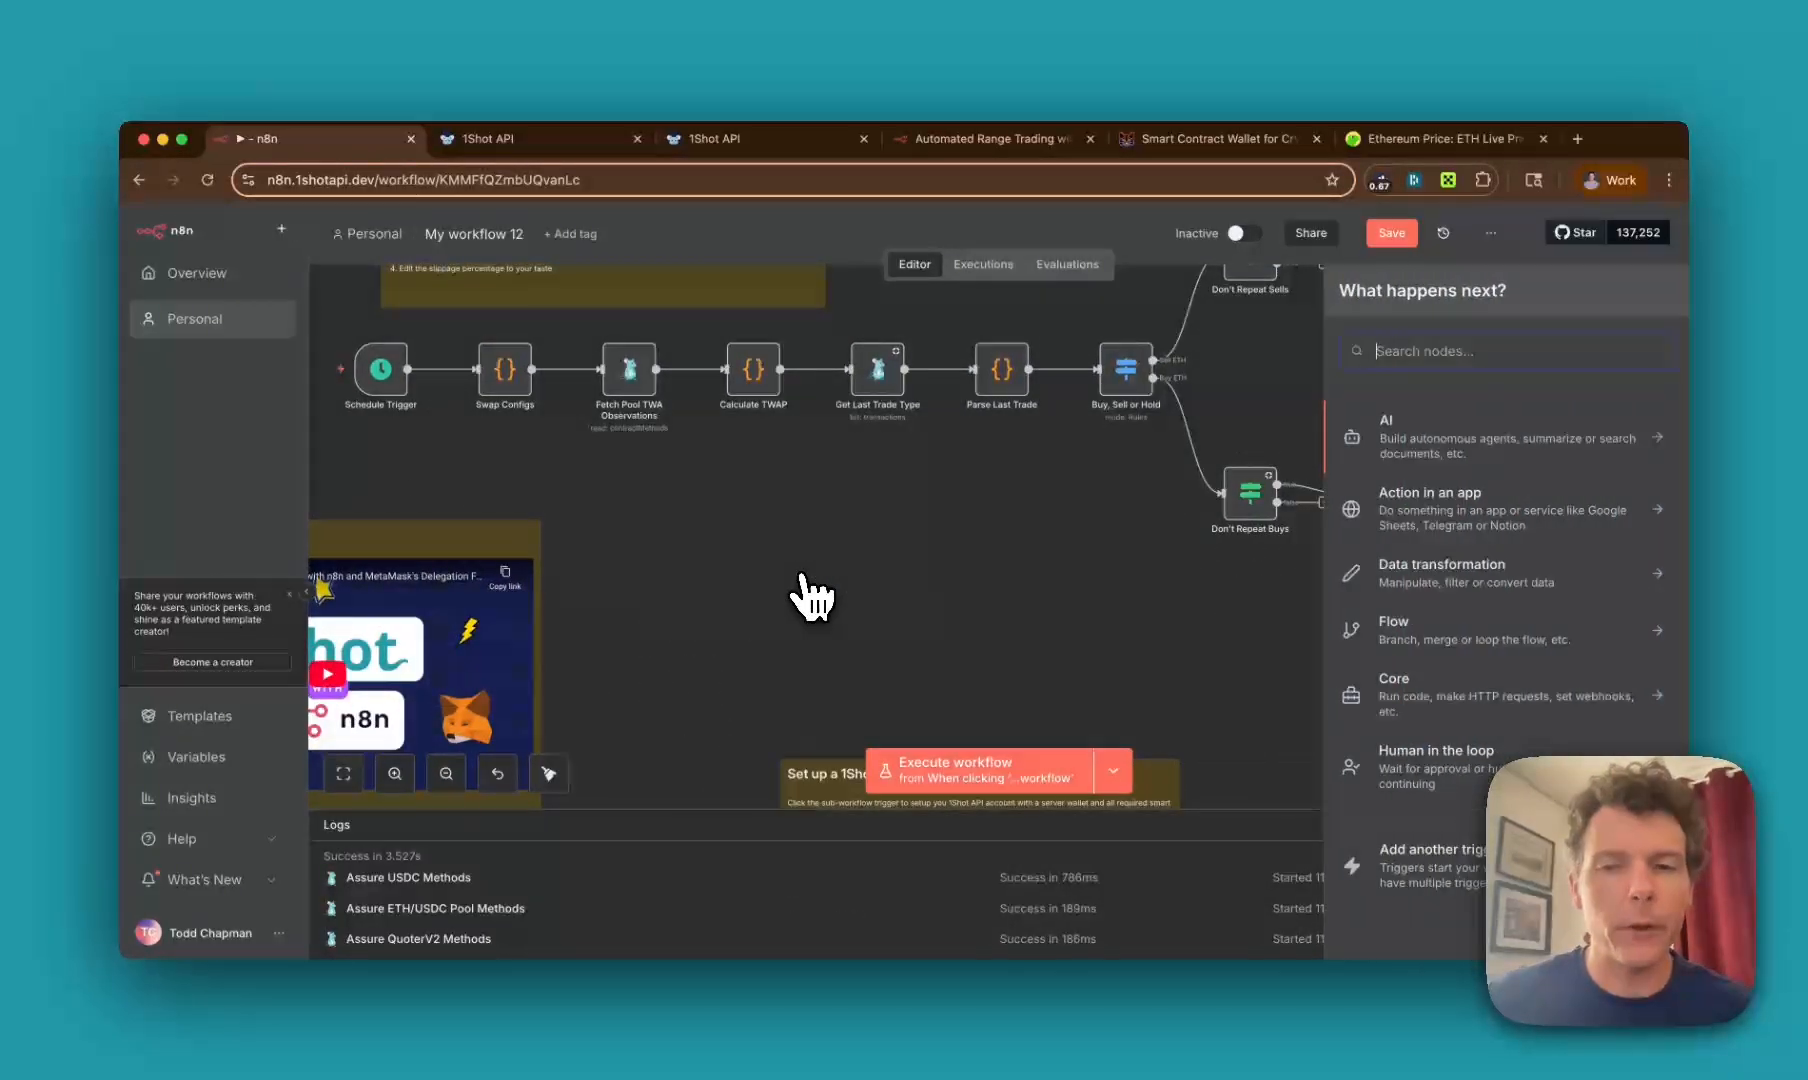
{"action": "left_click", "coordinate": [1448, 855]}
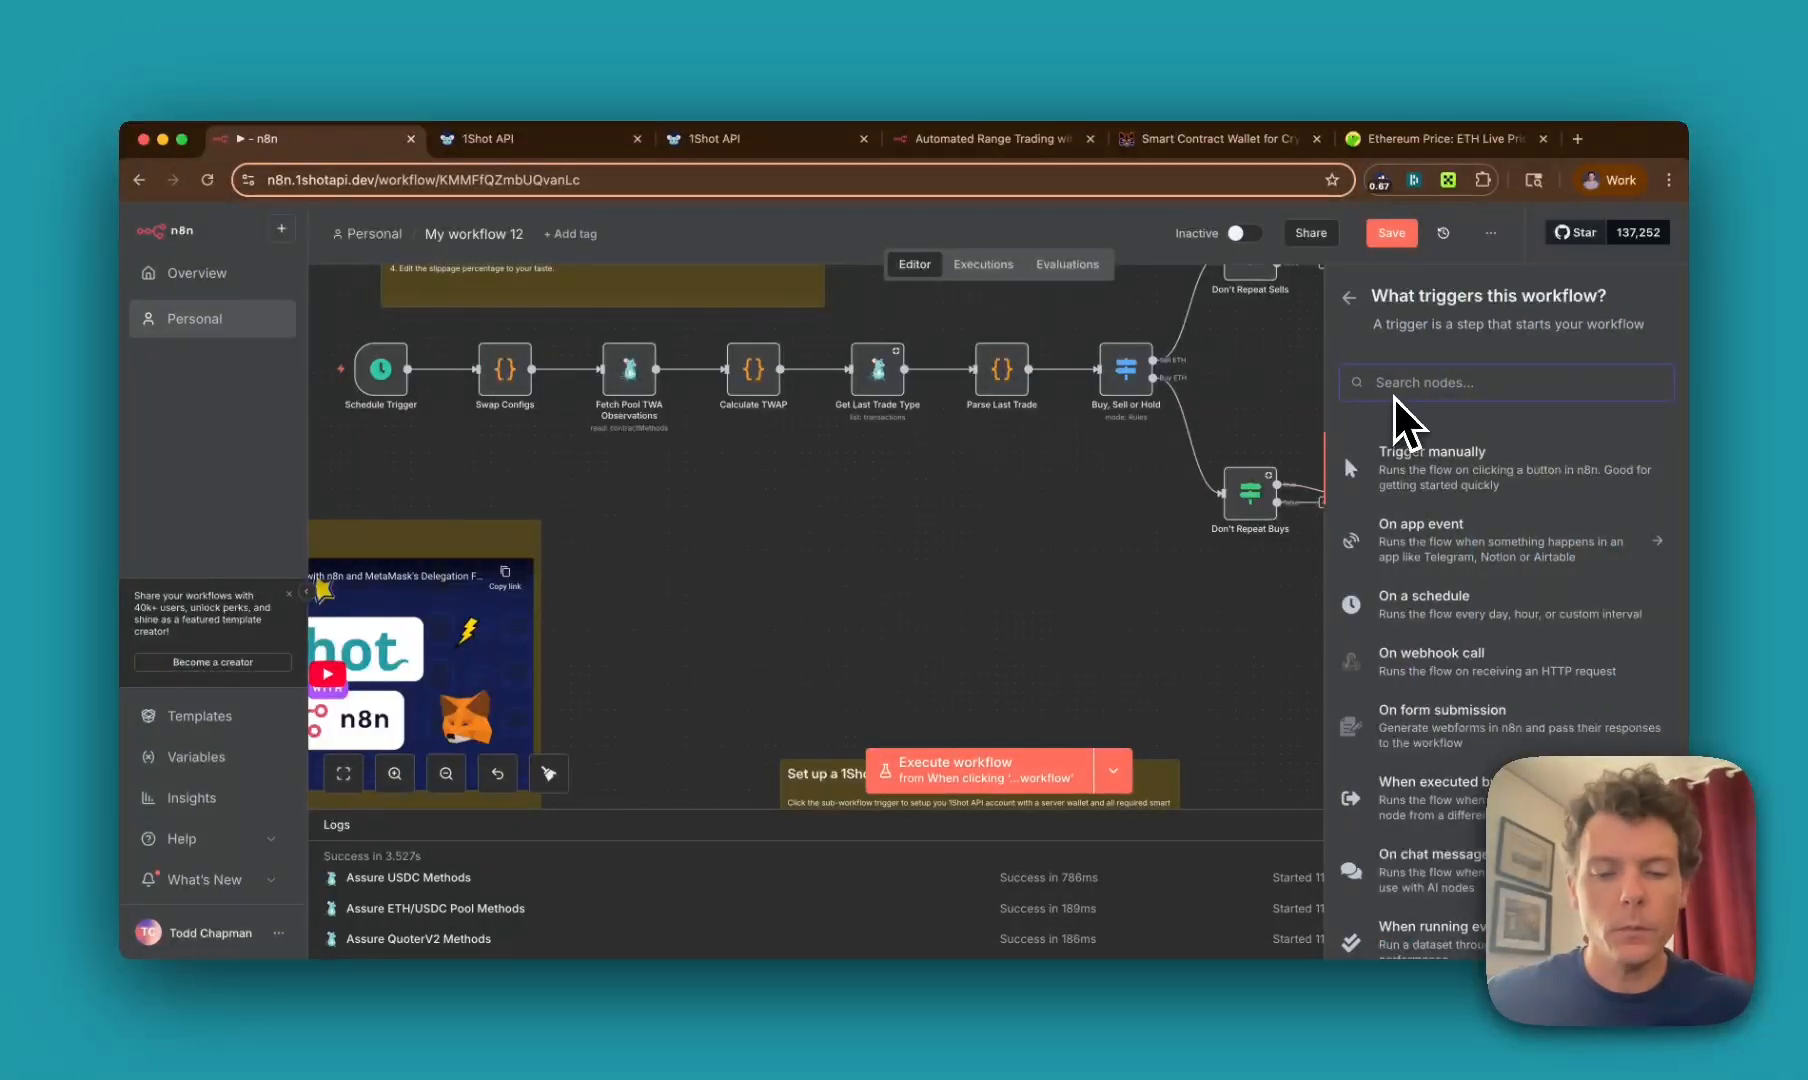
{"action": "type", "text": "tele"}
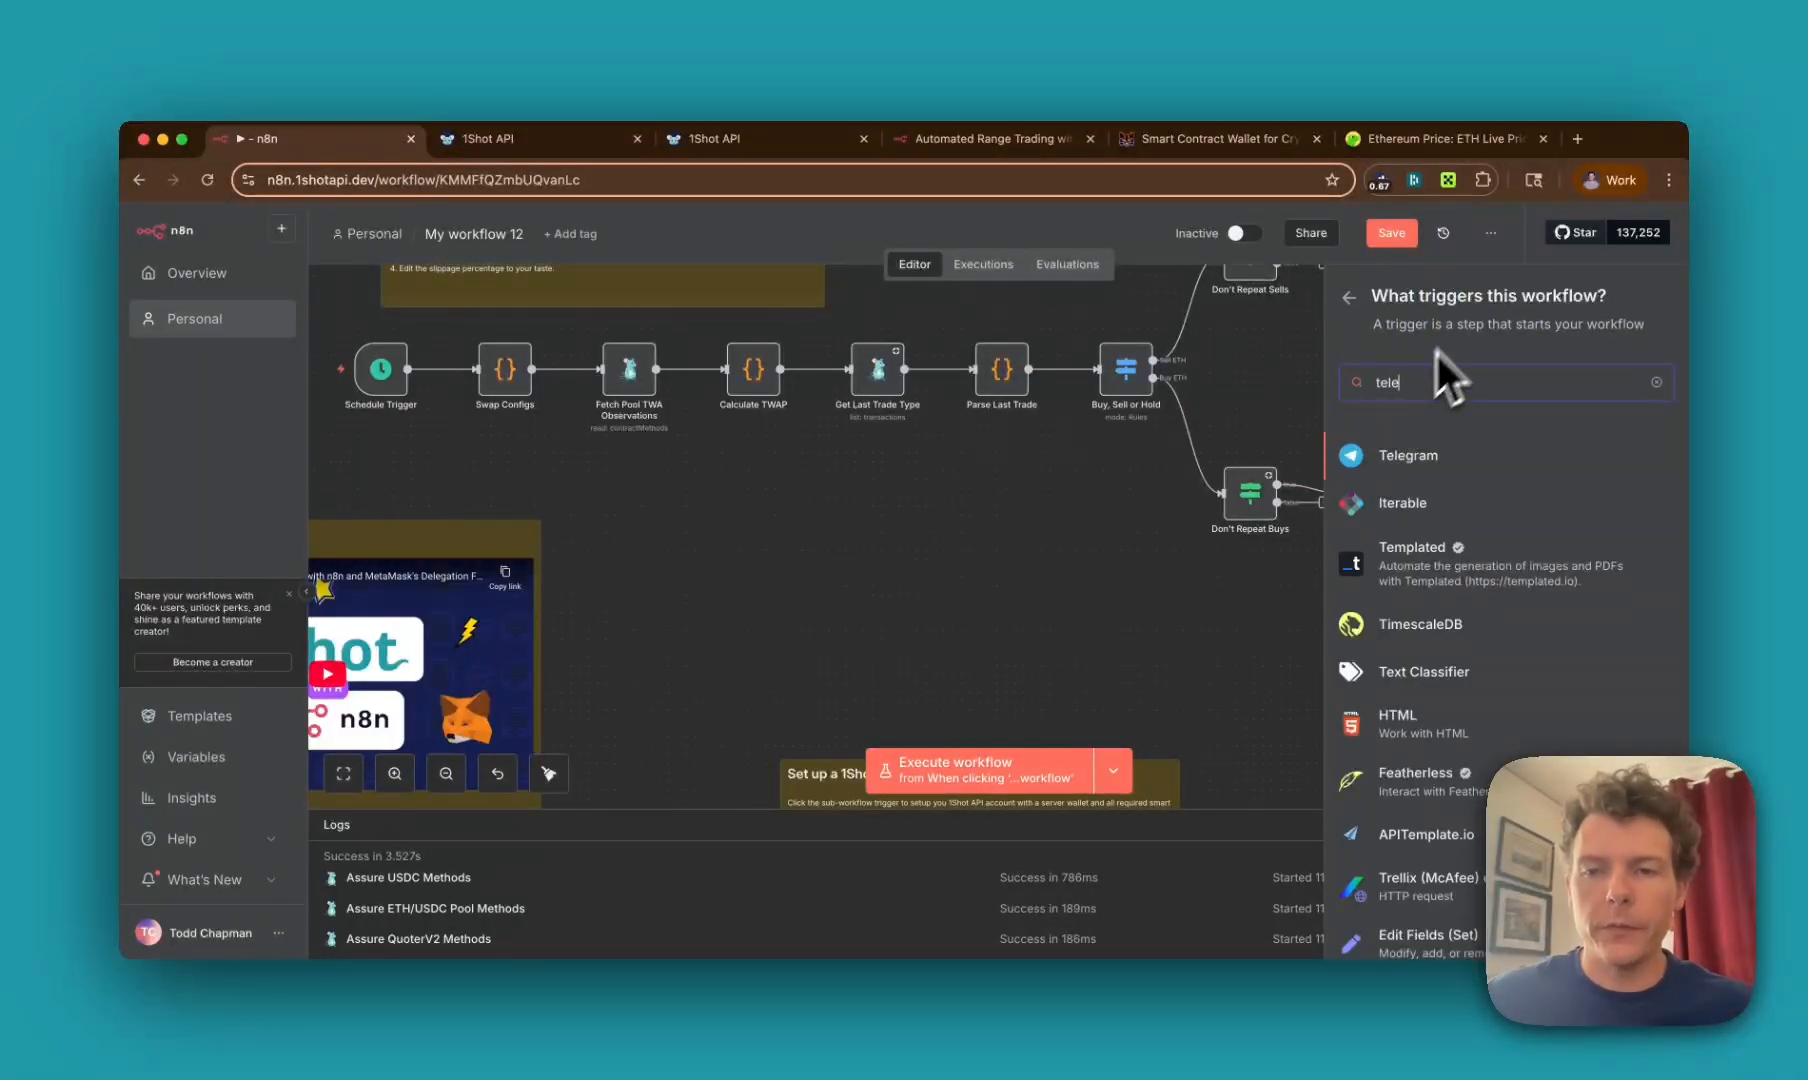
{"action": "left_click", "coordinate": [1420, 458]}
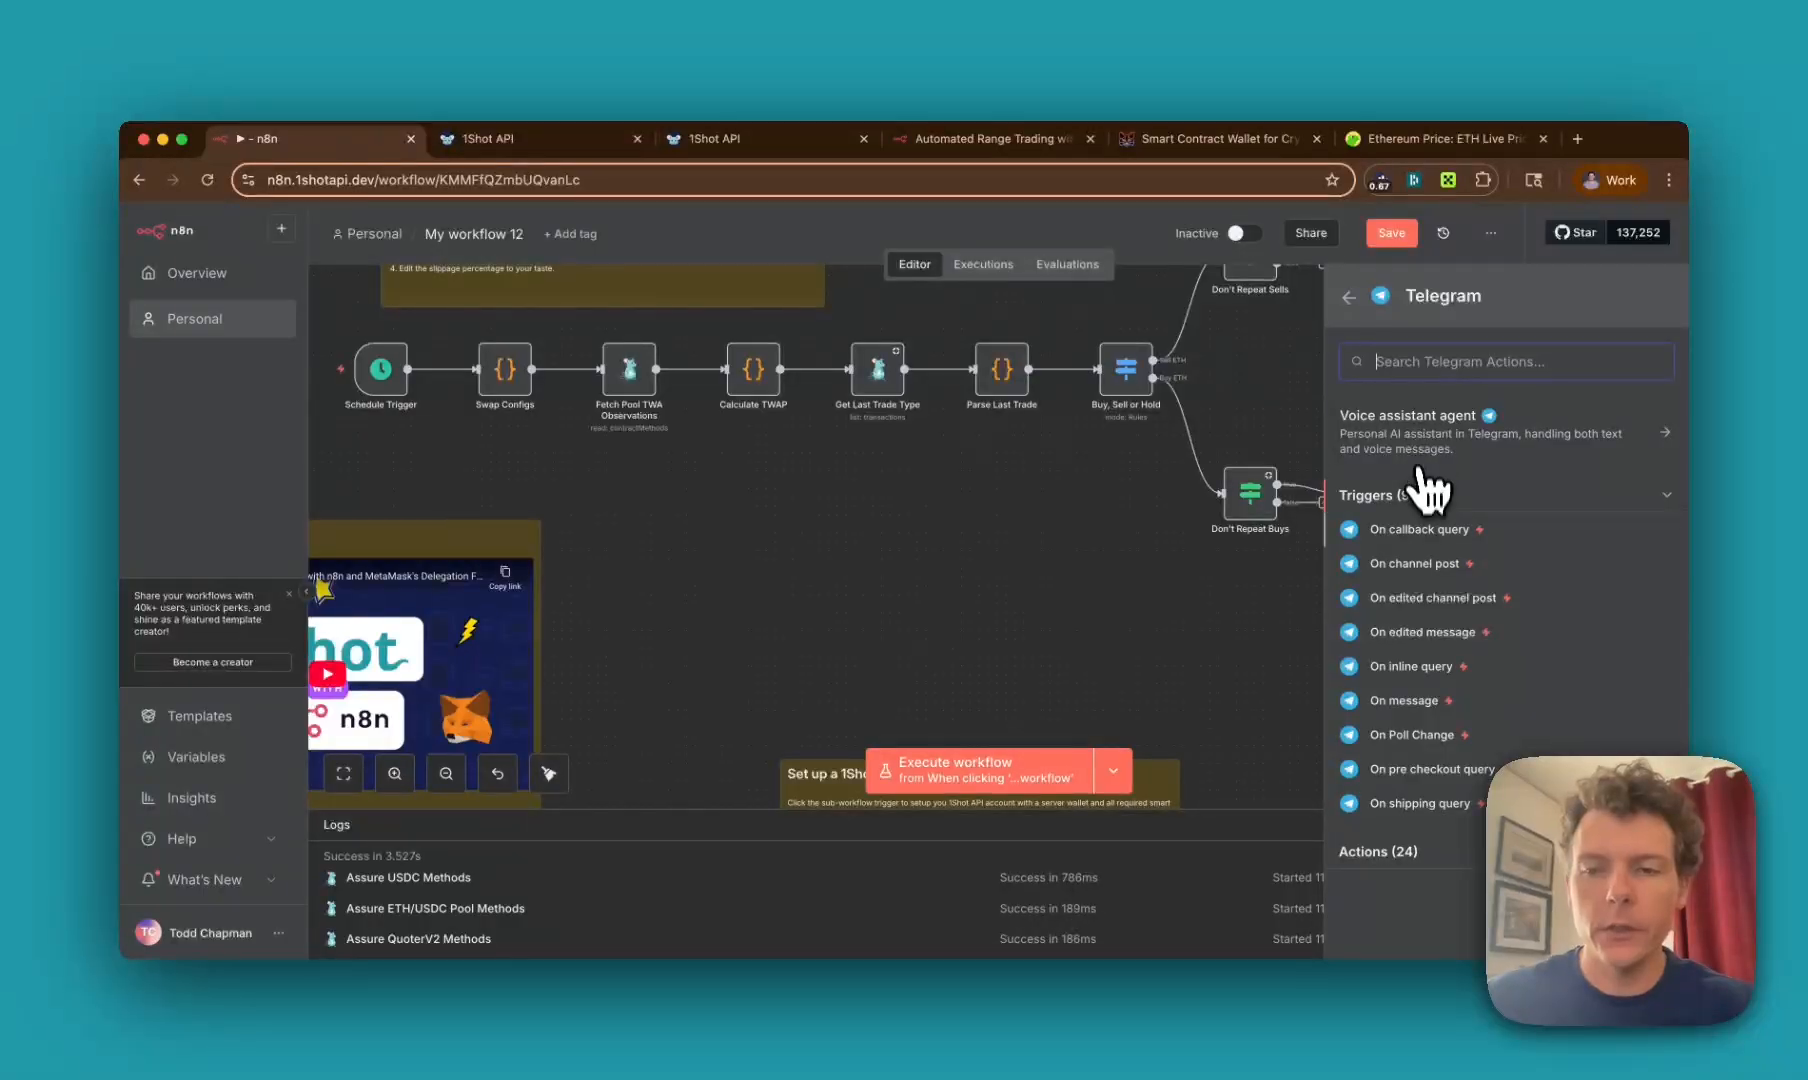
{"action": "left_click", "coordinate": [1405, 704]}
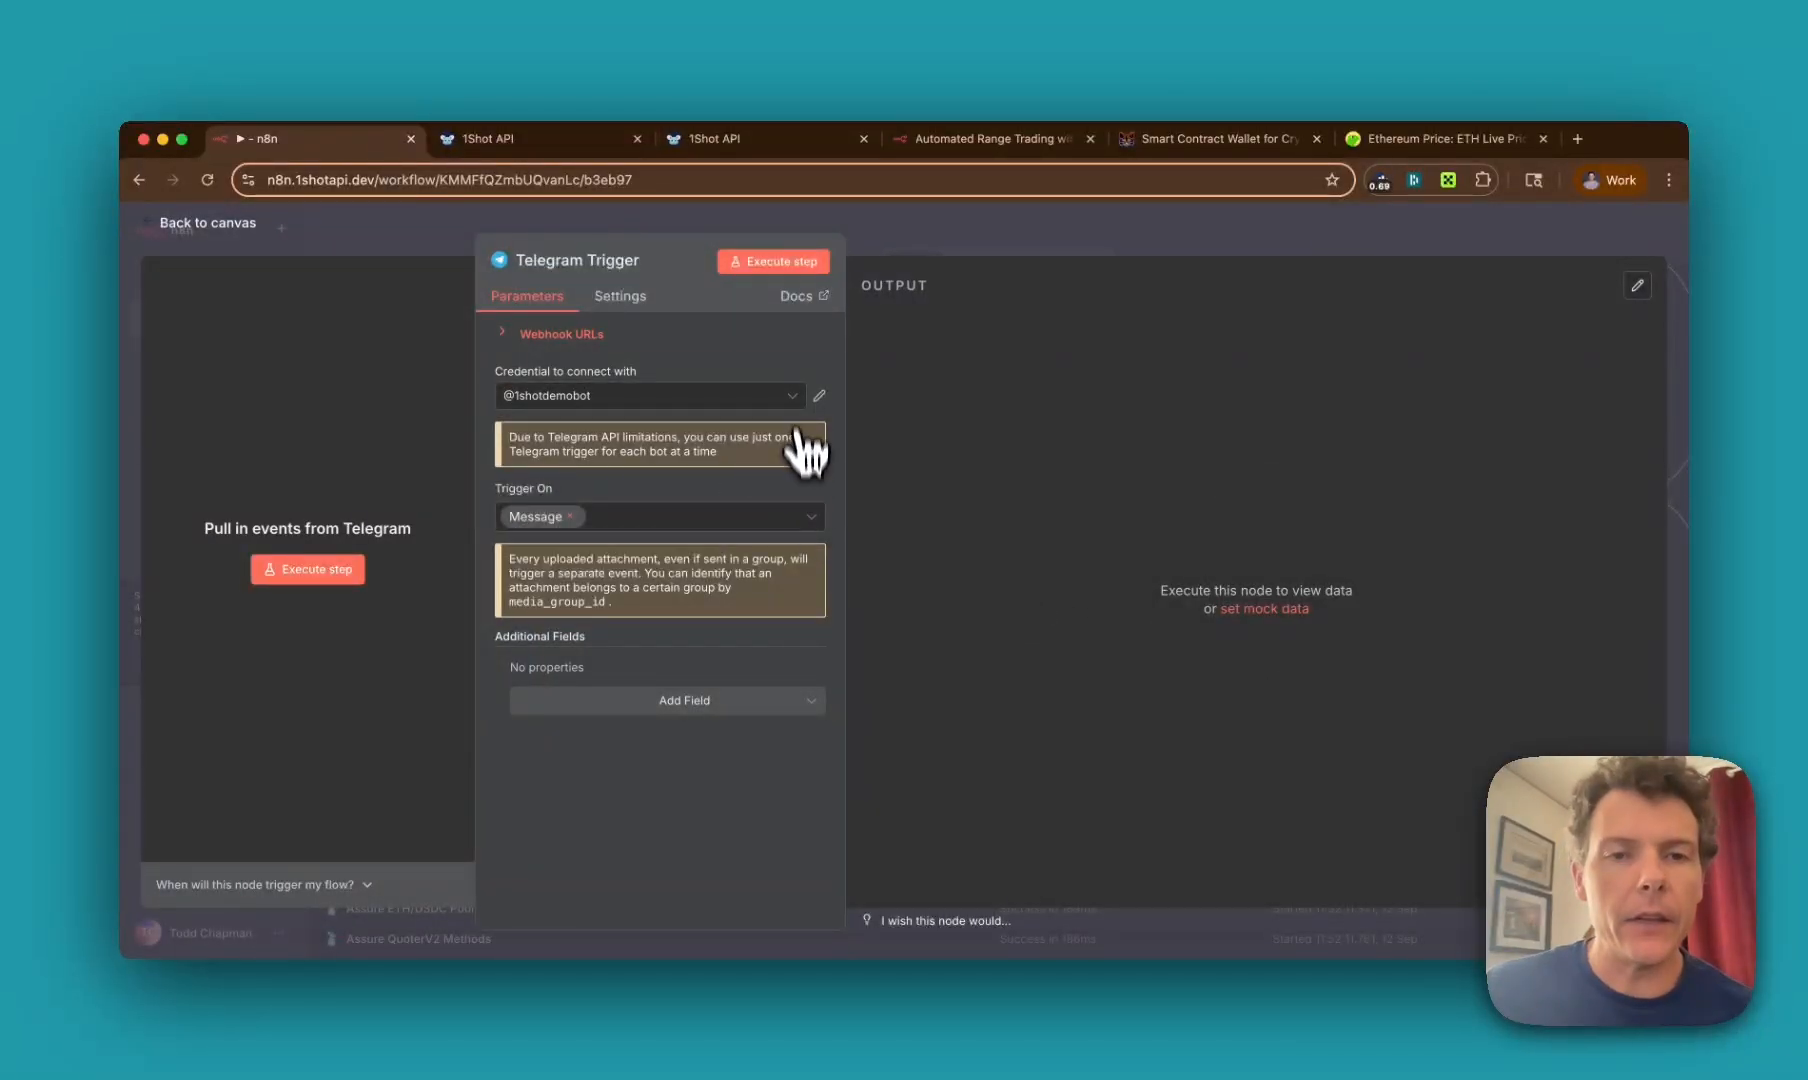
Step: Run the Telegram Trigger so it listens, switch to Telegram and send "hello" to the 1Shot Demo Bot chat
{"action": "left_click", "coordinate": [764, 266]}
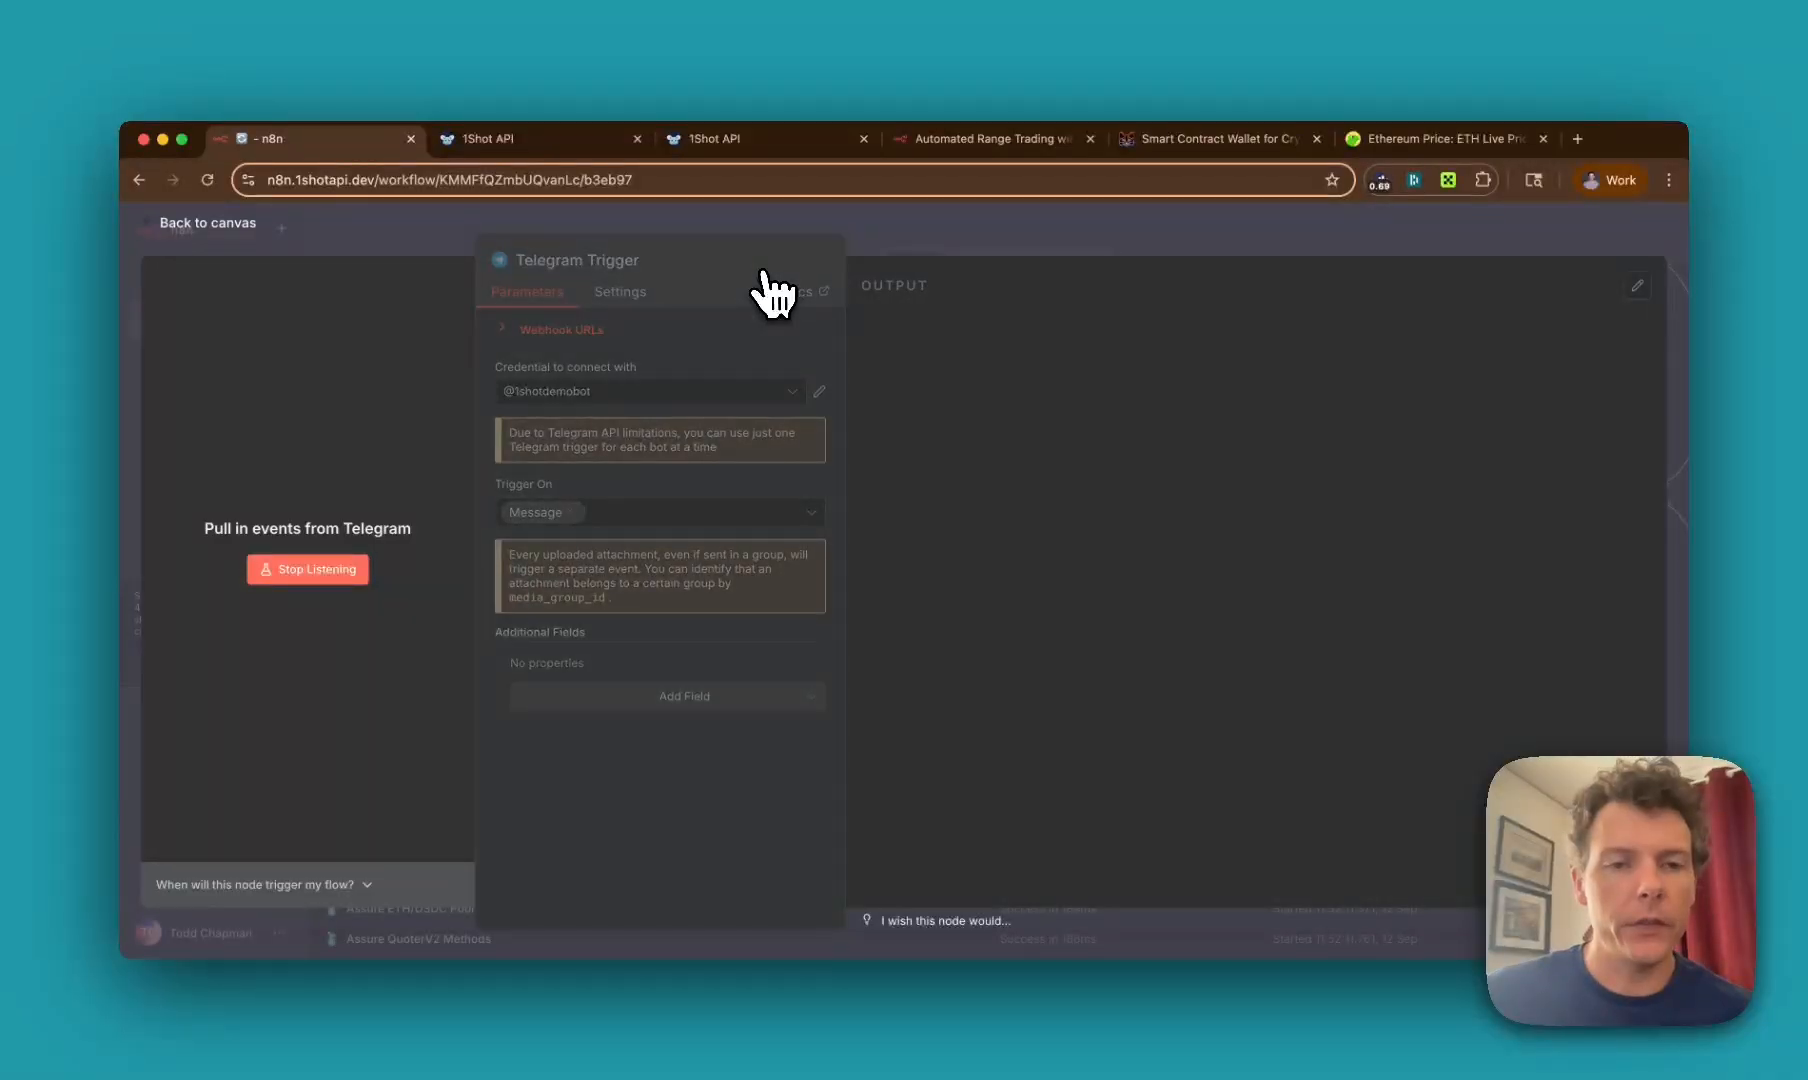
{"action": "left_click", "coordinate": [1250, 1065]}
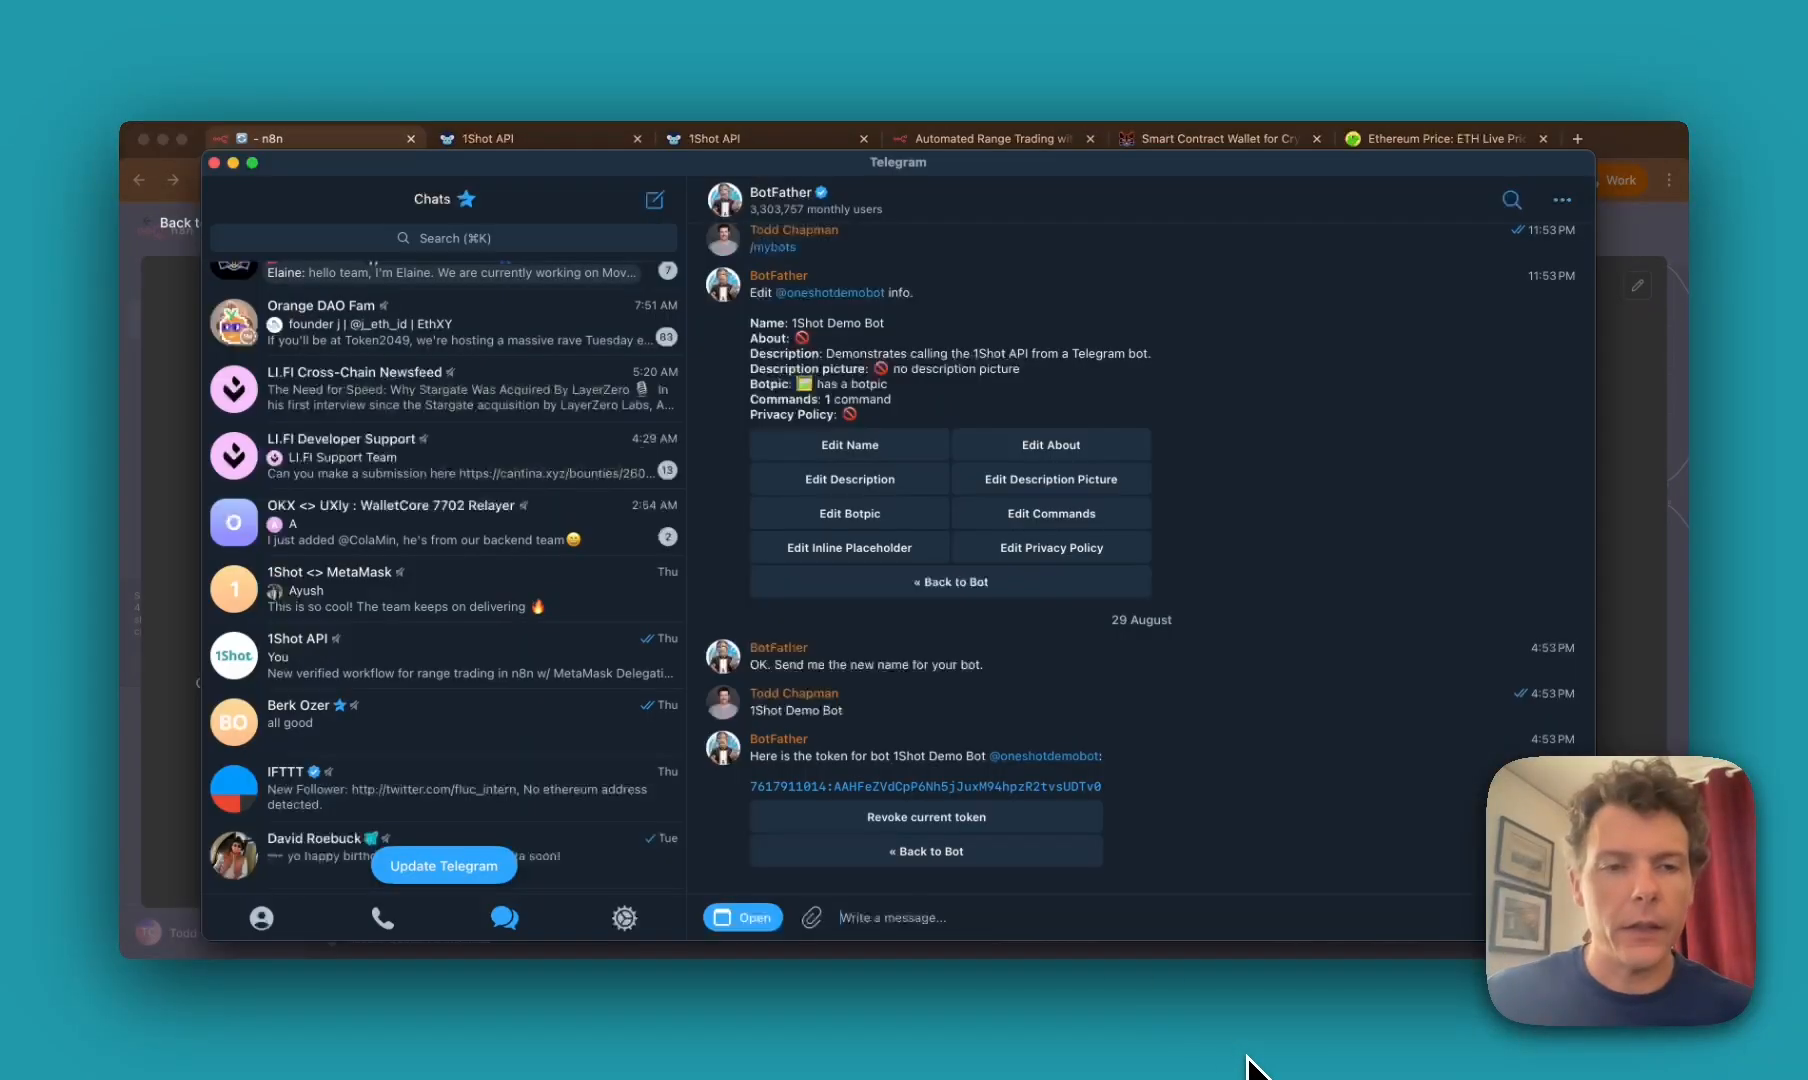
{"action": "scroll", "coordinate": [517, 525], "scroll_direction": "up", "scroll_amount": 5}
{"action": "left_click", "coordinate": [452, 424]}
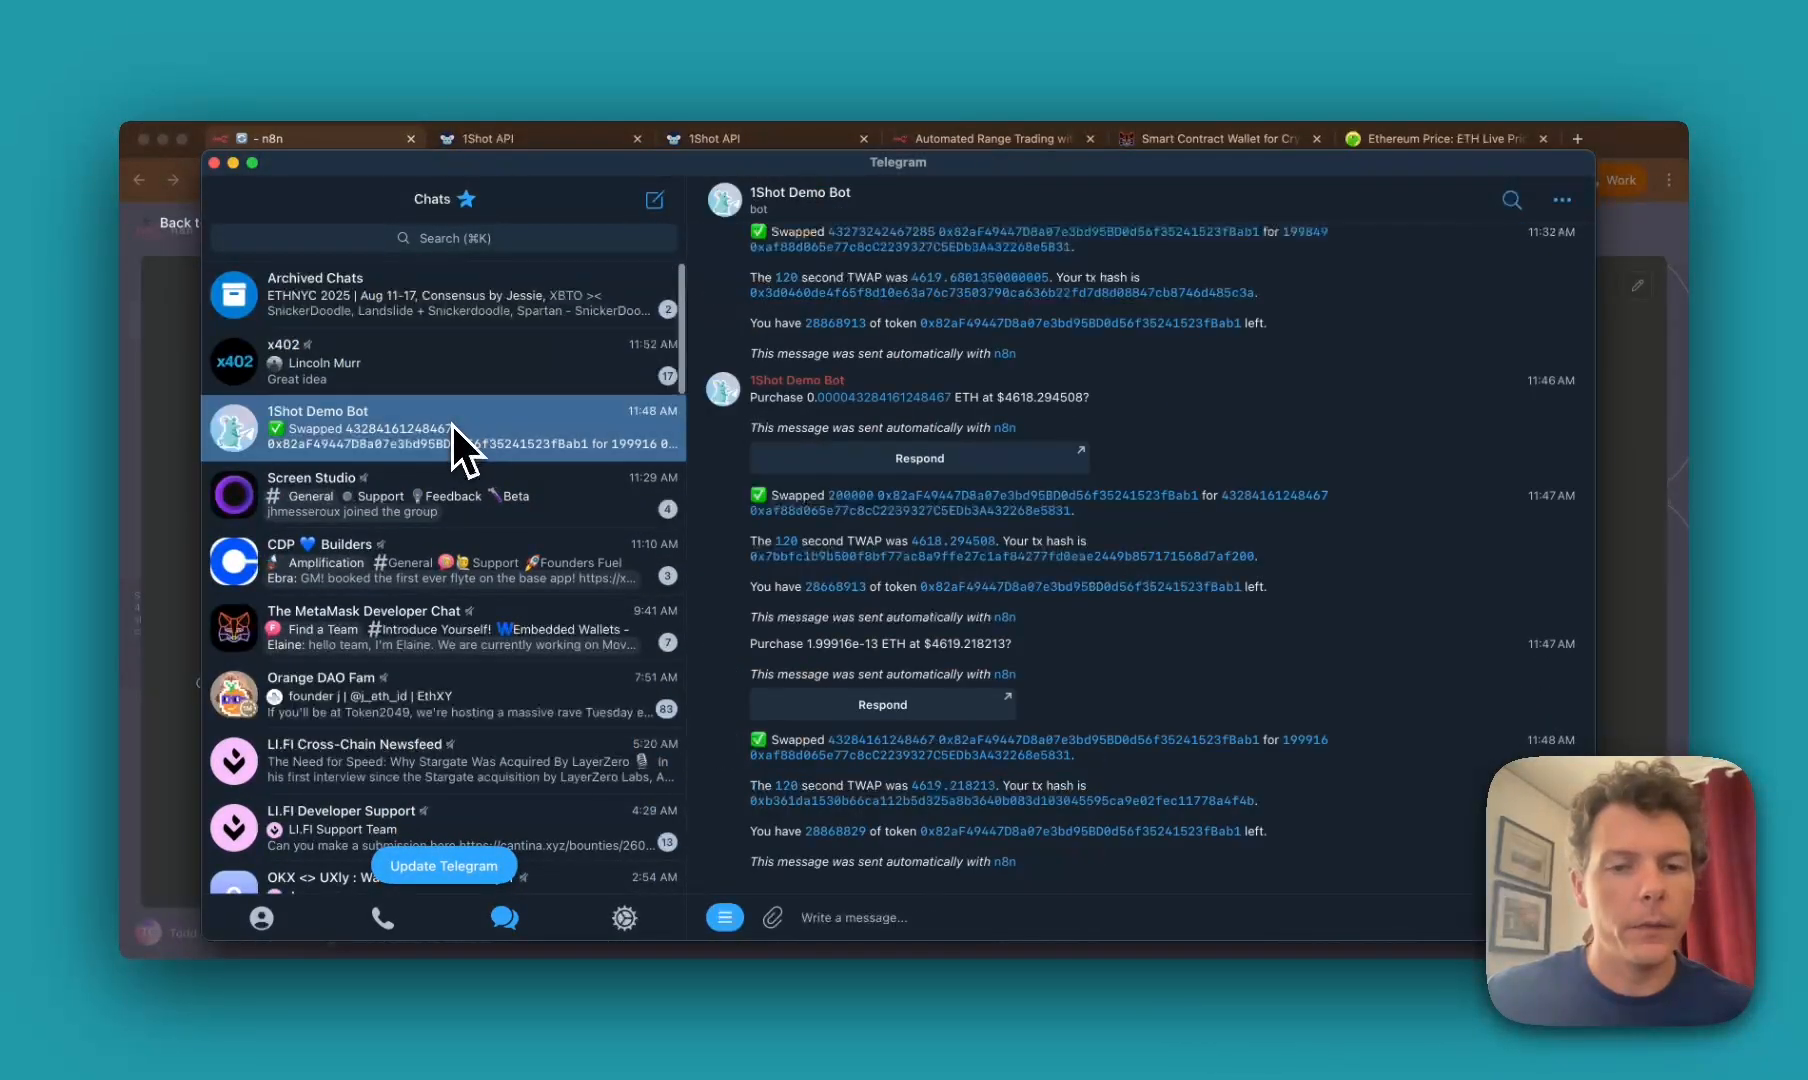
{"action": "type", "text": "hell"}
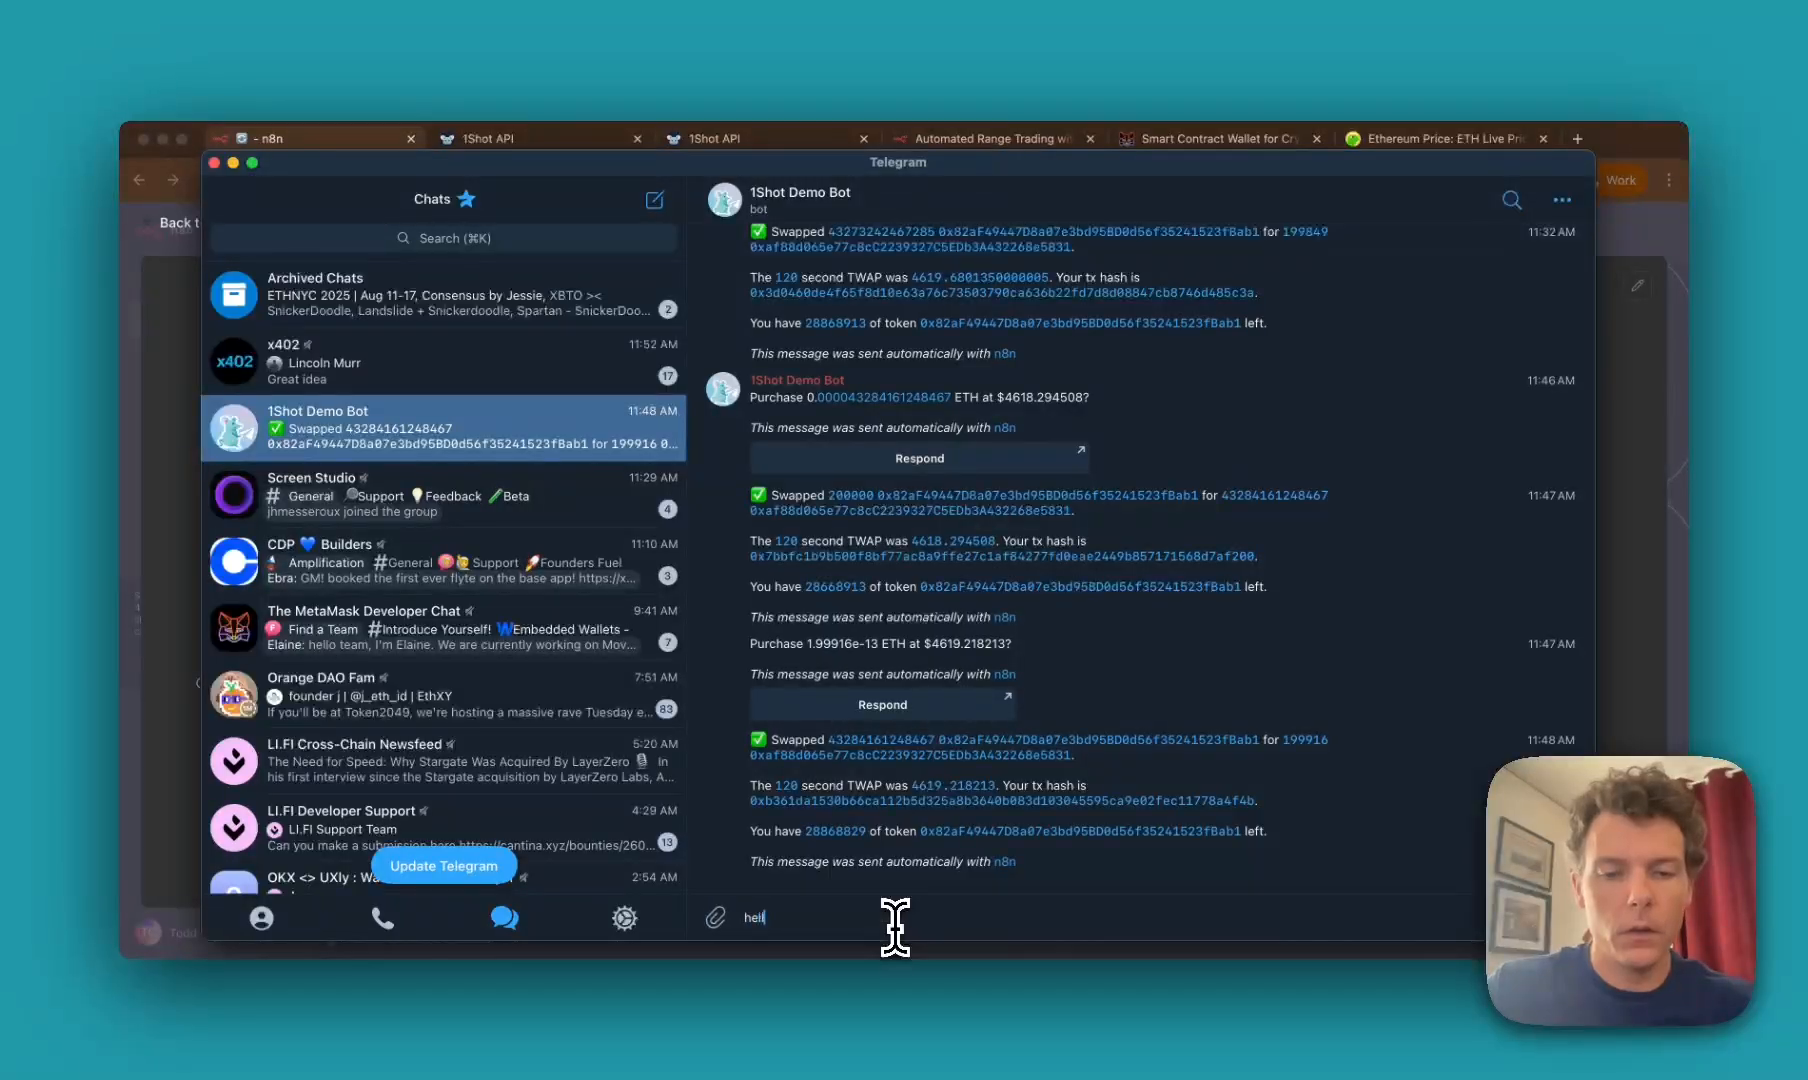
{"action": "type", "text": "o"}
{"action": "key", "text": "Return"}
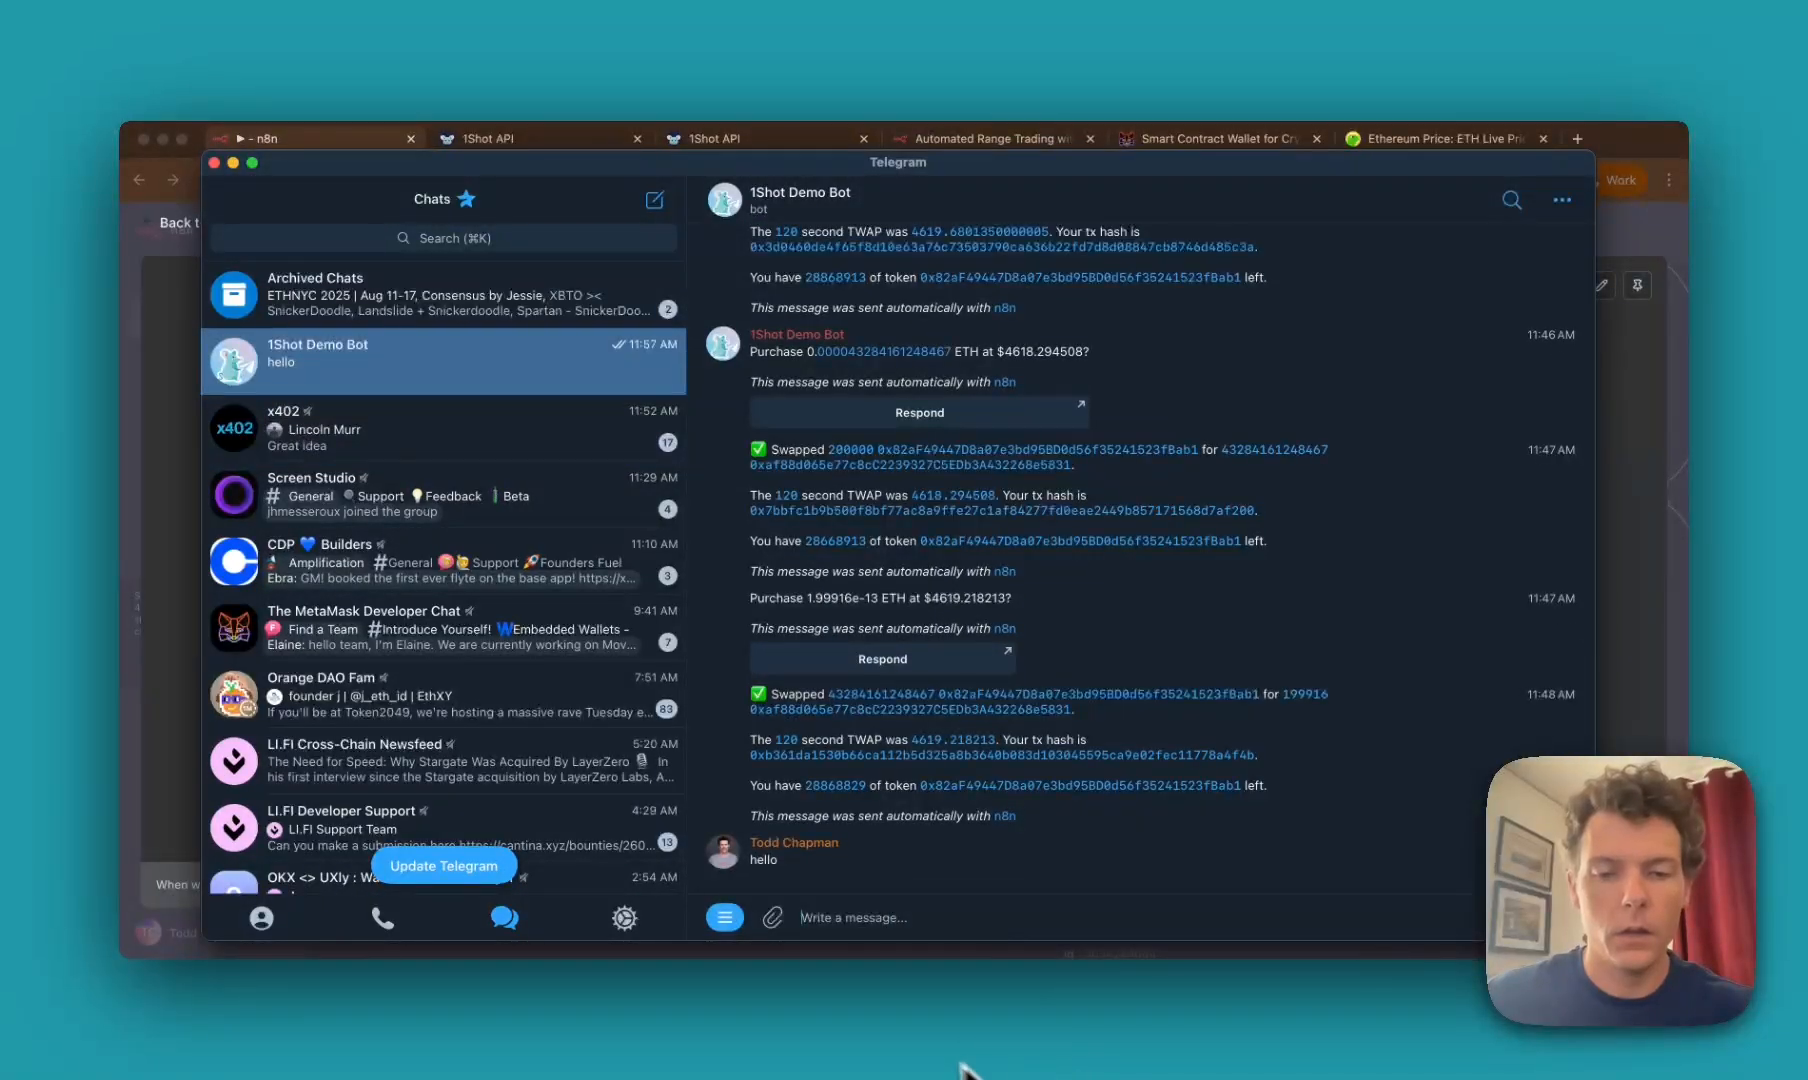
Step: Switch back to n8n, select the chat id in the Telegram Trigger's output and delete that trigger node from the canvas
{"action": "left_click", "coordinate": [920, 1065]}
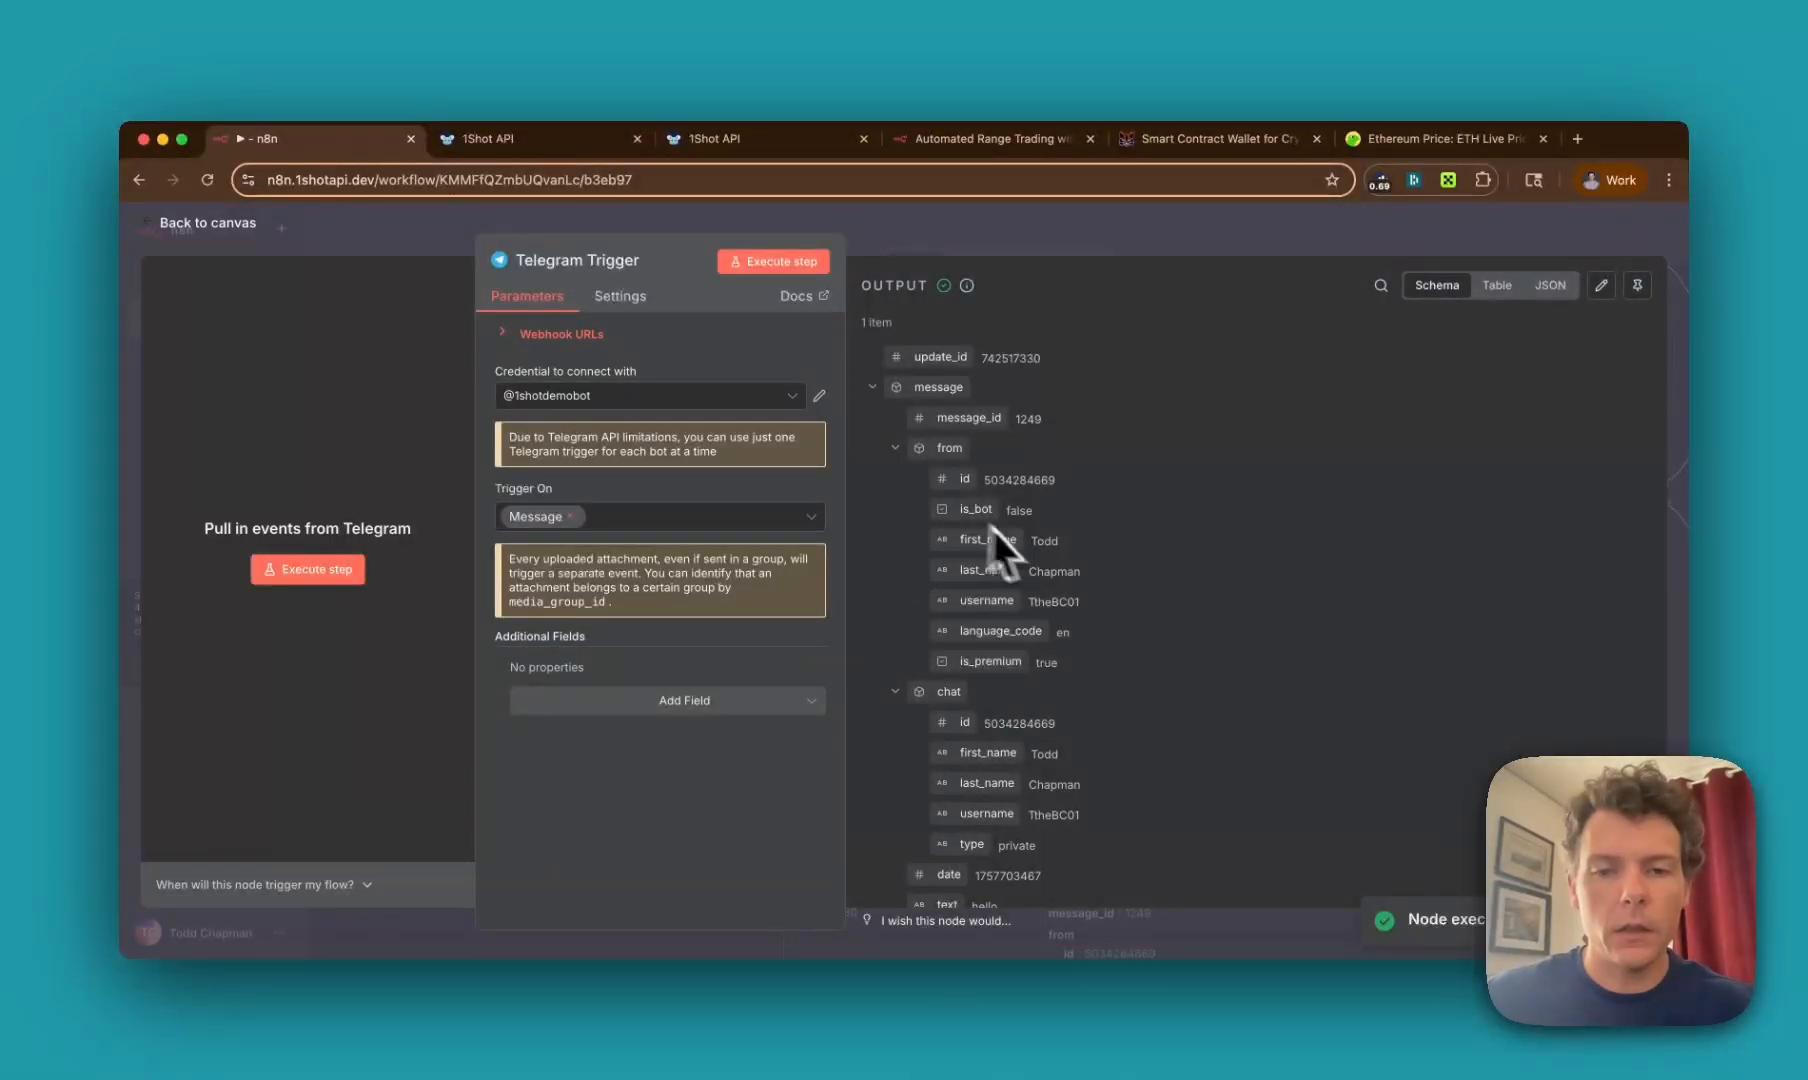
{"action": "scroll", "coordinate": [978, 550], "scroll_direction": "down", "scroll_amount": 2}
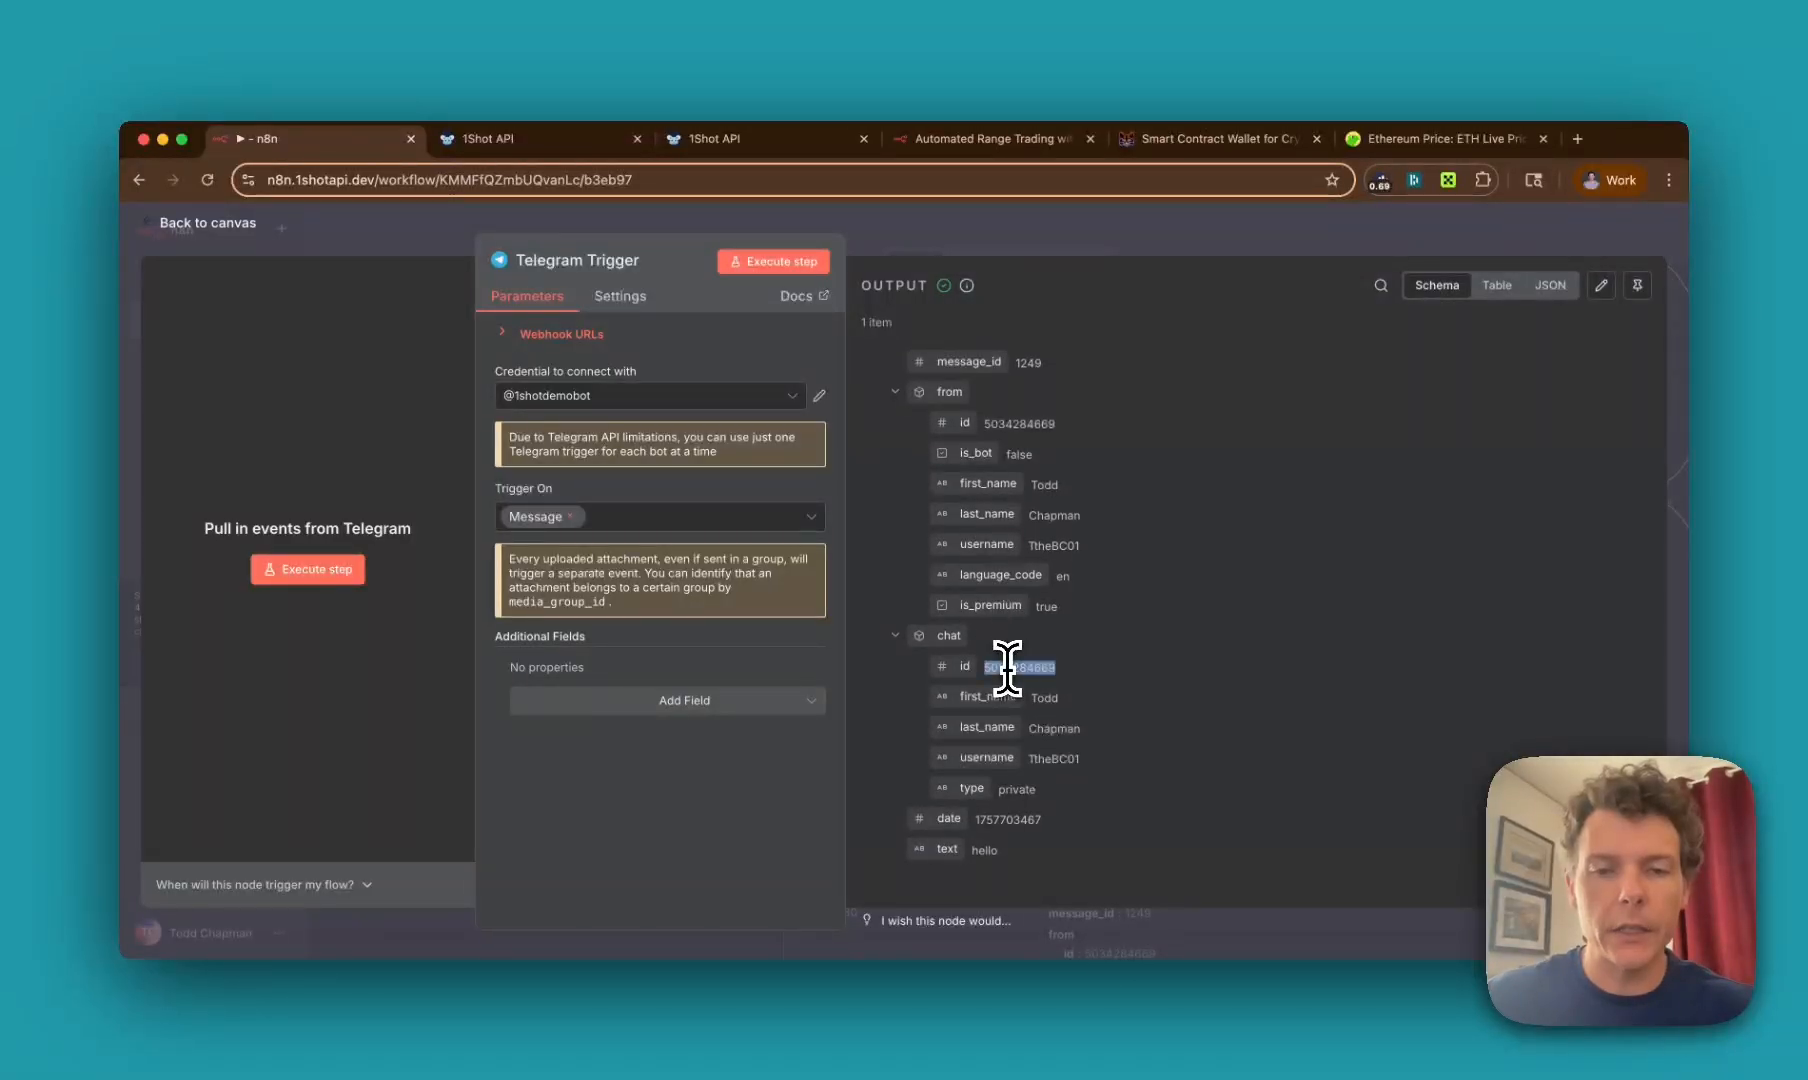
{"action": "left_click", "coordinate": [422, 226]}
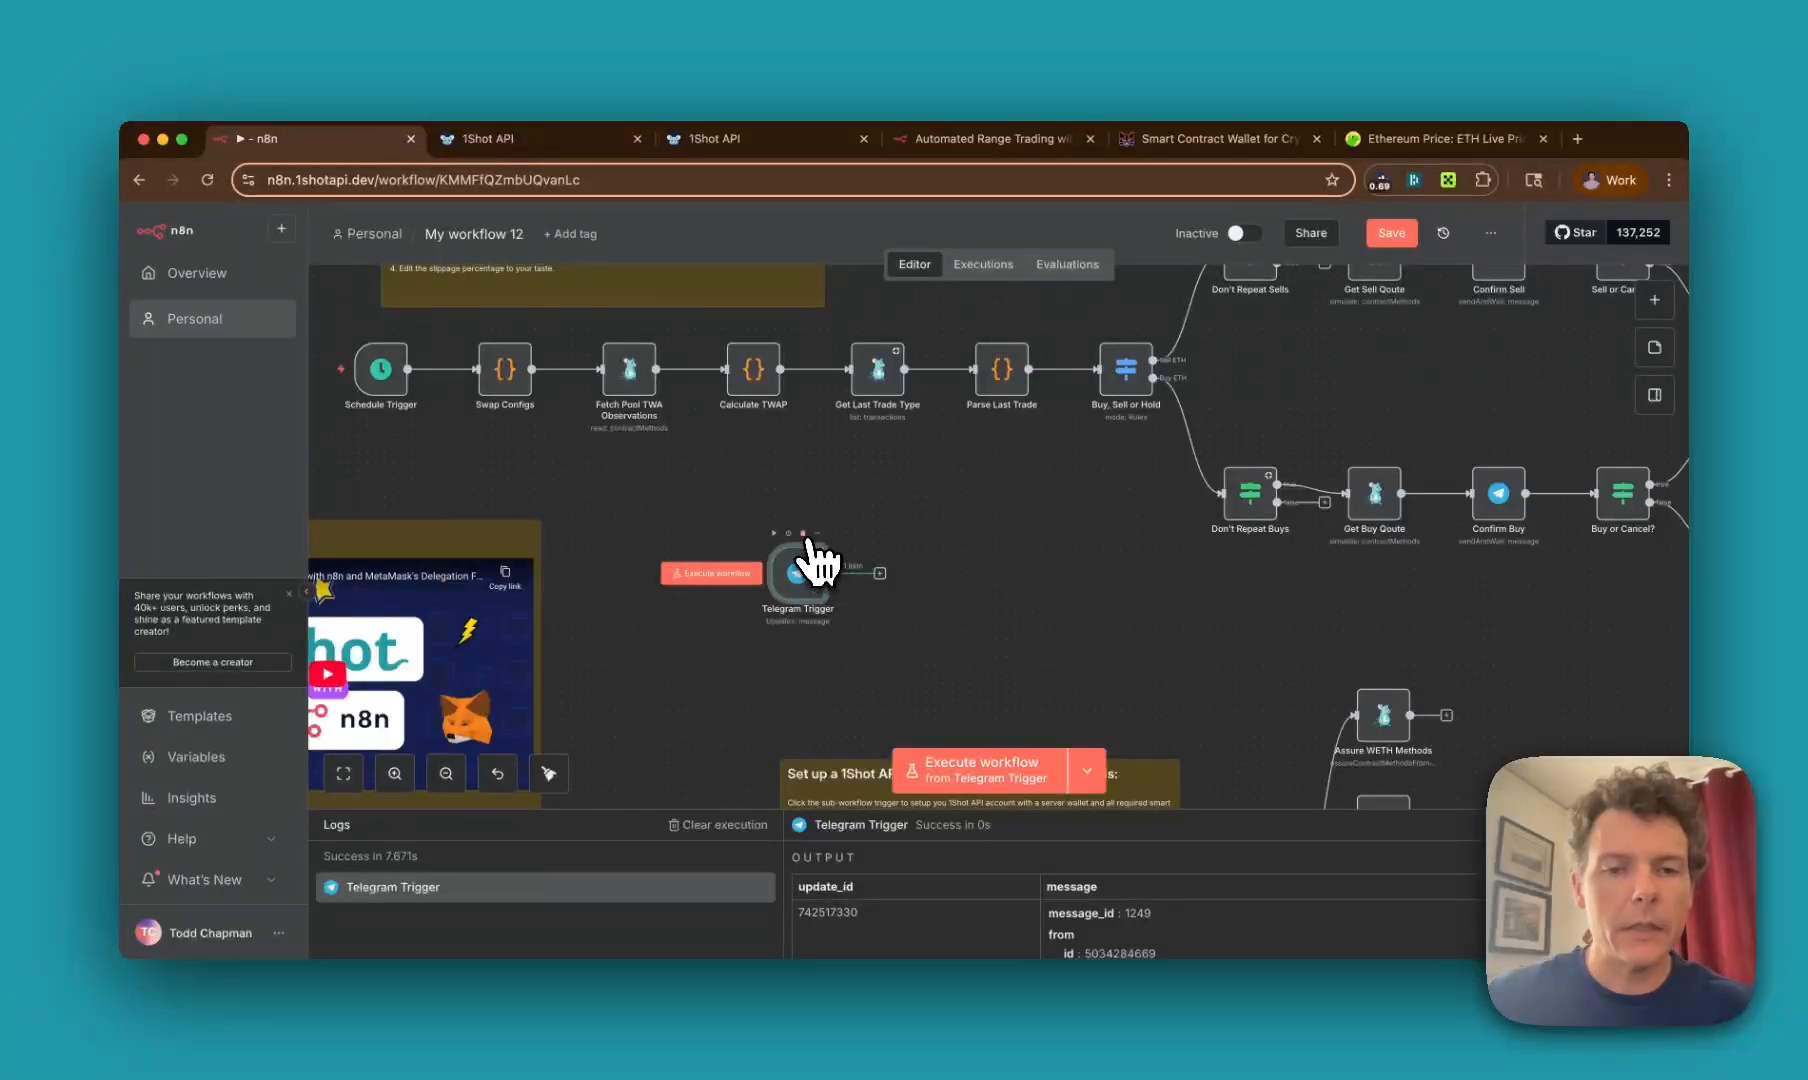
{"action": "left_click", "coordinate": [803, 533]}
Step: Open the Swap Configs node and check its telegramChatId and delegator wallet address values
{"action": "scroll", "coordinate": [790, 557], "scroll_direction": "left", "scroll_amount": 5}
{"action": "scroll", "coordinate": [790, 557], "scroll_direction": "up", "scroll_amount": 3}
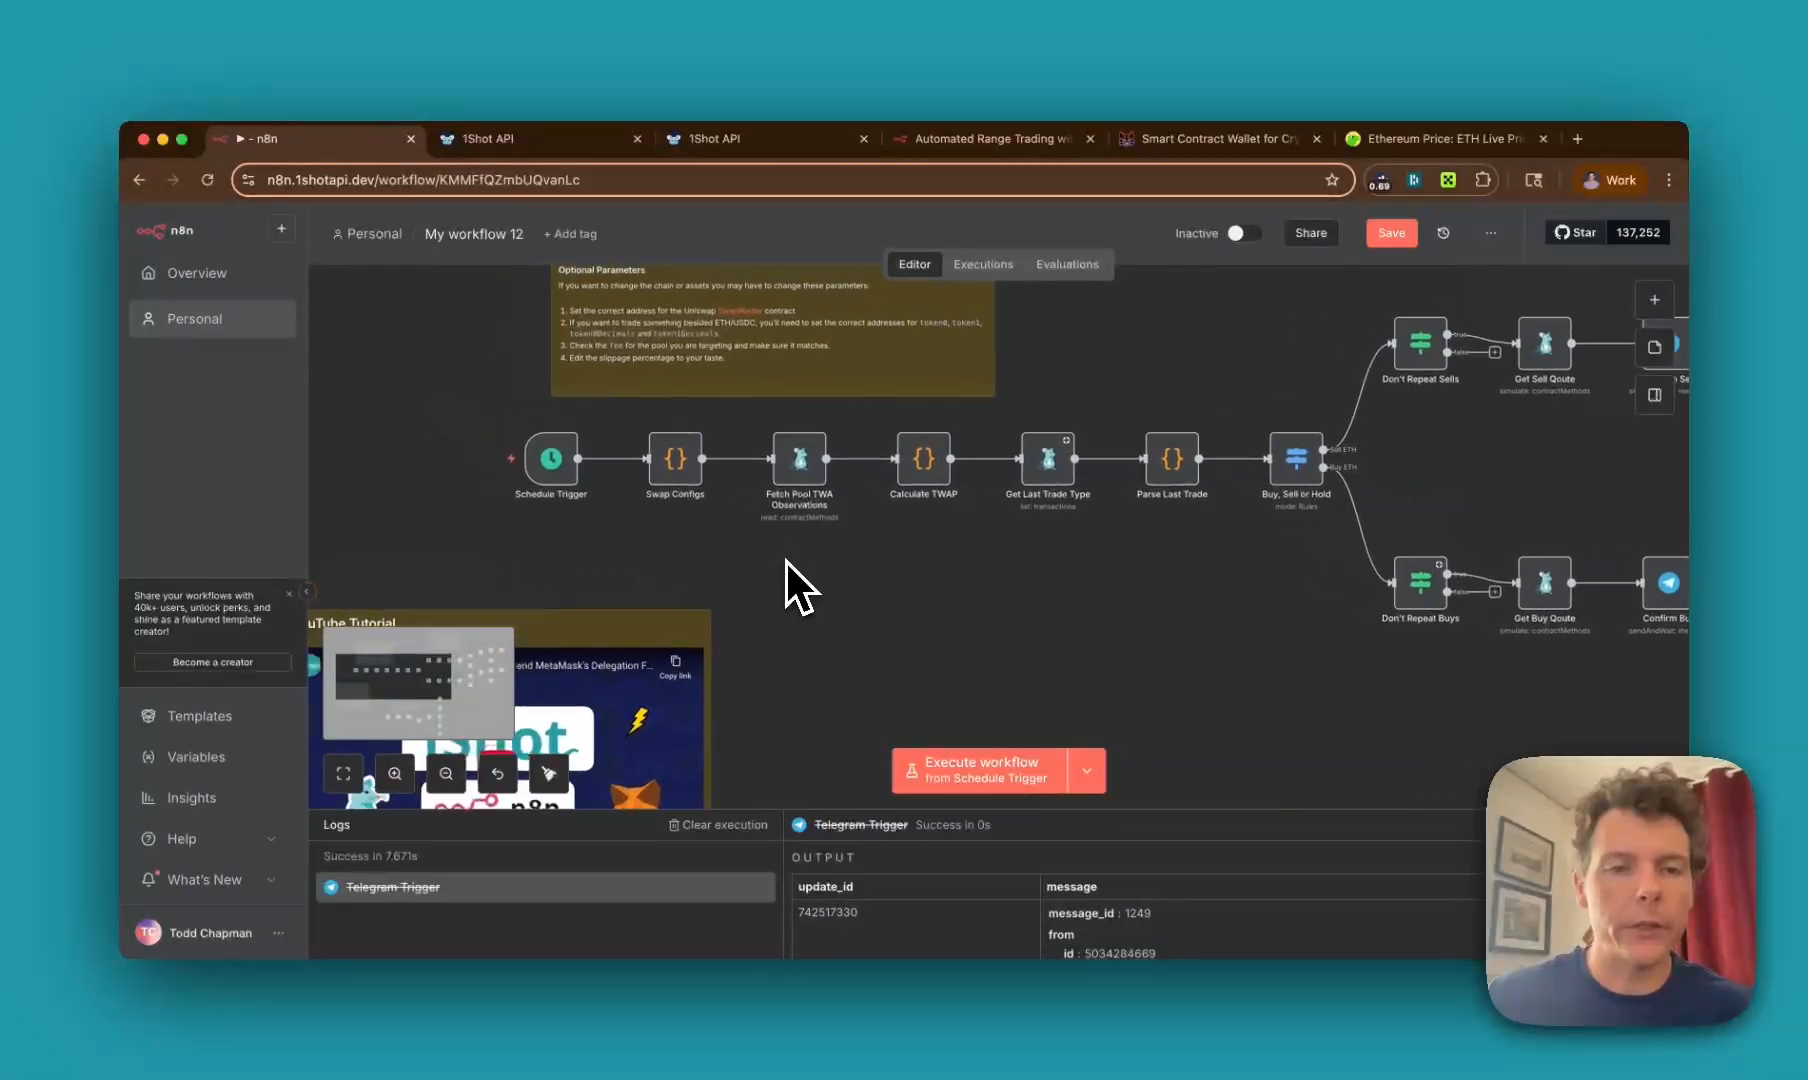
{"action": "double_click", "coordinate": [752, 492]}
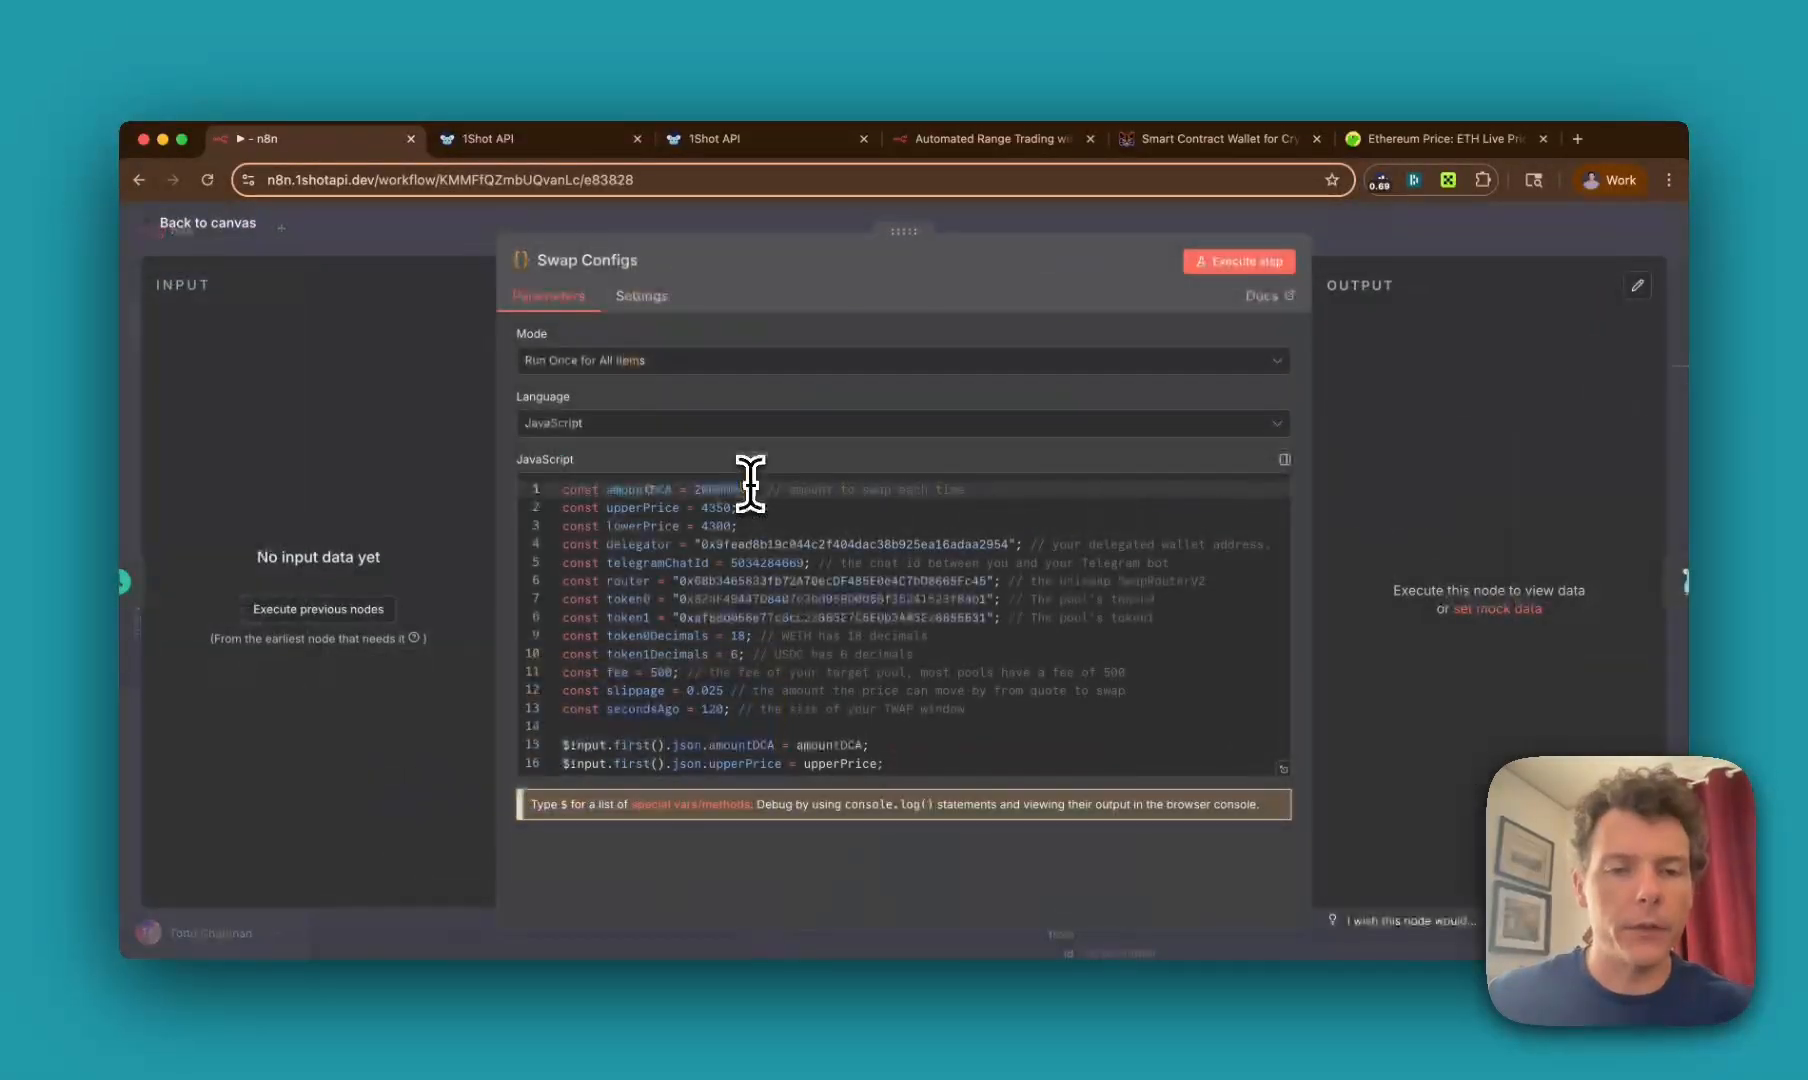
{"action": "double_click", "coordinate": [745, 563]}
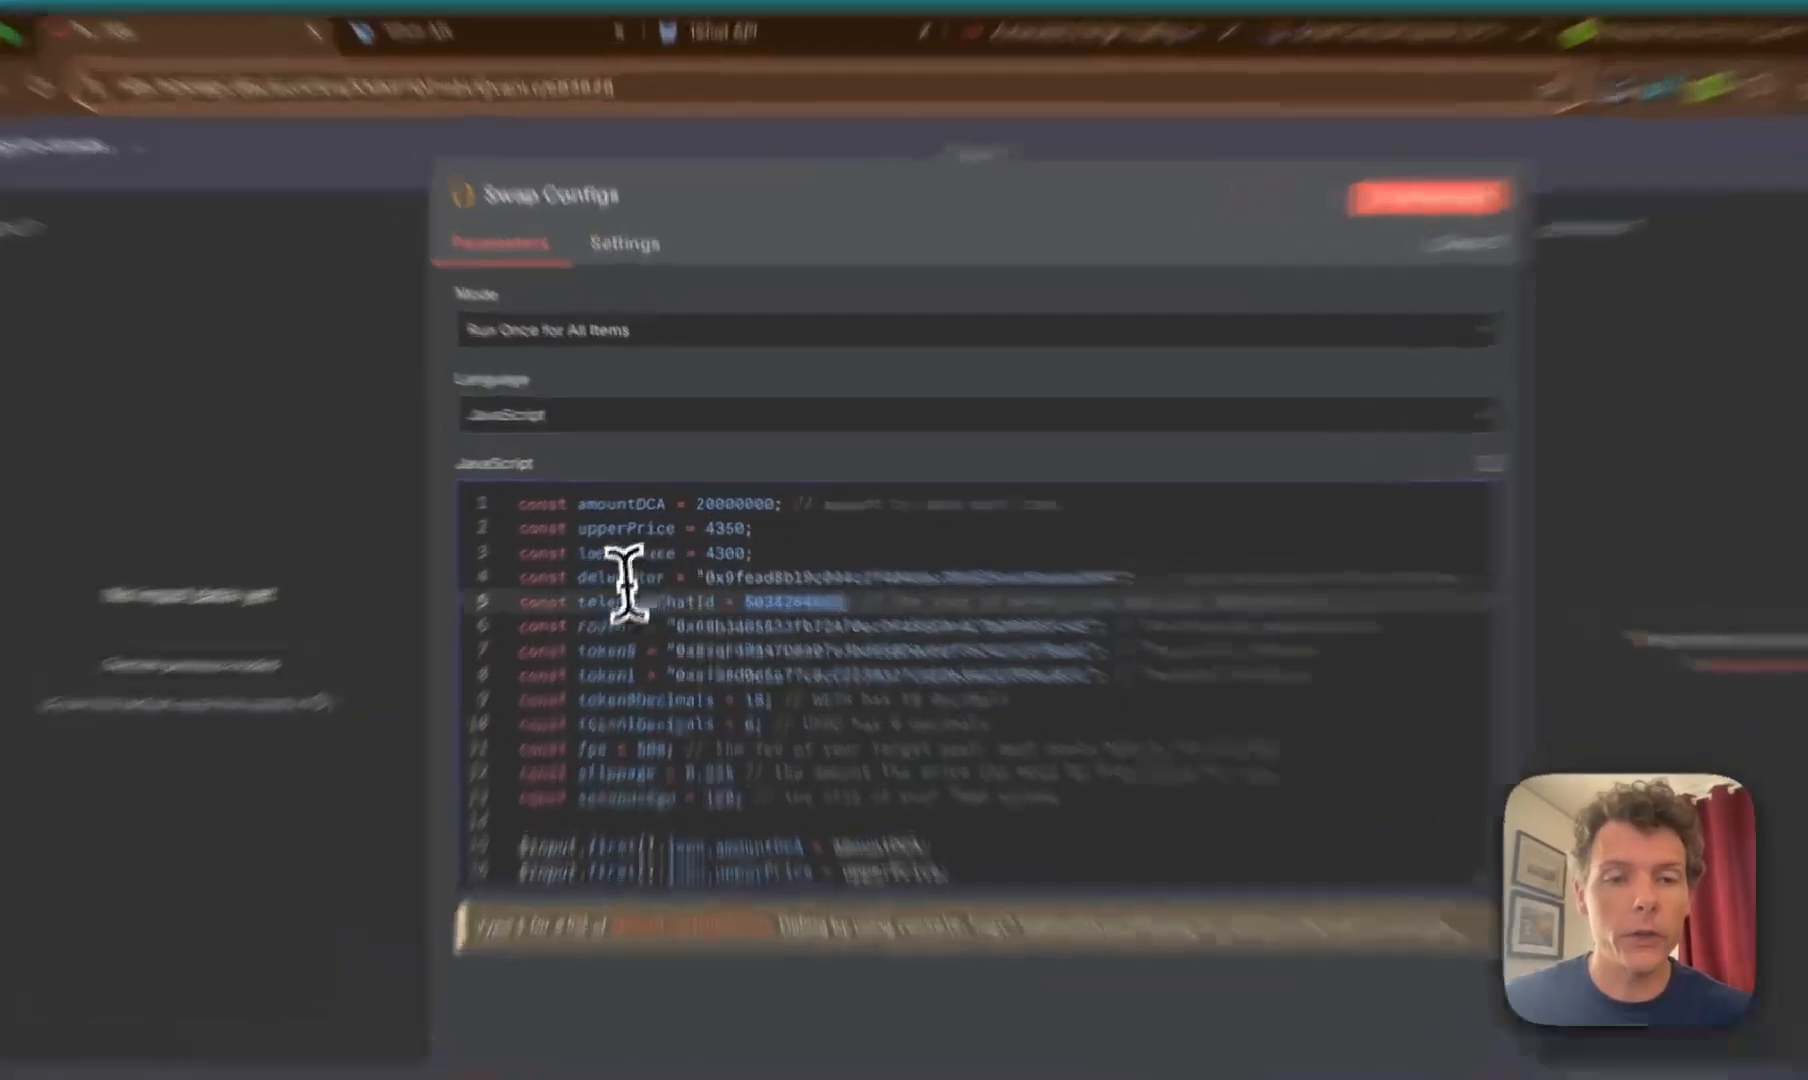
{"action": "double_click", "coordinate": [640, 545]}
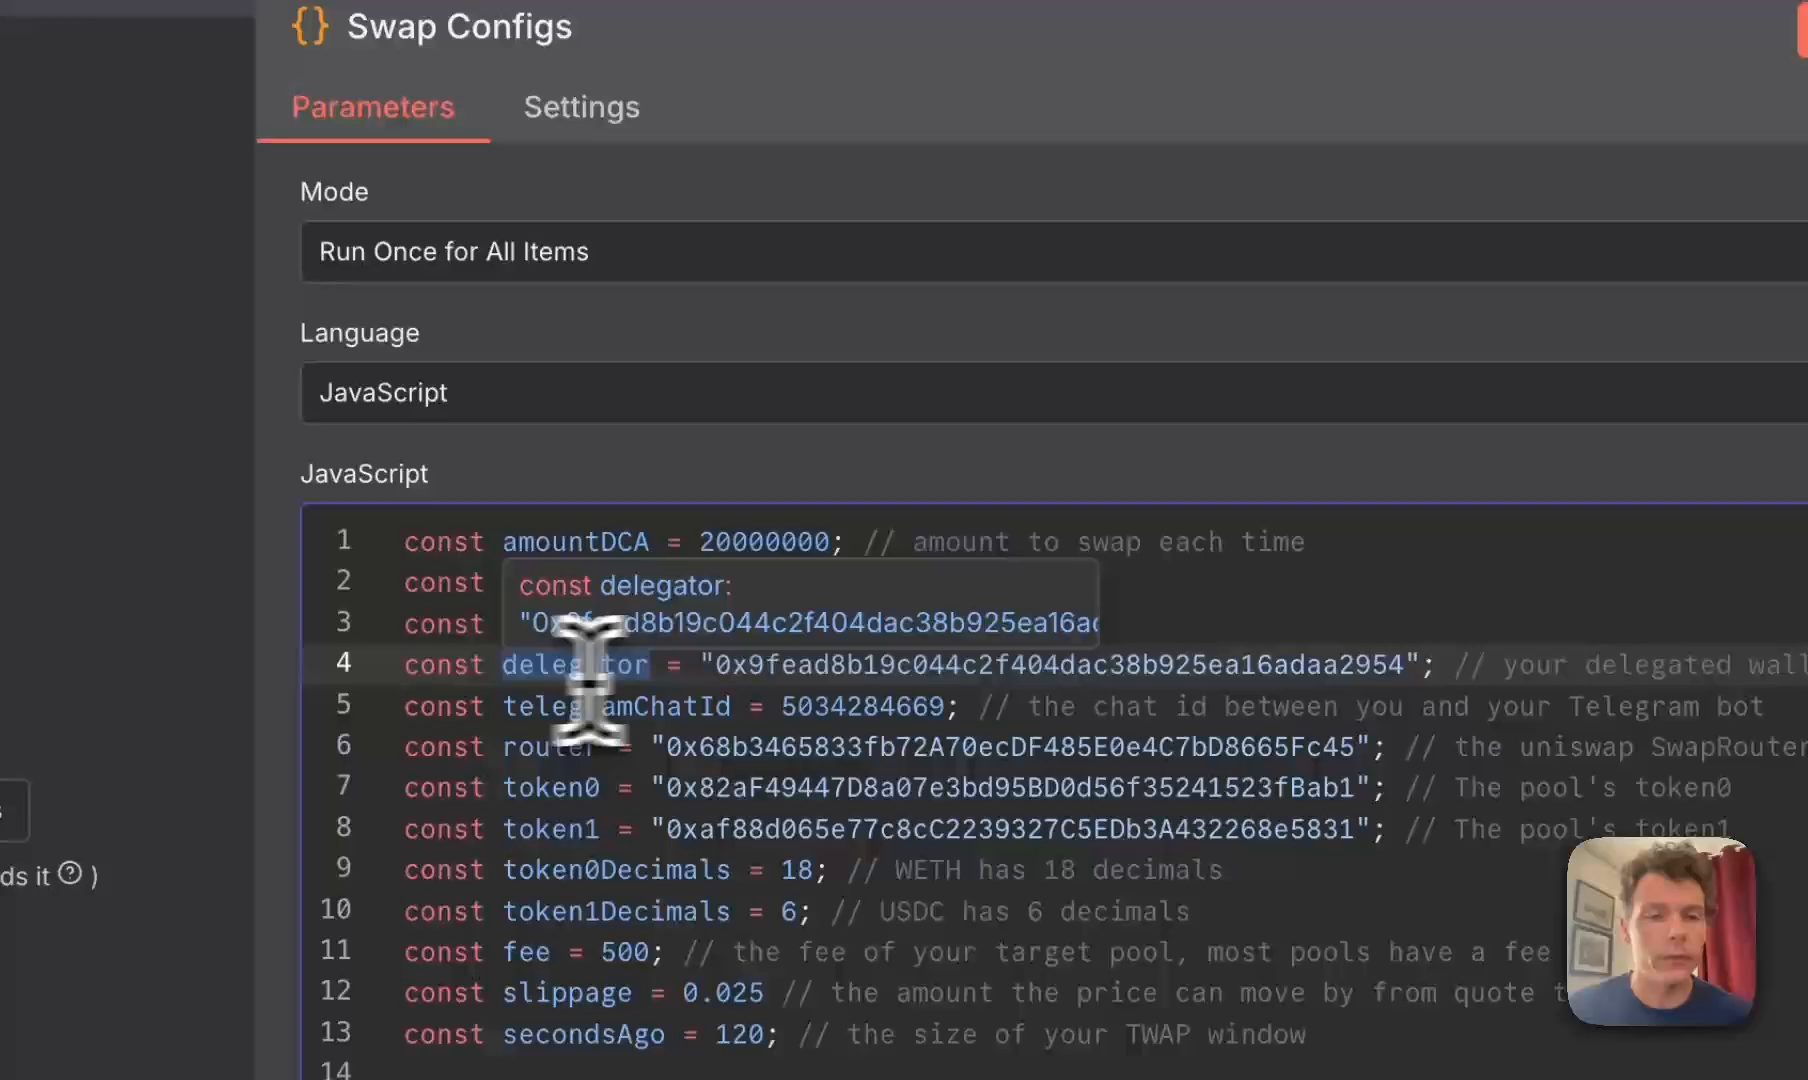
{"action": "double_click", "coordinate": [896, 662]}
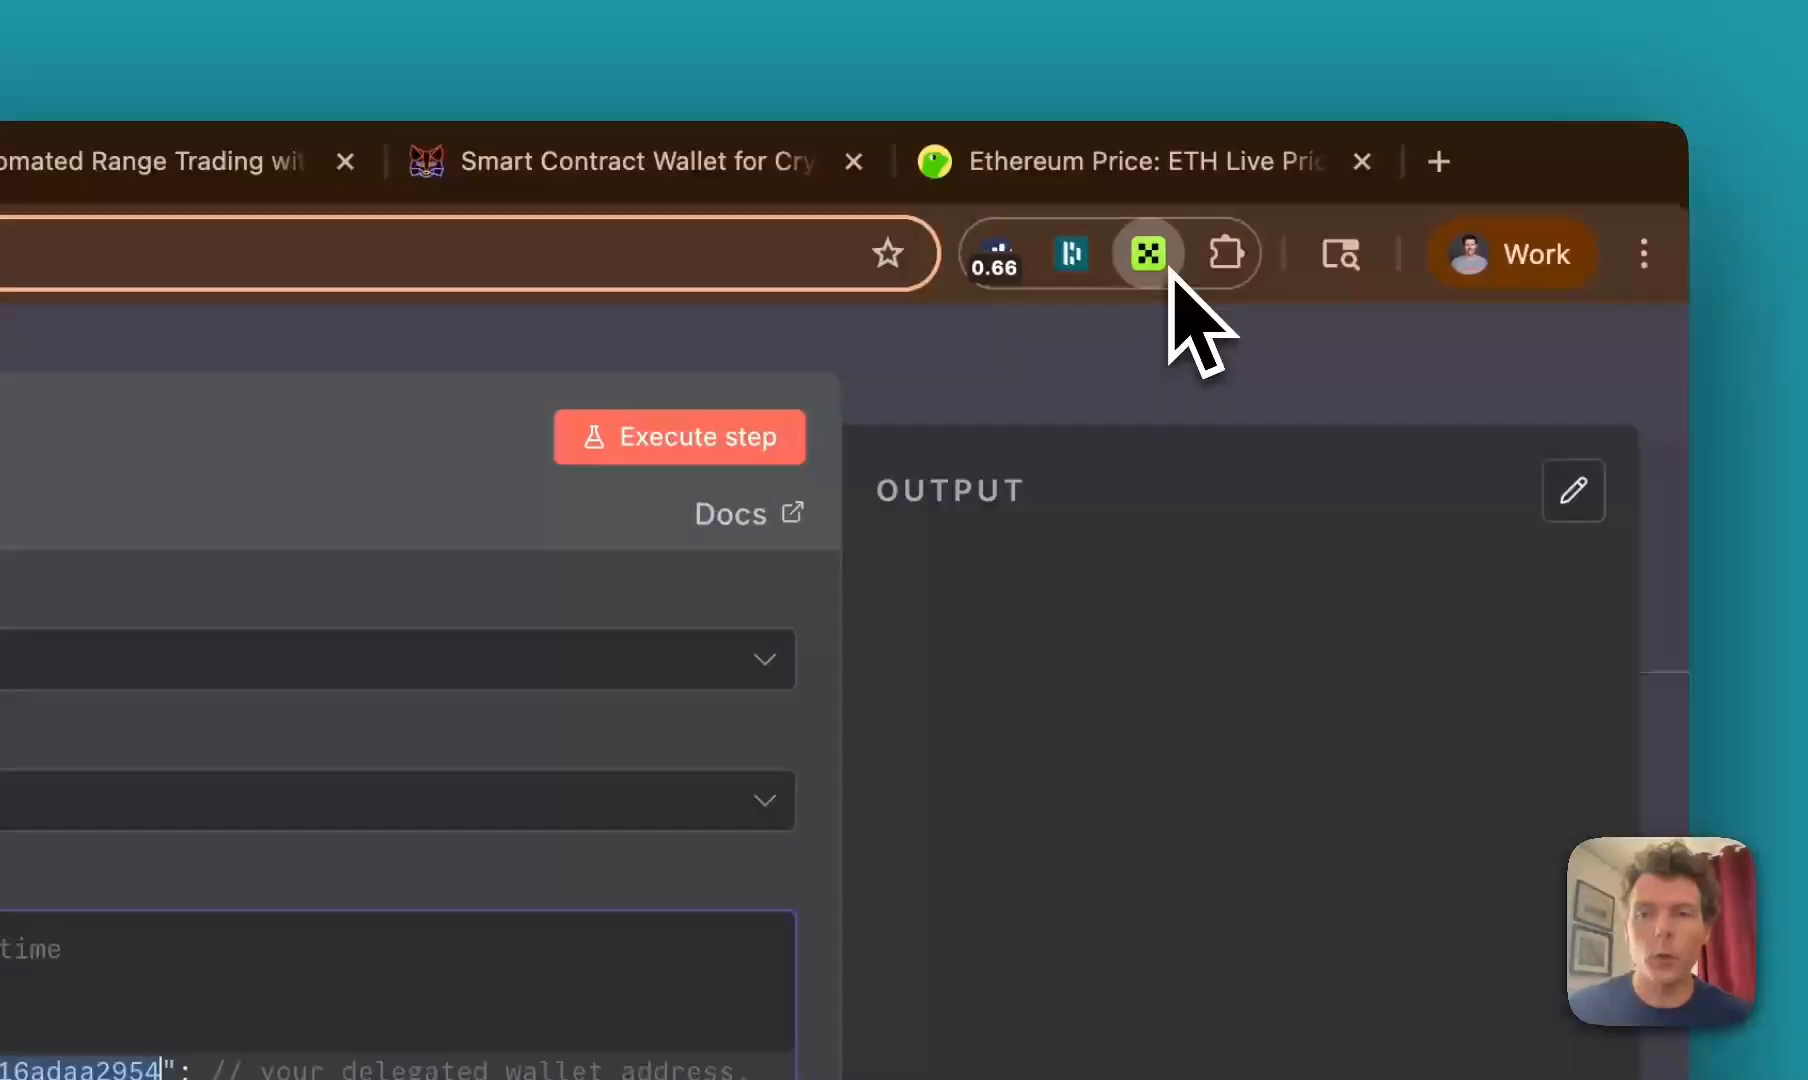
Step: Open the OKX Wallet extension, copy its account address and return from Swap Configs to the canvas
{"action": "left_click", "coordinate": [1168, 274]}
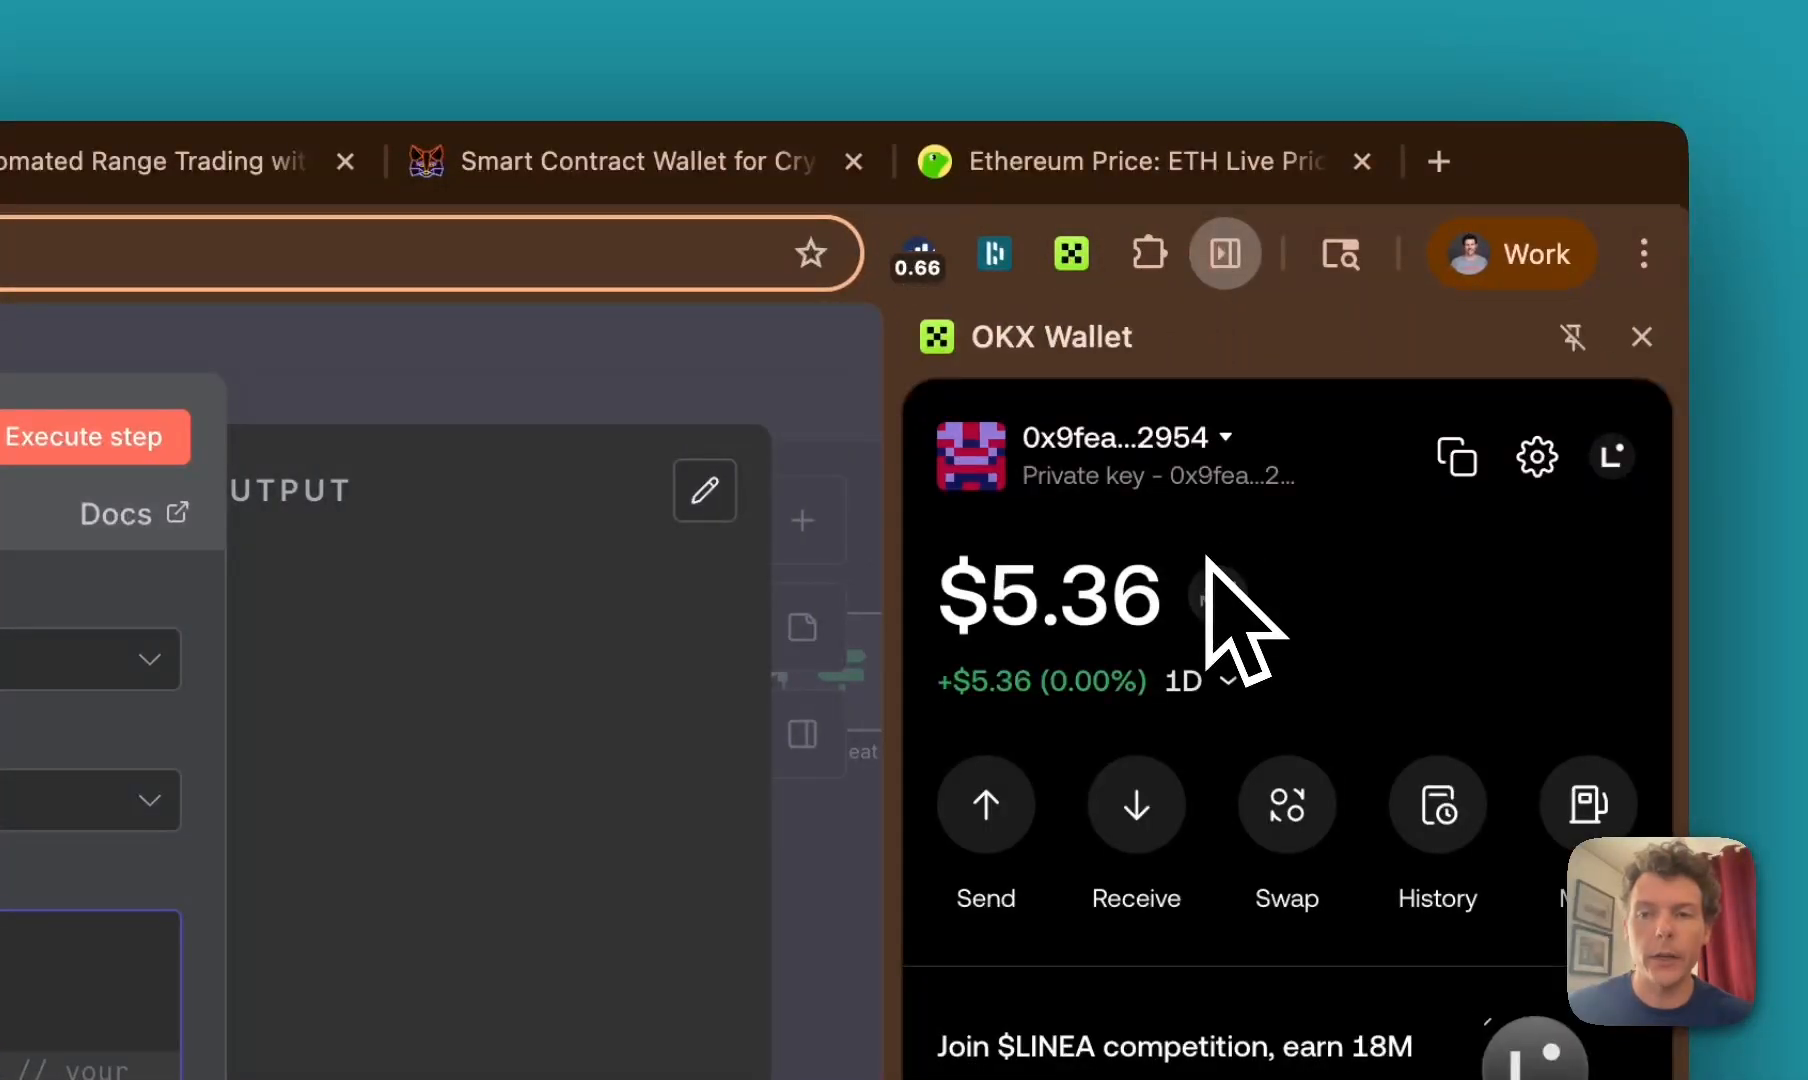
{"action": "left_click", "coordinate": [1457, 460]}
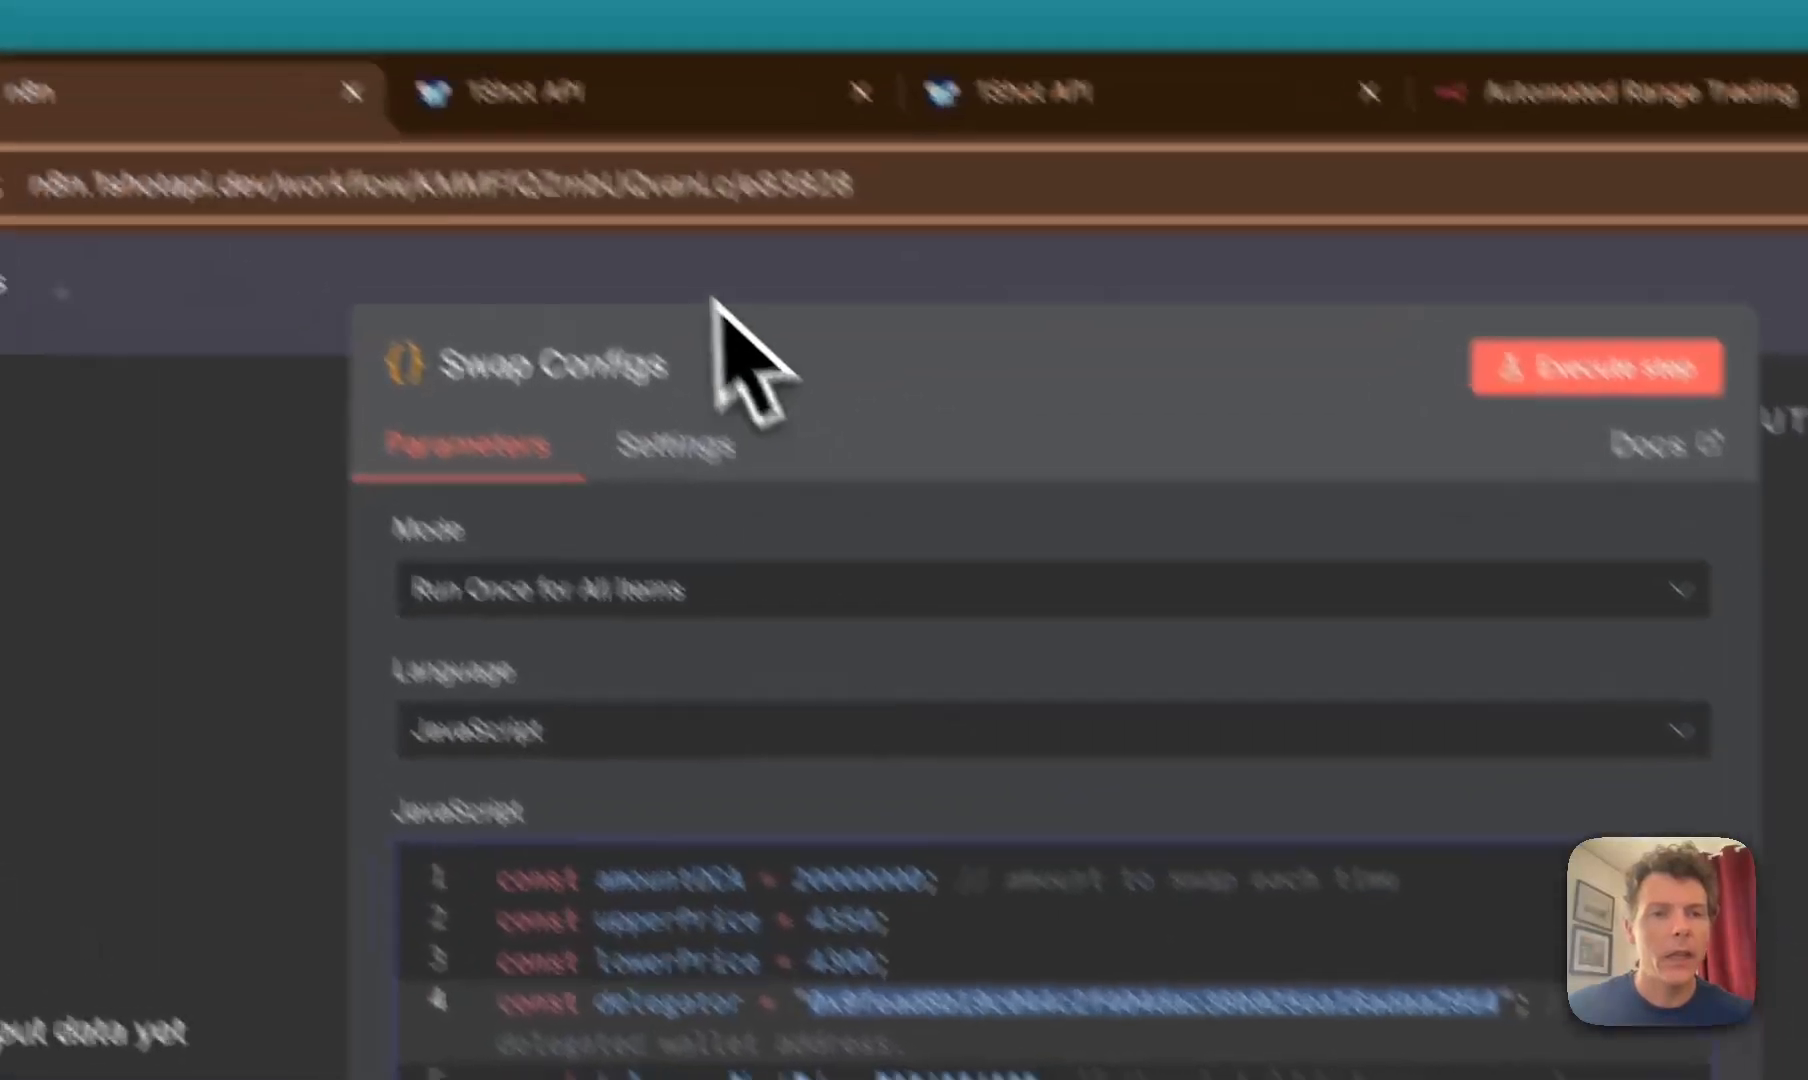
{"action": "left_click", "coordinate": [474, 100]}
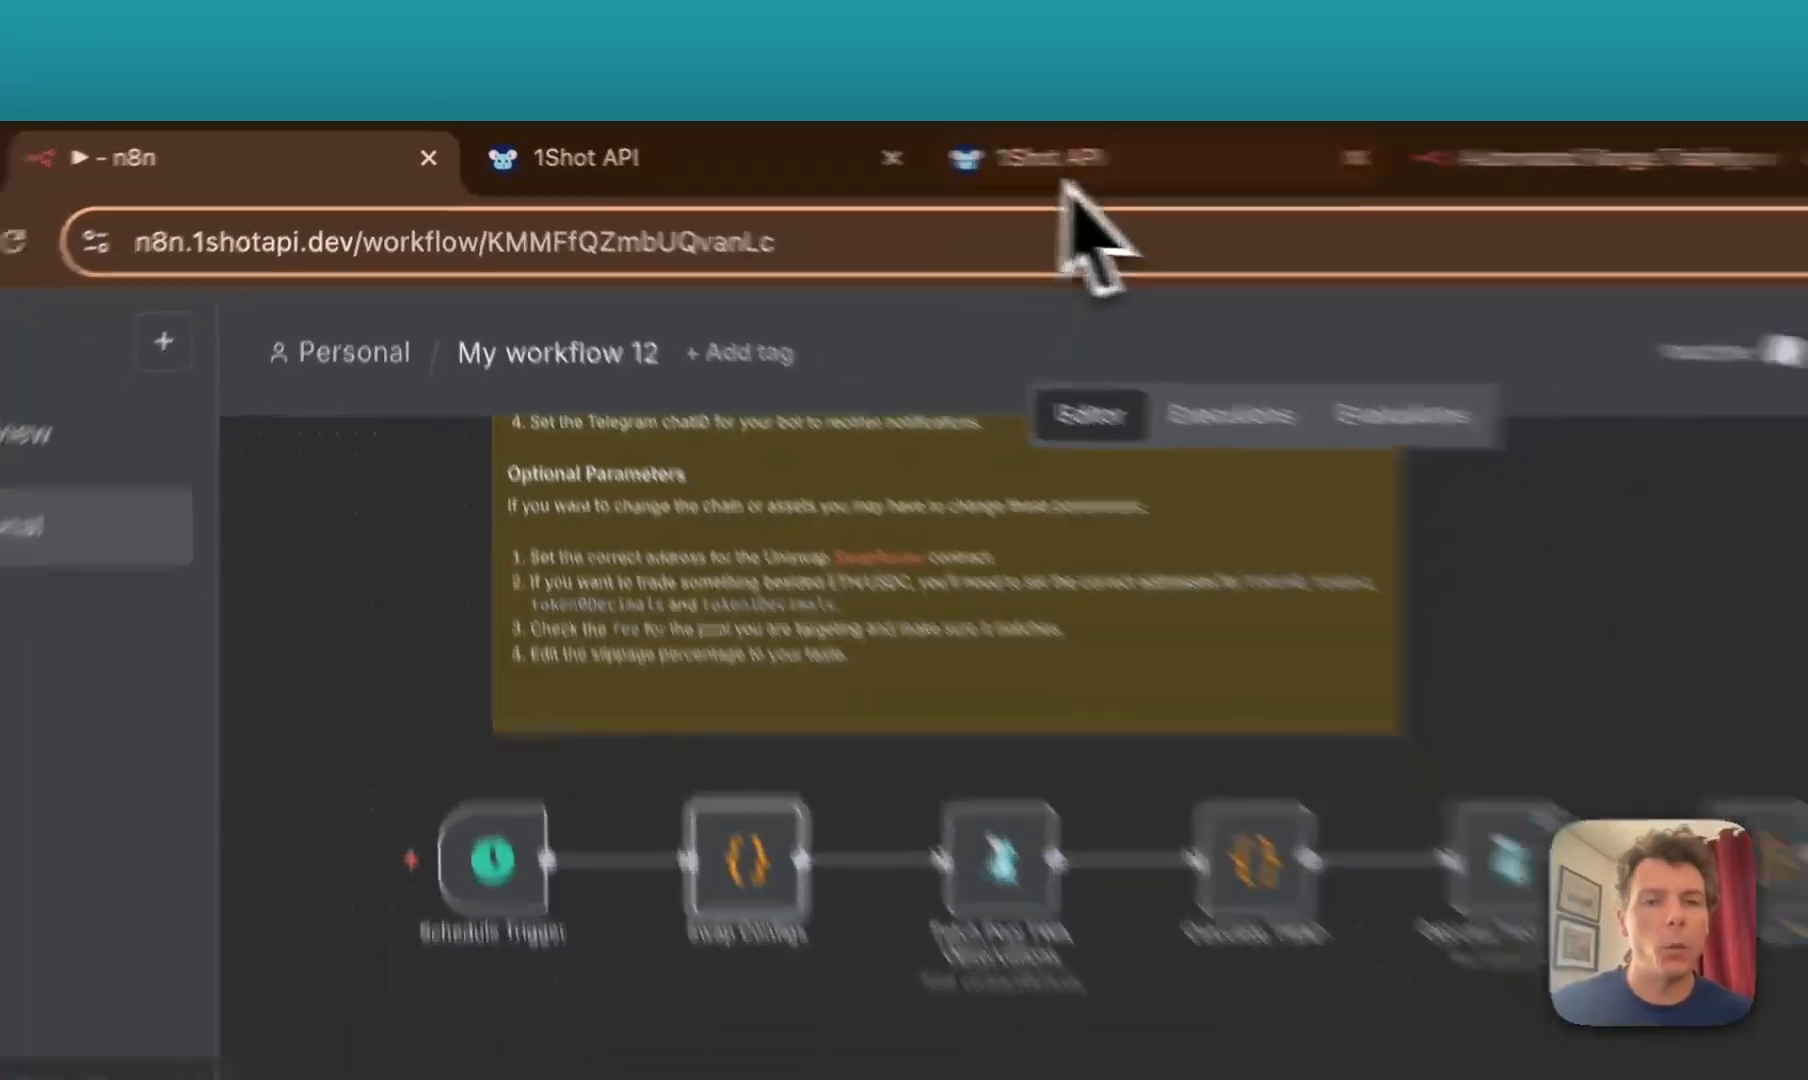
Step: Switch to 1Shot API and open the details of the 8/7/25 Arbitrum wallet to review its delegations
{"action": "left_click", "coordinate": [1075, 160]}
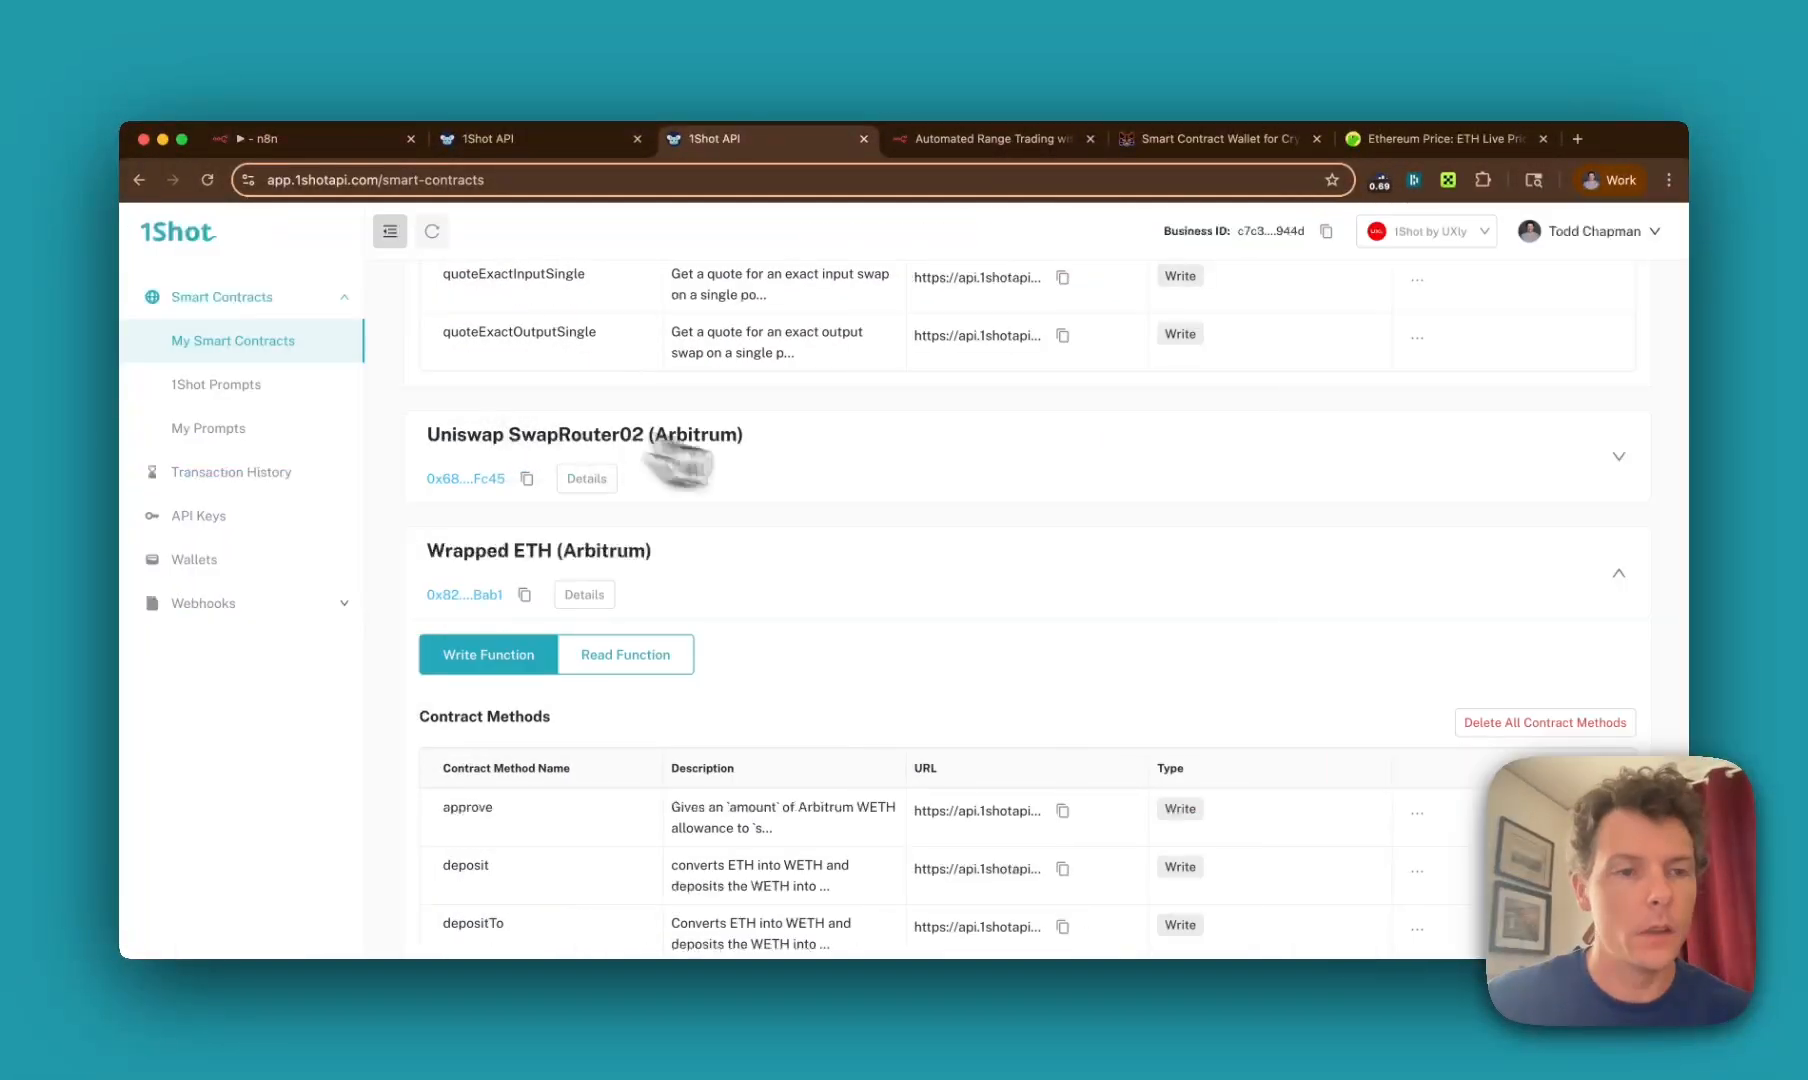
{"action": "left_click", "coordinate": [242, 562]}
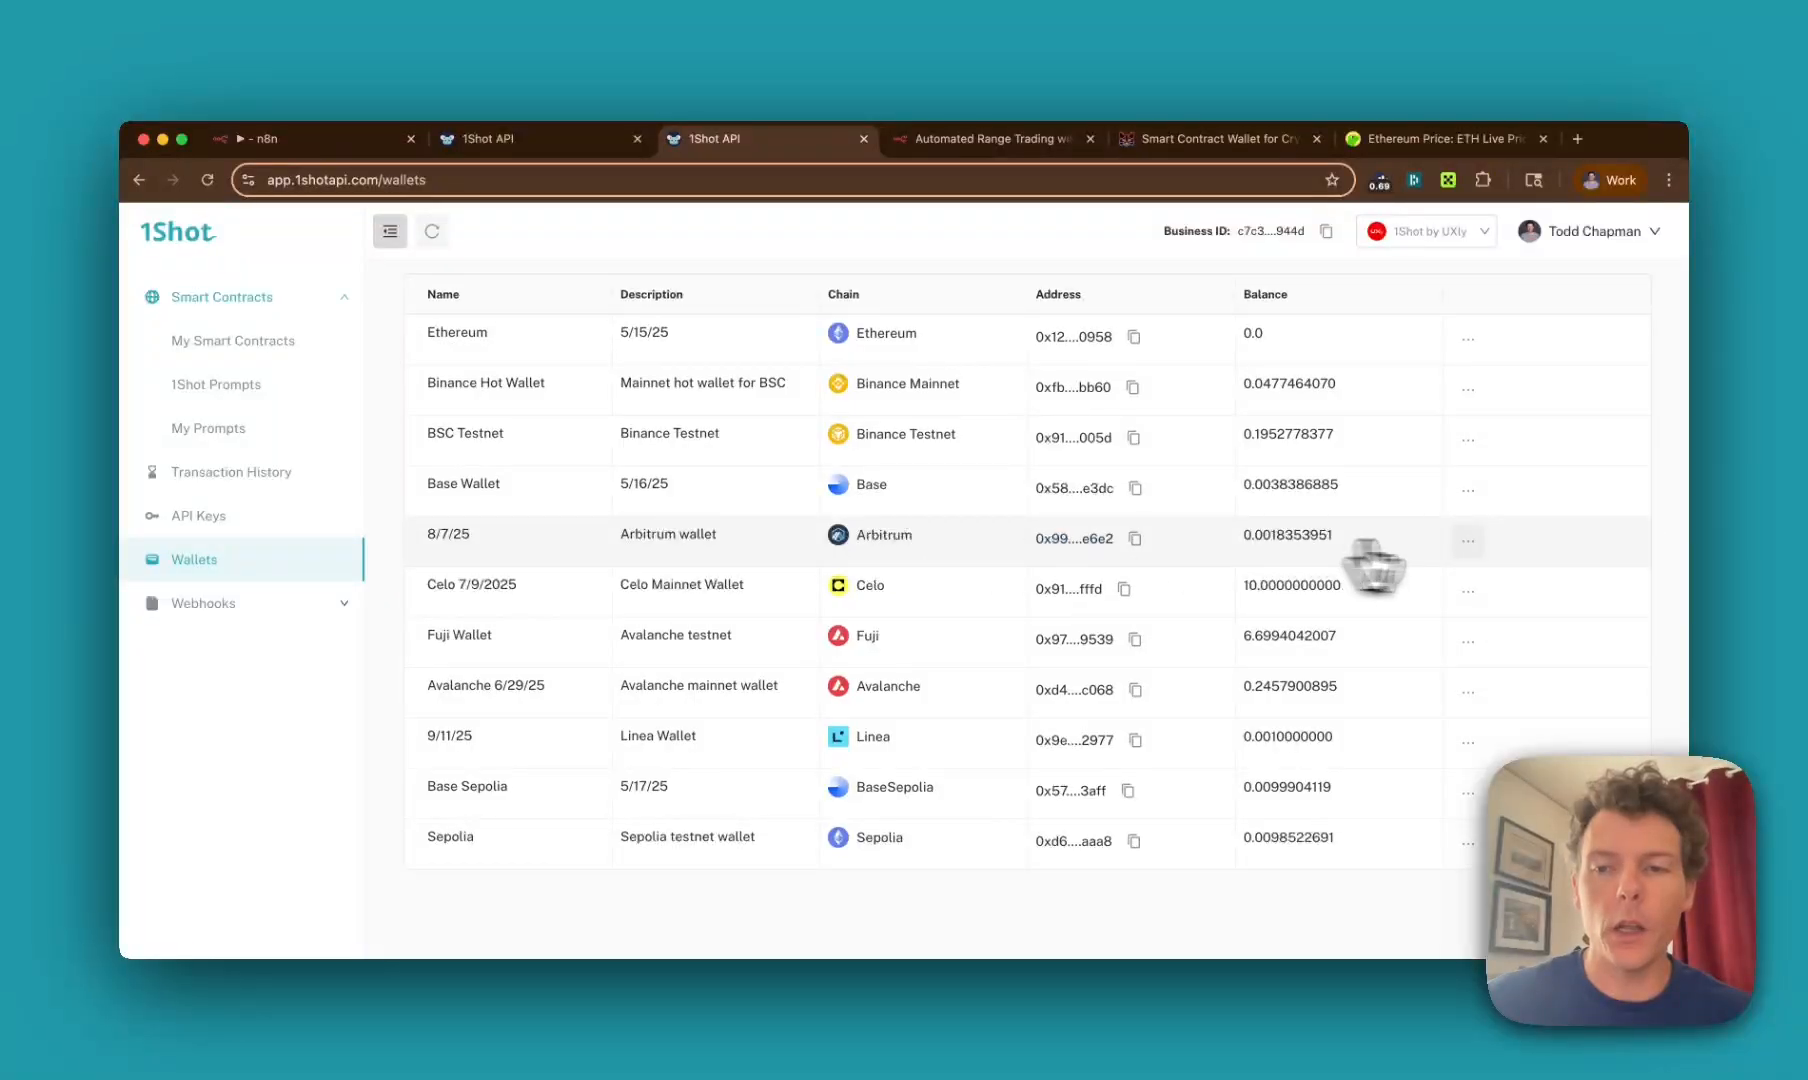
{"action": "left_click", "coordinate": [1470, 541]}
{"action": "left_click", "coordinate": [1516, 552]}
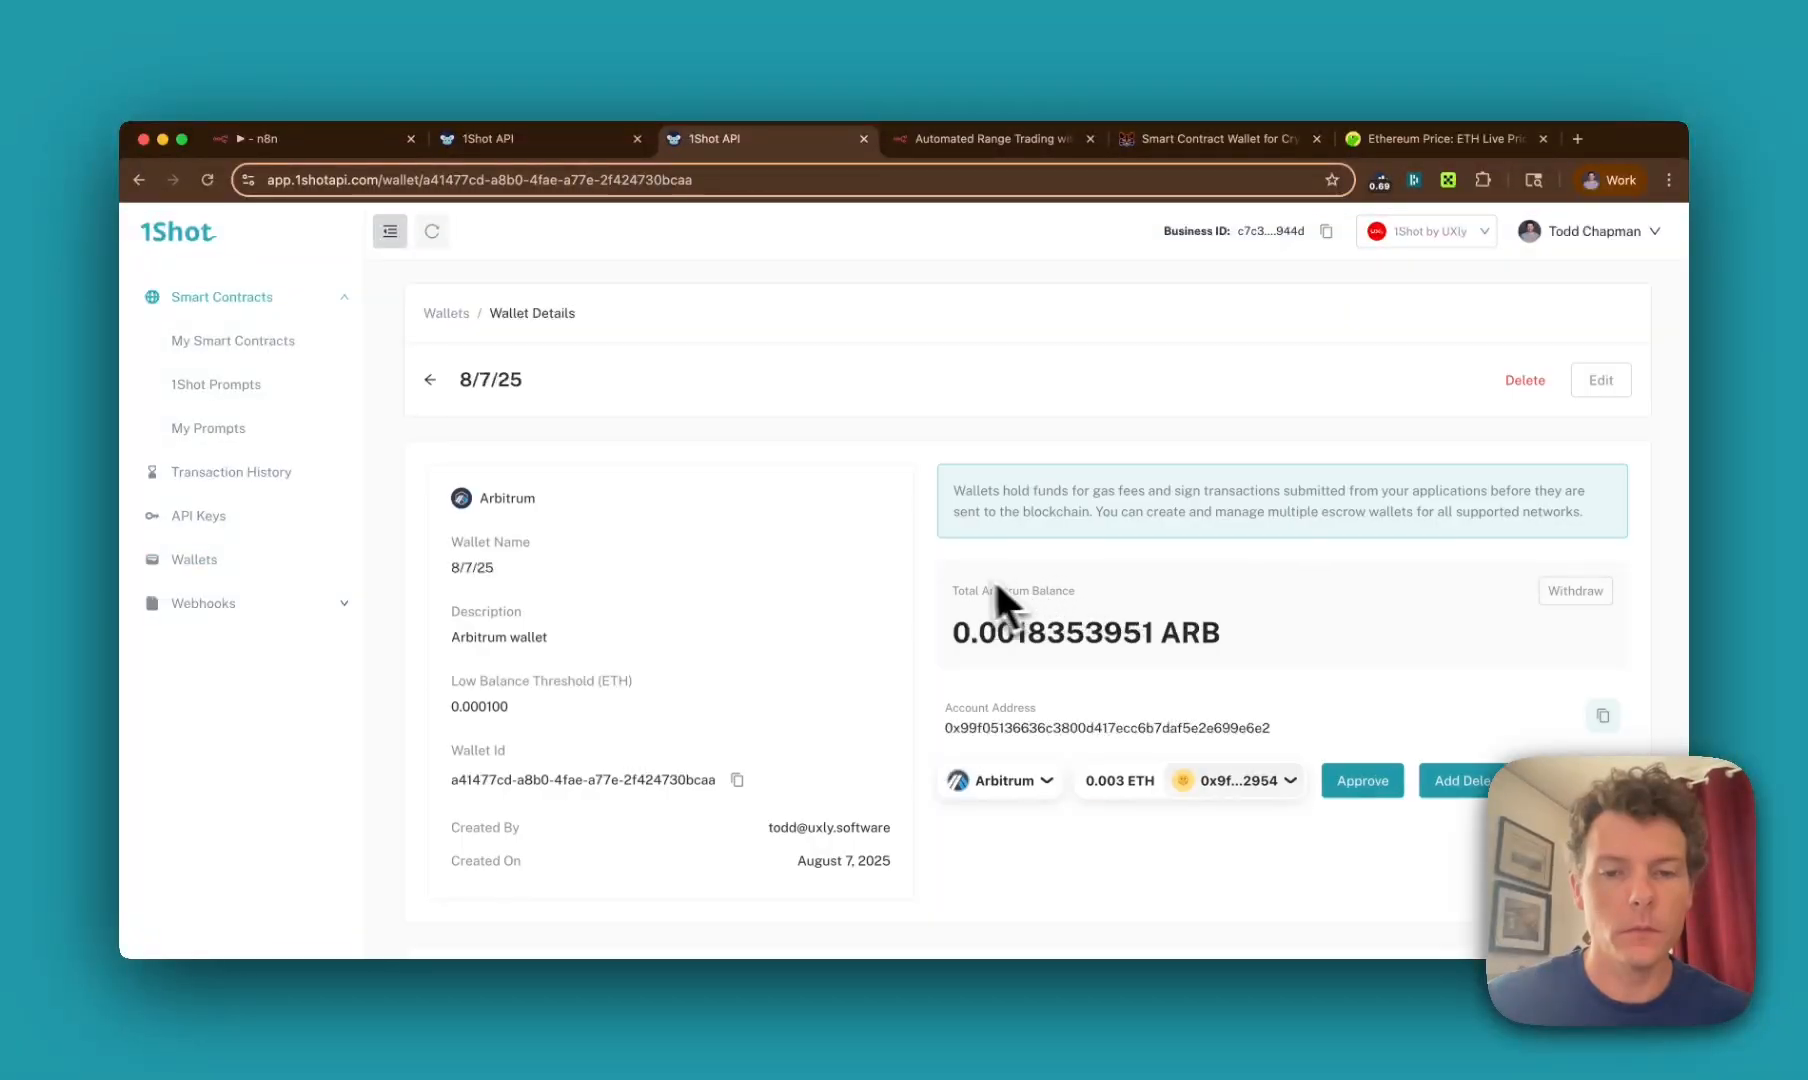
{"action": "scroll", "coordinate": [955, 590], "scroll_direction": "down", "scroll_amount": 2}
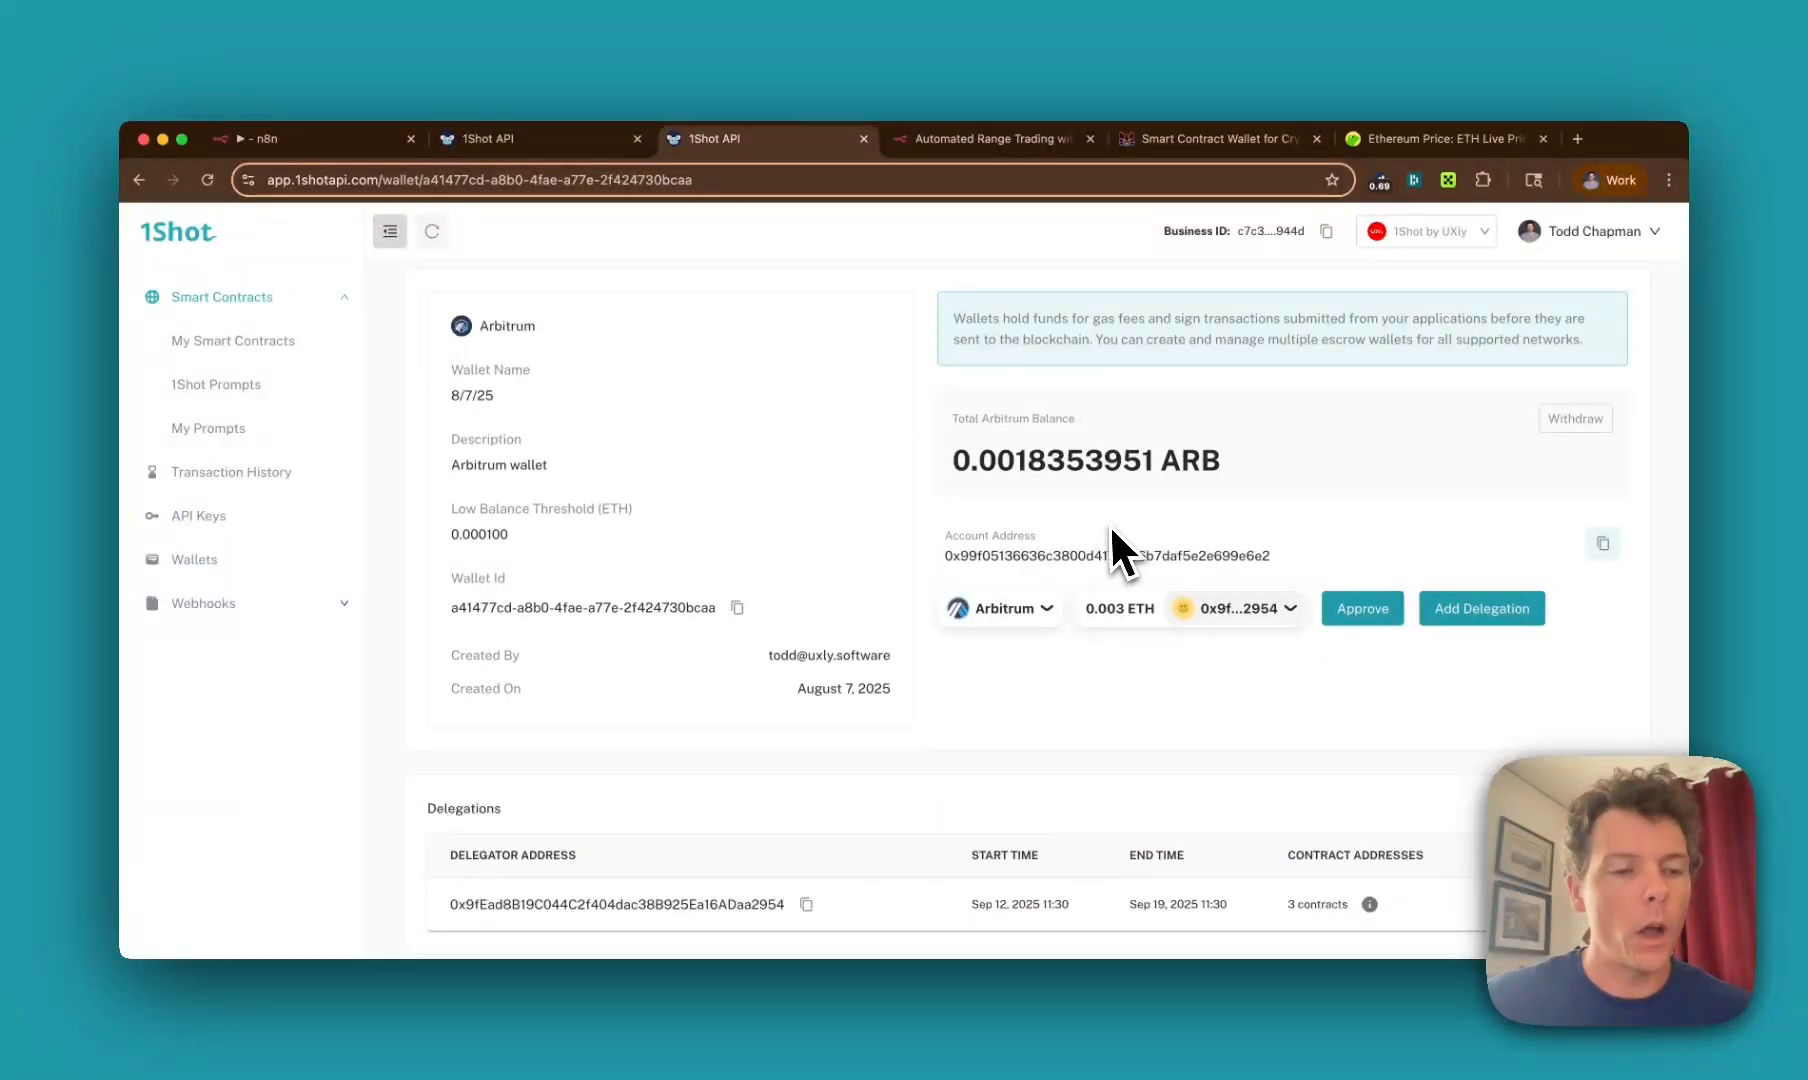
{"action": "scroll", "coordinate": [1200, 538], "scroll_direction": "down", "scroll_amount": 1}
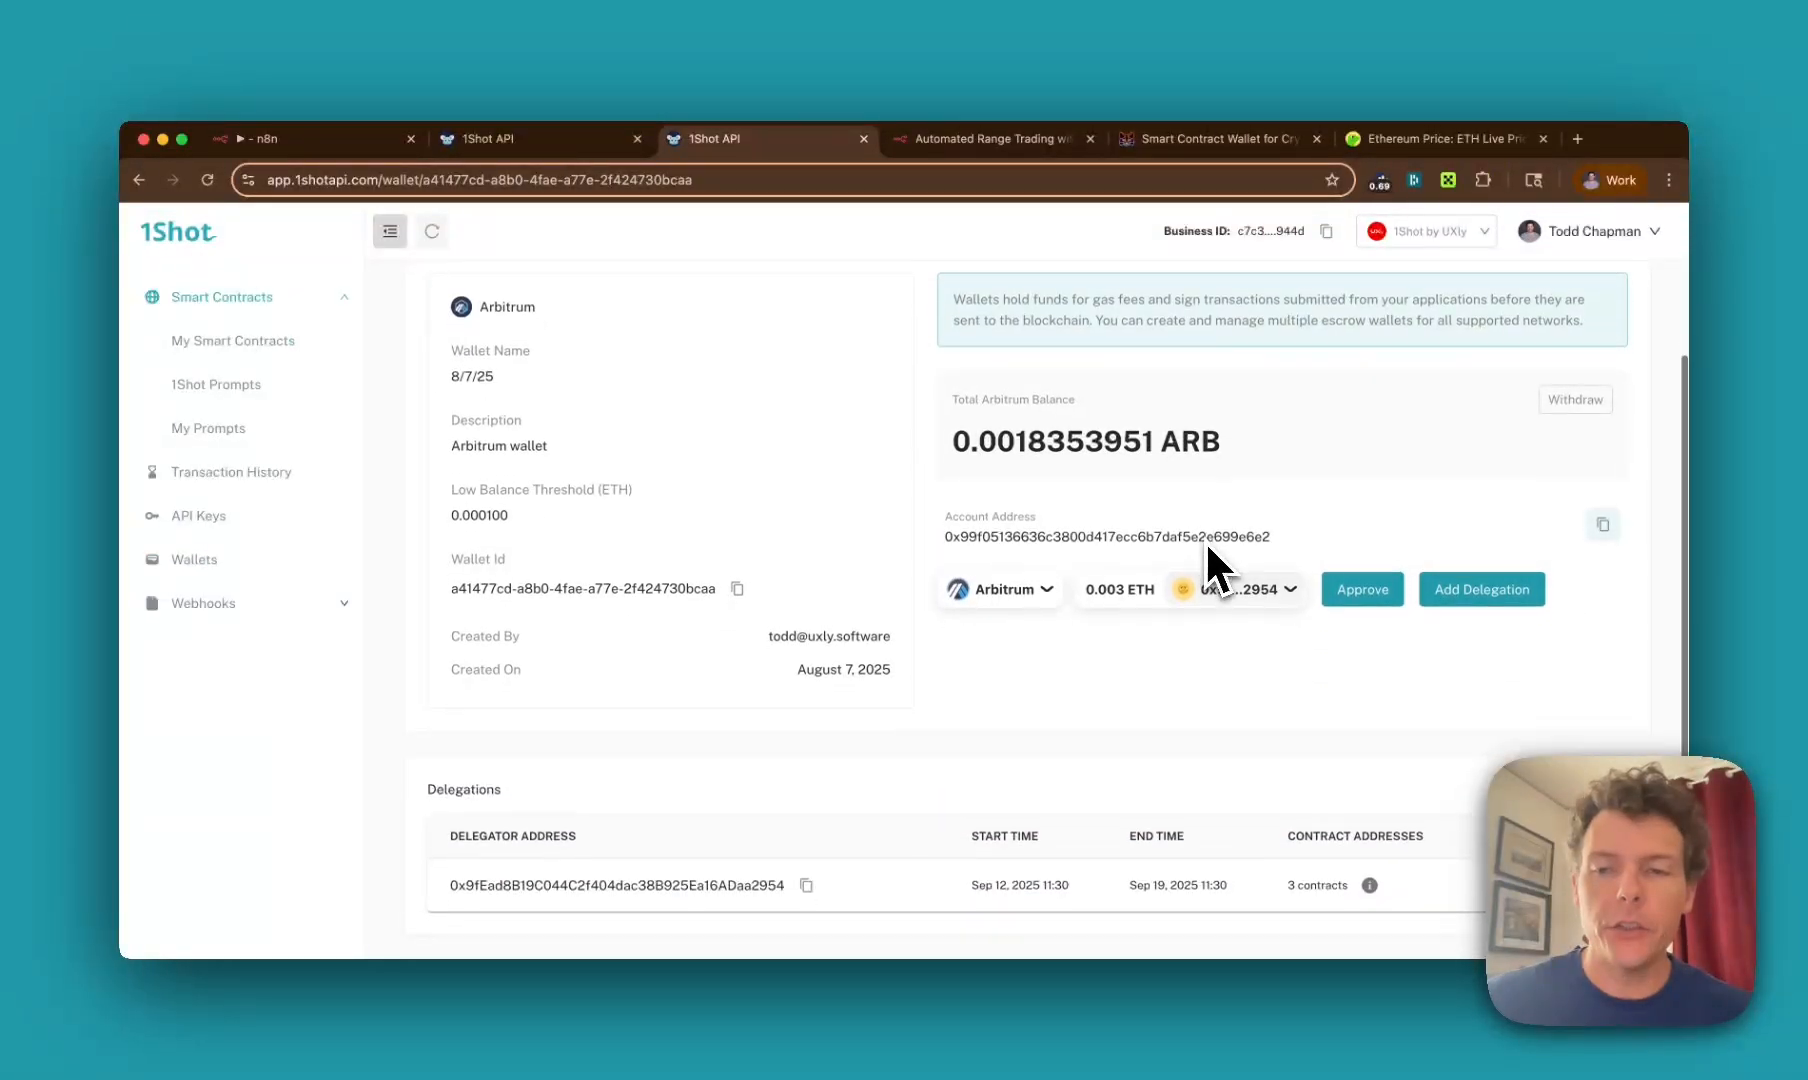
Step: Start a new delegation for the Arbitrum wallet running from 09/12/2025, 11:58 AM to 09/19/2025, 11:59 AM
{"action": "left_click", "coordinate": [1447, 597]}
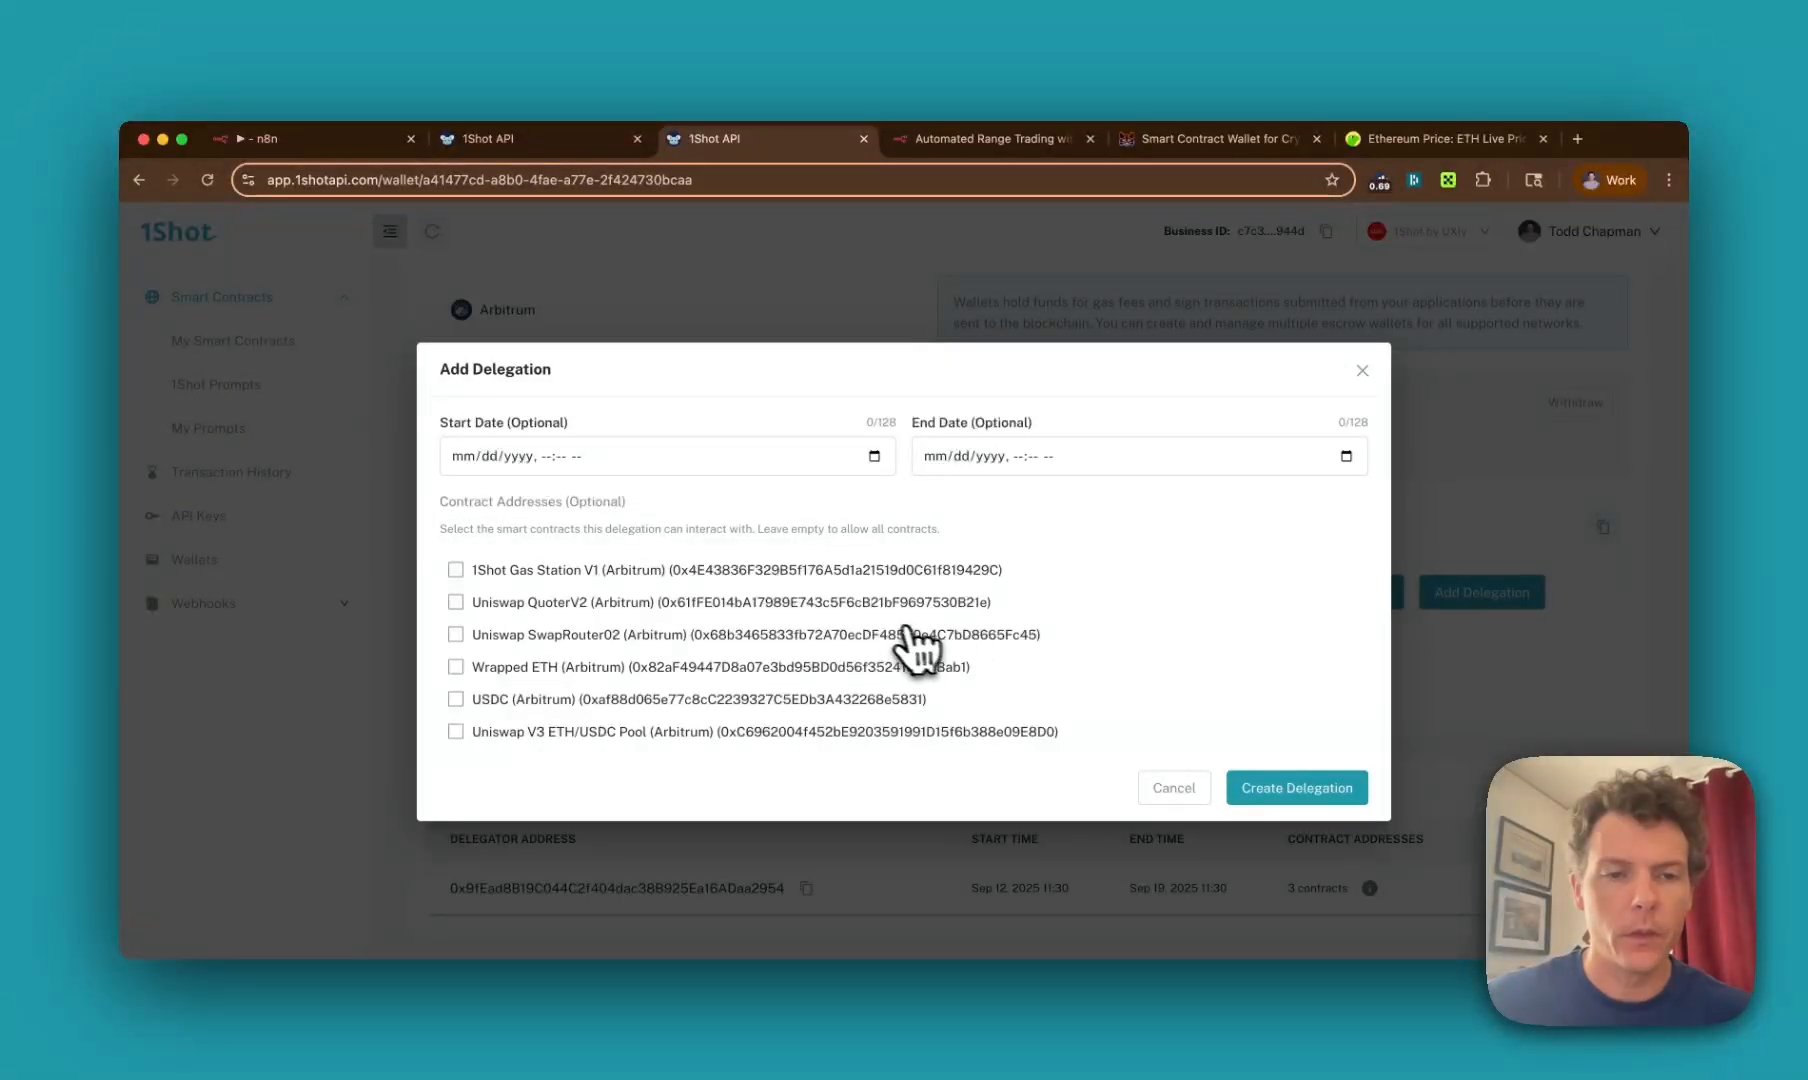
{"action": "left_click", "coordinate": [874, 462]}
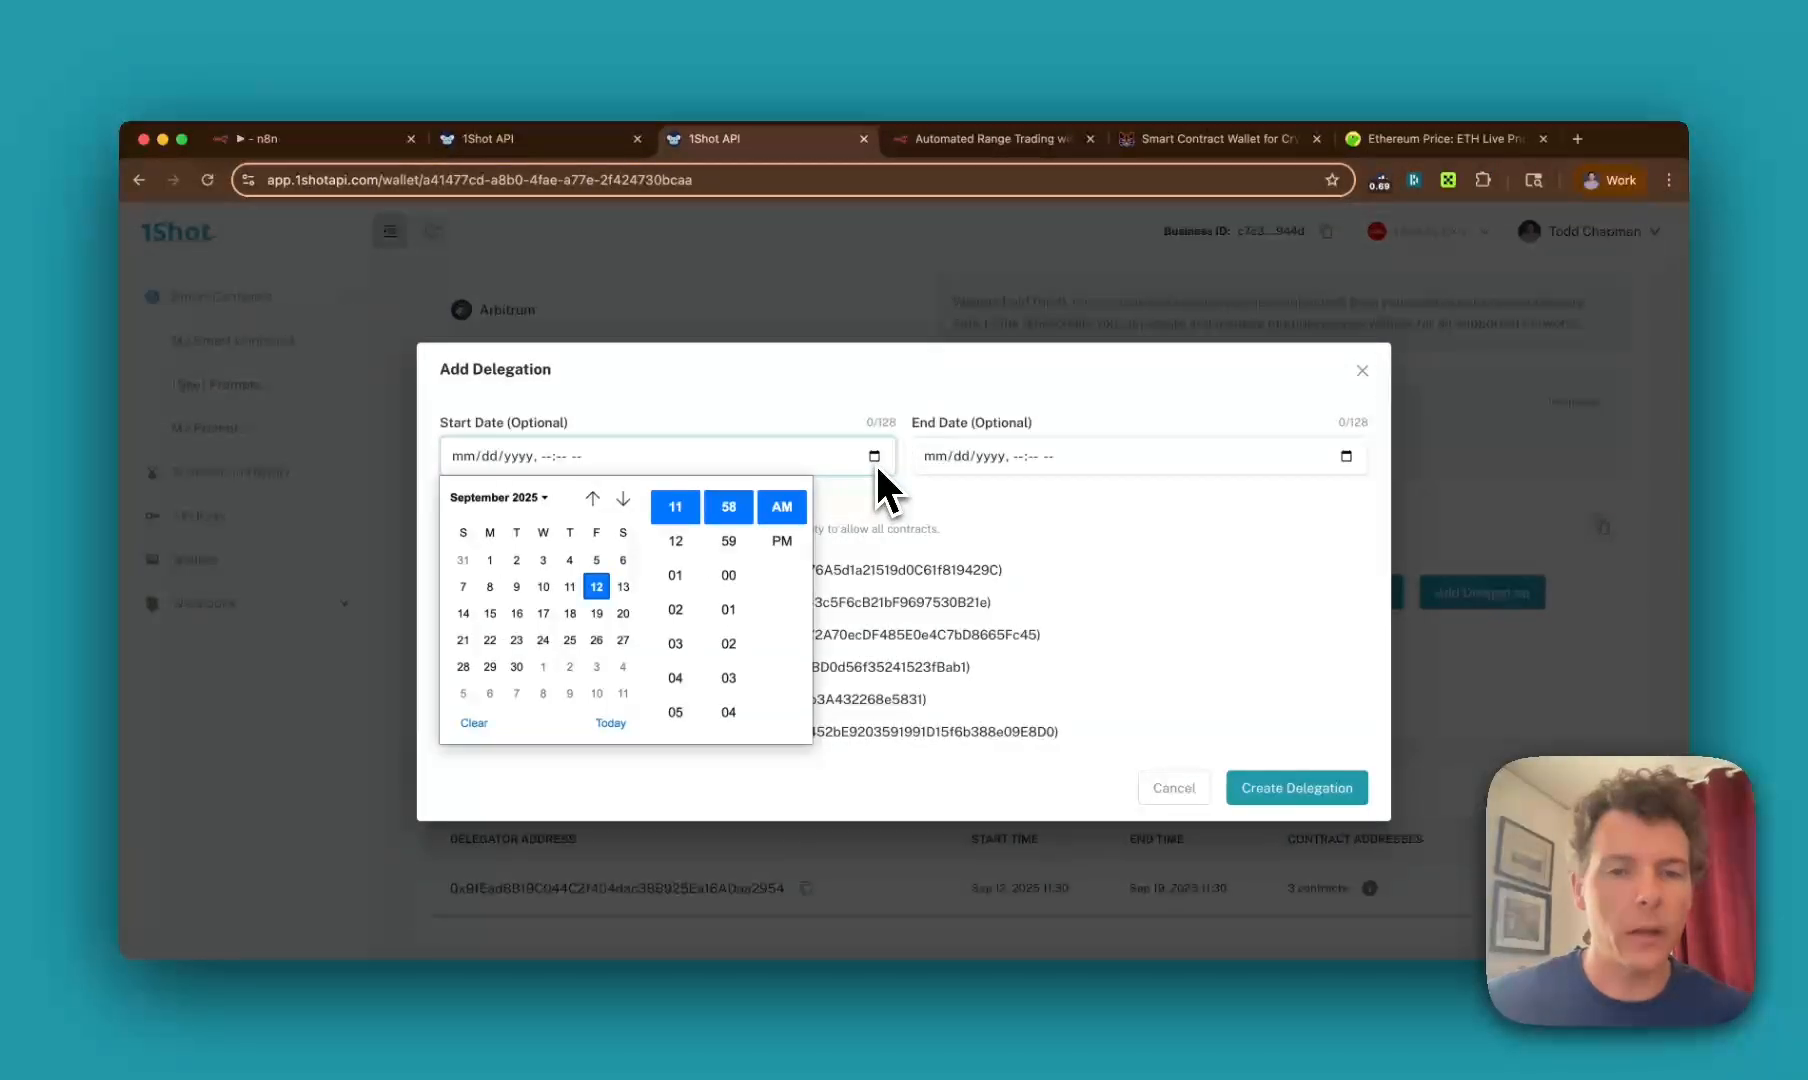
{"action": "left_click", "coordinate": [596, 587]}
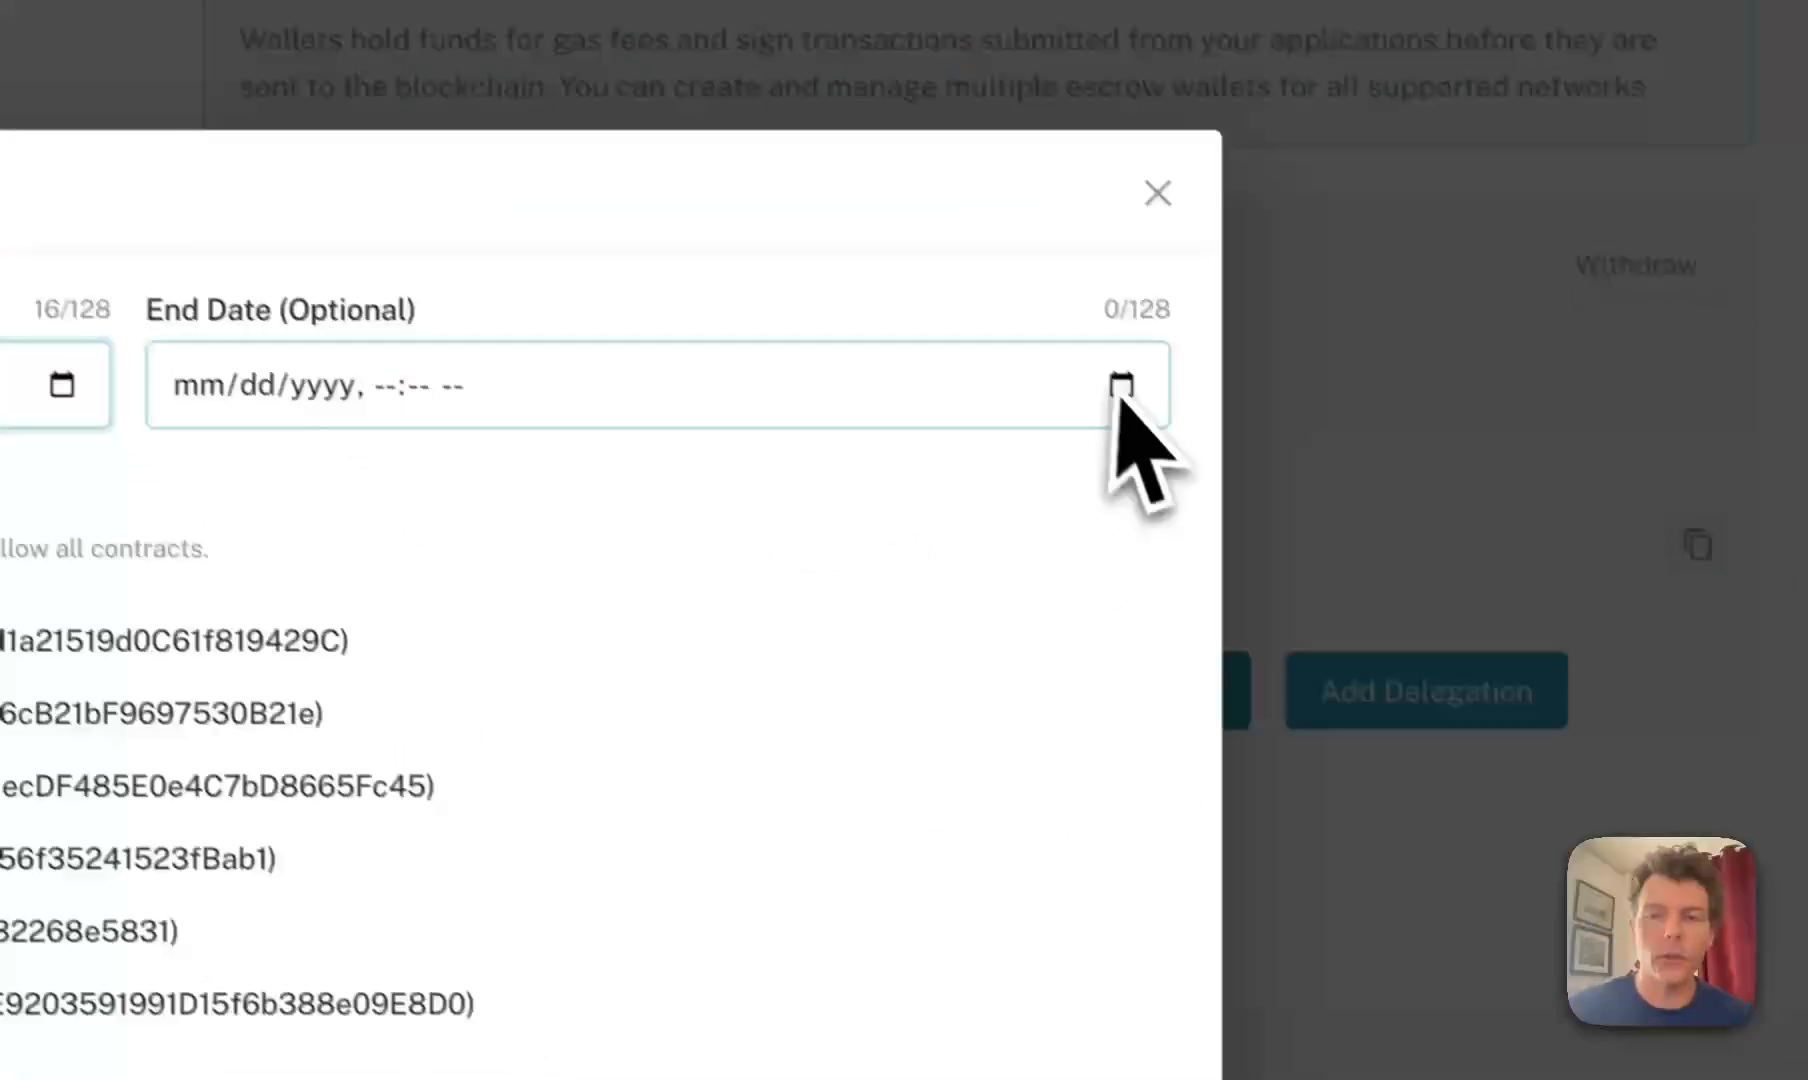
{"action": "left_click", "coordinate": [1346, 456]}
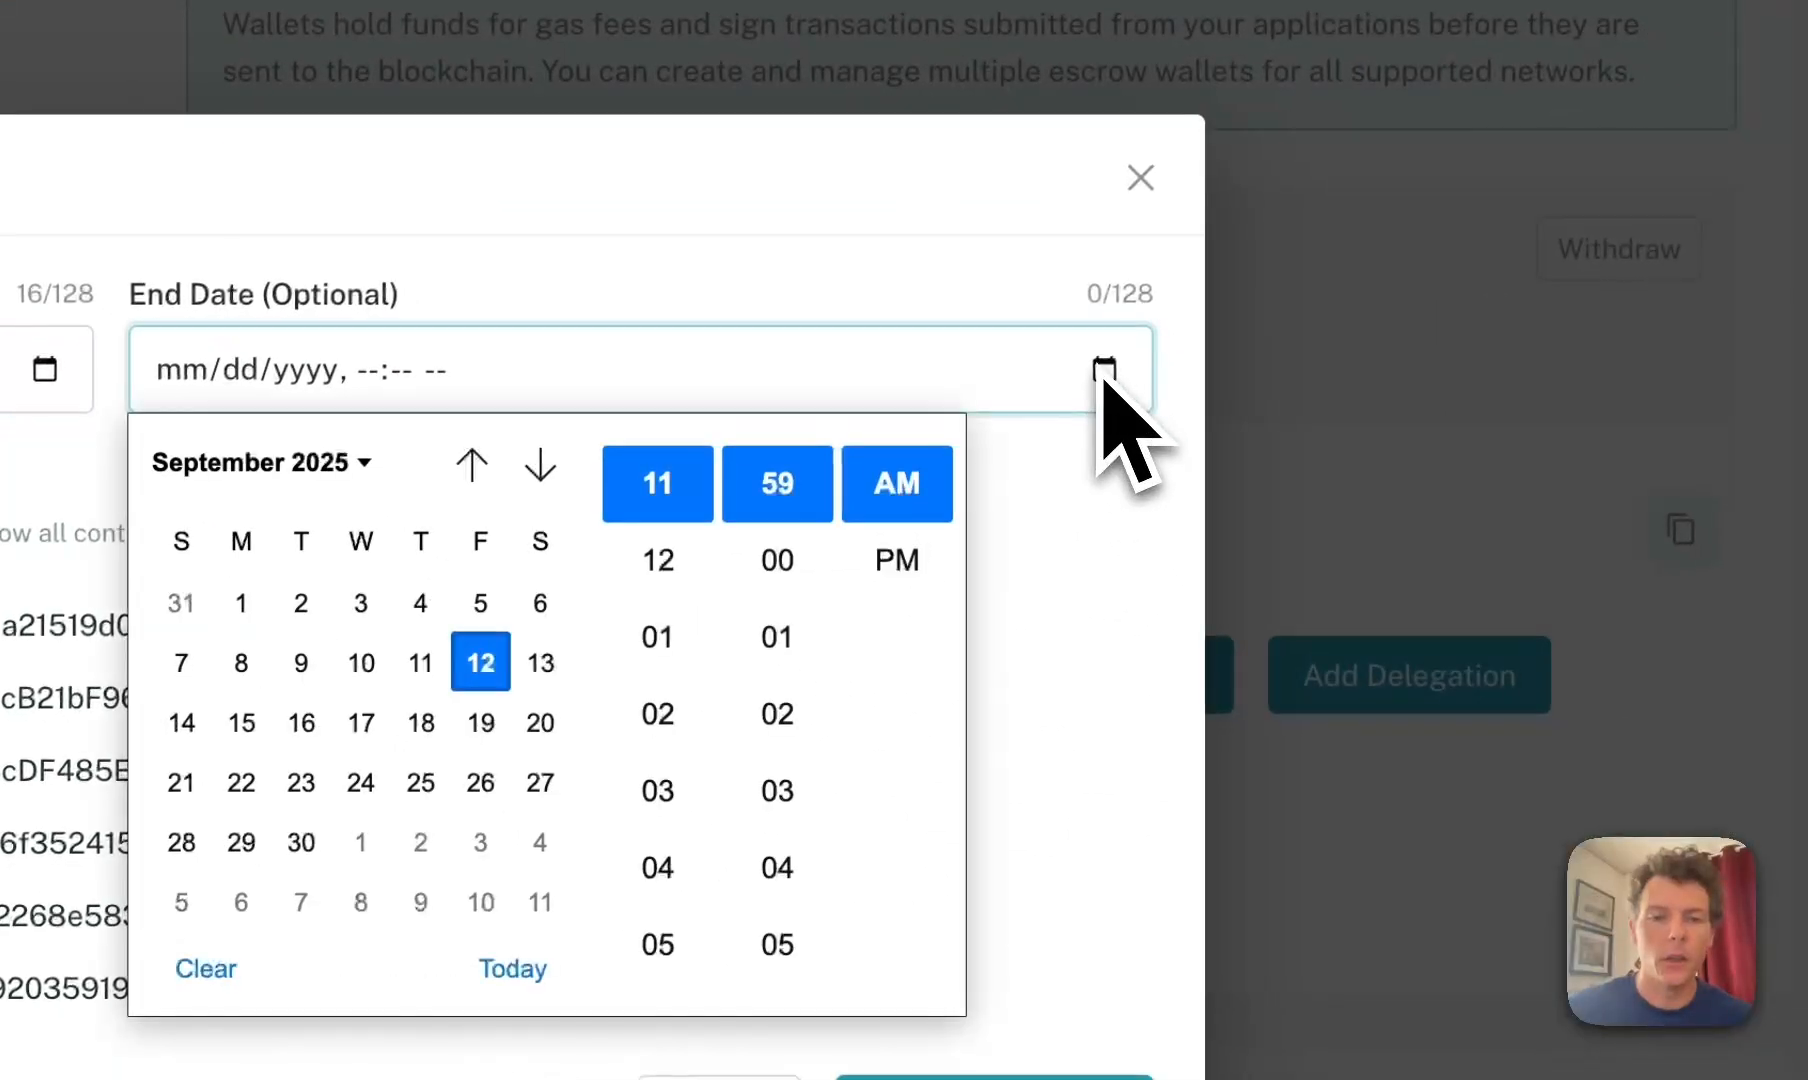
{"action": "left_click", "coordinate": [480, 722]}
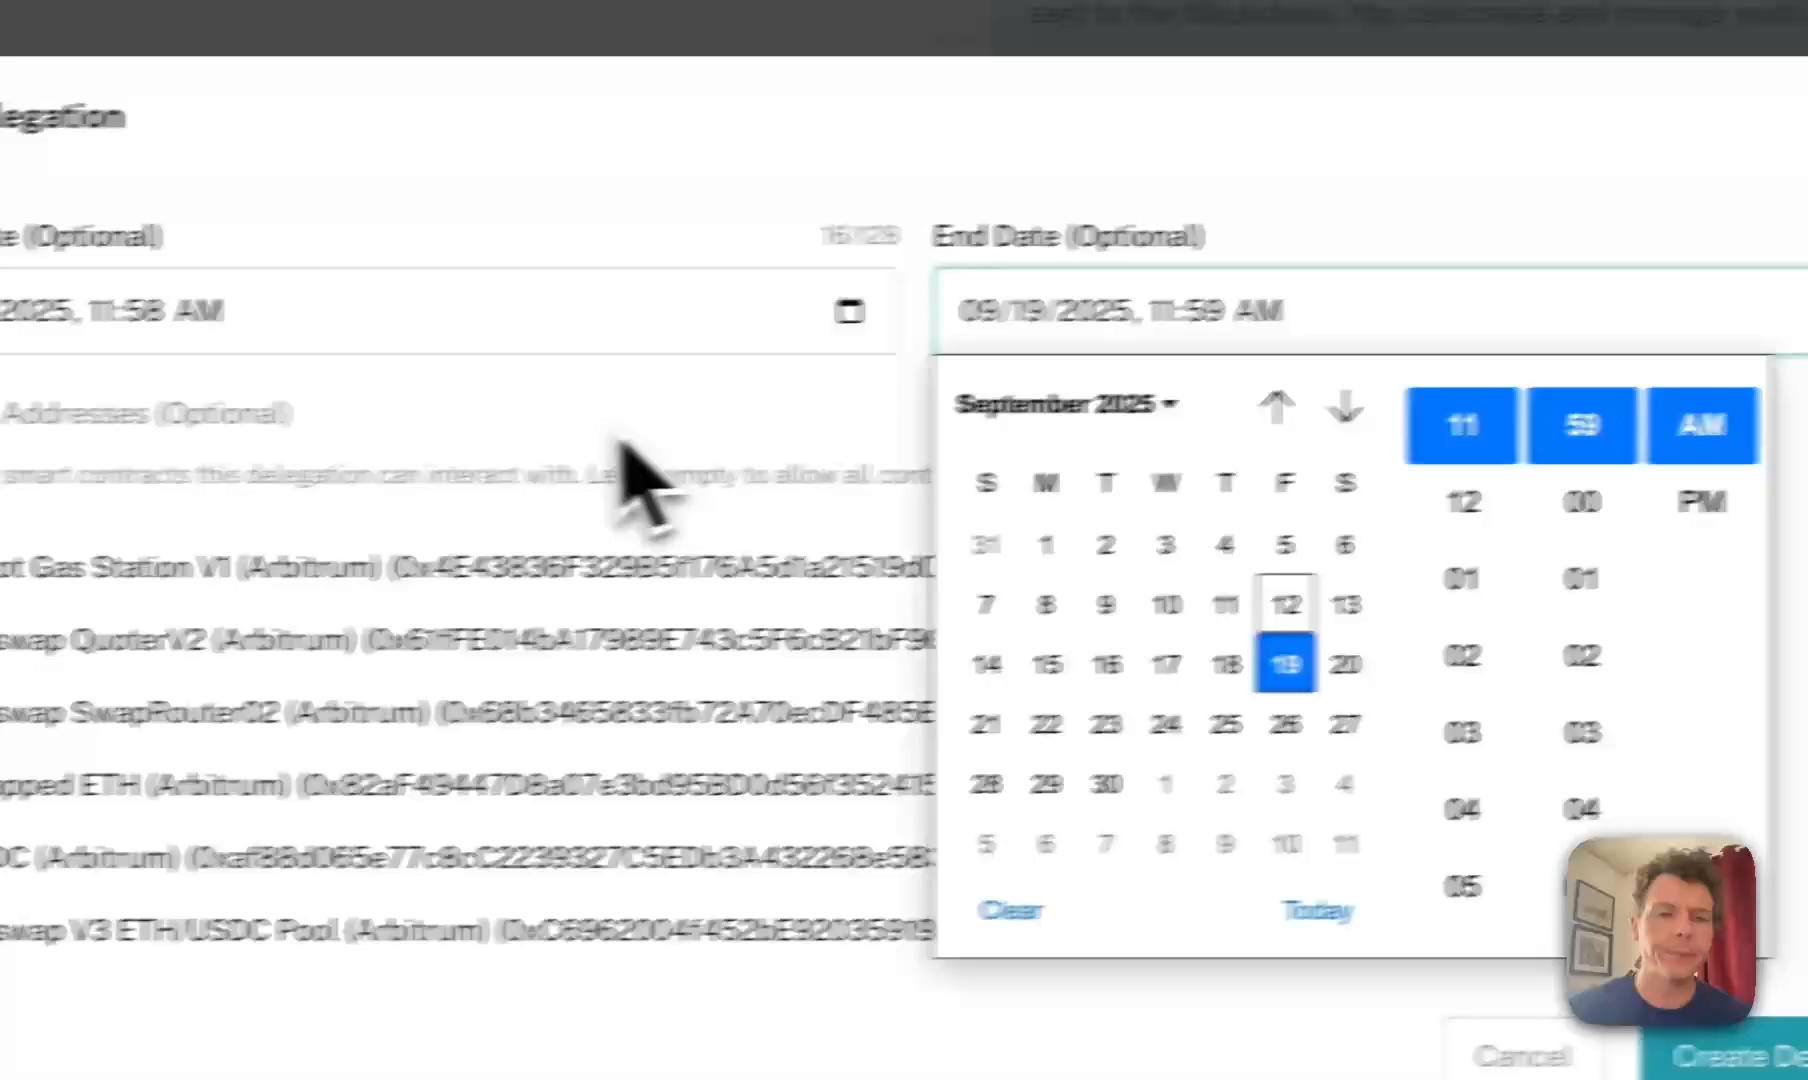
{"action": "left_click", "coordinate": [695, 428]}
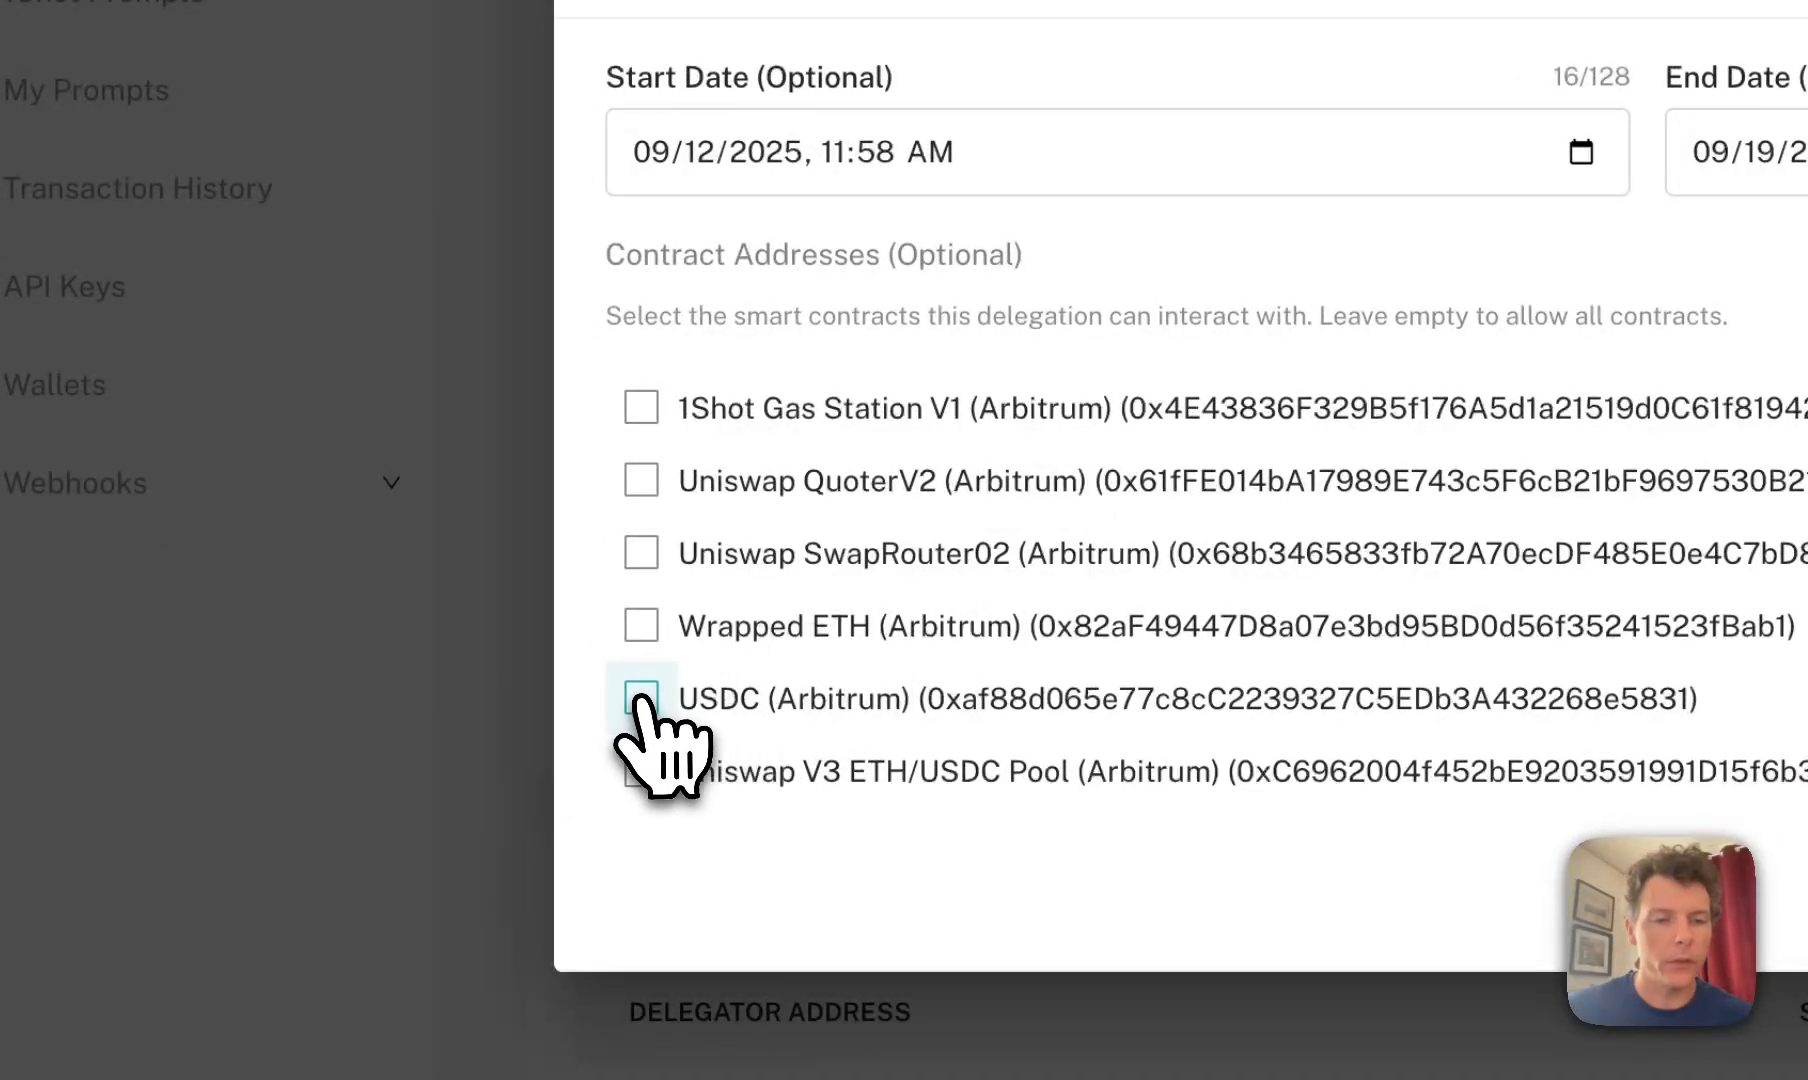
Step: Restrict the delegation to the USDC, Wrapped ETH and Uniswap SwapRouter02 contracts on Arbitrum, create it and approve the OKX Wallet signature request
{"action": "left_click", "coordinate": [641, 698]}
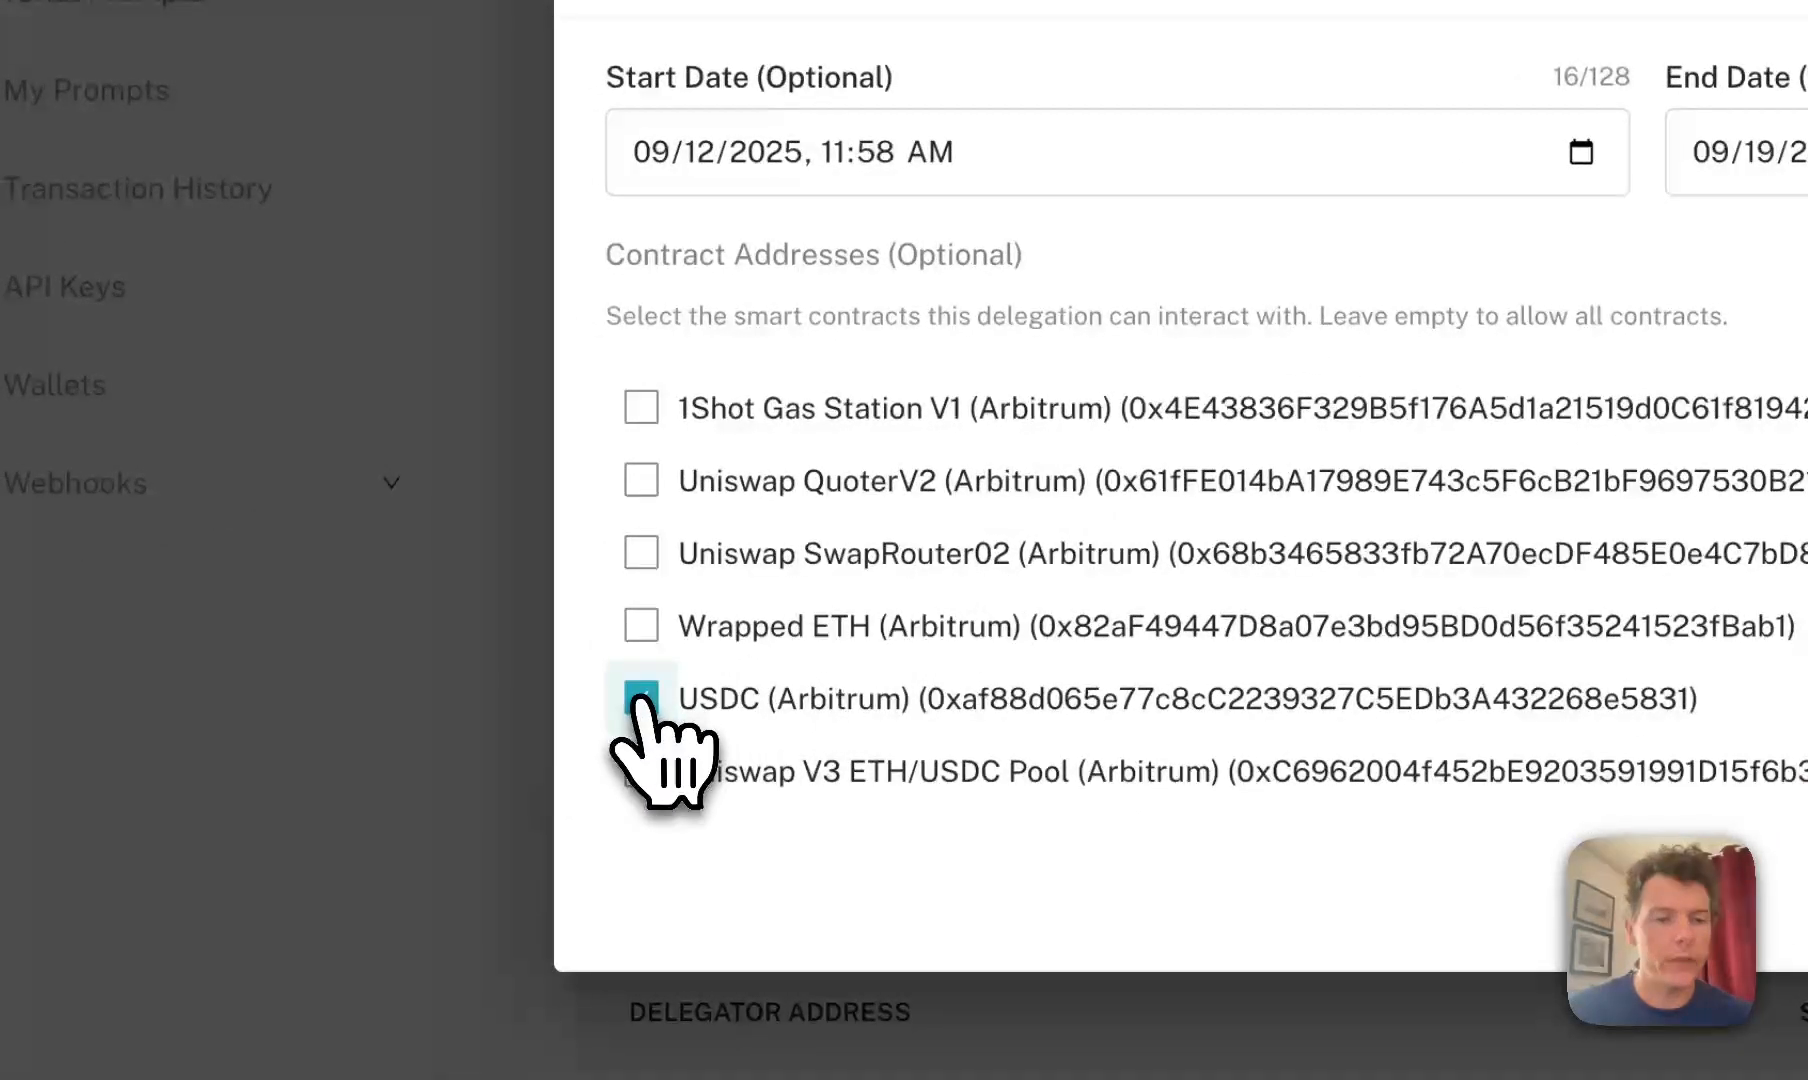
{"action": "left_click", "coordinate": [642, 626]}
{"action": "left_click", "coordinate": [648, 558]}
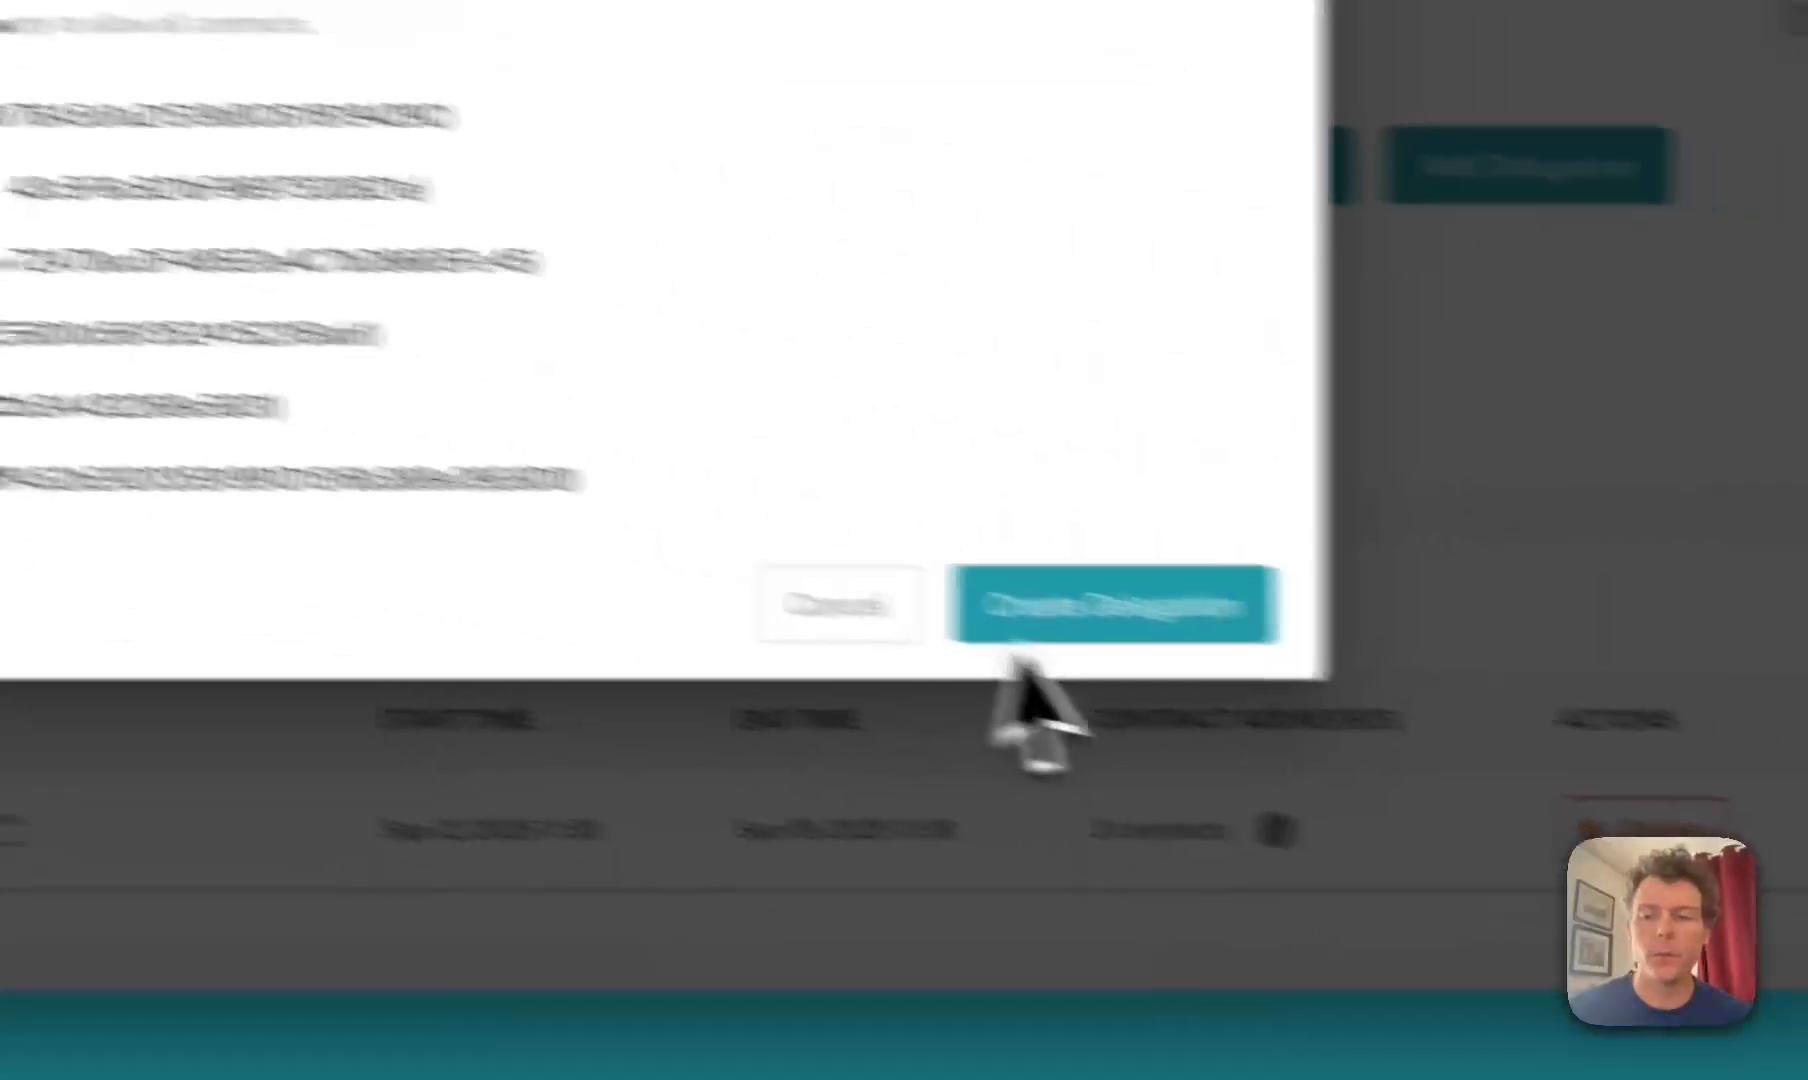
{"action": "left_click", "coordinate": [915, 595]}
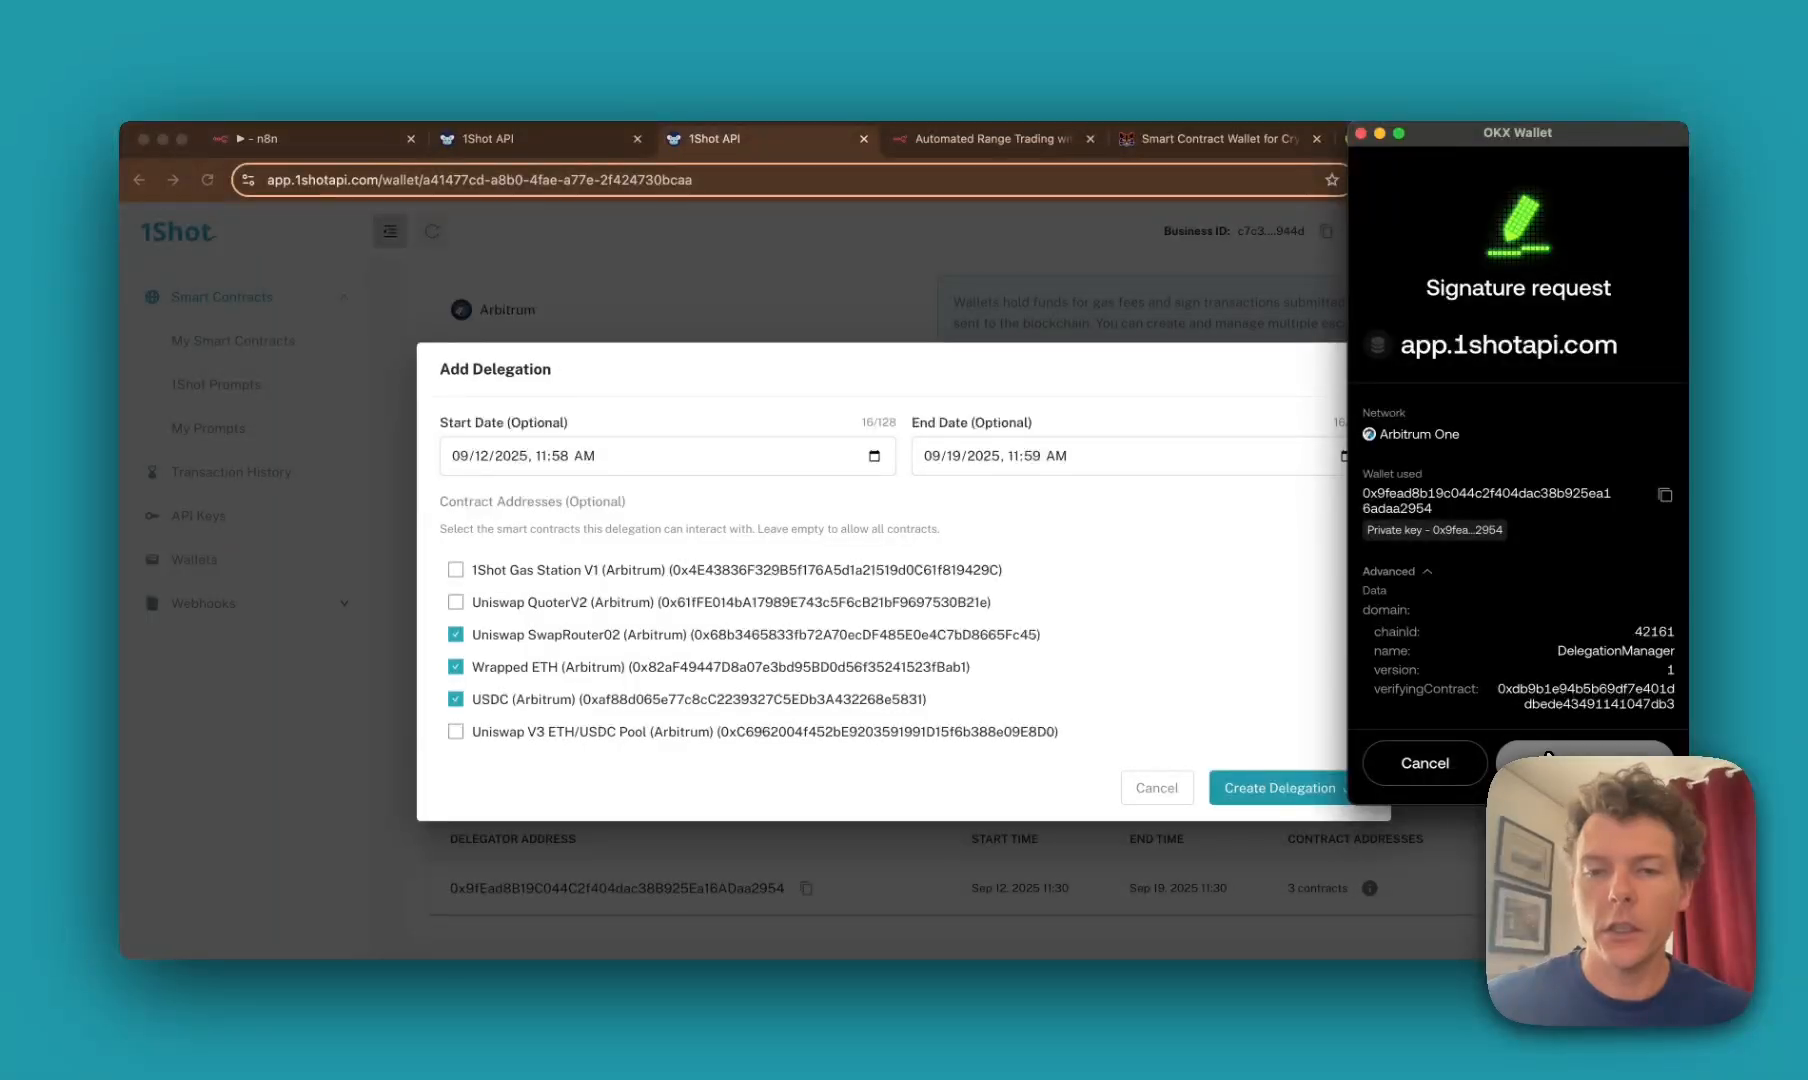
{"action": "left_click", "coordinate": [1548, 757]}
{"action": "scroll", "coordinate": [1280, 728], "scroll_direction": "down", "scroll_amount": 1}
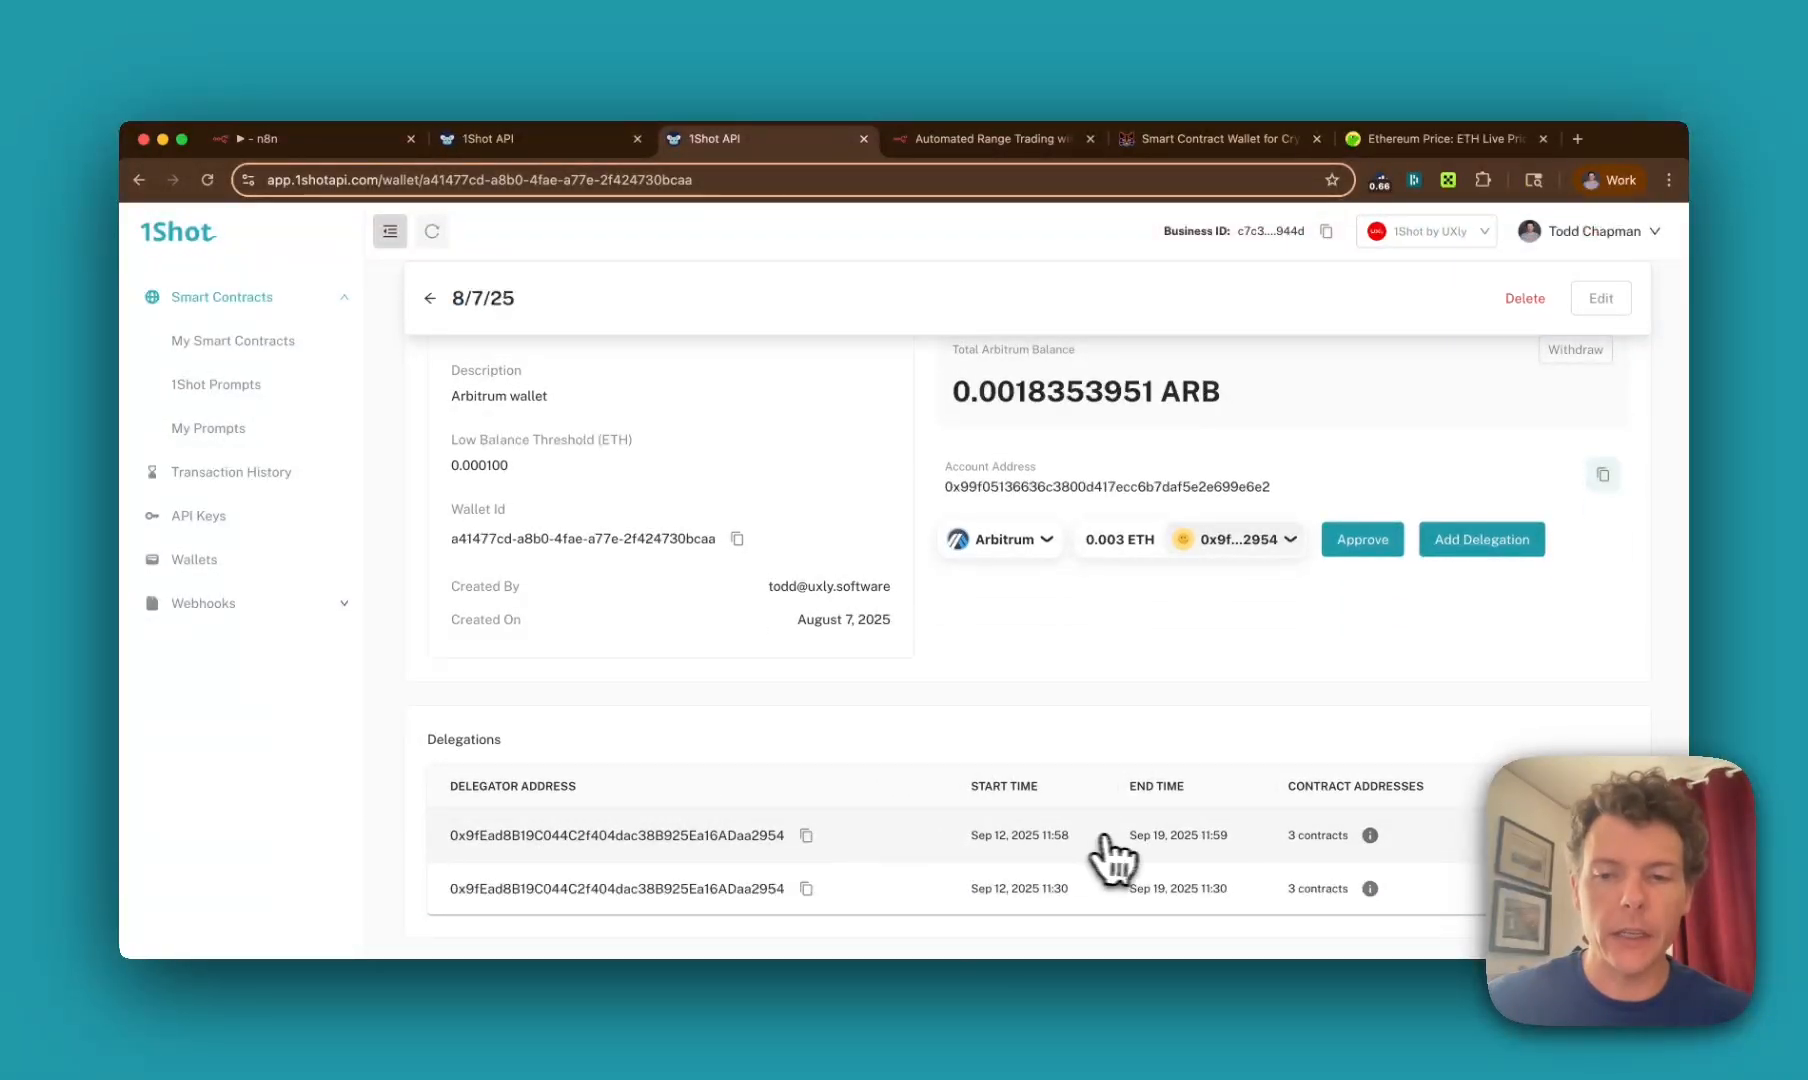
{"action": "mouse_move", "coordinate": [1368, 836]}
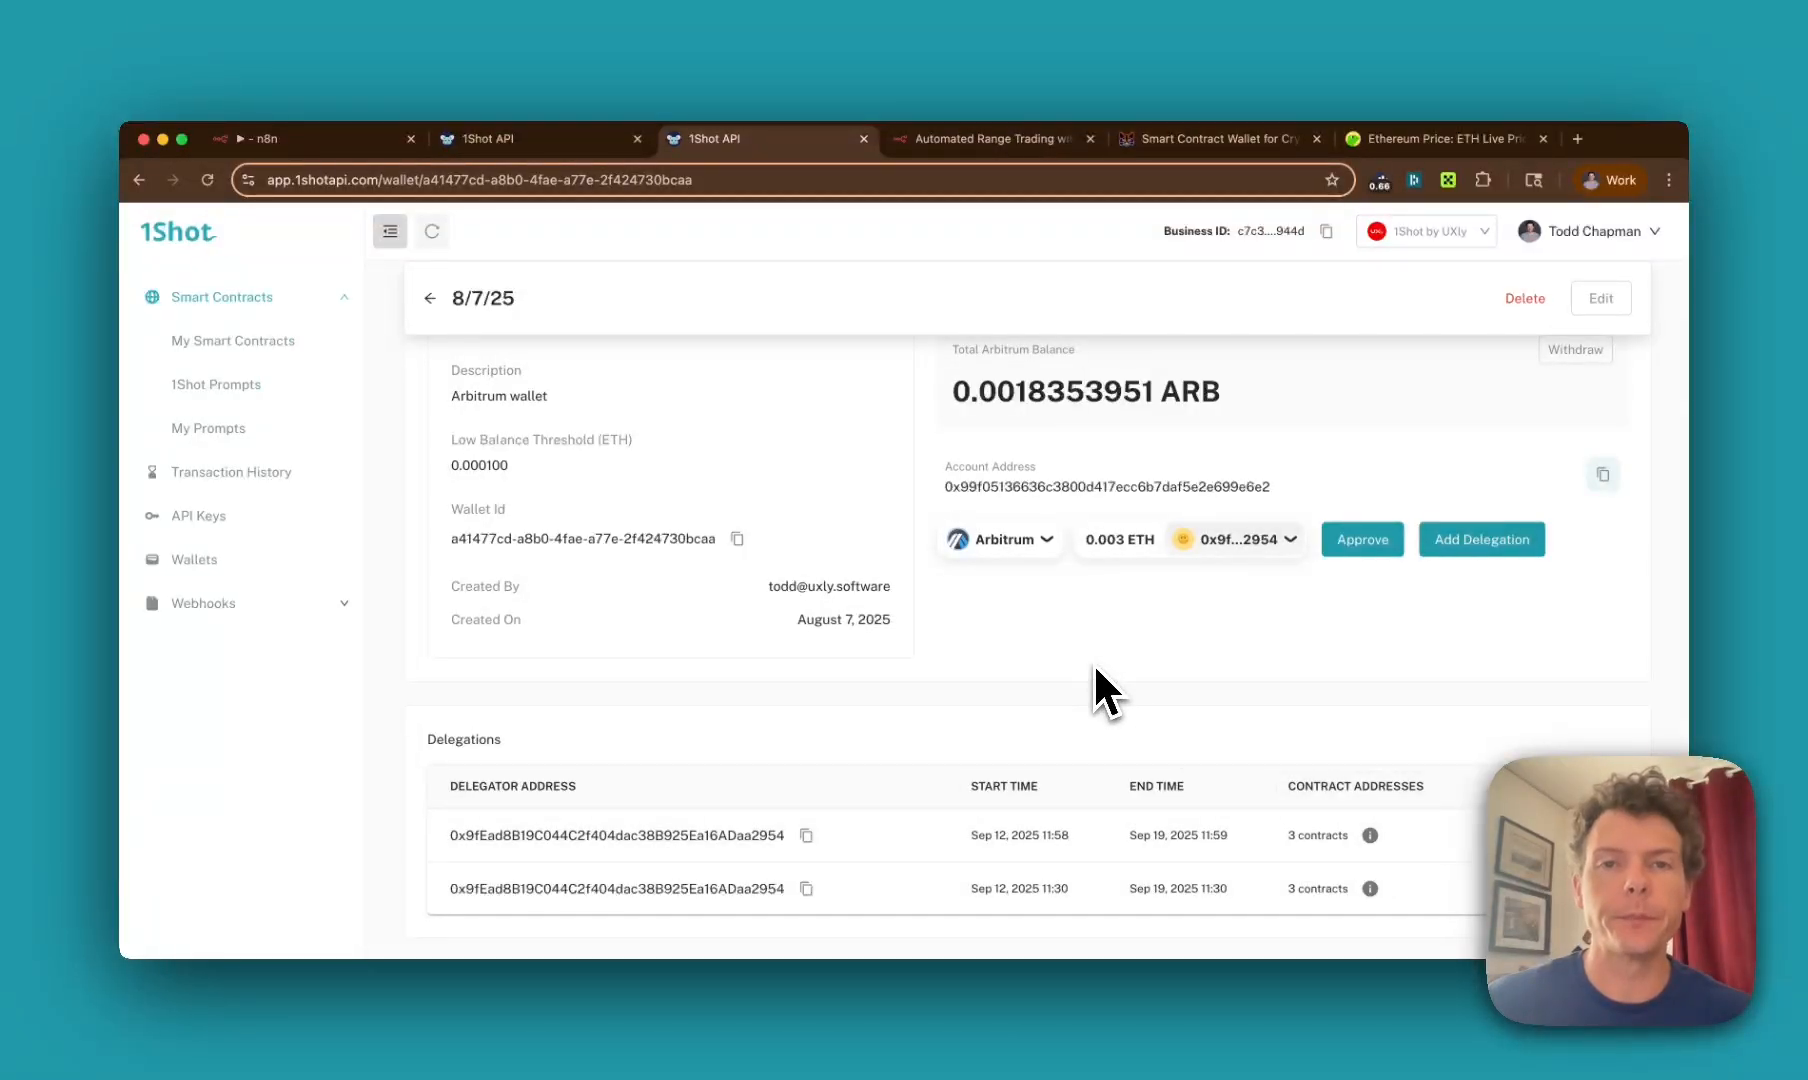
Step: Switch back to the n8n workflow and open the Swap Configs node
{"action": "left_click", "coordinate": [568, 147]}
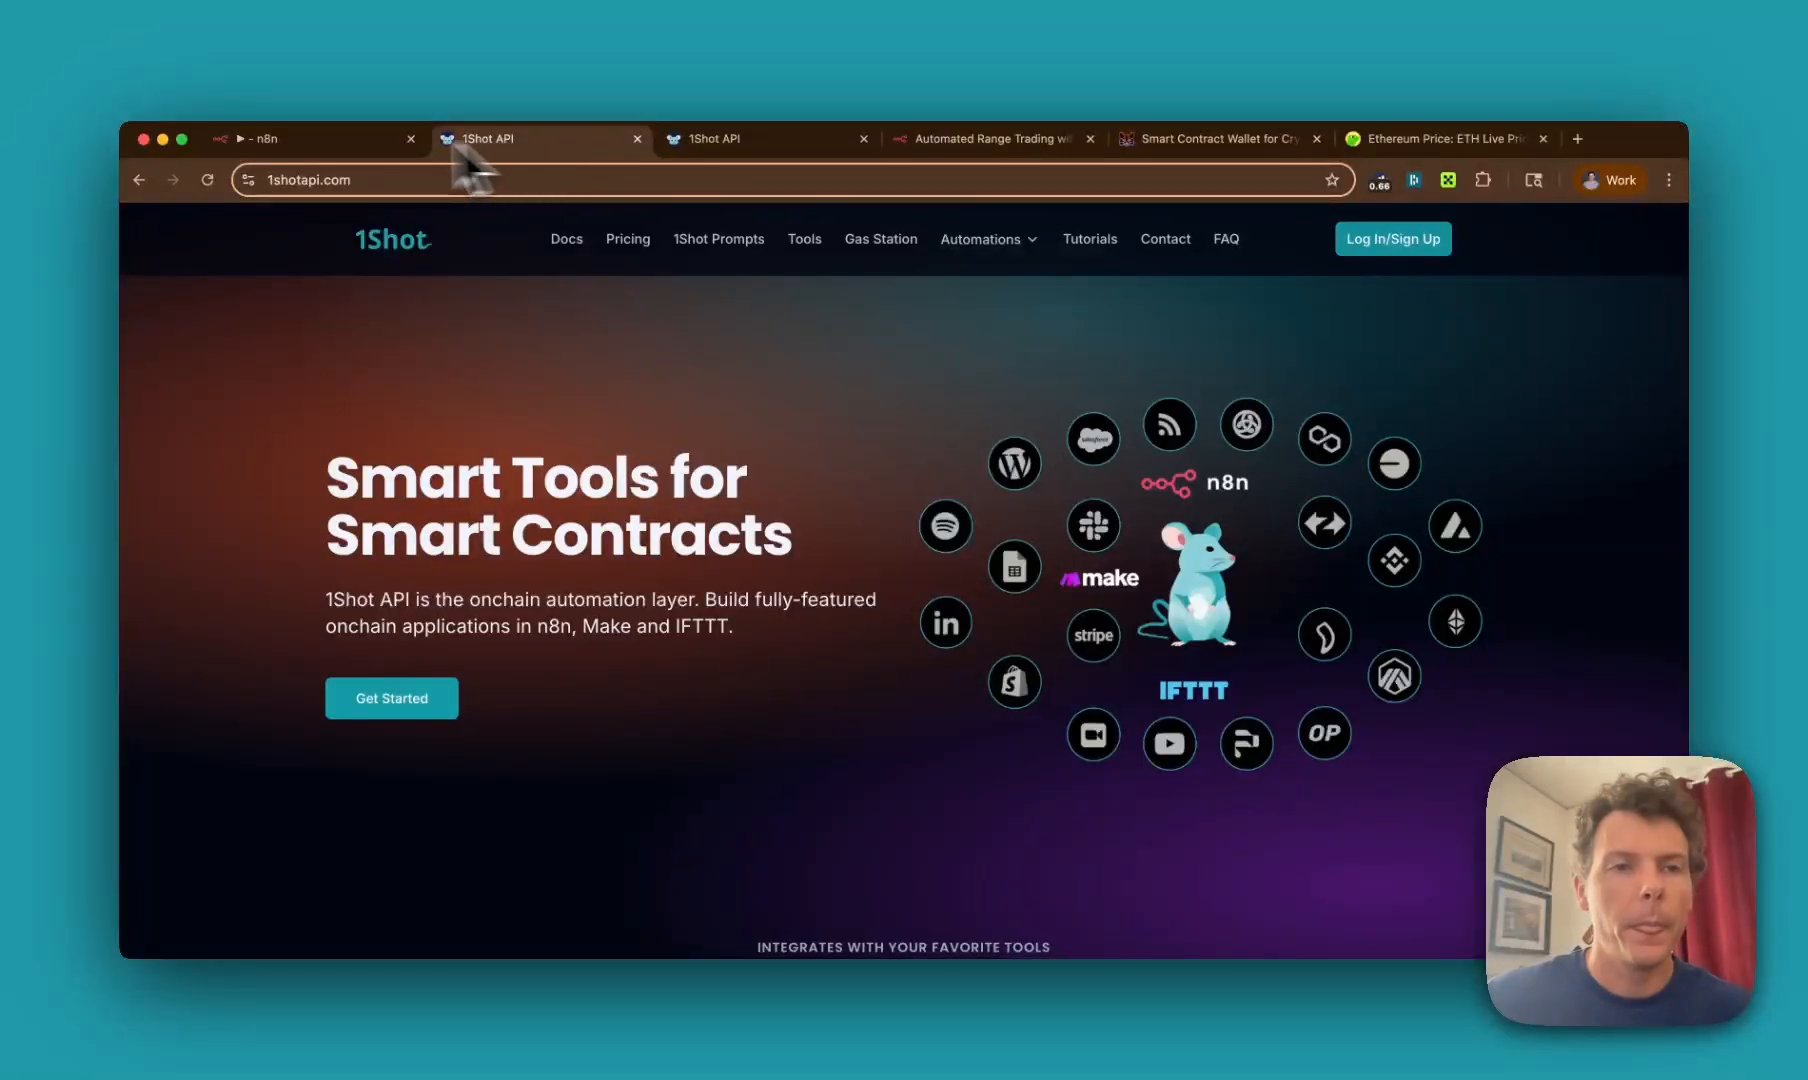
{"action": "left_click", "coordinate": [338, 138]}
{"action": "scroll", "coordinate": [1106, 542], "scroll_direction": "down", "scroll_amount": 5}
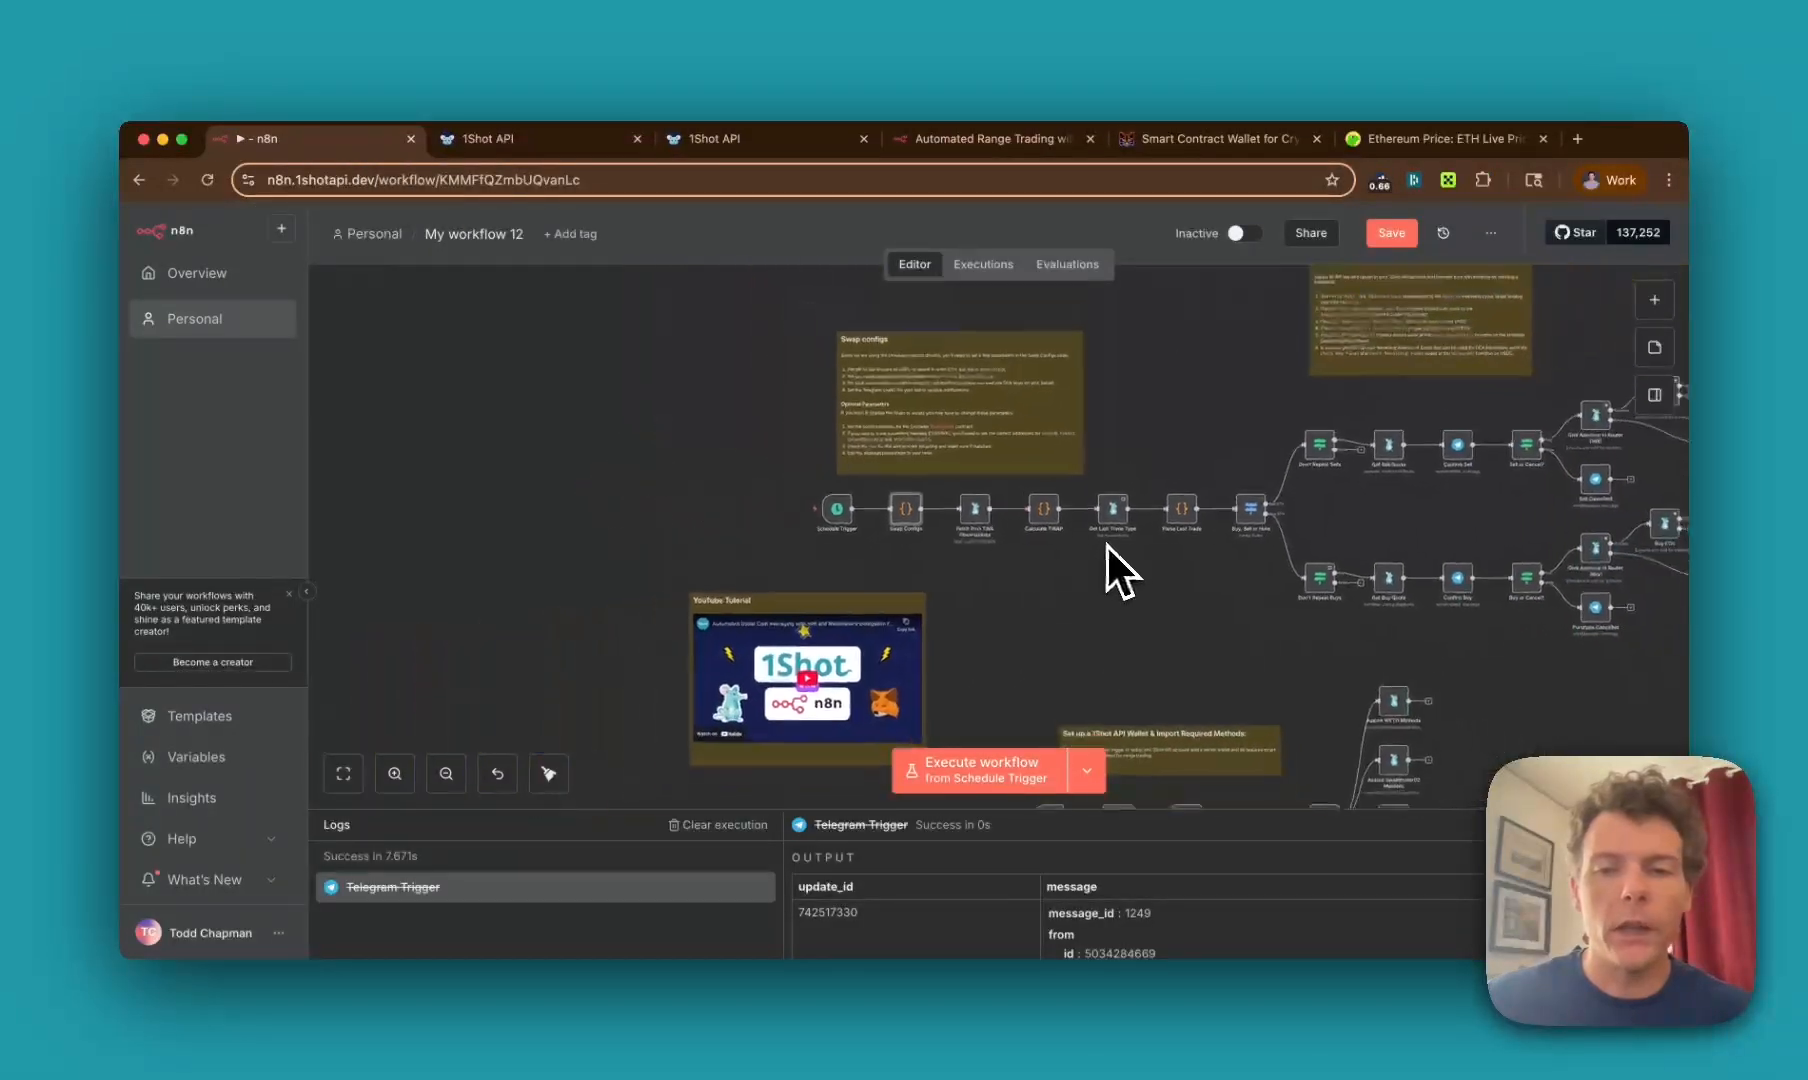
{"action": "scroll", "coordinate": [1106, 542], "scroll_direction": "right", "scroll_amount": 3}
{"action": "scroll", "coordinate": [1106, 542], "scroll_direction": "up", "scroll_amount": 2}
{"action": "scroll", "coordinate": [1106, 544], "scroll_direction": "left", "scroll_amount": 2}
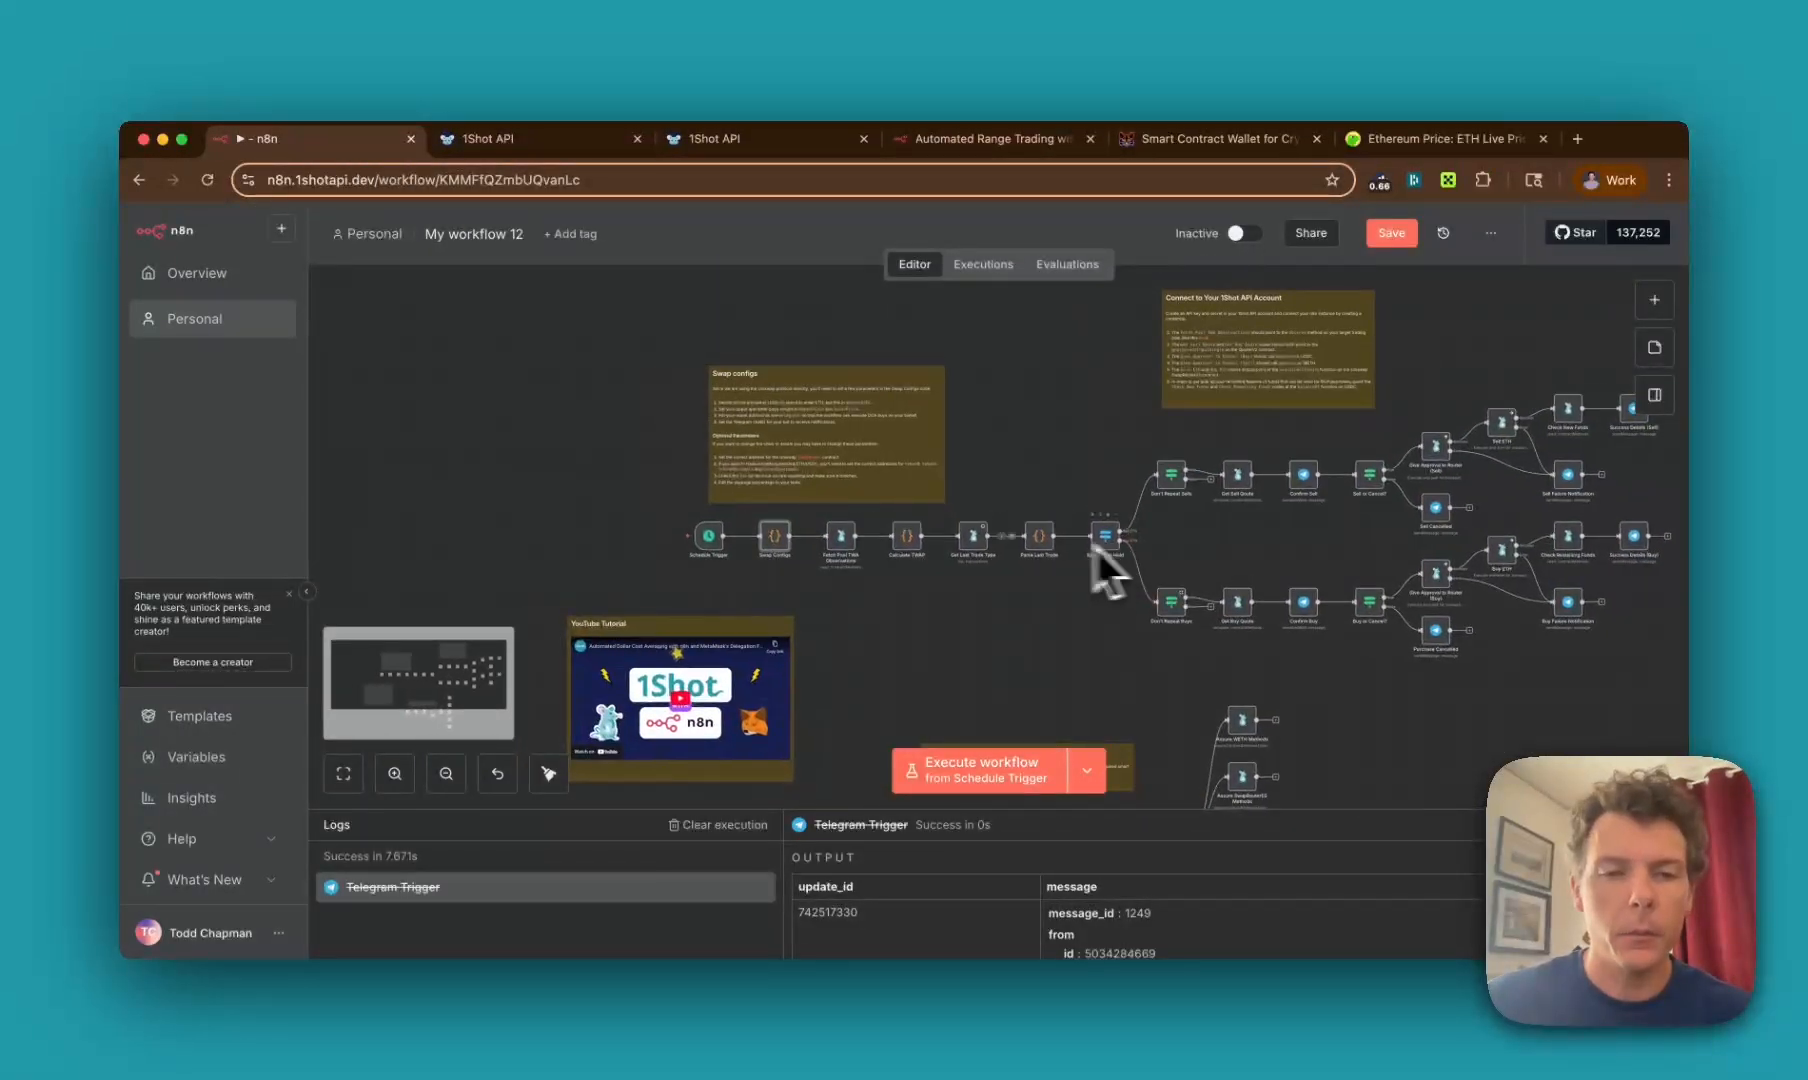
{"action": "double_click", "coordinate": [775, 537]}
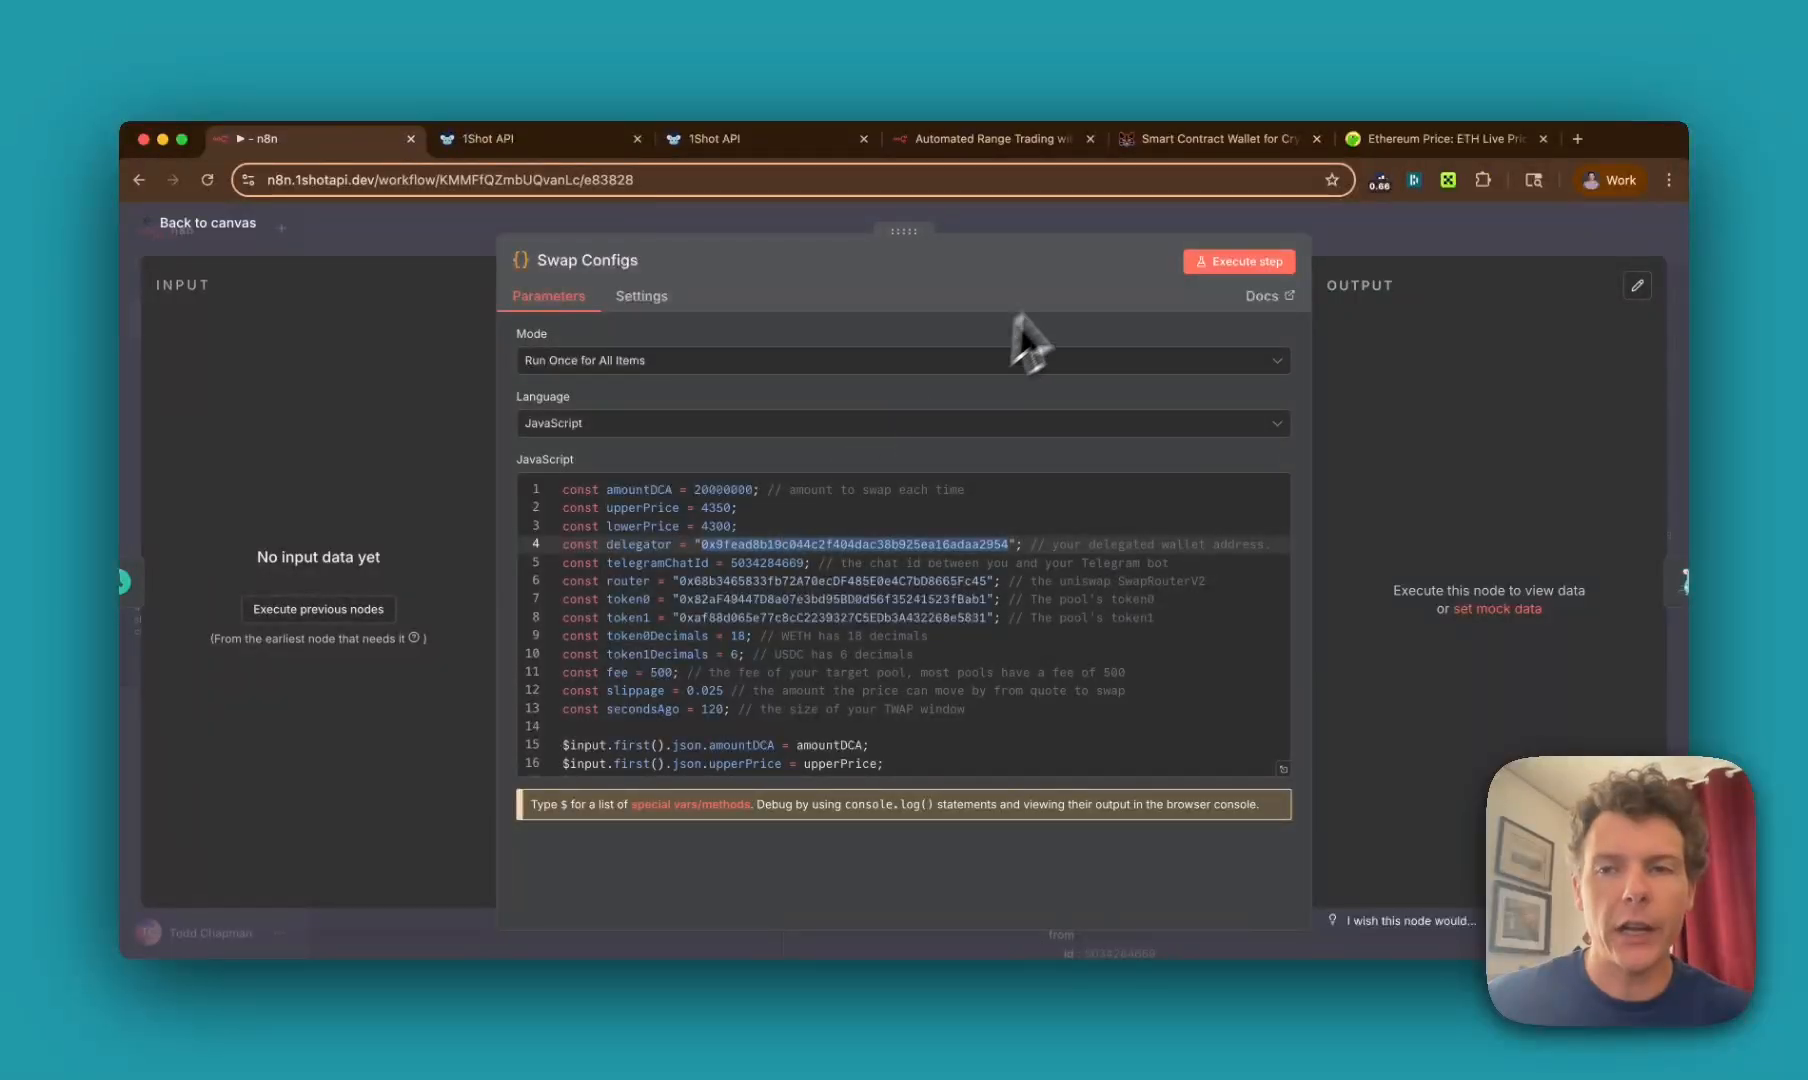
Step: Switch to CoinGecko, examine Ethereum's one-month price chart and return to the Swap Configs node in n8n
{"action": "left_click", "coordinate": [1411, 150]}
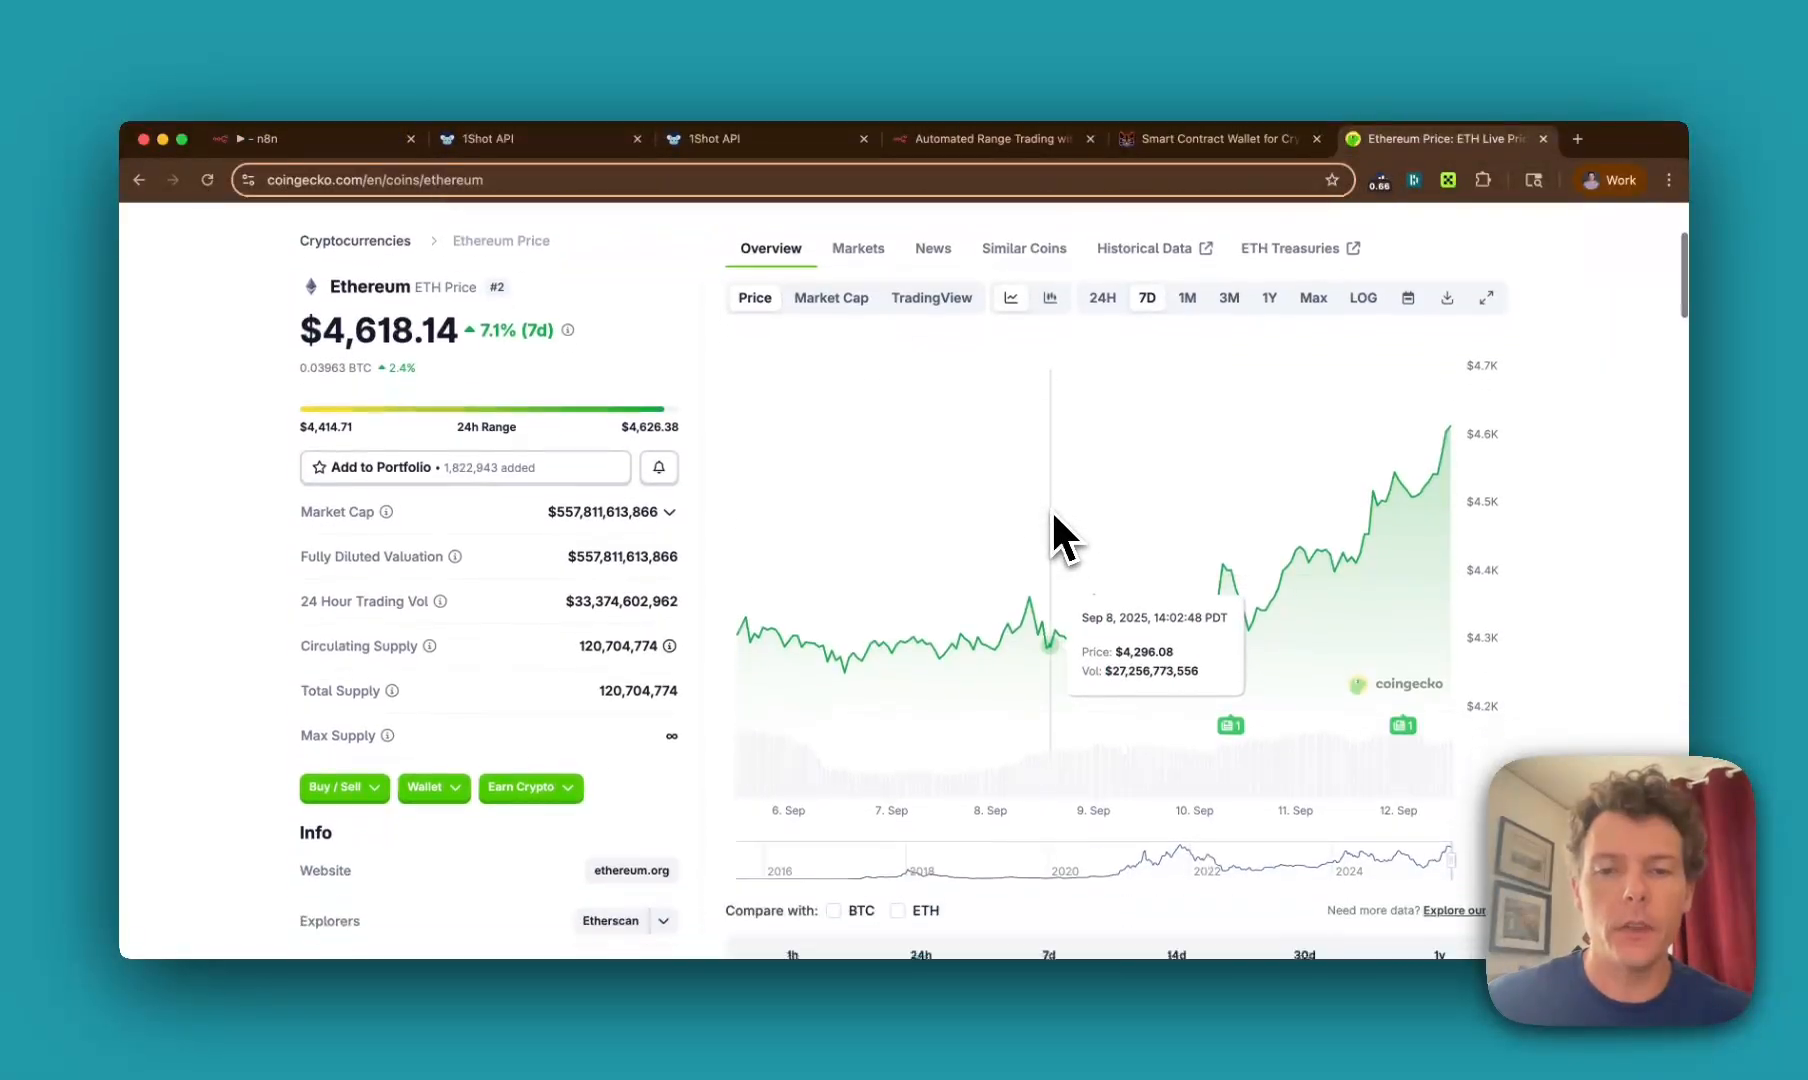
{"action": "left_click", "coordinate": [1190, 300]}
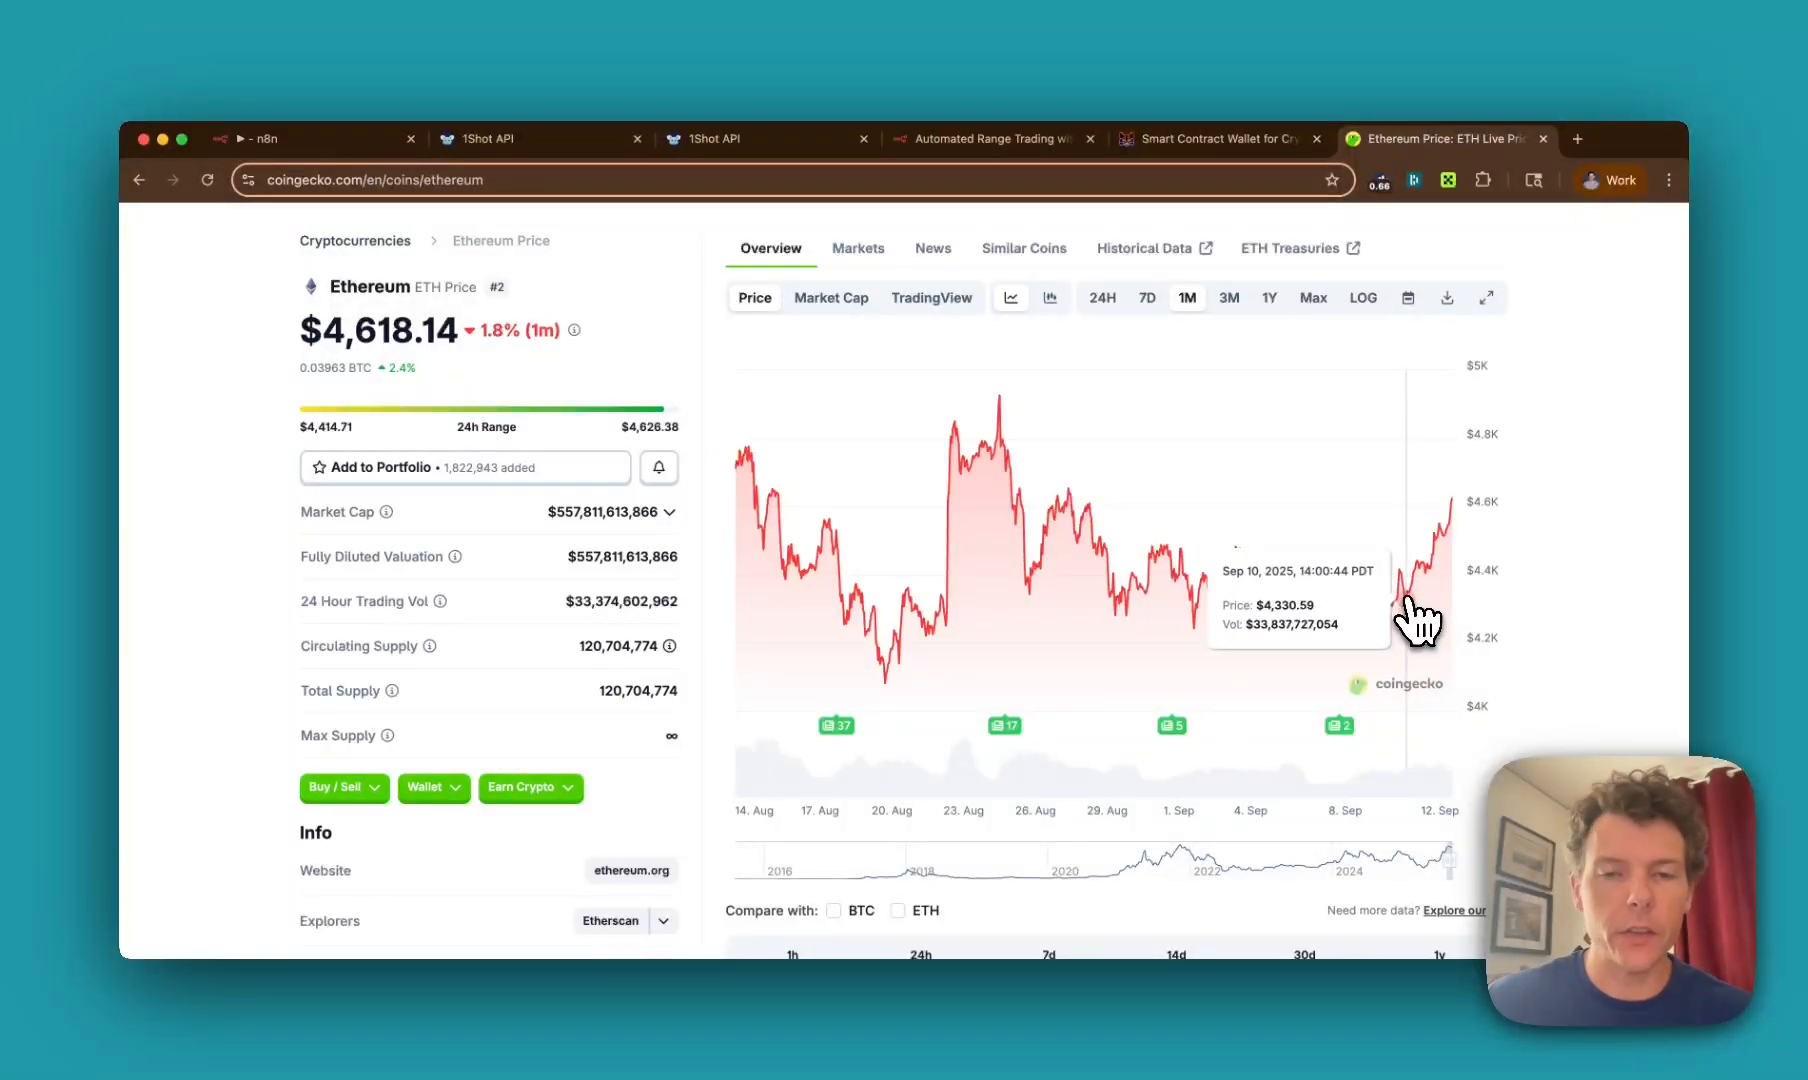
{"action": "left_click", "coordinate": [355, 139]}
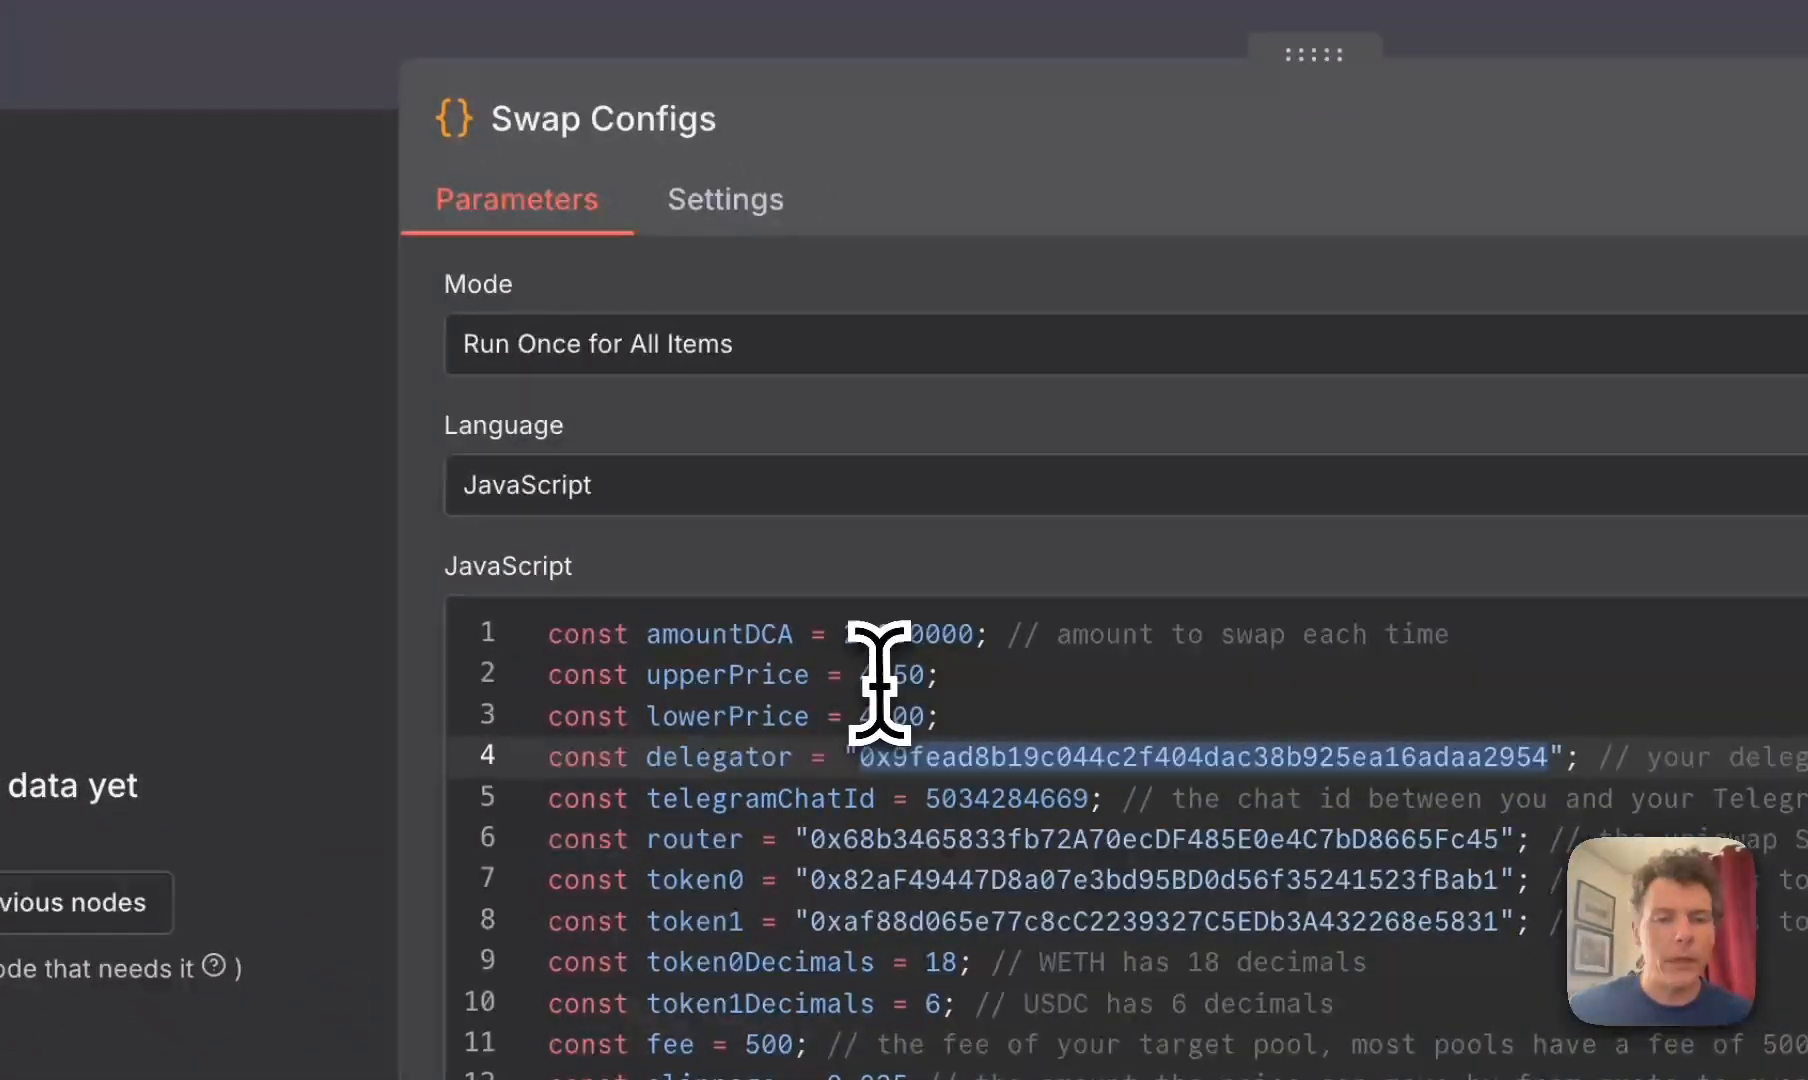
Step: Set upperPrice to 4600 and lowerPrice to 4400 in Swap Configs, checking the range against the CoinGecko chart, and return to the canvas
{"action": "double_click", "coordinate": [880, 675]}
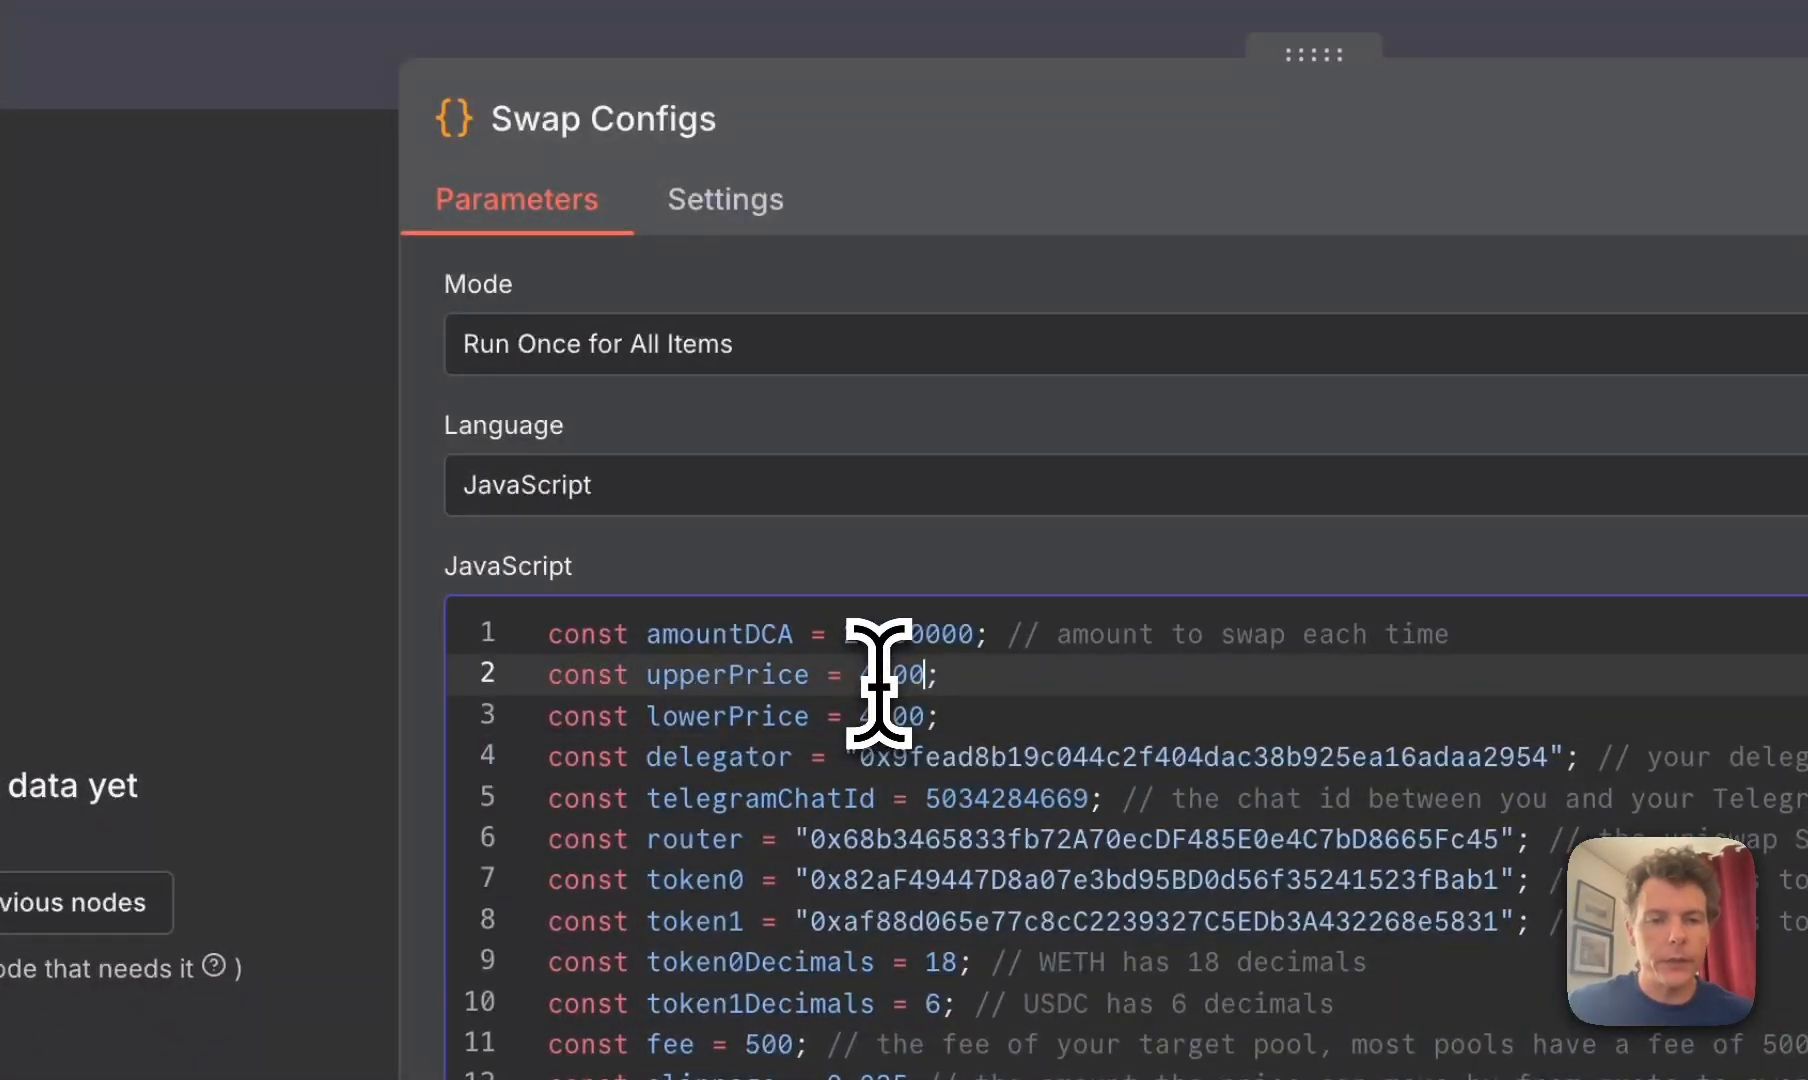
{"action": "double_click", "coordinate": [880, 716]}
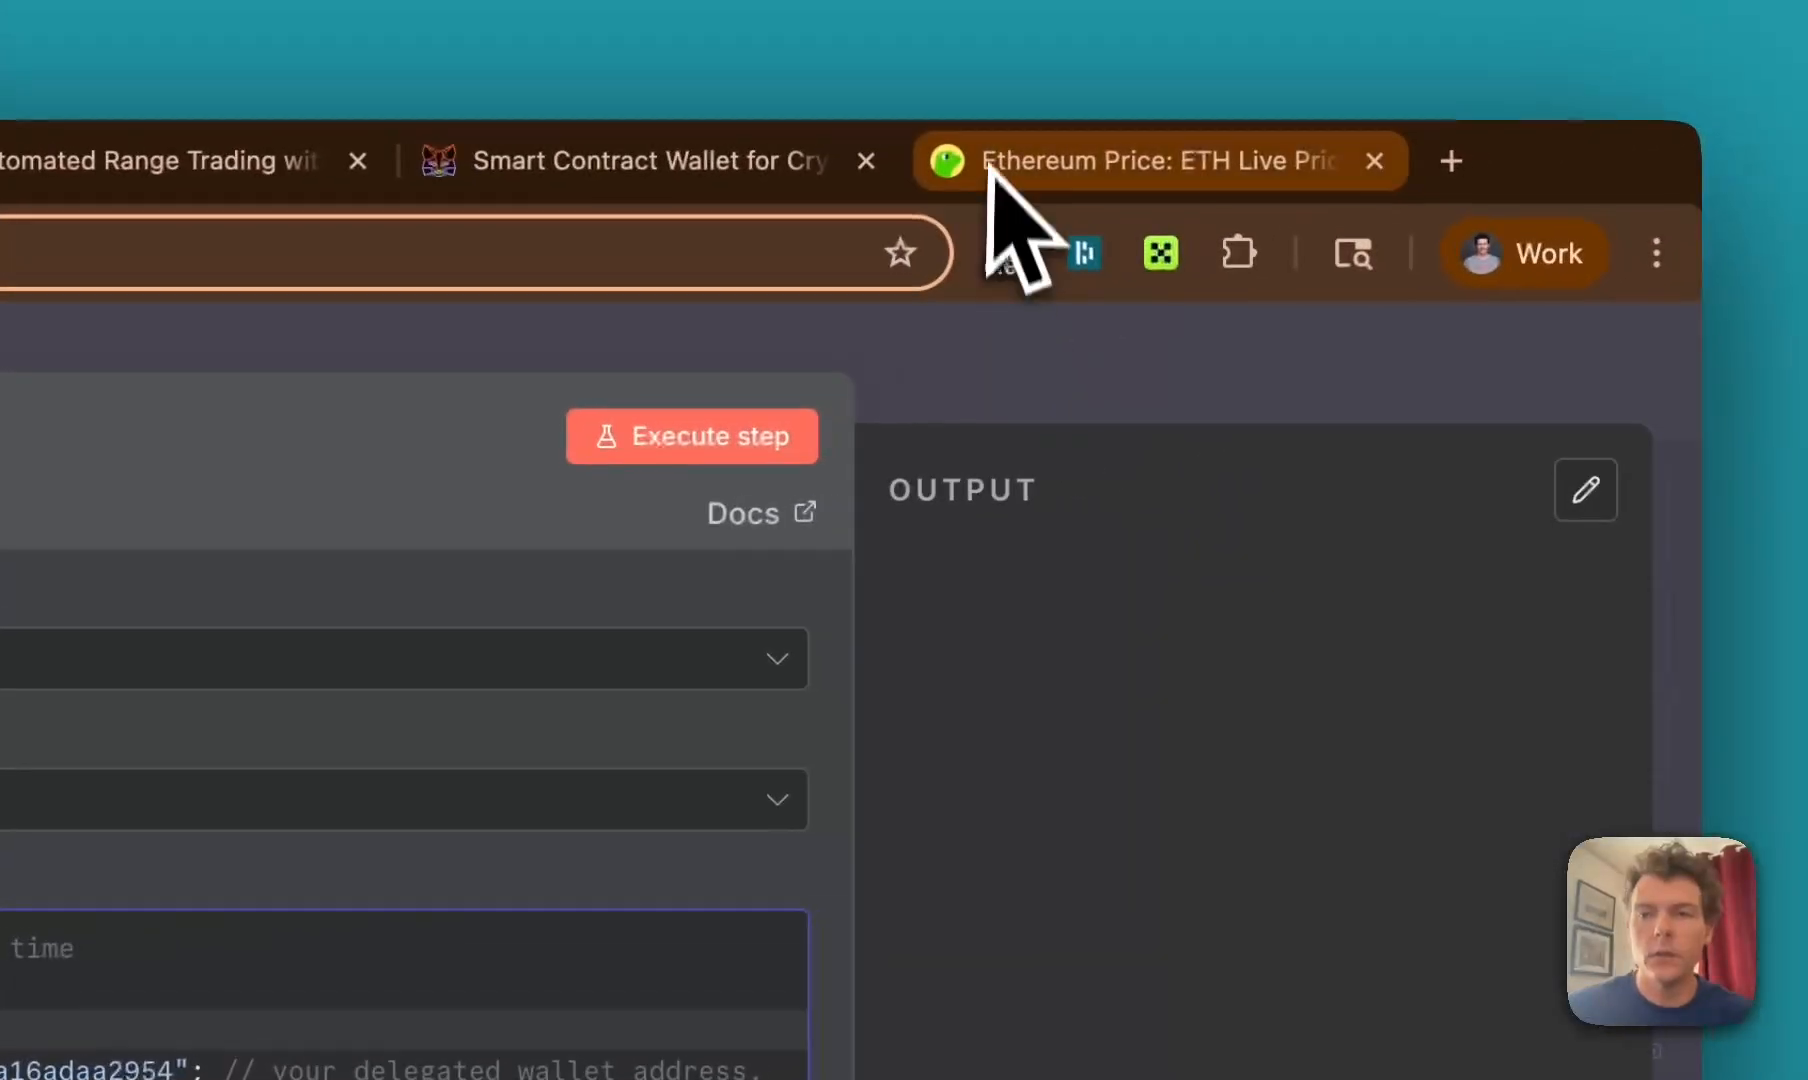
{"action": "left_click", "coordinate": [990, 161]}
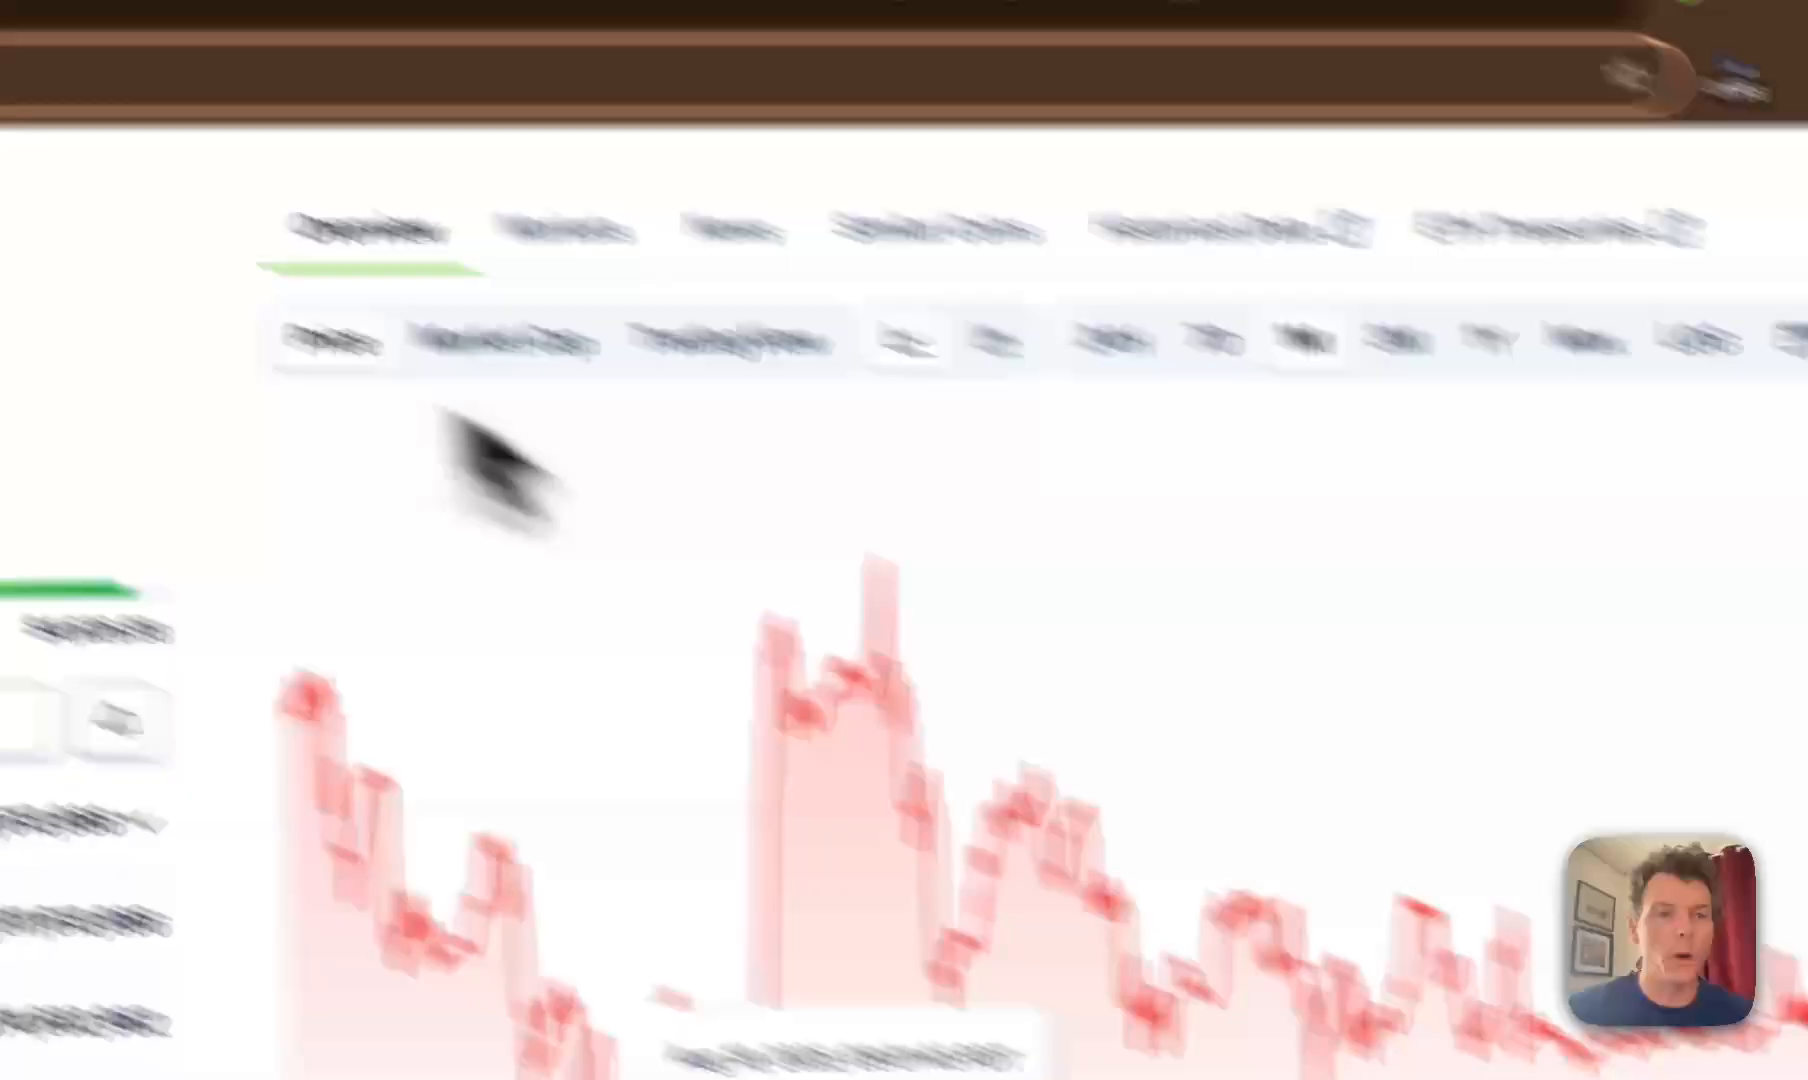
{"action": "left_click", "coordinate": [537, 160]}
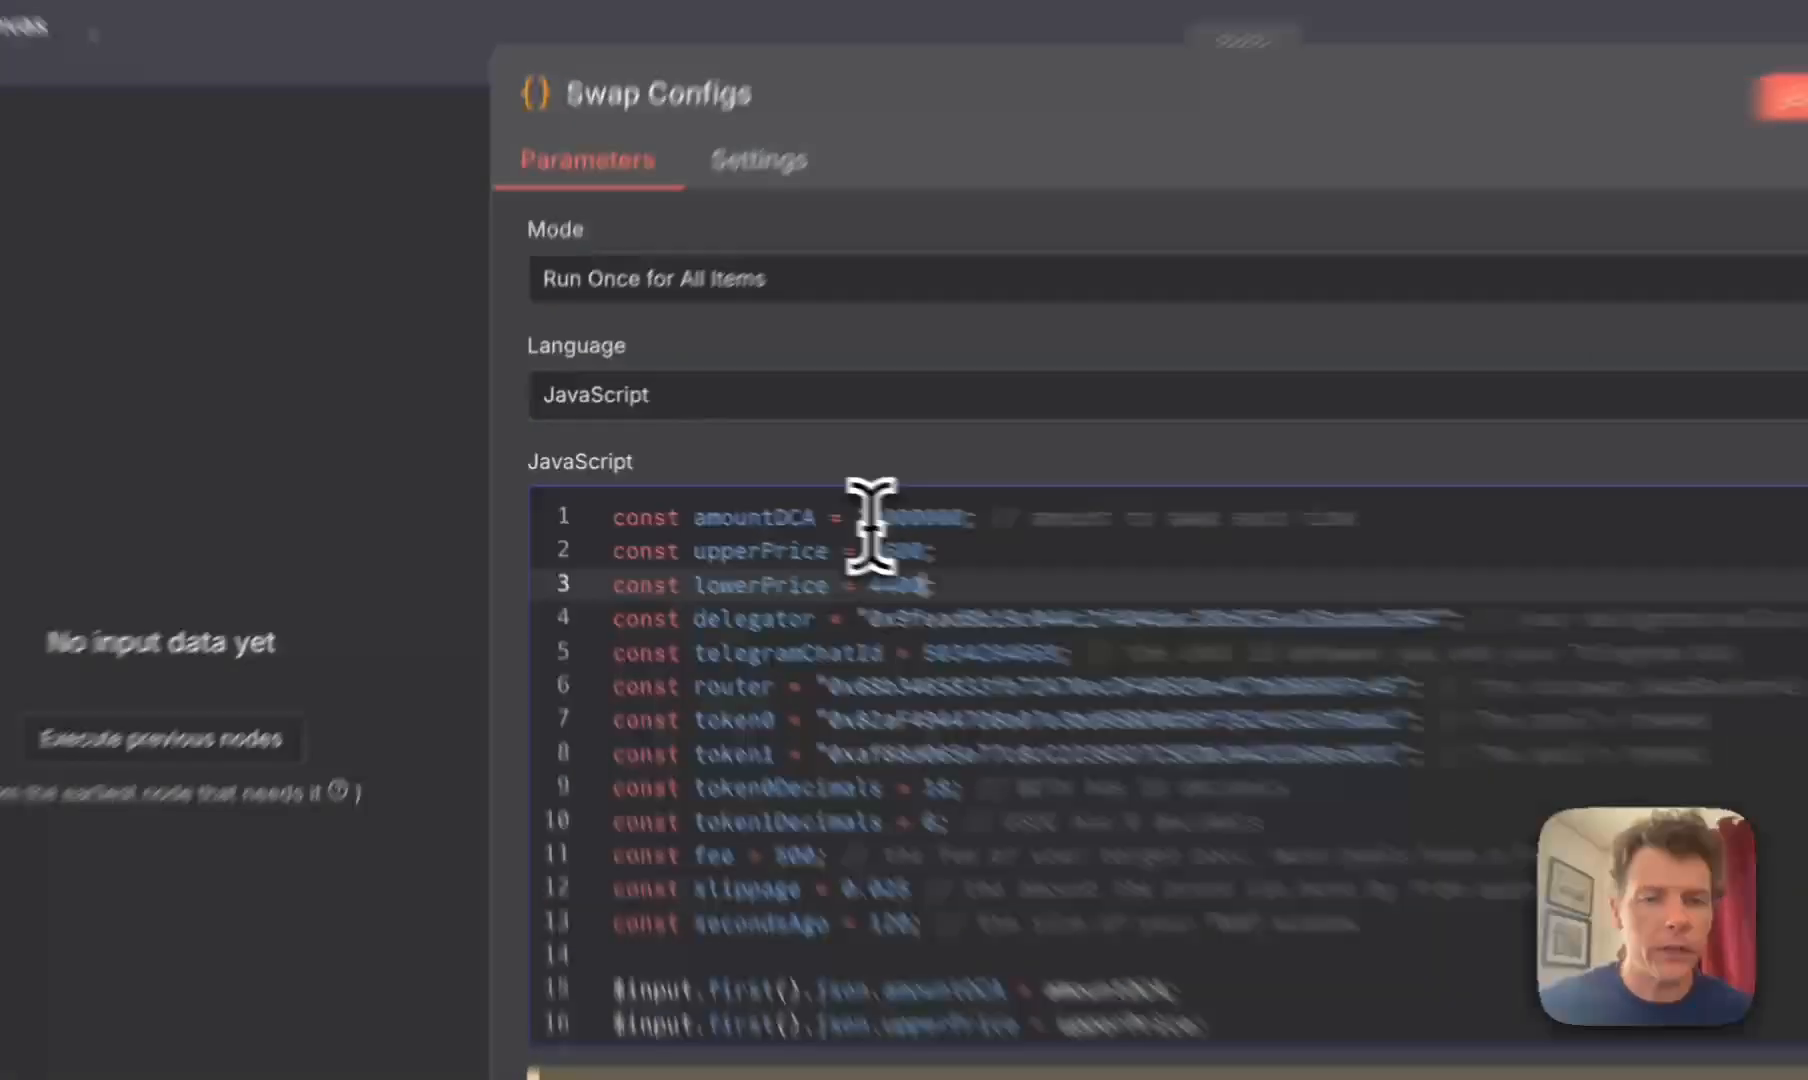
{"action": "left_click", "coordinate": [701, 495]}
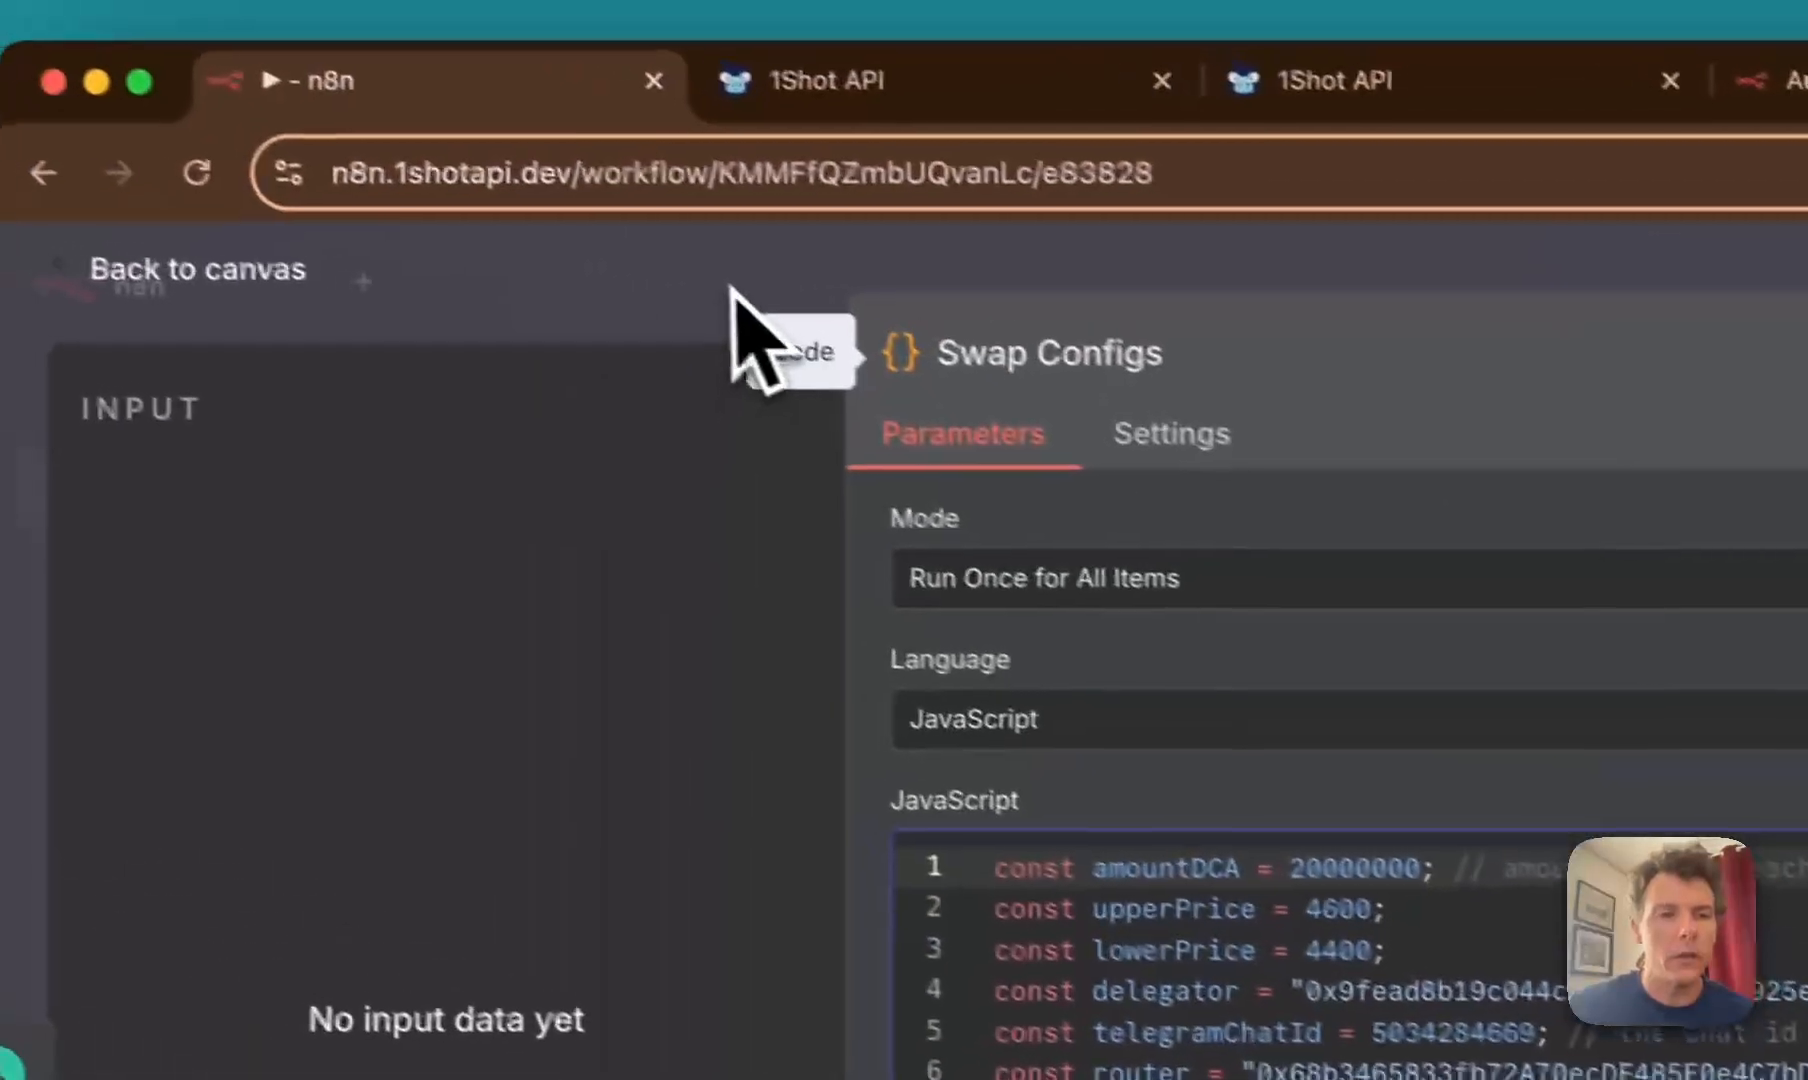
{"action": "left_click", "coordinate": [735, 292]}
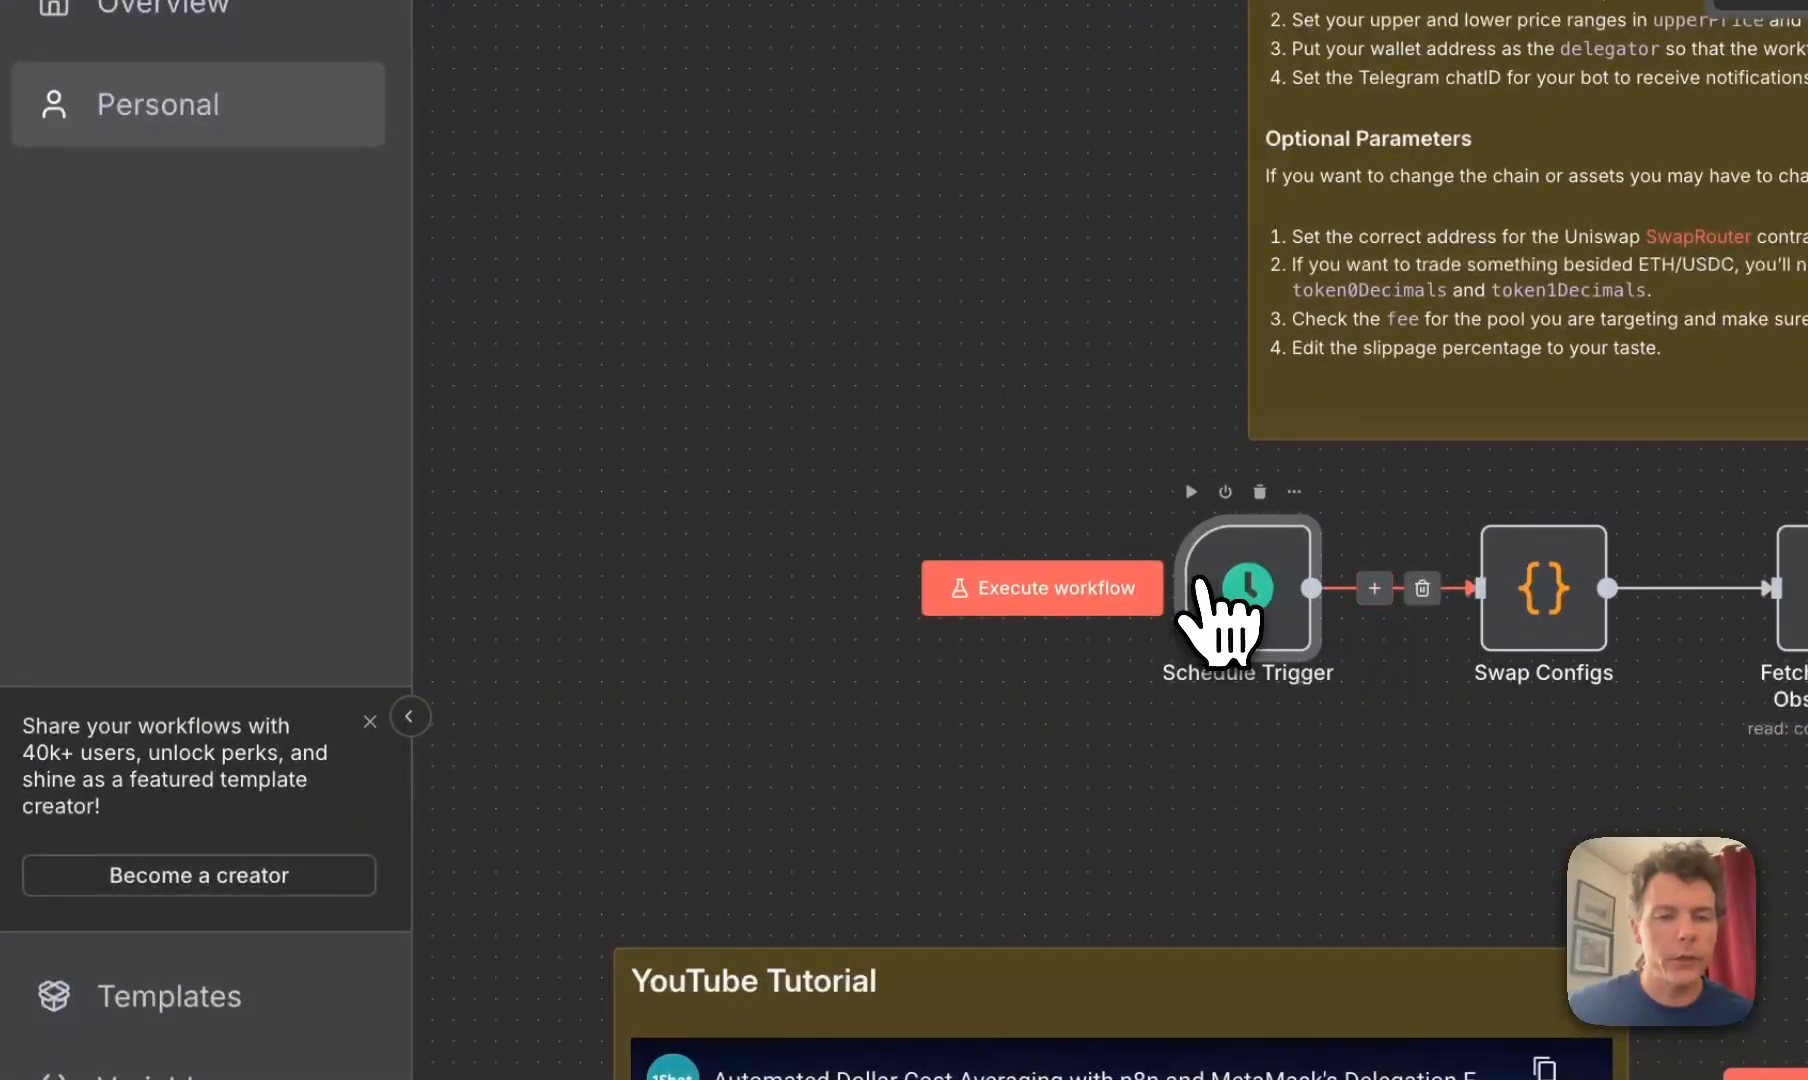
Step: Check the Schedule Trigger node's settings and the Ethereum price chart on CoinGecko, ending back on the n8n canvas
{"action": "double_click", "coordinate": [1222, 620]}
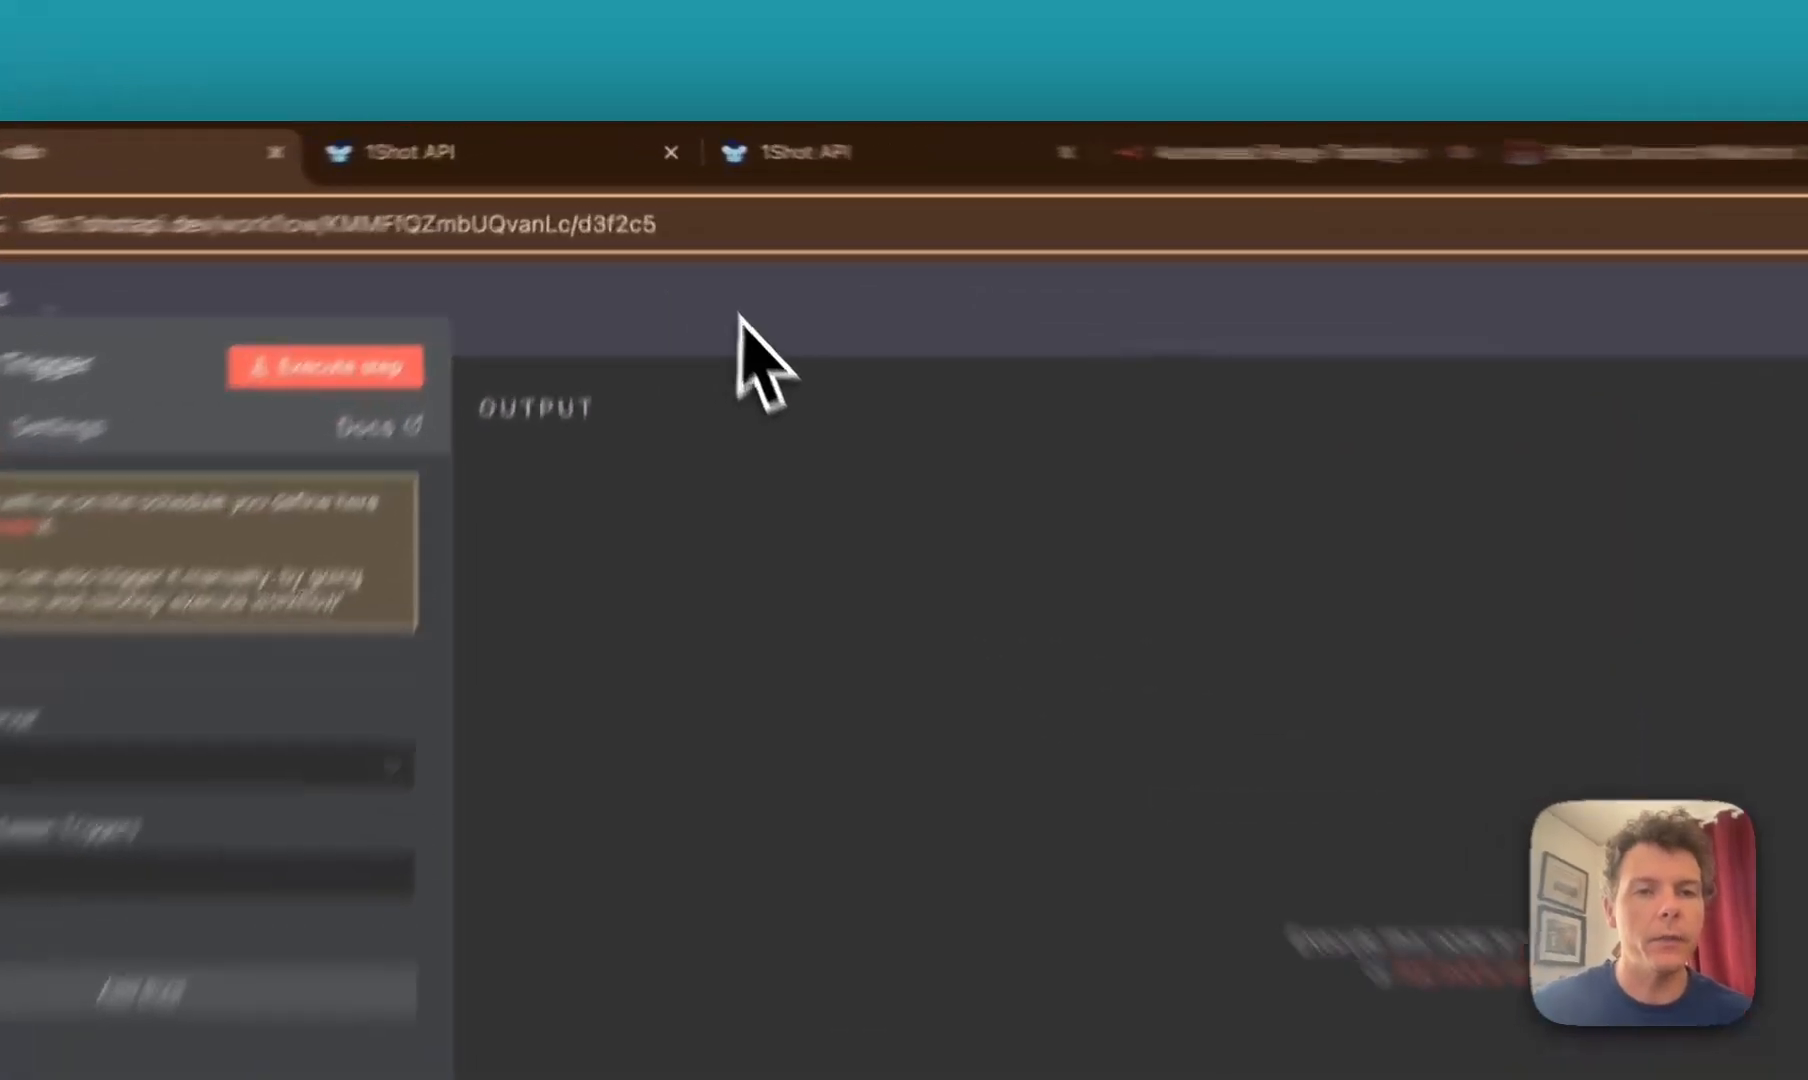
{"action": "left_click", "coordinate": [683, 238]}
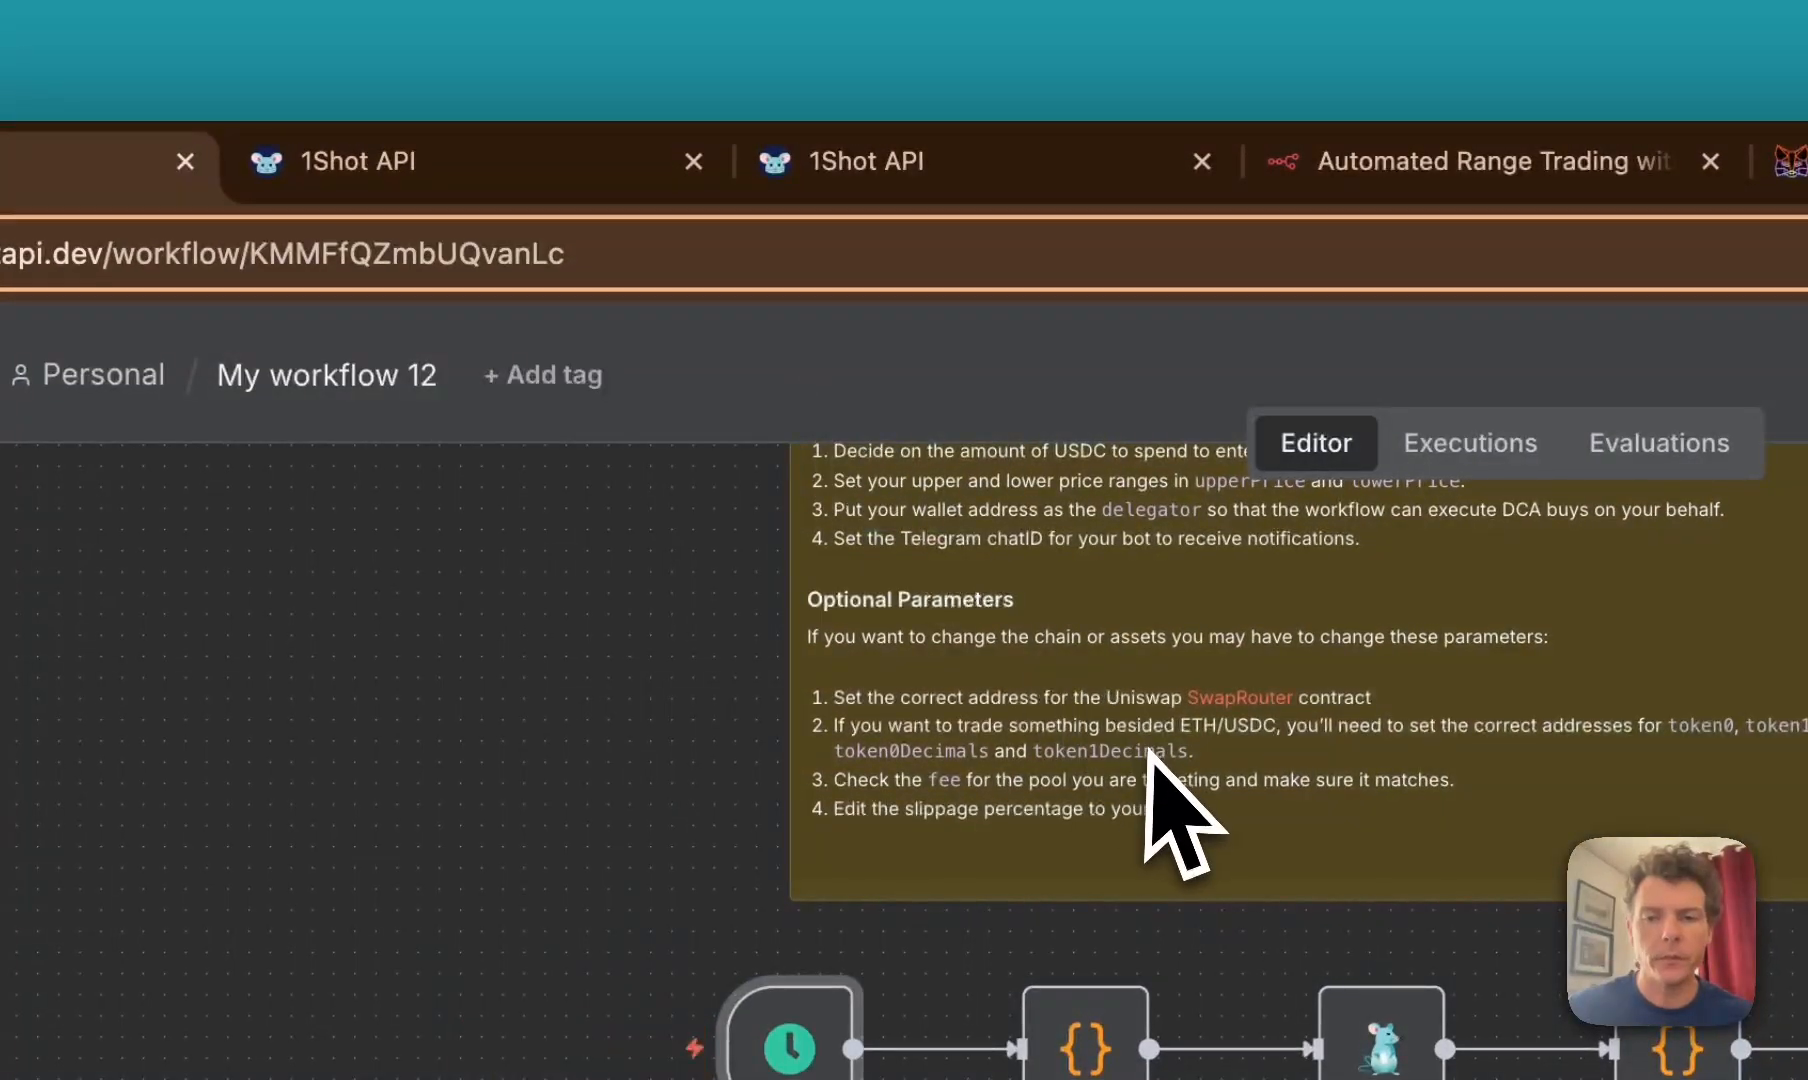
{"action": "scroll", "coordinate": [1158, 750], "scroll_direction": "down", "scroll_amount": 5}
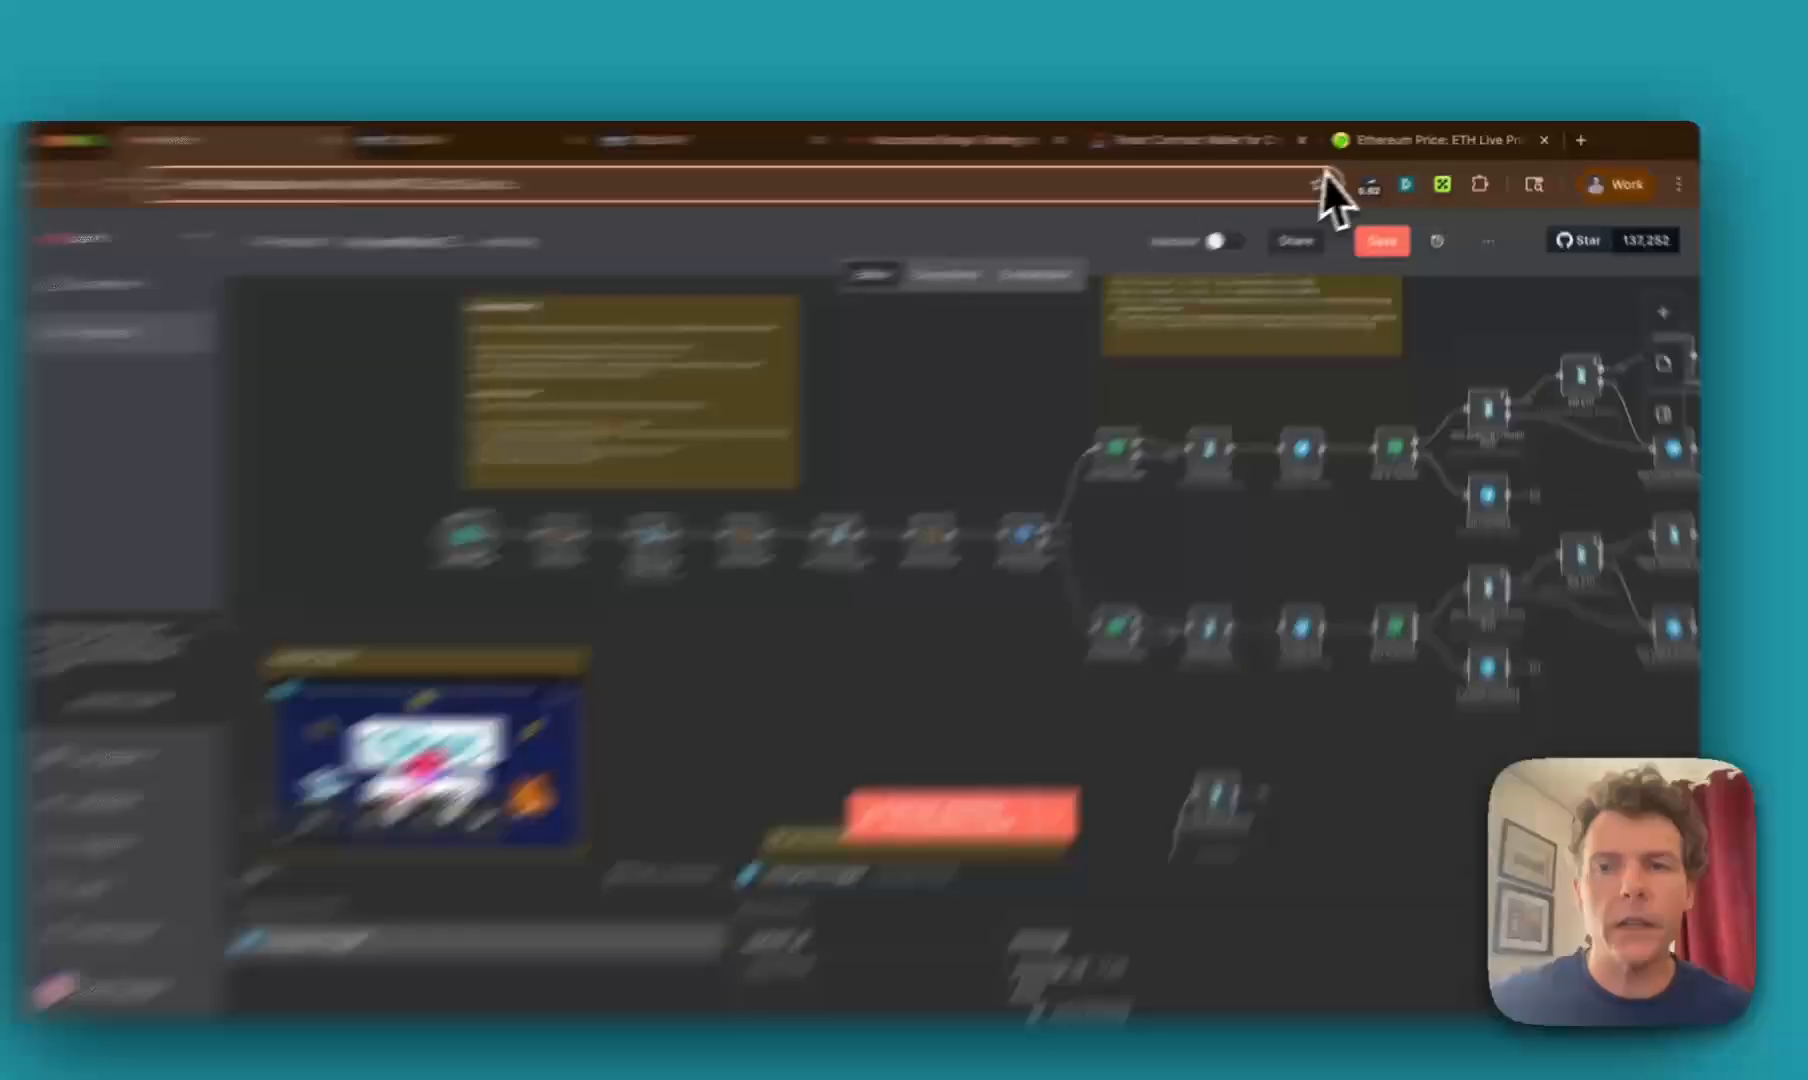
{"action": "left_click", "coordinate": [1389, 150]}
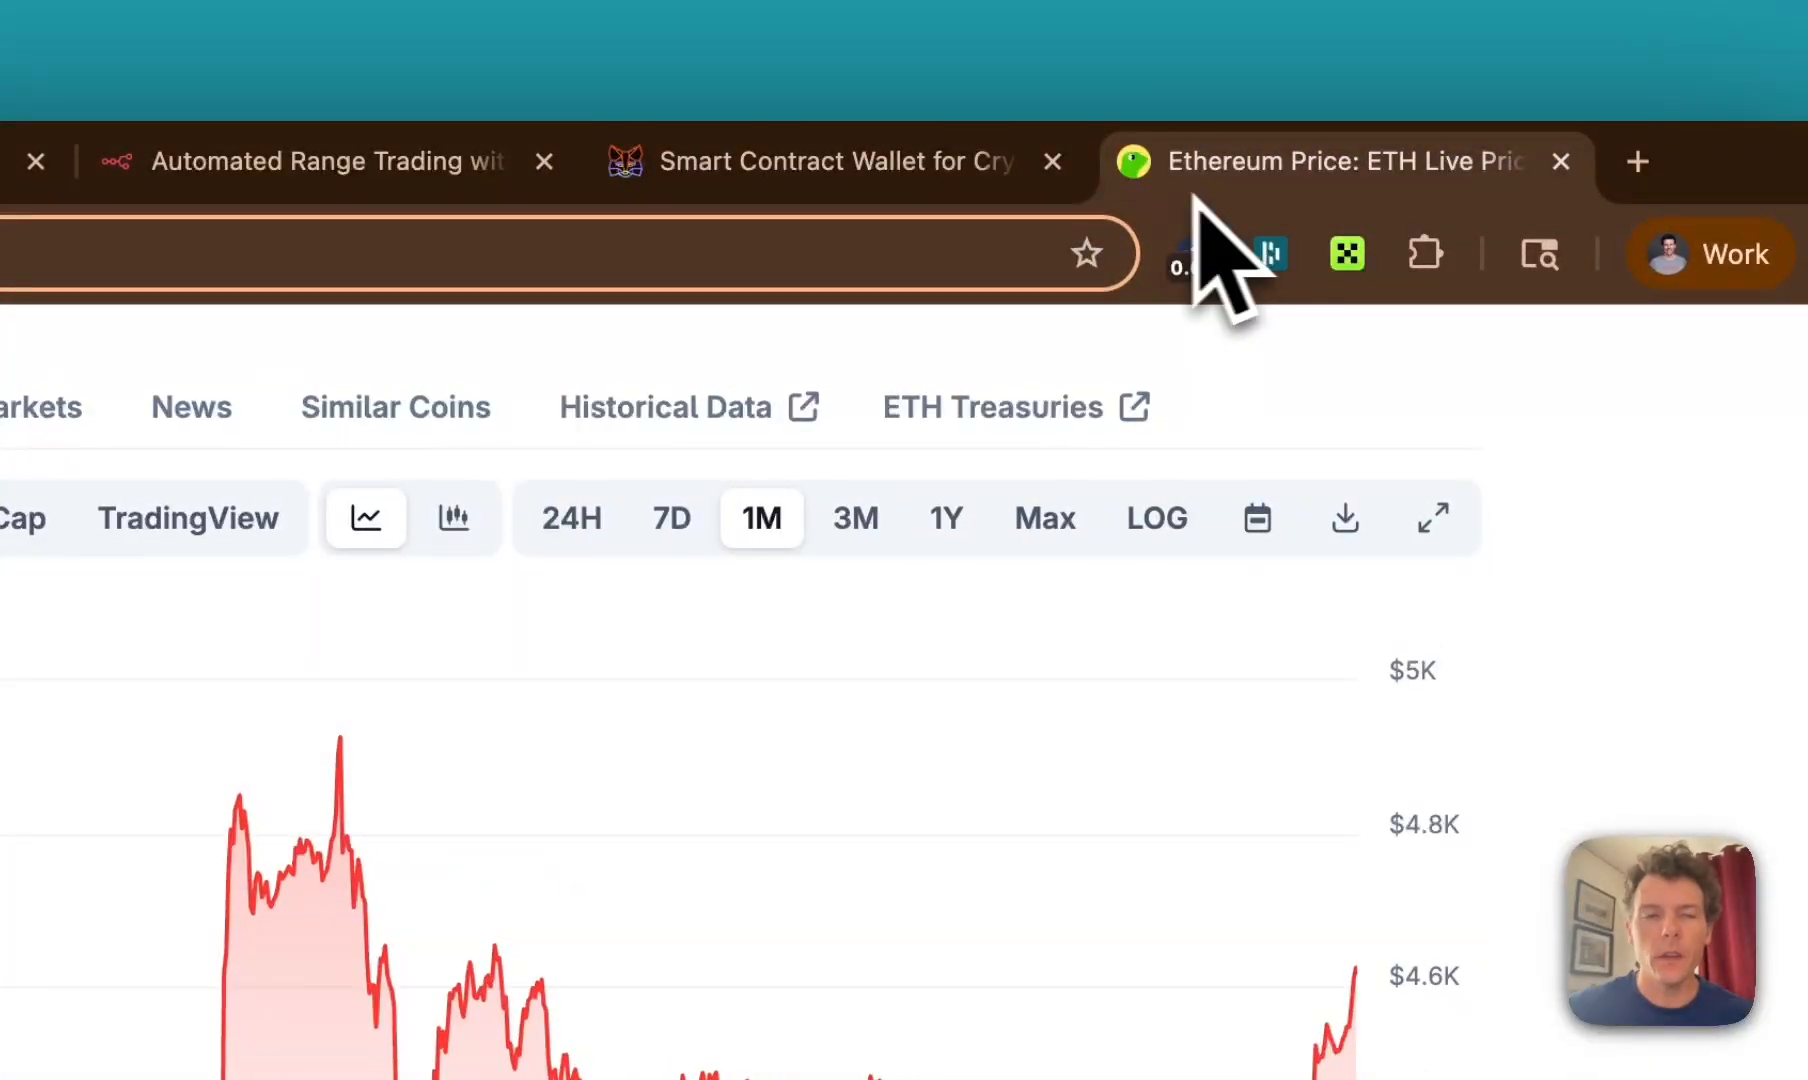
{"action": "left_click", "coordinate": [565, 161]}
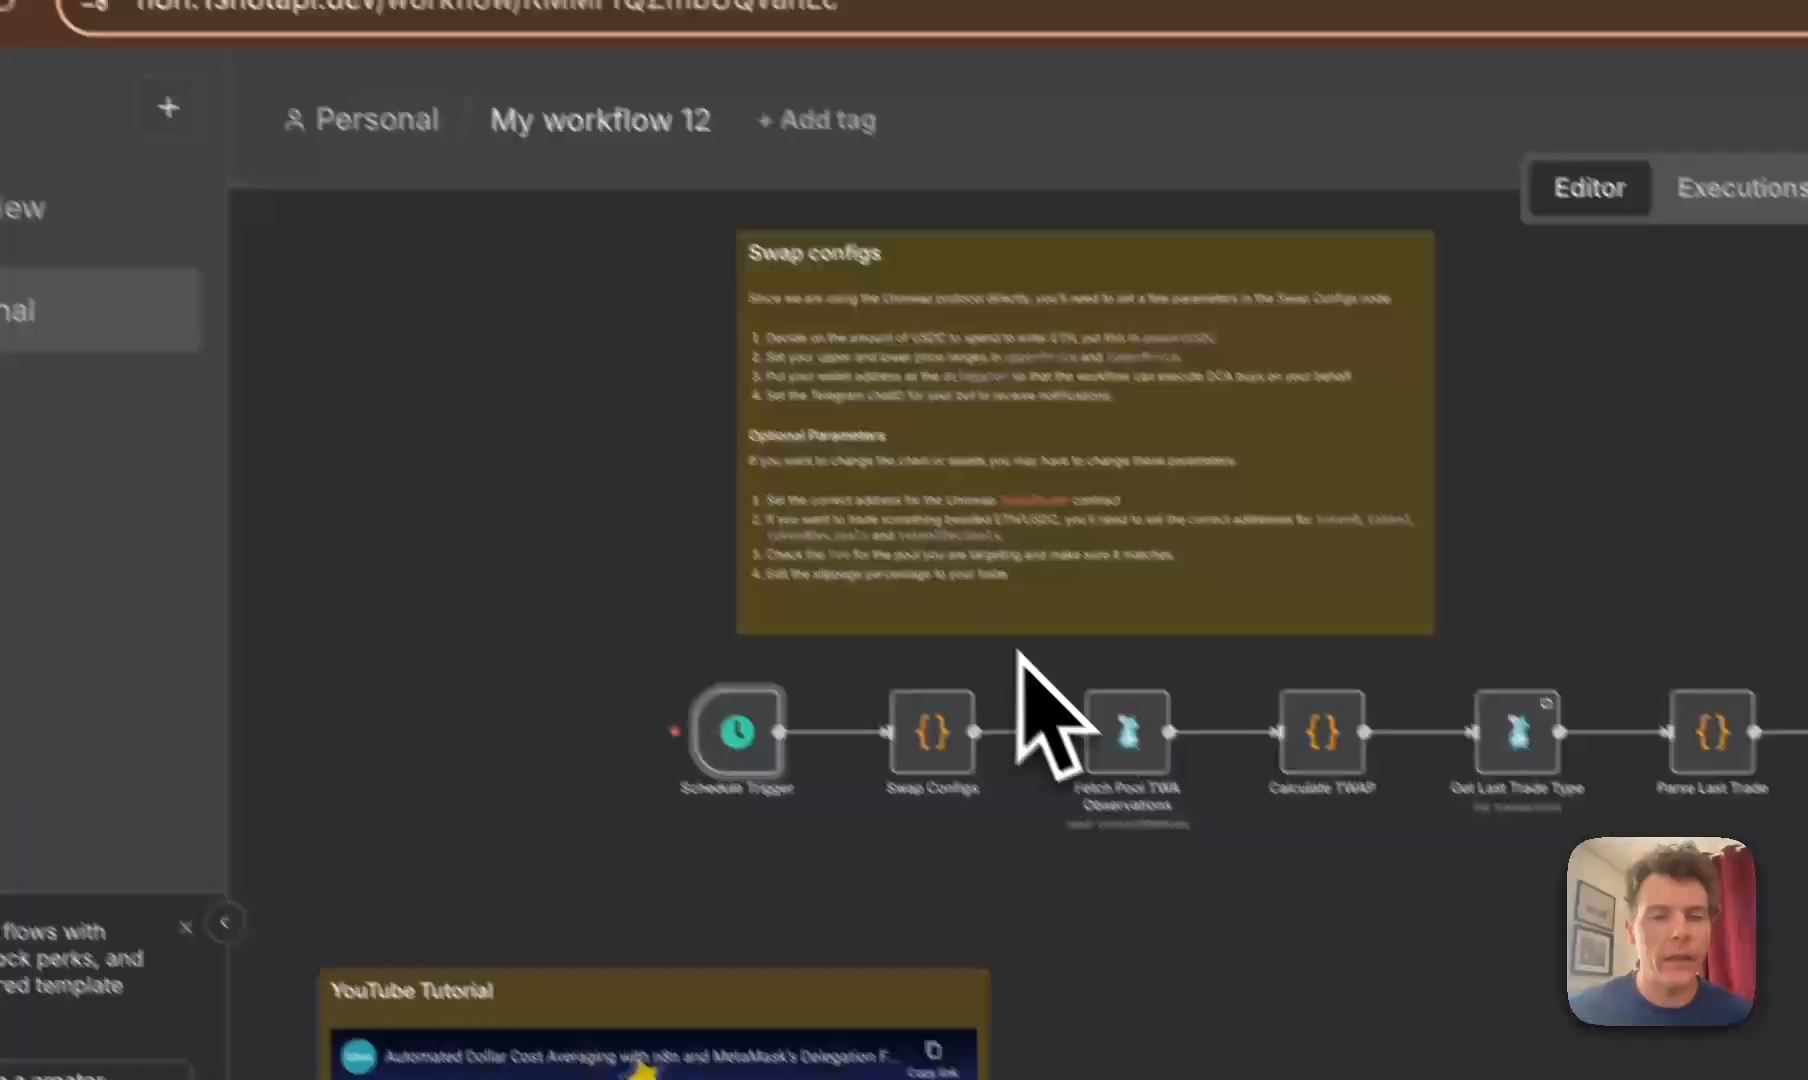
Step: Execute the workflow from the Schedule Trigger and examine its execution path up to the Buy, Sell or Hold node
{"action": "scroll", "coordinate": [1020, 655], "scroll_direction": "down", "scroll_amount": 2}
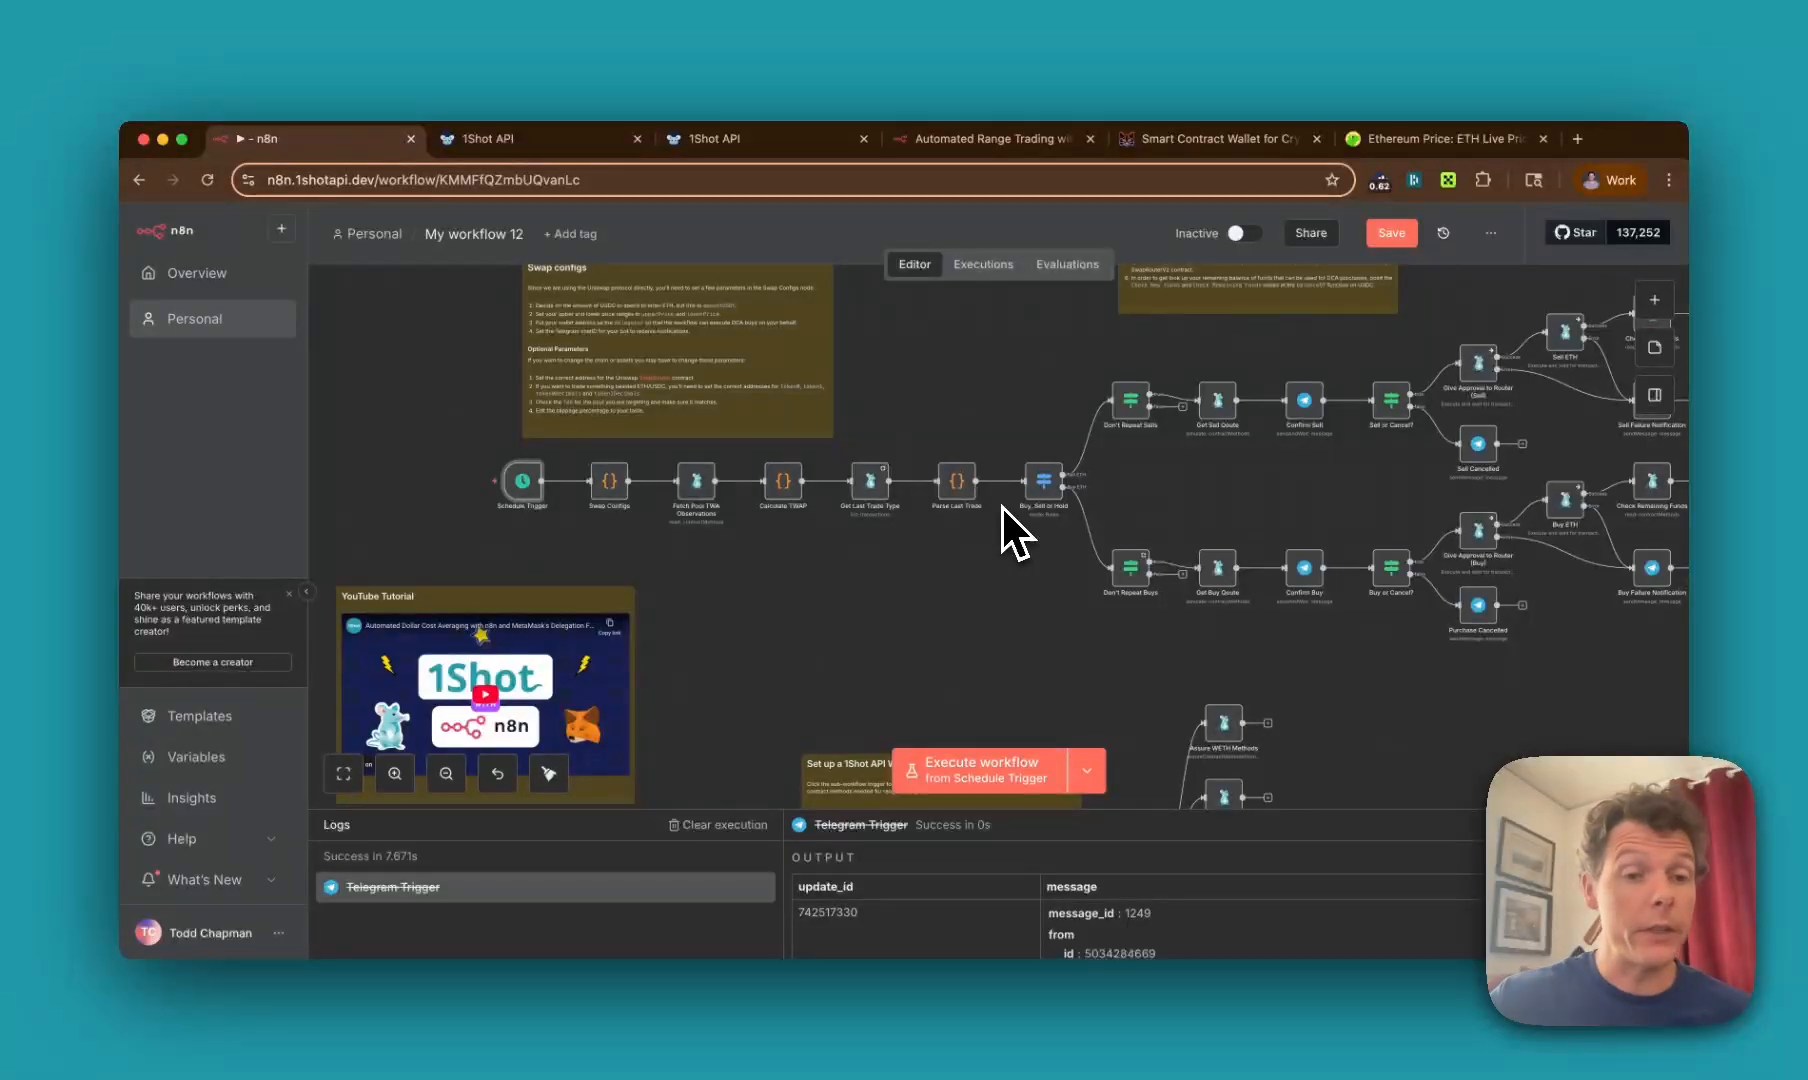
{"action": "mouse_move", "coordinate": [476, 505]}
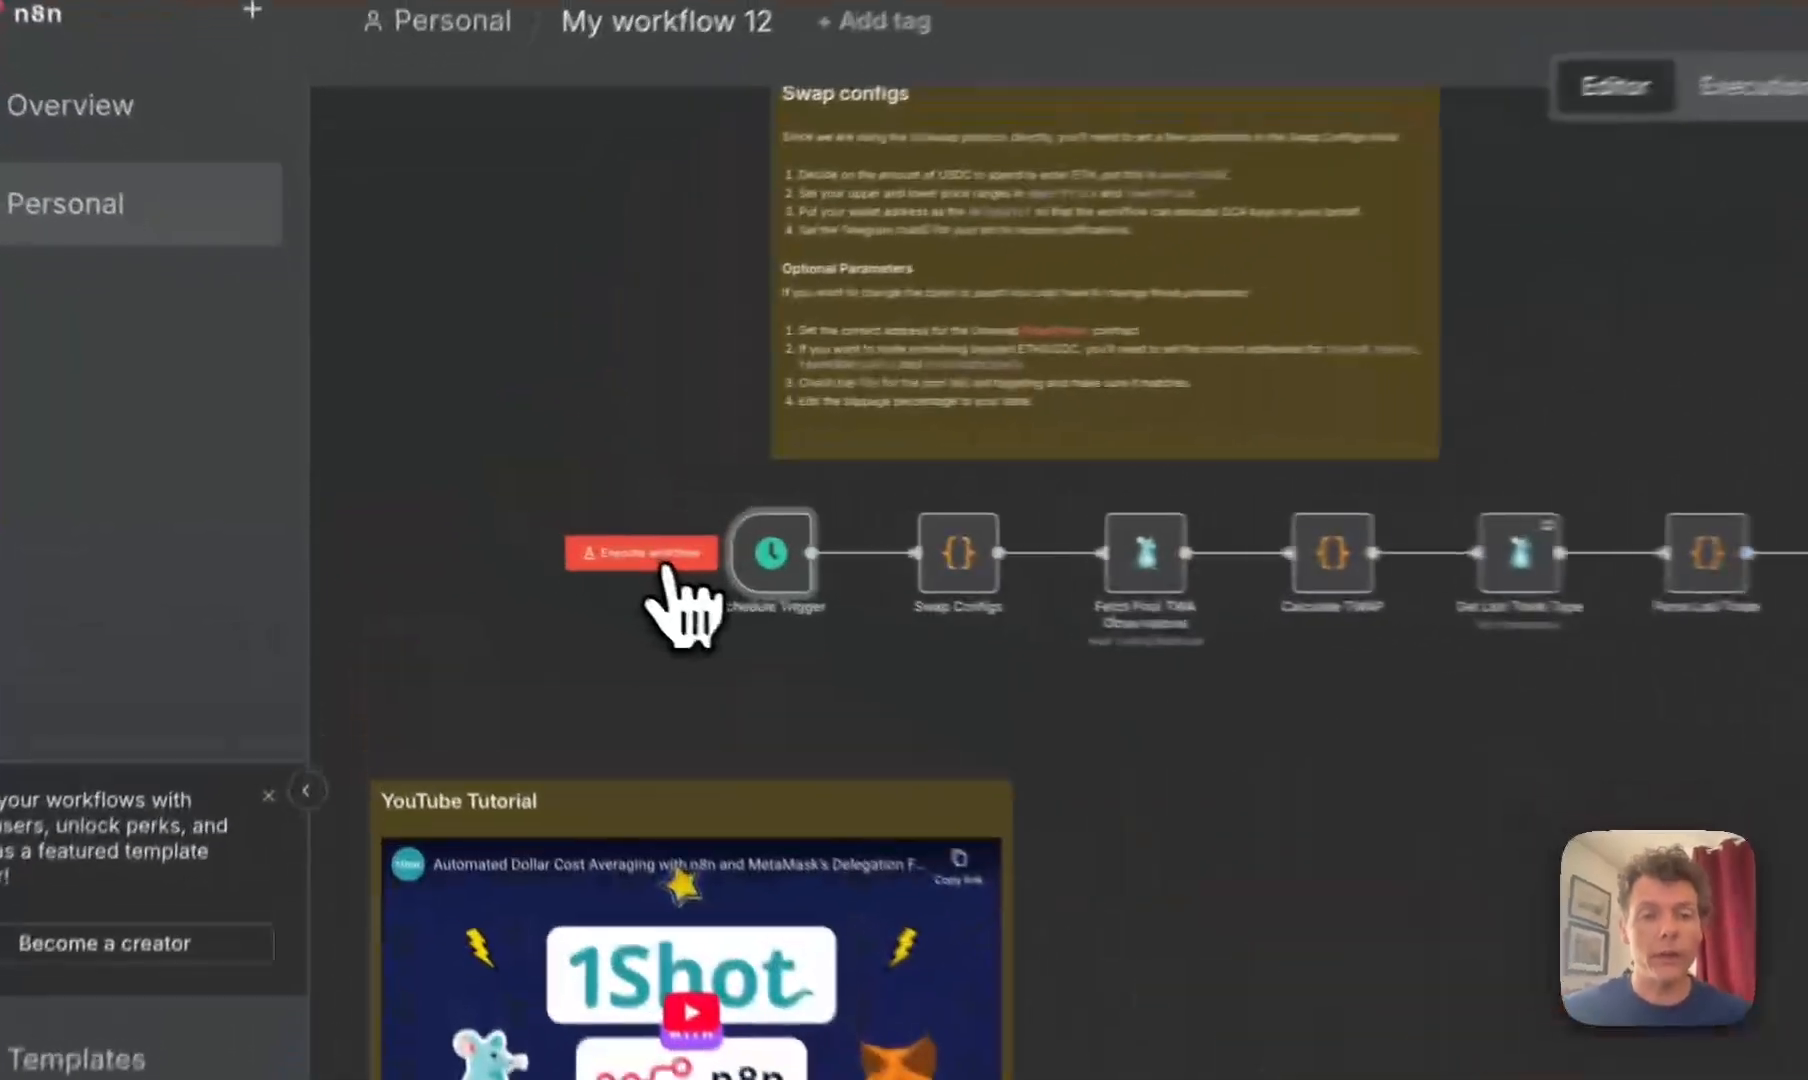
{"action": "left_click", "coordinate": [662, 556]}
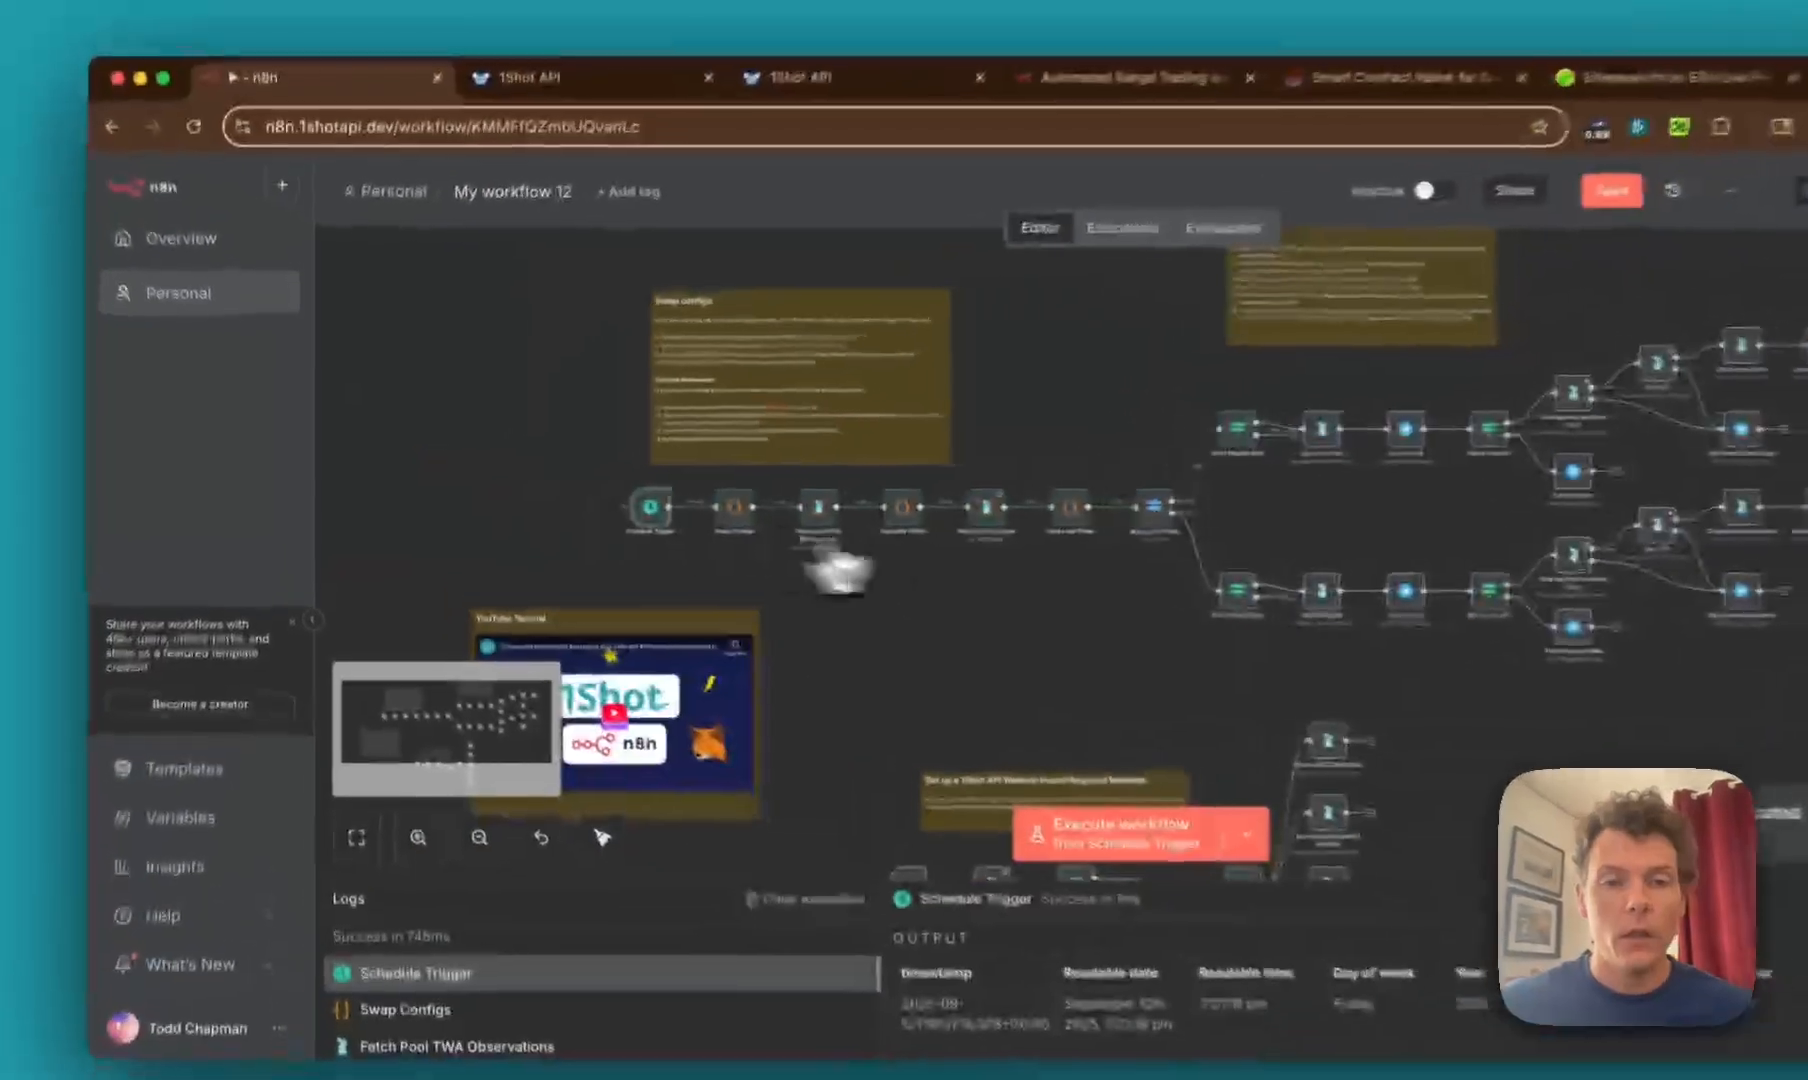
{"action": "scroll", "coordinate": [942, 556], "scroll_direction": "up", "scroll_amount": 1}
{"action": "scroll", "coordinate": [942, 556], "scroll_direction": "right", "scroll_amount": 1}
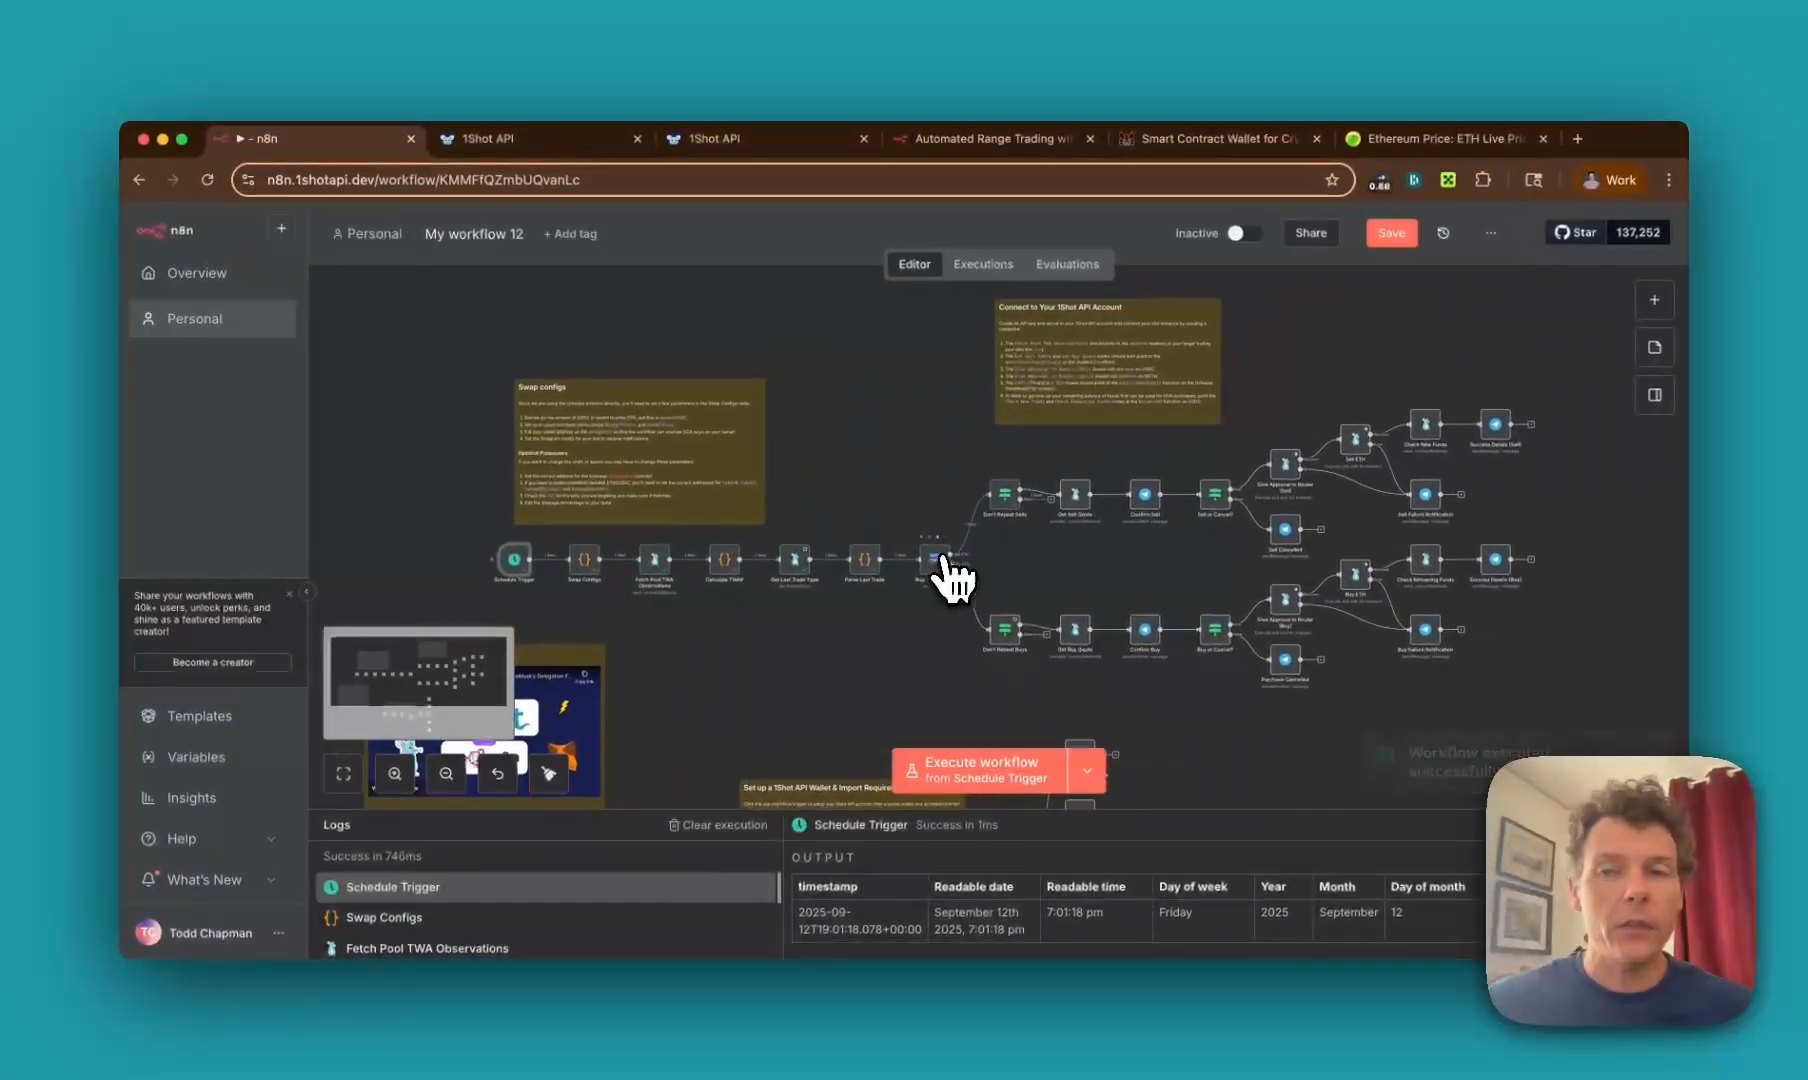
{"action": "scroll", "coordinate": [942, 558], "scroll_direction": "up", "scroll_amount": 1}
{"action": "scroll", "coordinate": [950, 446], "scroll_direction": "up", "scroll_amount": 1}
{"action": "scroll", "coordinate": [950, 446], "scroll_direction": "right", "scroll_amount": 1}
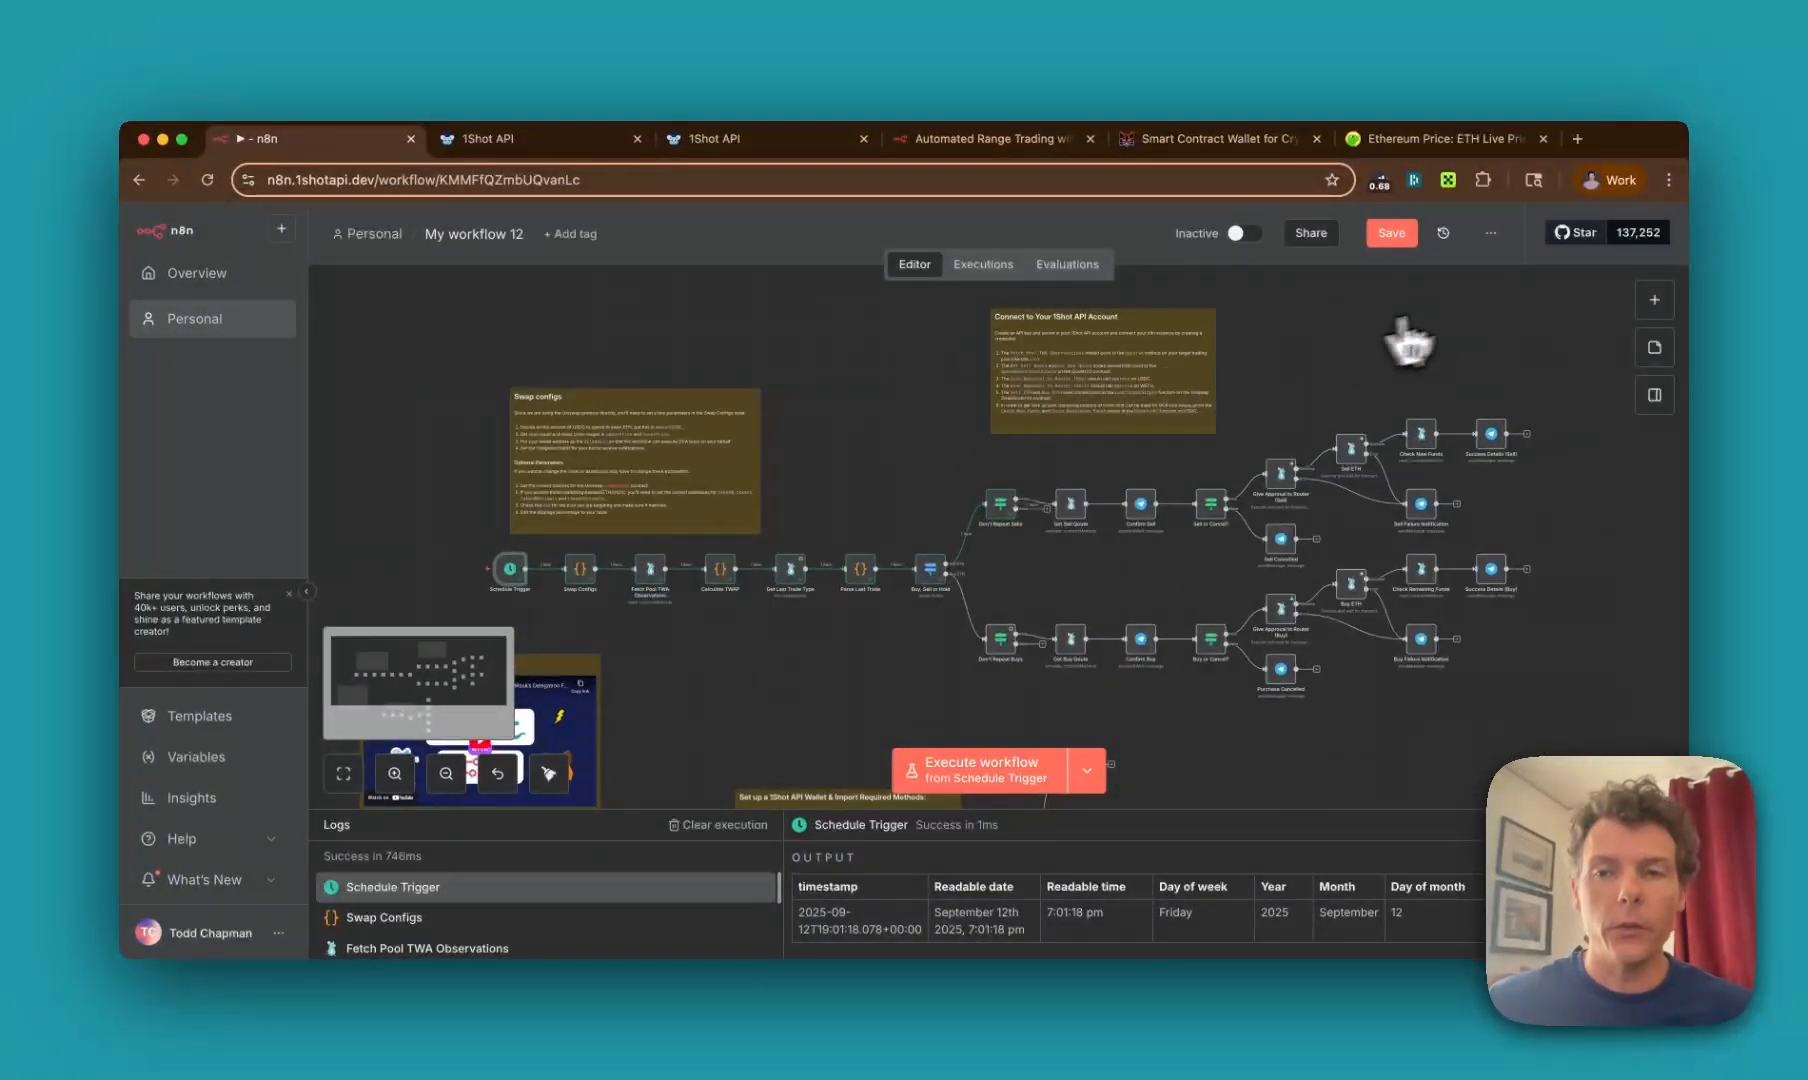
Step: Save the workflow and activate it, dismissing the activation dialog
{"action": "left_click", "coordinate": [1400, 240]}
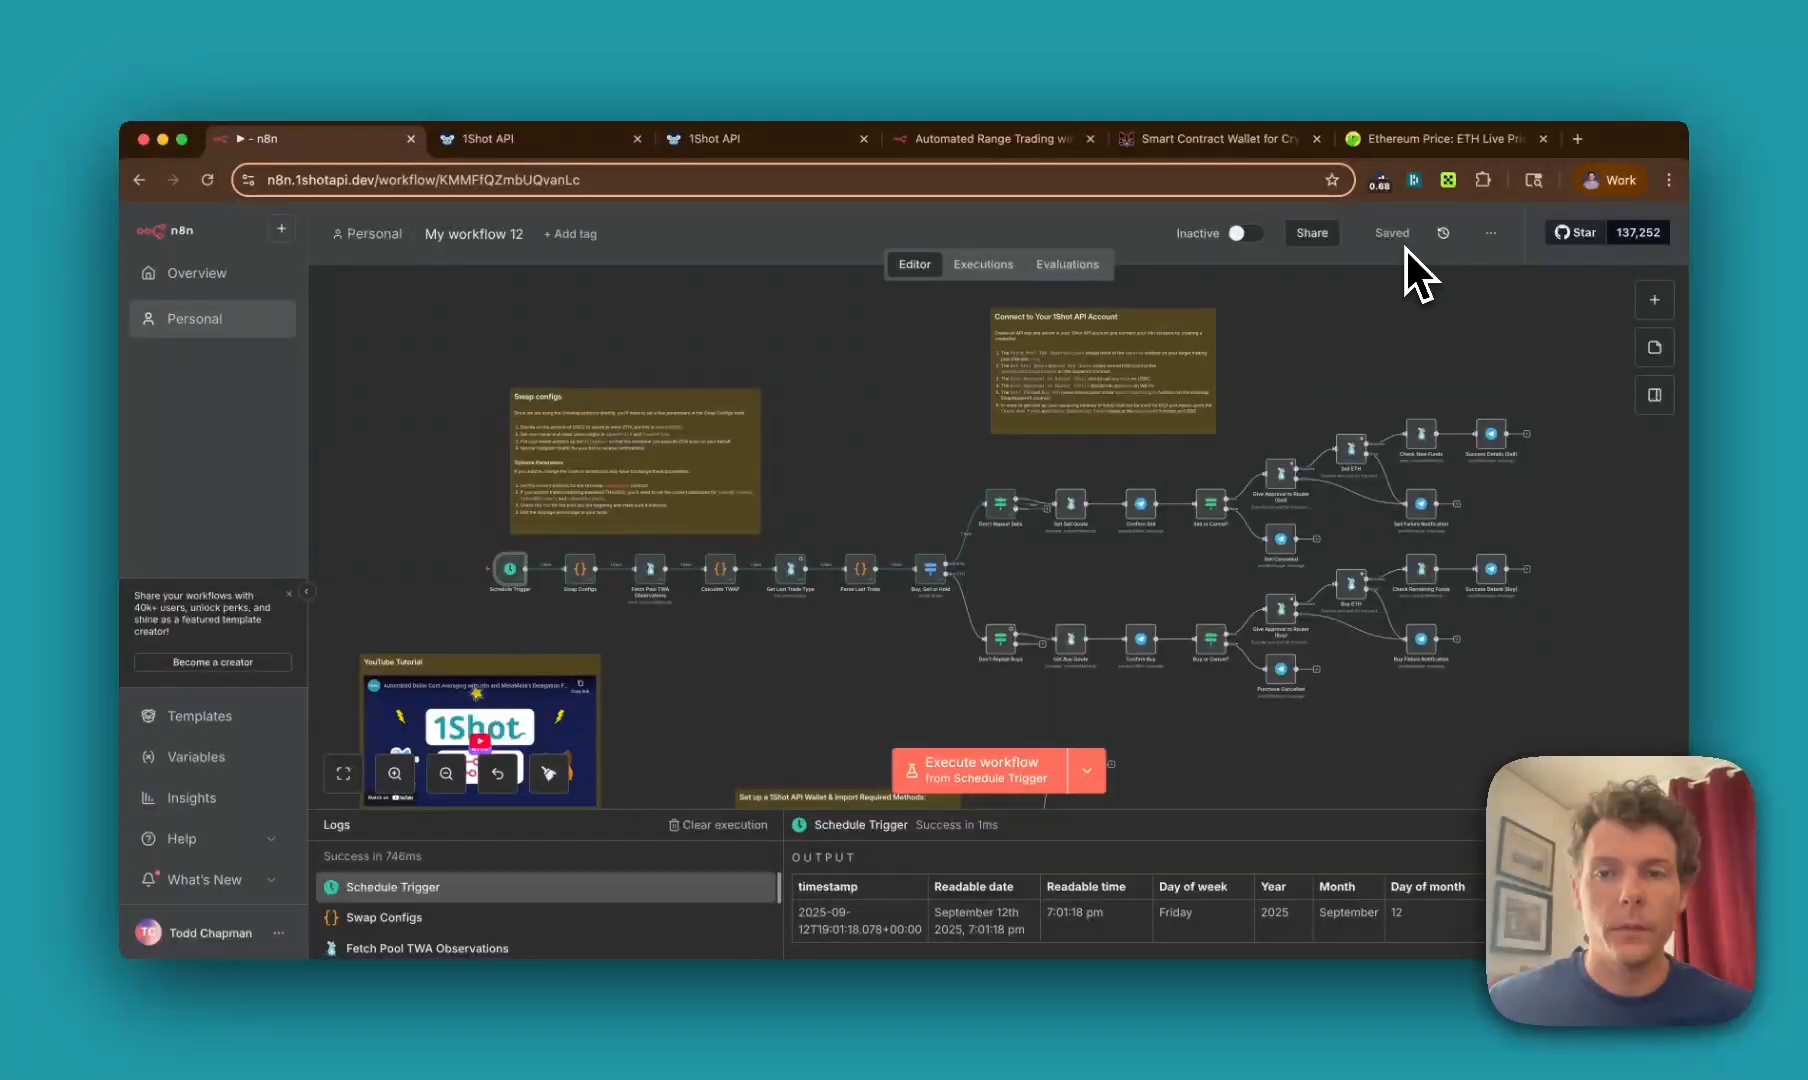
{"action": "left_click", "coordinate": [1248, 234]}
{"action": "left_click", "coordinate": [1070, 637]}
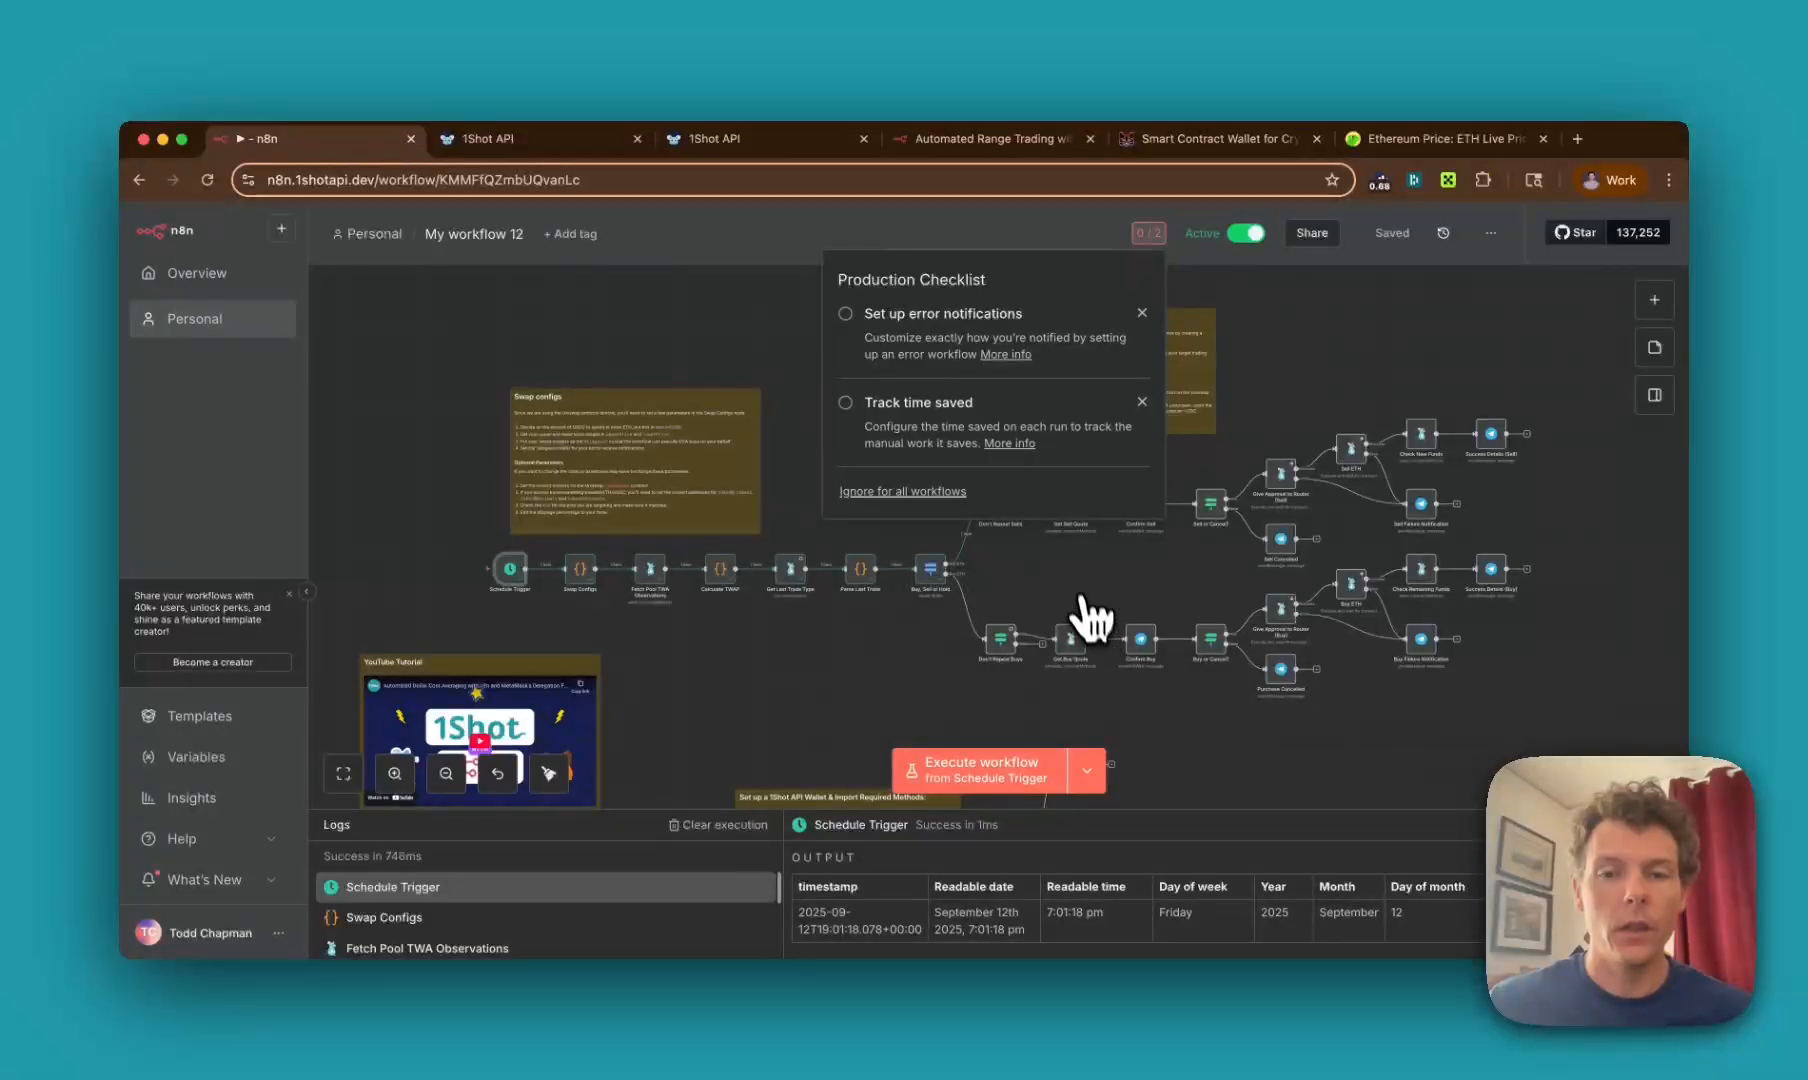
{"action": "scroll", "coordinate": [1090, 618], "scroll_direction": "down", "scroll_amount": 5}
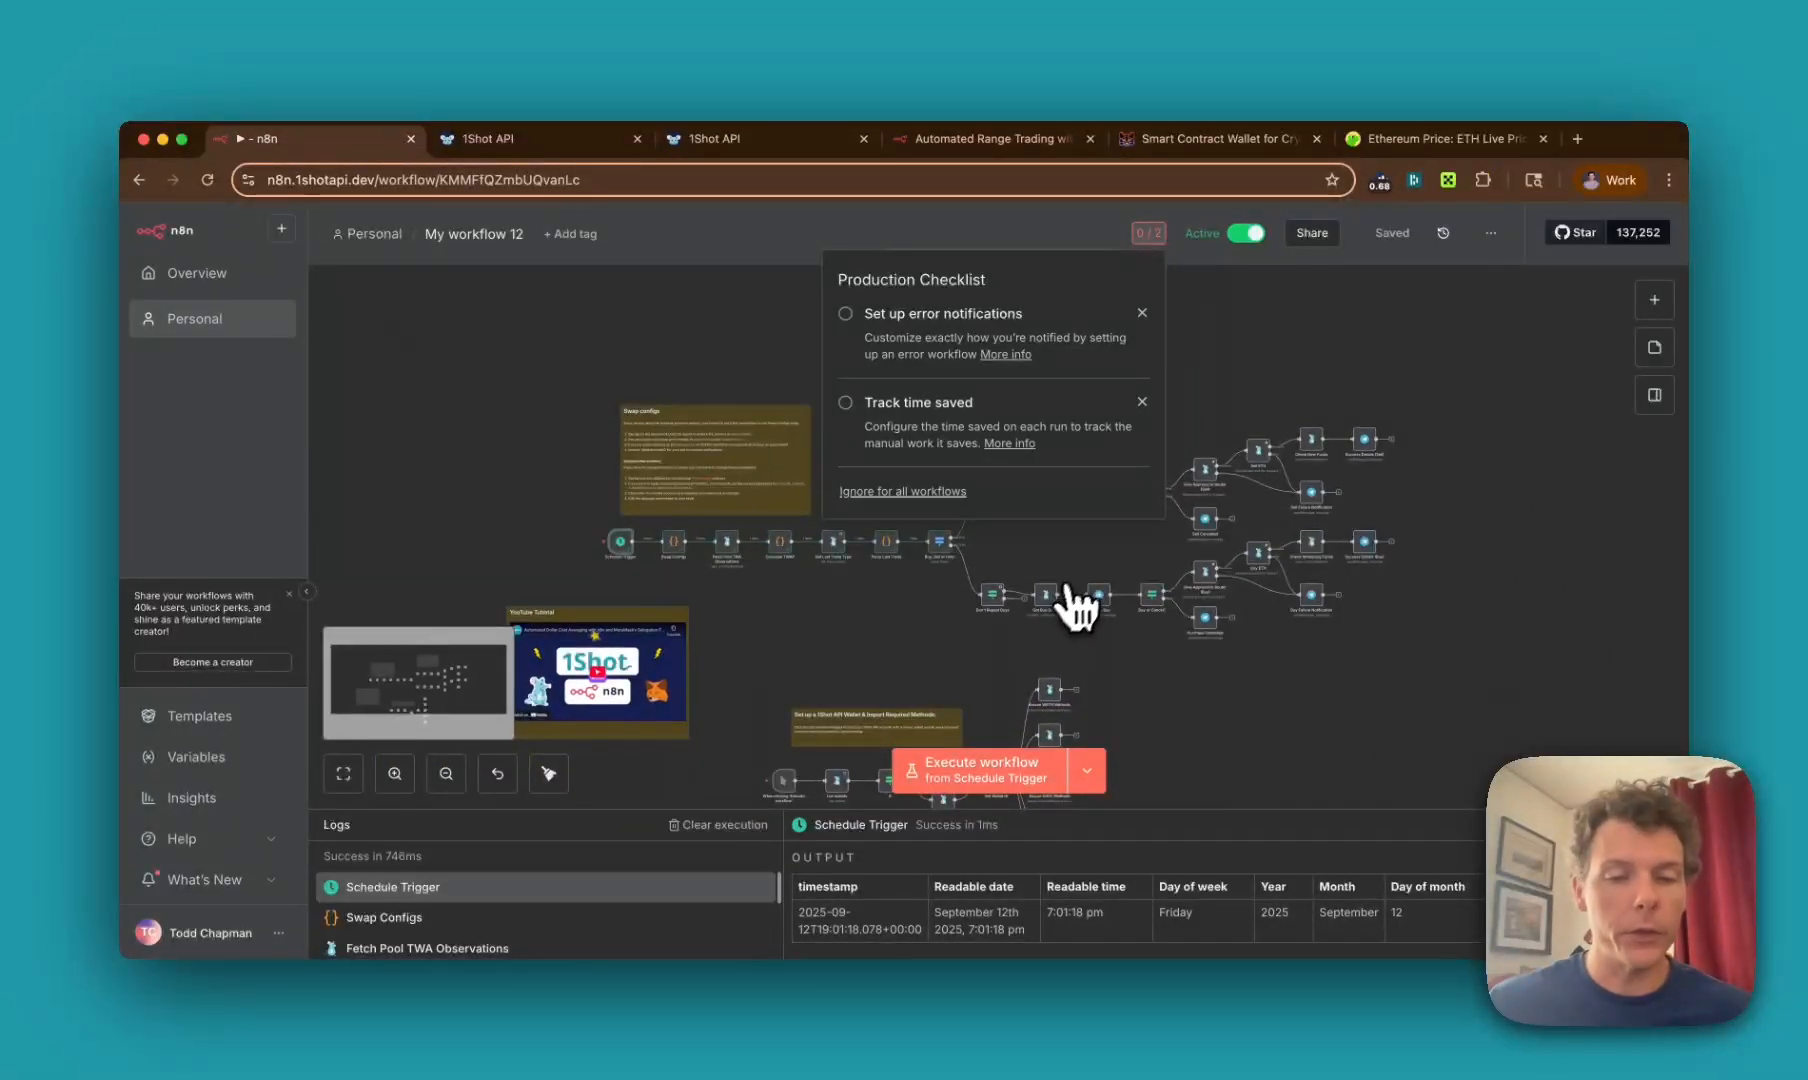
Step: Review the trading bot's swap messages in Telegram and open the Transaction History in 1Shot API
{"action": "left_click", "coordinate": [1247, 1060]}
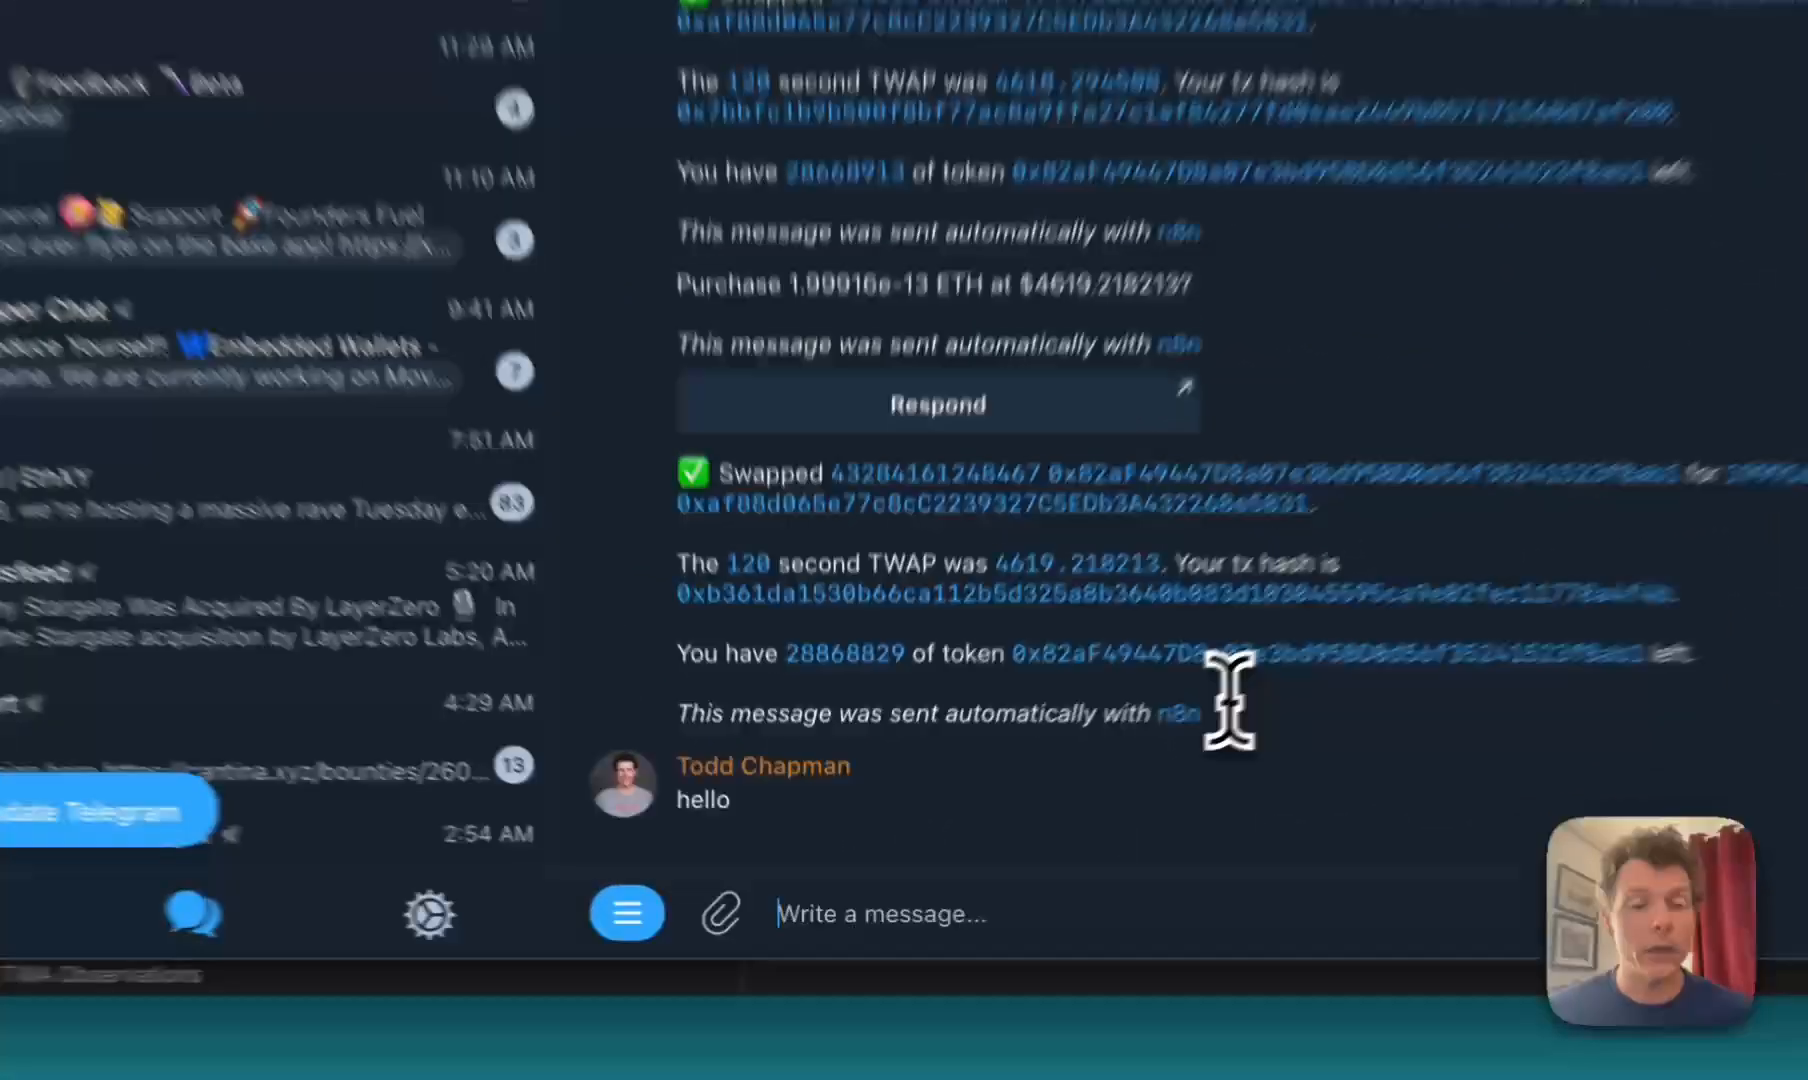
{"action": "left_click_drag", "start_coordinate": [1018, 815], "coordinate": [748, 702]}
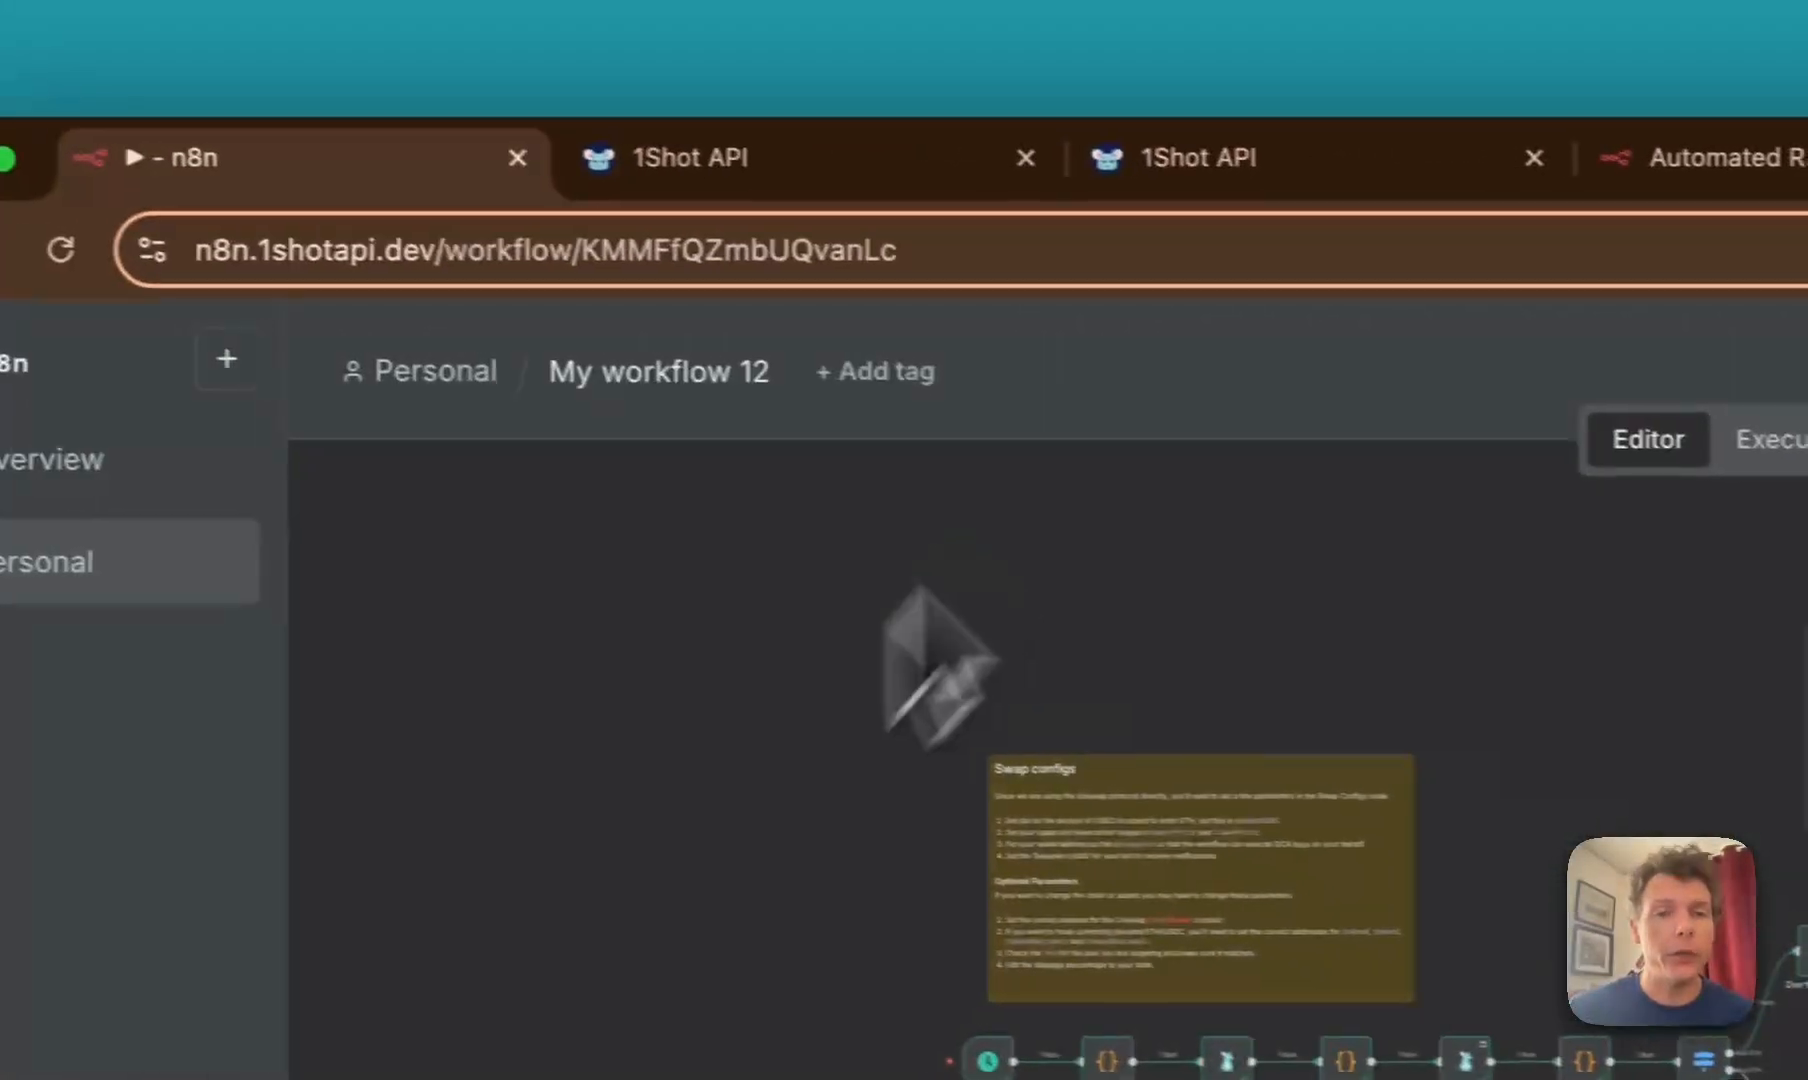
{"action": "left_click", "coordinate": [75, 100]}
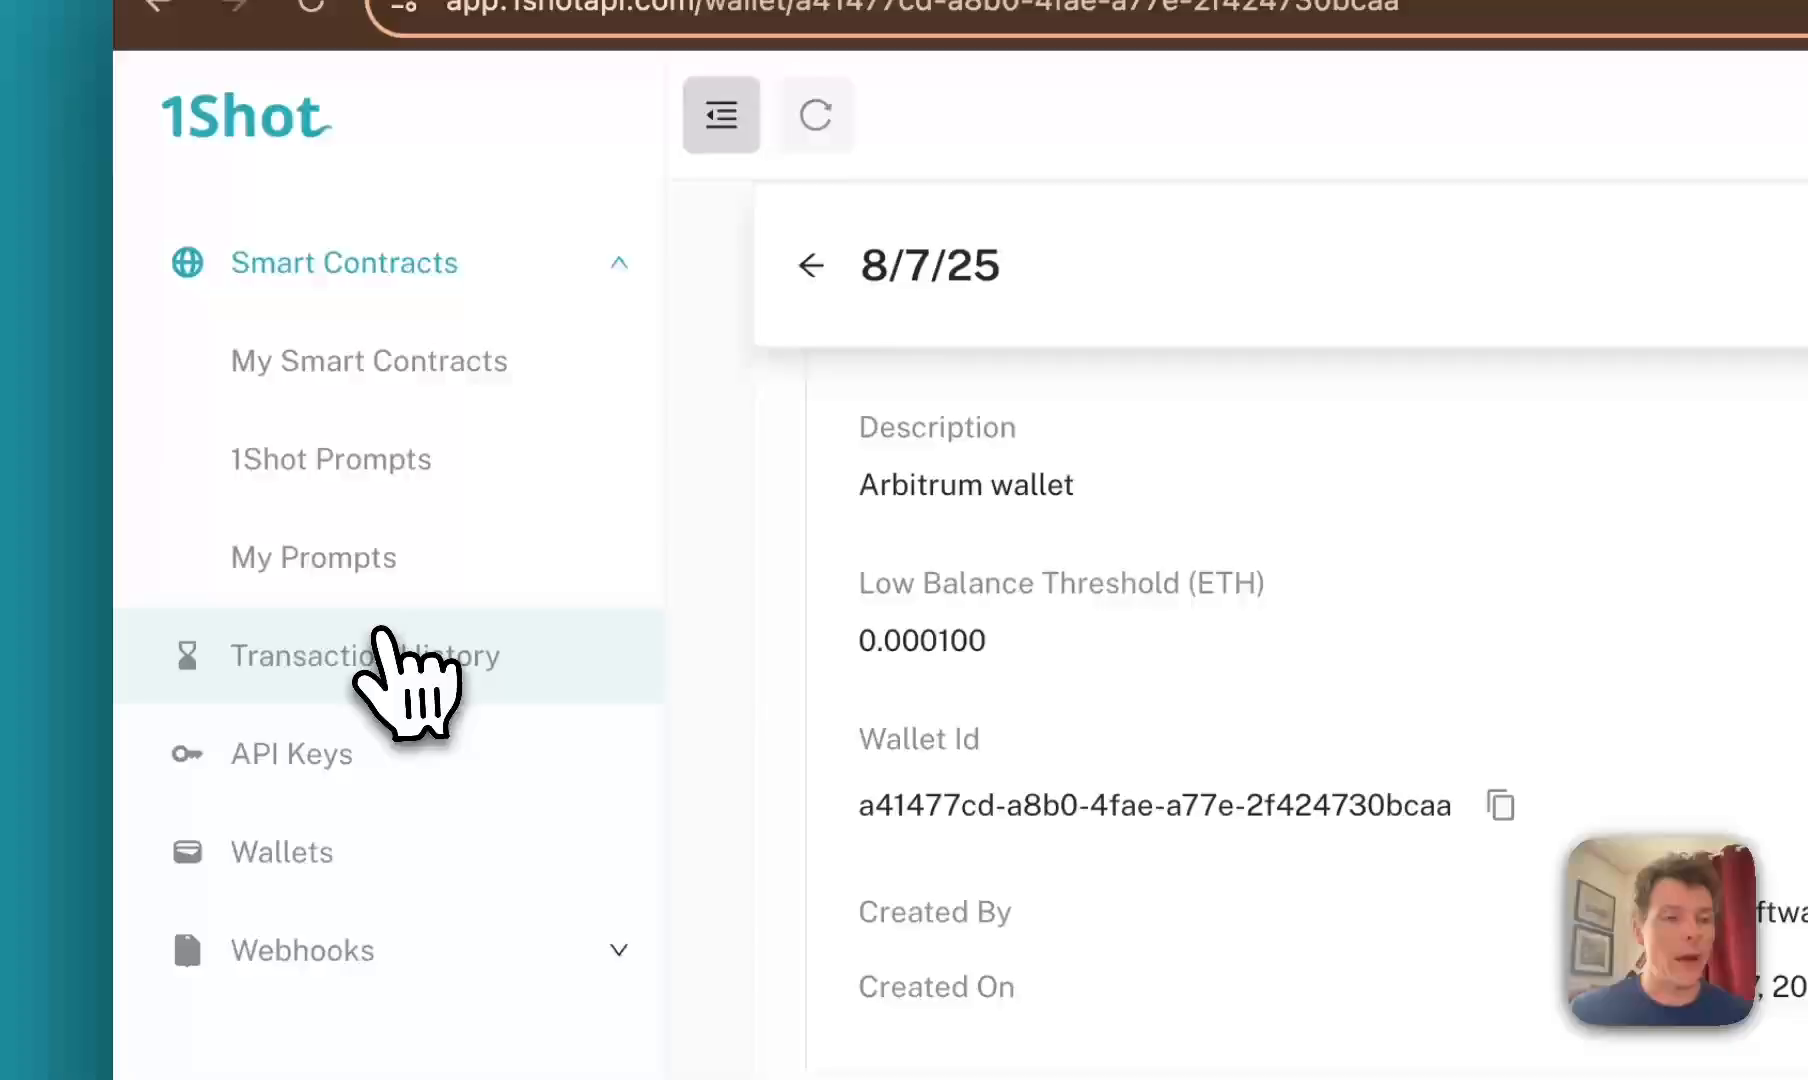
{"action": "left_click", "coordinate": [127, 909]}
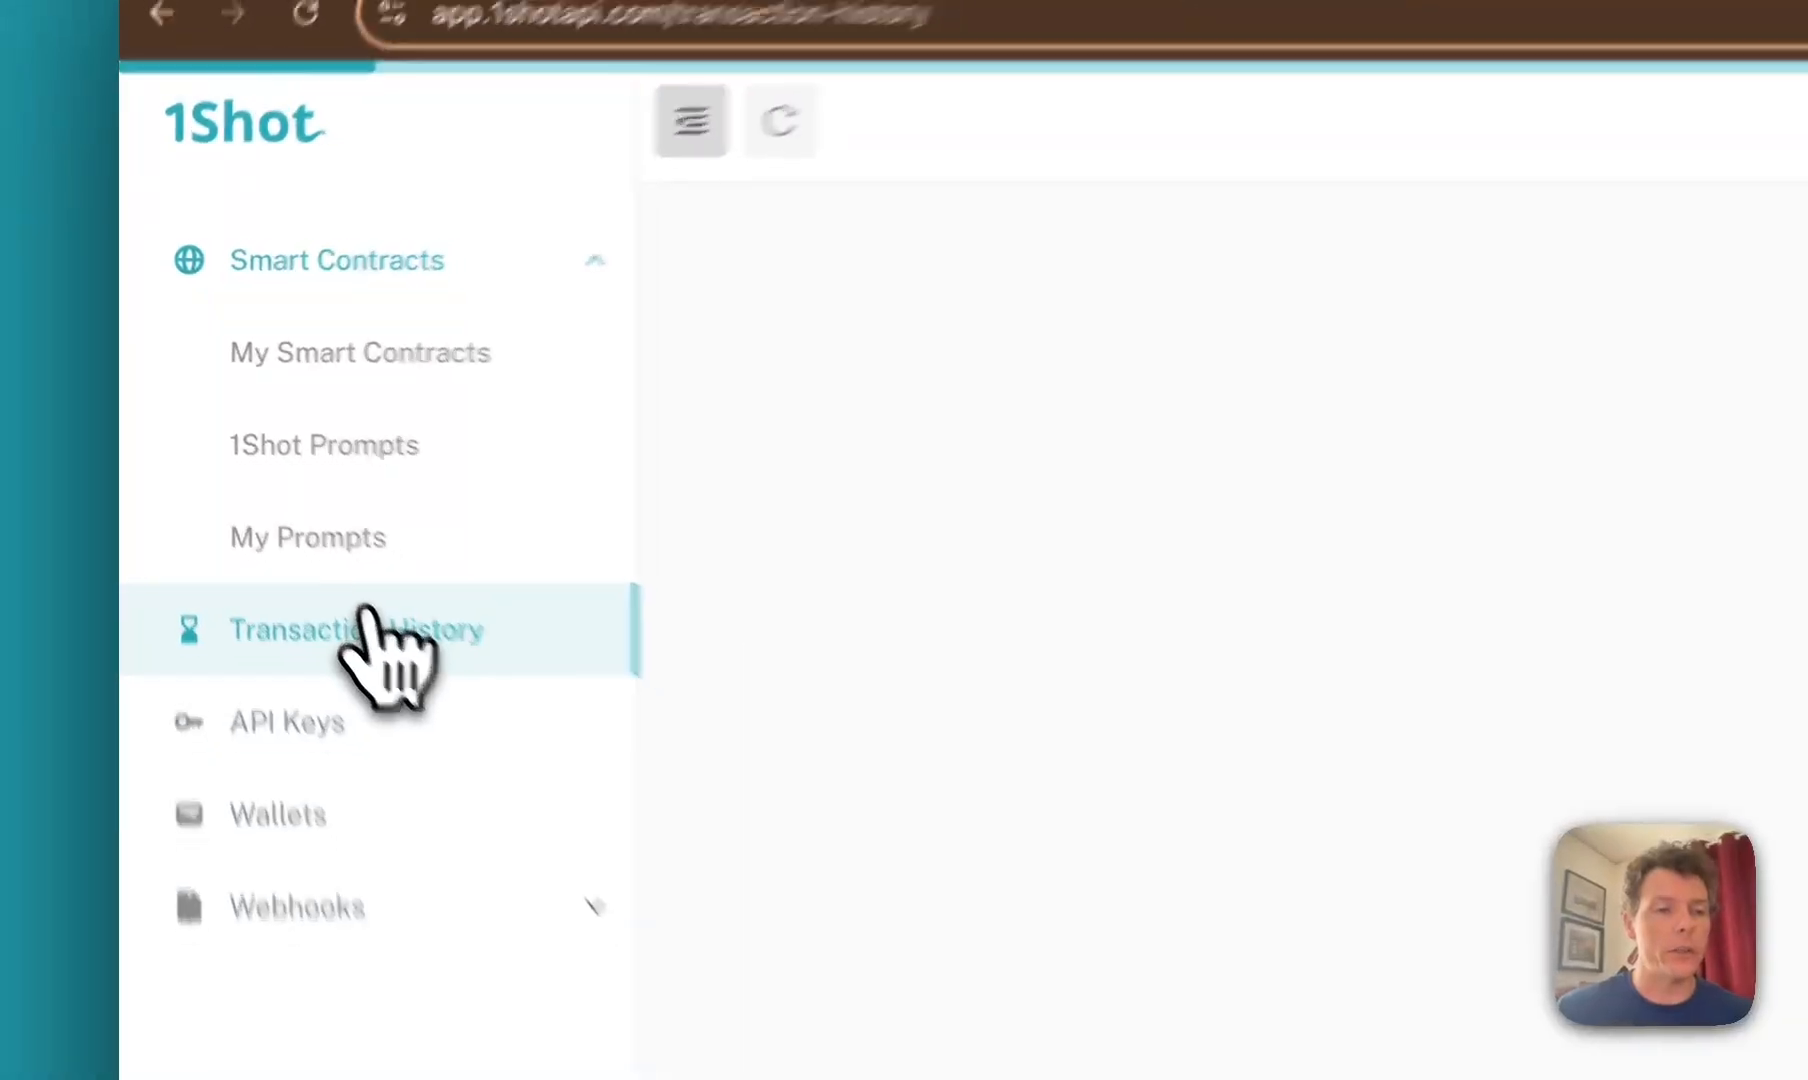
Step: Review the range trade memo of the latest exactInputSingle sell in the 1Shot transaction history
{"action": "scroll", "coordinate": [665, 595], "scroll_direction": "down", "scroll_amount": 1}
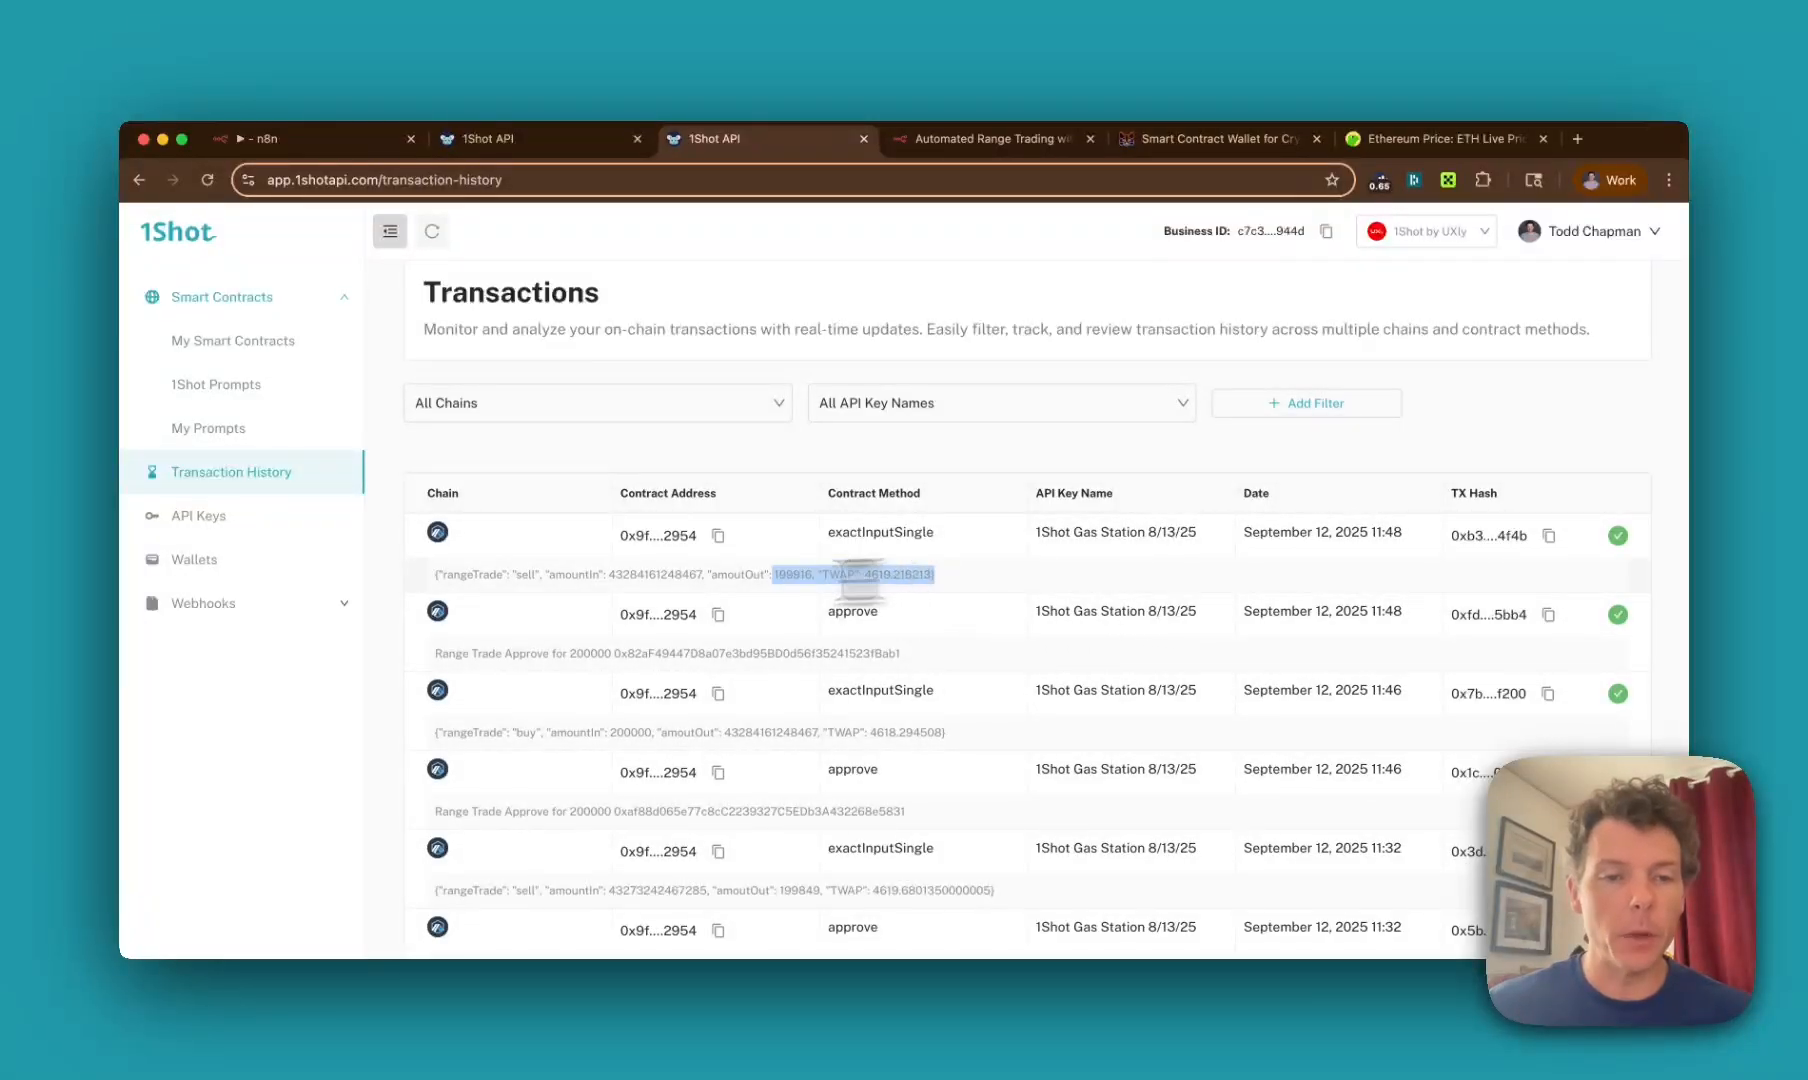
{"action": "left_click_drag", "start_coordinate": [857, 578], "coordinate": [412, 590]}
{"action": "left_click", "coordinate": [622, 597]}
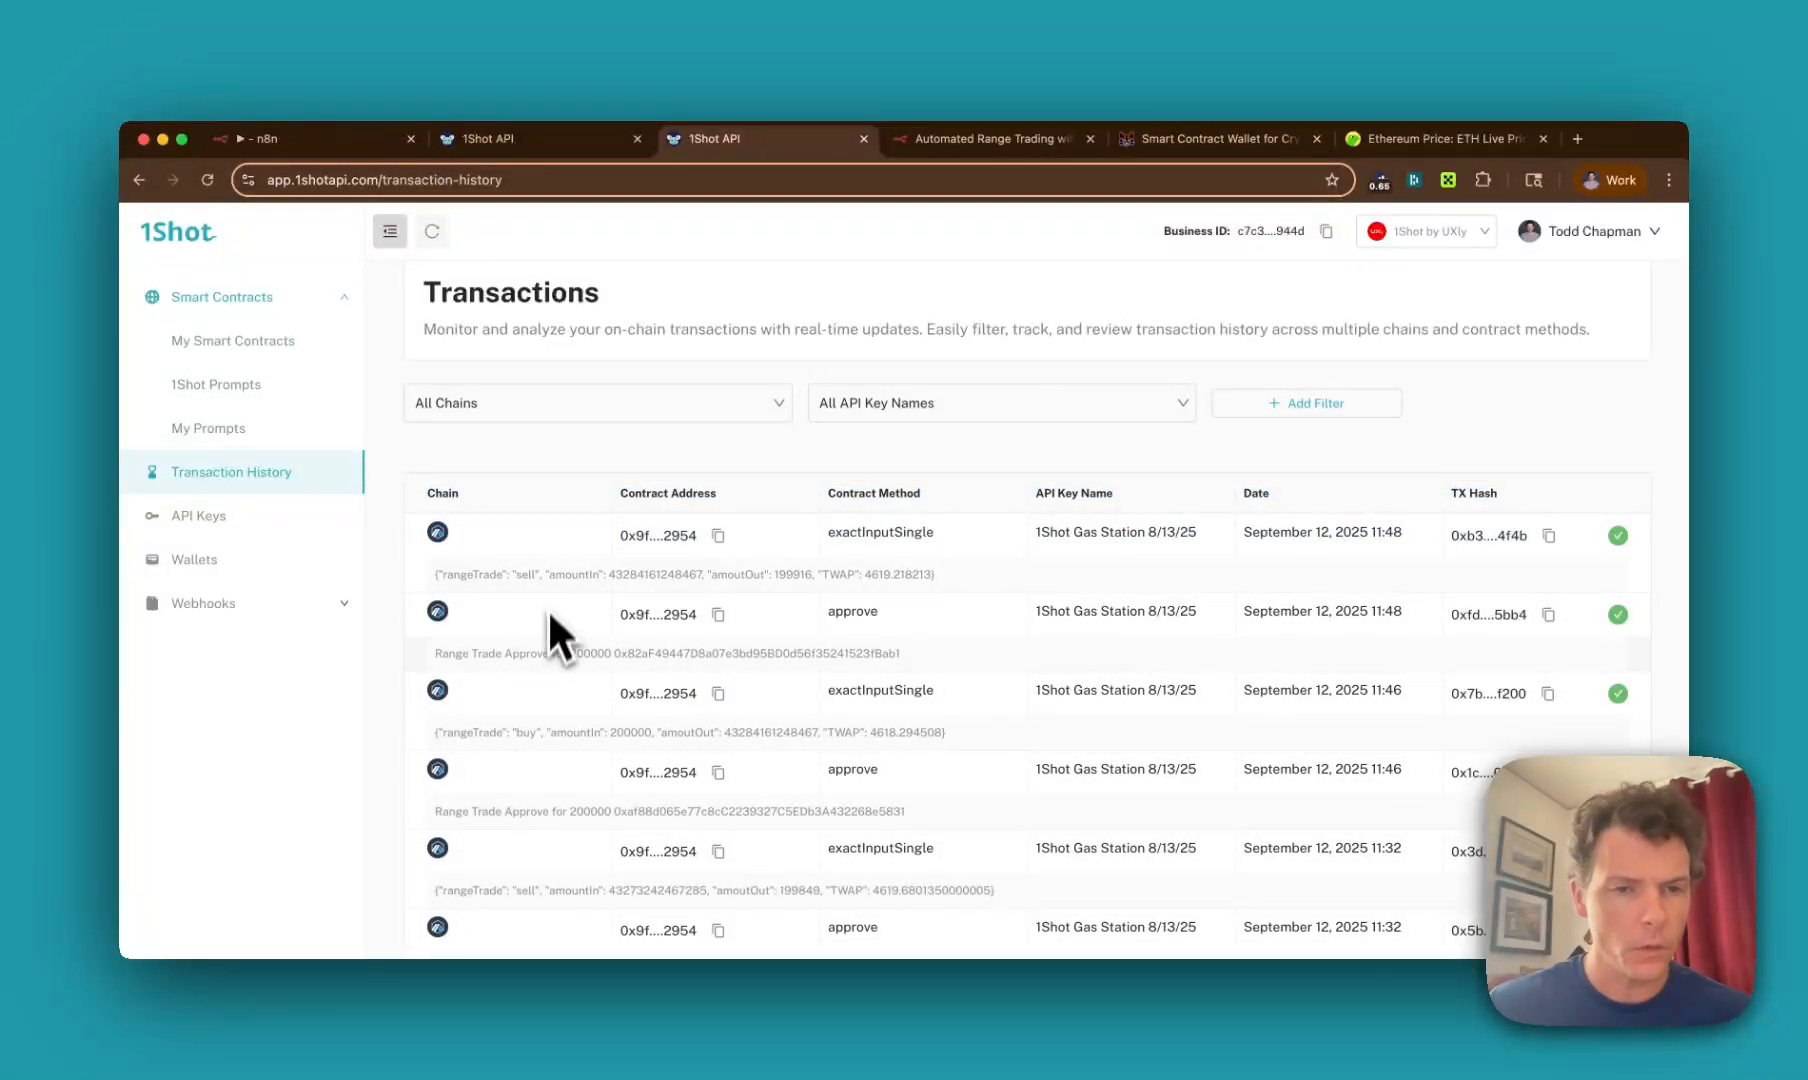
Step: Open the latest sell transaction on Arbiscan and check its ERC-20 token transfers and transaction fee
{"action": "left_click", "coordinate": [1488, 537]}
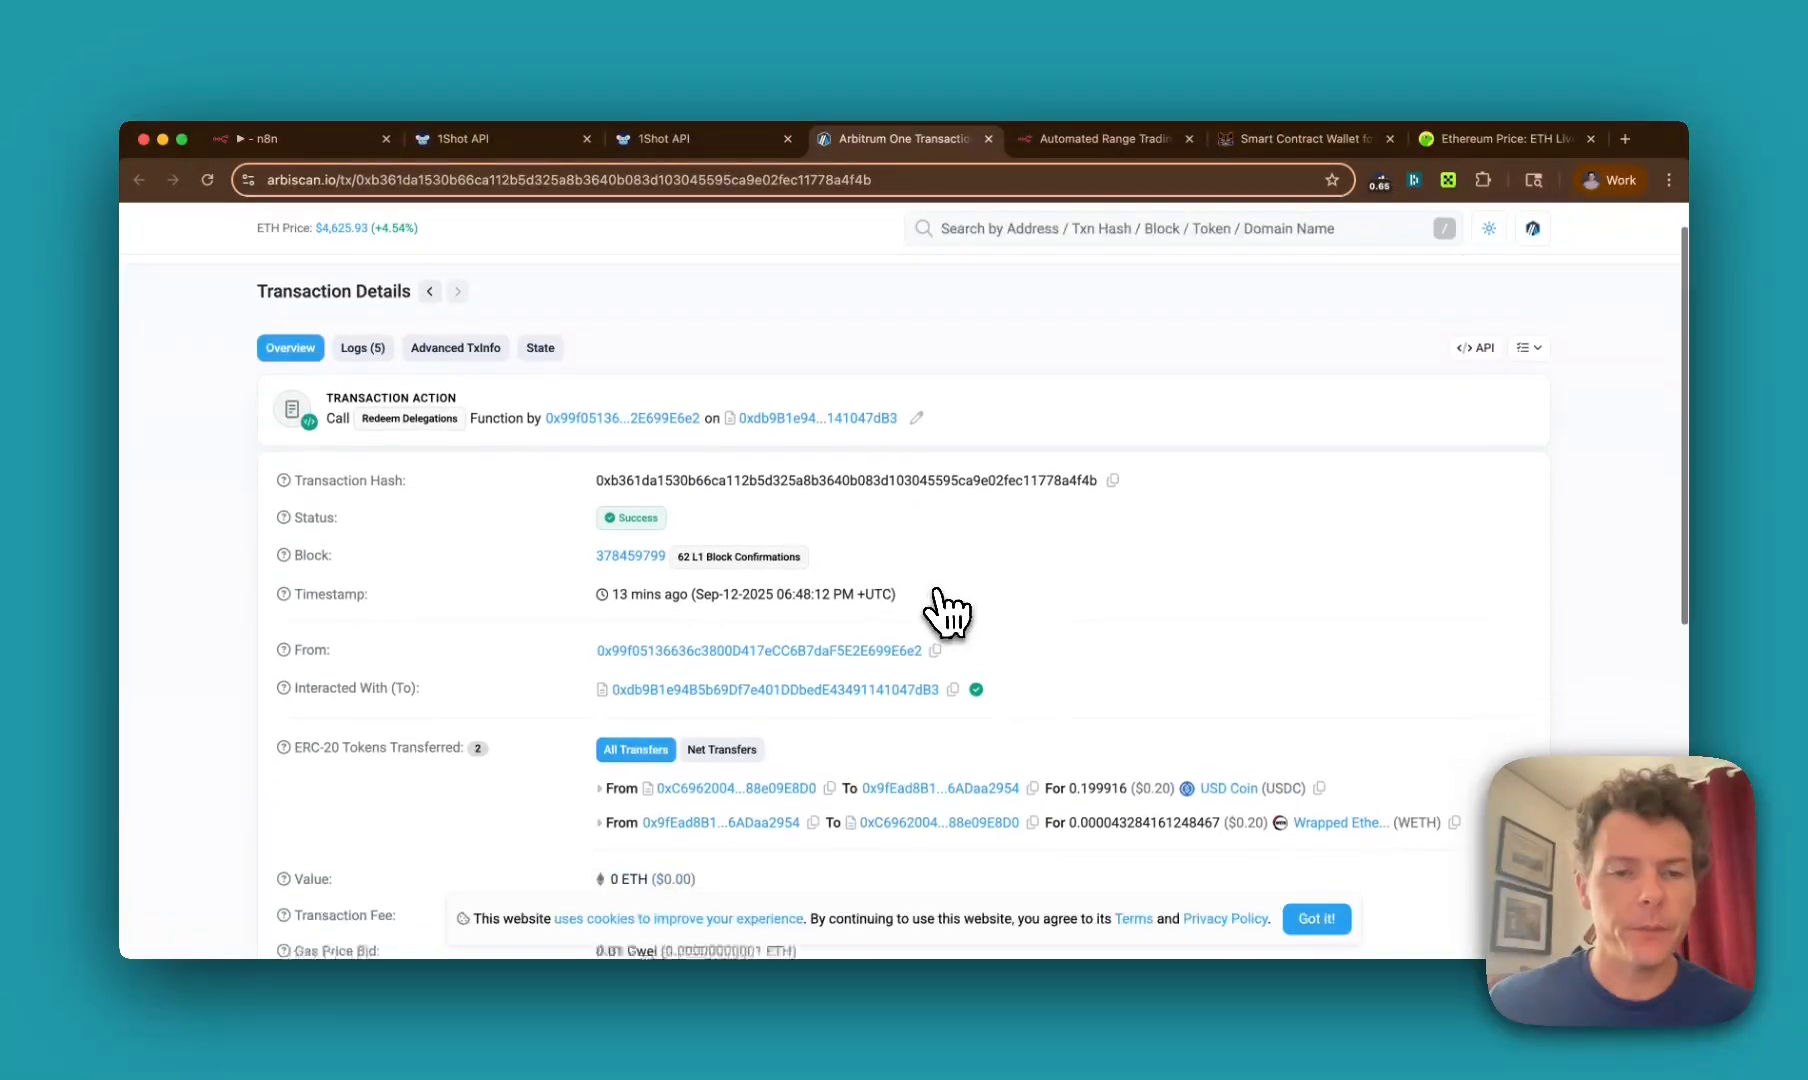
{"action": "scroll", "coordinate": [945, 612], "scroll_direction": "down", "scroll_amount": 5}
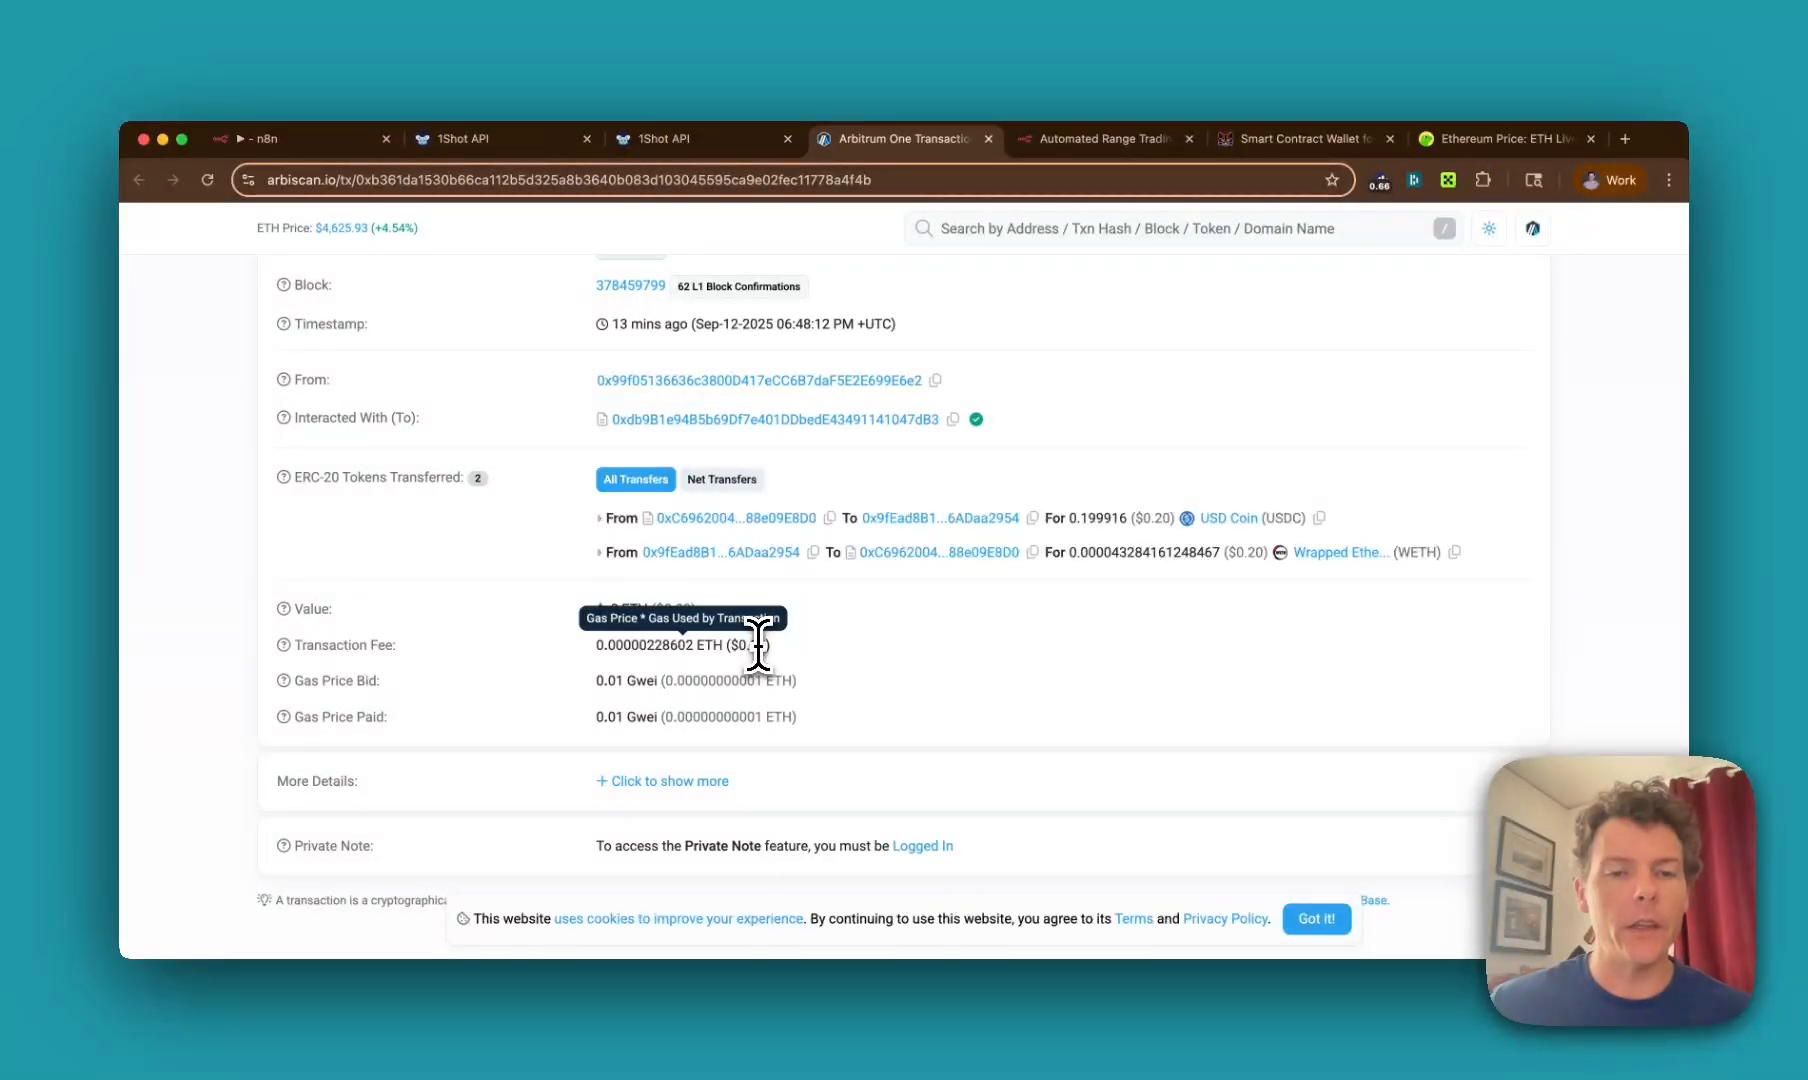
{"action": "left_click_drag", "start_coordinate": [758, 645], "coordinate": [806, 657]}
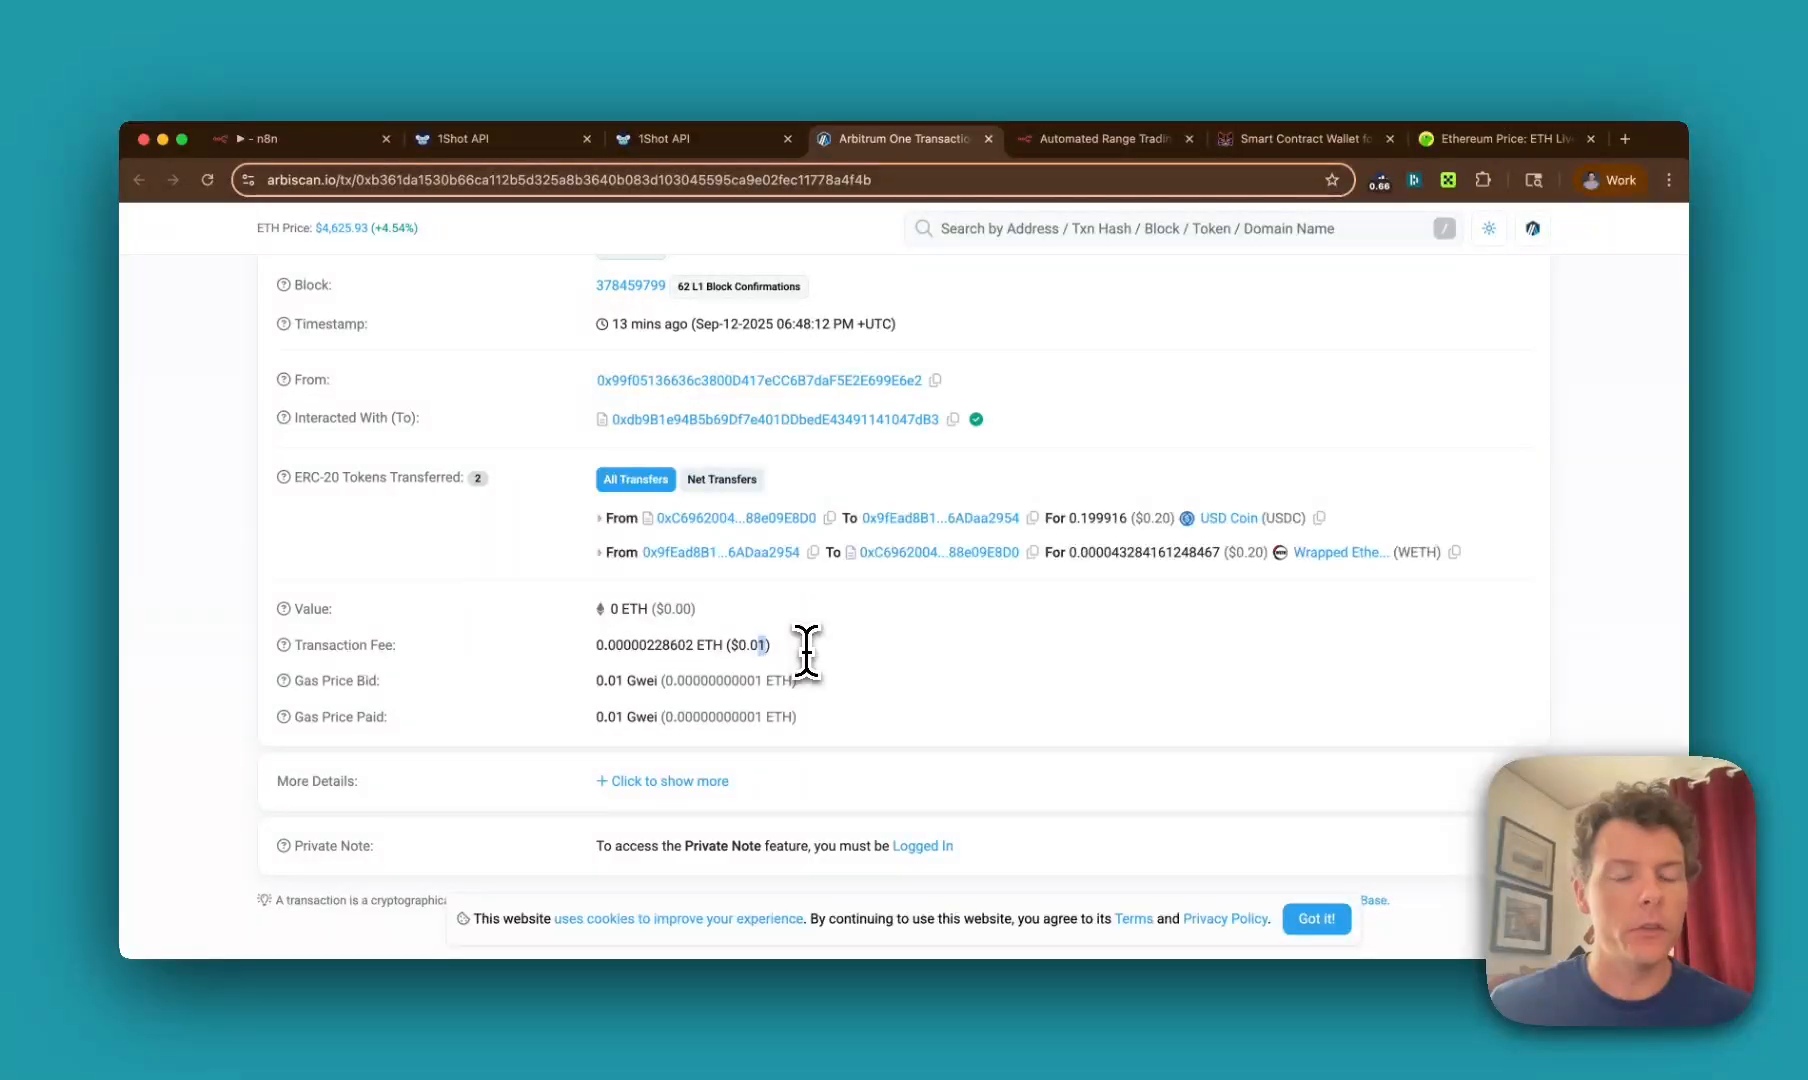
{"action": "scroll", "coordinate": [806, 651], "scroll_direction": "up", "scroll_amount": 5}
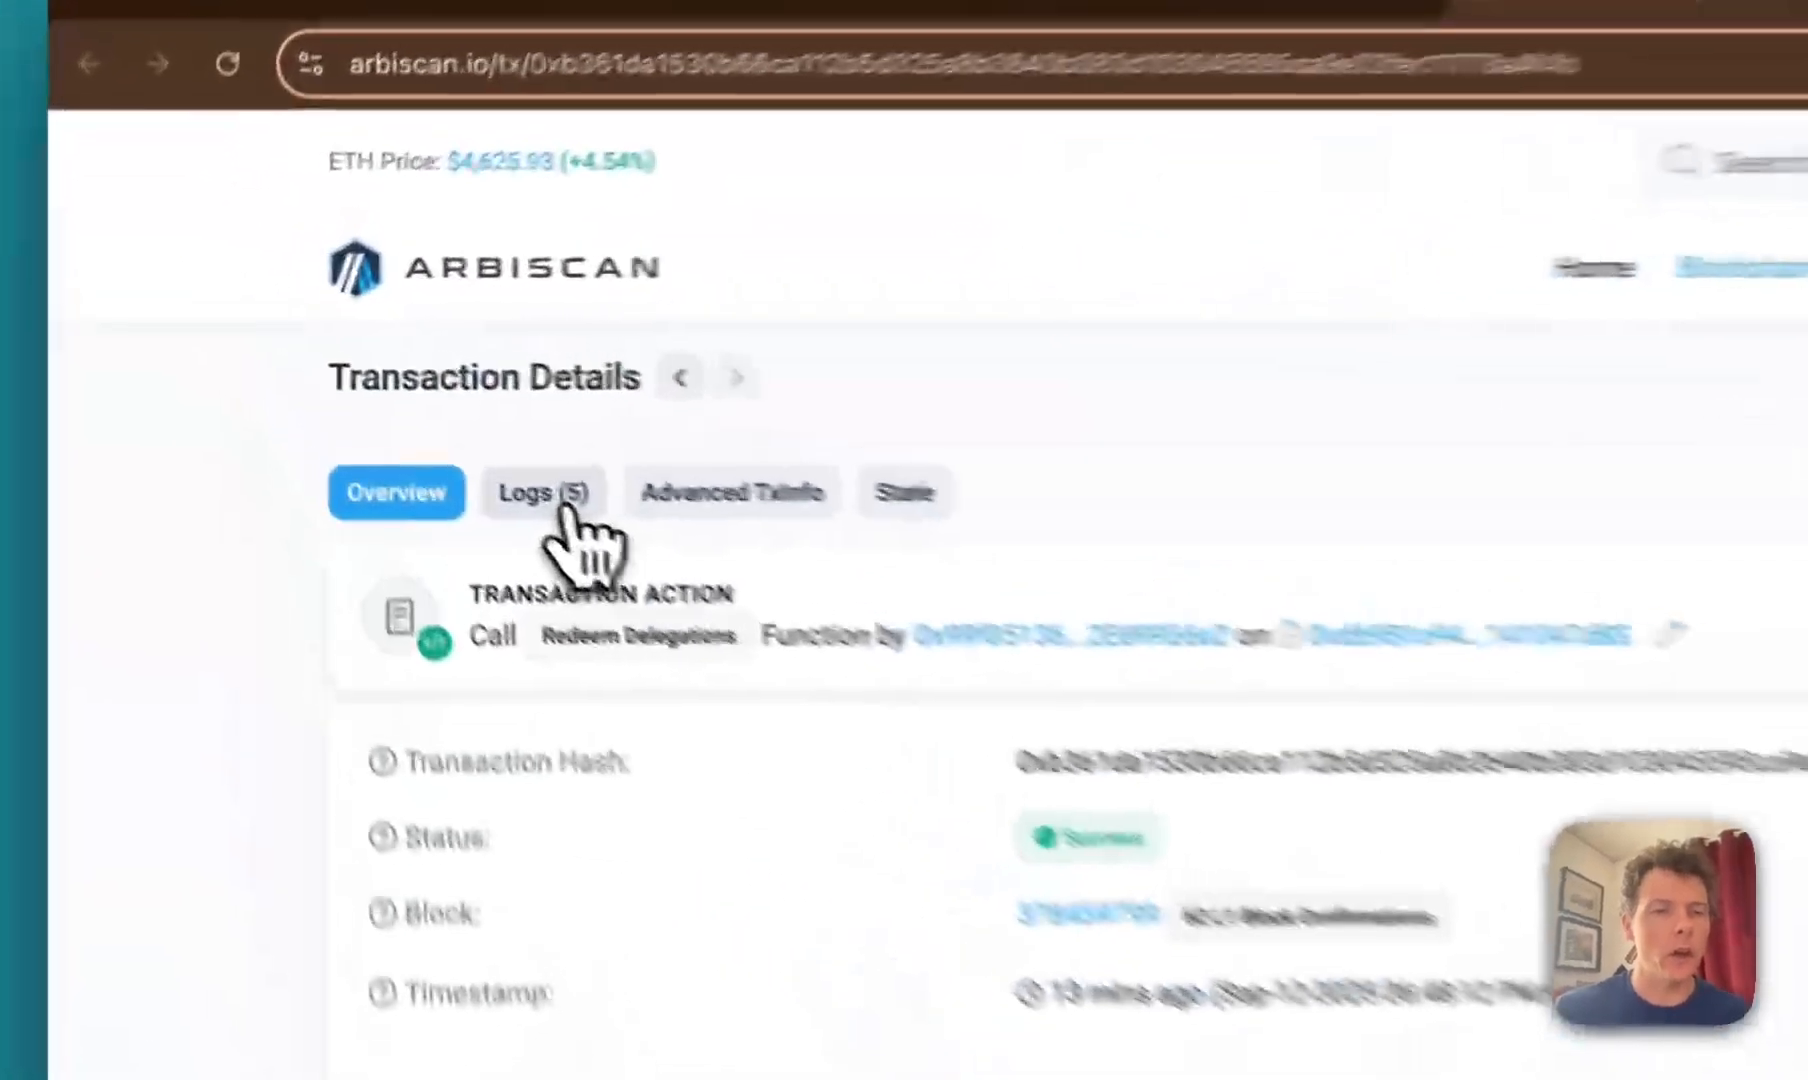
Step: Open the transaction's event logs and examine the Transfer, Approval, Swap and RedeemedDelegation events
{"action": "left_click", "coordinate": [362, 390]}
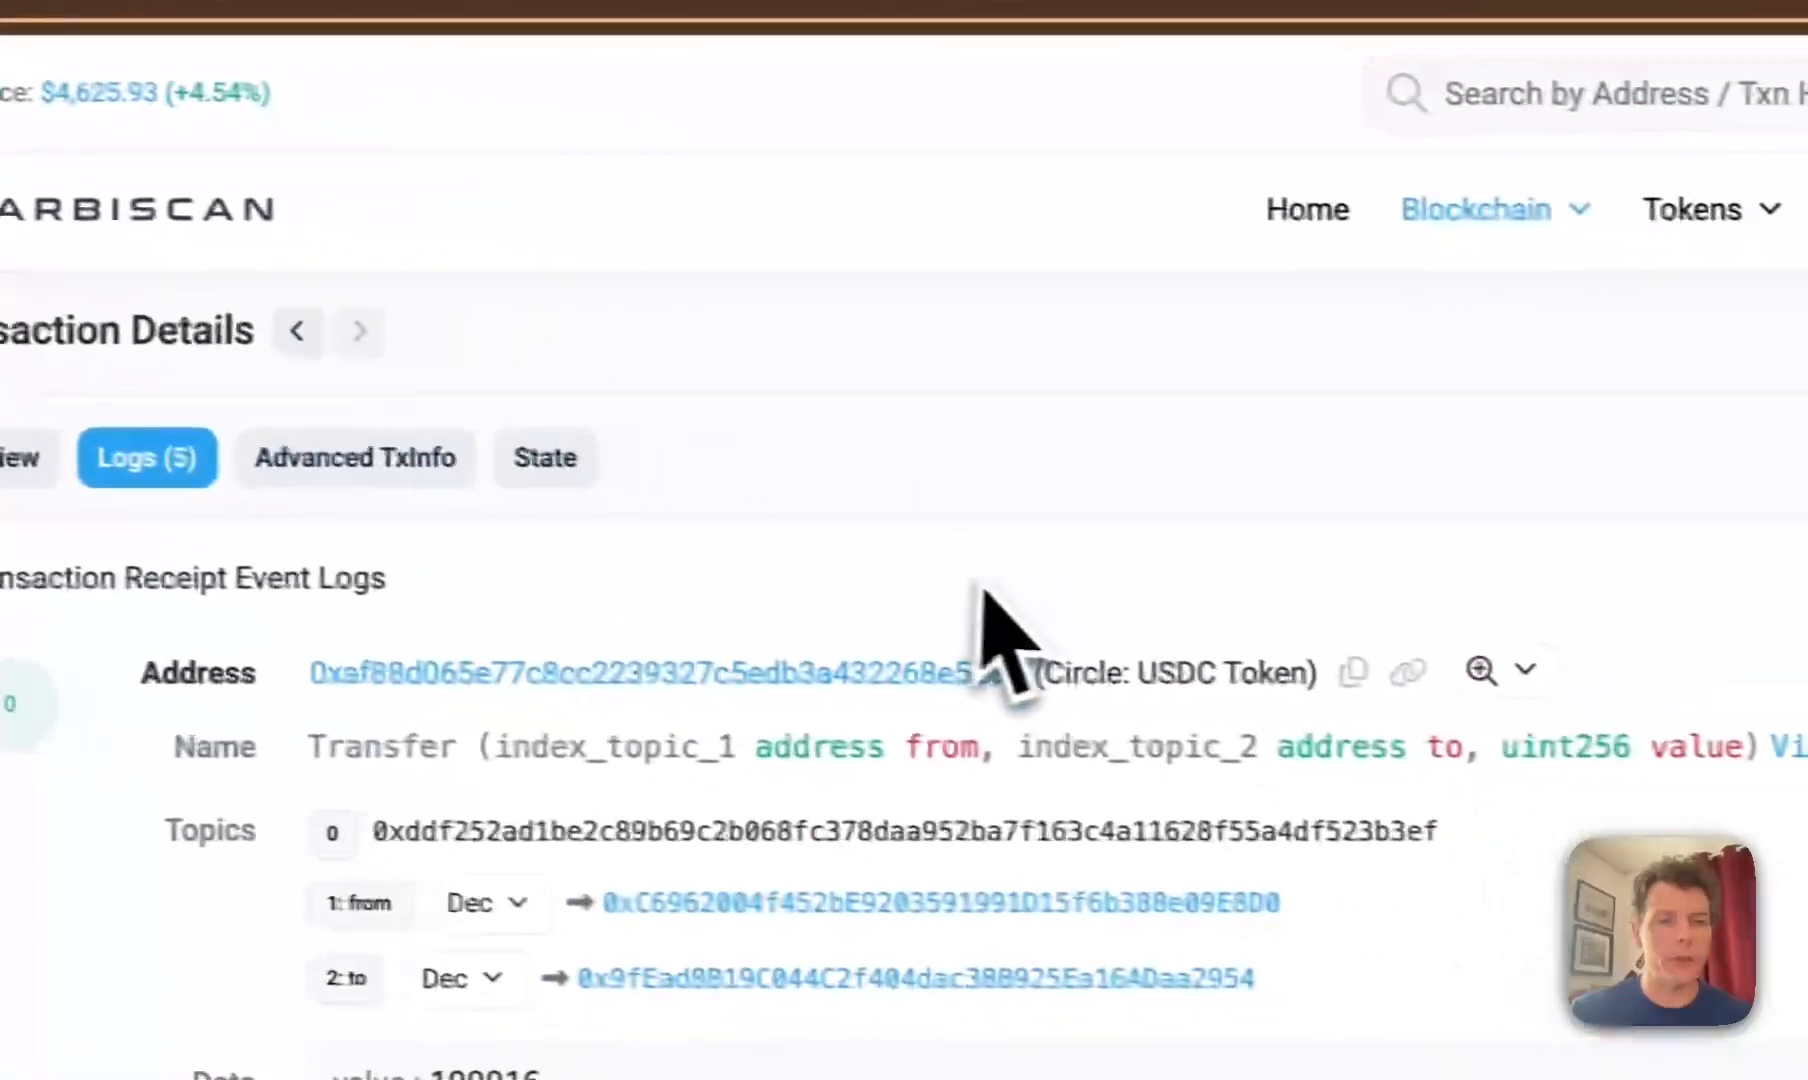
{"action": "scroll", "coordinate": [965, 595], "scroll_direction": "down", "scroll_amount": 10}
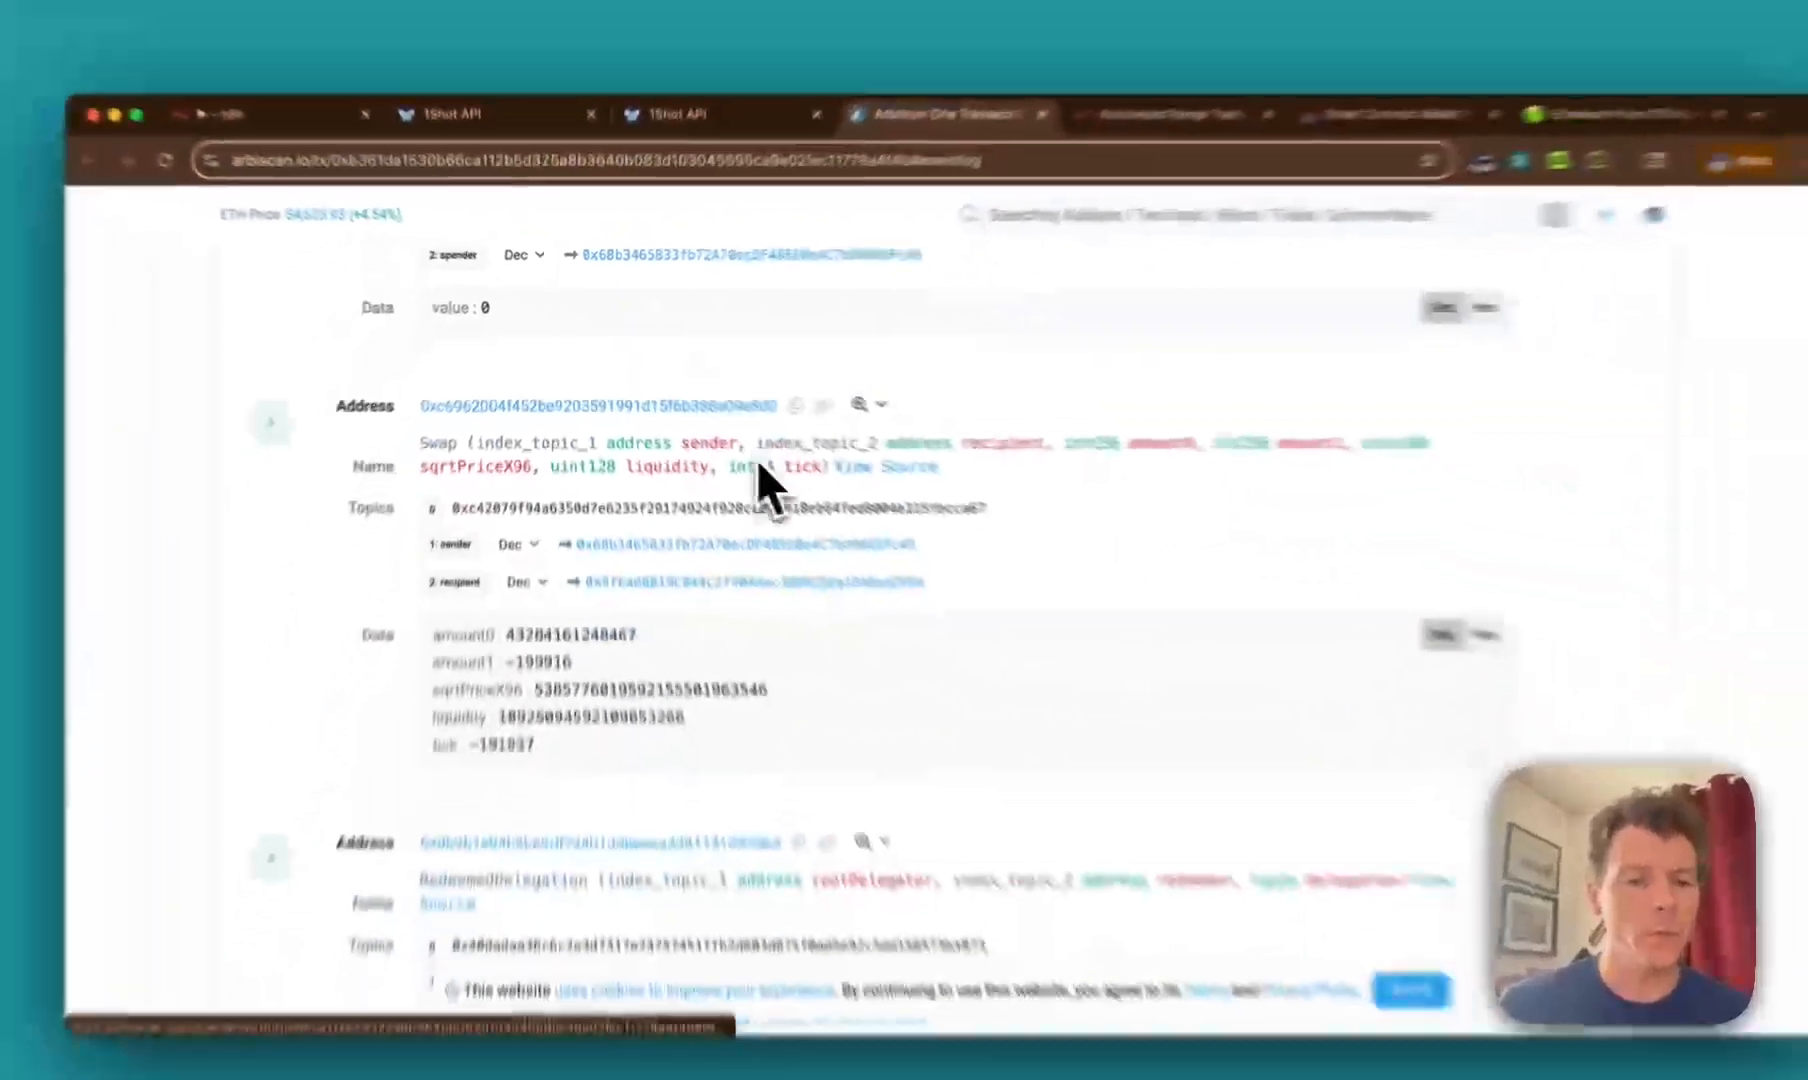
{"action": "scroll", "coordinate": [735, 448], "scroll_direction": "down", "scroll_amount": 3}
{"action": "scroll", "coordinate": [735, 448], "scroll_direction": "up", "scroll_amount": 1}
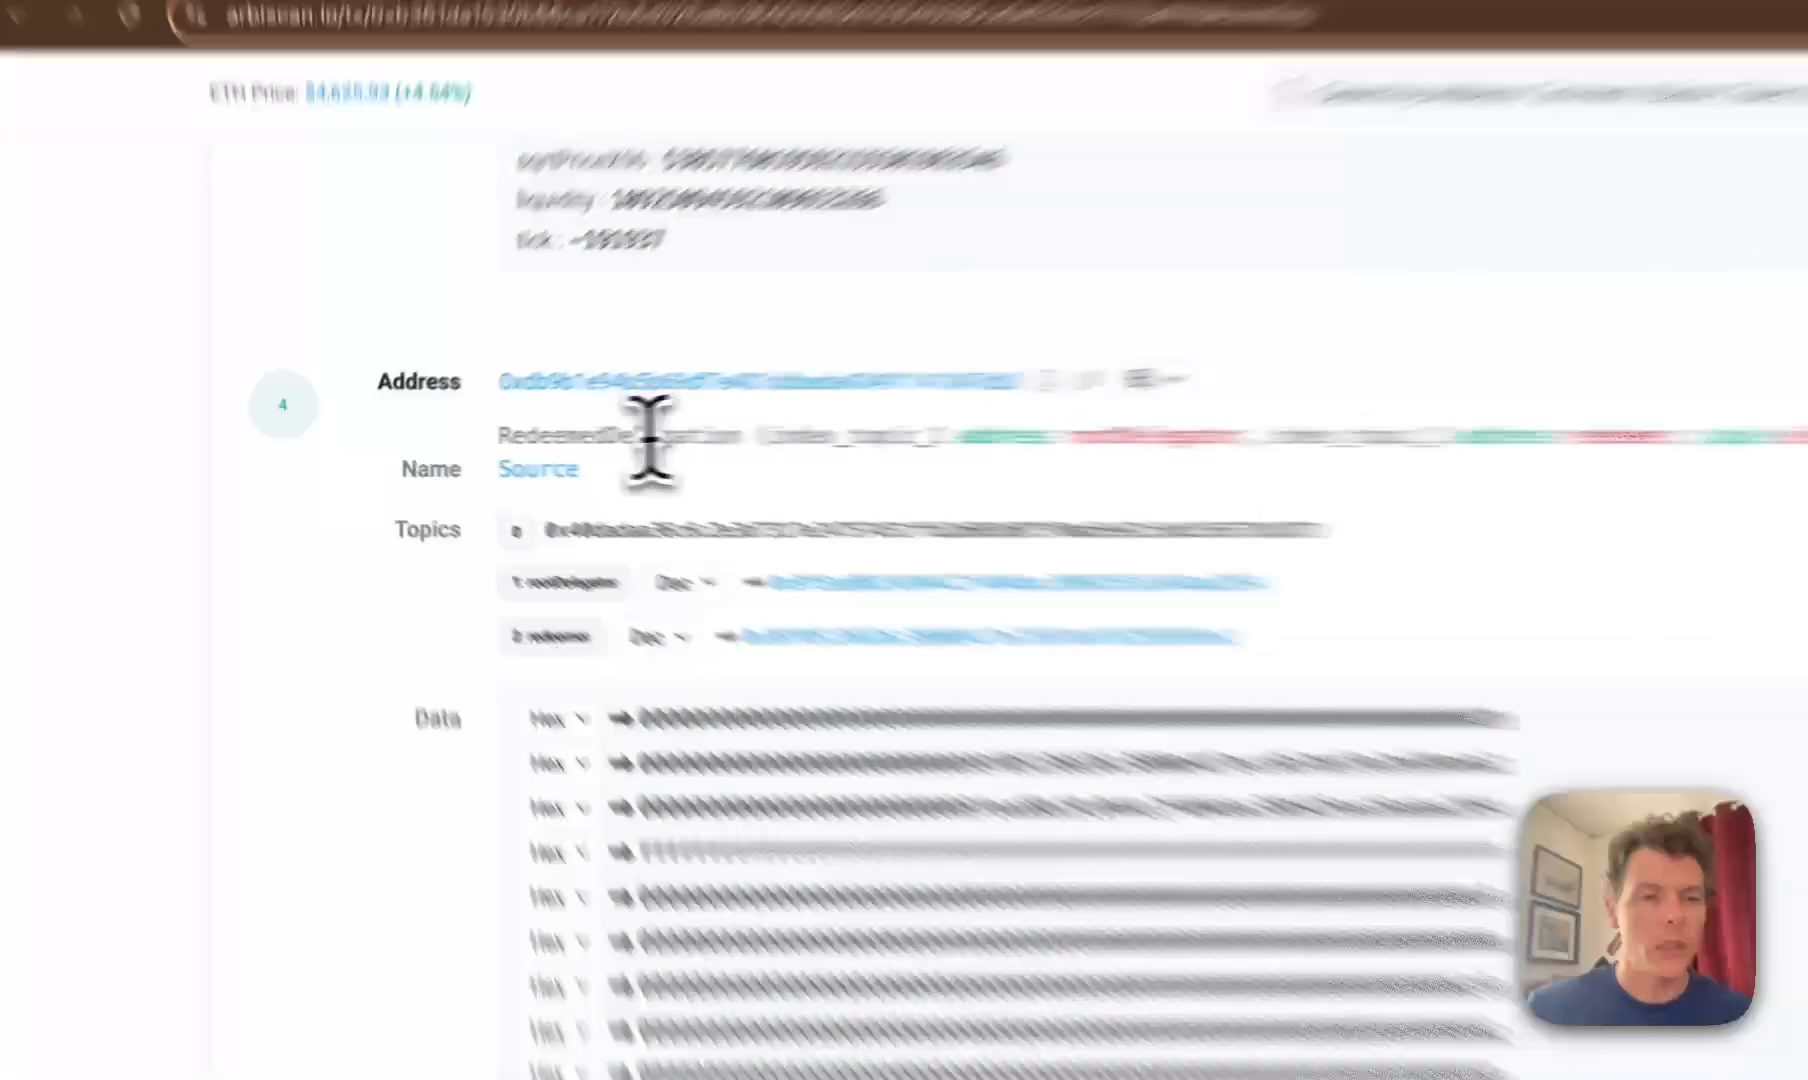
{"action": "double_click", "coordinate": [650, 435]}
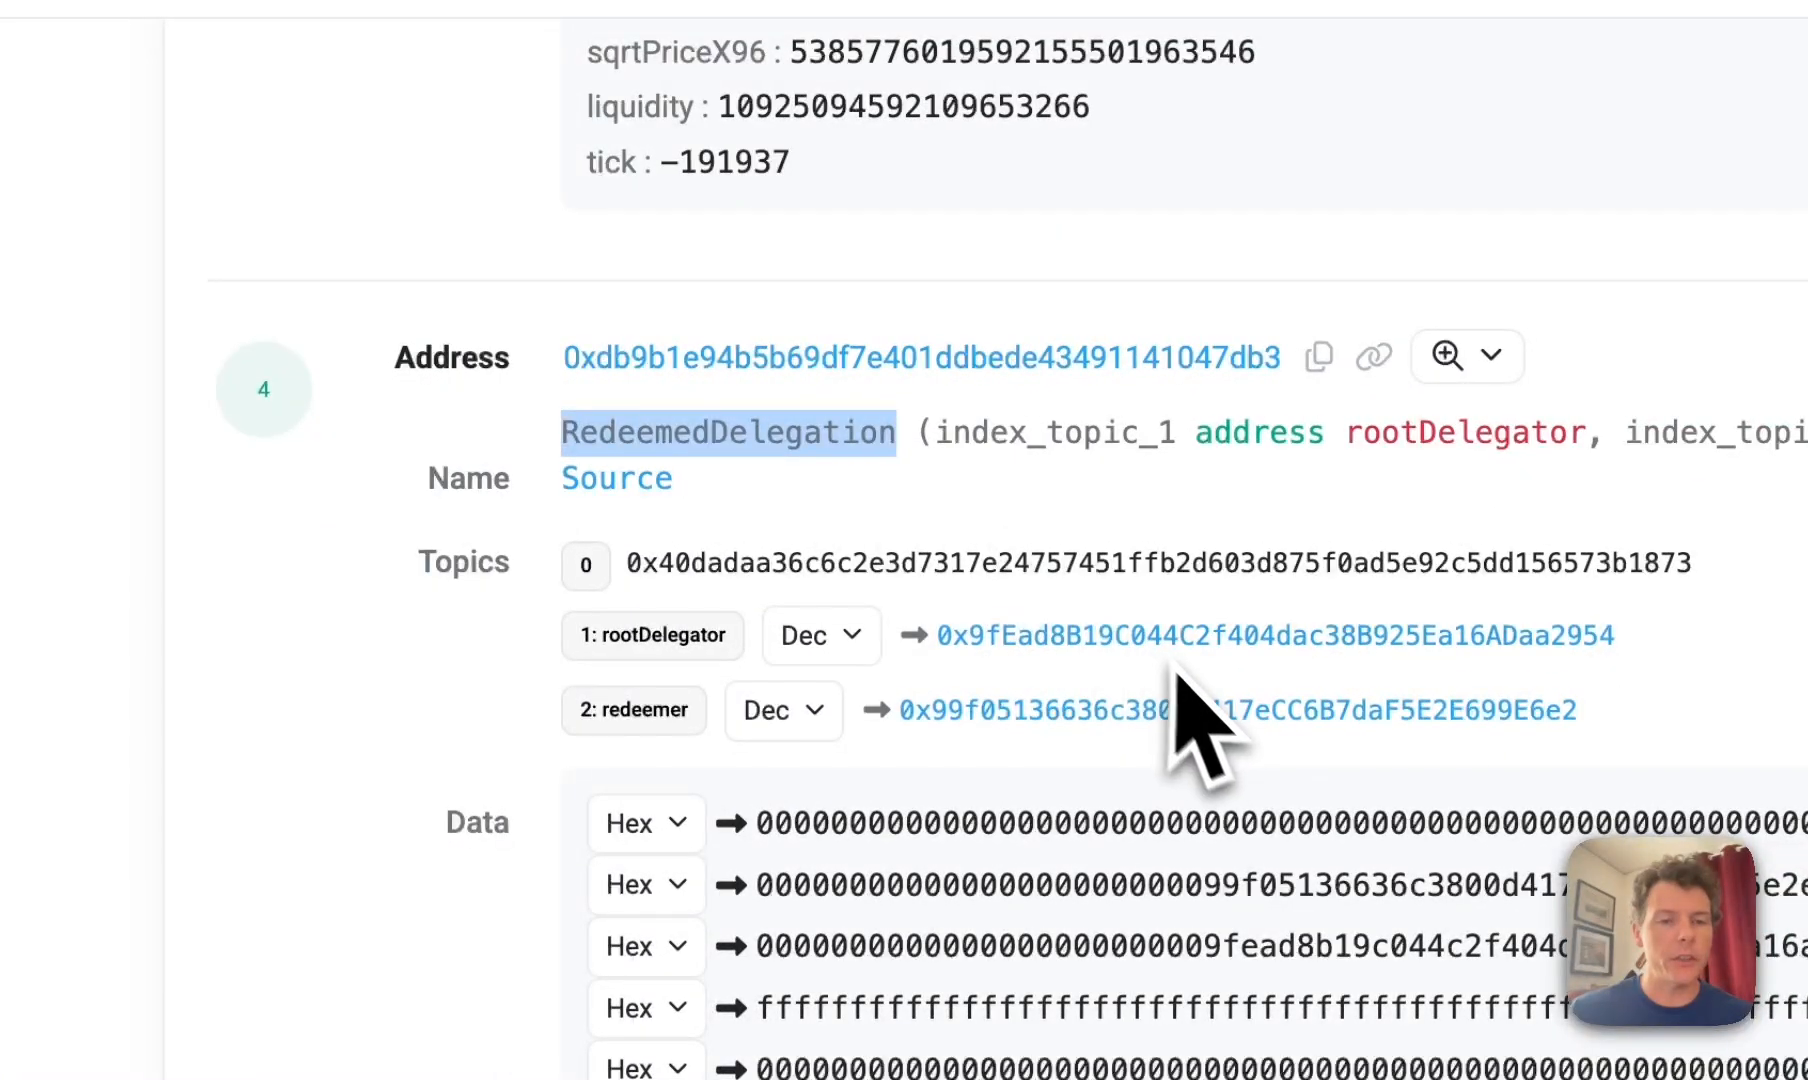
{"action": "scroll", "coordinate": [1182, 725], "scroll_direction": "down", "scroll_amount": 3}
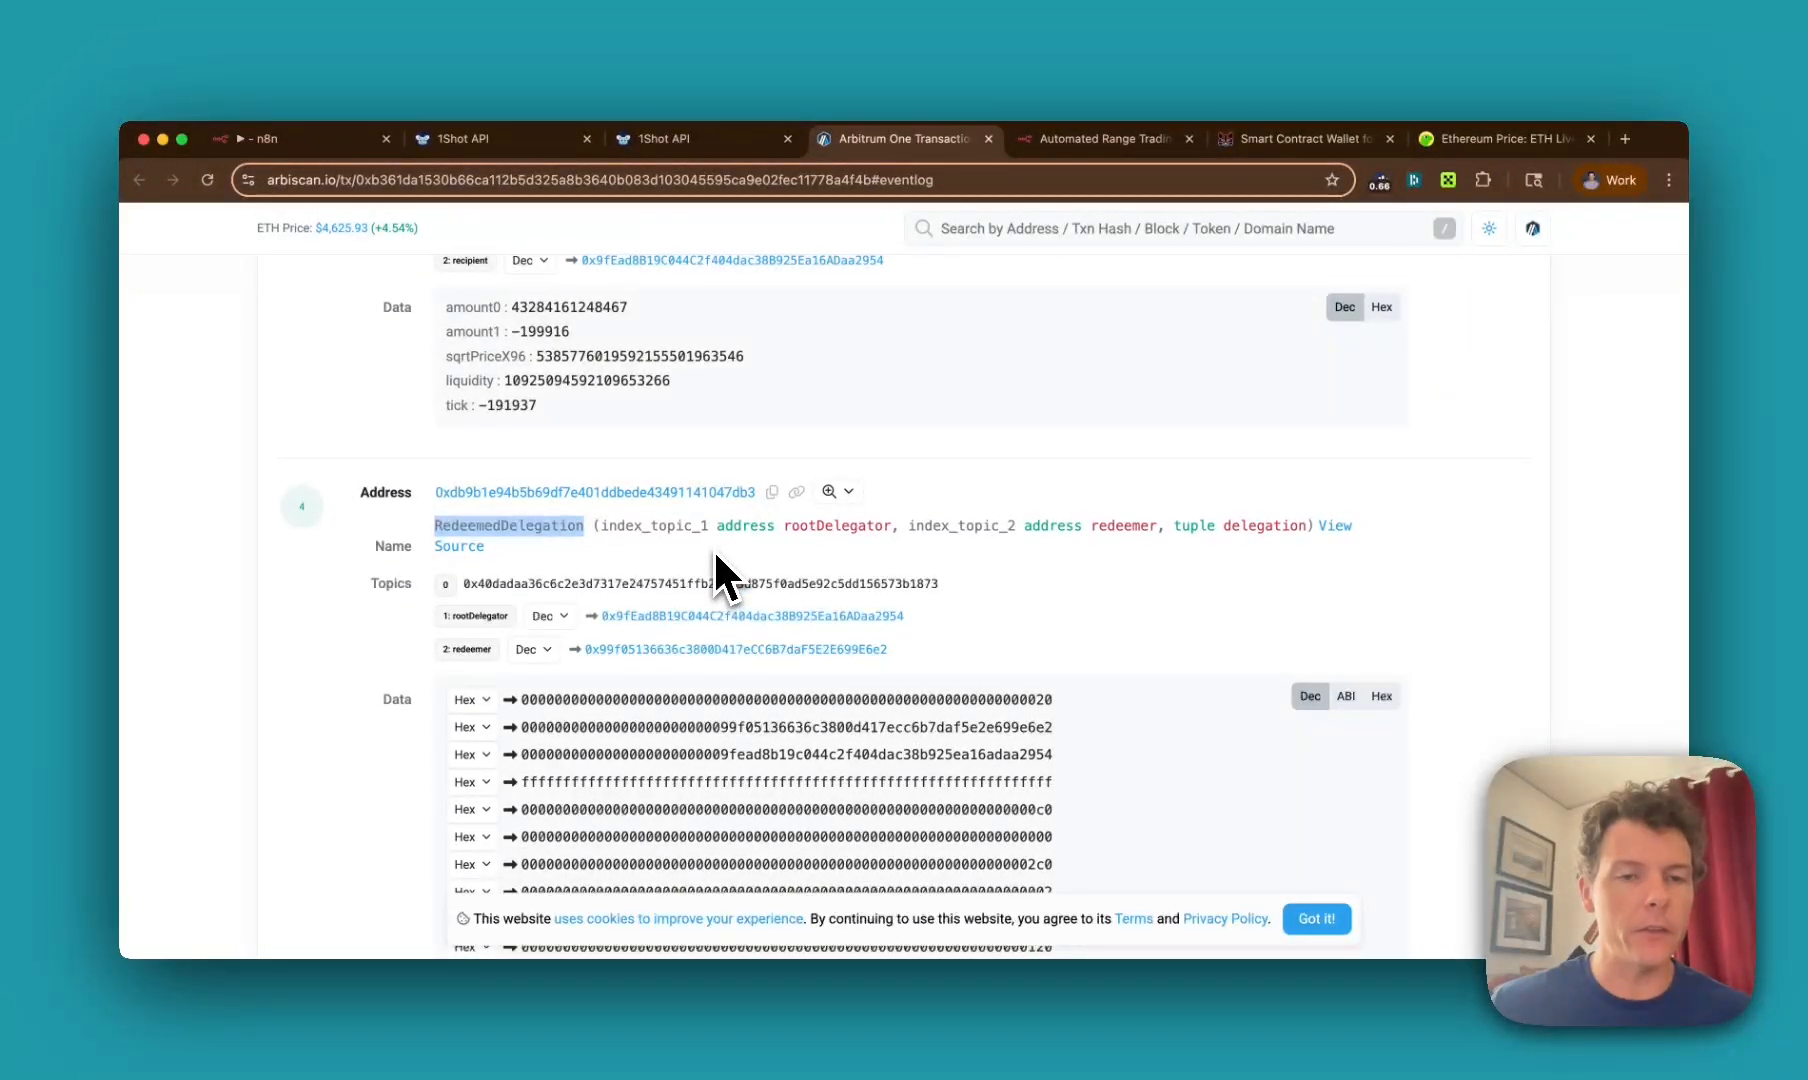
{"action": "scroll", "coordinate": [718, 575], "scroll_direction": "up", "scroll_amount": 10}
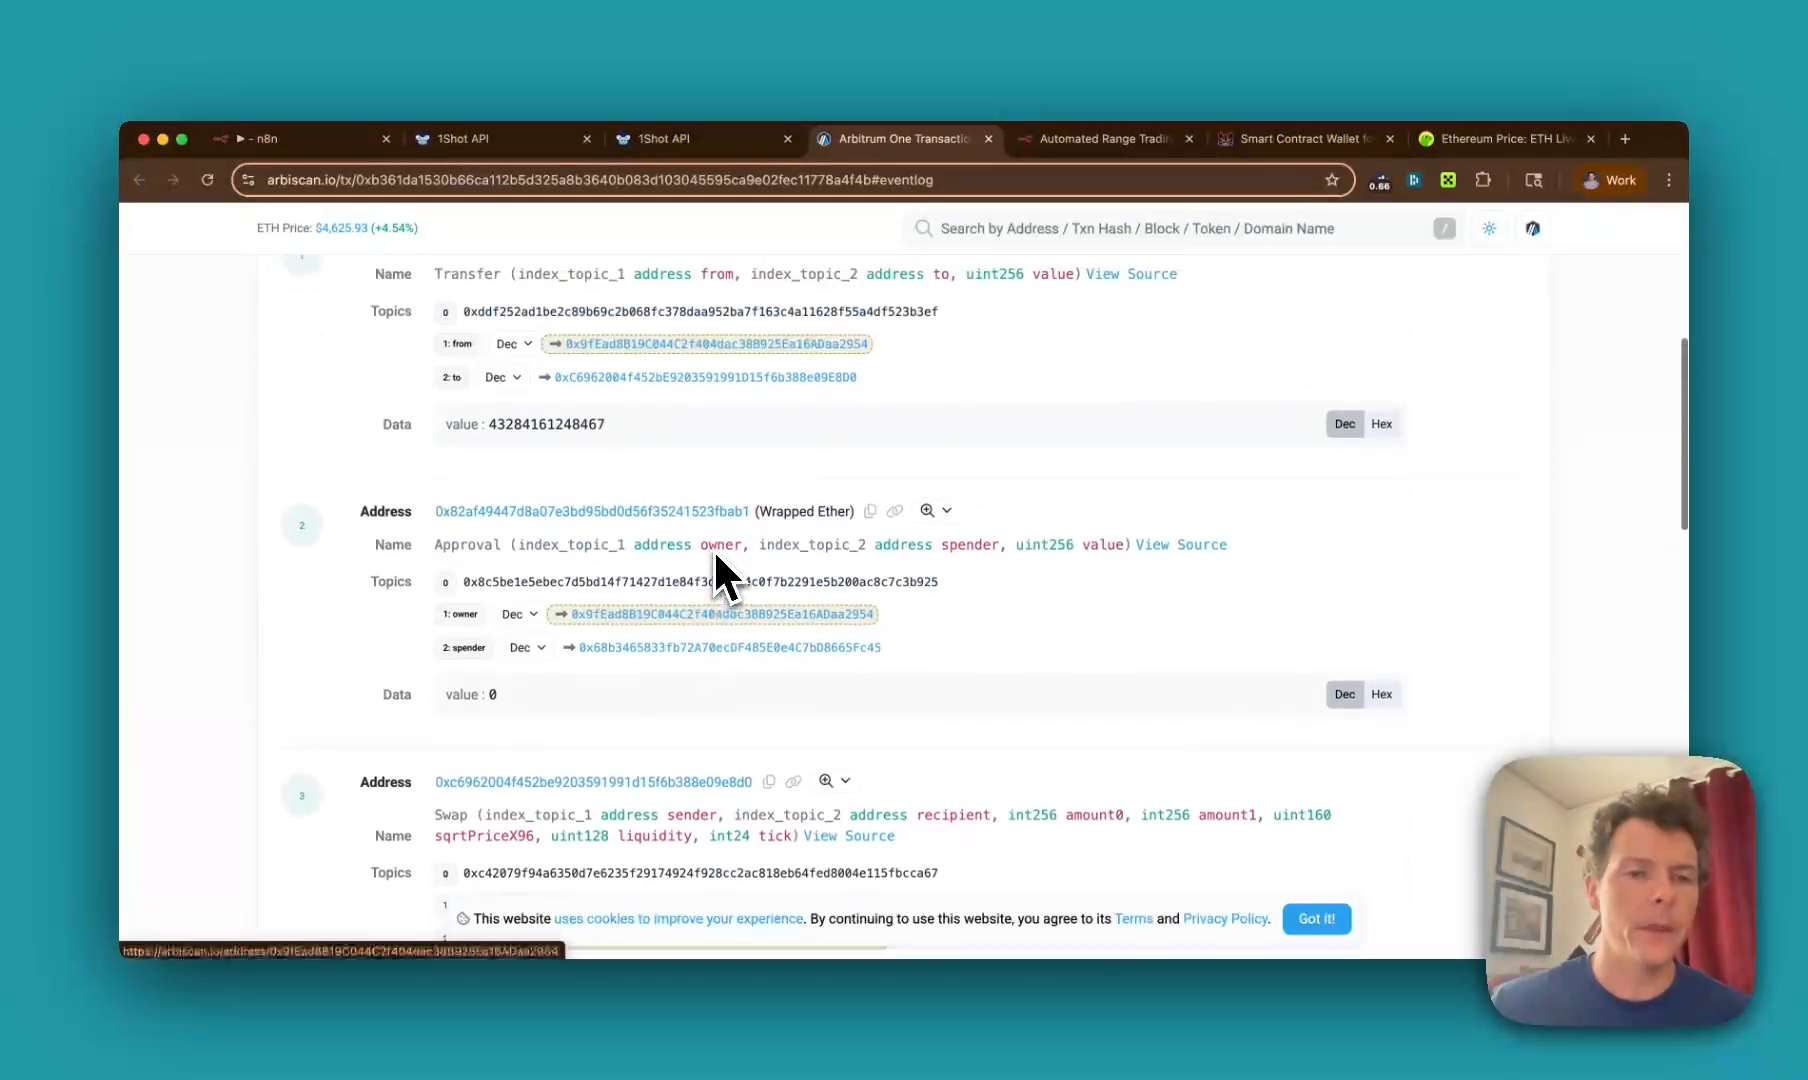
{"action": "scroll", "coordinate": [713, 548], "scroll_direction": "up", "scroll_amount": 2}
{"action": "scroll", "coordinate": [630, 600], "scroll_direction": "down", "scroll_amount": 3}
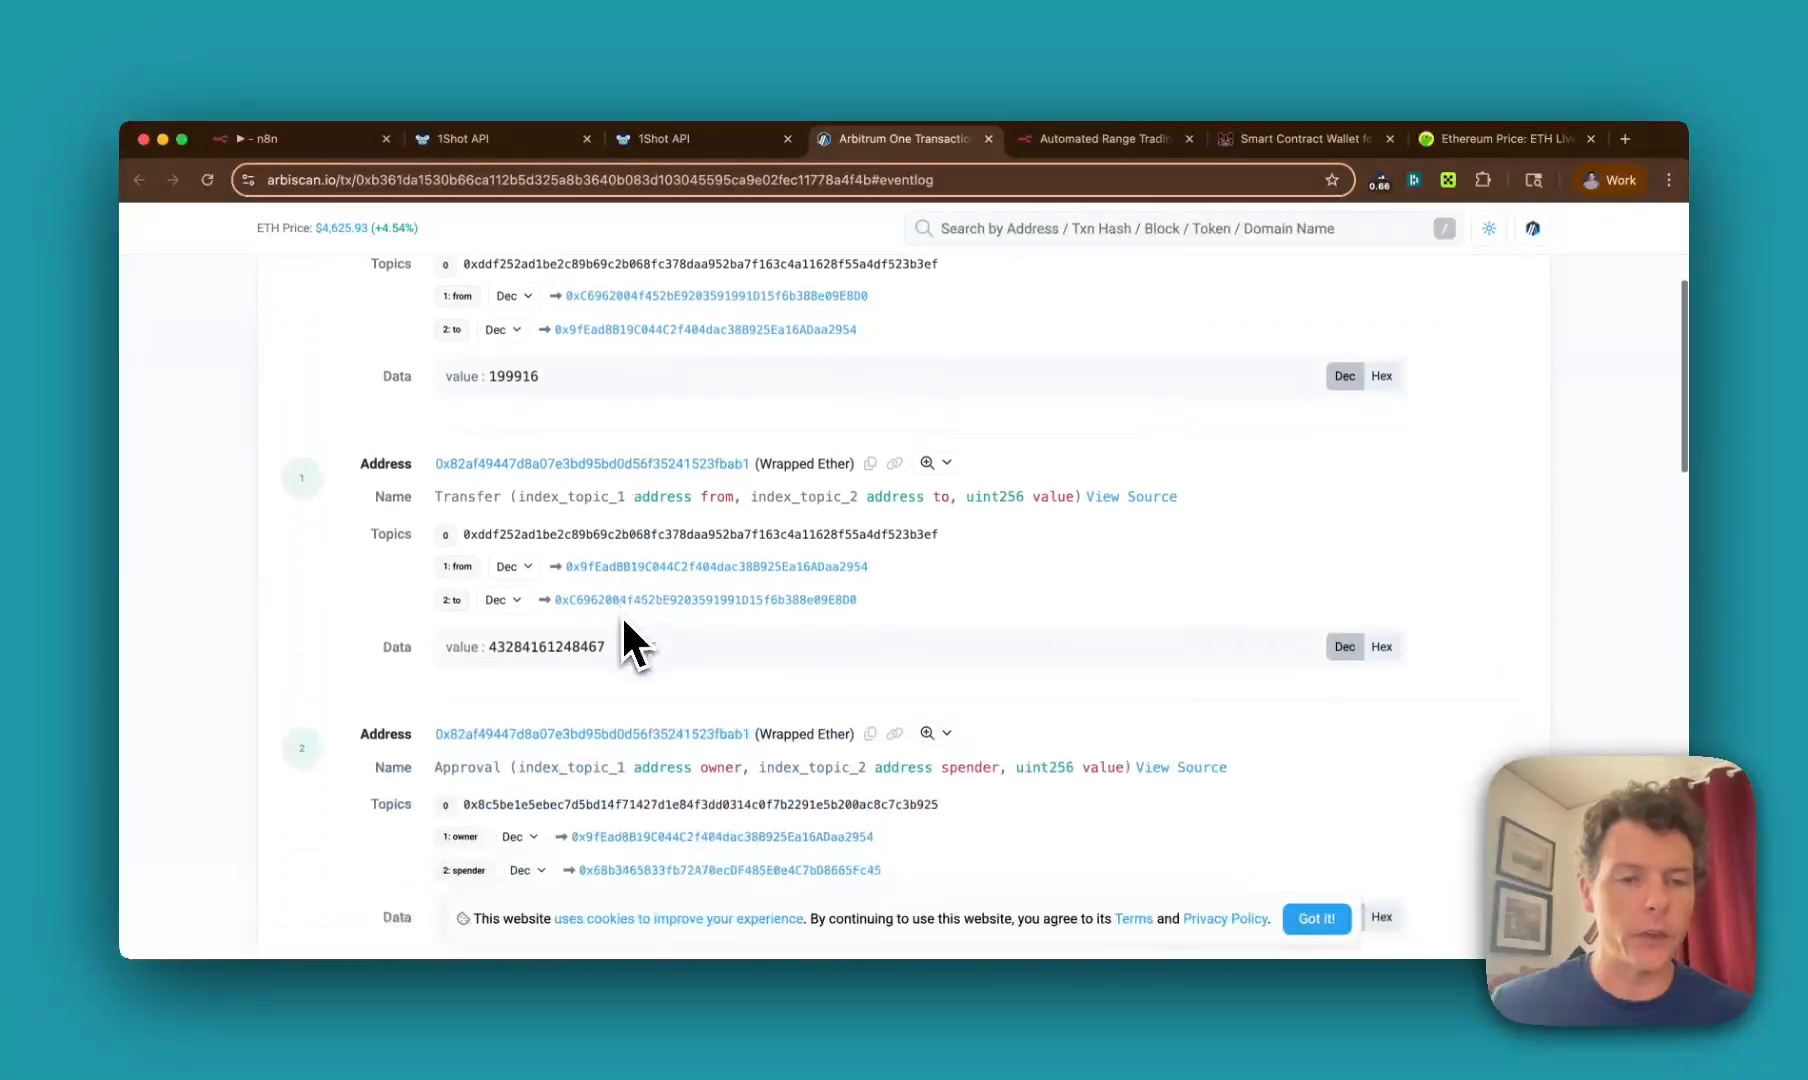
{"action": "scroll", "coordinate": [624, 624], "scroll_direction": "down", "scroll_amount": 3}
{"action": "scroll", "coordinate": [624, 624], "scroll_direction": "up", "scroll_amount": 2}
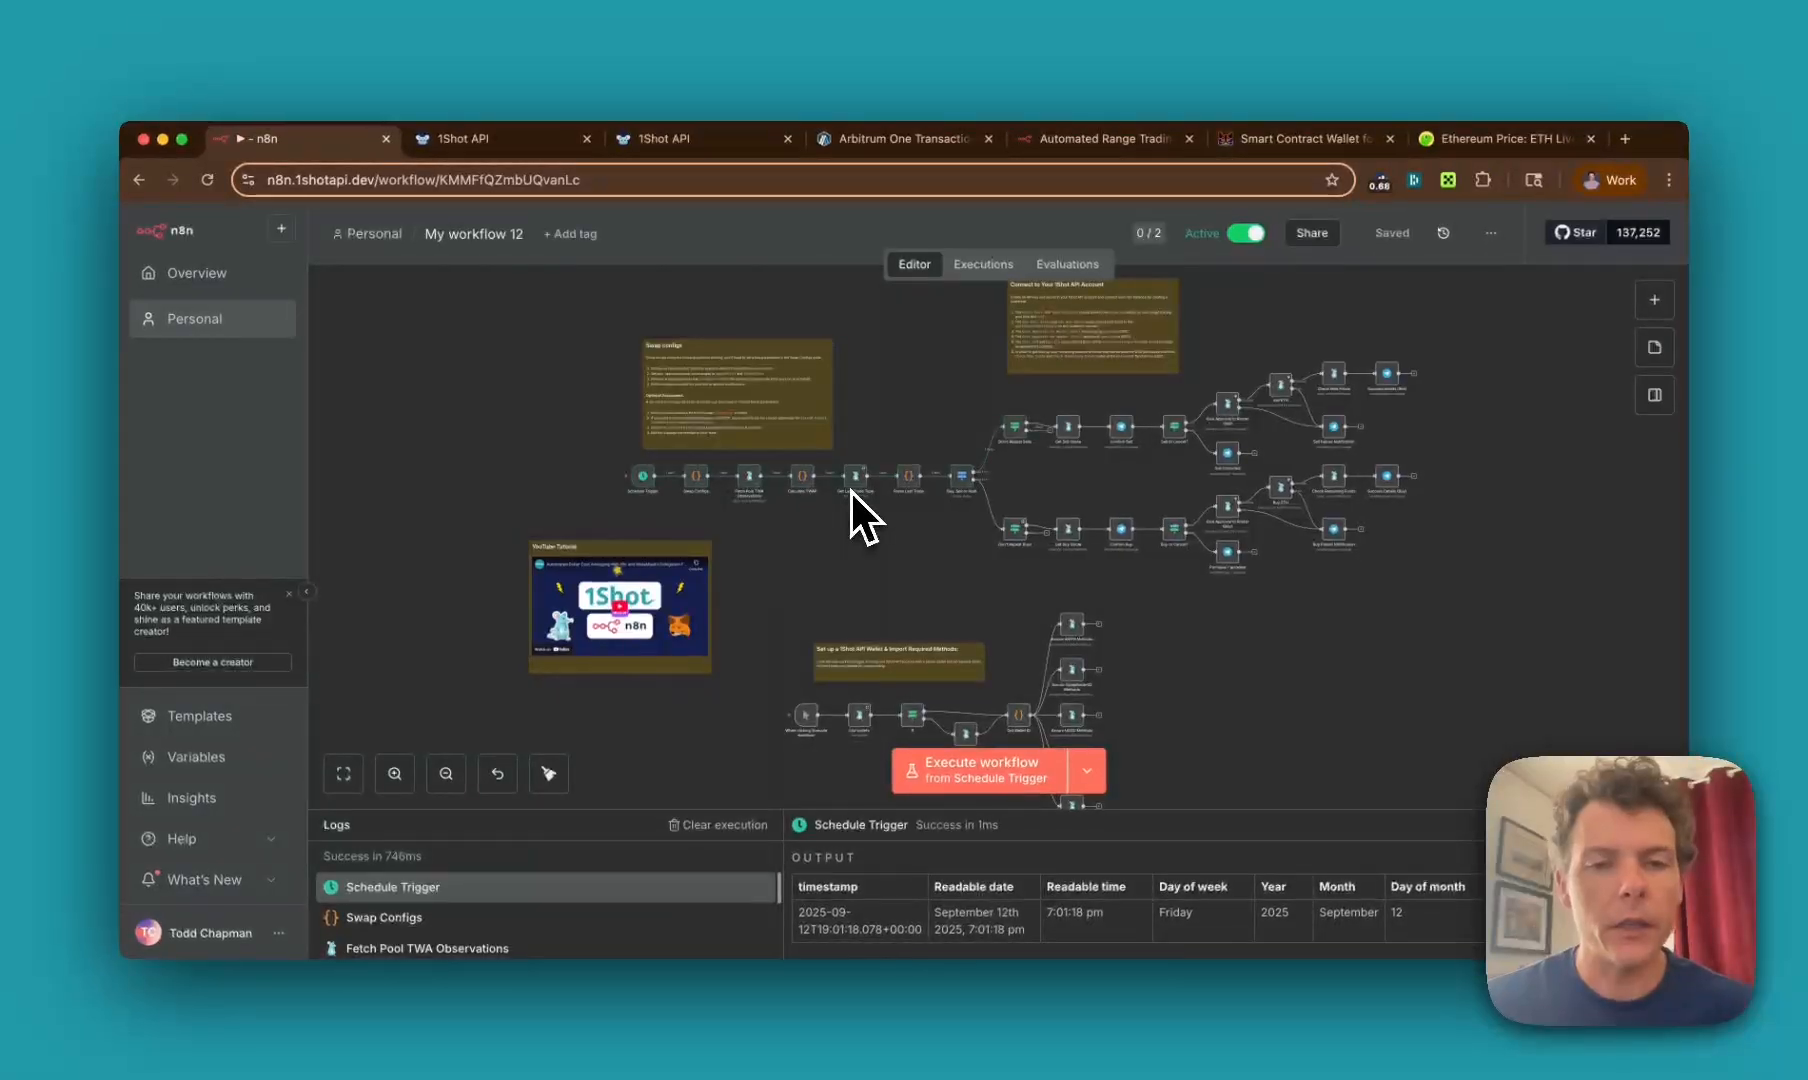
{"action": "scroll", "coordinate": [850, 492], "scroll_direction": "up", "scroll_amount": 1}
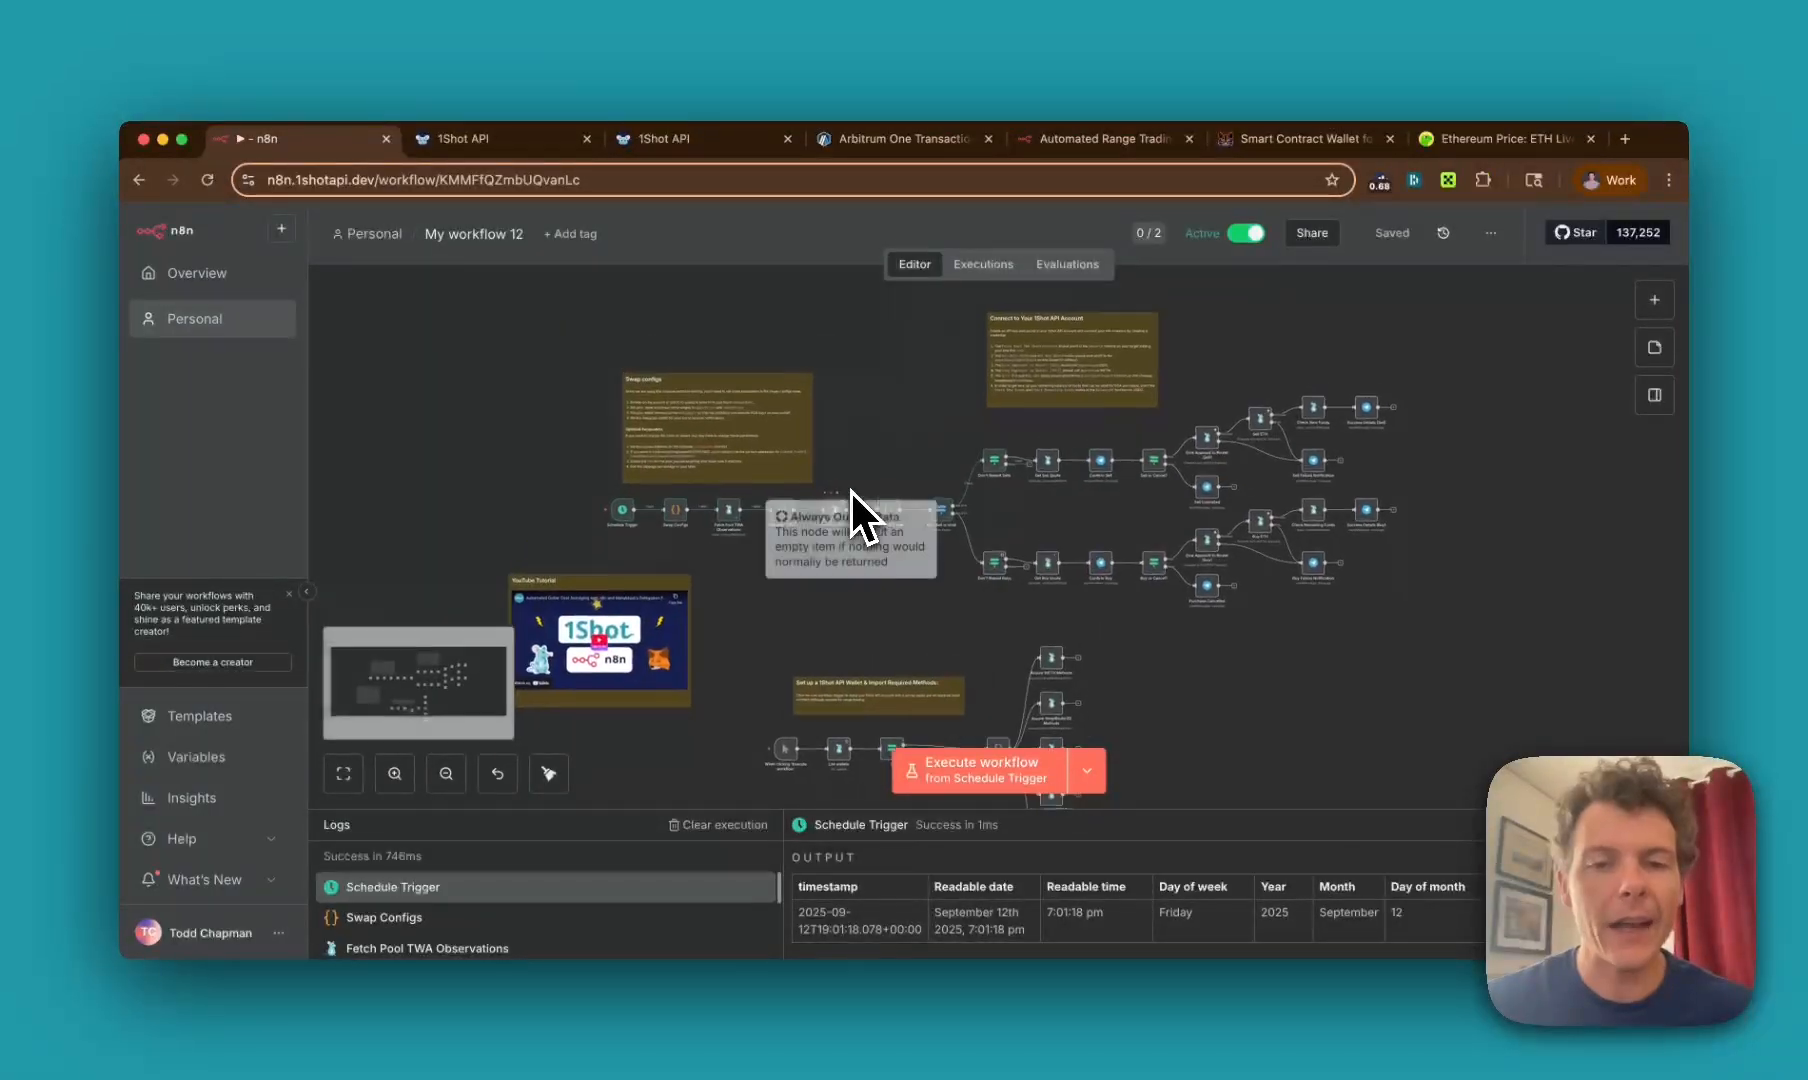
{"action": "scroll", "coordinate": [850, 492], "scroll_direction": "down", "scroll_amount": 1}
{"action": "scroll", "coordinate": [850, 492], "scroll_direction": "up", "scroll_amount": 3}
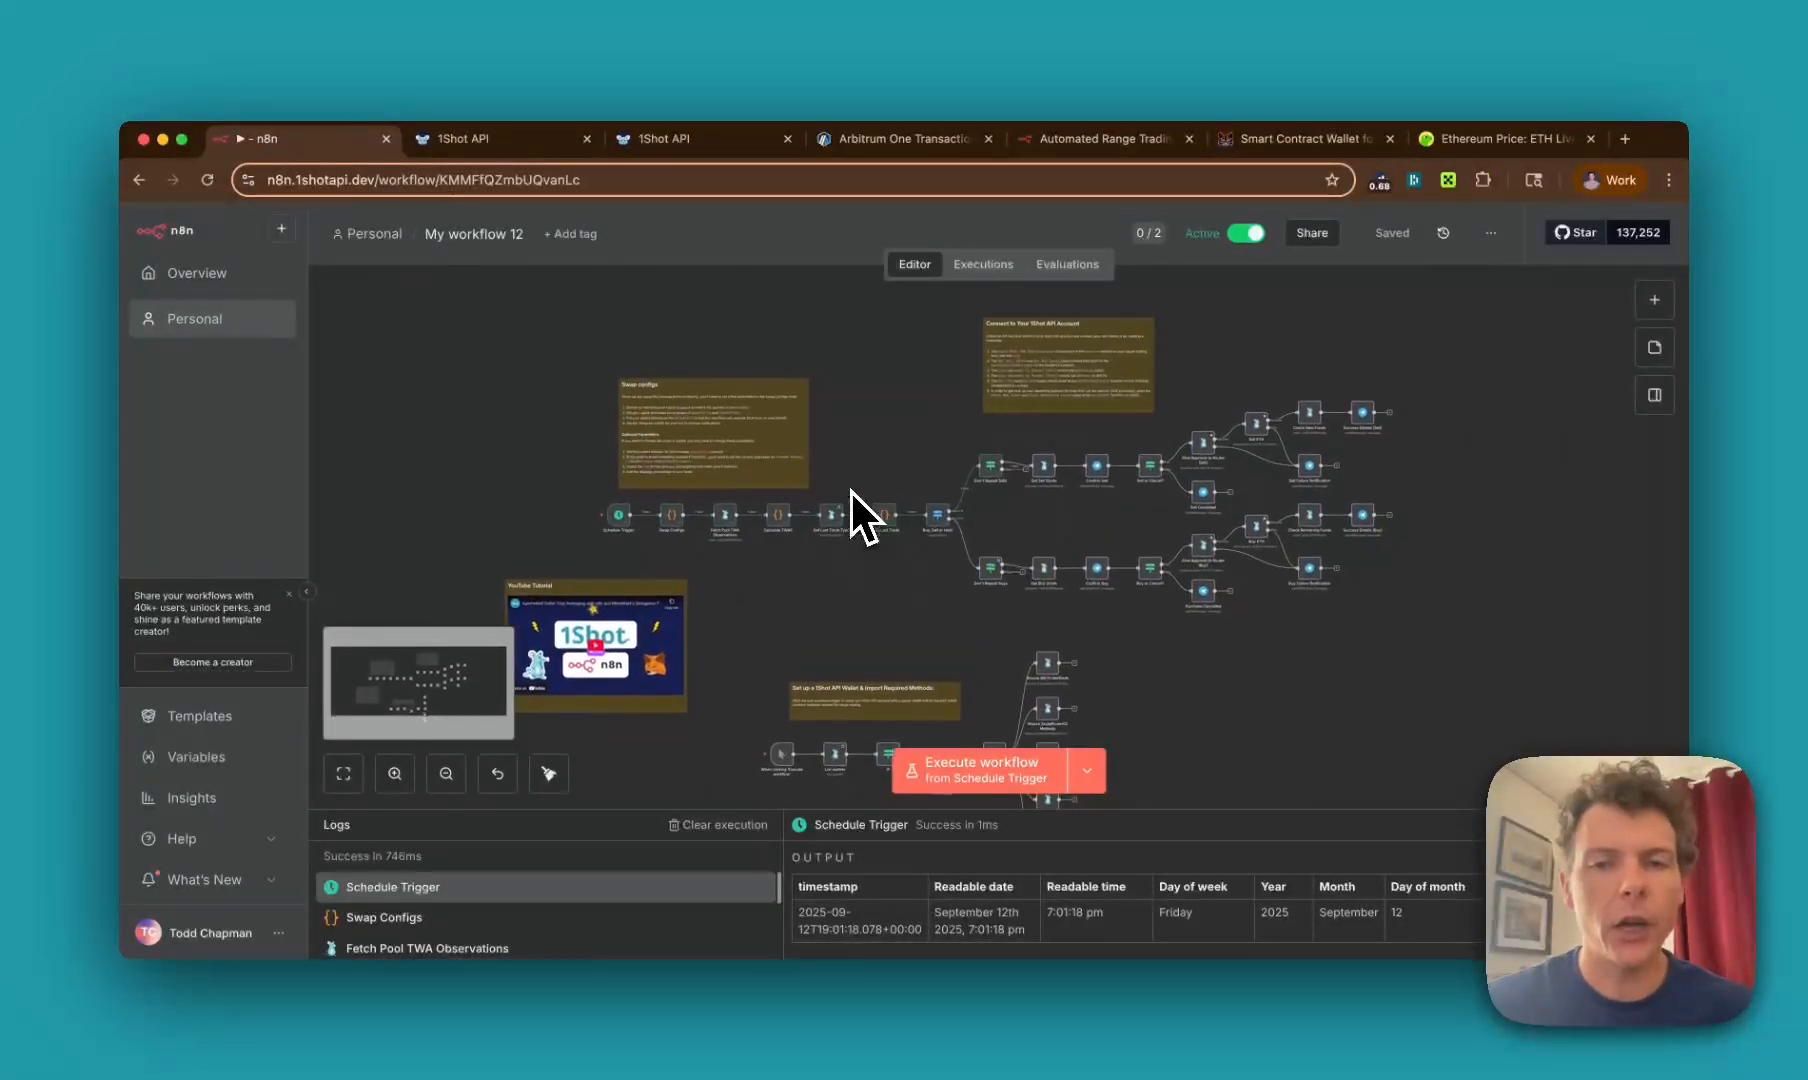